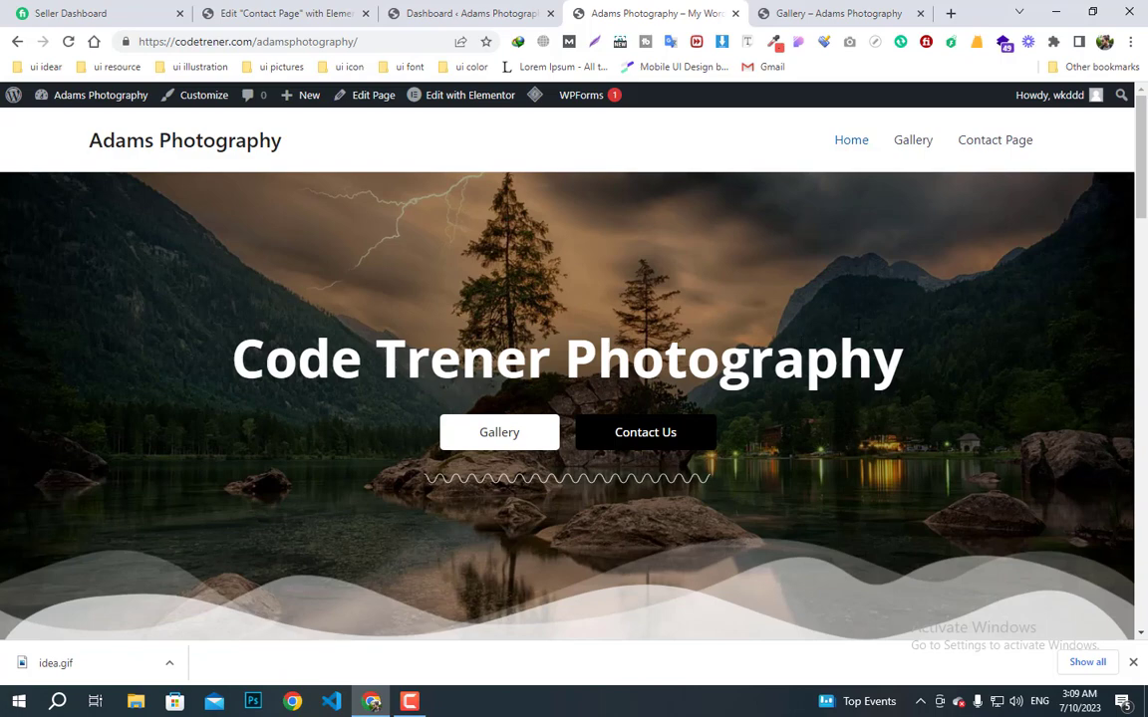
- Scroll through the Adams Photography home page
scroll(661, 289, "down", 2)
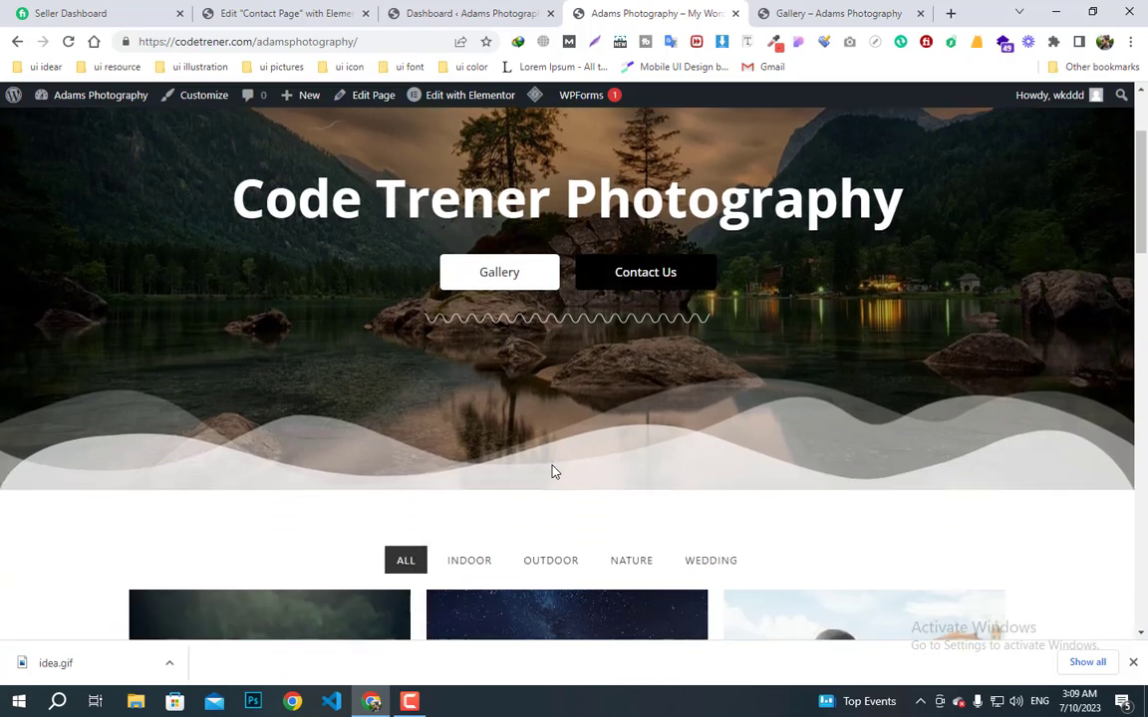
scroll(553, 468, "down", 4)
mouse_move(553, 466)
scroll(555, 419, "down", 10)
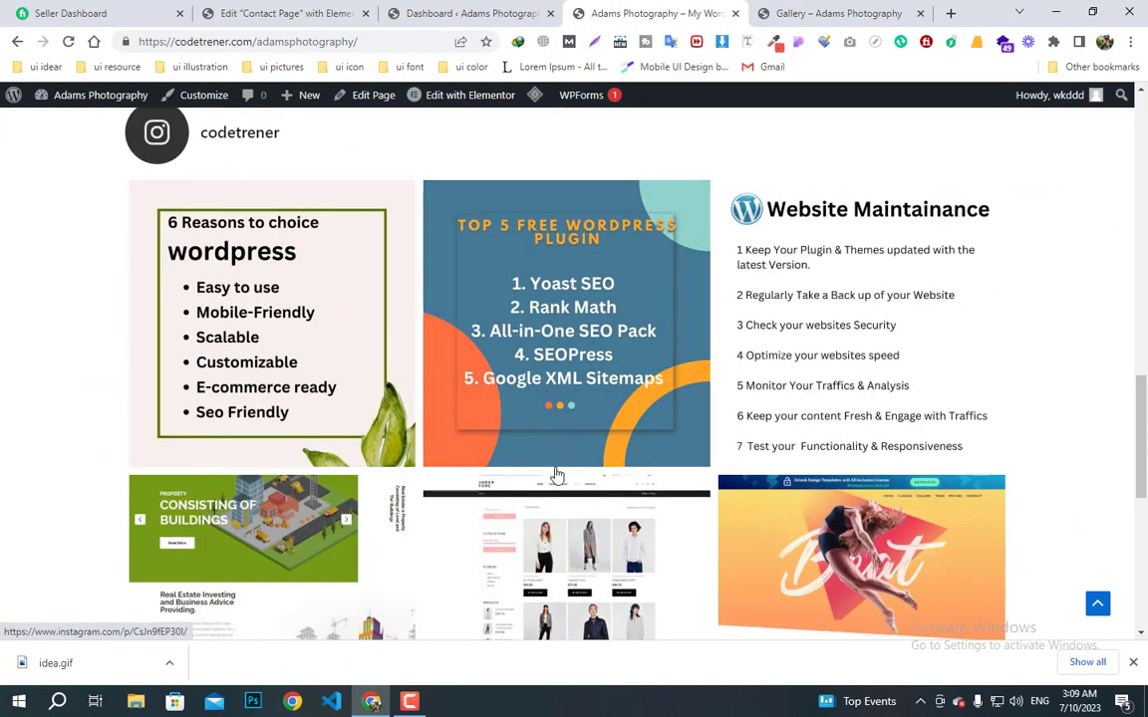
scroll(564, 498, "down", 5)
scroll(570, 518, "down", 3)
scroll(571, 515, "up", 20)
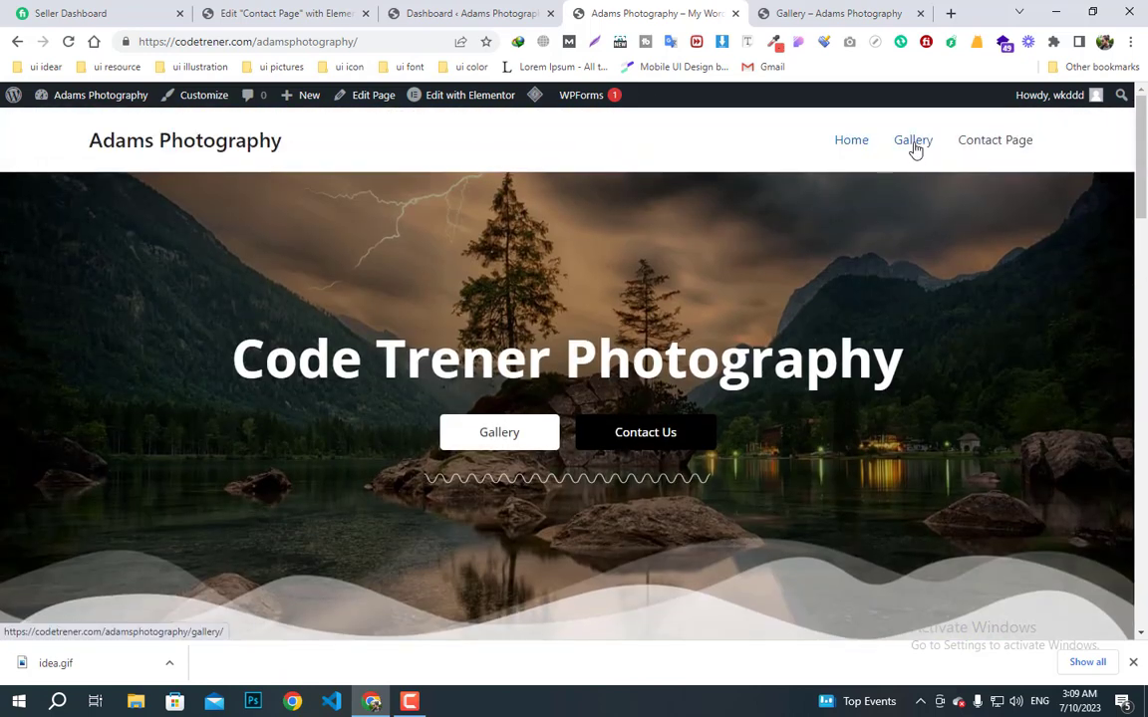
- Open the Gallery page and browse its Our Gallery banner, category filters and six-photo grid
left_click(914, 141)
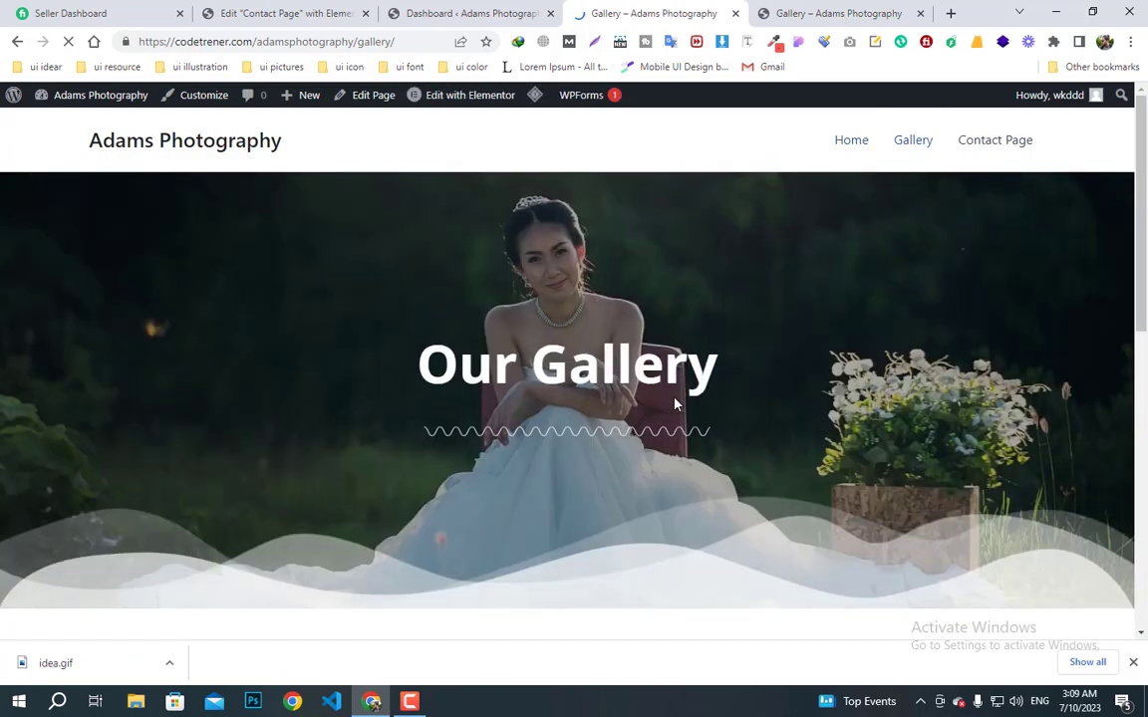
scroll(675, 397, "down", 1)
scroll(598, 404, "down", 1)
scroll(561, 378, "up", 3)
scroll(561, 452, "down", 1)
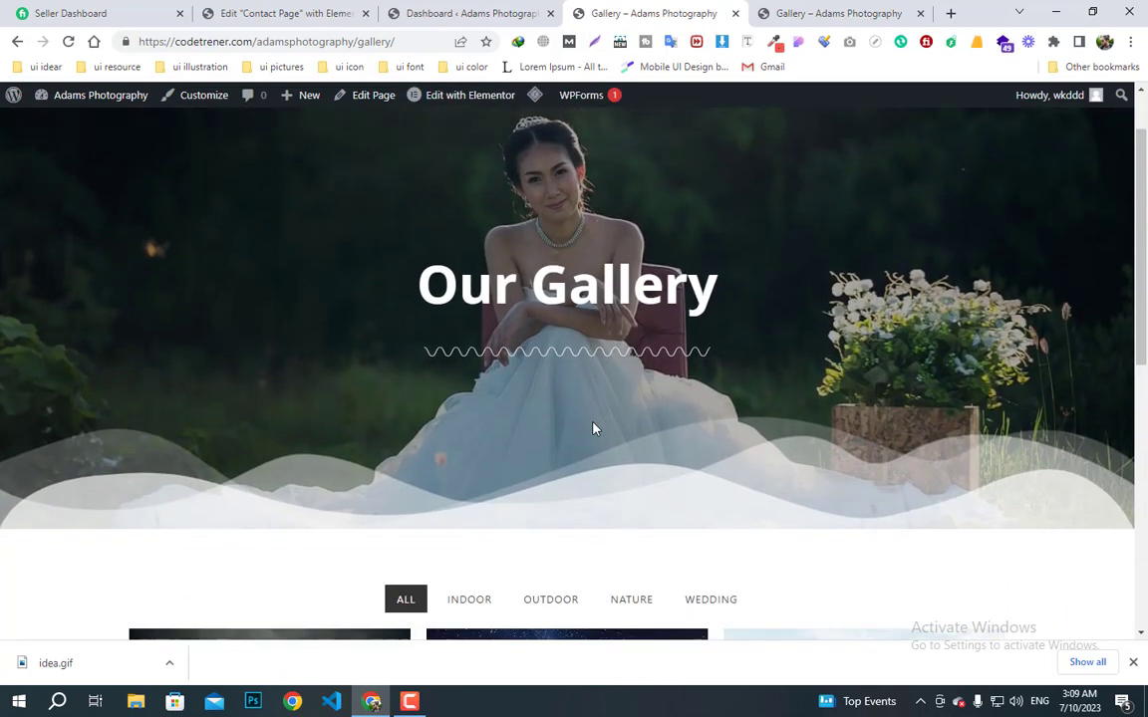
scroll(565, 357, "down", 3)
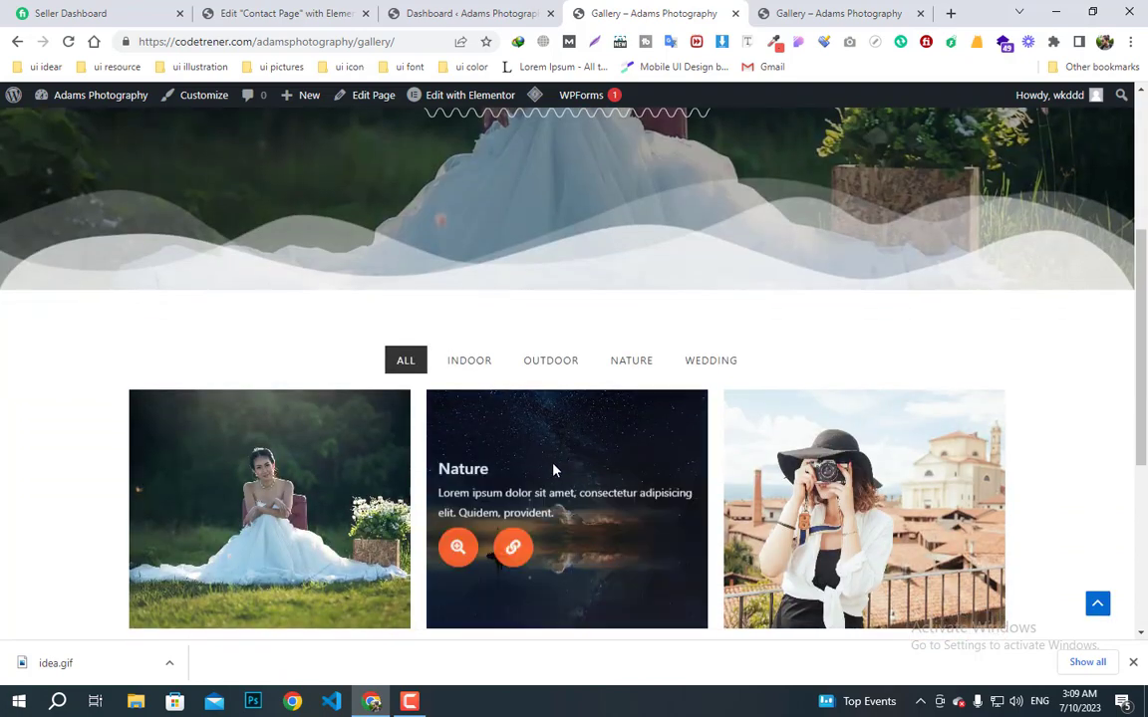
scroll(537, 495, "down", 4)
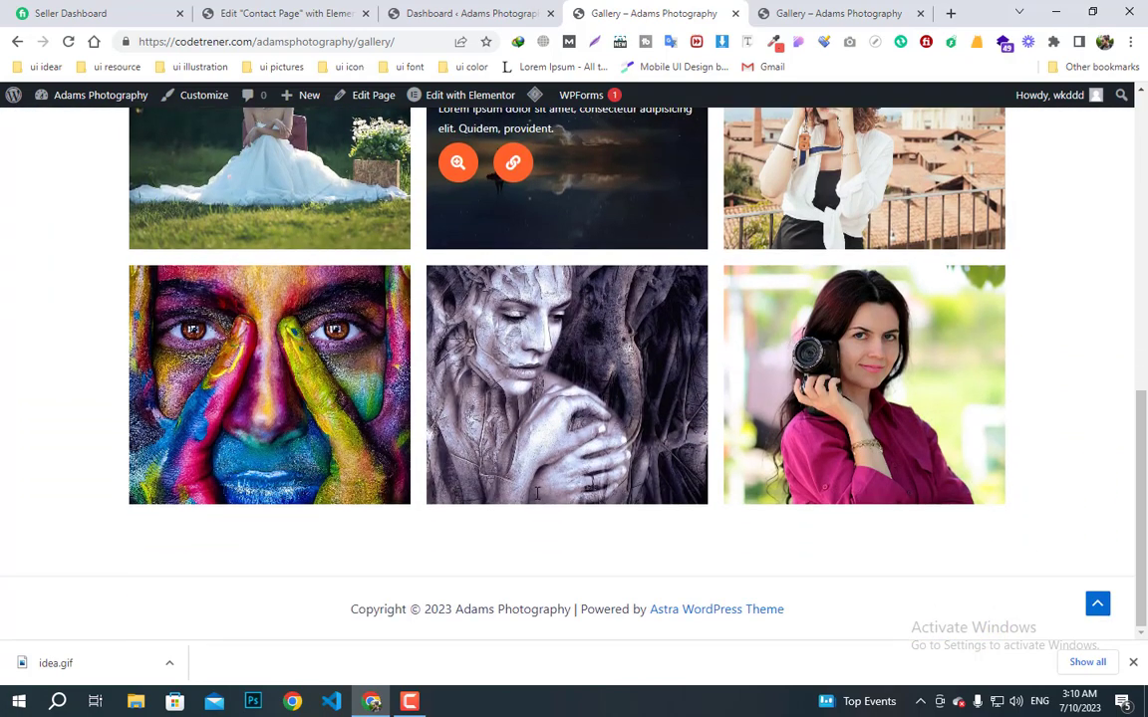
scroll(537, 496, "up", 8)
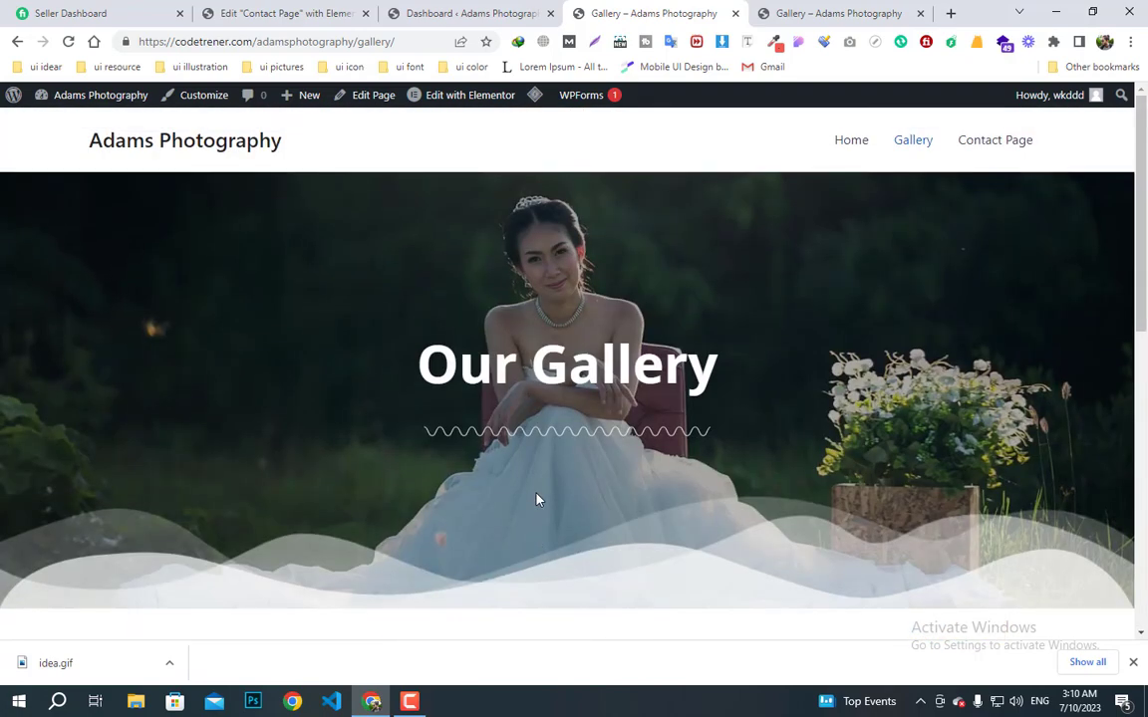
- Open the Contact Page and scroll through it
left_click(992, 145)
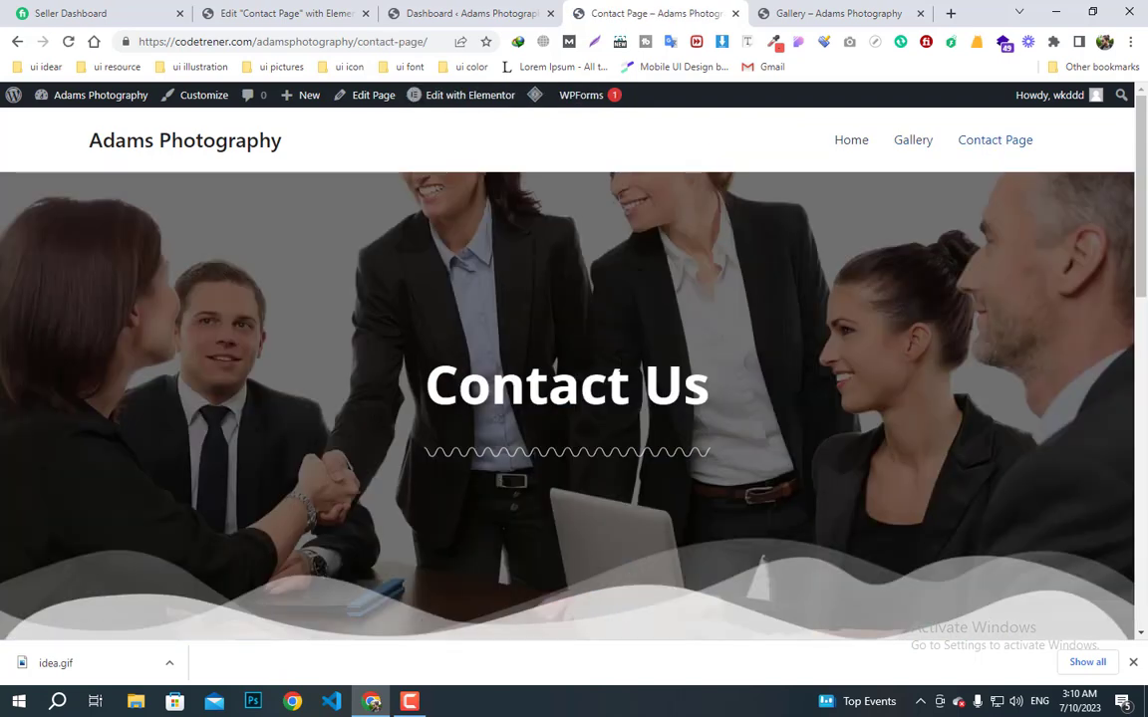
scroll(623, 378, "down", 1)
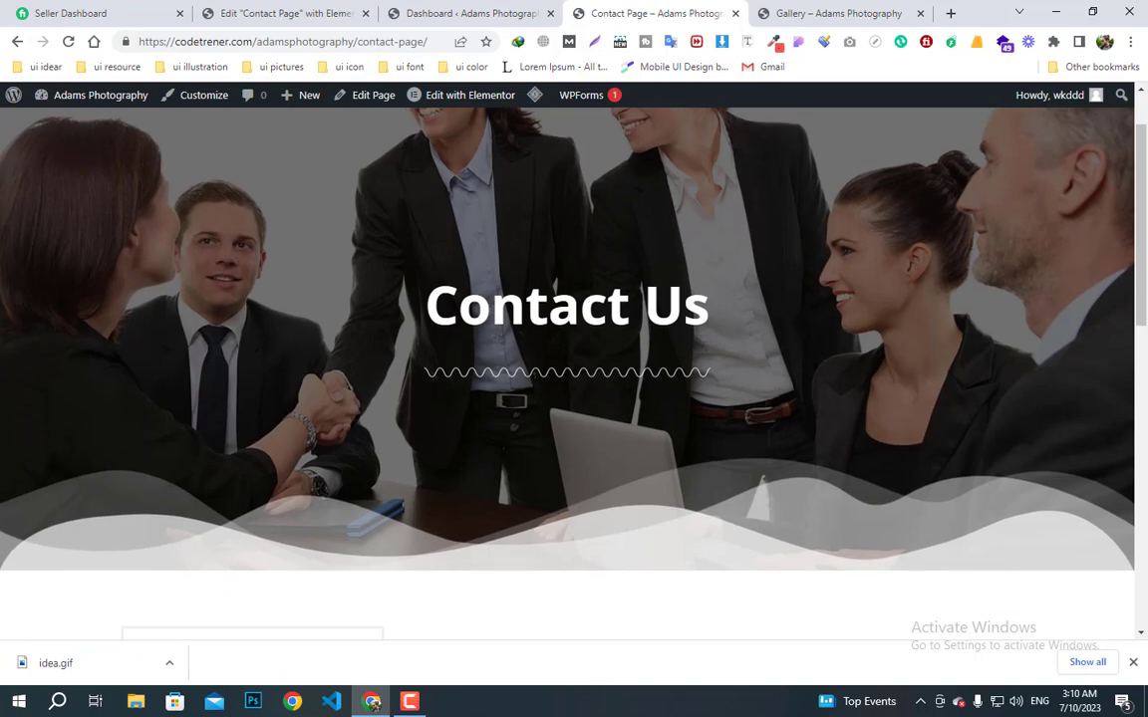
scroll(623, 392, "down", 5)
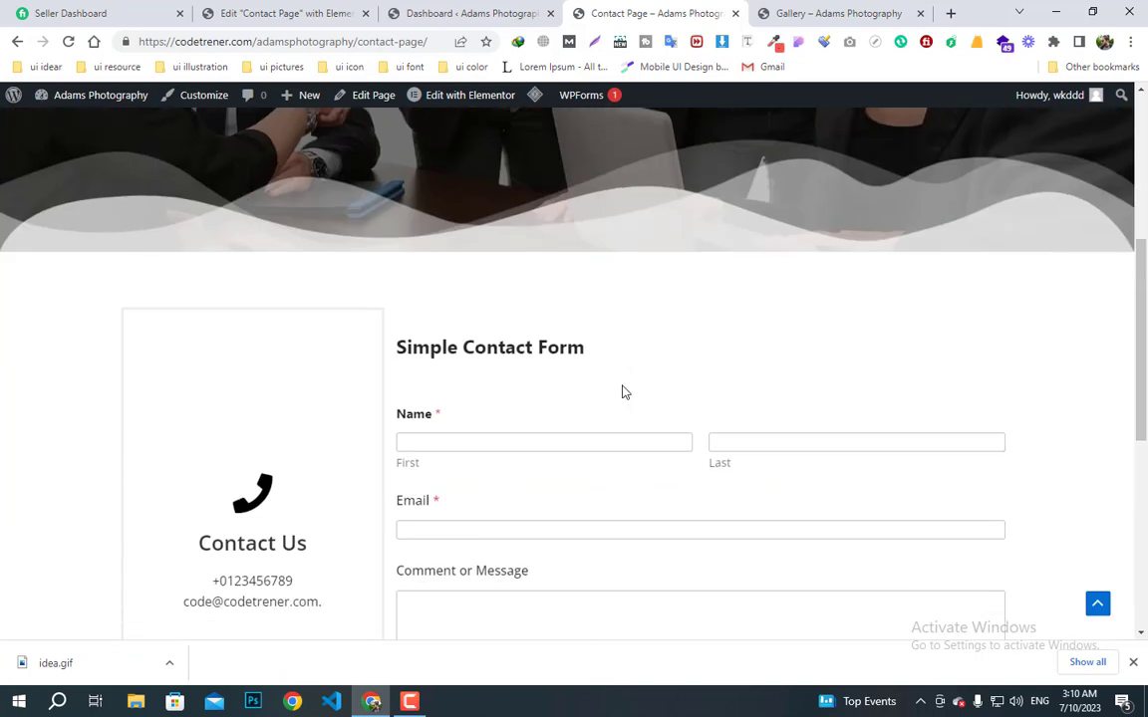
scroll(605, 439, "up", 2)
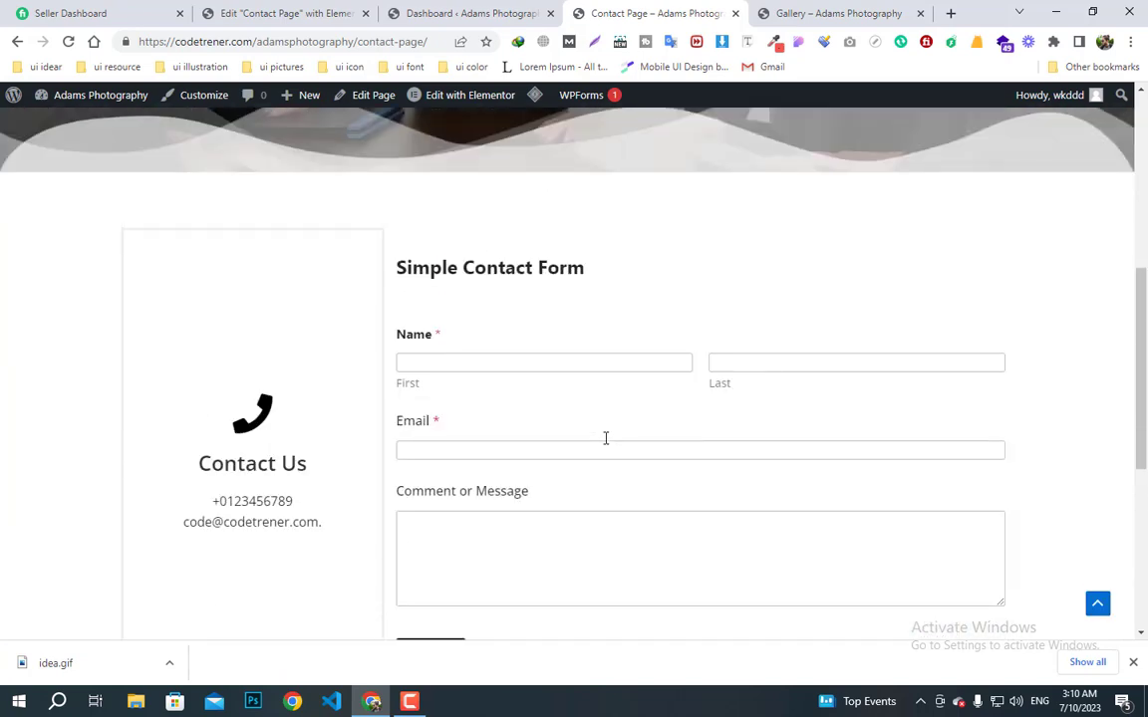
scroll(603, 449, "down", 4)
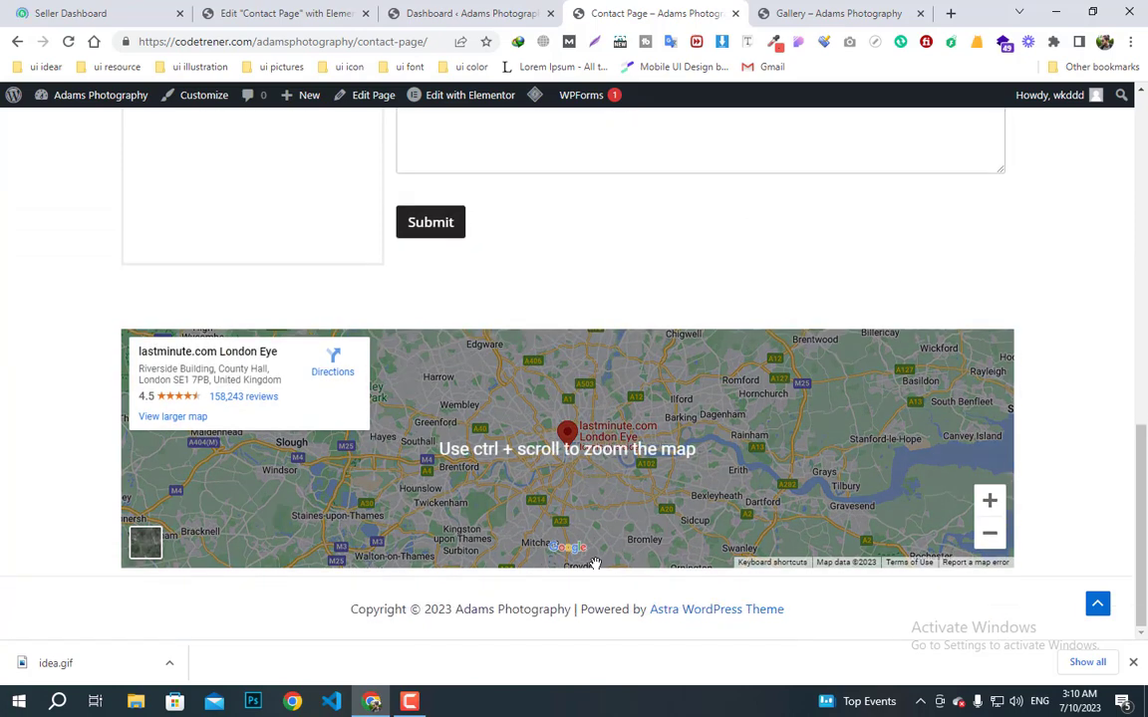
scroll(615, 577, "up", 8)
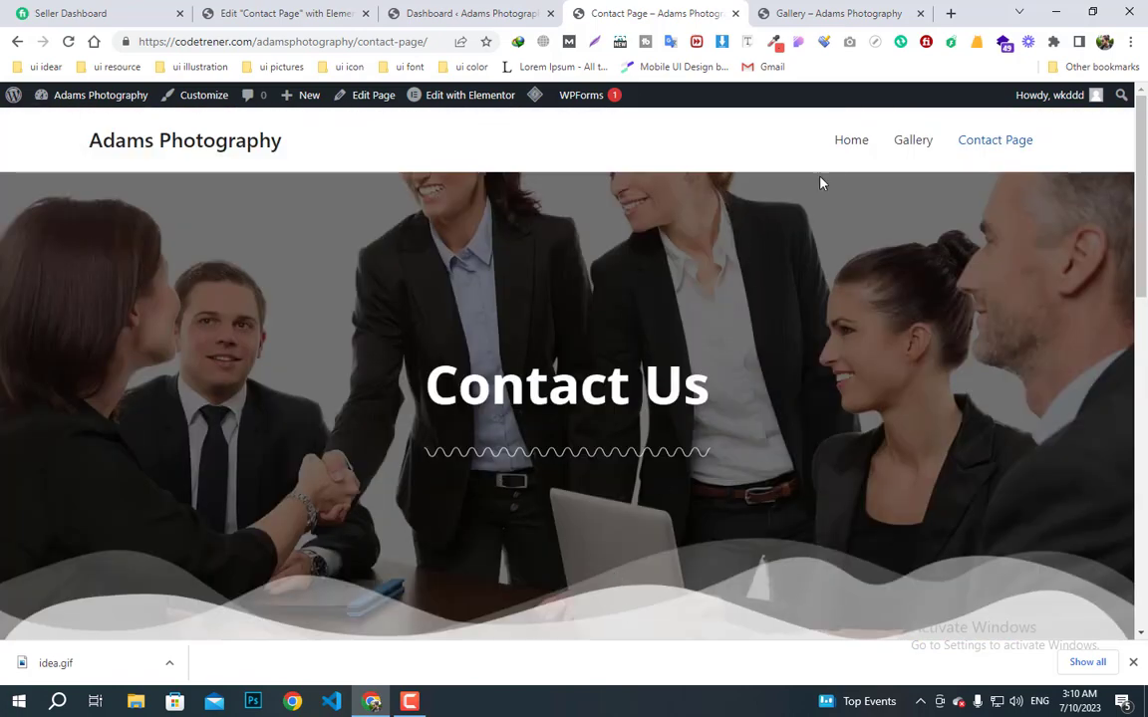
- Return to the Home page and scroll through it again
left_click(849, 141)
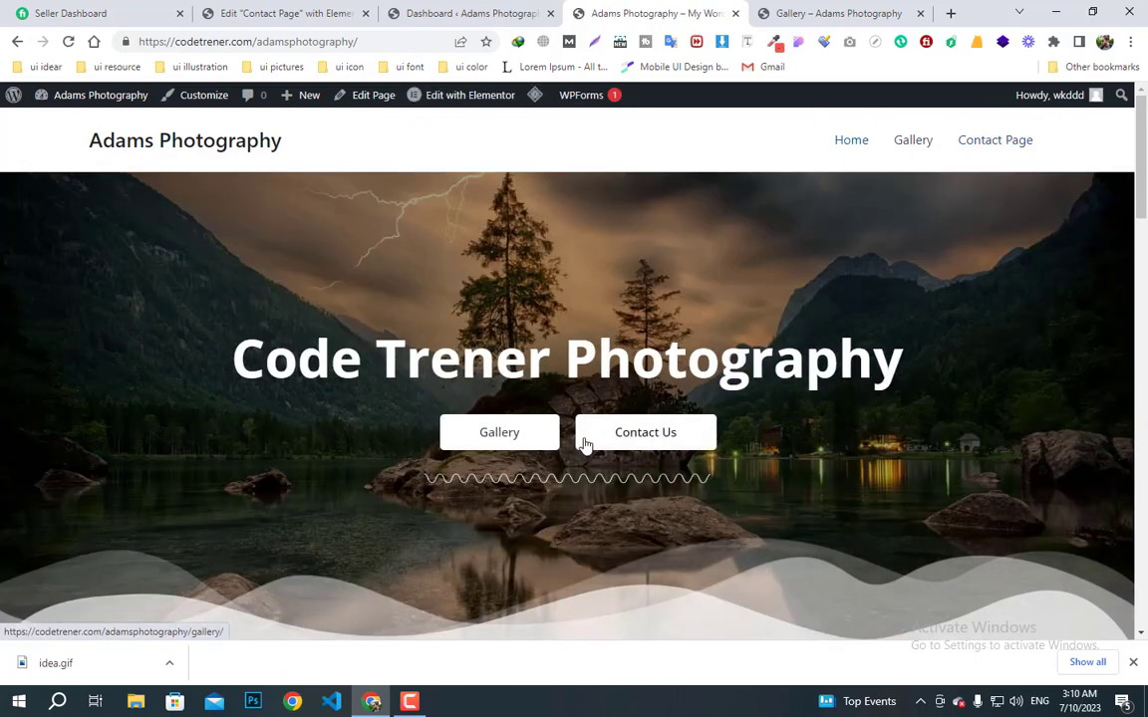
scroll(586, 445, "down", 5)
scroll(585, 443, "up", 3)
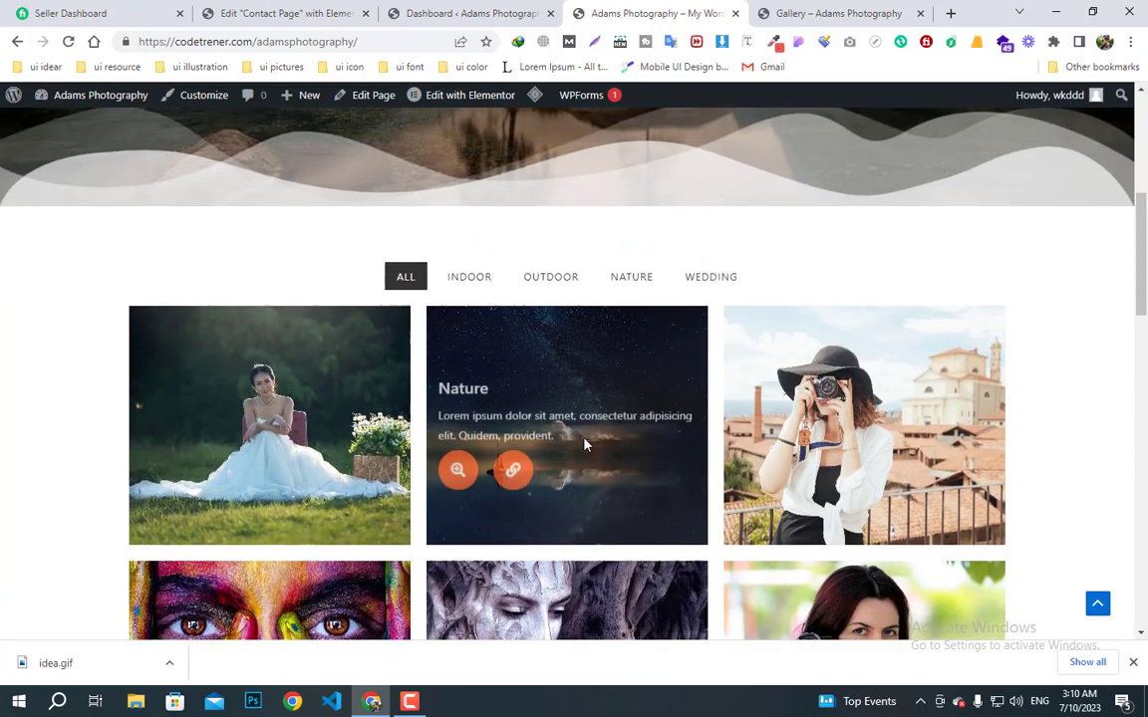
scroll(610, 384, "down", 2)
scroll(612, 378, "up", 4)
scroll(613, 379, "down", 10)
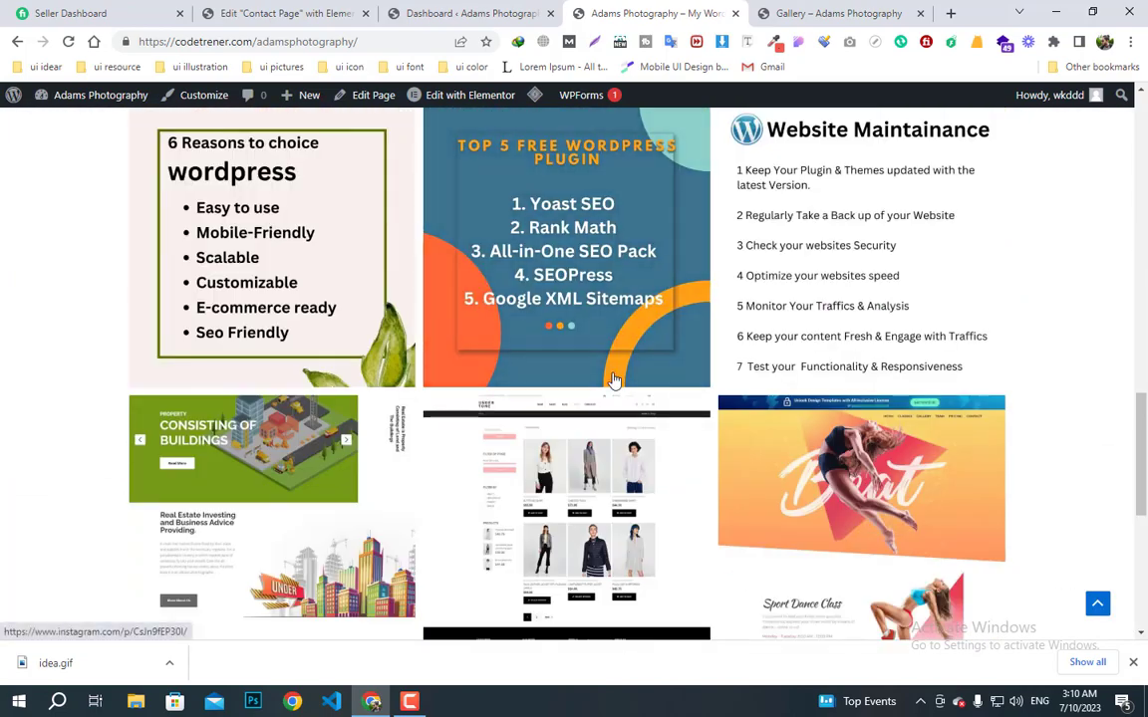
scroll(612, 379, "down", 5)
scroll(615, 381, "up", 6)
scroll(615, 382, "down", 4)
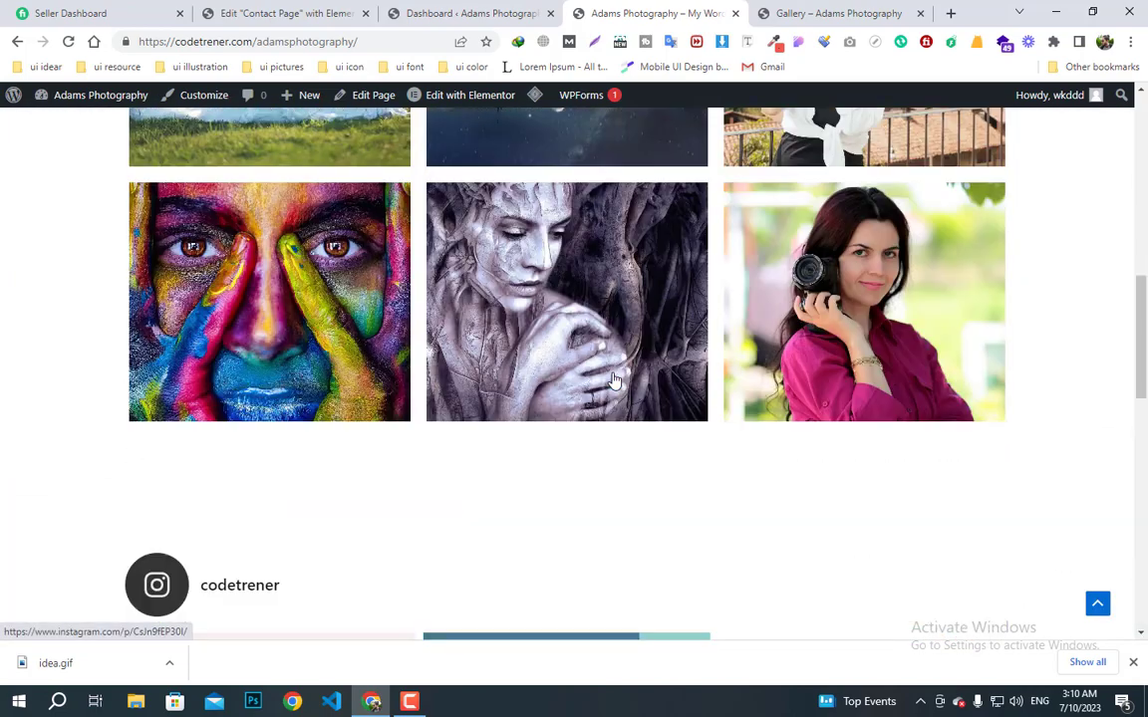
scroll(613, 378, "up", 10)
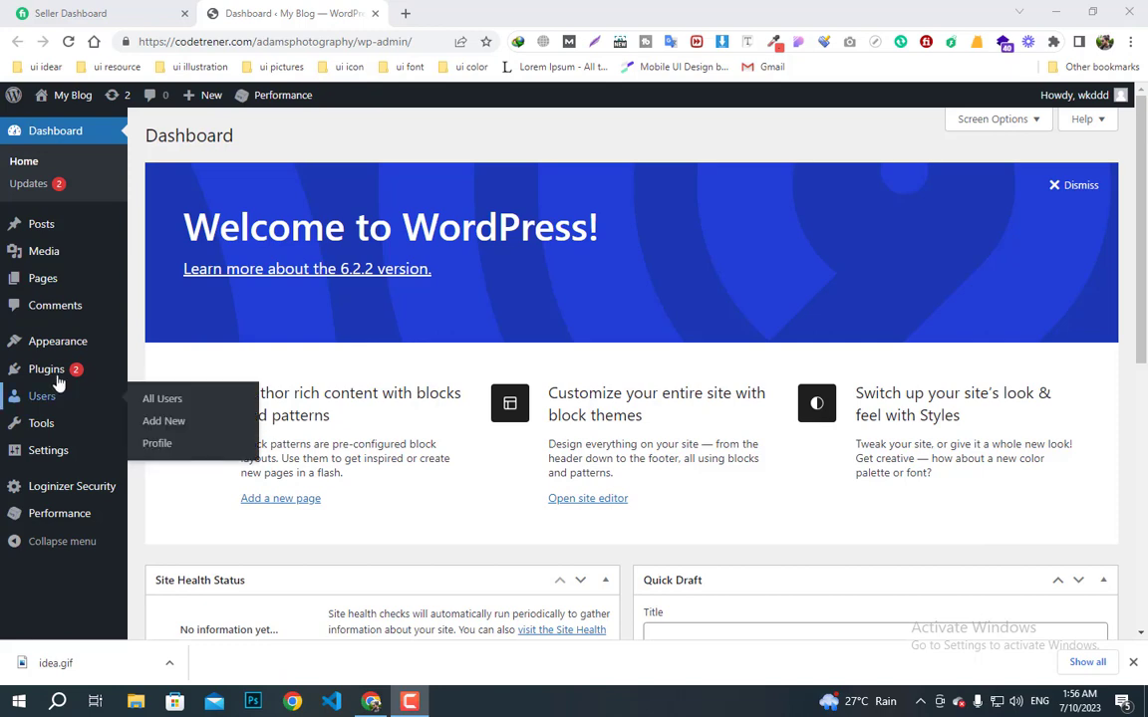
- Deactivate all four installed plugins with the Deactivate bulk action
mouse_move(82, 371)
left_click(167, 374)
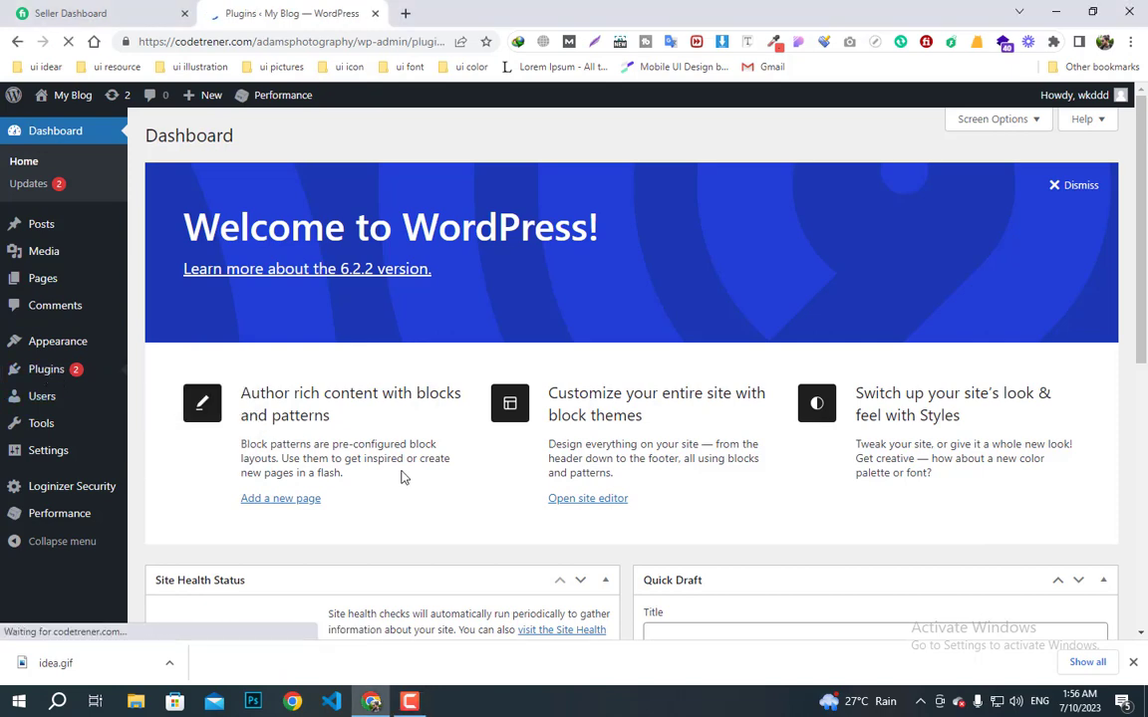
scroll(401, 478, "down", 5)
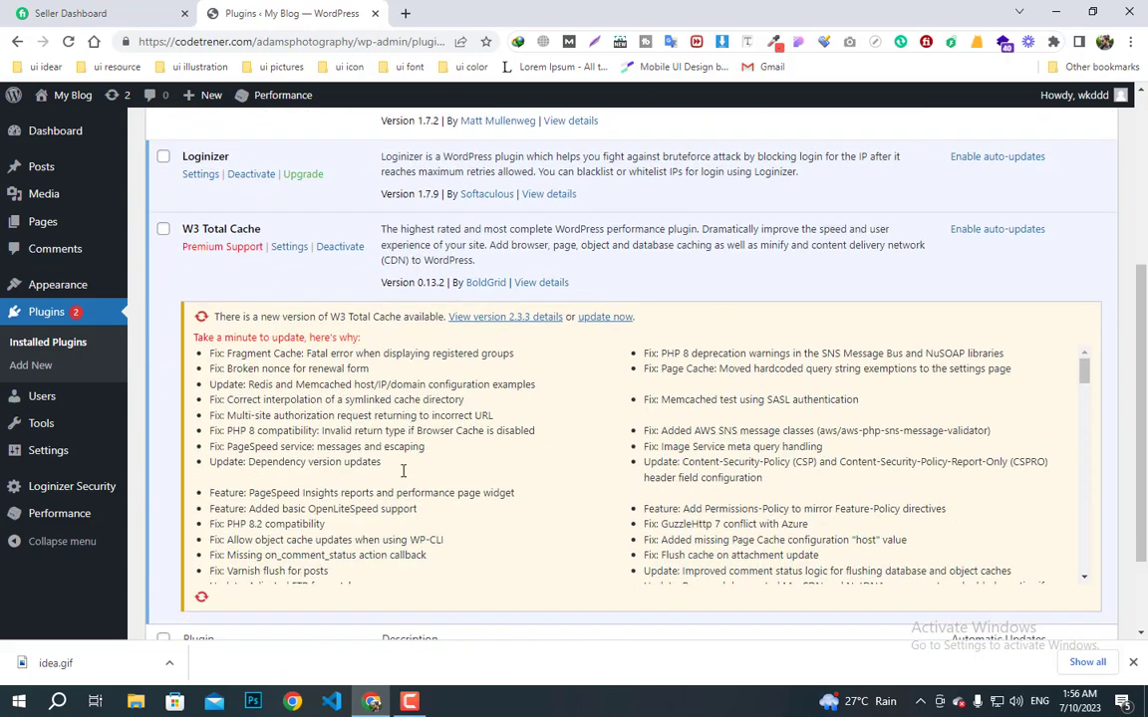
scroll(402, 471, "up", 5)
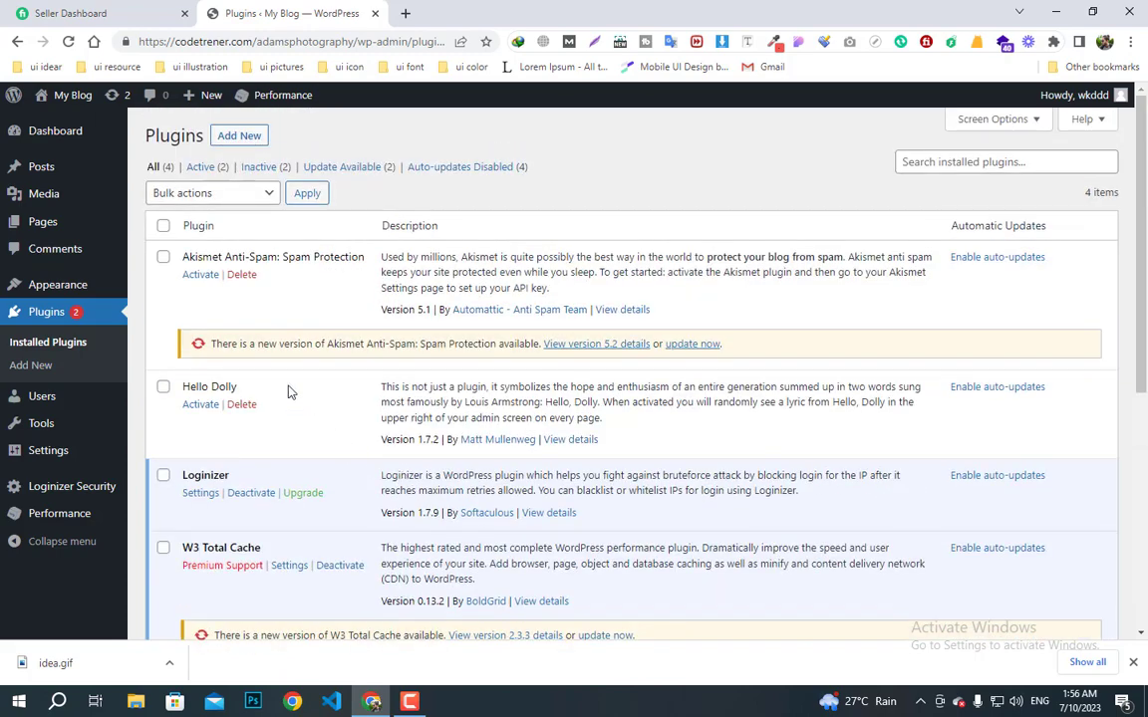
left_click(163, 226)
left_click(175, 193)
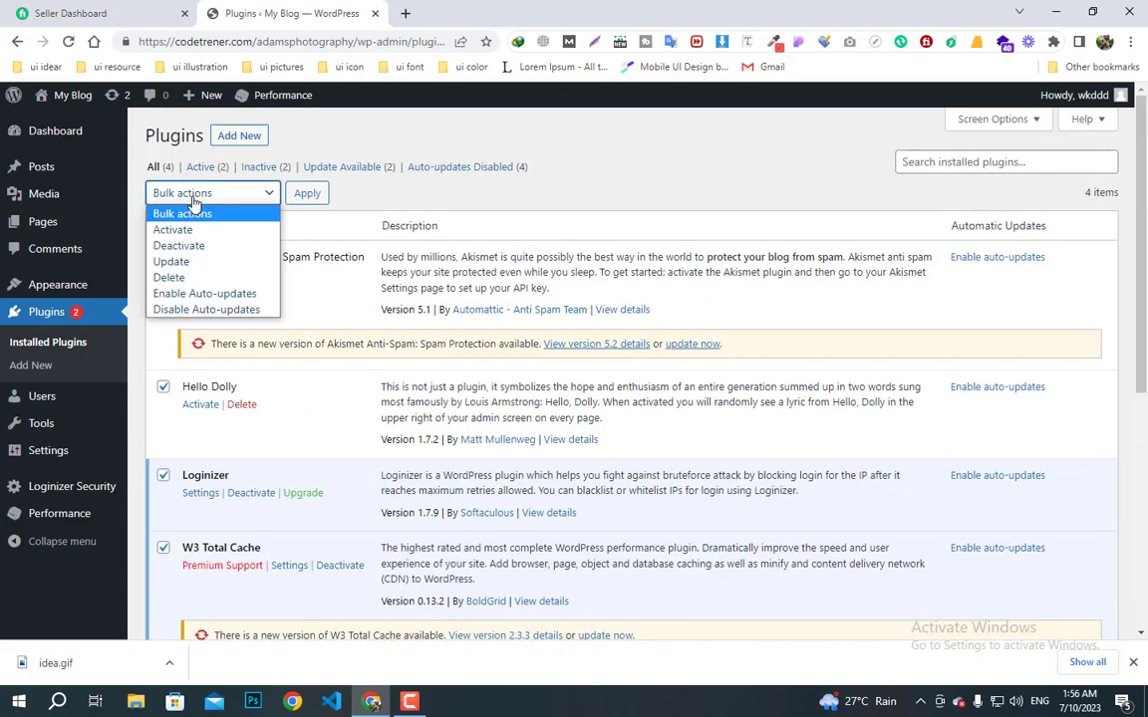
left_click(179, 245)
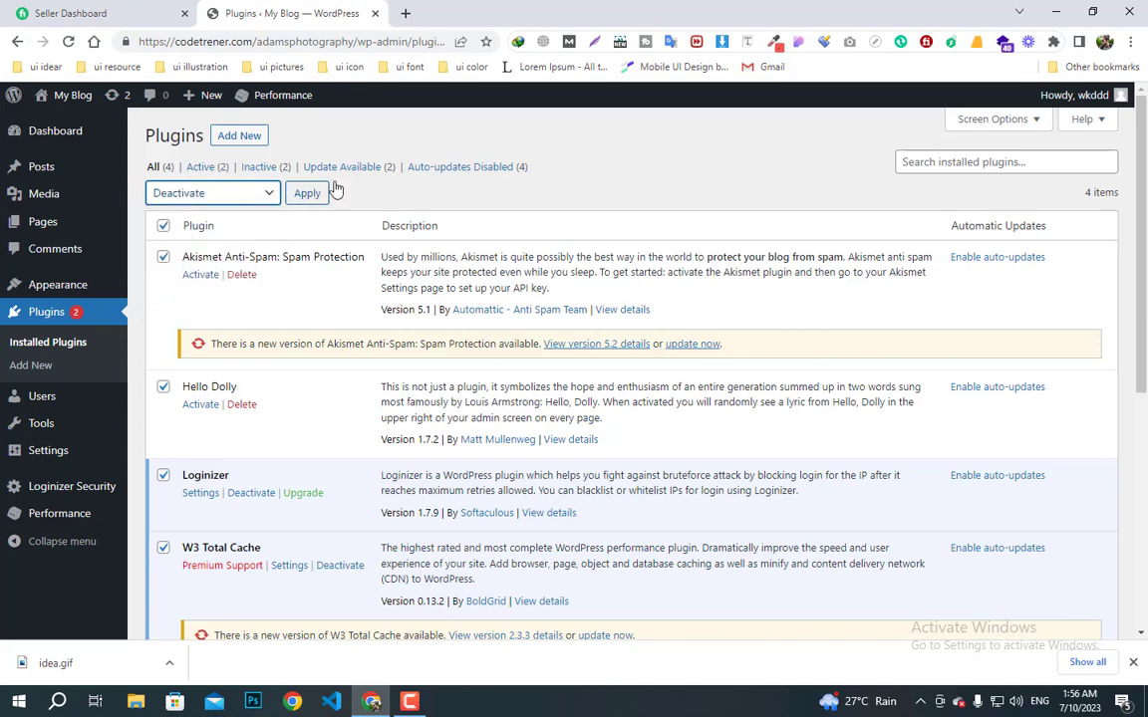
left_click(307, 192)
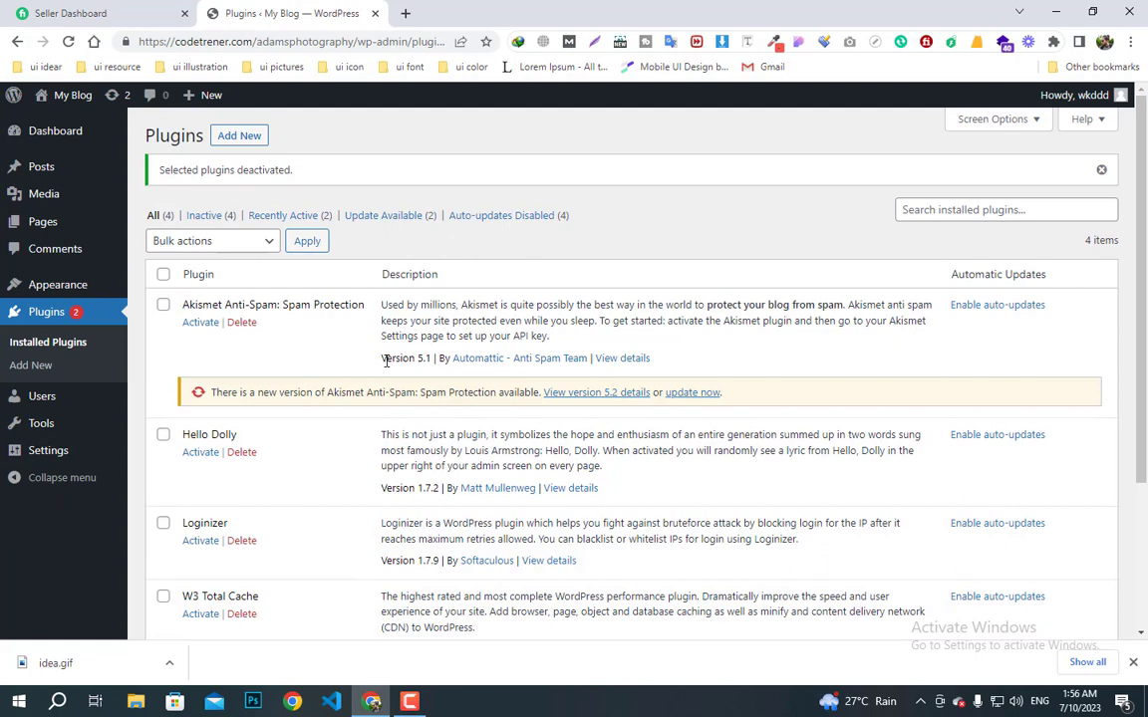
- Delete all four plugins with the Delete bulk action and confirm
left_click(162, 274)
left_click(199, 251)
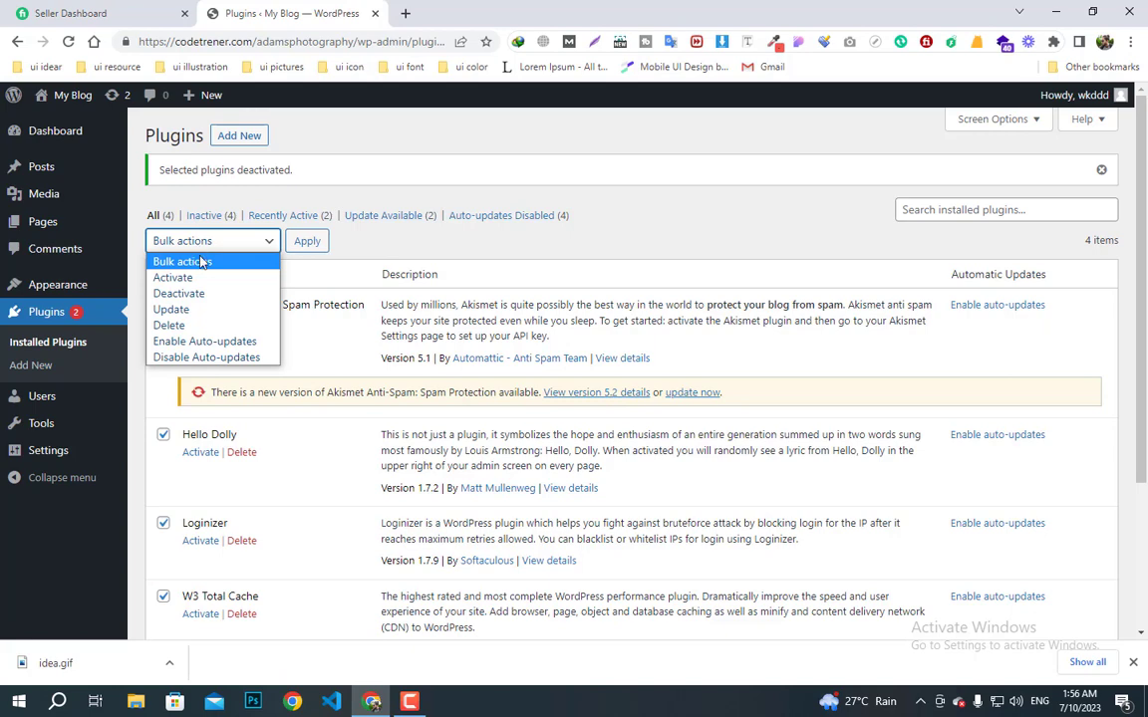
left_click(175, 322)
left_click(304, 245)
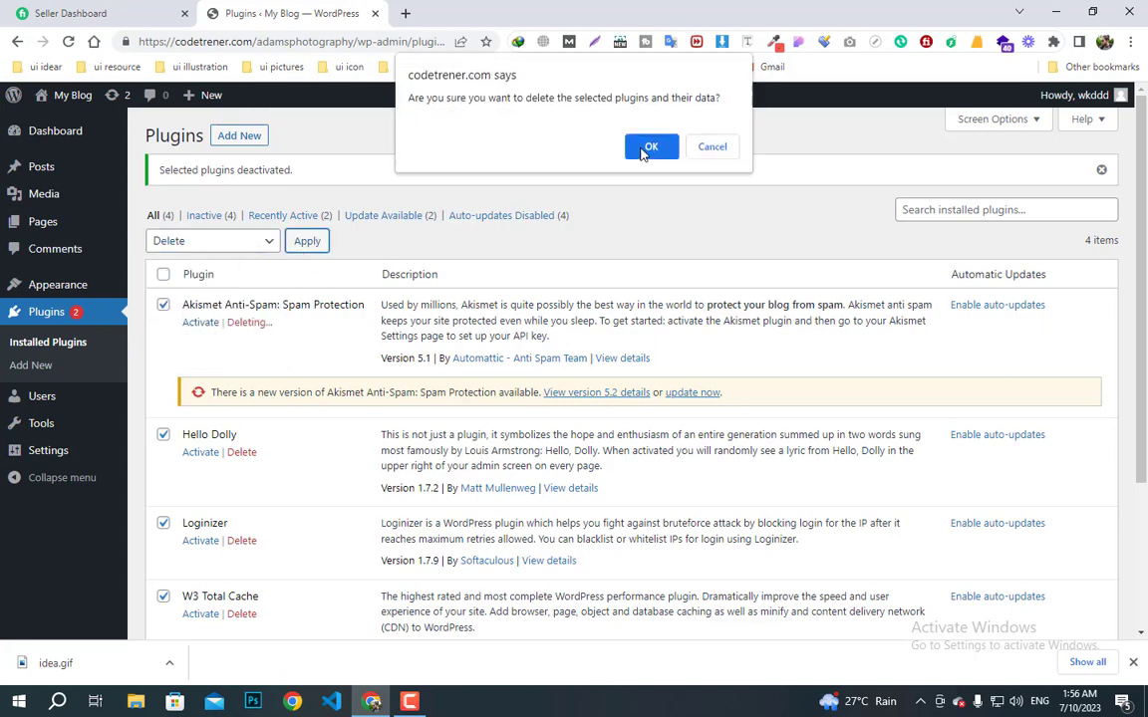
left_click(657, 148)
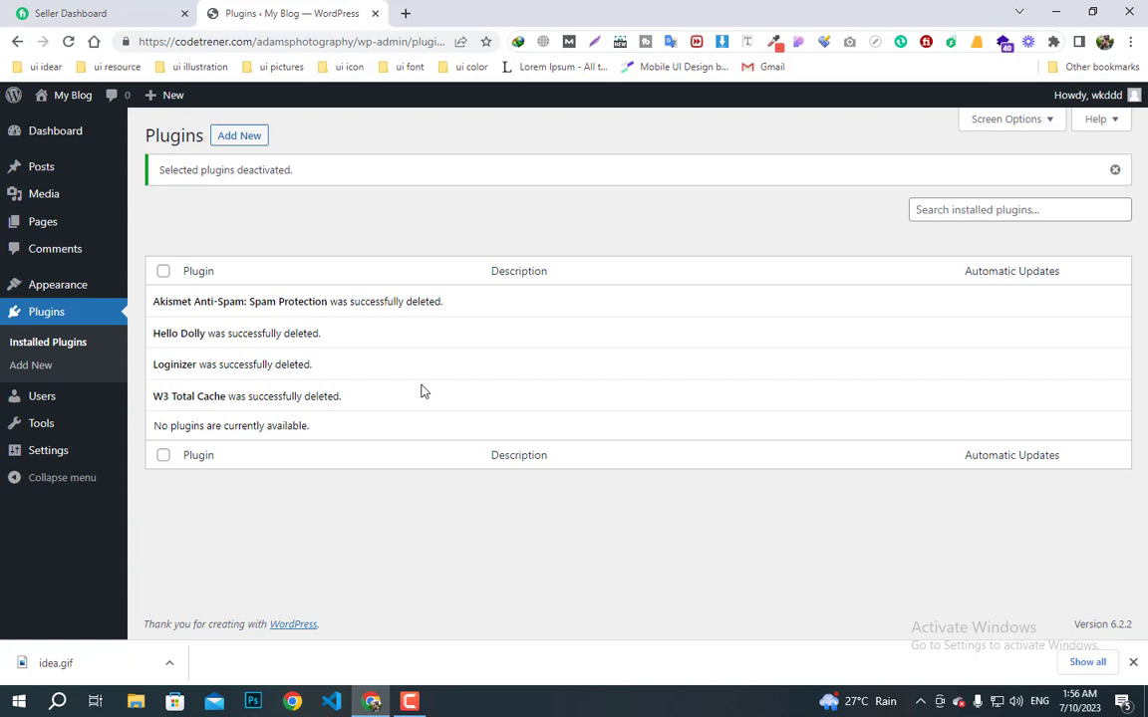
- Search the Add Plugins page for elementor
left_click(239, 145)
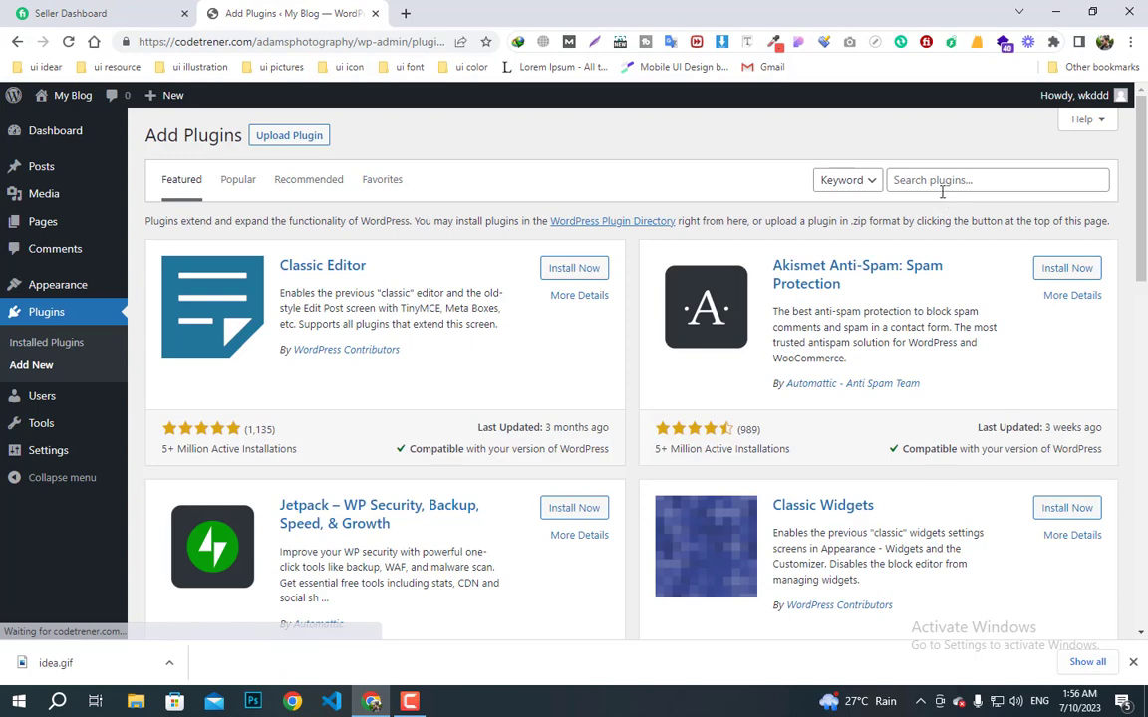
left_click(932, 185)
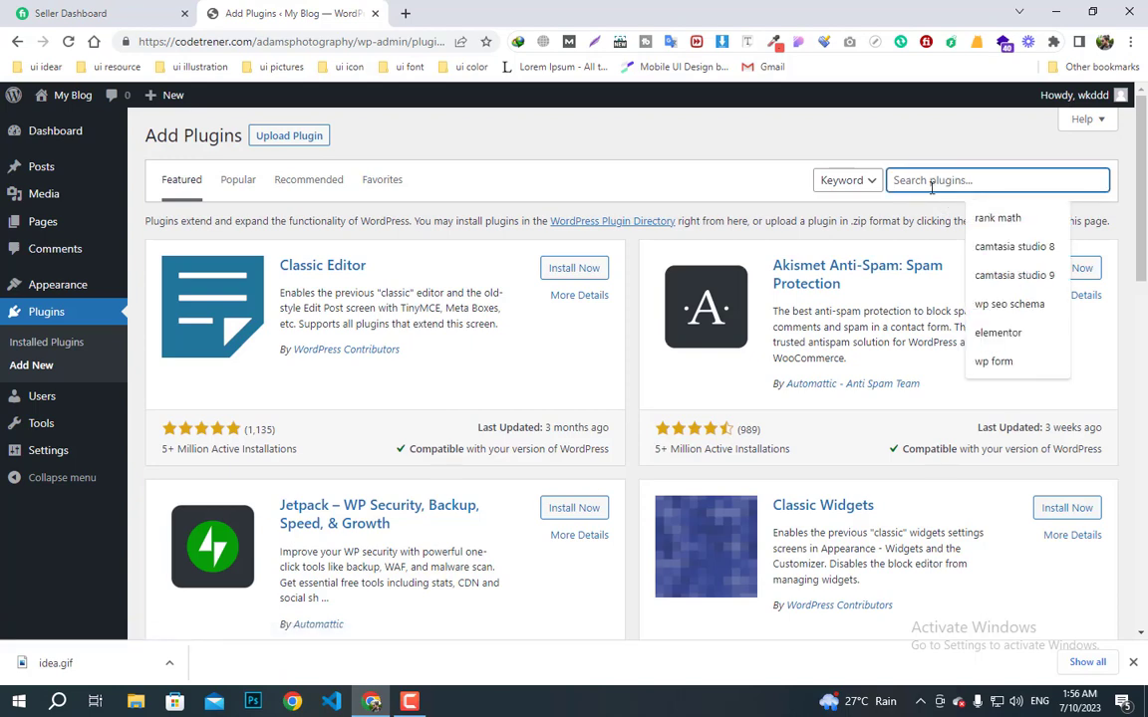
type("elme")
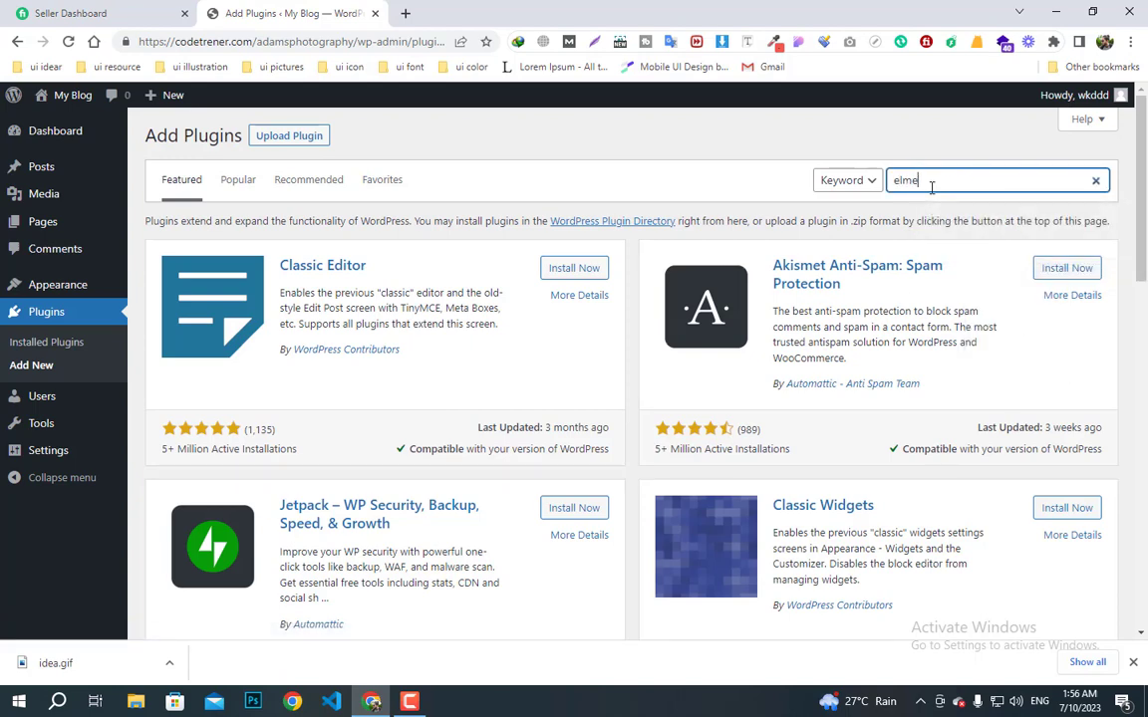
key("BackSpace")
key("BackSpace")
type("ementor")
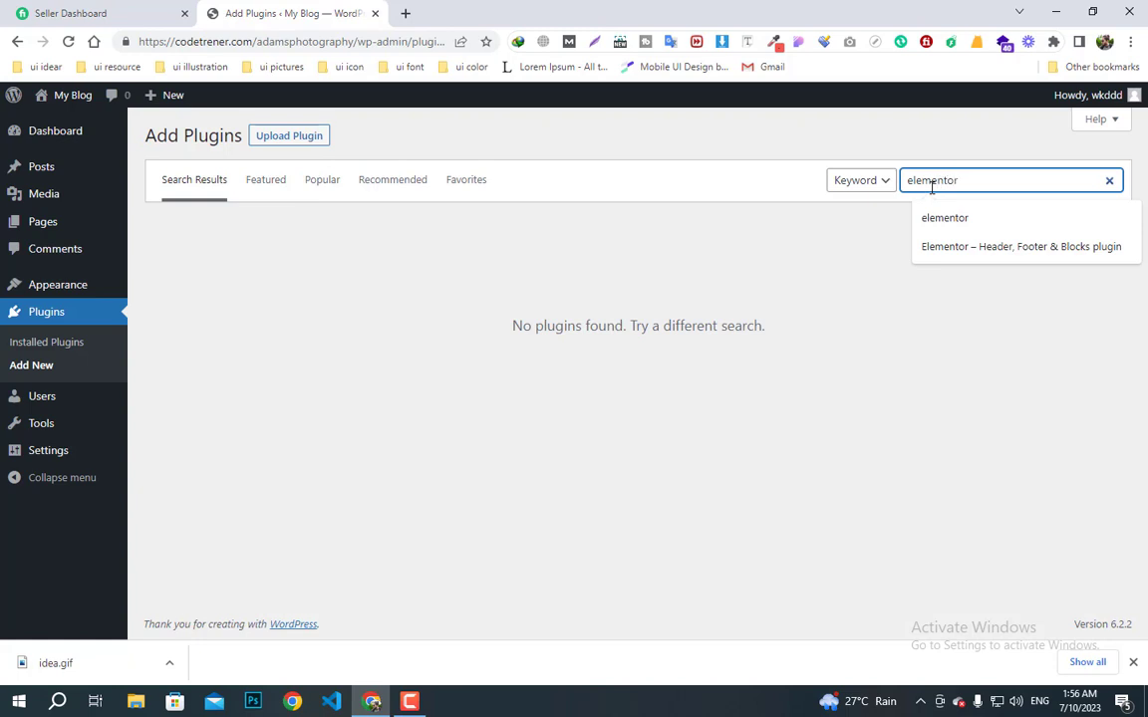
left_click(942, 225)
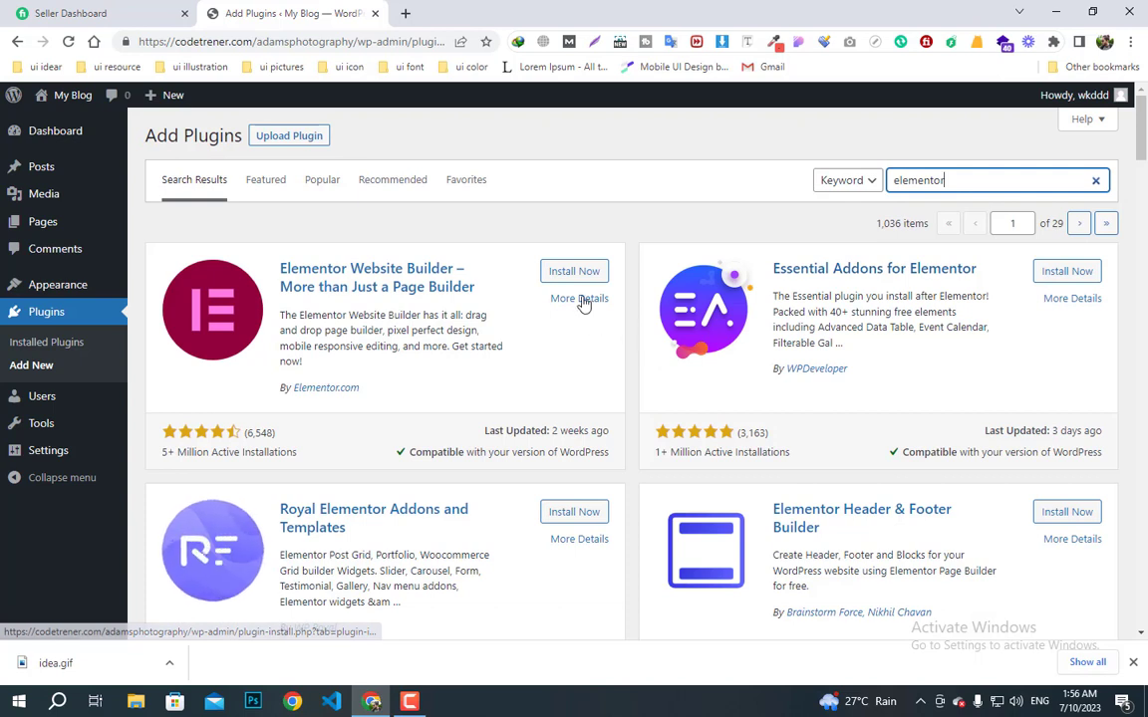
- Install Elementor Website Builder and Essential Addons for Elementor from the results
left_click(575, 272)
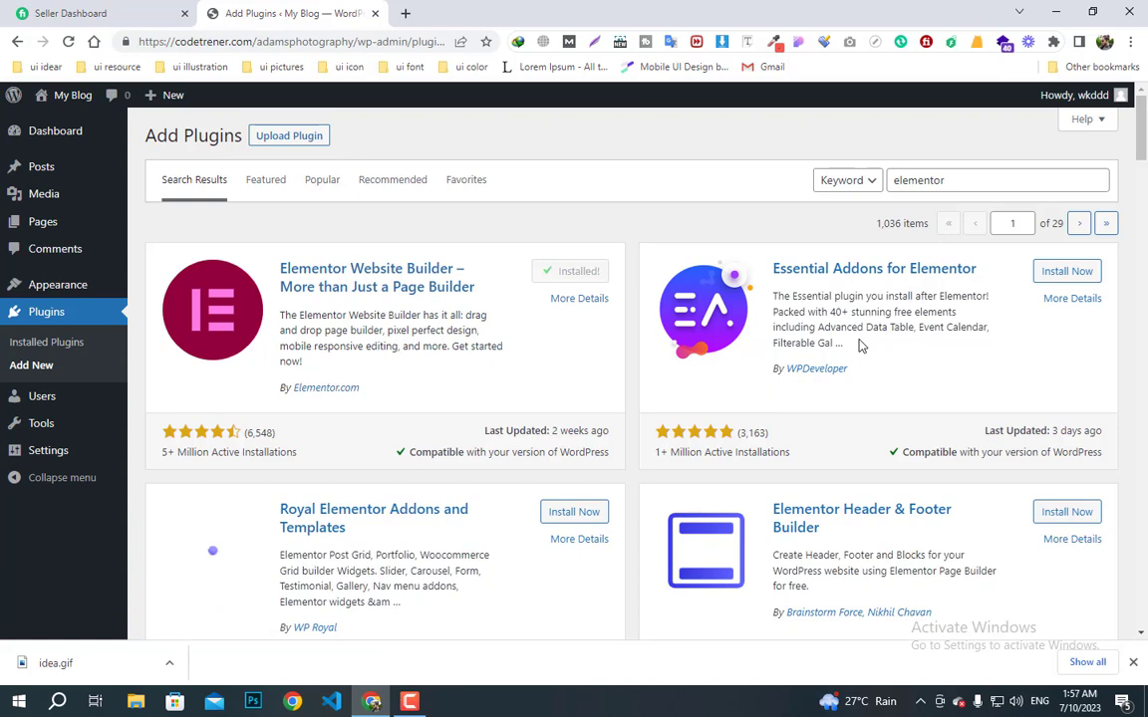
left_click(1071, 278)
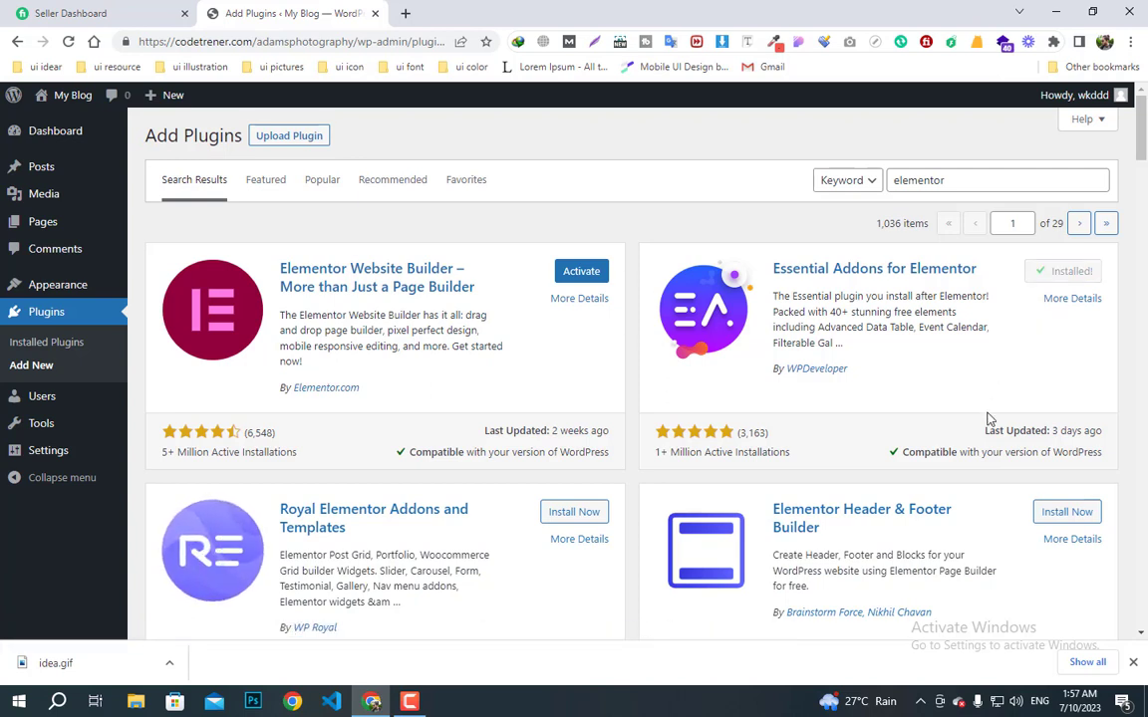
left_click_drag(981, 184, 679, 195)
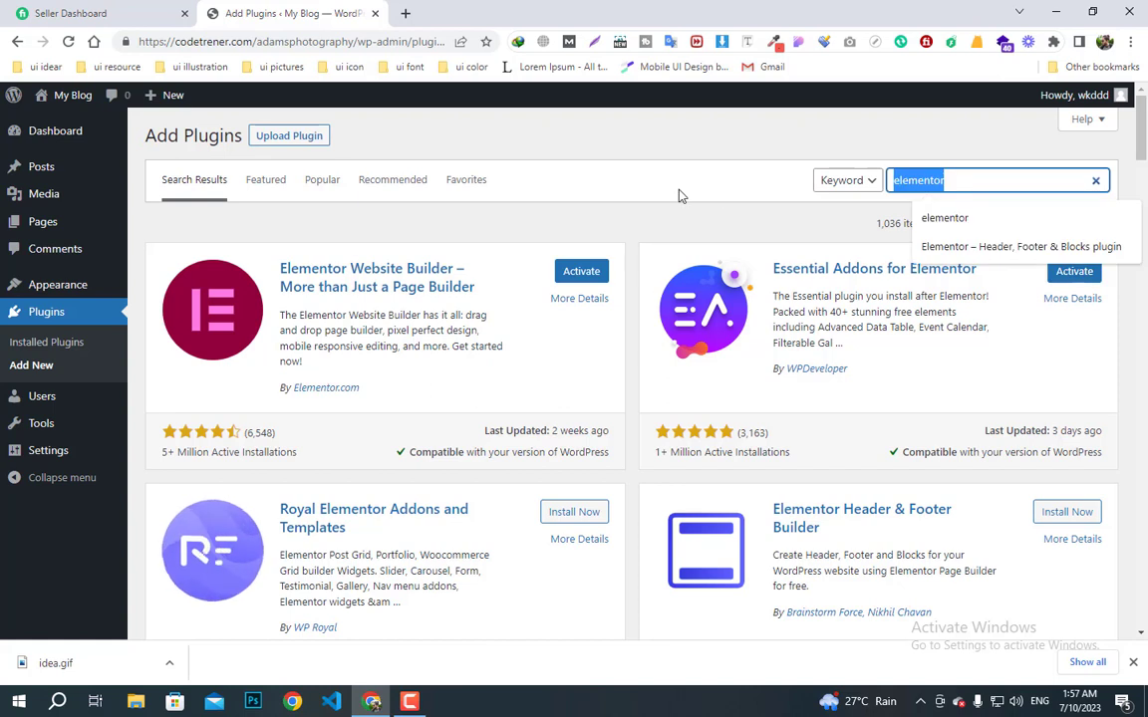
- Search plugins for smash and install Smash Balloon Social Photo Feed
type("smash ball")
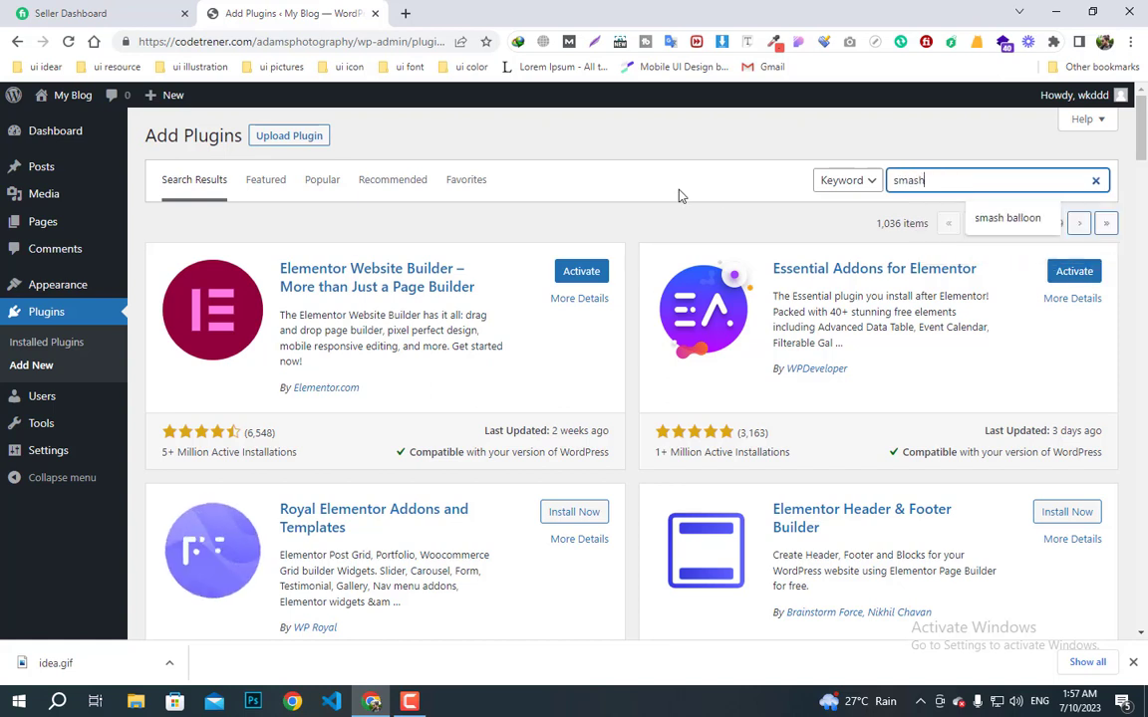
type("on")
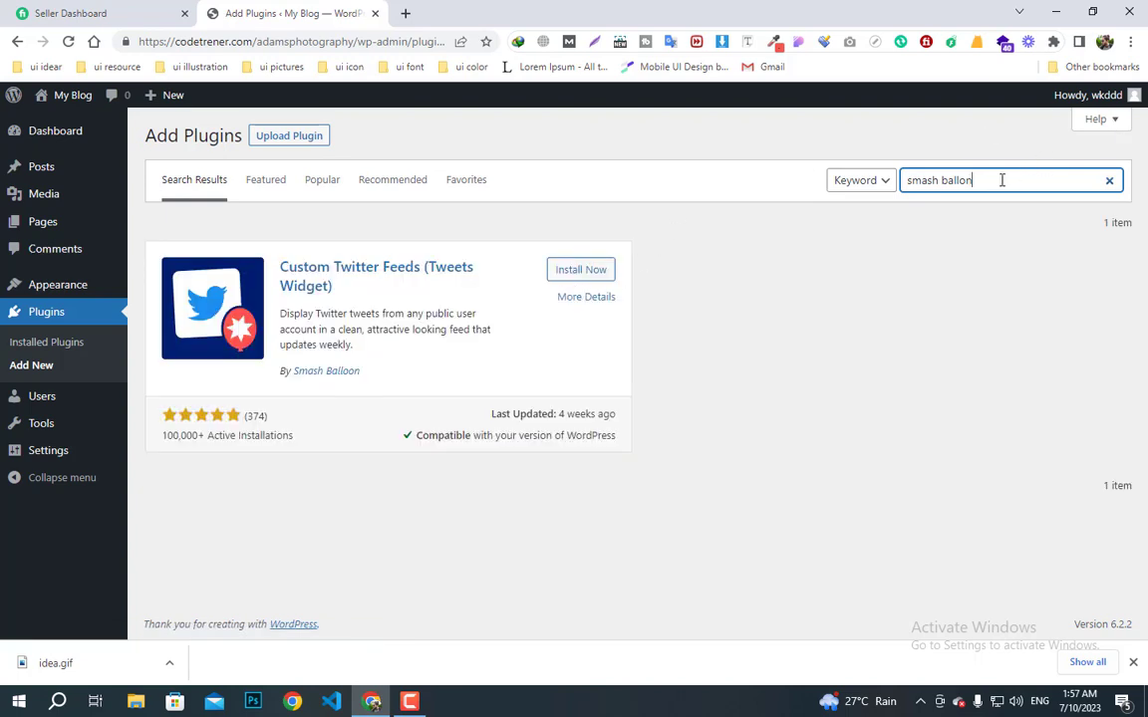
key("BackSpace")
key("BackSpace")
key("BackSpace")
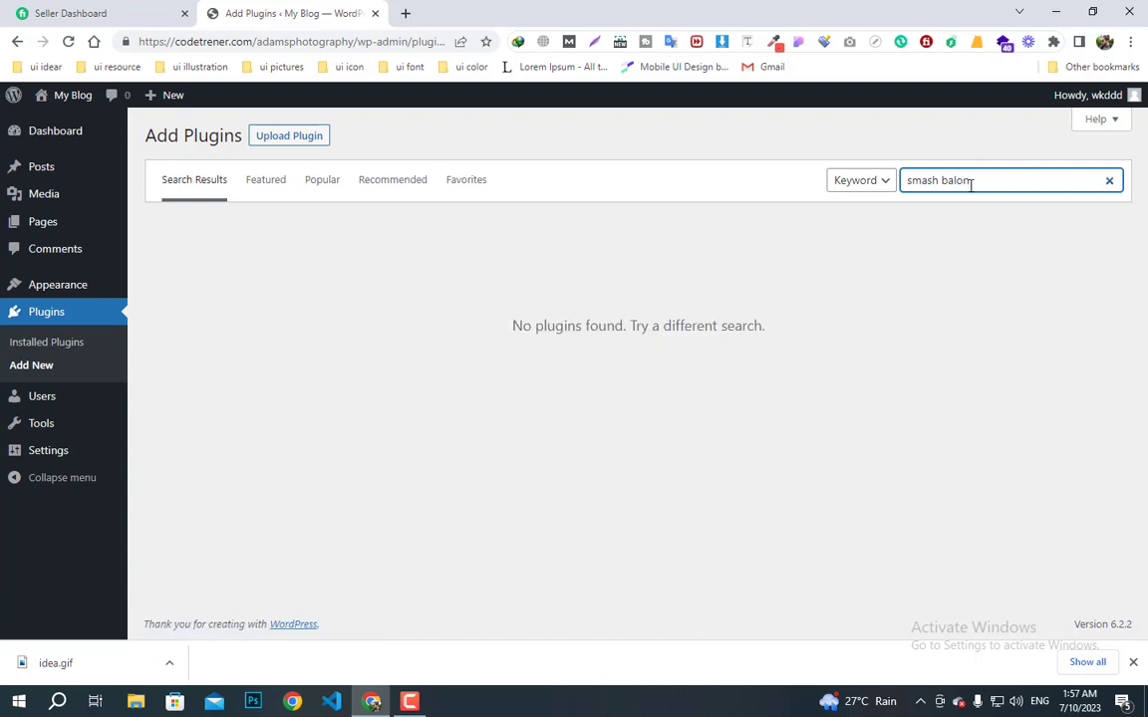
key("BackSpace")
type("l")
left_click_drag(976, 174, 947, 180)
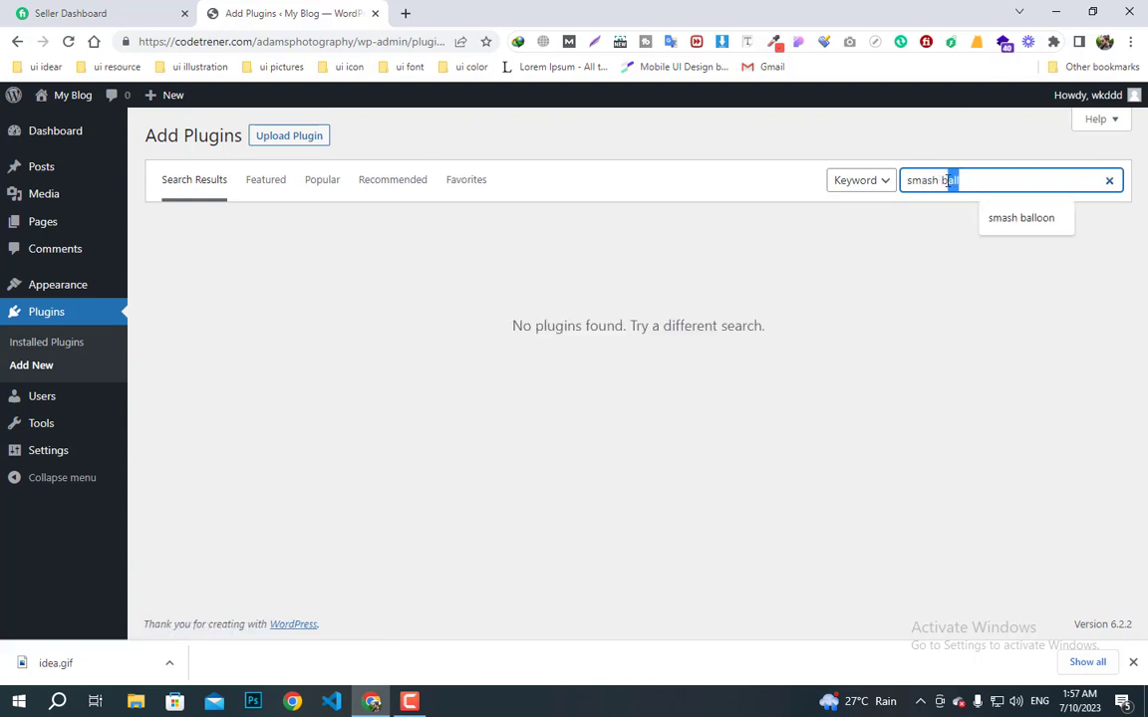
type("al")
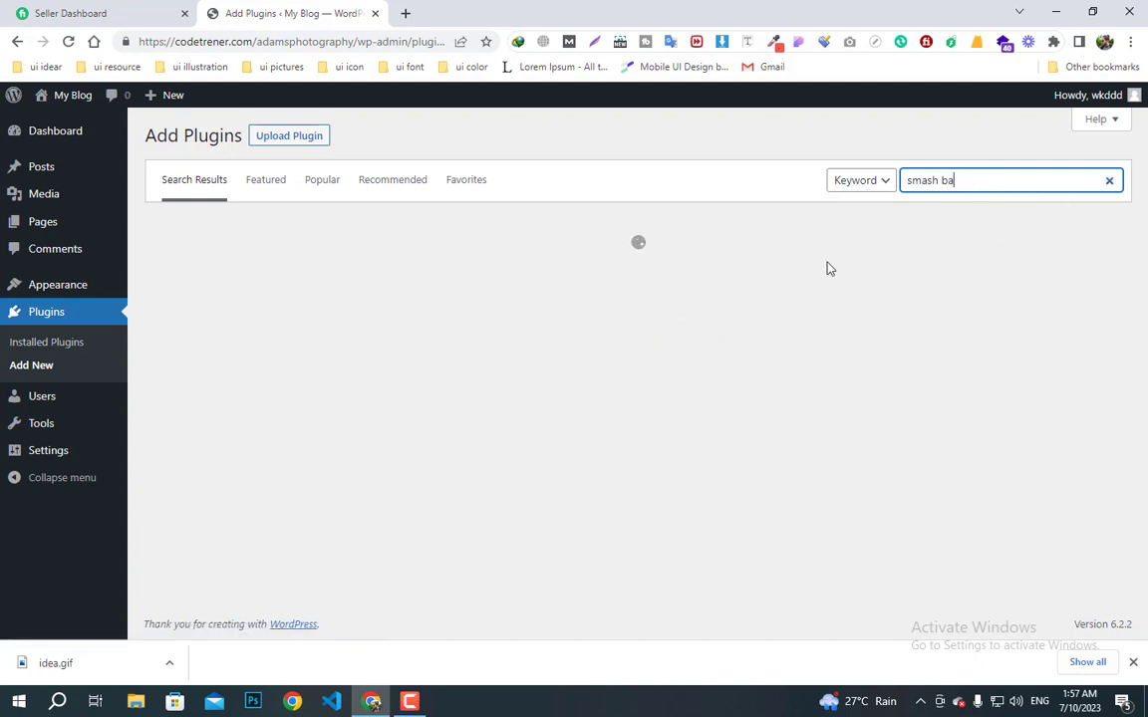
key("BackSpace")
key("BackSpace")
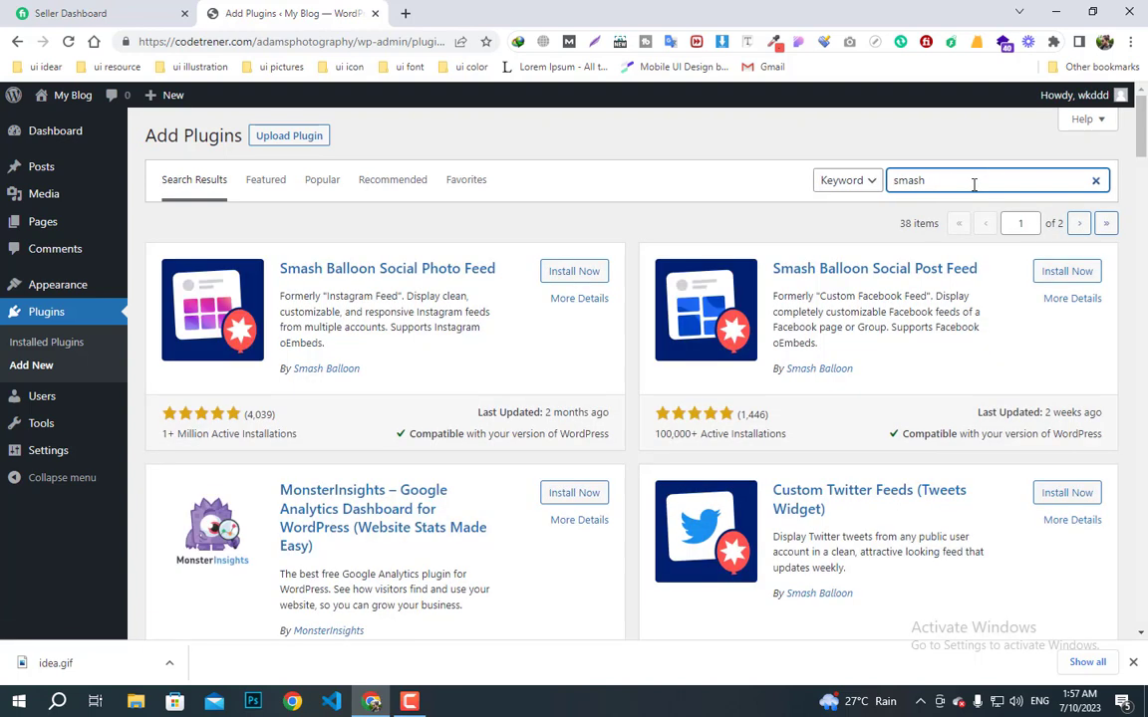
left_click(580, 271)
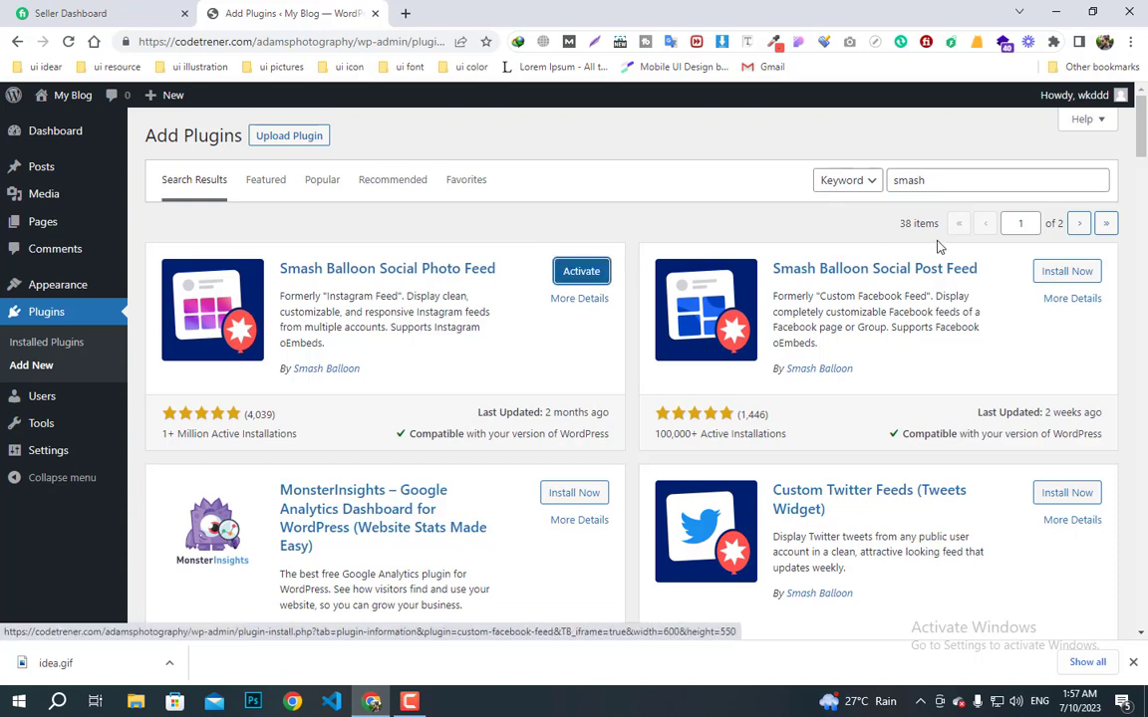
left_click(917, 179)
- Install Contact Form by WPForms from a wp fo search, then go to Installed Plugins
double_click(917, 179)
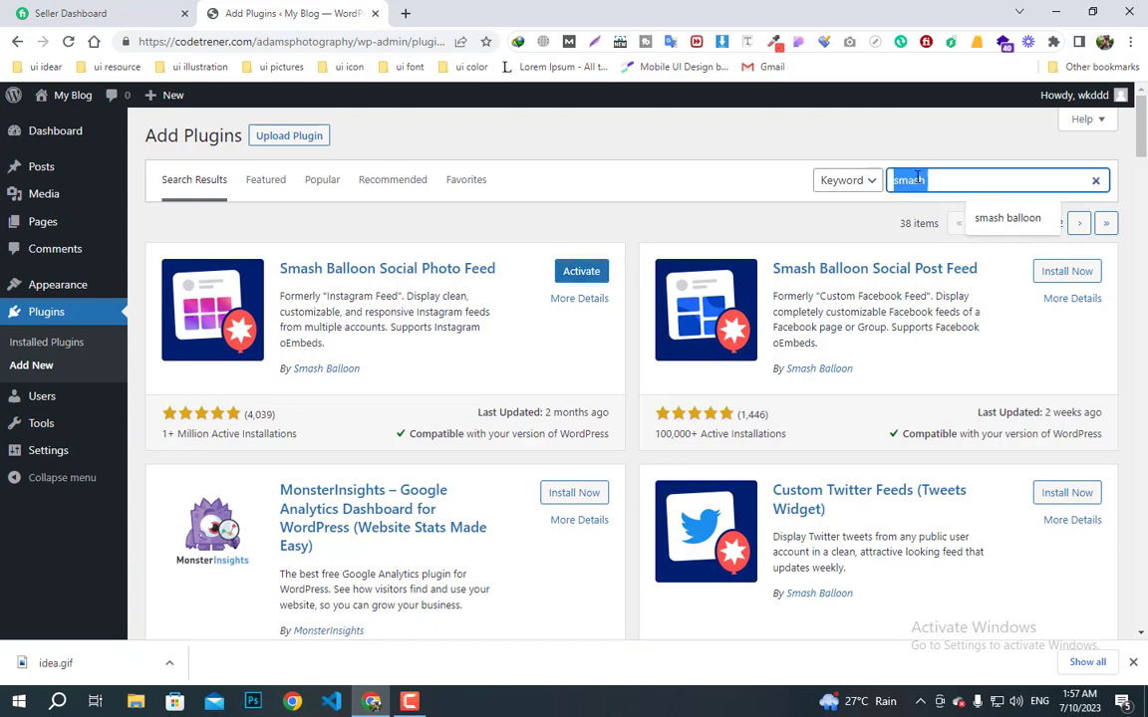
type("wp form")
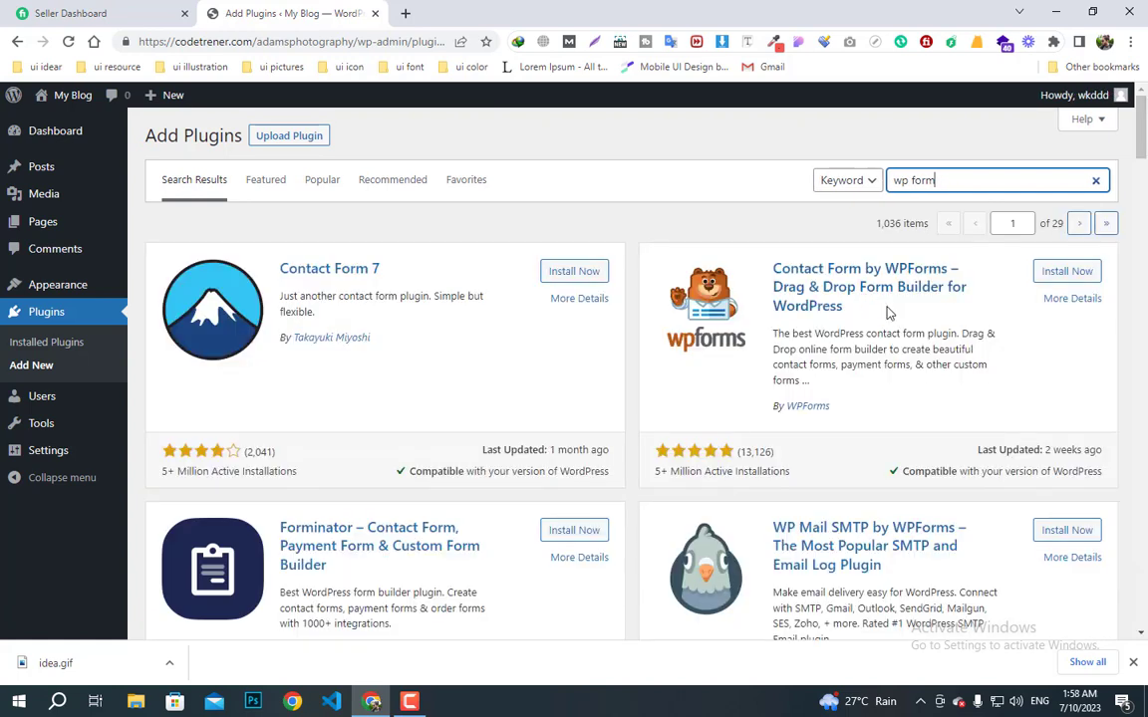
left_click(1072, 271)
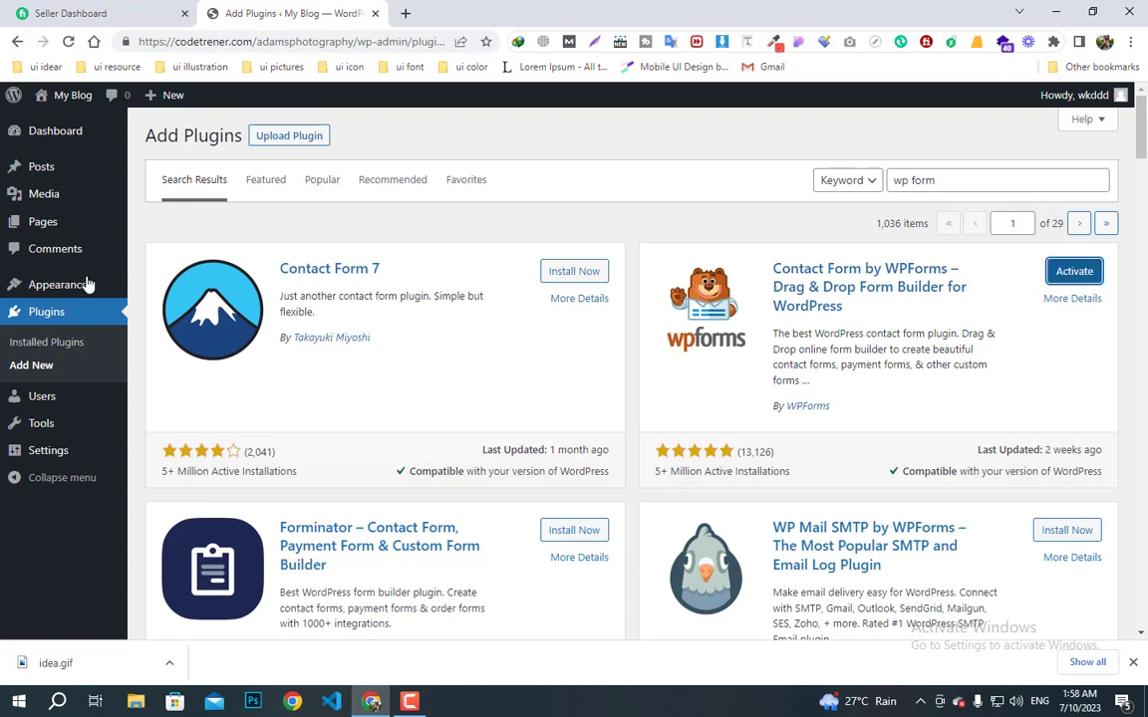
left_click(50, 312)
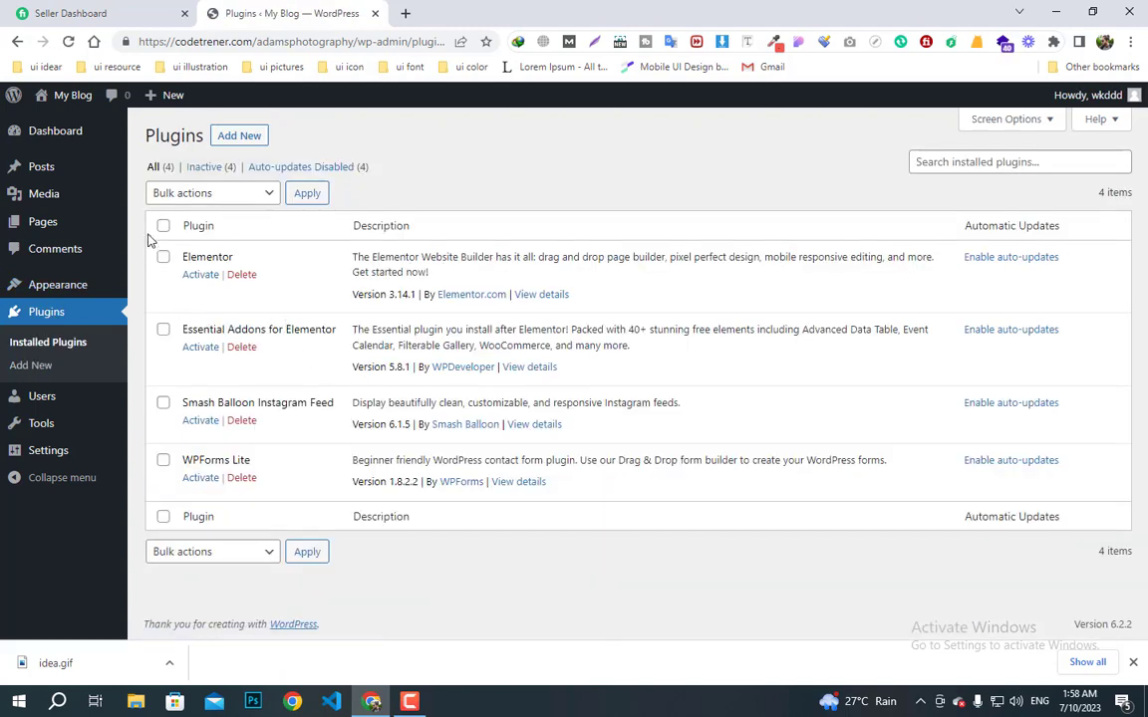
- Select all four installed plugins and apply the Activate bulk action
left_click(163, 227)
left_click(192, 192)
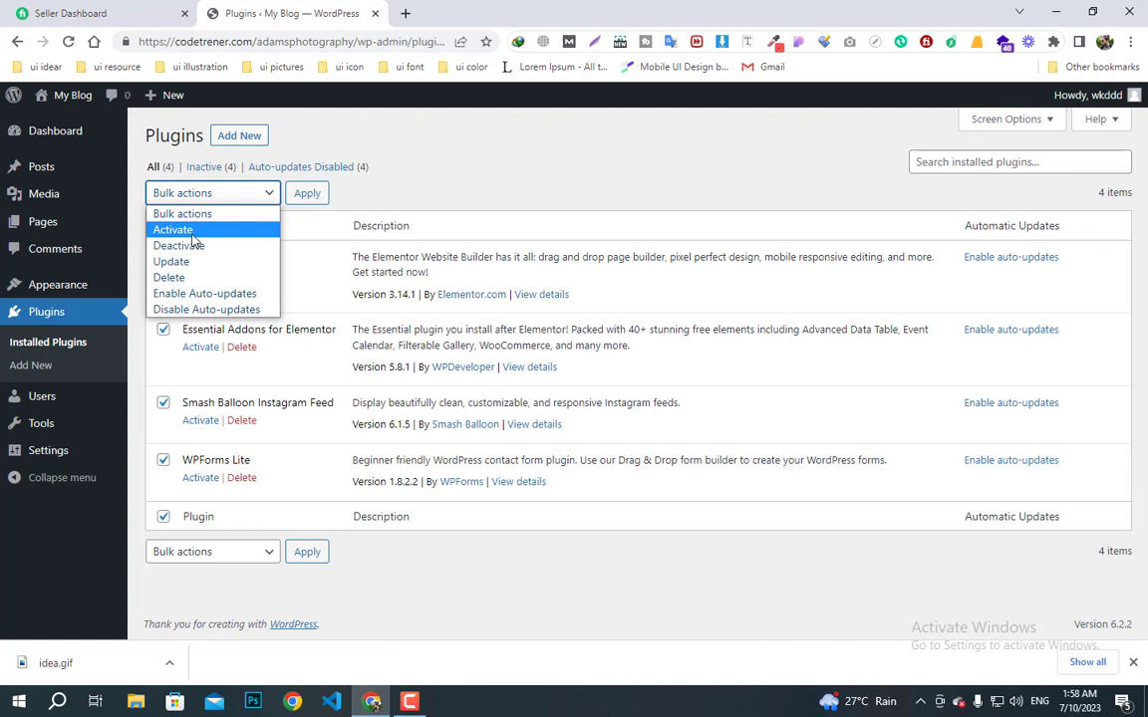
left_click(190, 231)
left_click(306, 195)
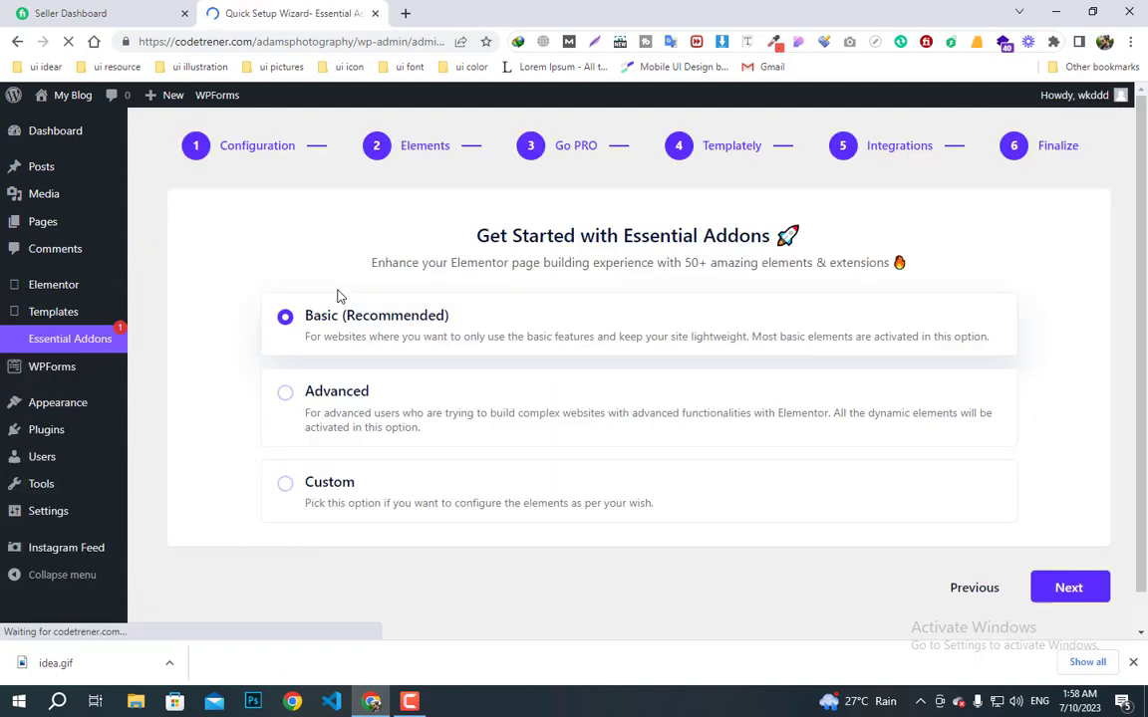
- Keep the Basic (Recommended) configuration and turn on the WPForms element
scroll(745, 405, "down", 2)
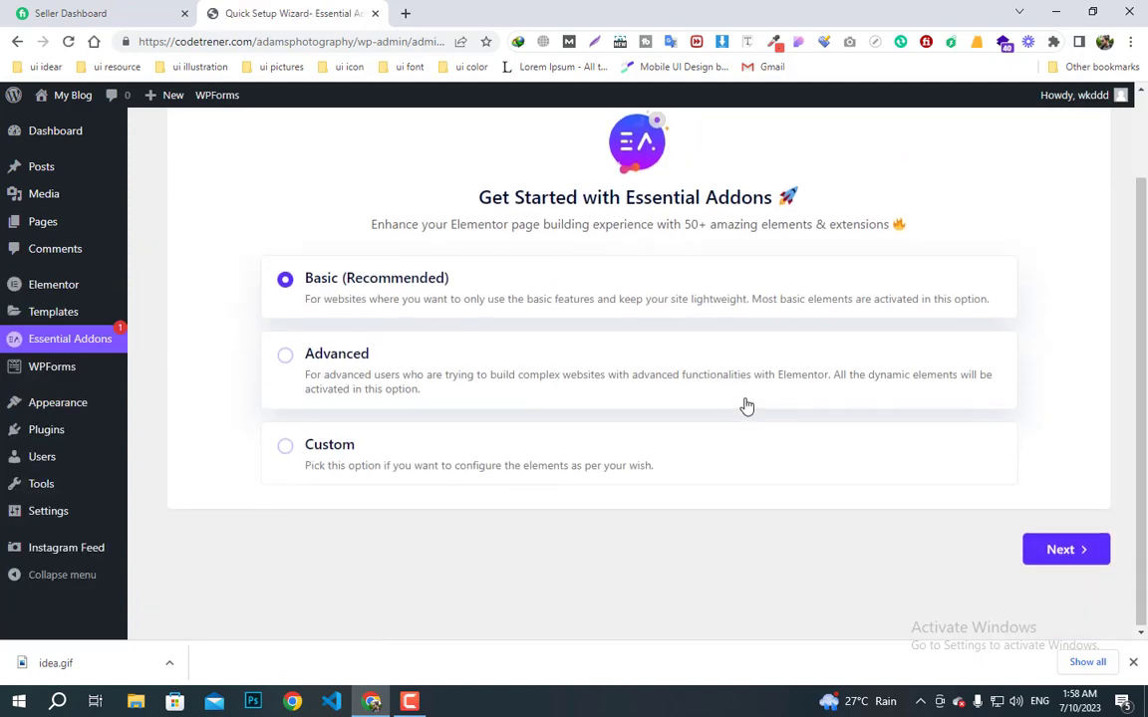
scroll(678, 399, "up", 2)
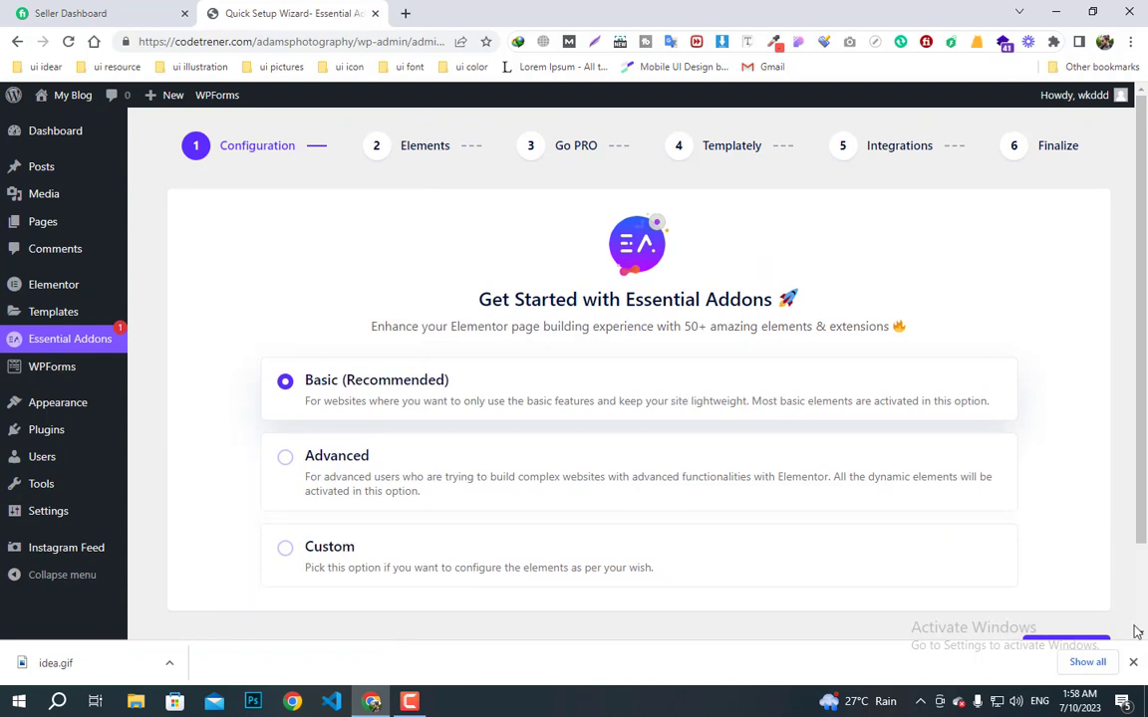
scroll(1036, 548, "down", 1)
left_click(1062, 573)
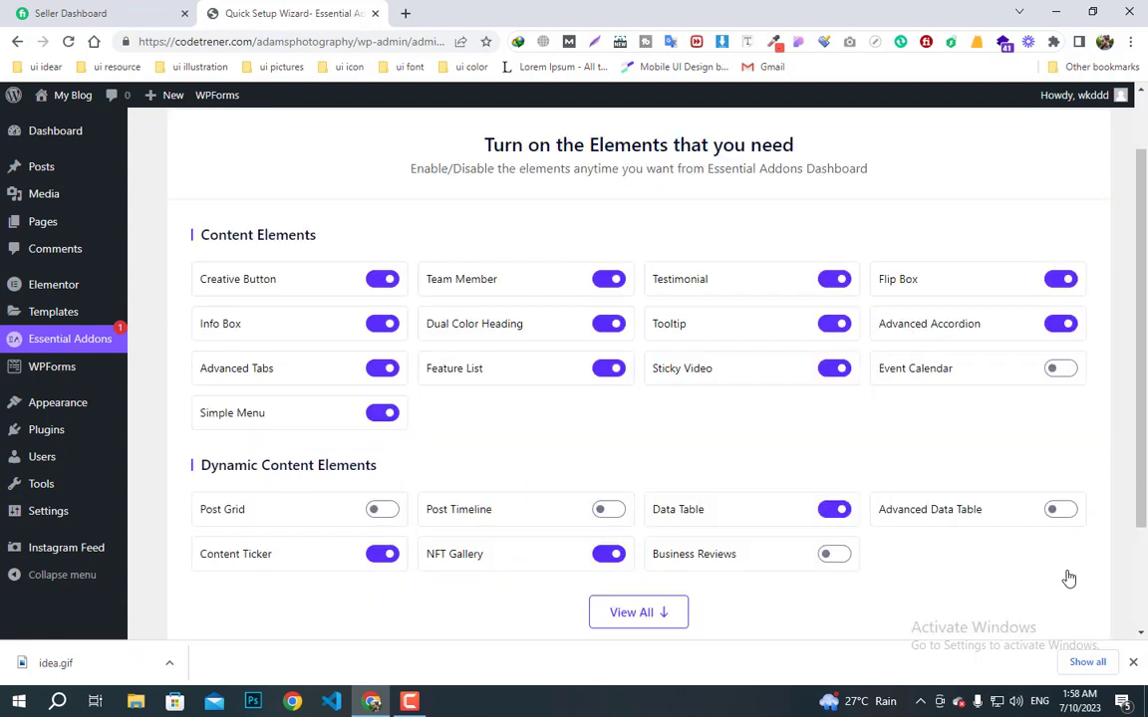
left_click(642, 614)
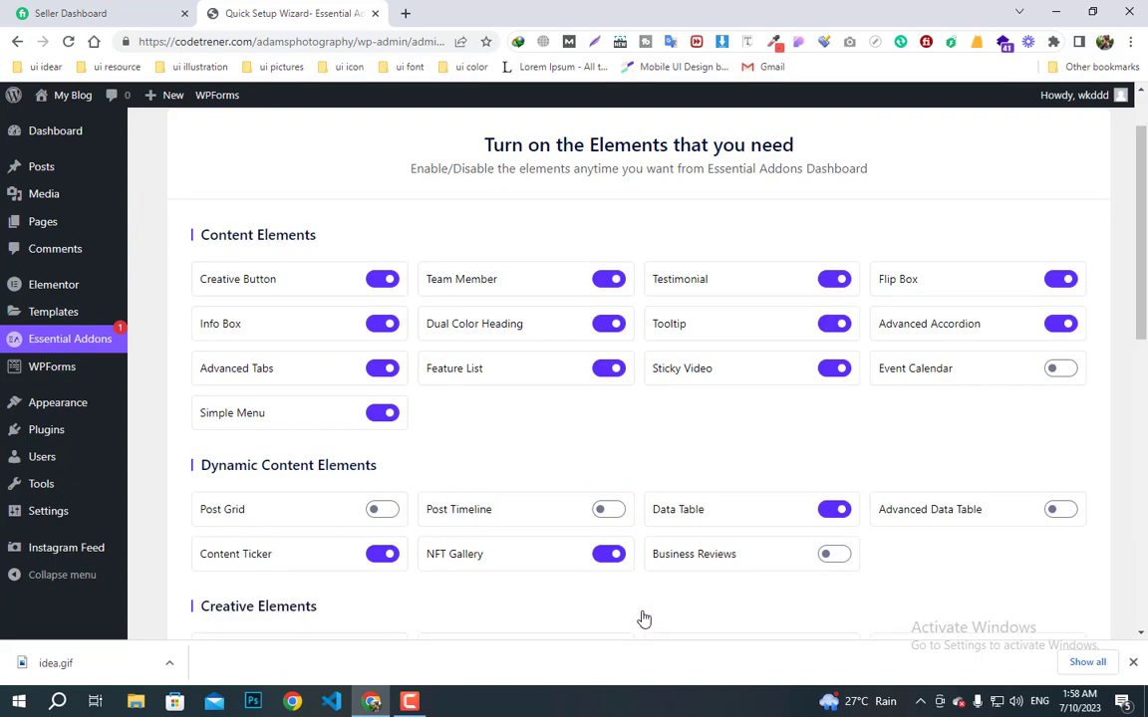
scroll(607, 528, "down", 4)
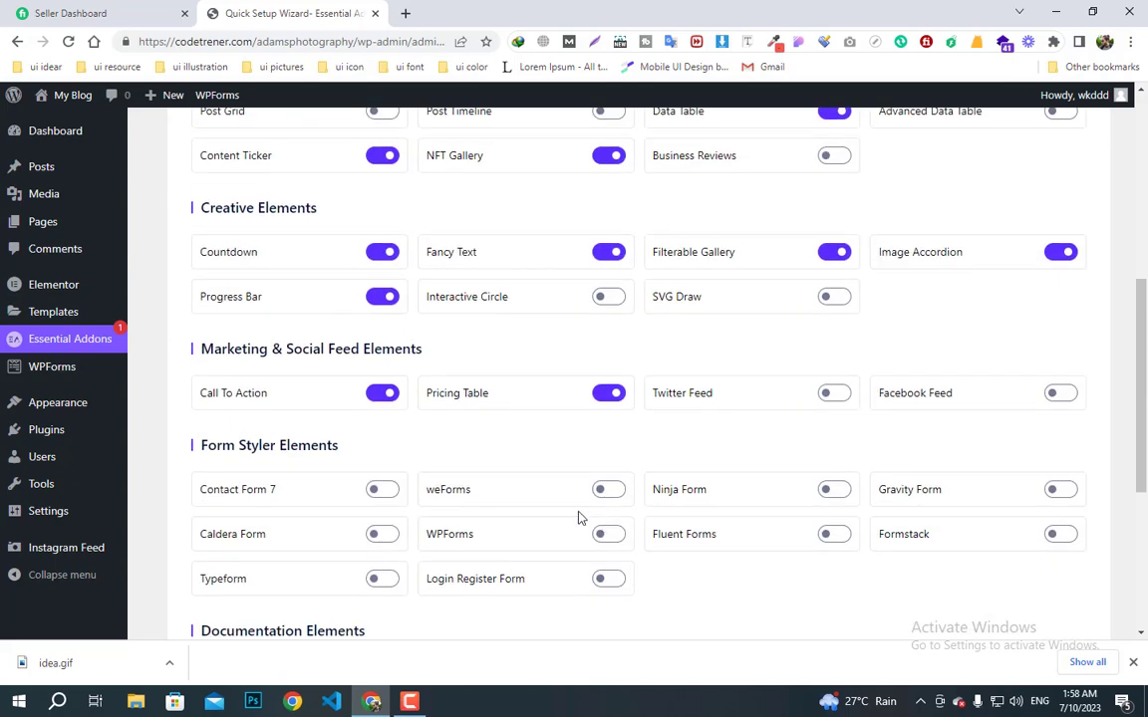
left_click(609, 536)
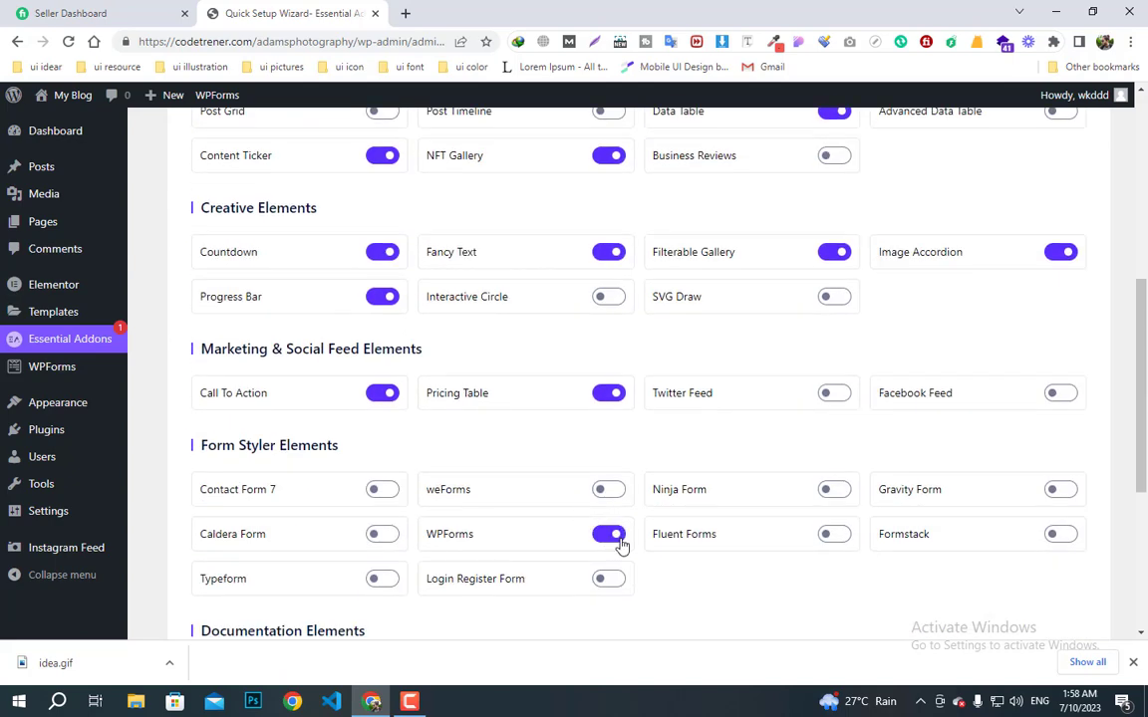
- Skip through the remaining wizard steps, including Templately, and decline usage data sharing
scroll(1048, 579, "down", 4)
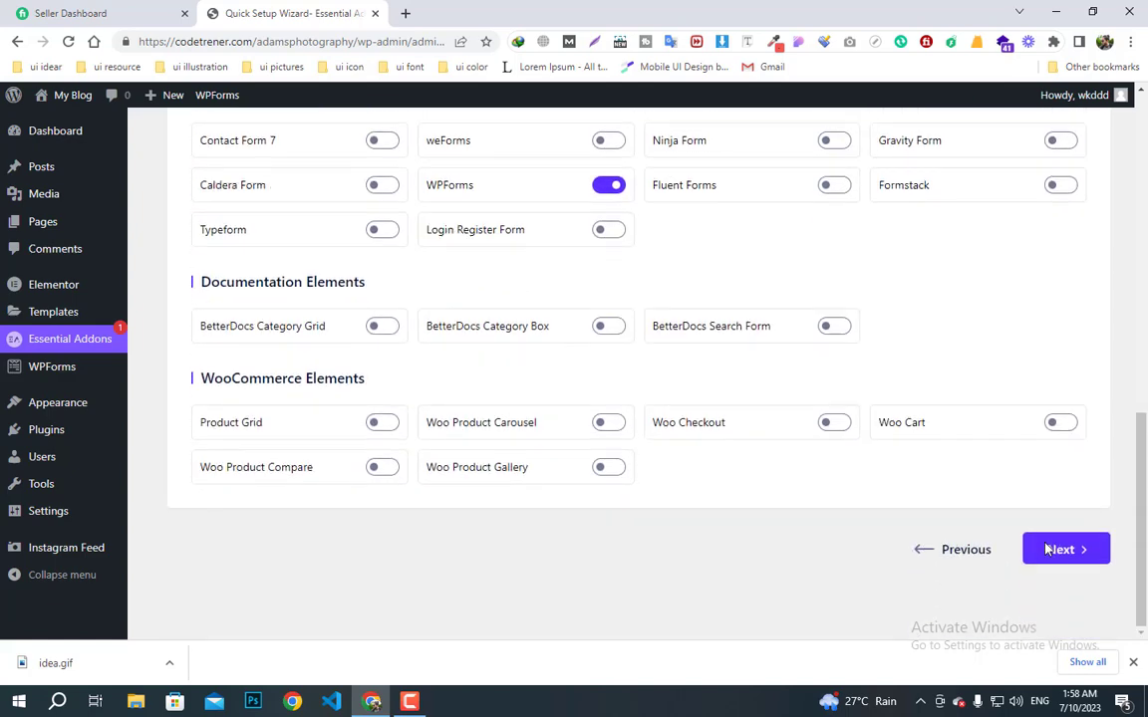
left_click(1062, 550)
left_click(1064, 550)
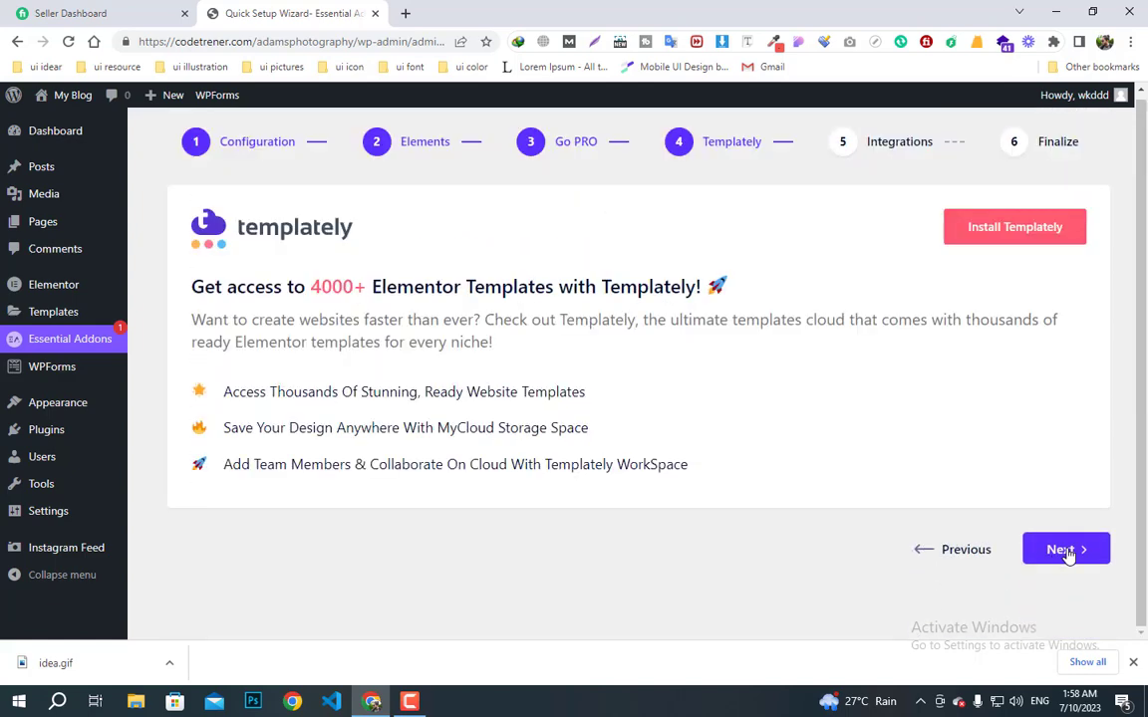
left_click(1062, 549)
left_click(1065, 550)
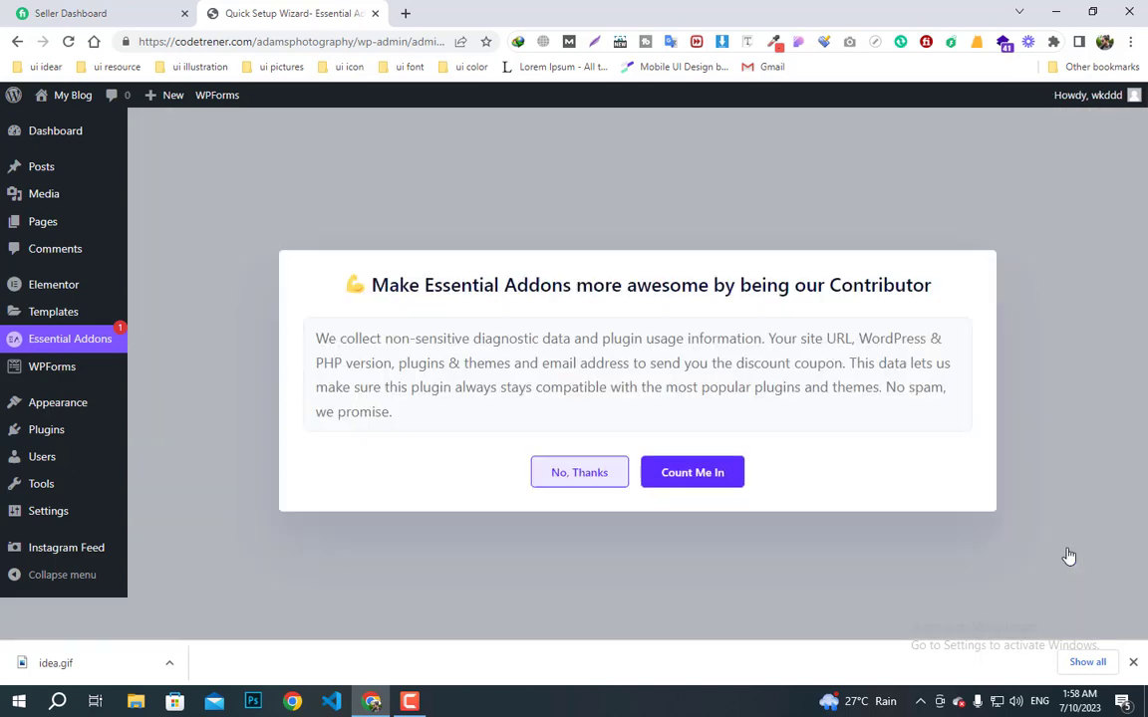
left_click(600, 468)
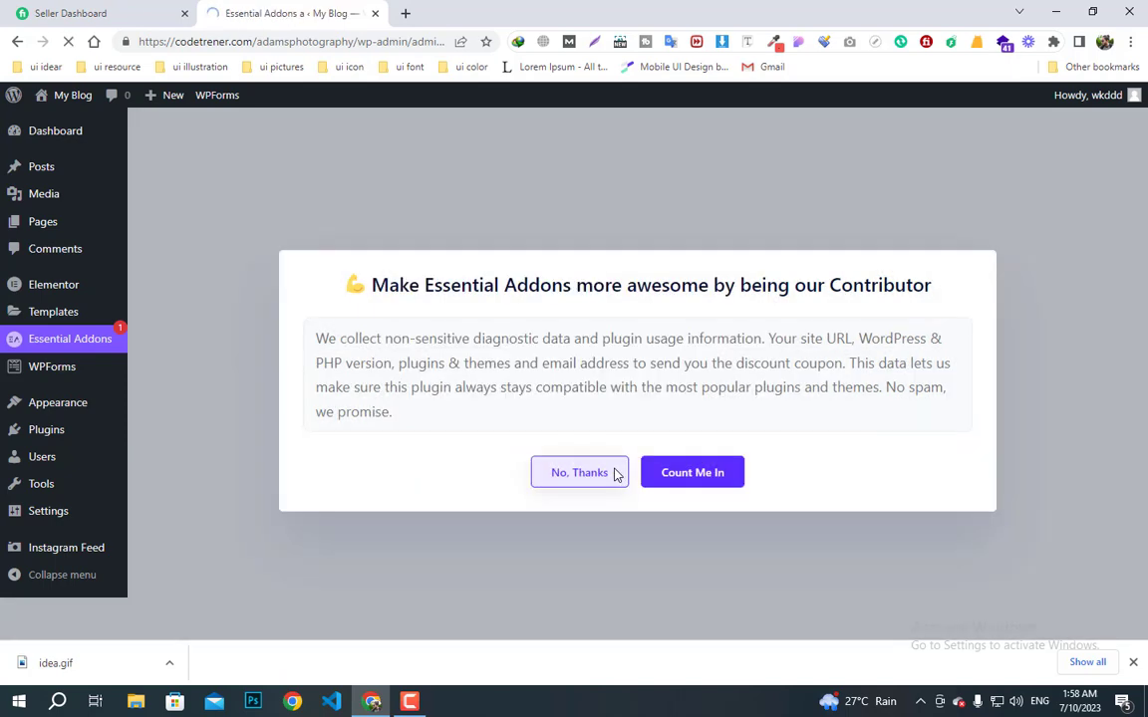
- Review the Essential Addons dashboard (29 active, 27 inactive of 56 elements) and reach Appearance > Themes
scroll(681, 460, "down", 2)
scroll(682, 460, "down", 2)
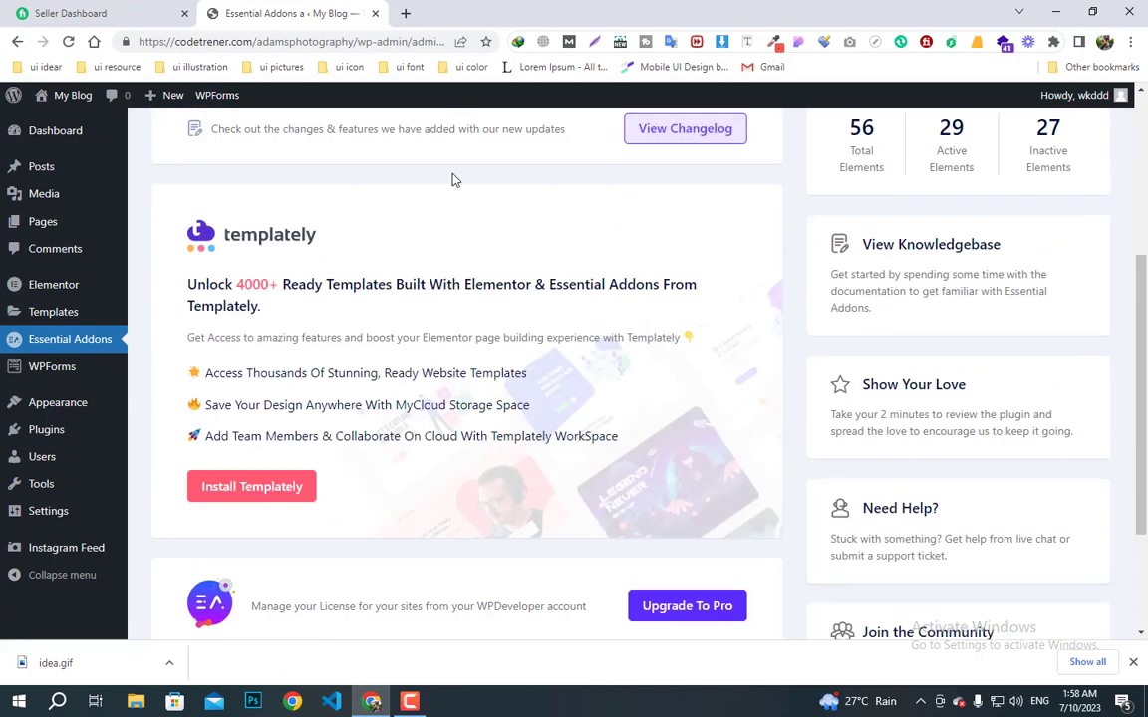
mouse_move(47, 439)
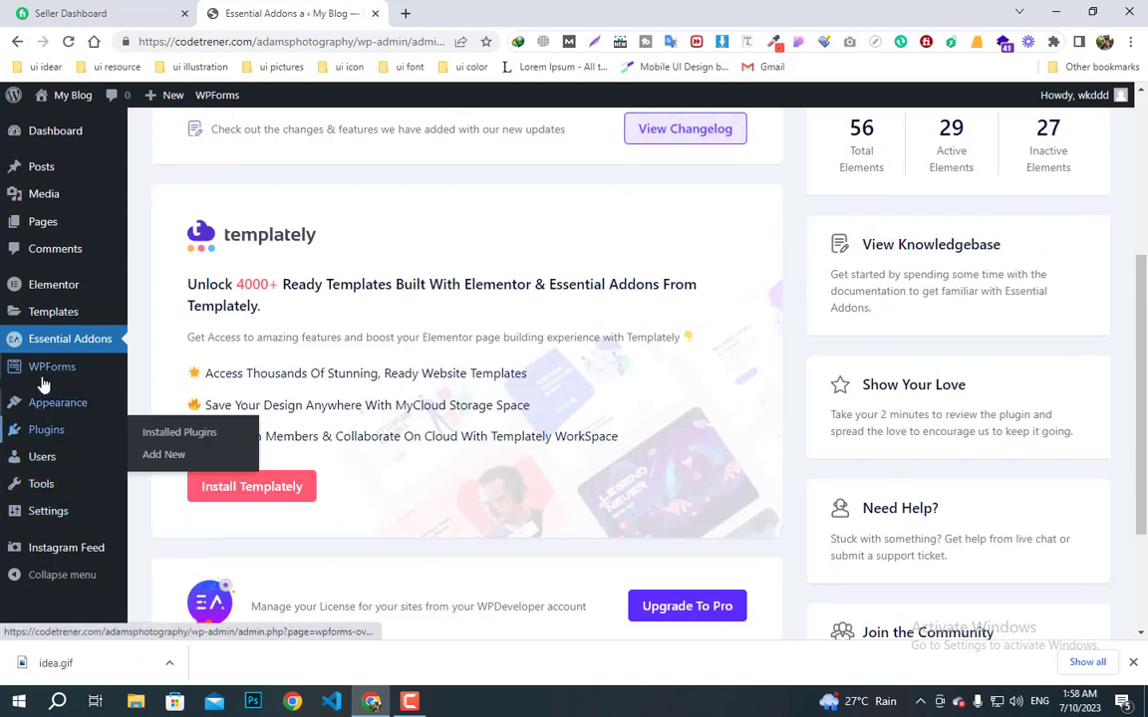
scroll(40, 374, "up", 2)
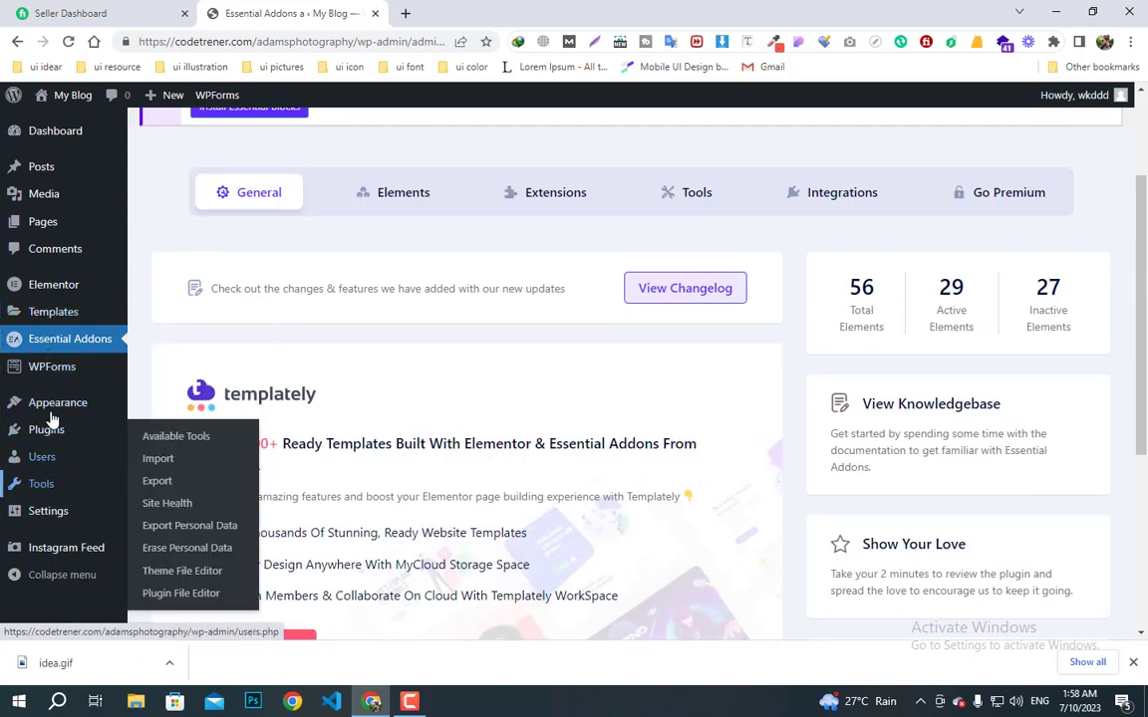
mouse_move(85, 403)
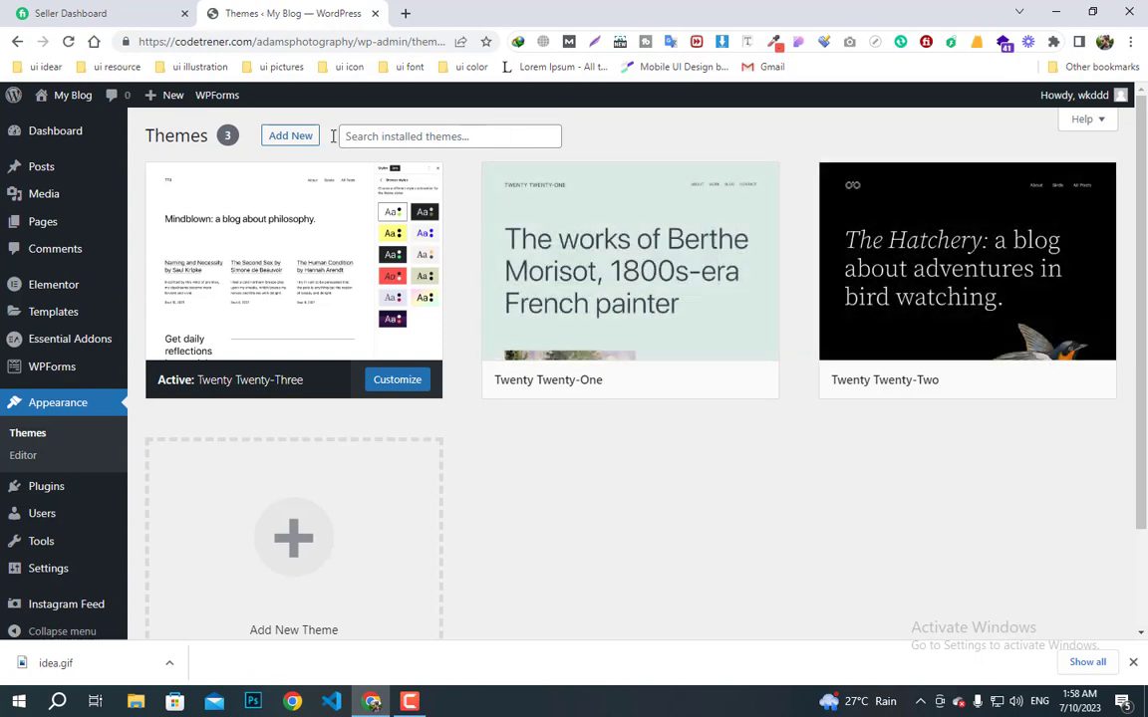
- Install the Astra theme from Add New Themes and activate it
left_click(291, 140)
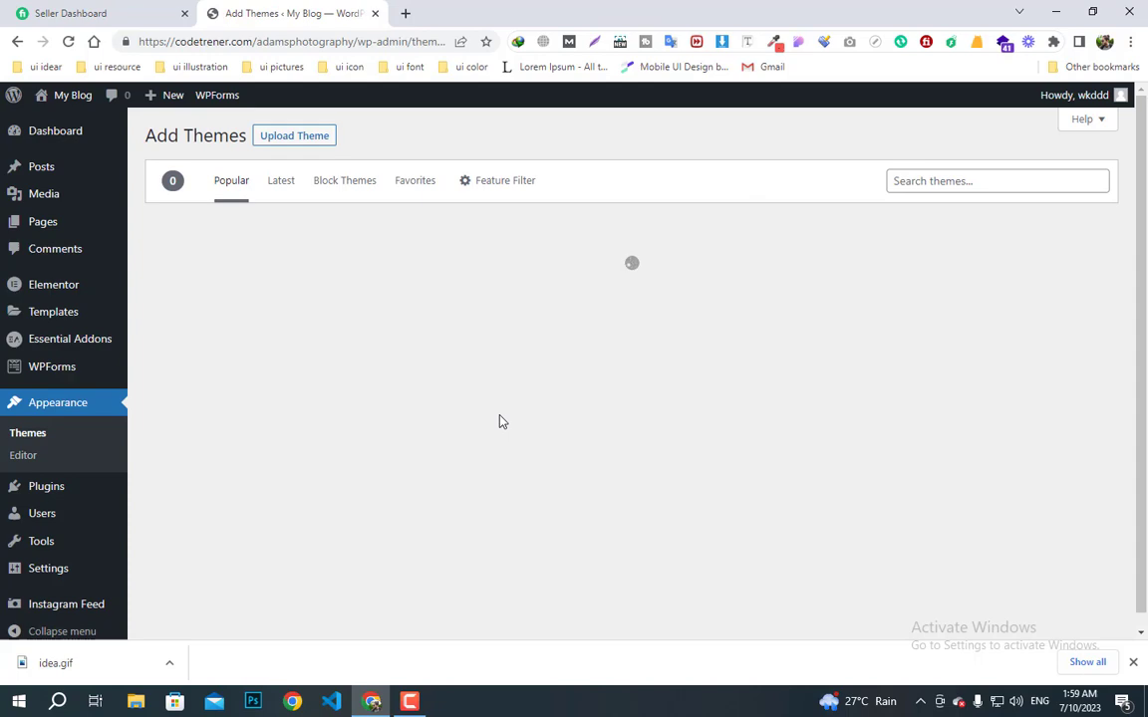
scroll(501, 422, "down", 5)
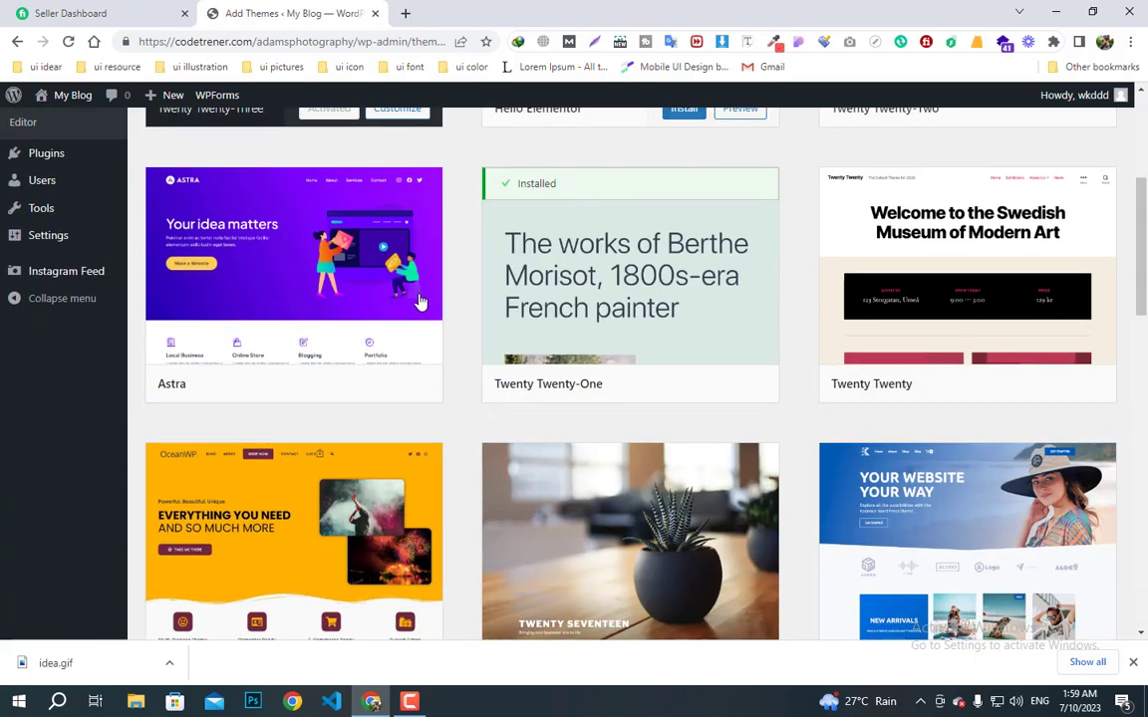
left_click(346, 385)
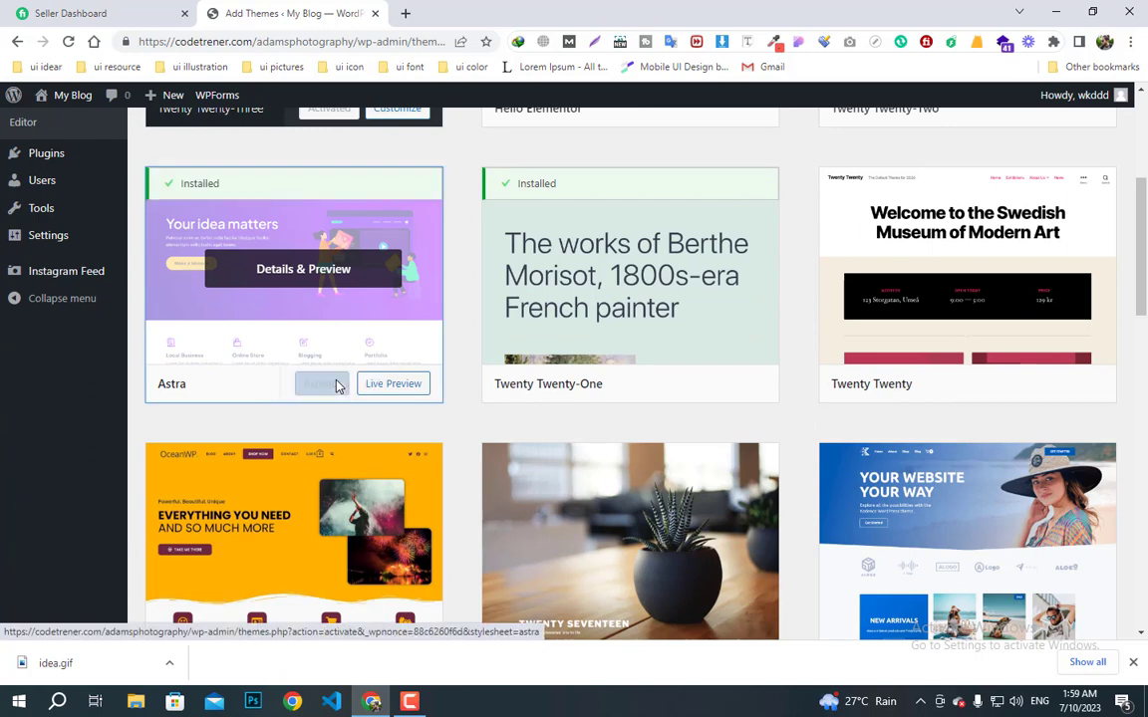
left_click(338, 387)
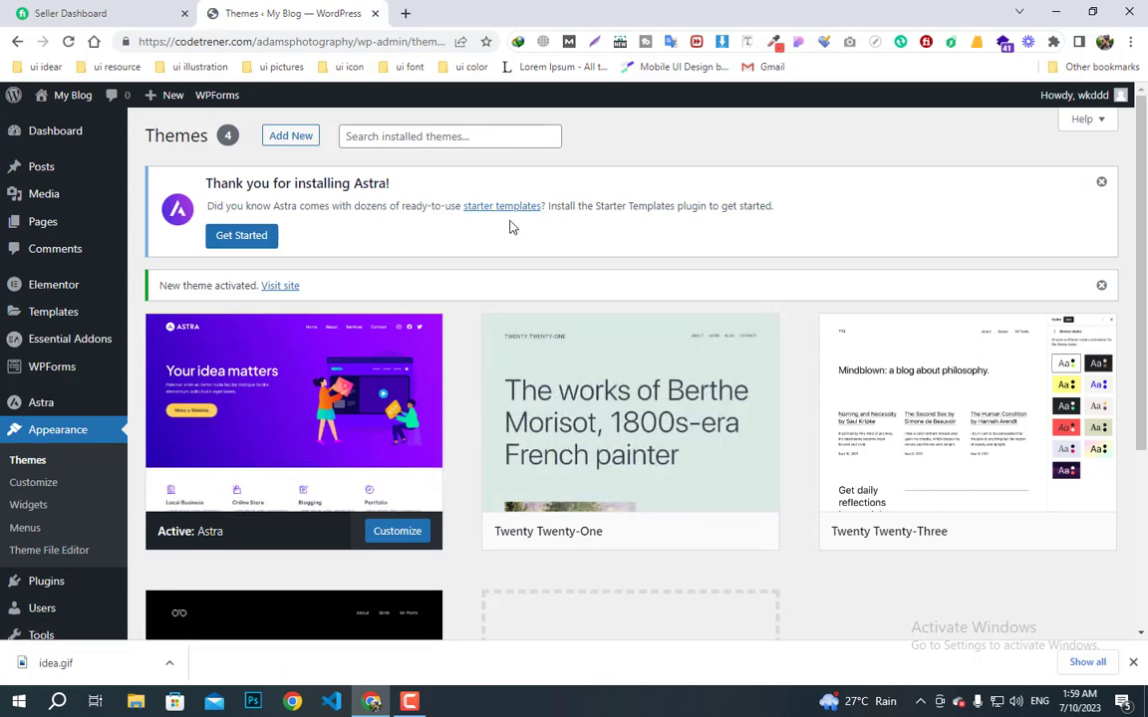
- Dismiss the Astra notice and delete the Twenty Twenty-Two, Twenty Twenty-Three and Twenty Twenty-One themes
left_click(1103, 184)
scroll(351, 474, "down", 2)
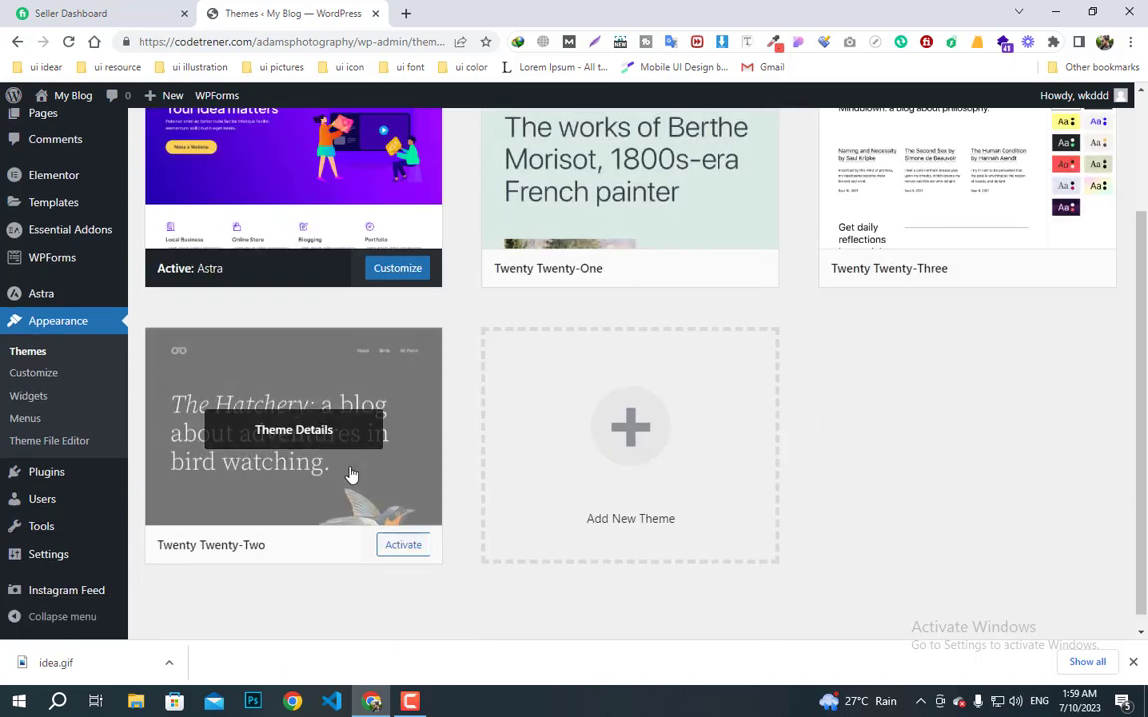
left_click(372, 477)
left_click(1089, 604)
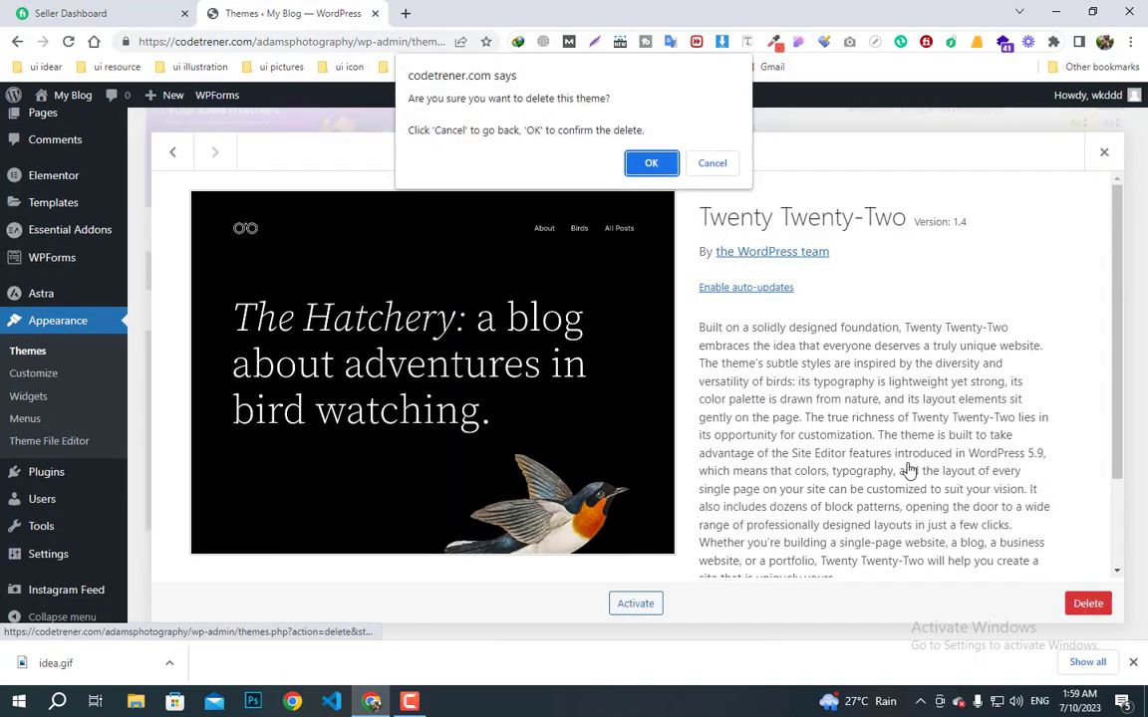
left_click(665, 167)
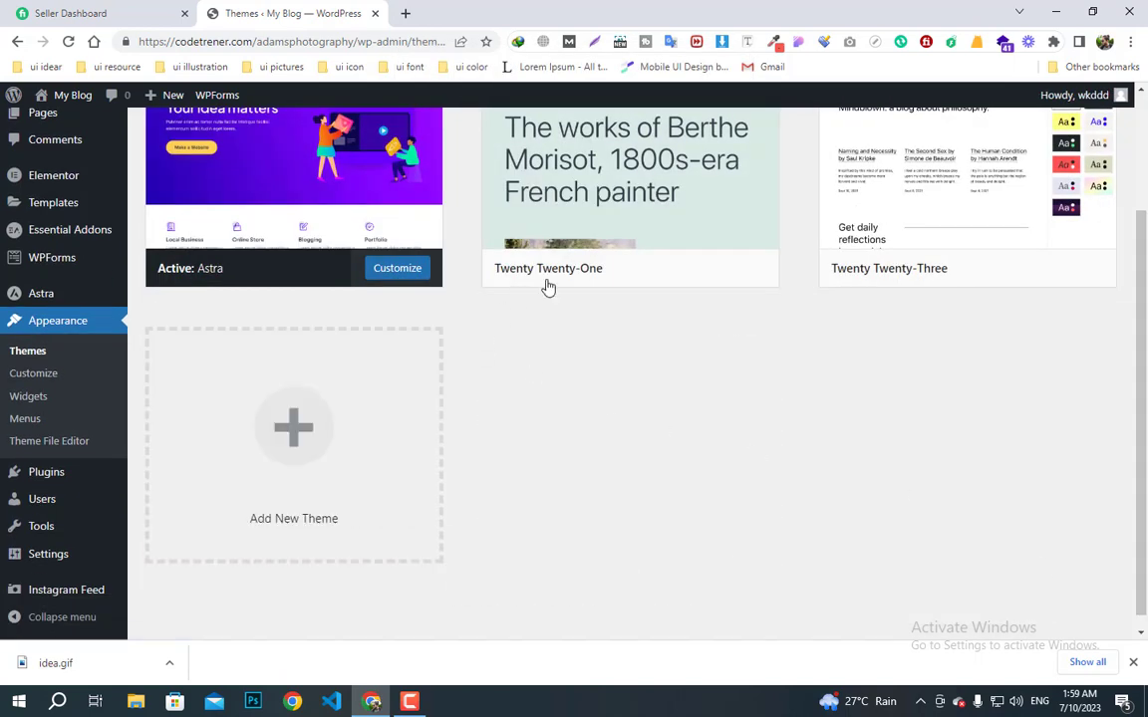
left_click(959, 230)
left_click(1088, 604)
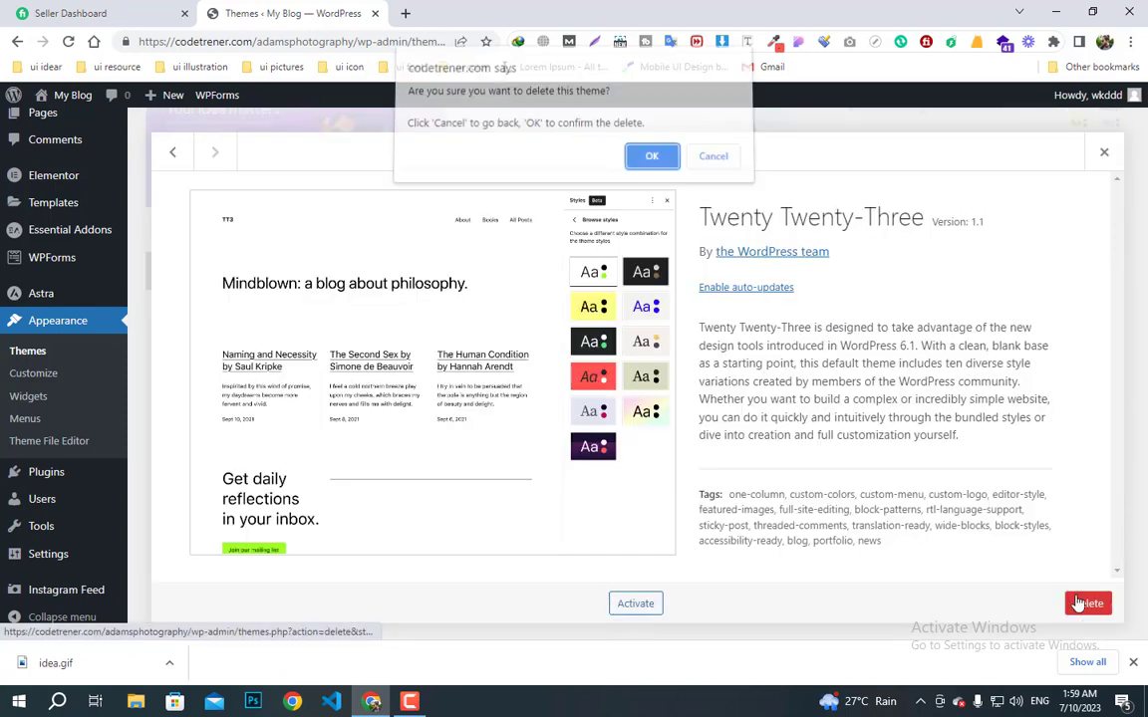
left_click(647, 159)
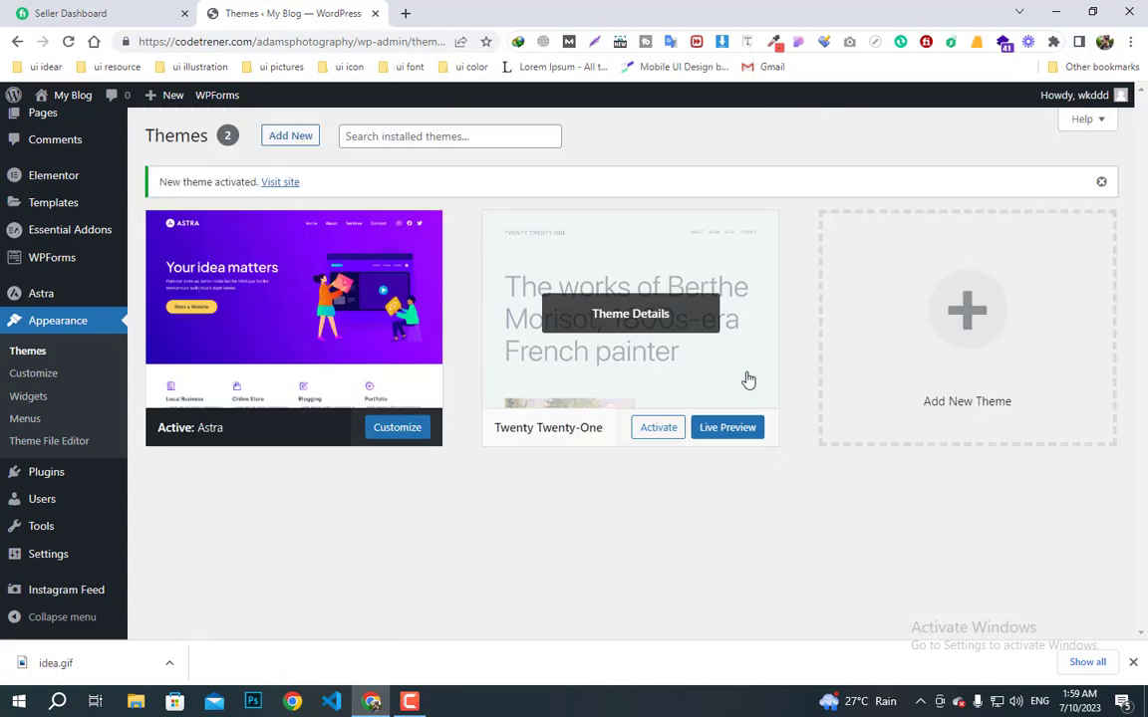
left_click(709, 367)
left_click(1091, 604)
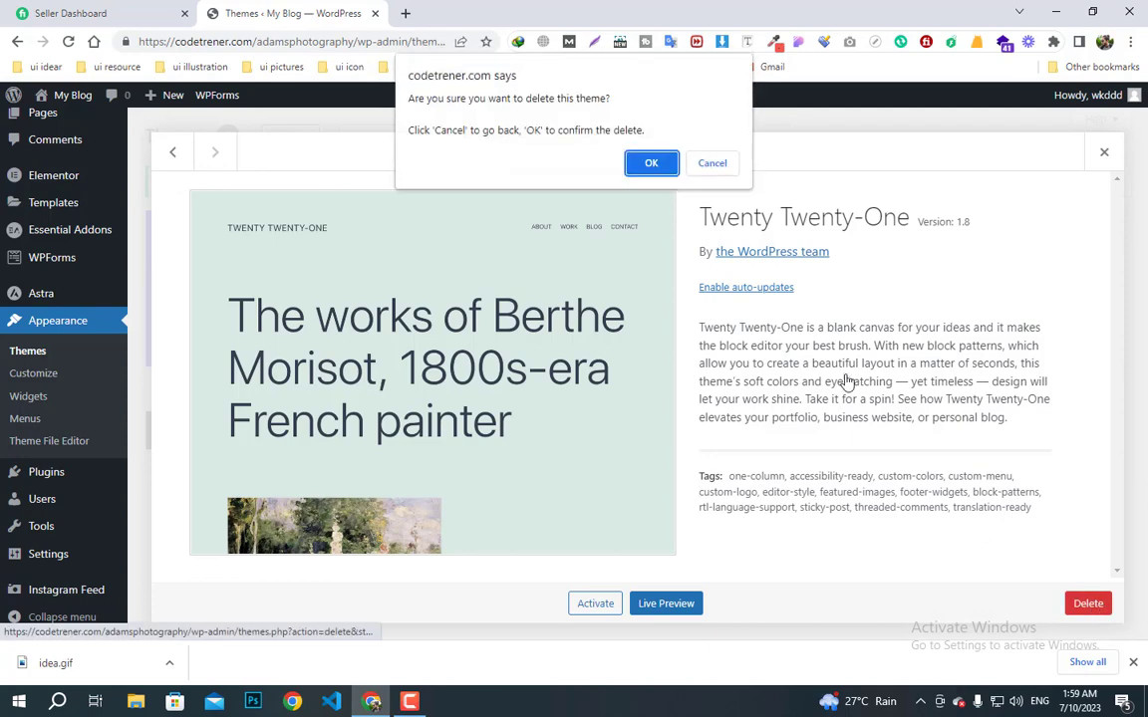
left_click(648, 162)
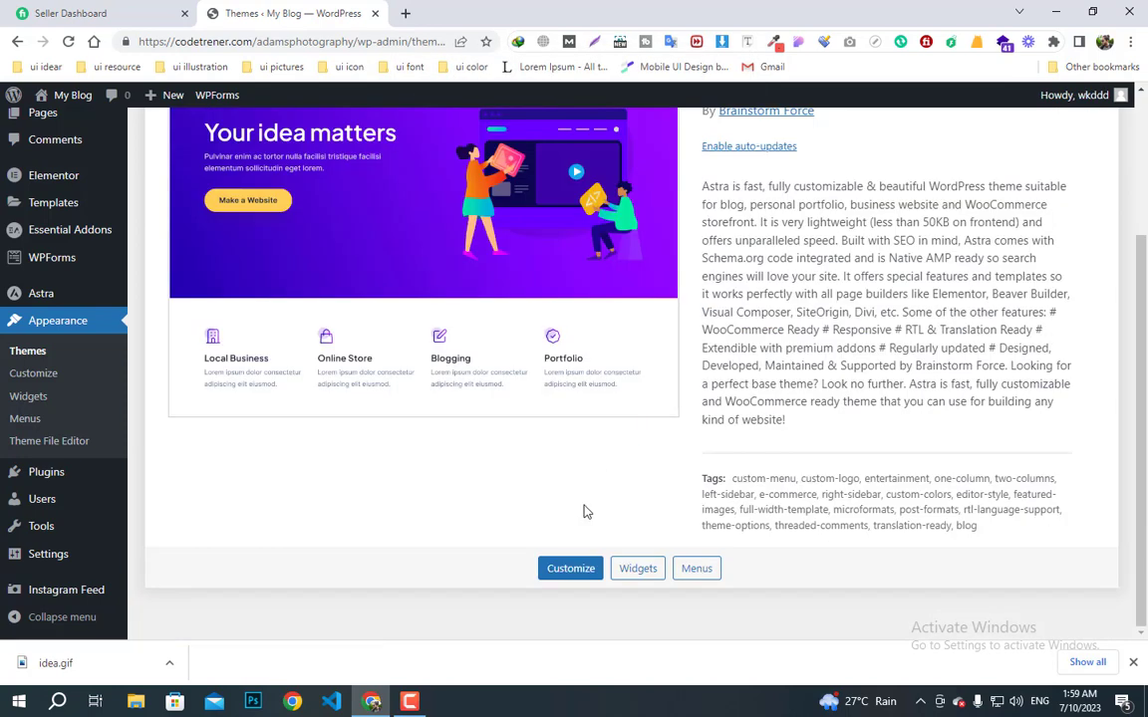
scroll(586, 511, "up", 1)
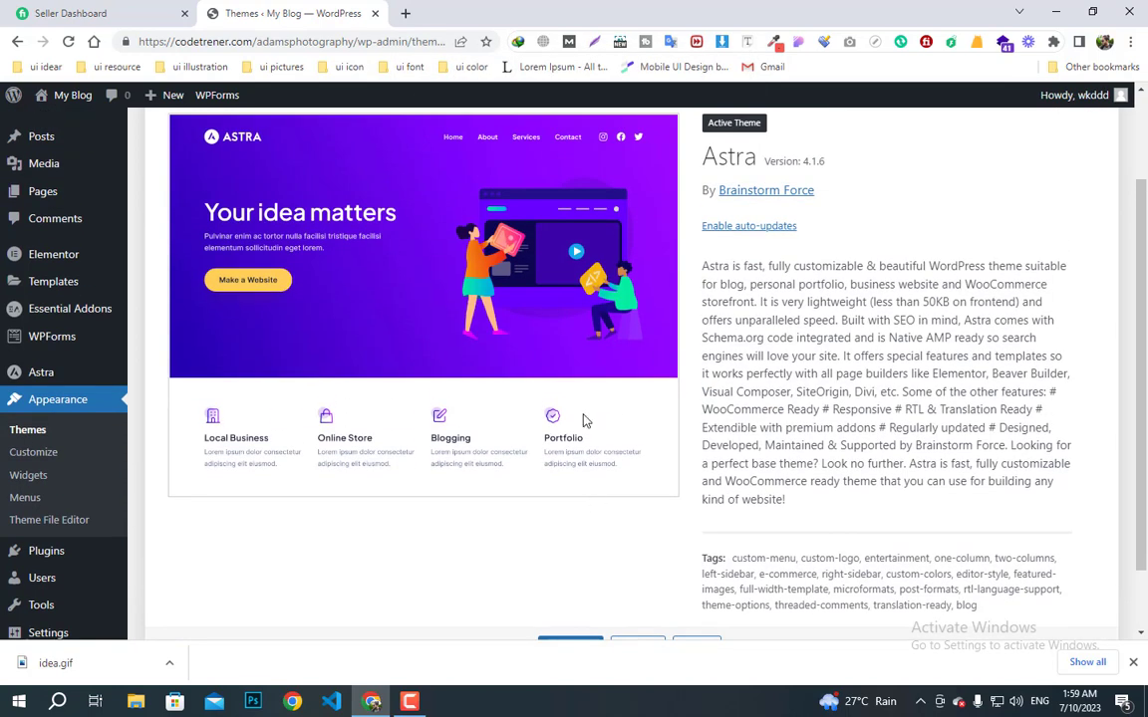
- Bulk-move Privacy Policy and Sample Page to the Trash, and open a new page editor tab
mouse_move(31, 193)
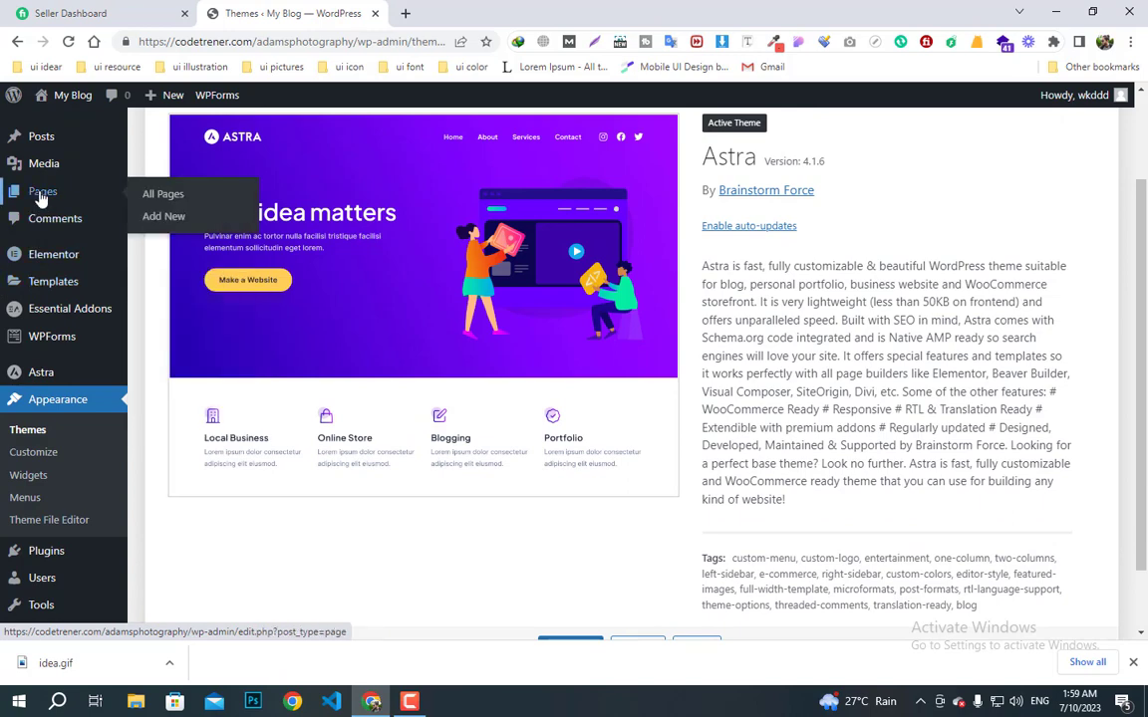
left_click(168, 196)
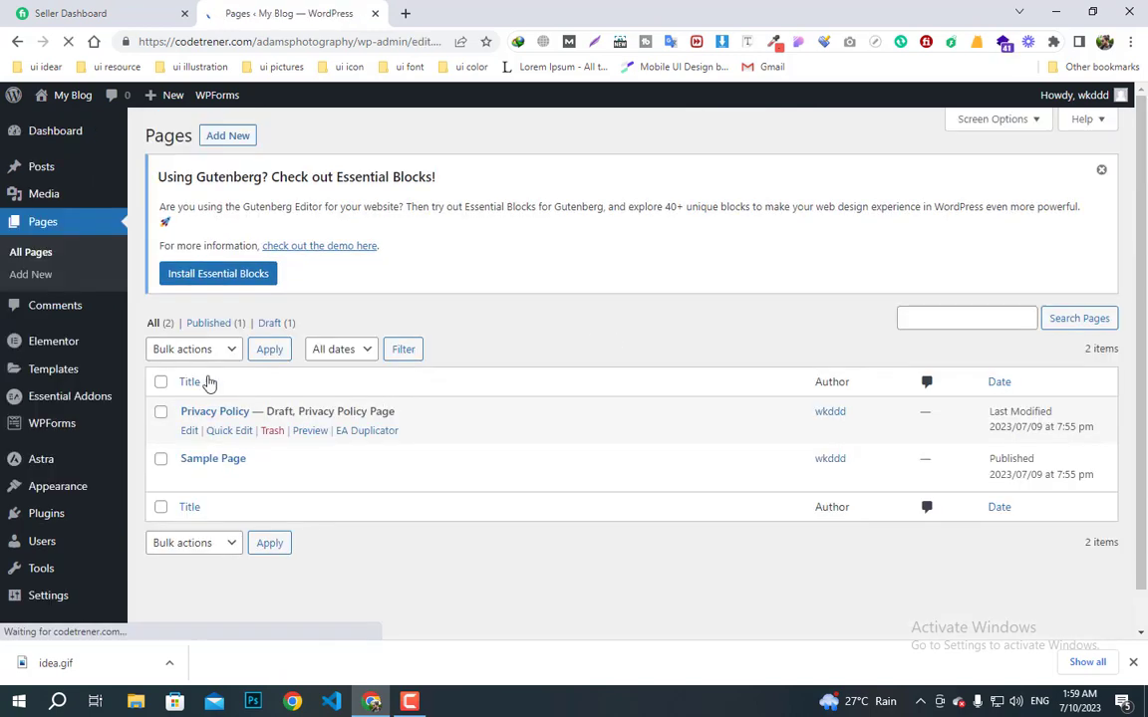
left_click(160, 382)
left_click(192, 349)
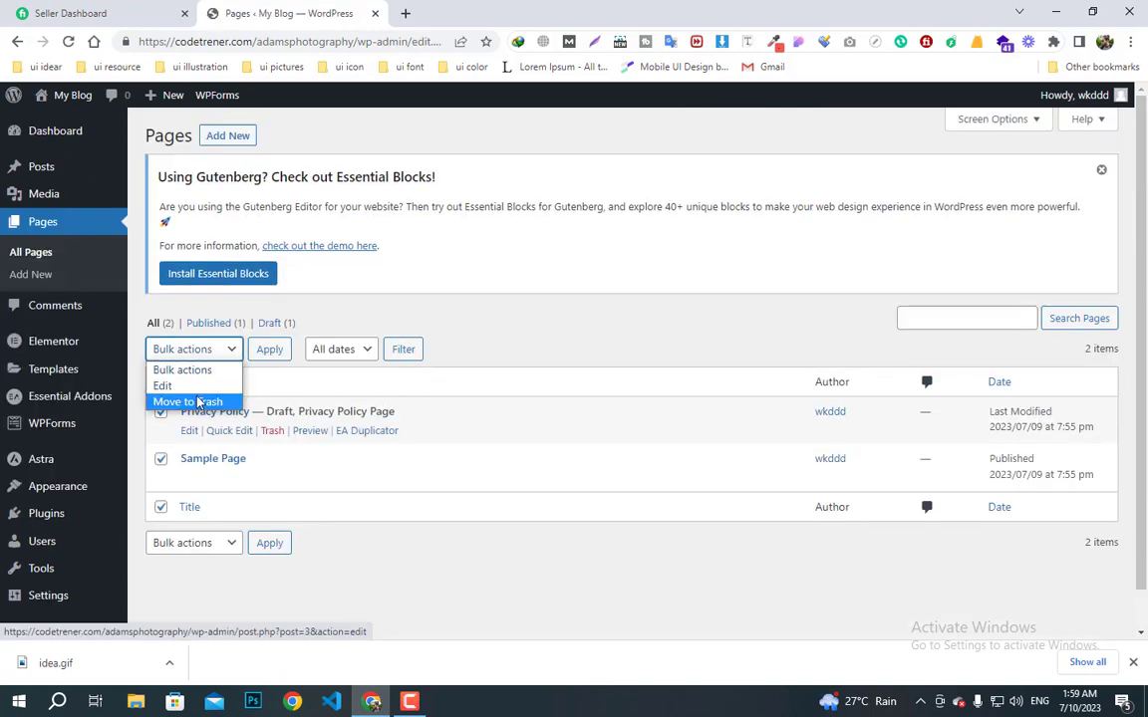
left_click(198, 403)
left_click(269, 351)
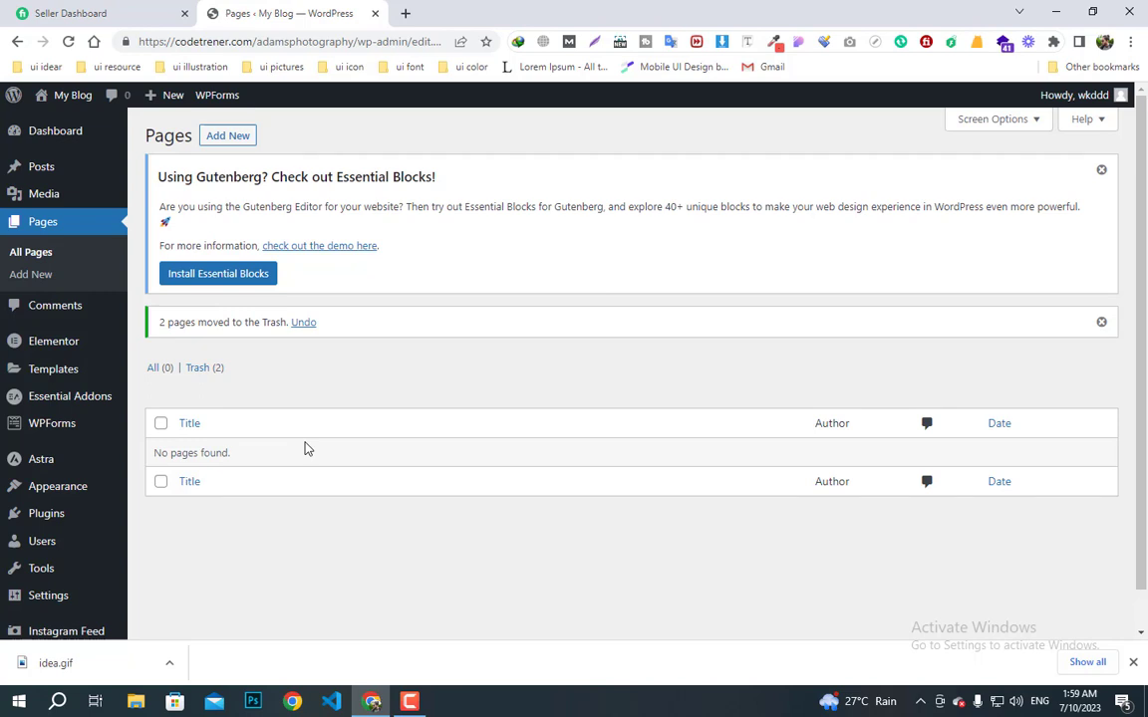
right_click(220, 136)
left_click(261, 146)
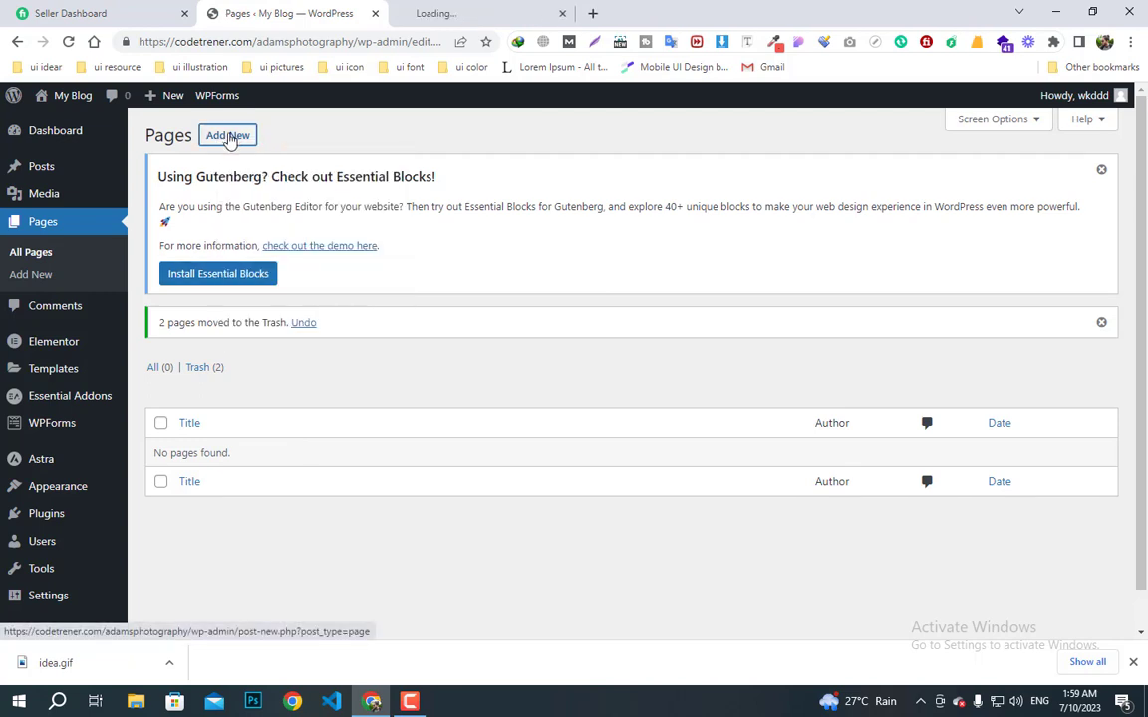
- Open two more new-page editor tabs and title the first page 'Home'
right_click(230, 137)
left_click(278, 147)
right_click(249, 138)
left_click(261, 146)
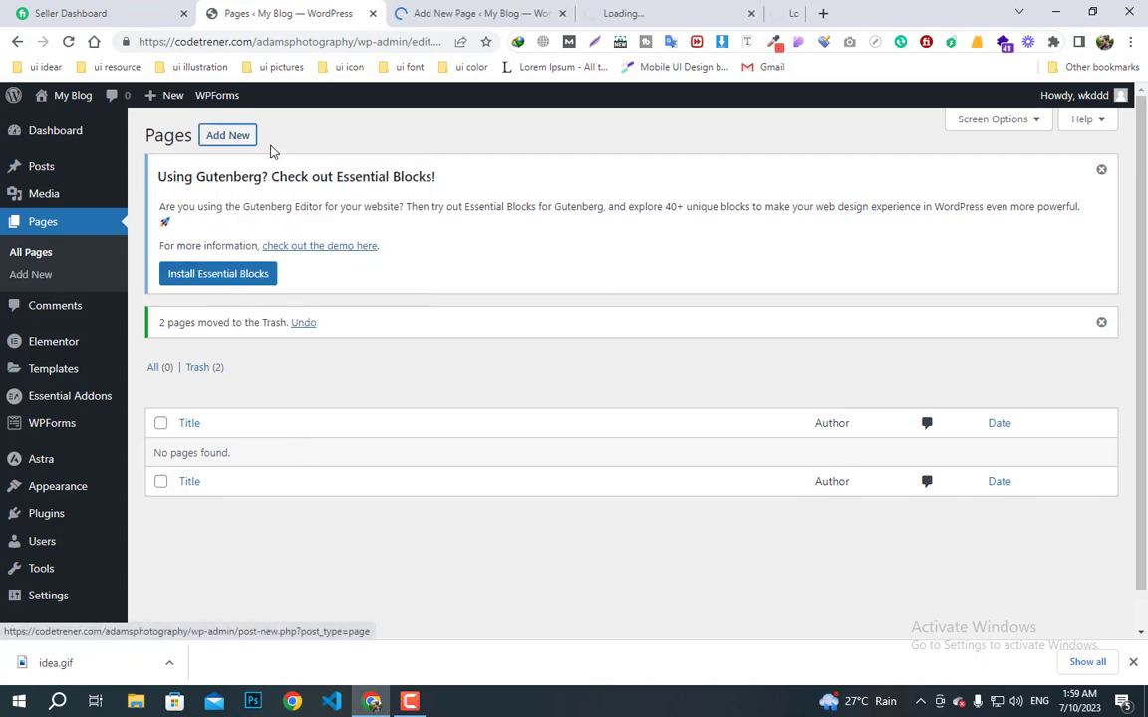
left_click(483, 12)
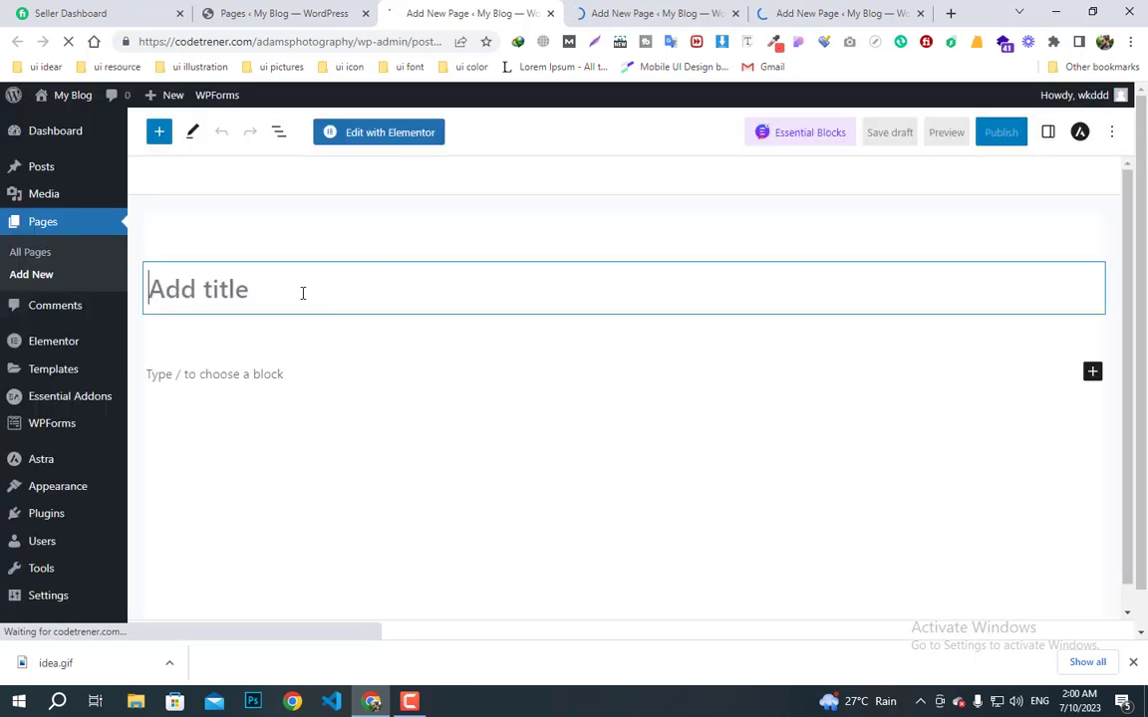
type("Home")
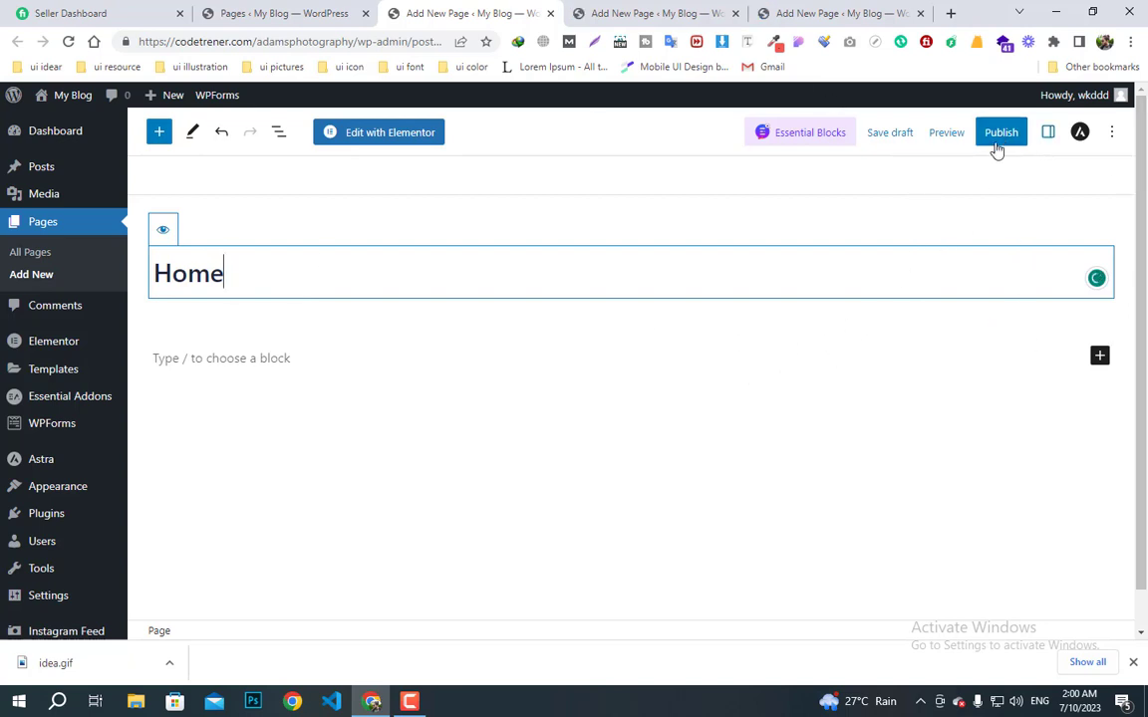
- Give the Home page the Elementor Full Width template, publish it, and close its tab
left_click(1048, 136)
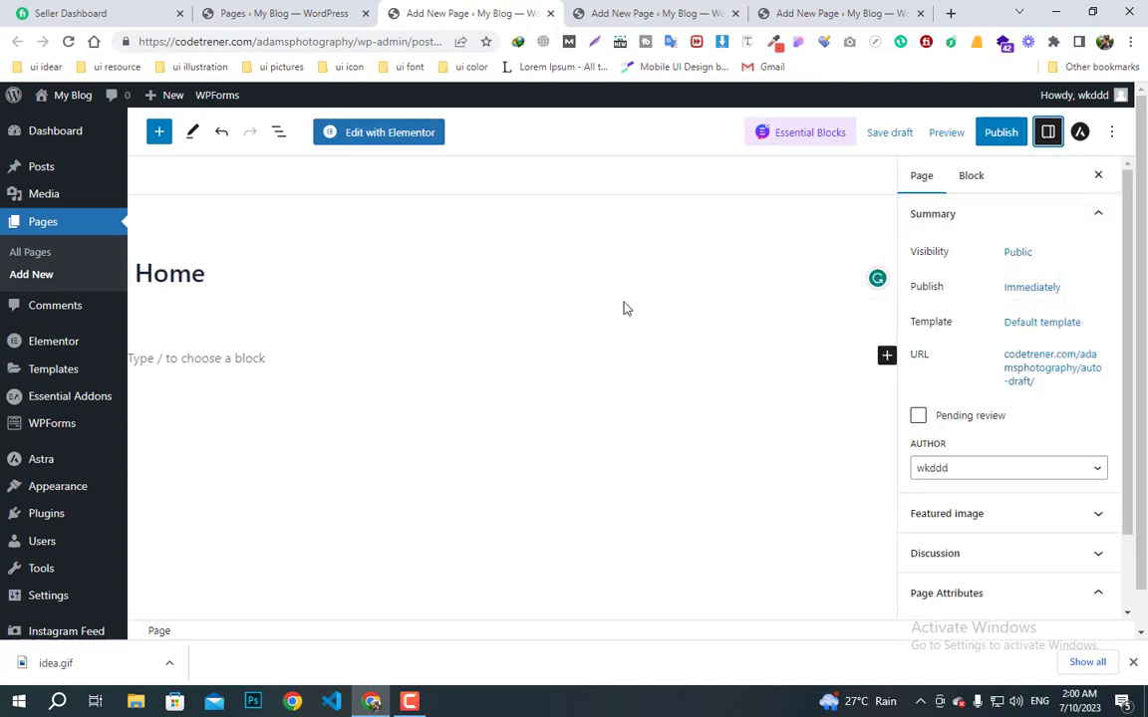
left_click(1020, 329)
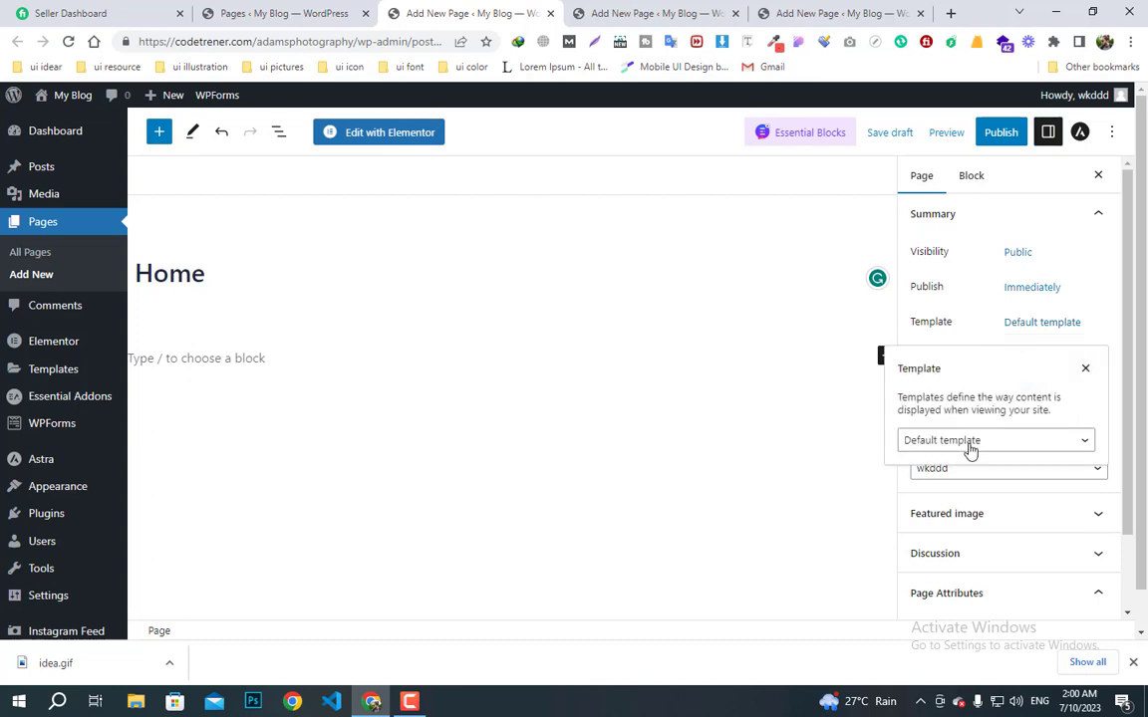
left_click(969, 451)
left_click(982, 490)
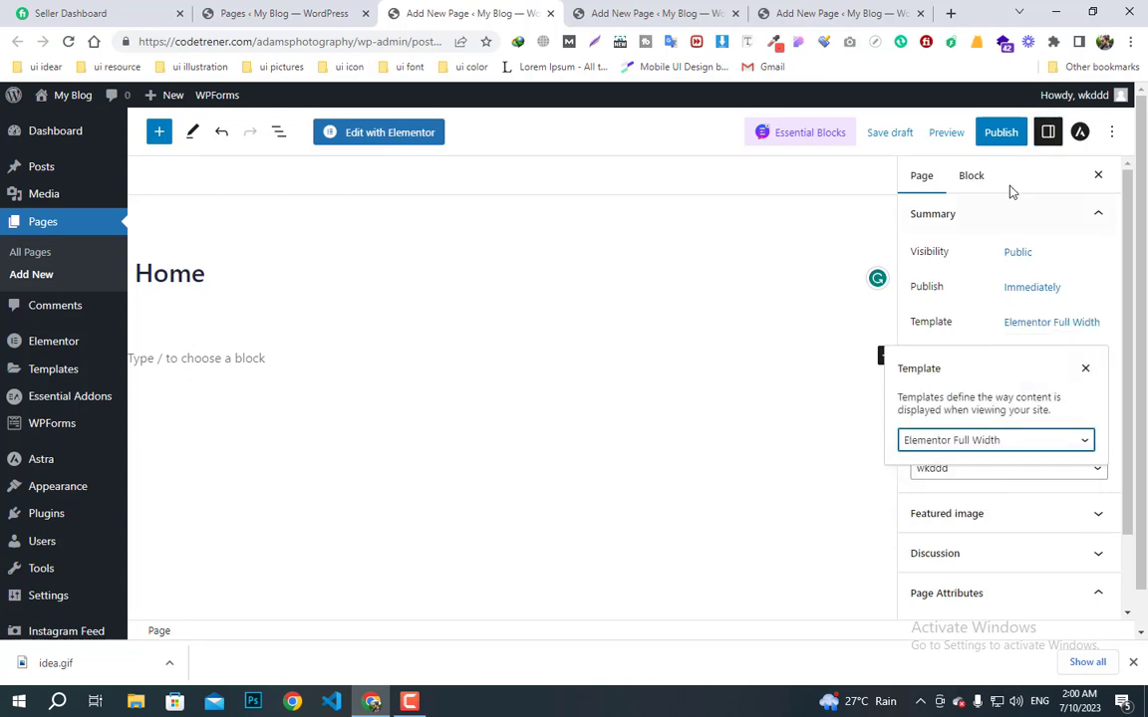
left_click(1003, 134)
left_click(979, 136)
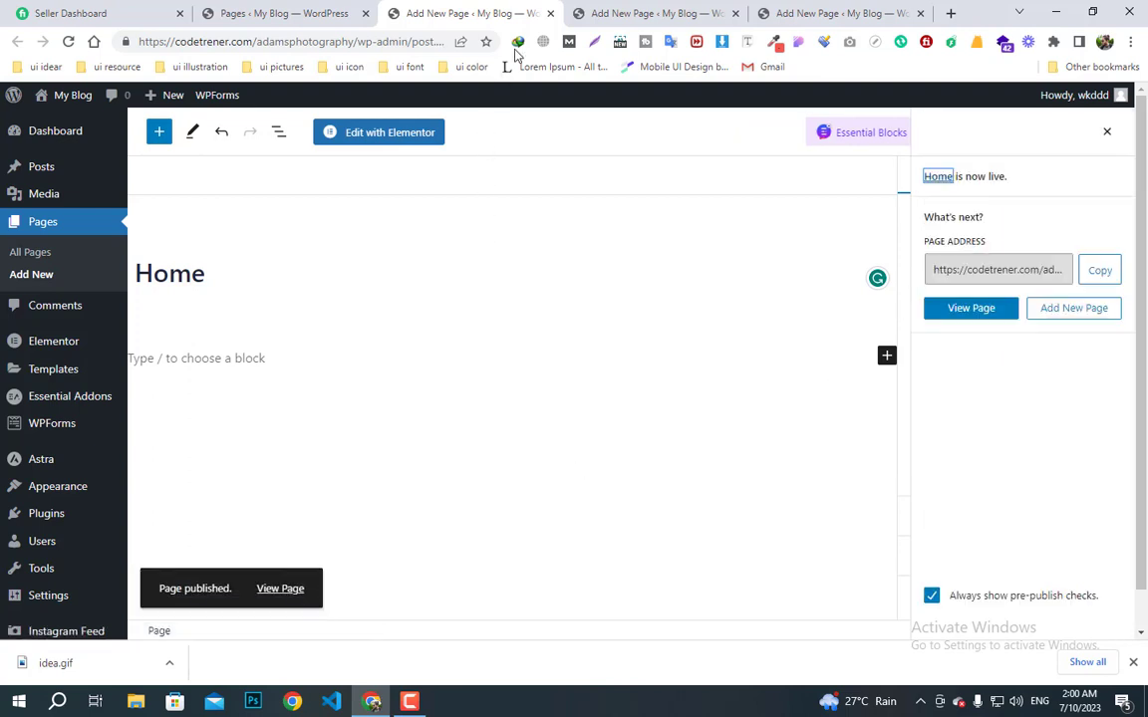
left_click(550, 13)
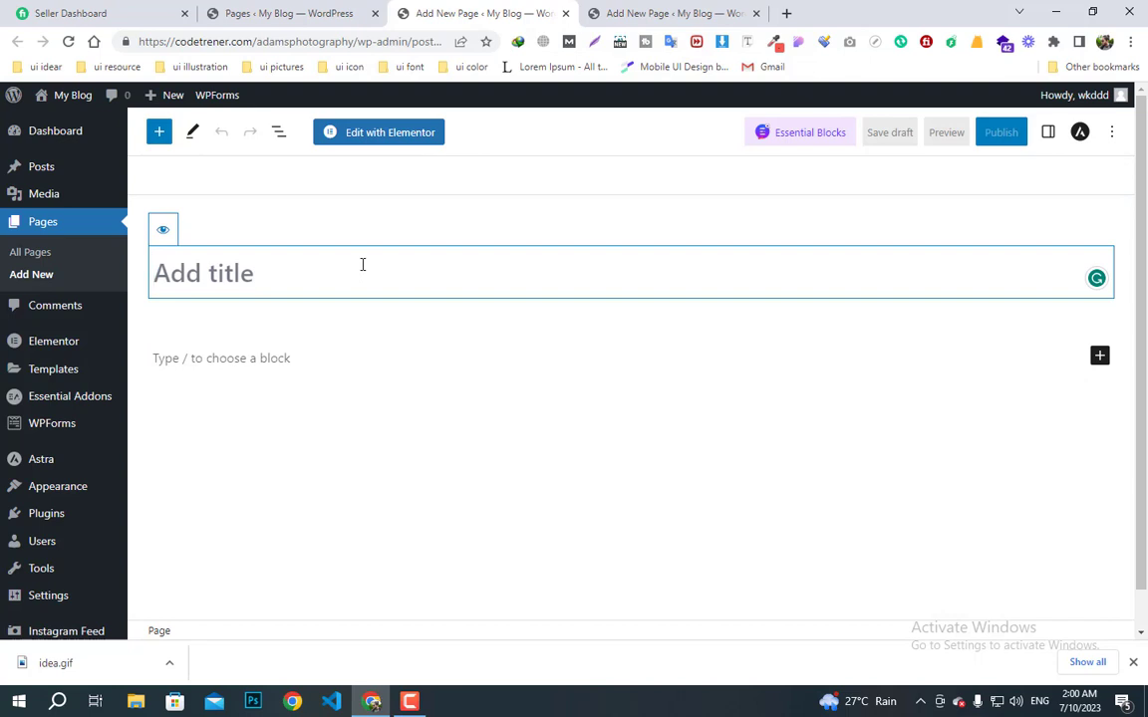
- Title a page 'Gallery', apply the Elementor Full Width template, publish it, and close the tab
type("Gallery")
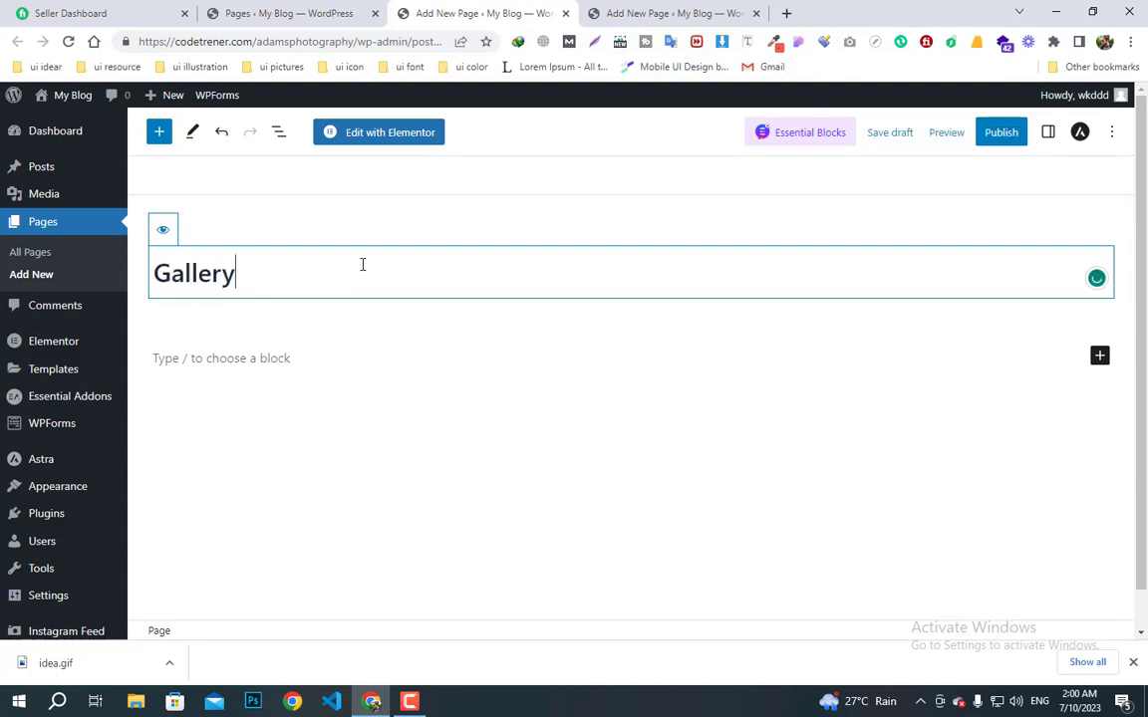
left_click(1049, 133)
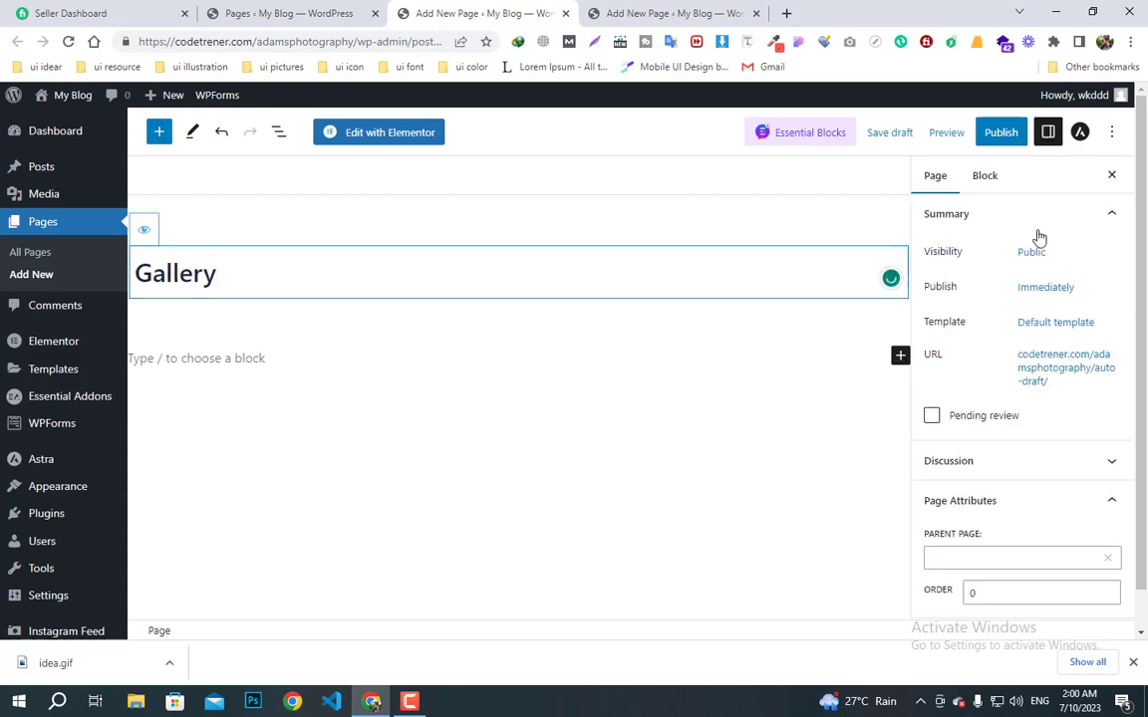
left_click(1036, 323)
left_click(976, 441)
left_click(973, 489)
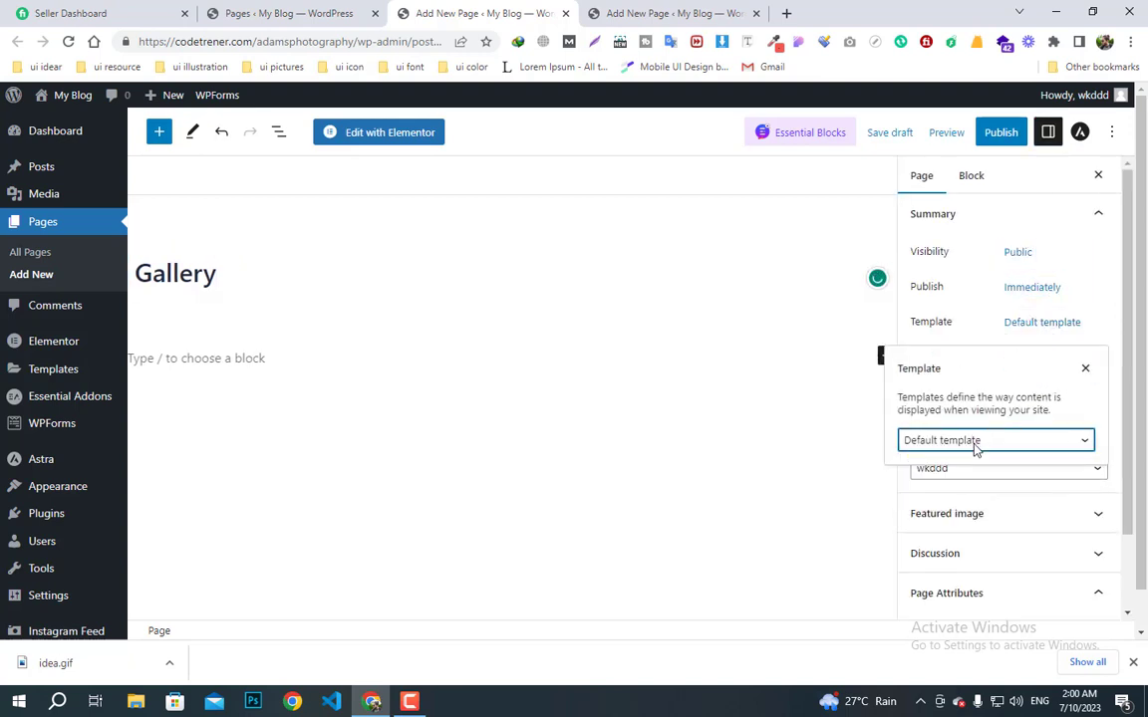
left_click(999, 140)
left_click(987, 141)
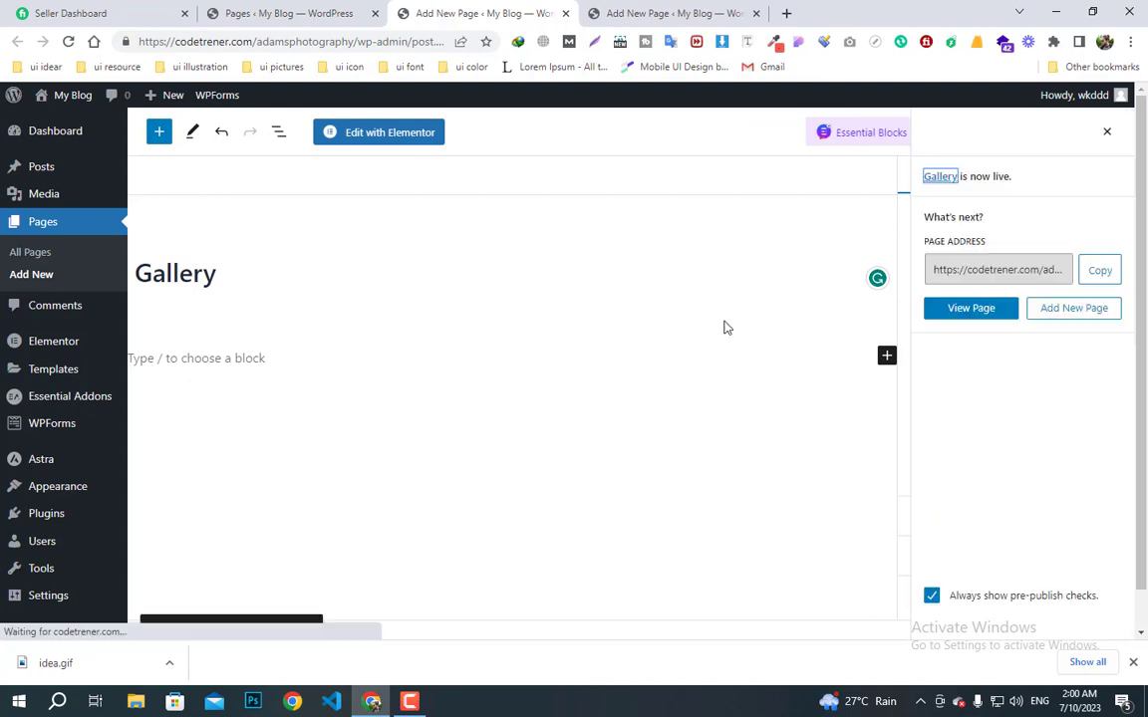
left_click(565, 13)
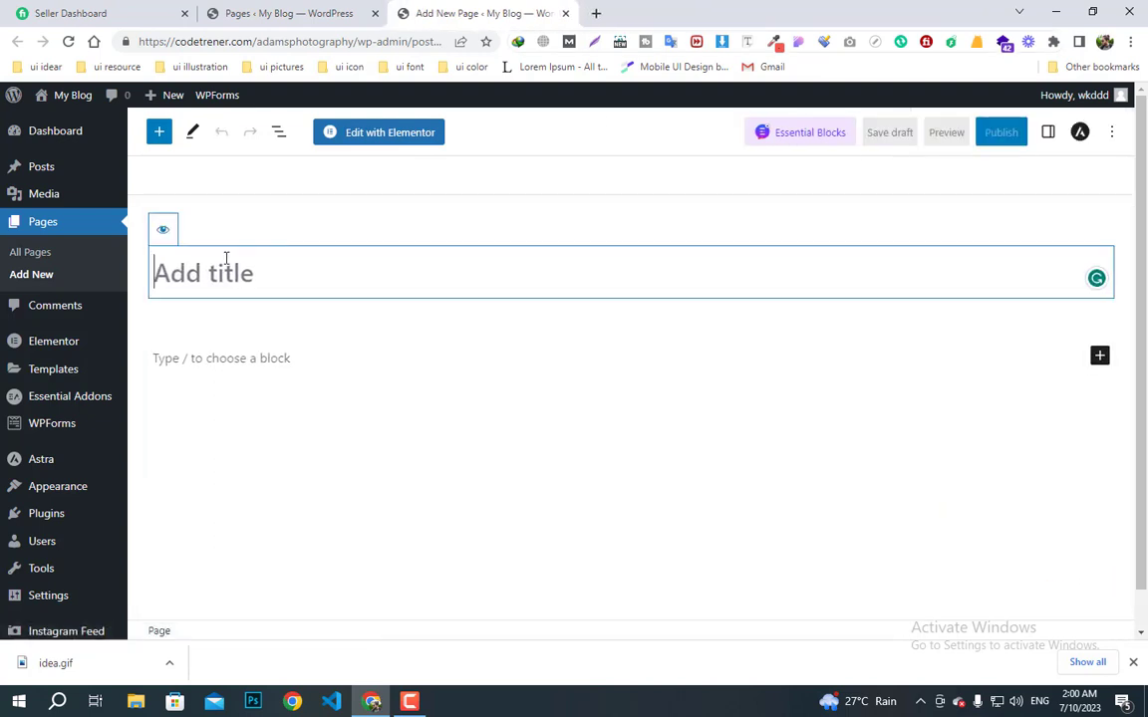
- Title a page 'Contact Page', apply Elementor Full Width, publish it, and return to All Pages
type("Contact ")
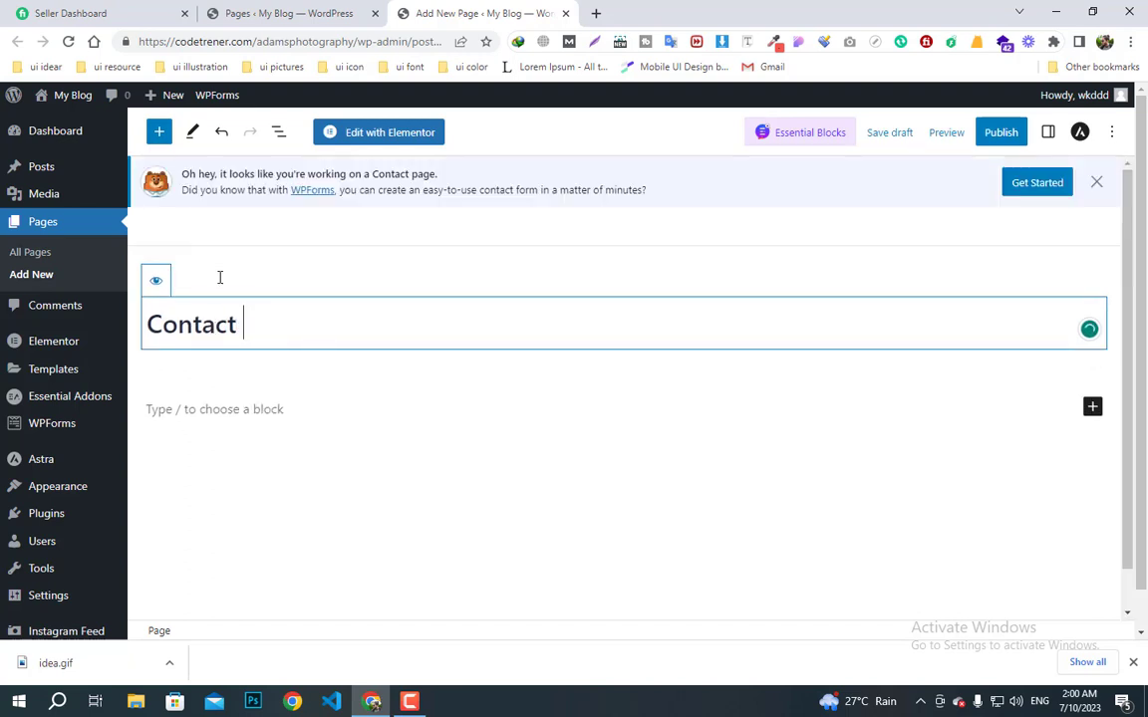
type("Page")
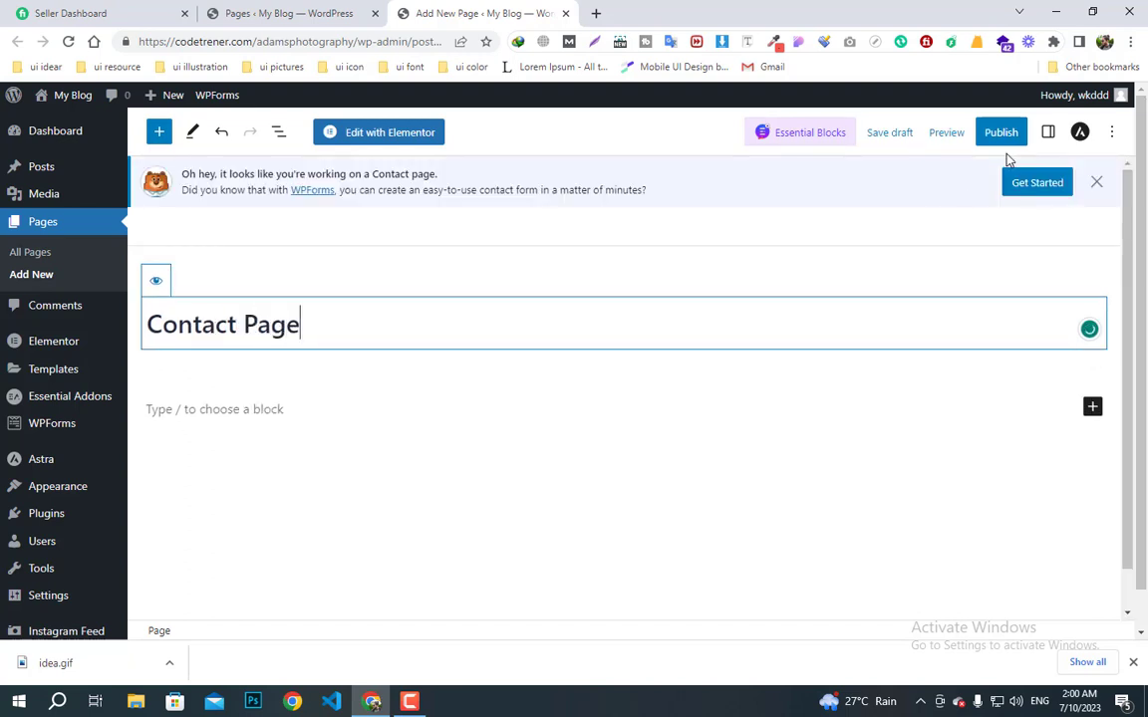
left_click(1047, 132)
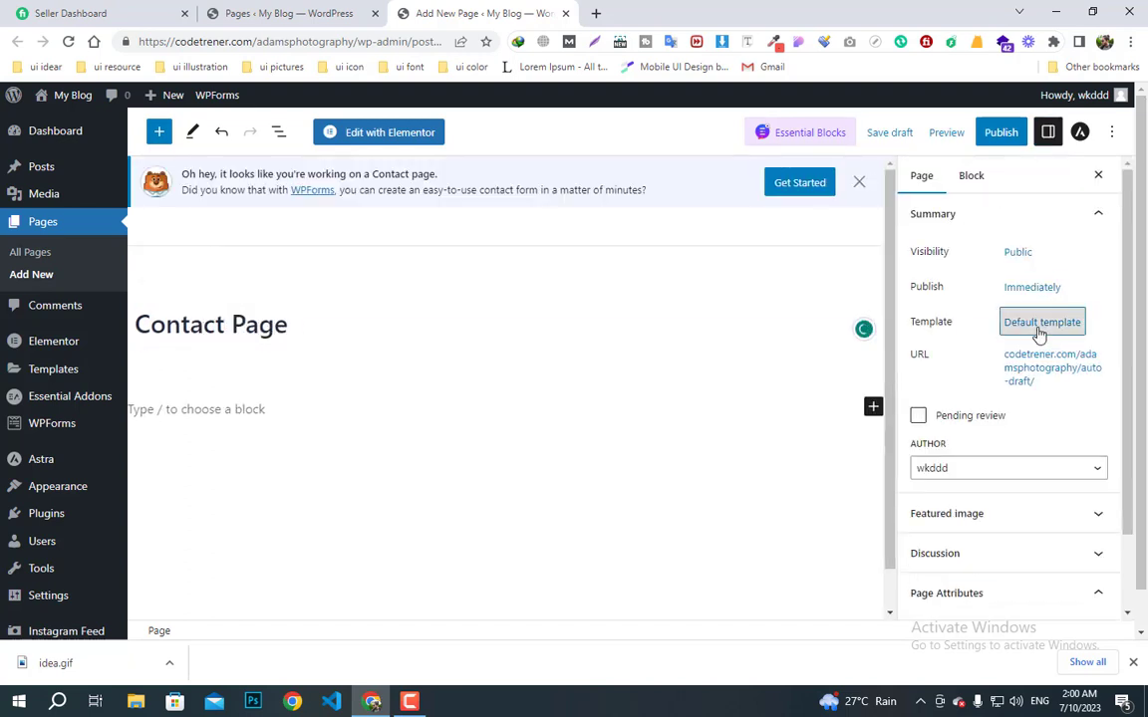
left_click(1040, 326)
left_click(1000, 441)
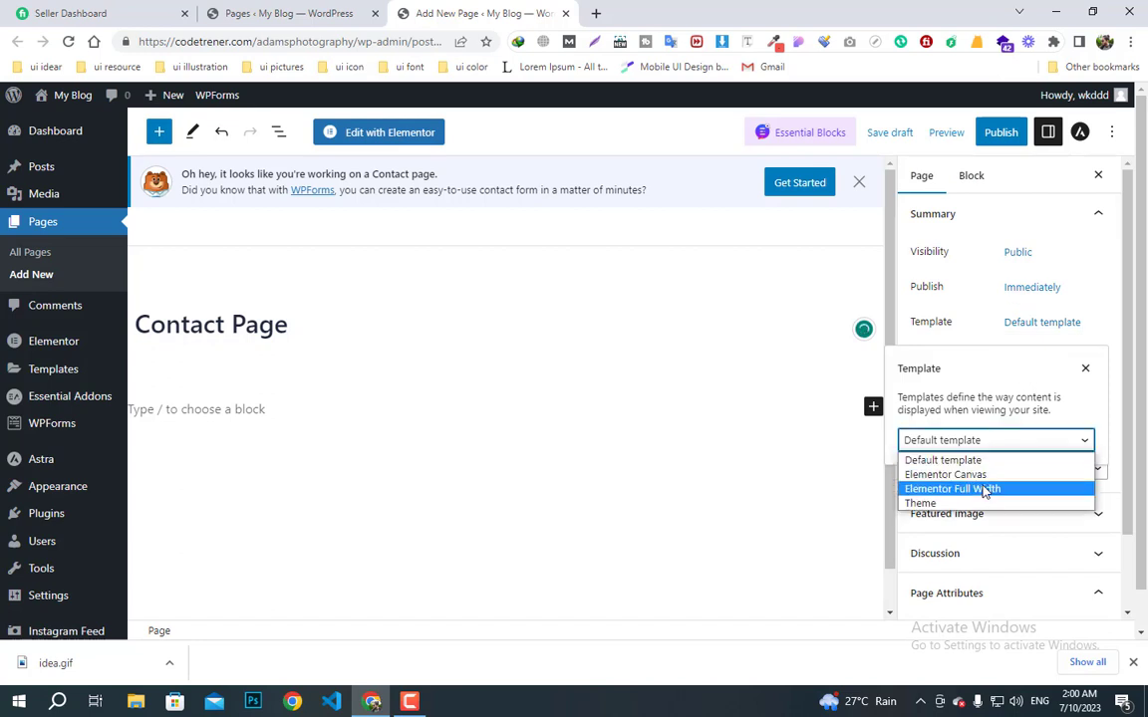
left_click(953, 486)
left_click(1003, 133)
left_click(972, 133)
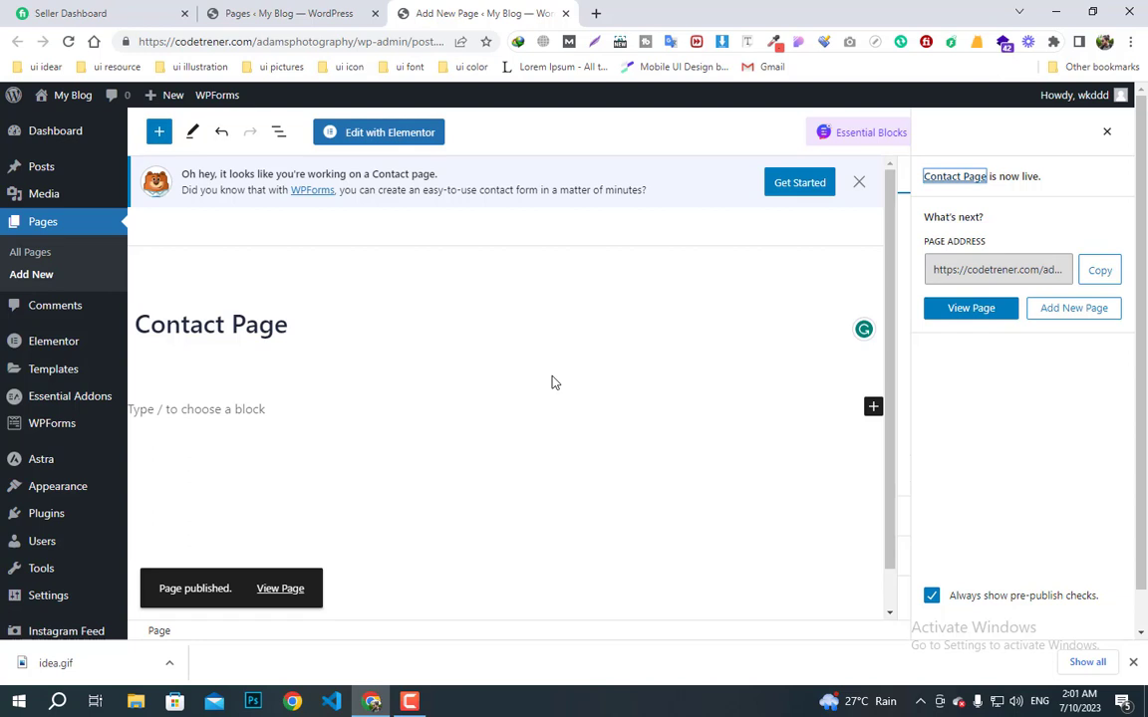
left_click(1109, 135)
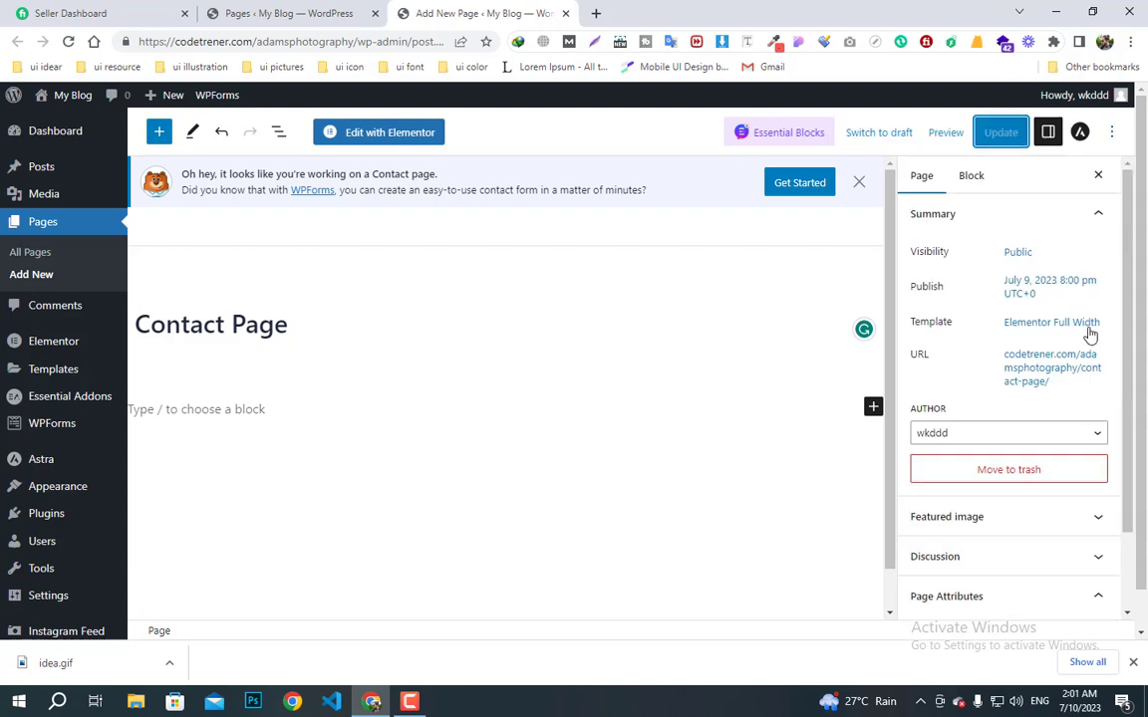
left_click(45, 221)
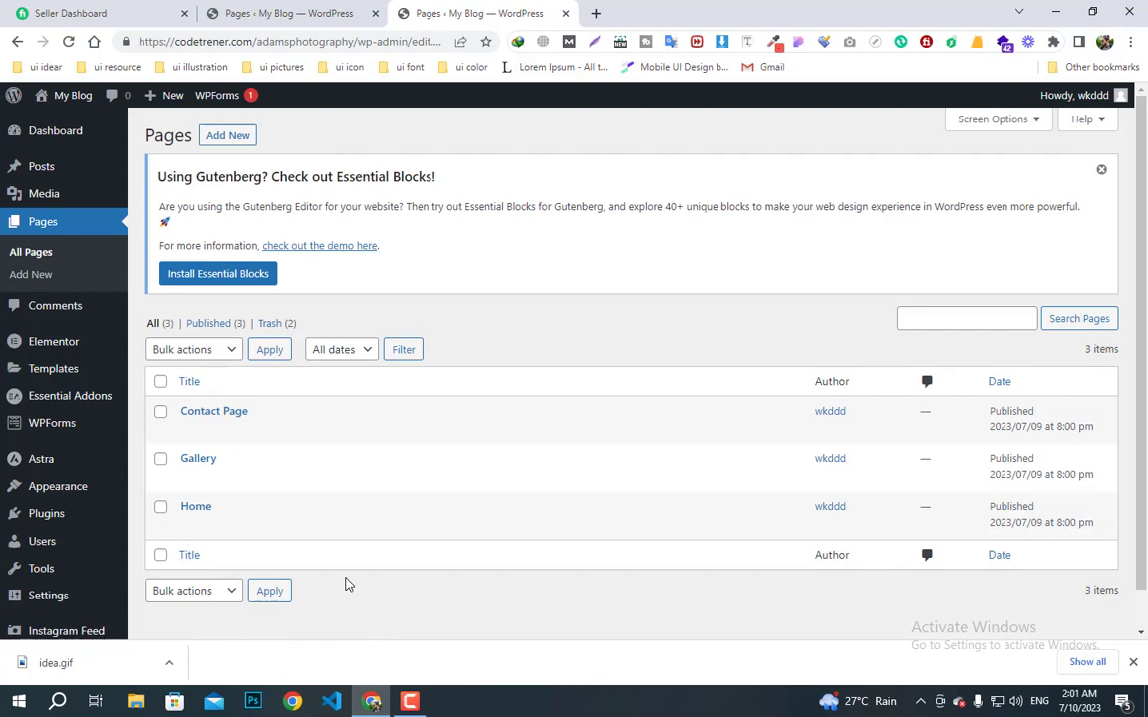
- In Reading Settings, choose 'A static page' with Home as the homepage and save
mouse_move(42, 518)
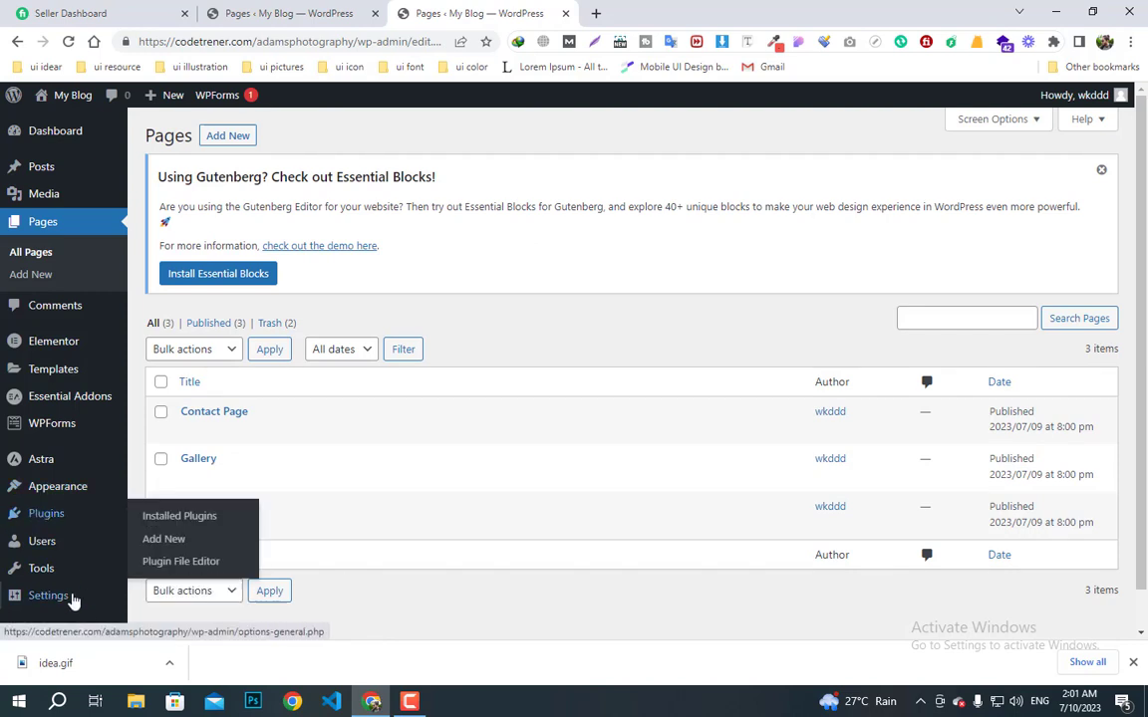
scroll(405, 561, "down", 1)
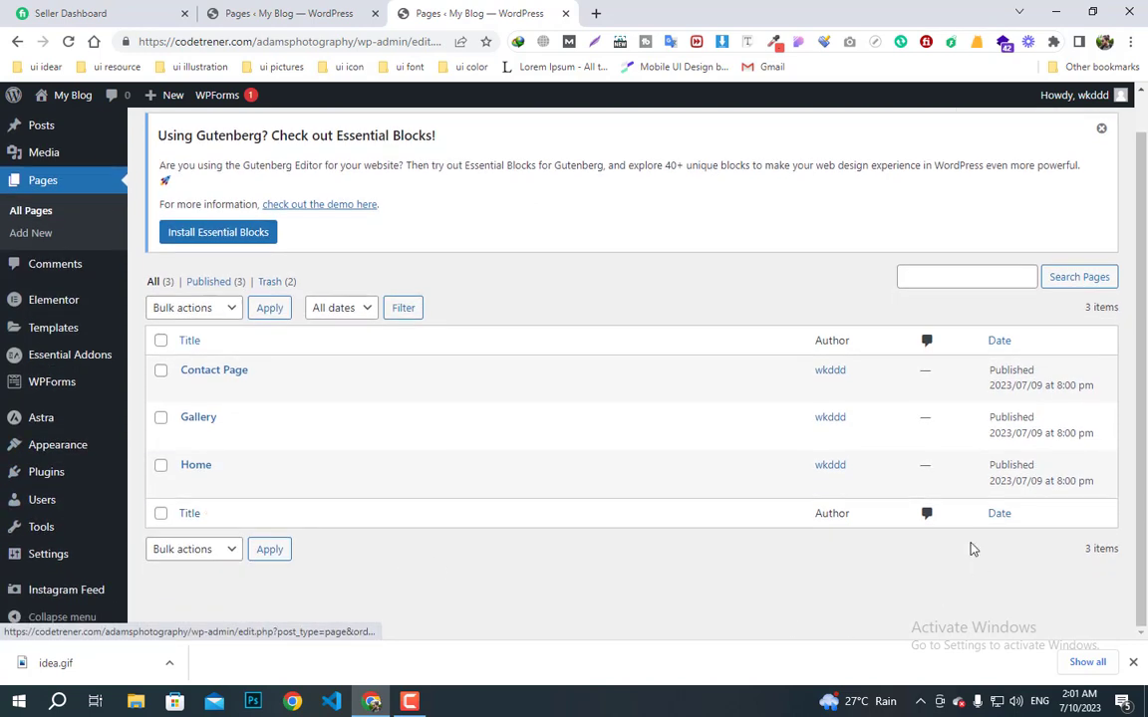
mouse_move(57, 566)
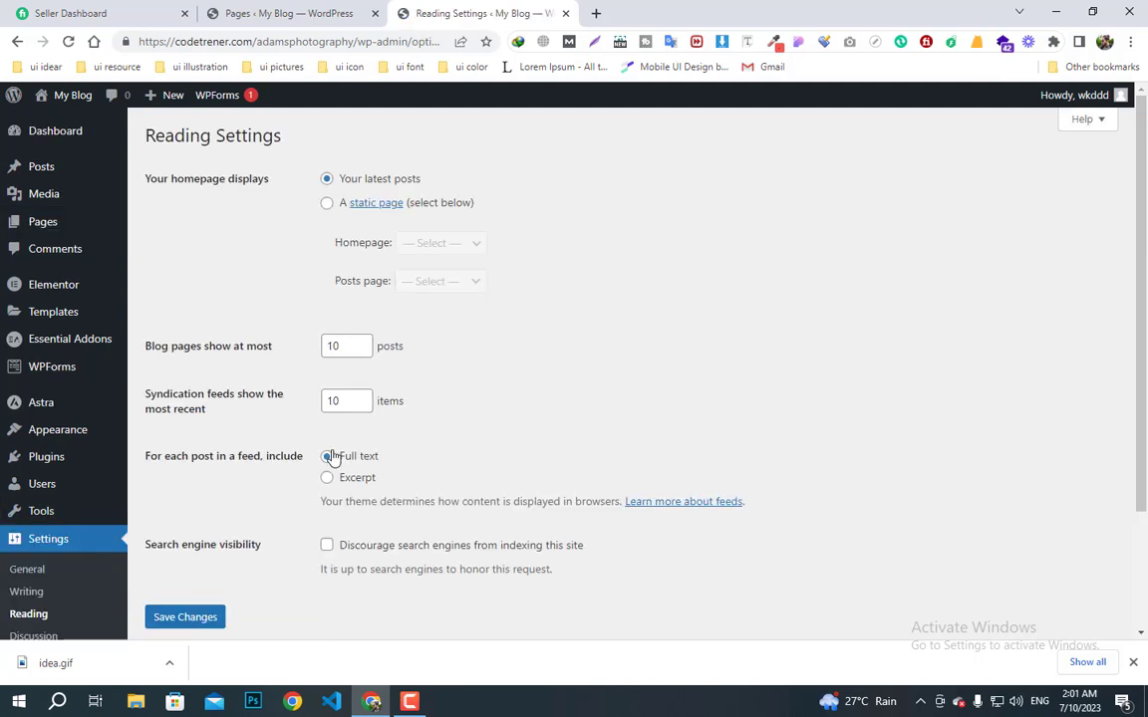
left_click(328, 205)
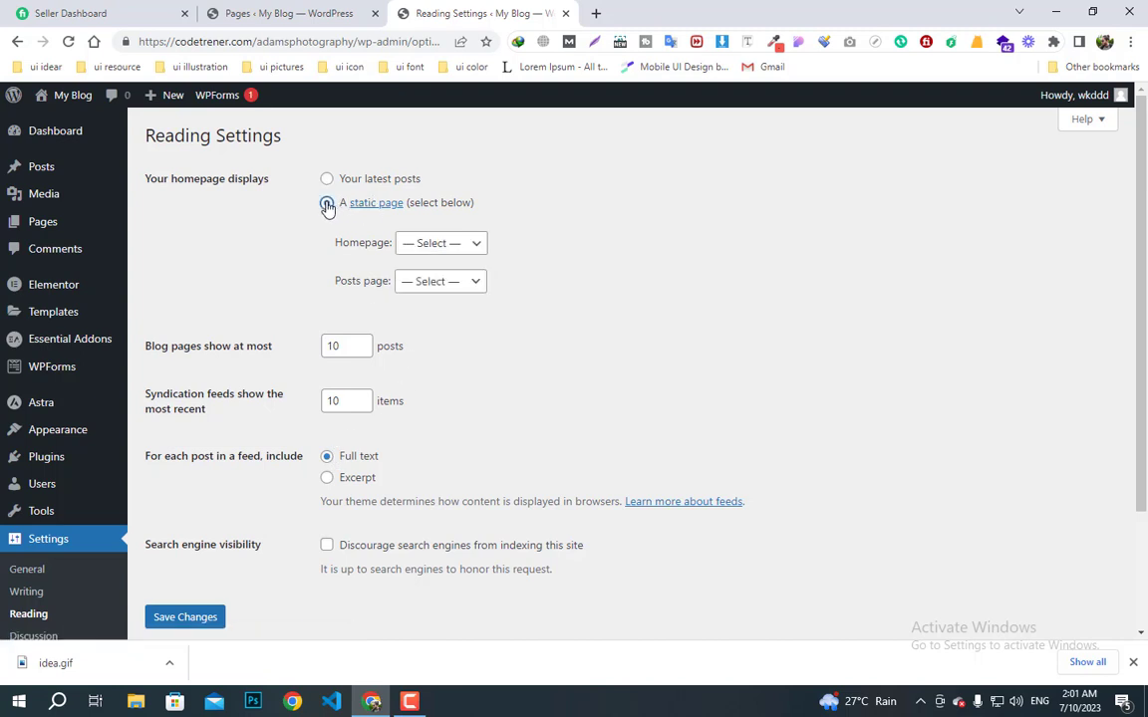
left_click(446, 245)
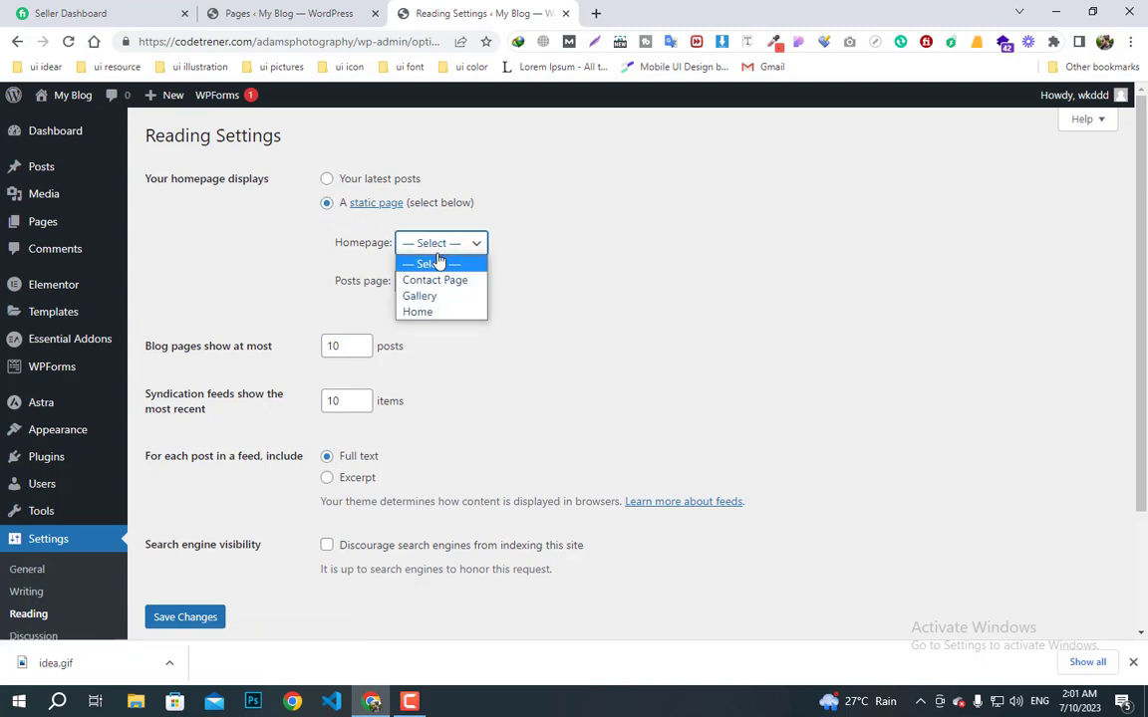
left_click(427, 312)
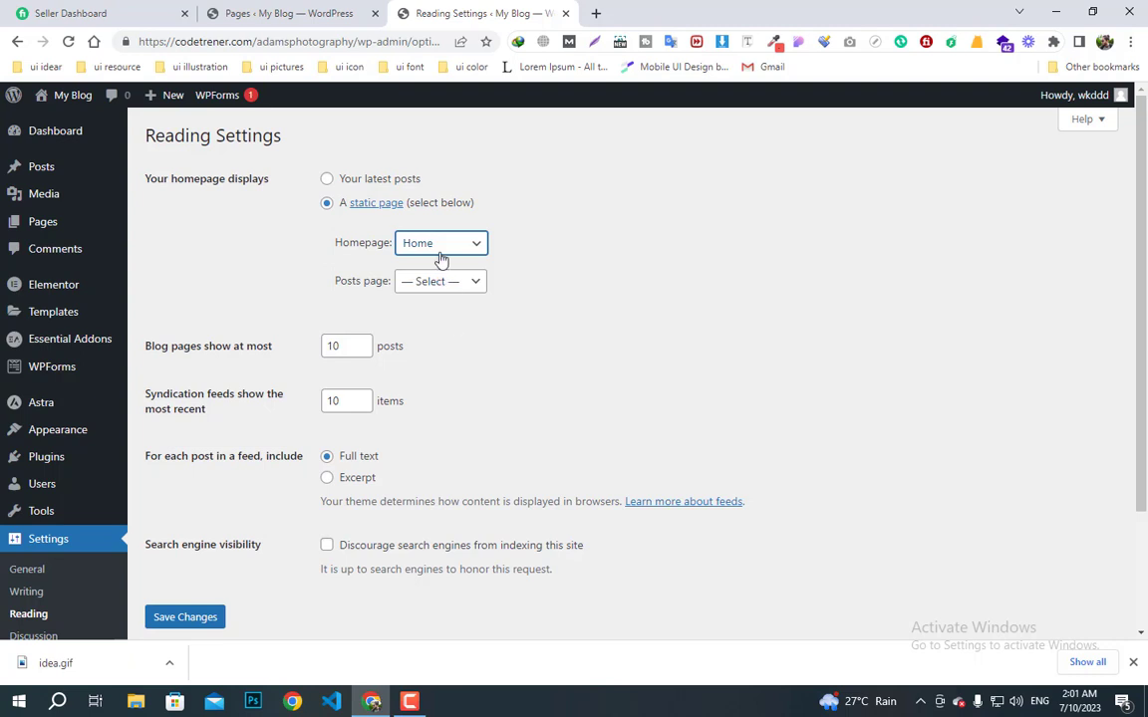
left_click(184, 617)
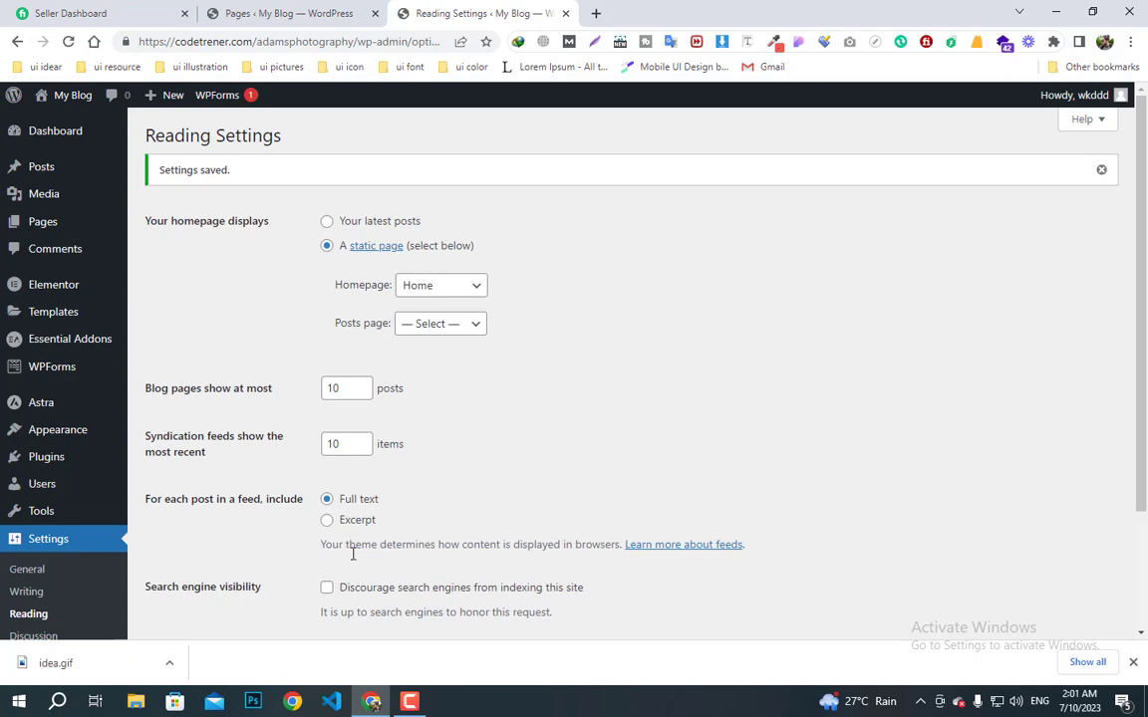
scroll(435, 538, "down", 3)
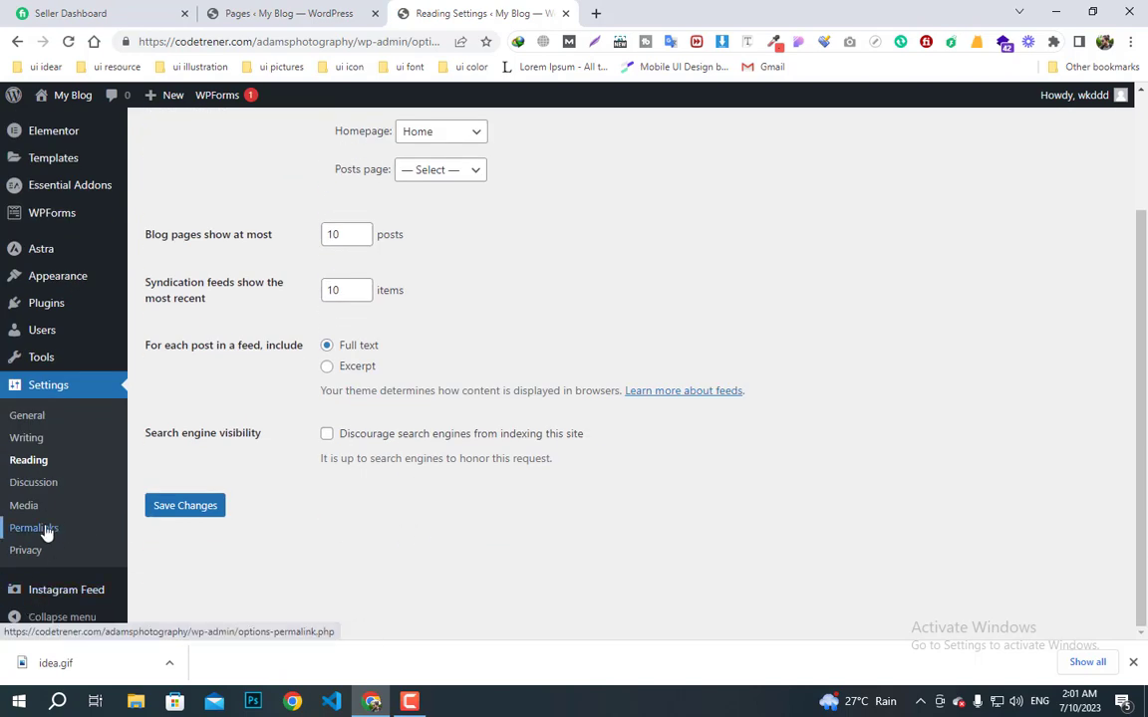
- Set the permalink structure to Post name and save it
left_click(44, 530)
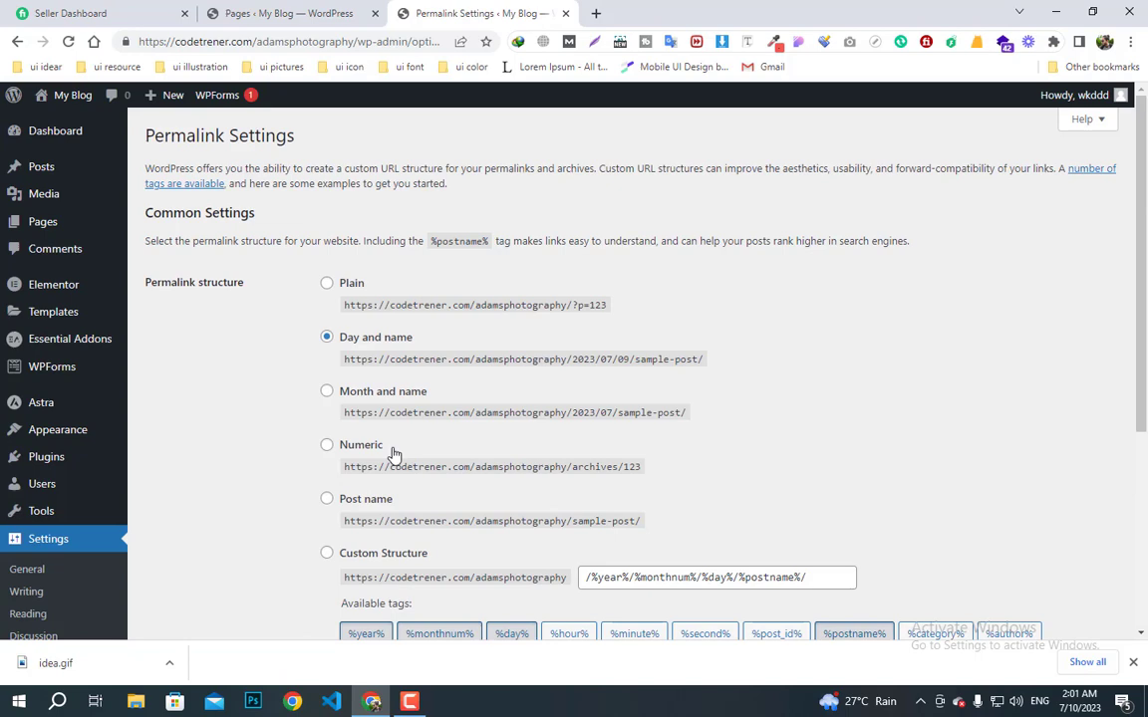
left_click(327, 498)
scroll(339, 508, "down", 3)
scroll(206, 566, "down", 1)
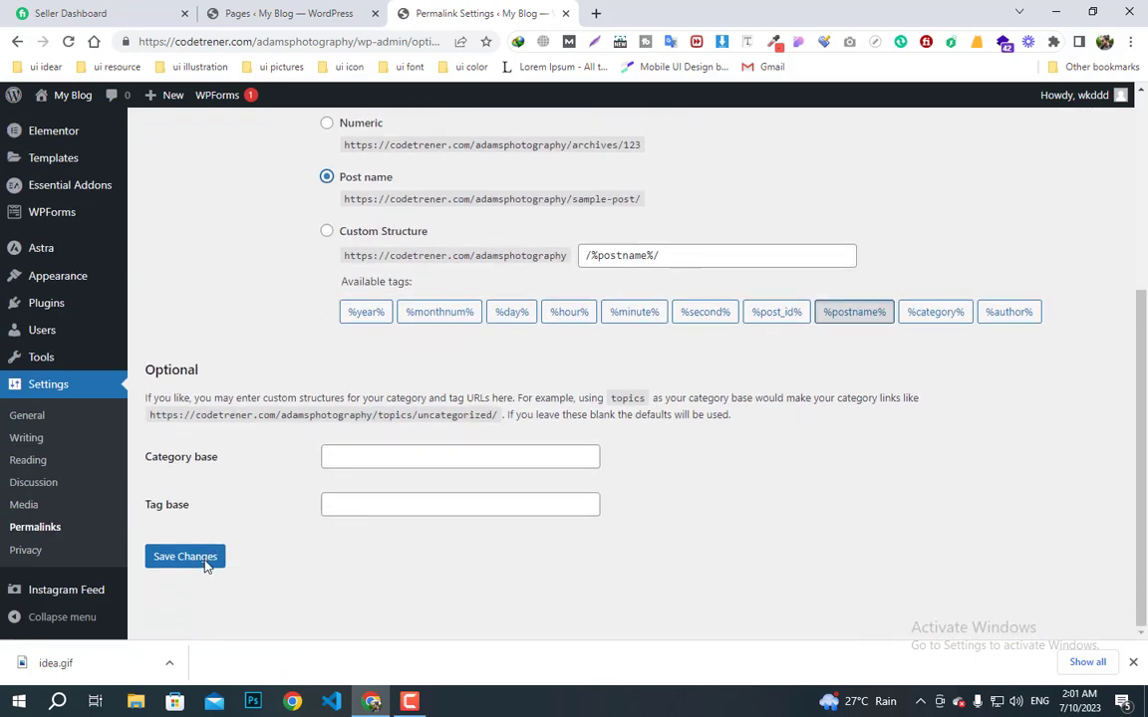
left_click(206, 566)
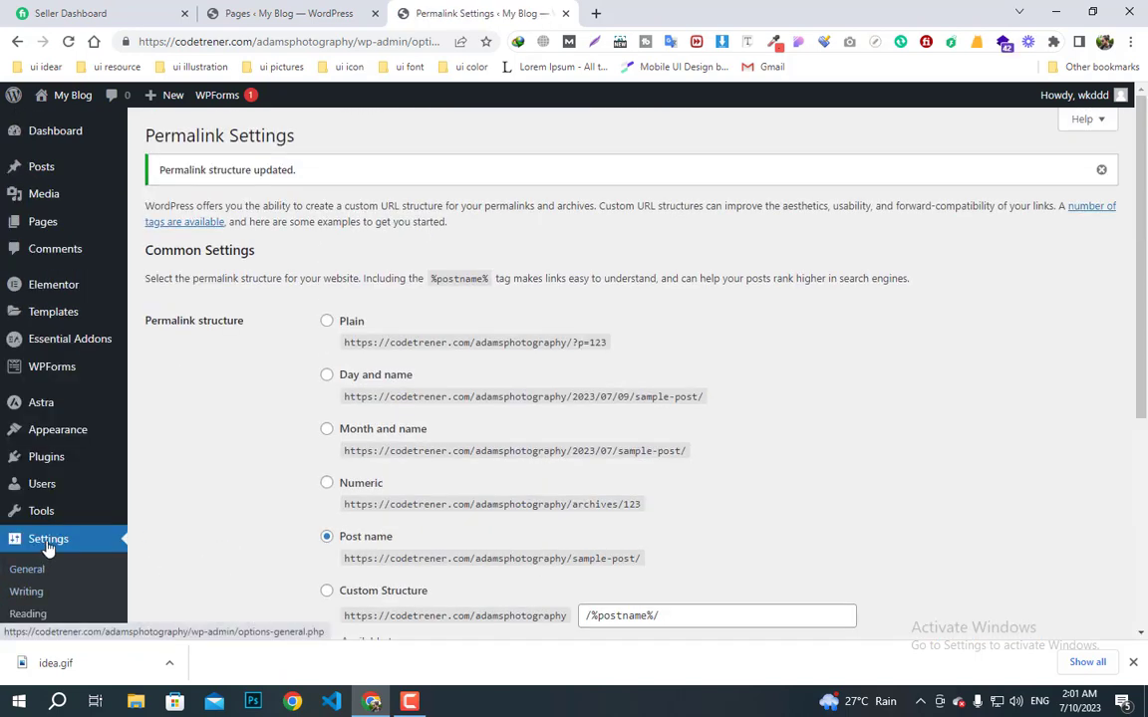
- In General settings, rename the site 'Adams Photography', enter a new admin e-mail address, and save
mouse_move(66, 488)
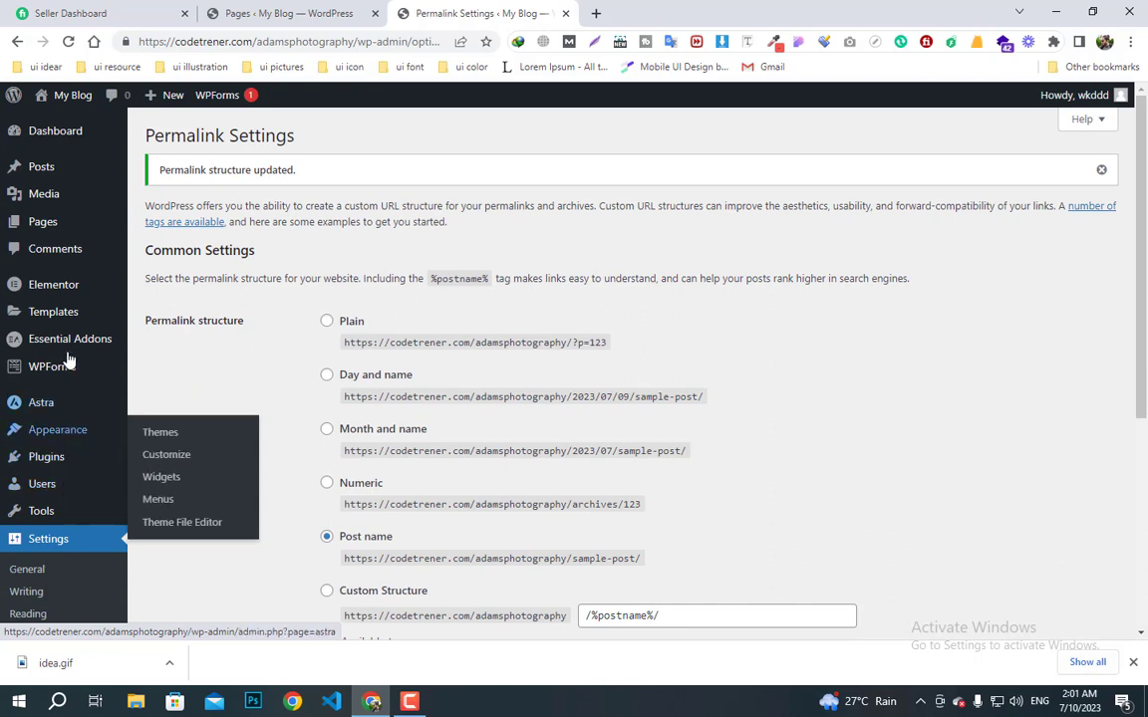
scroll(48, 544, "down", 1)
left_click(33, 490)
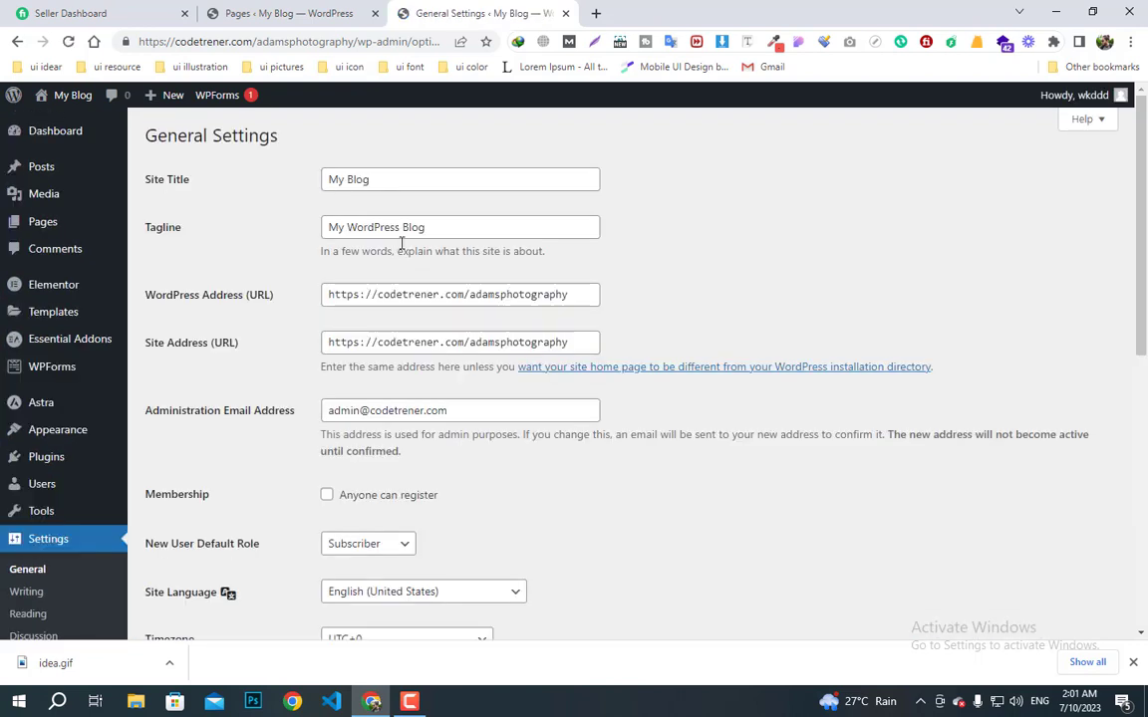
left_click_drag(369, 181, 282, 180)
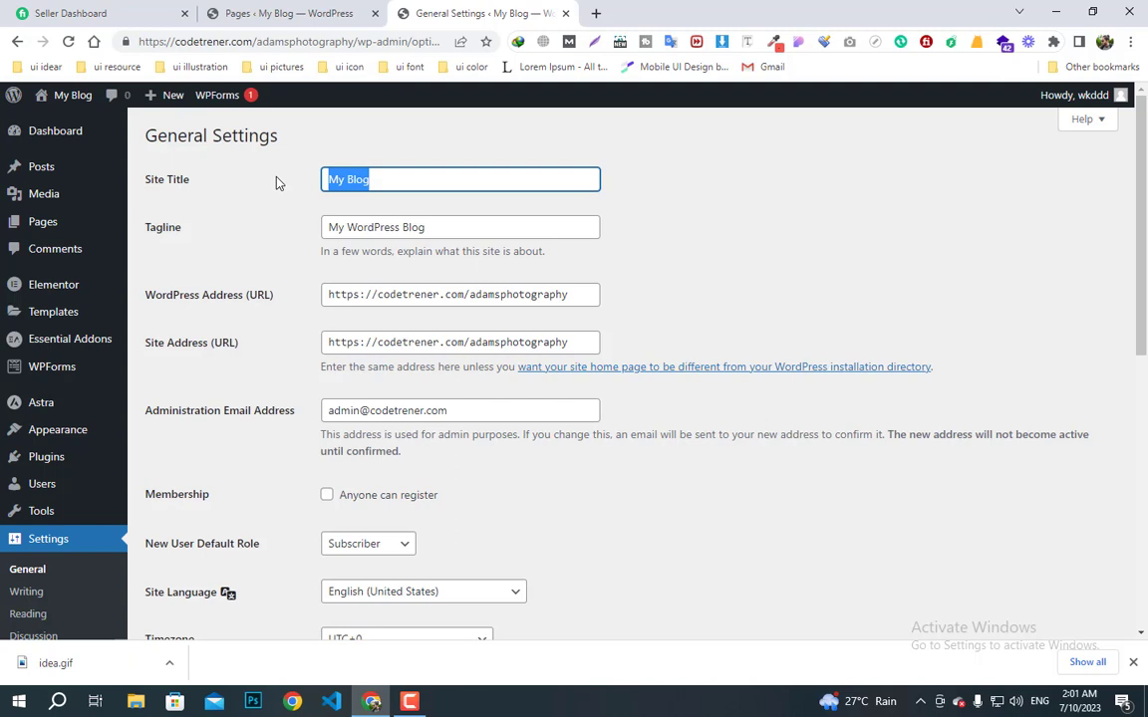
type("Adam")
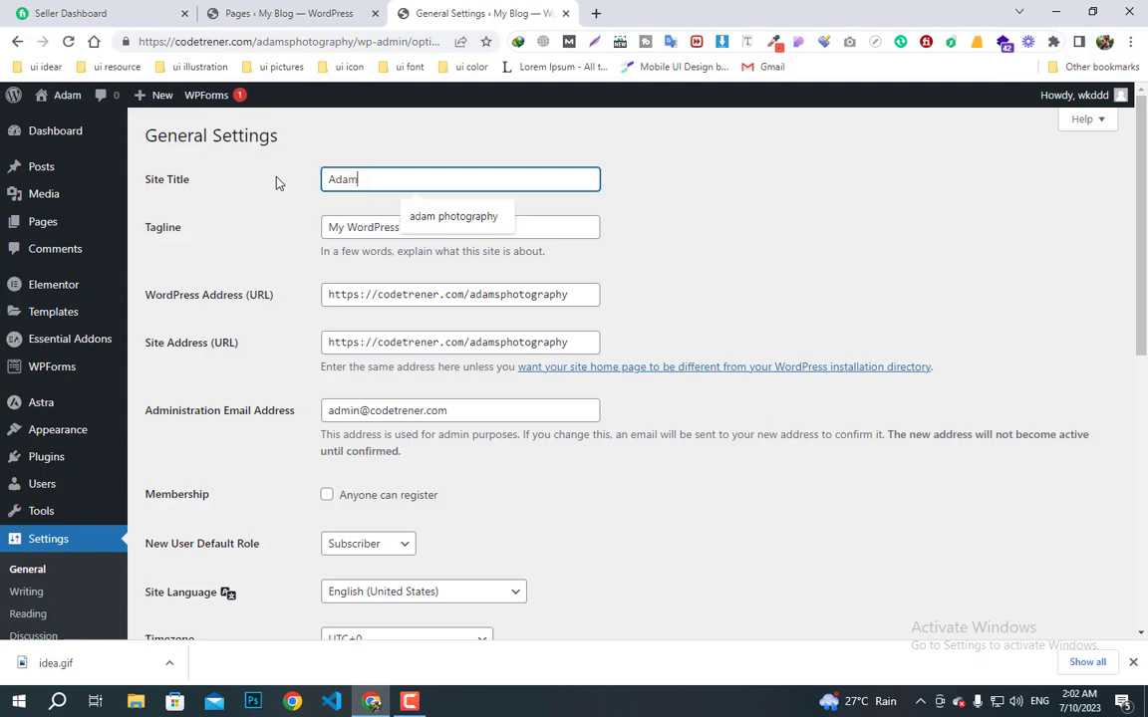
type("s ")
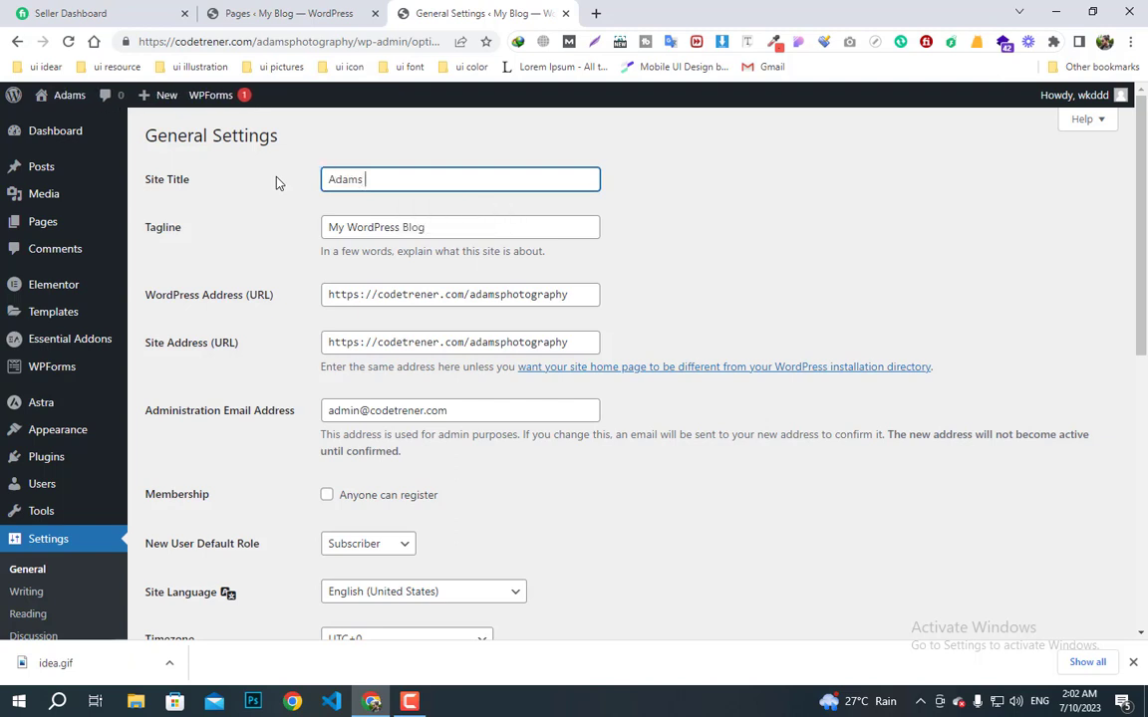
type("Photogr")
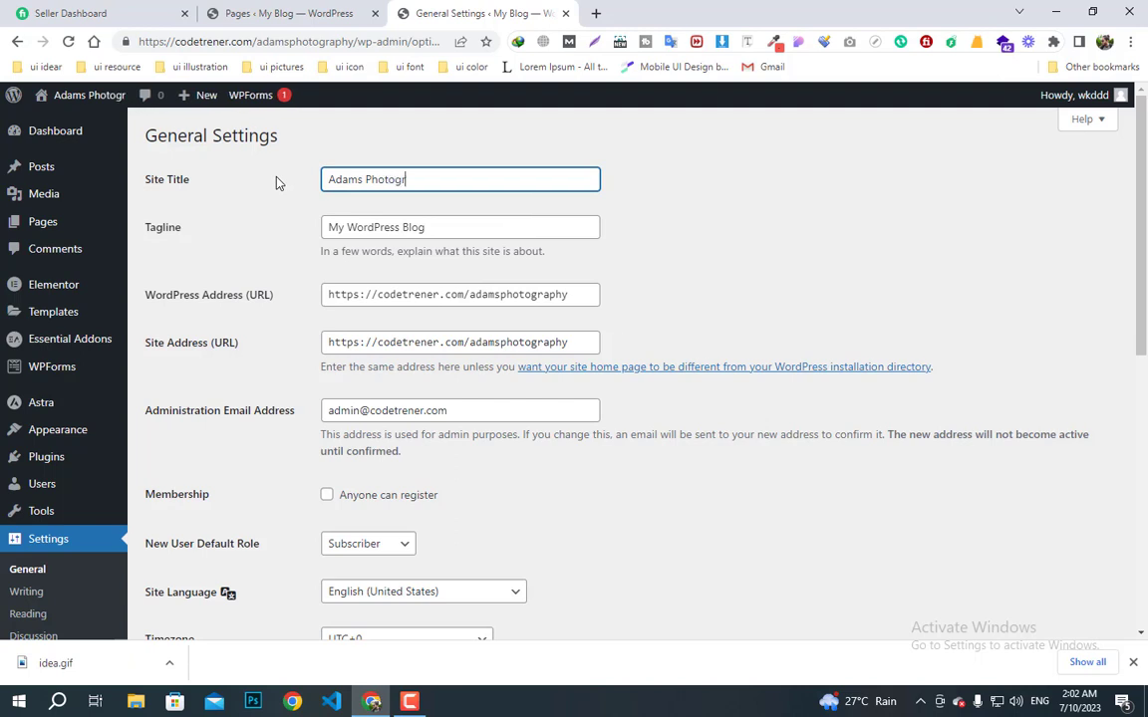
type("aphy")
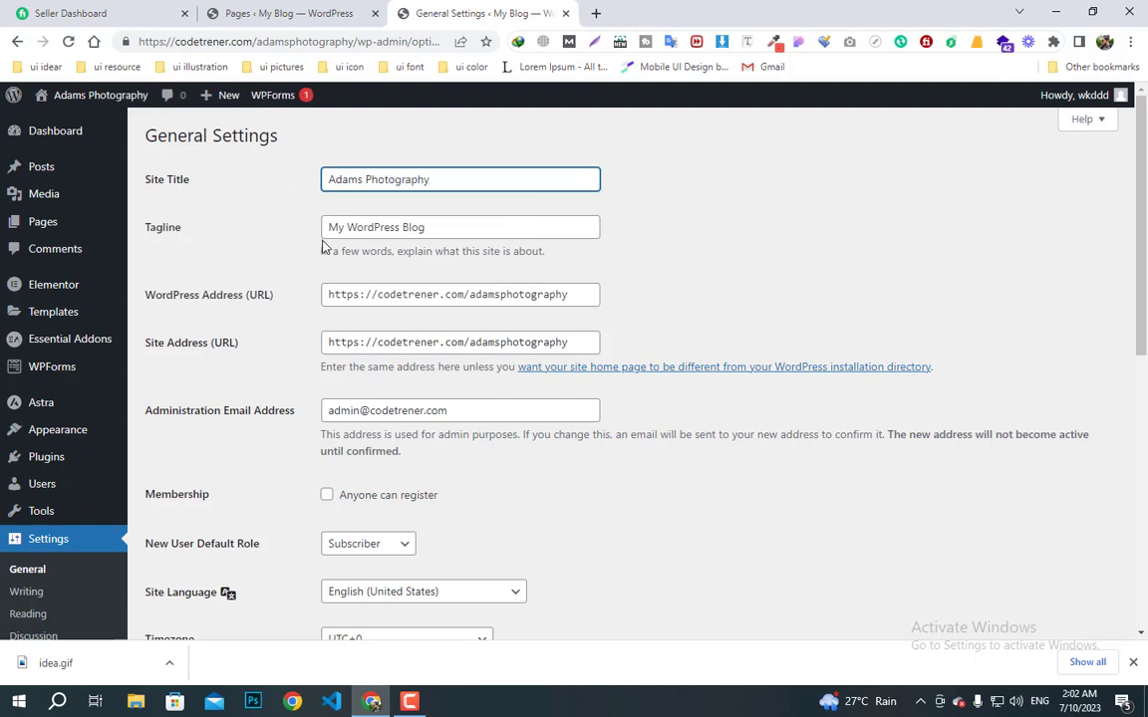
left_click(415, 227)
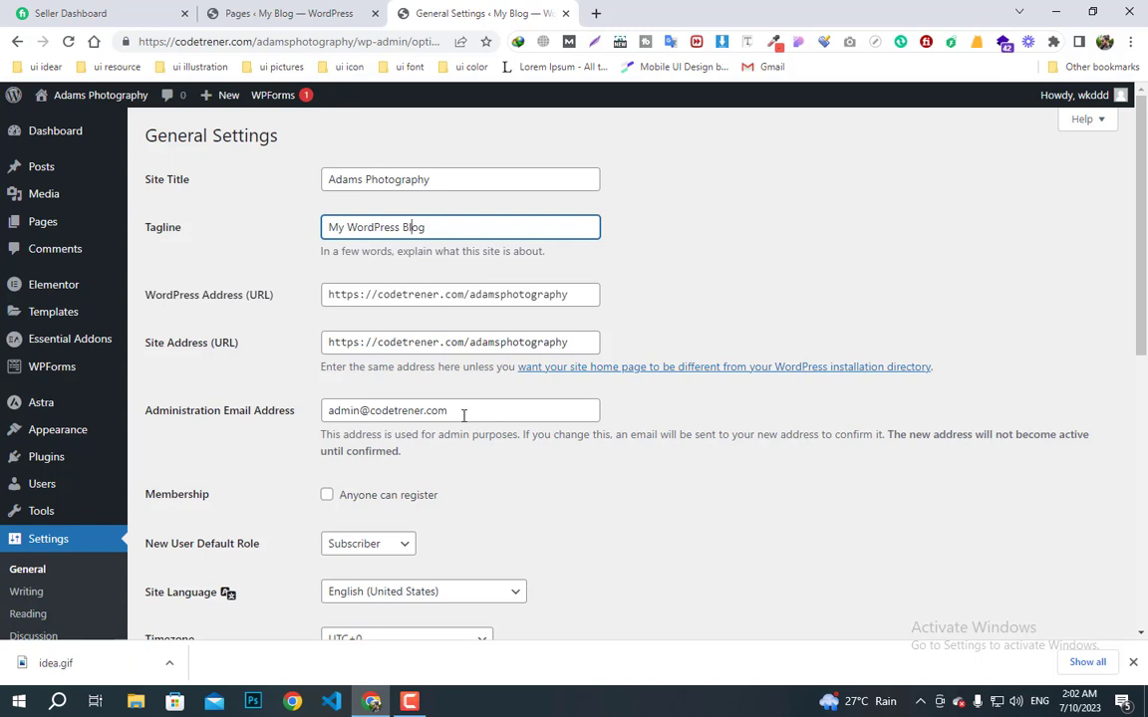
left_click_drag(473, 417, 215, 426)
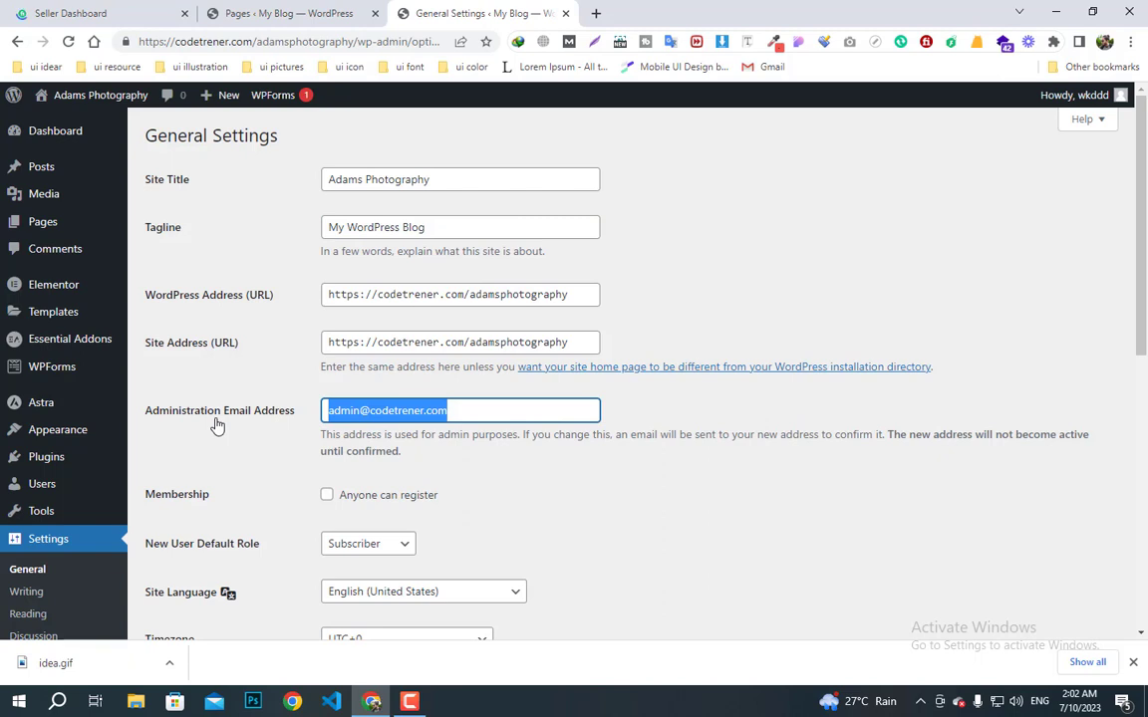
type("cod")
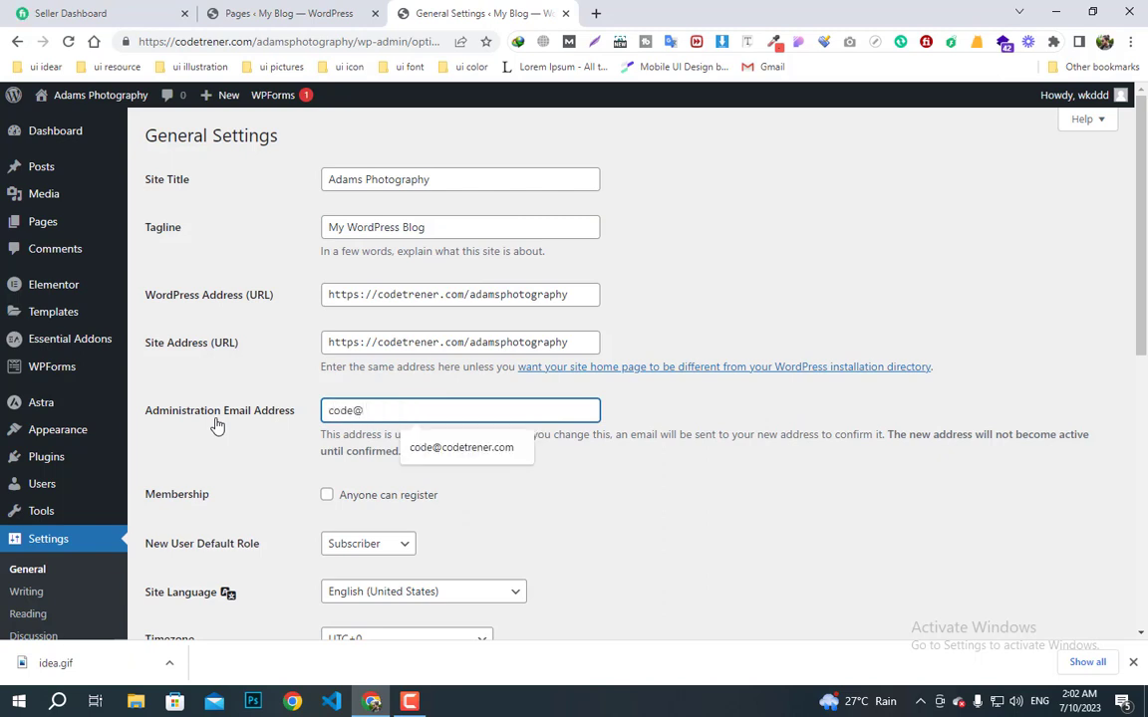
type("e@")
left_click(425, 448)
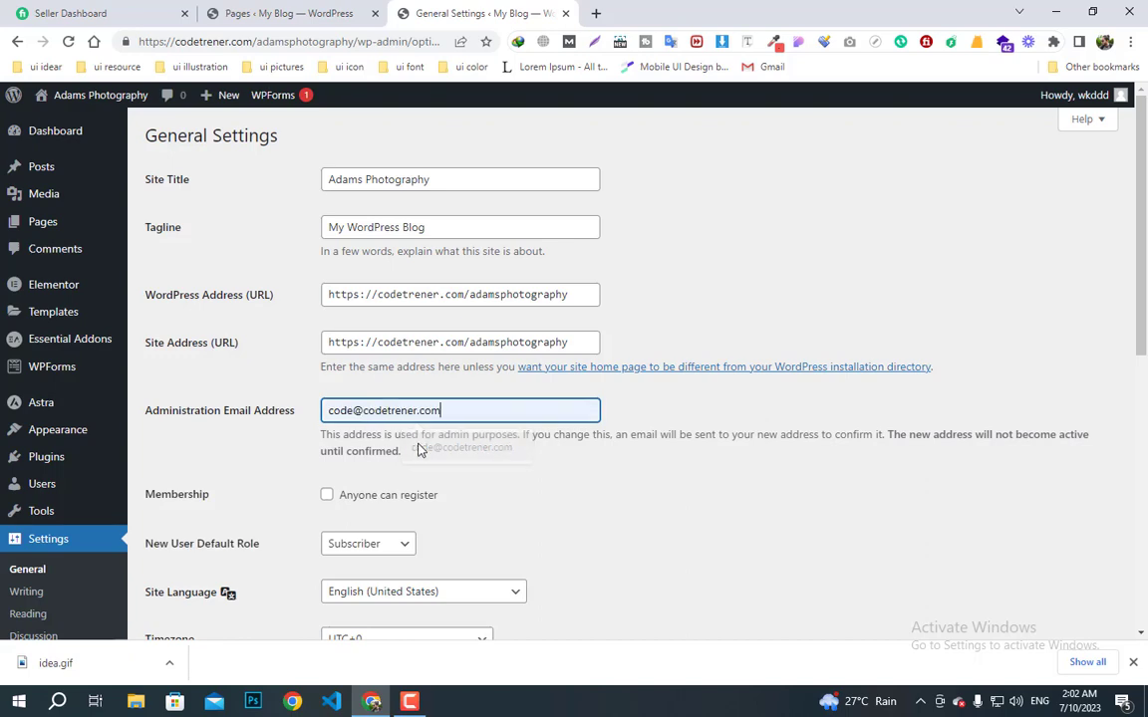
scroll(295, 533, "down", 5)
left_click(185, 557)
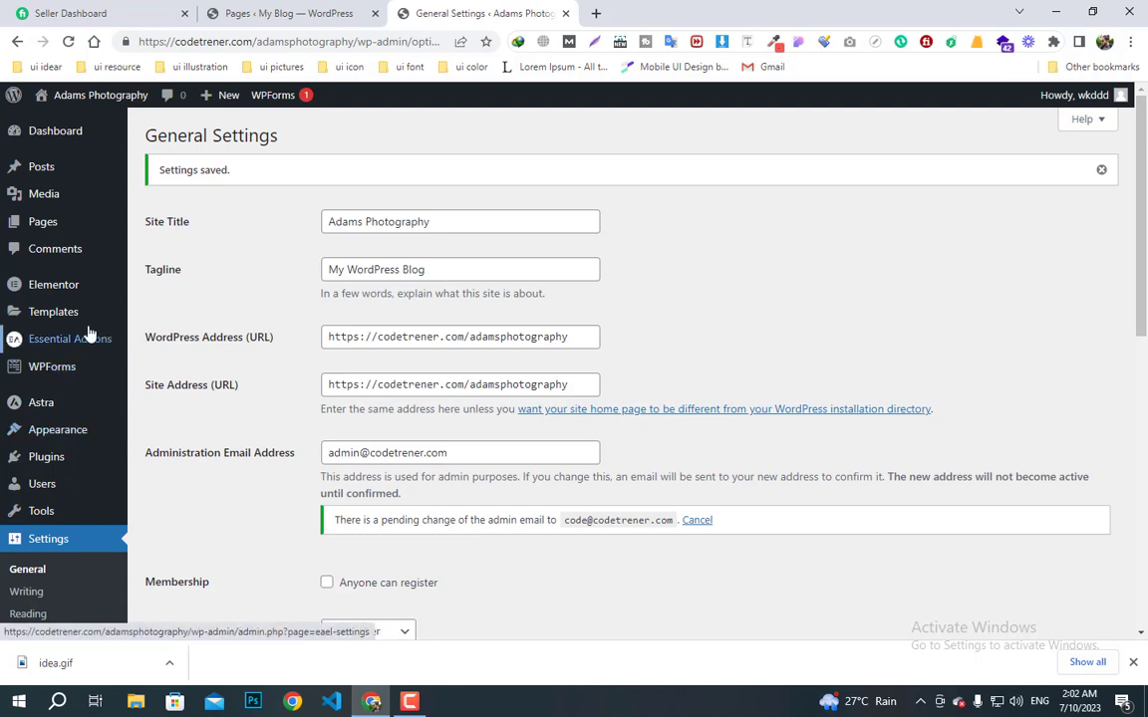
mouse_move(52, 228)
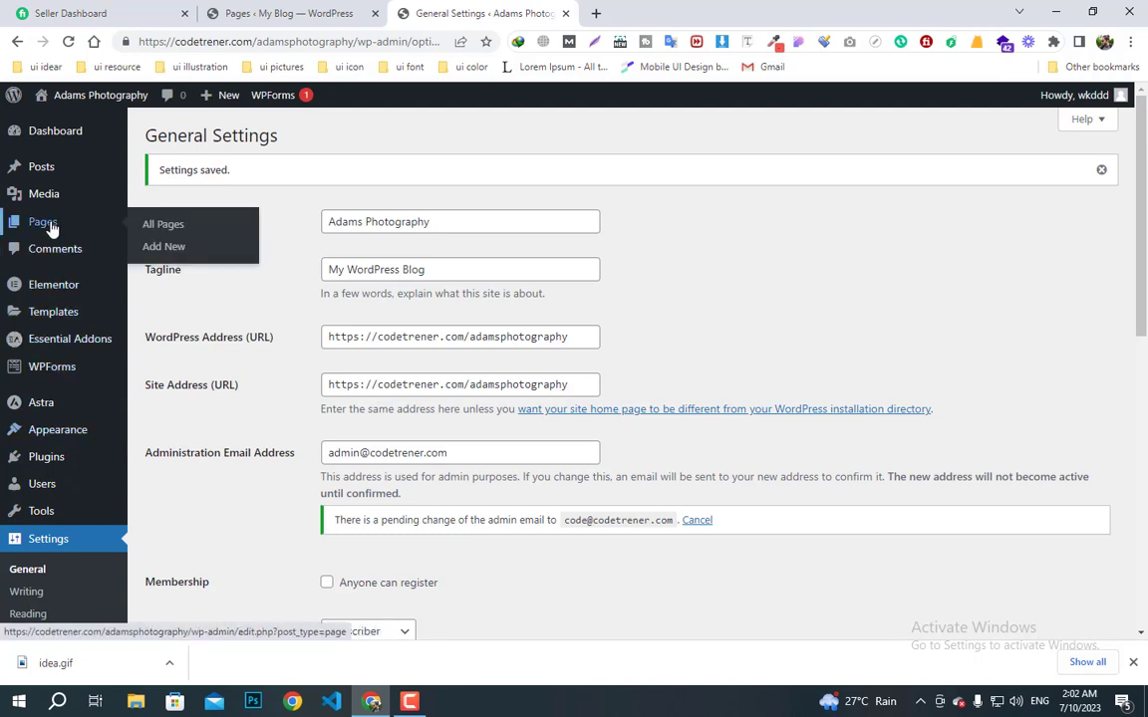
- Open the Home page with Elementor and dismiss the AI image and Containers announcements
left_click(52, 228)
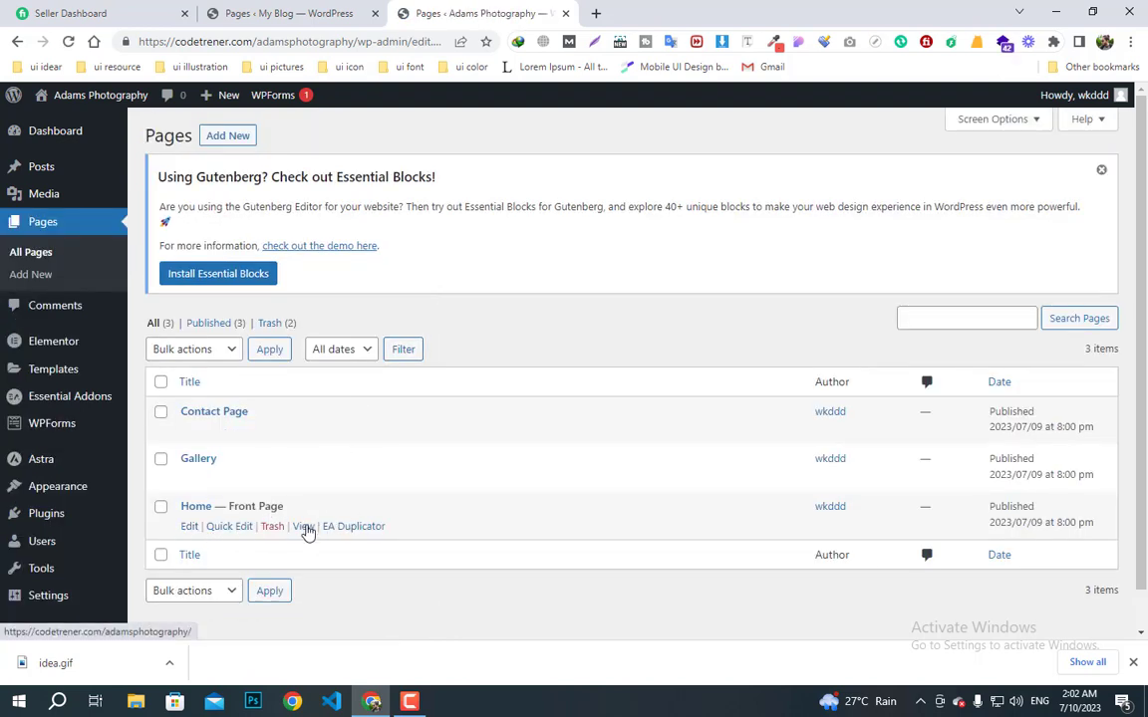
left_click(190, 527)
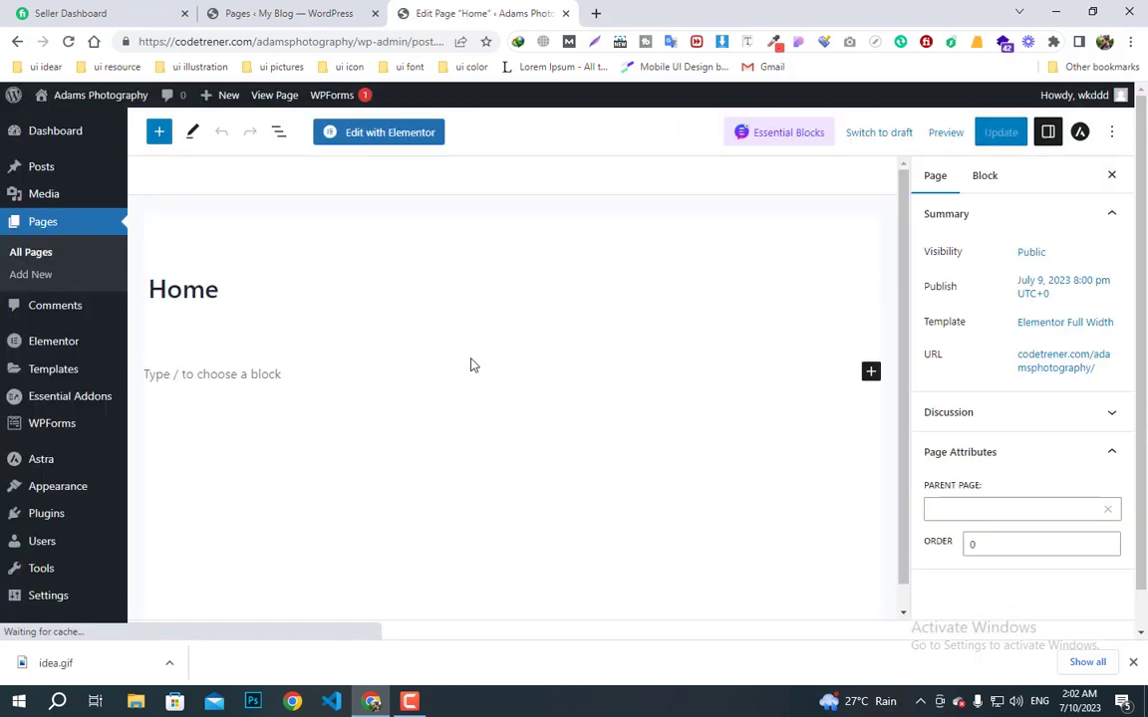
right_click(377, 139)
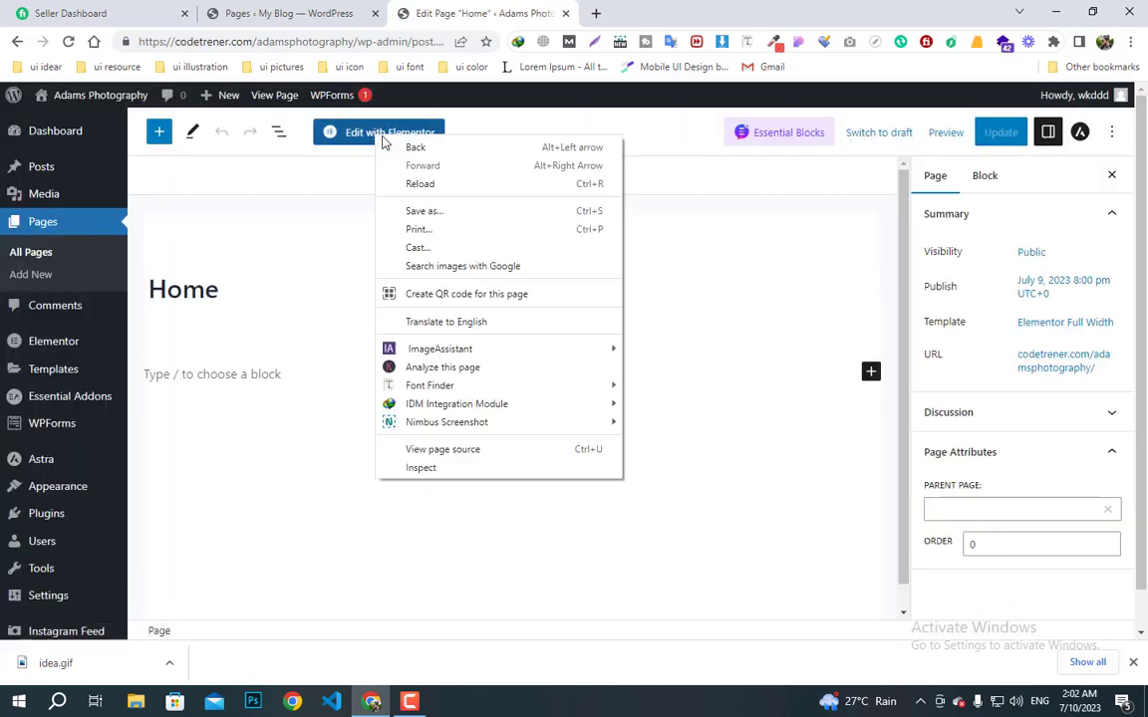
left_click(687, 272)
left_click(281, 10)
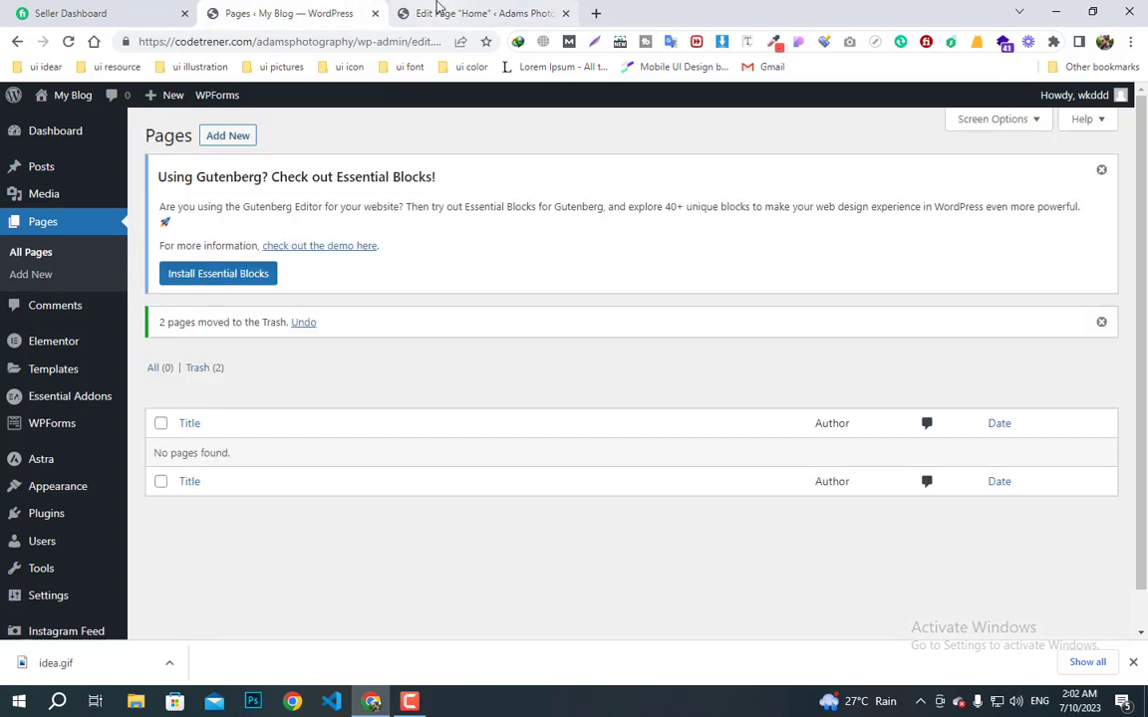
left_click(438, 12)
left_click(379, 135)
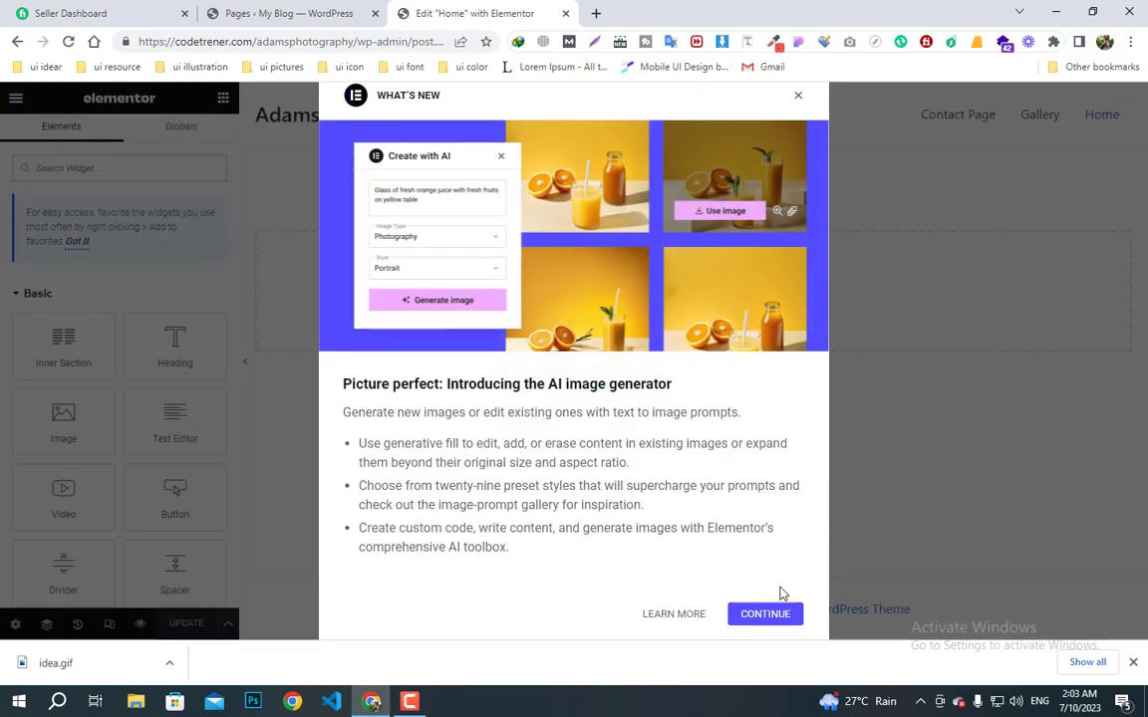
left_click(800, 100)
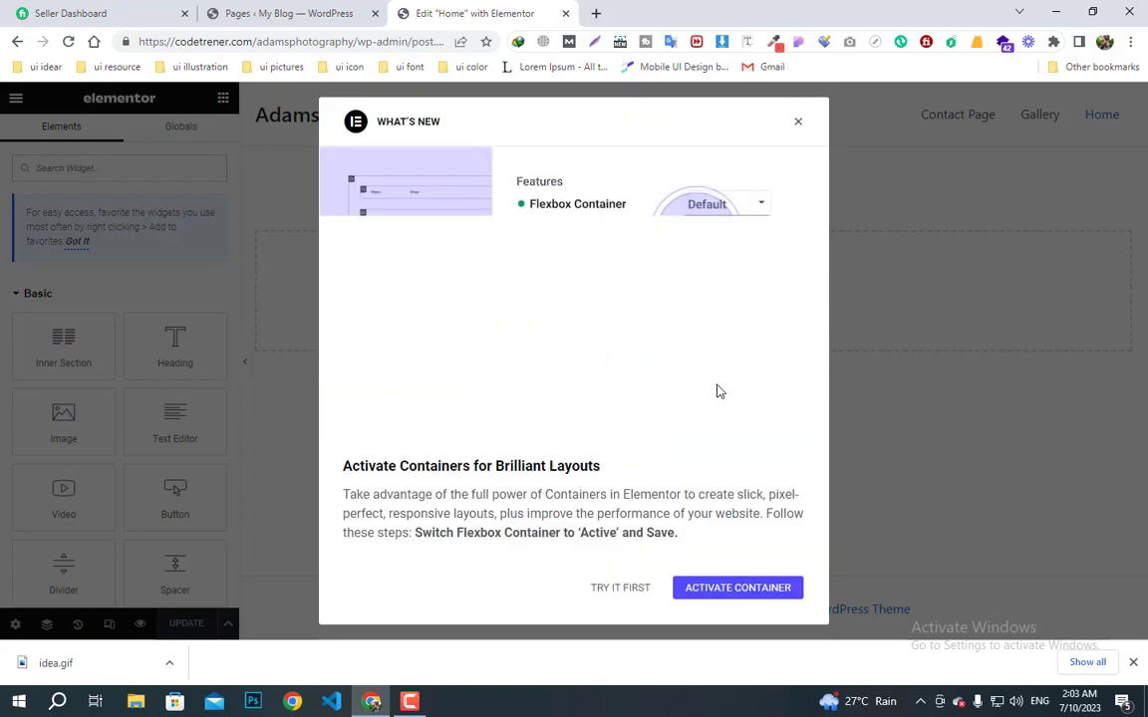
left_click(792, 122)
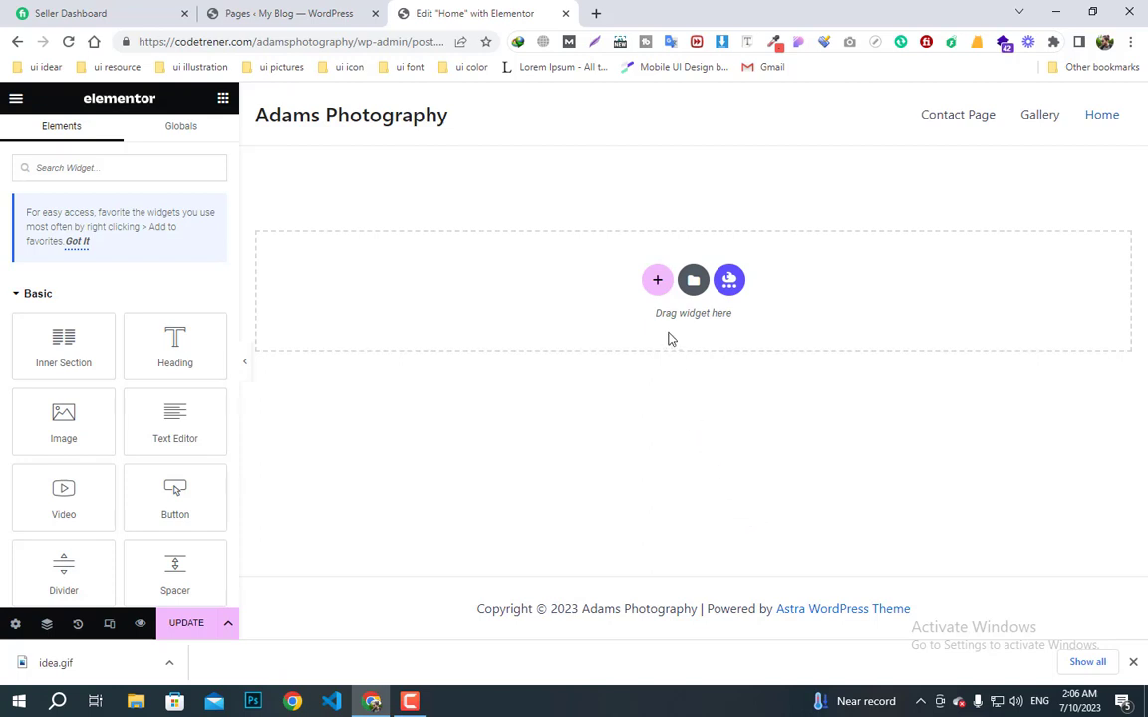
left_click(659, 287)
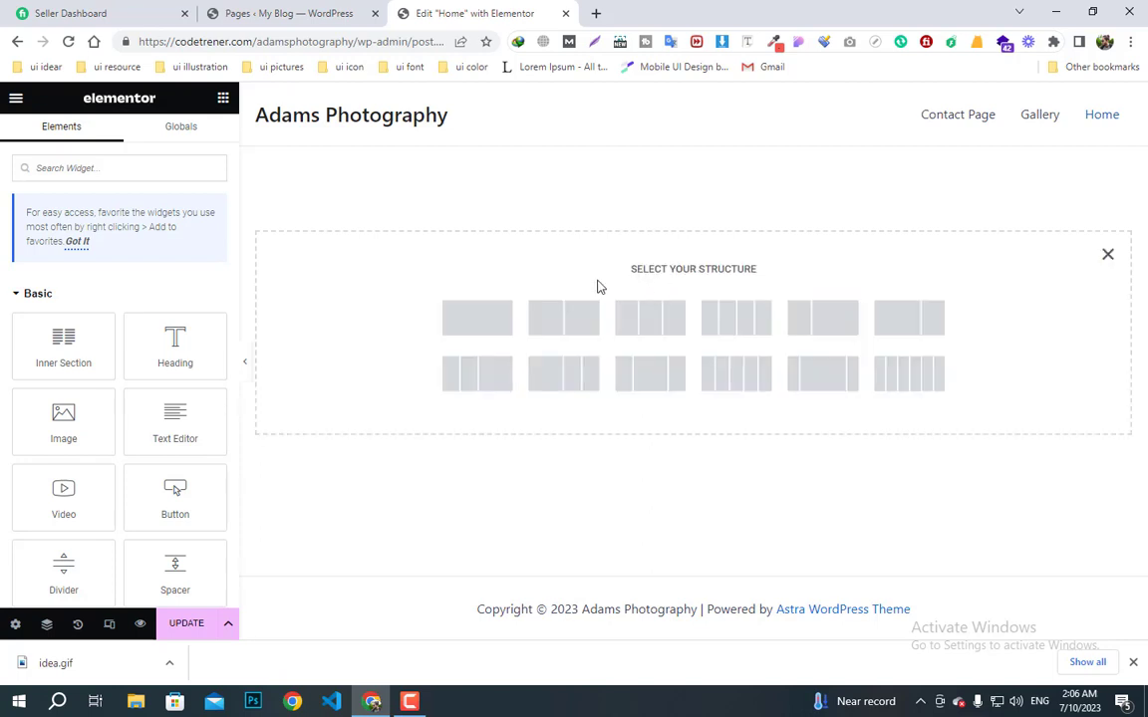
left_click(478, 327)
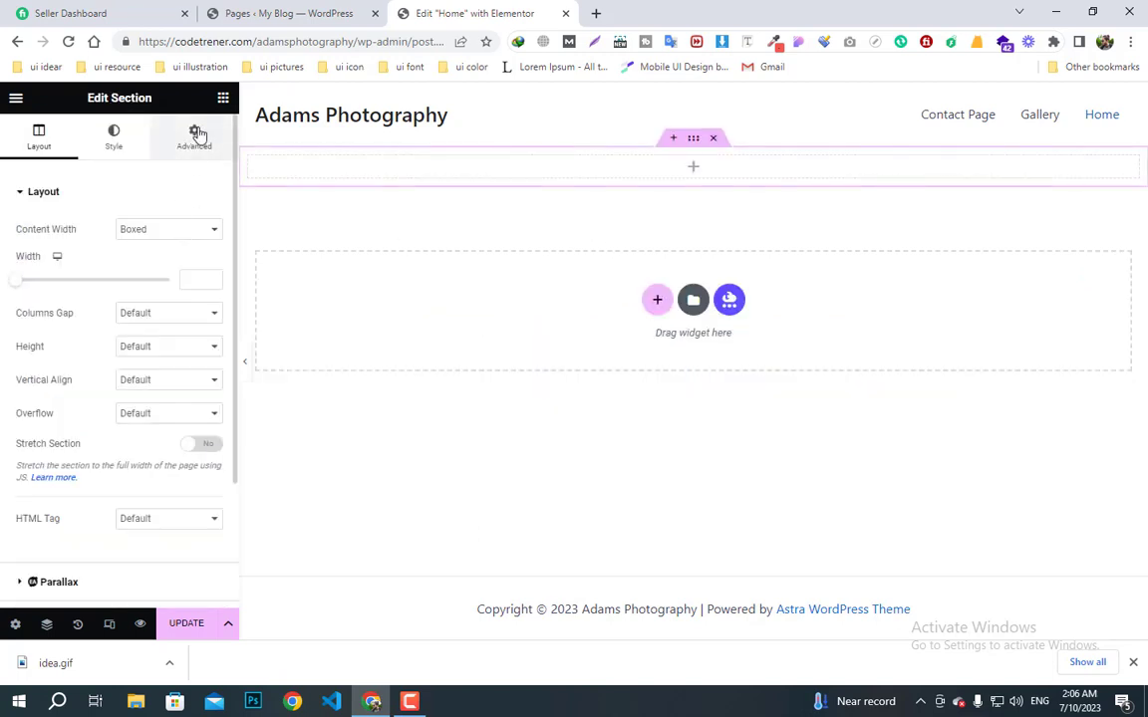
left_click(115, 143)
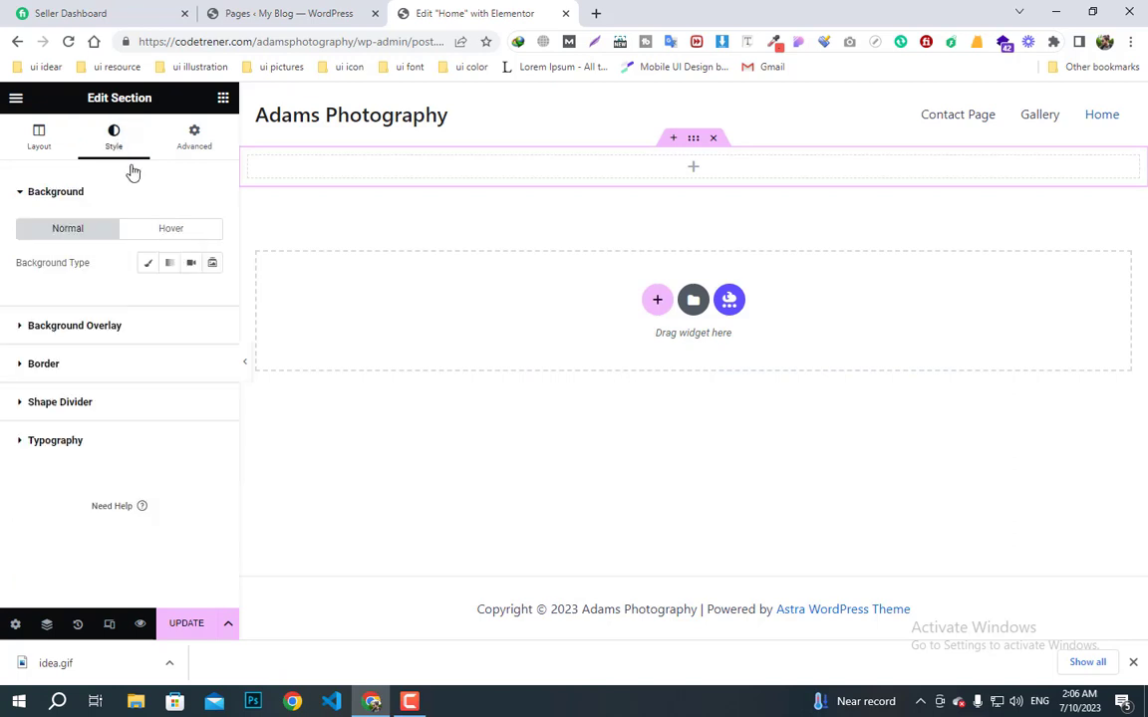
left_click(146, 265)
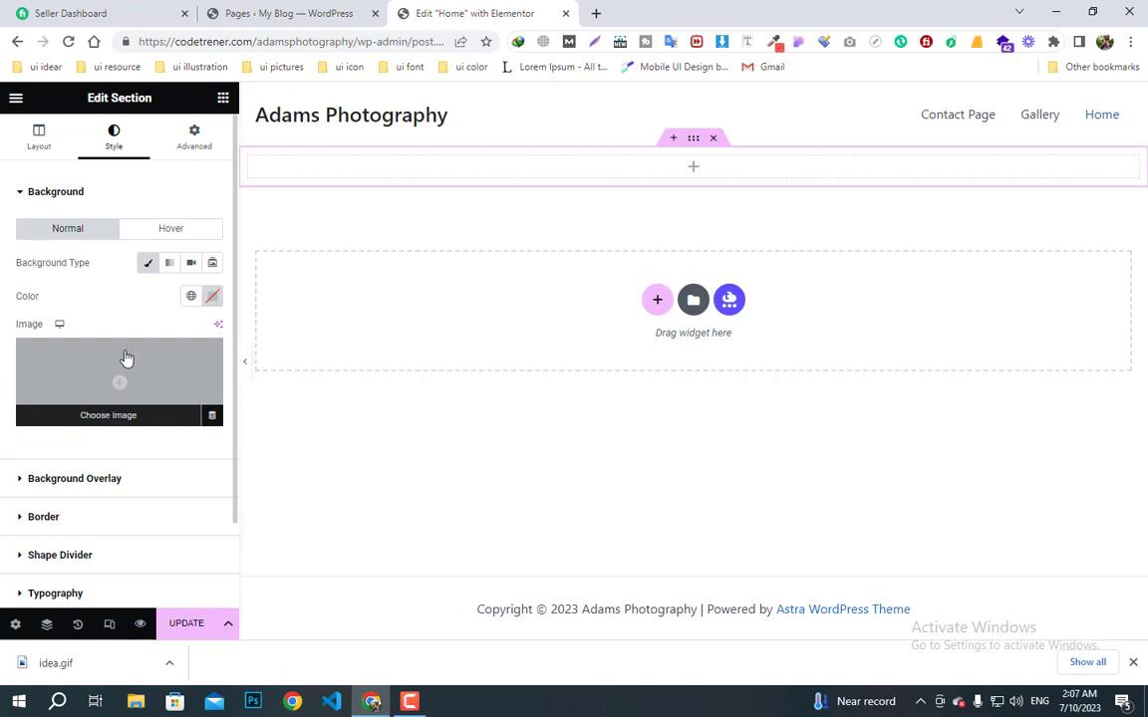
left_click(120, 415)
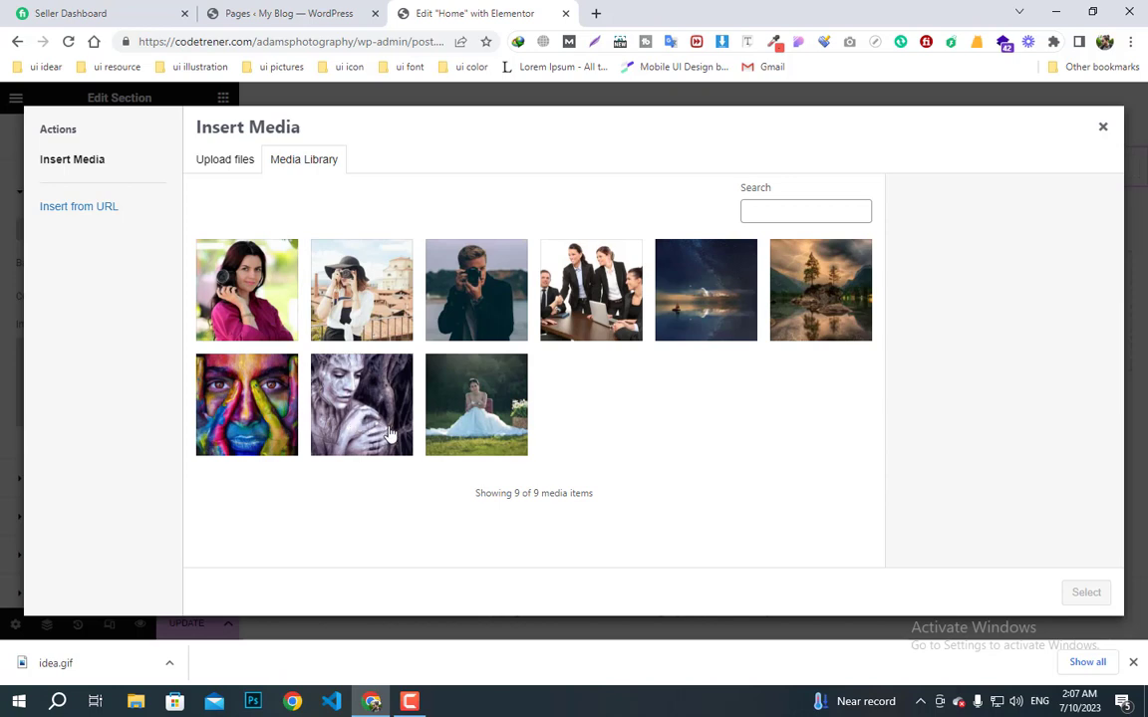
left_click(815, 299)
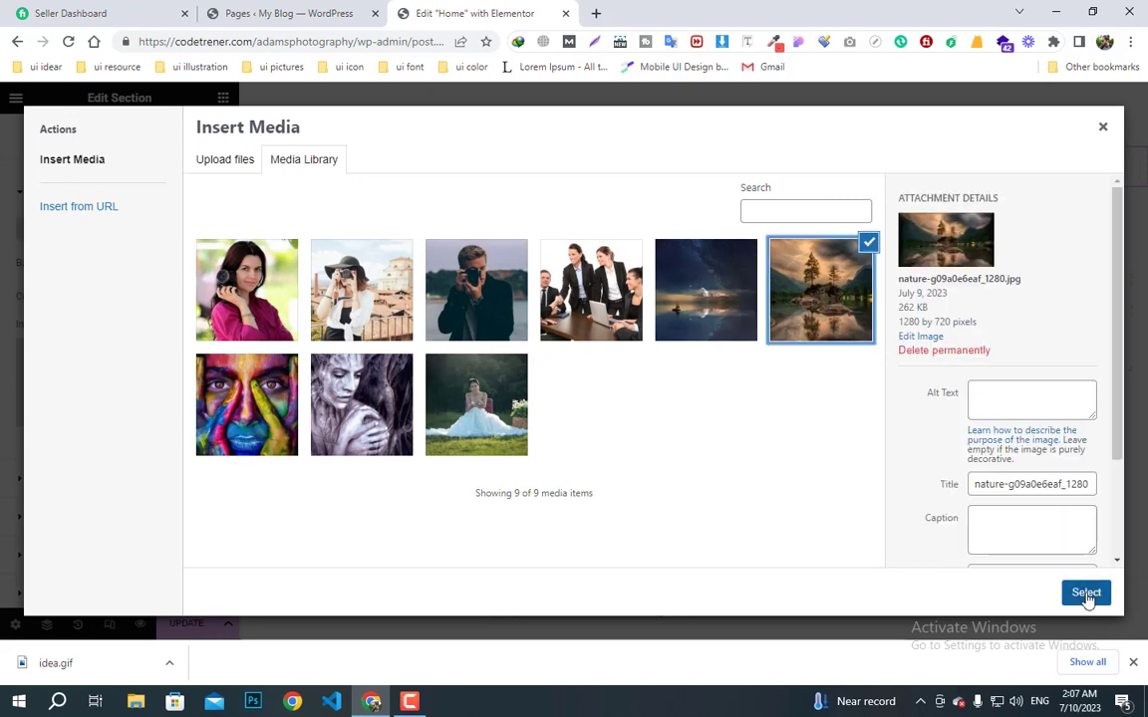
left_click(1086, 593)
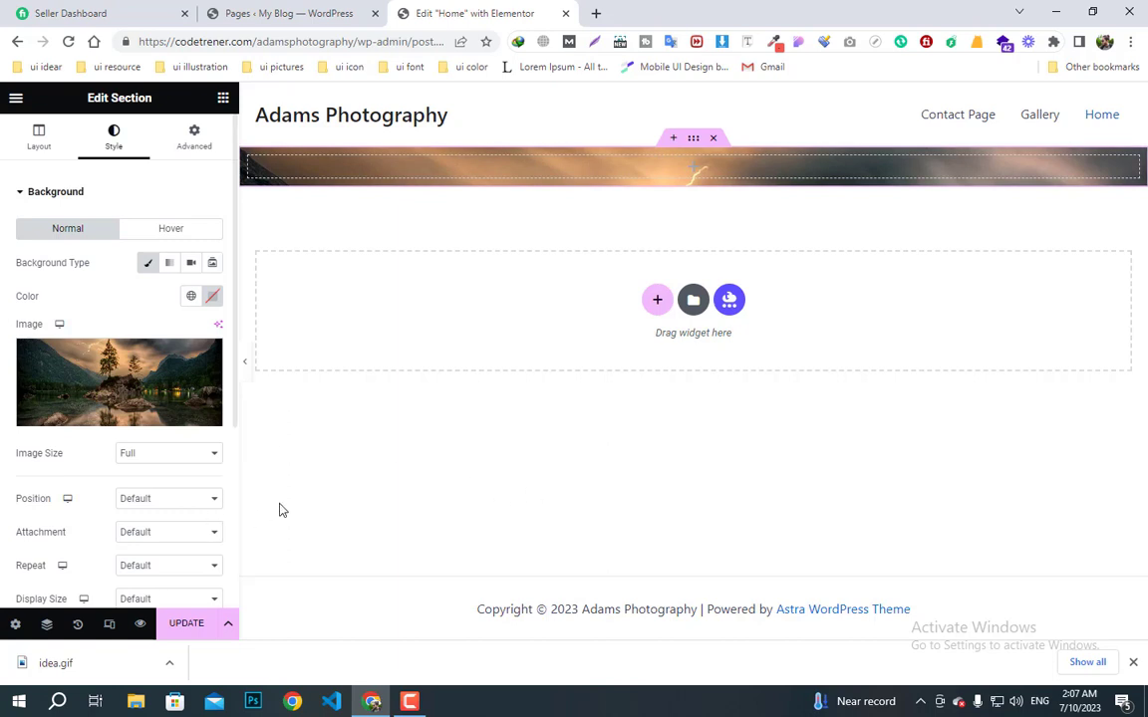
scroll(183, 494, "down", 1)
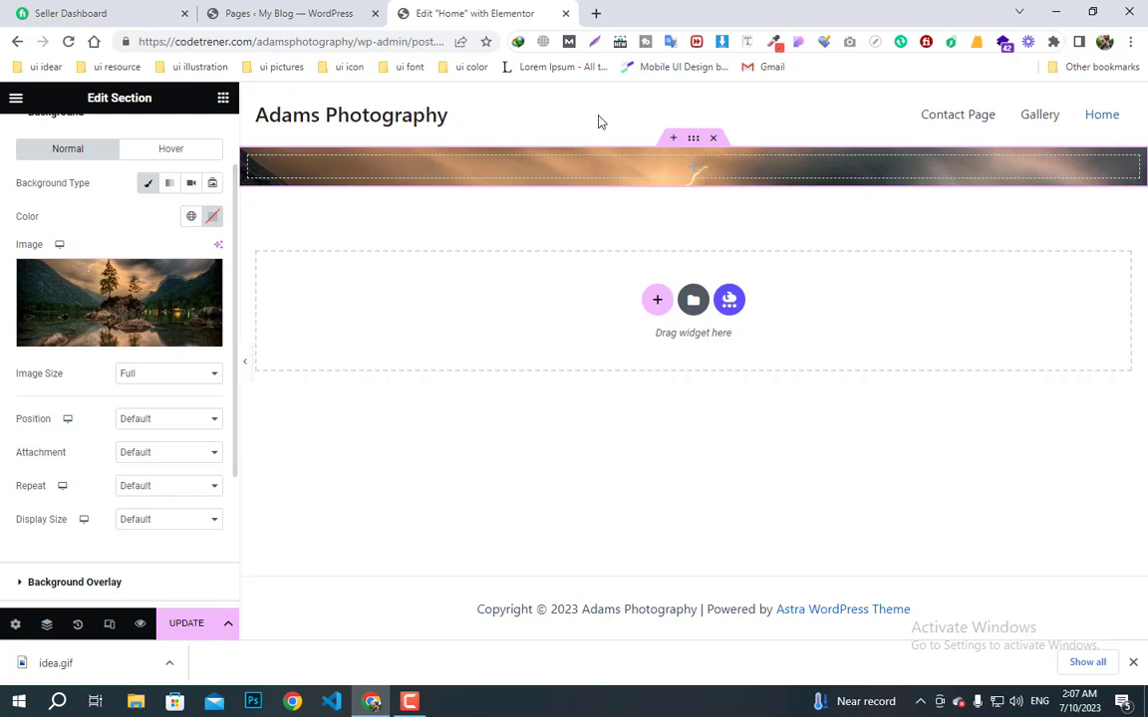
left_click(712, 138)
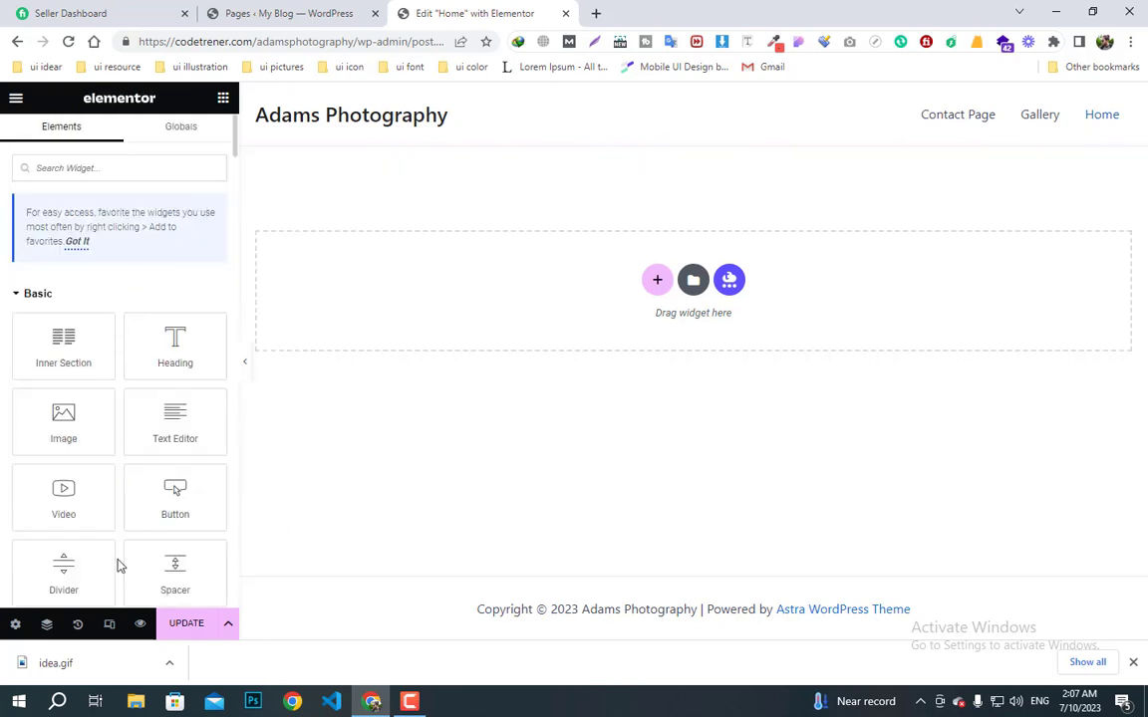
- Permanently delete all nine Media Library images from list view, then return to the Elementor tab
left_click(267, 13)
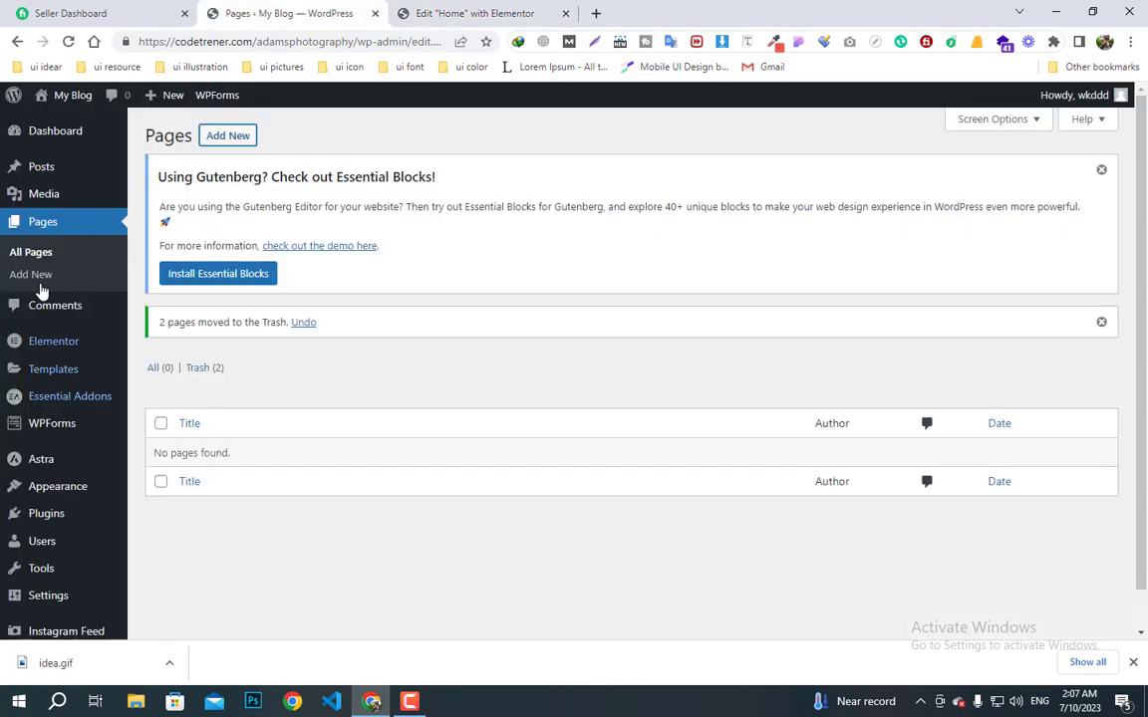
left_click(40, 193)
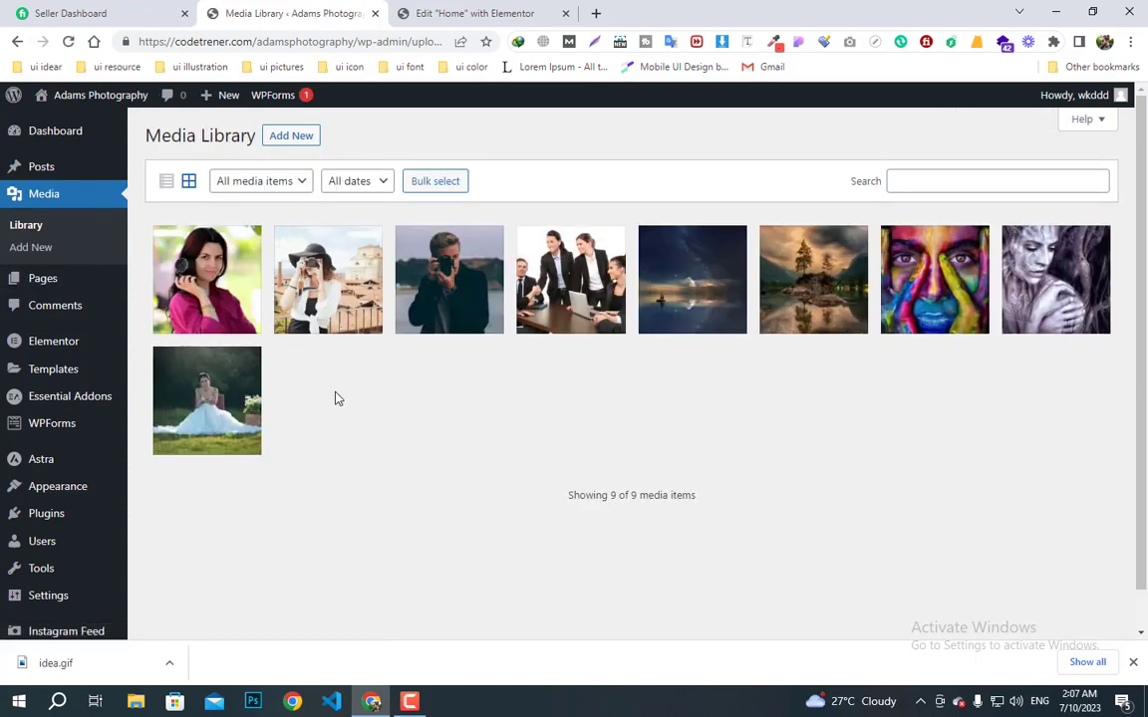
left_click(200, 264)
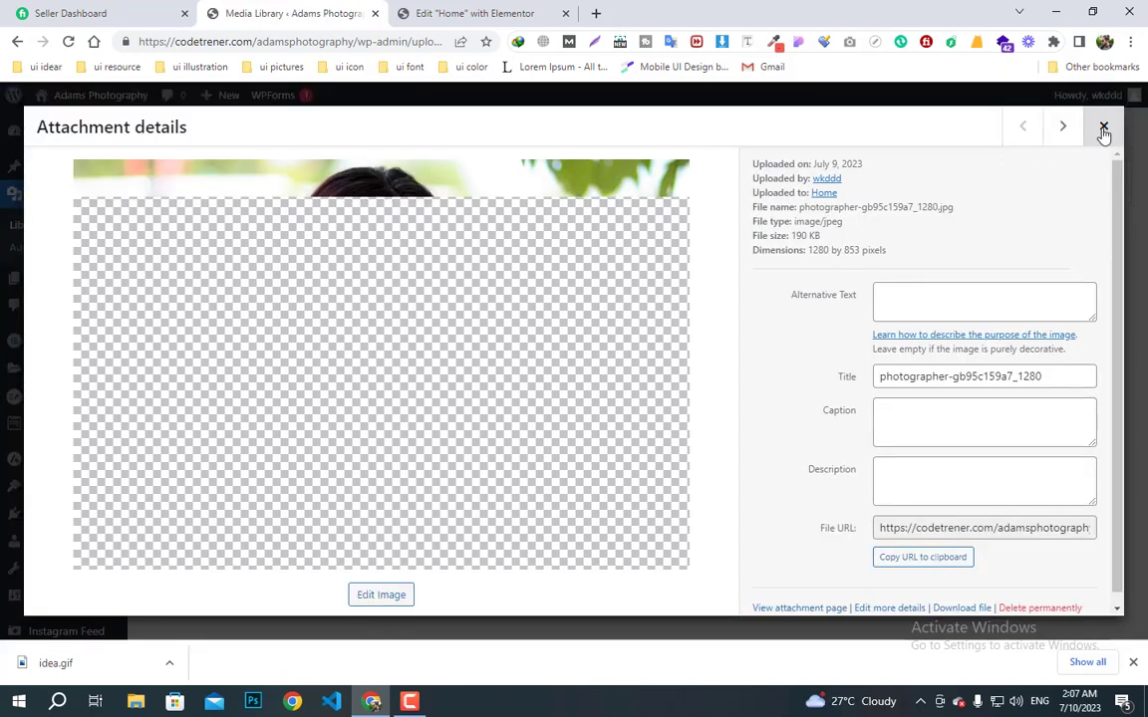
left_click(1103, 127)
left_click(166, 181)
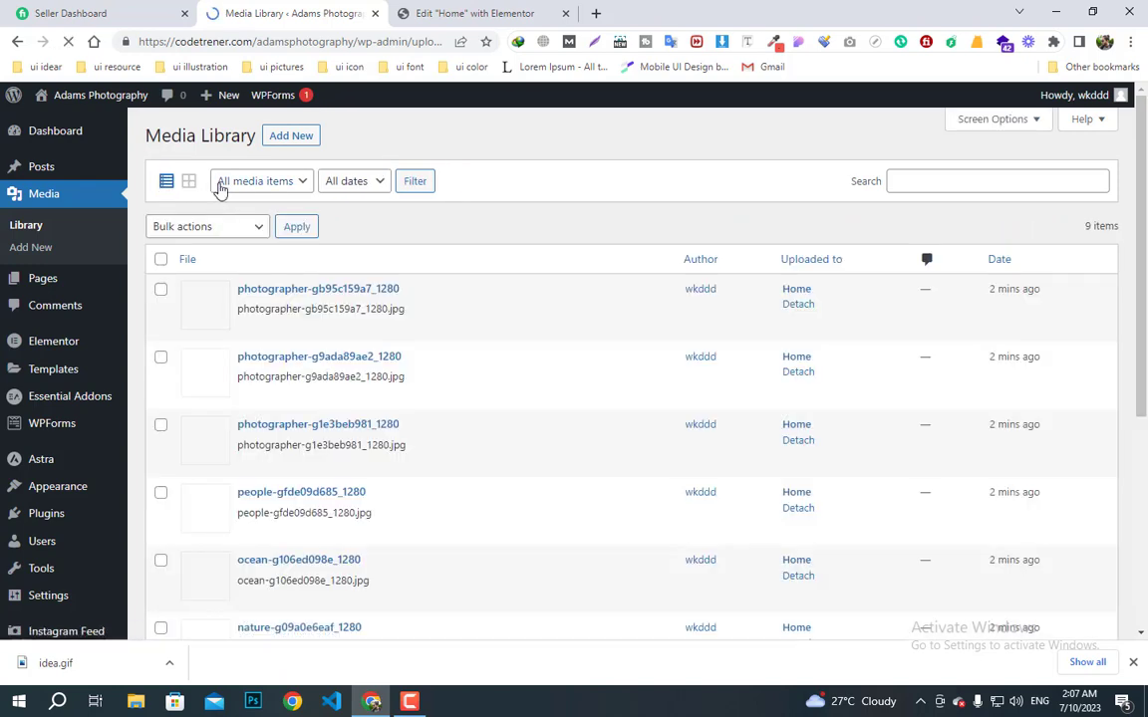
left_click(161, 259)
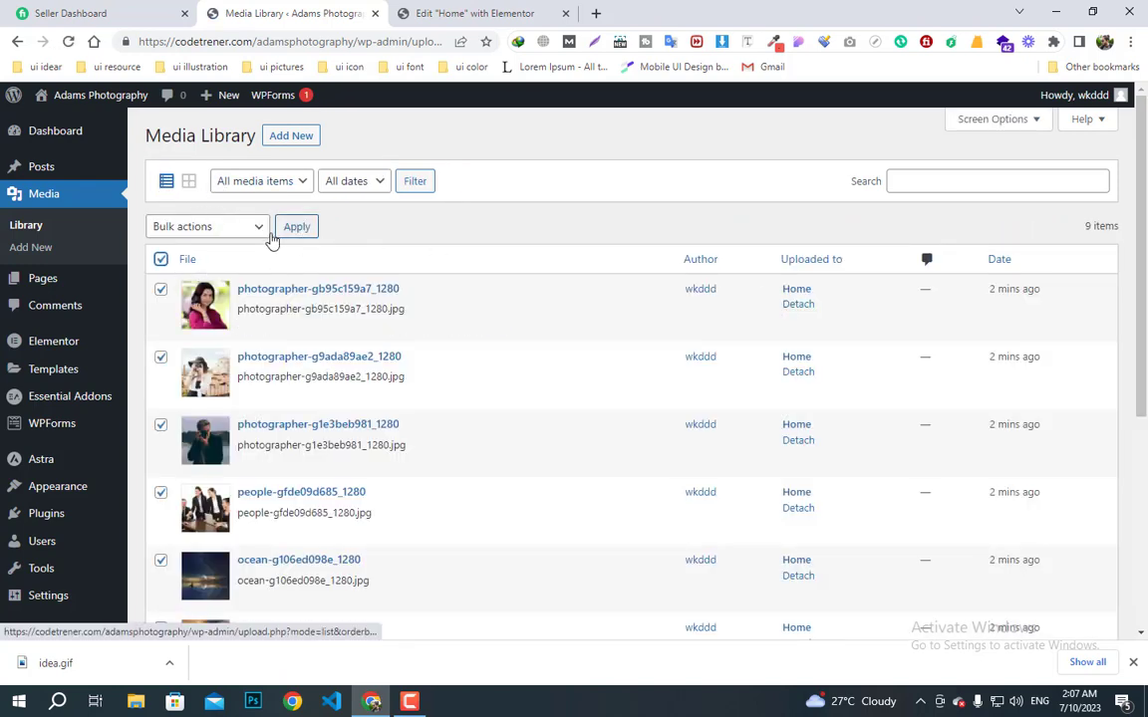
left_click(204, 227)
left_click(214, 261)
left_click(296, 230)
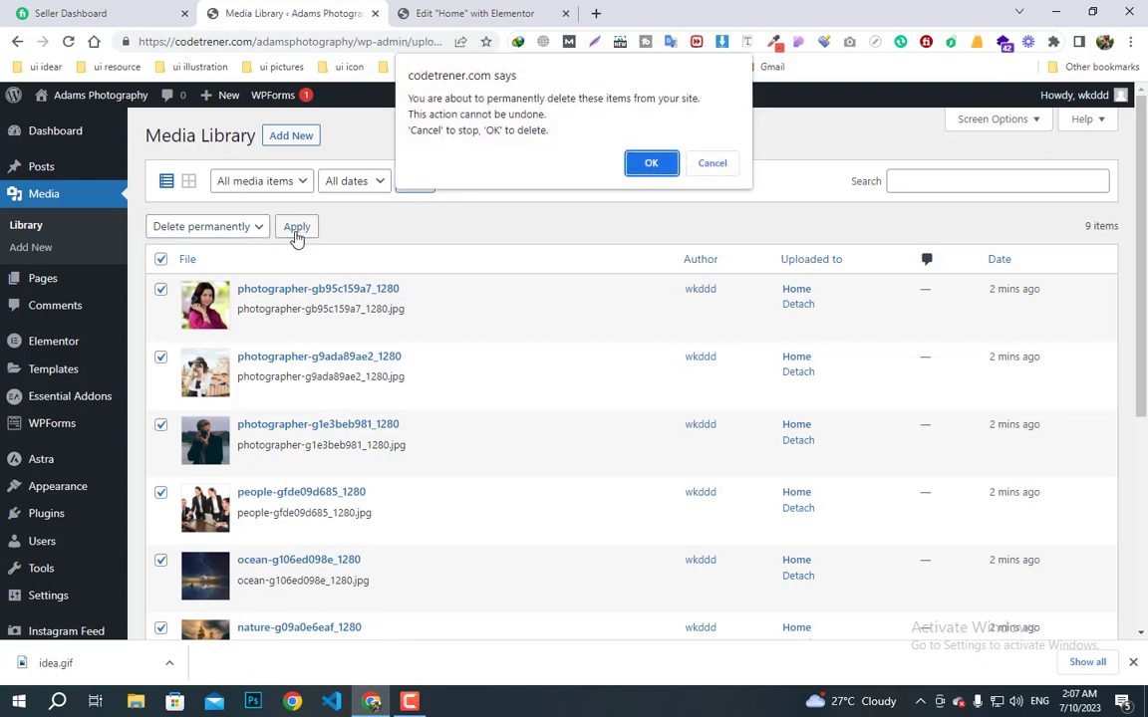
left_click(646, 163)
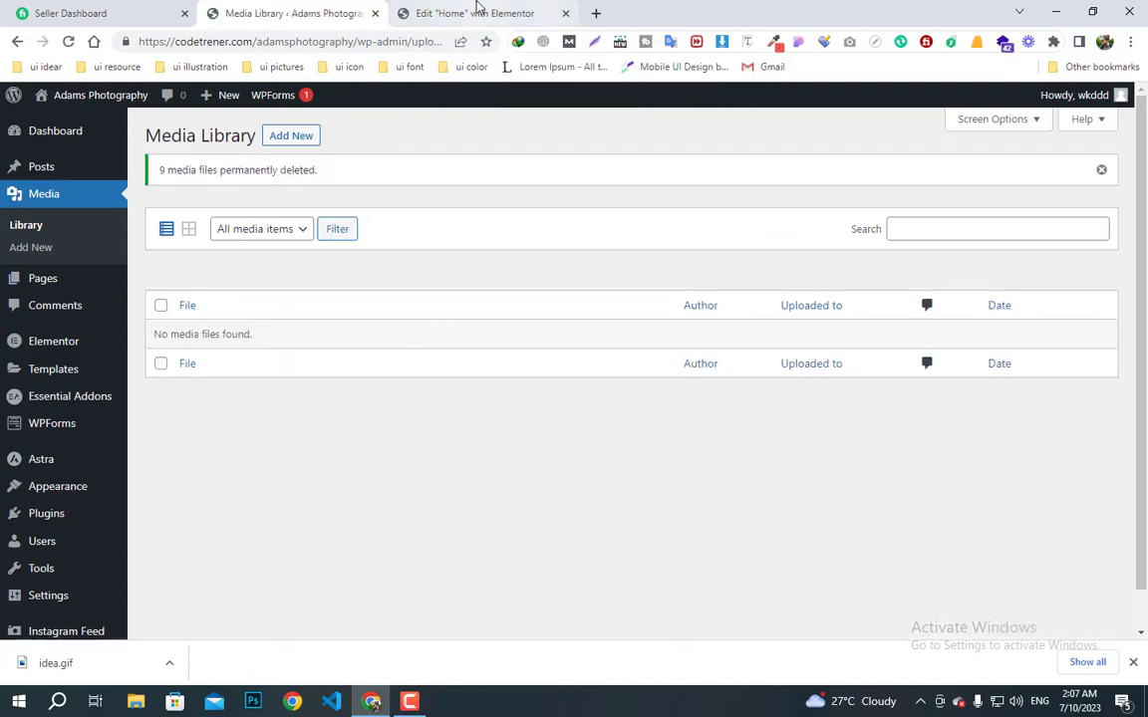
left_click(476, 12)
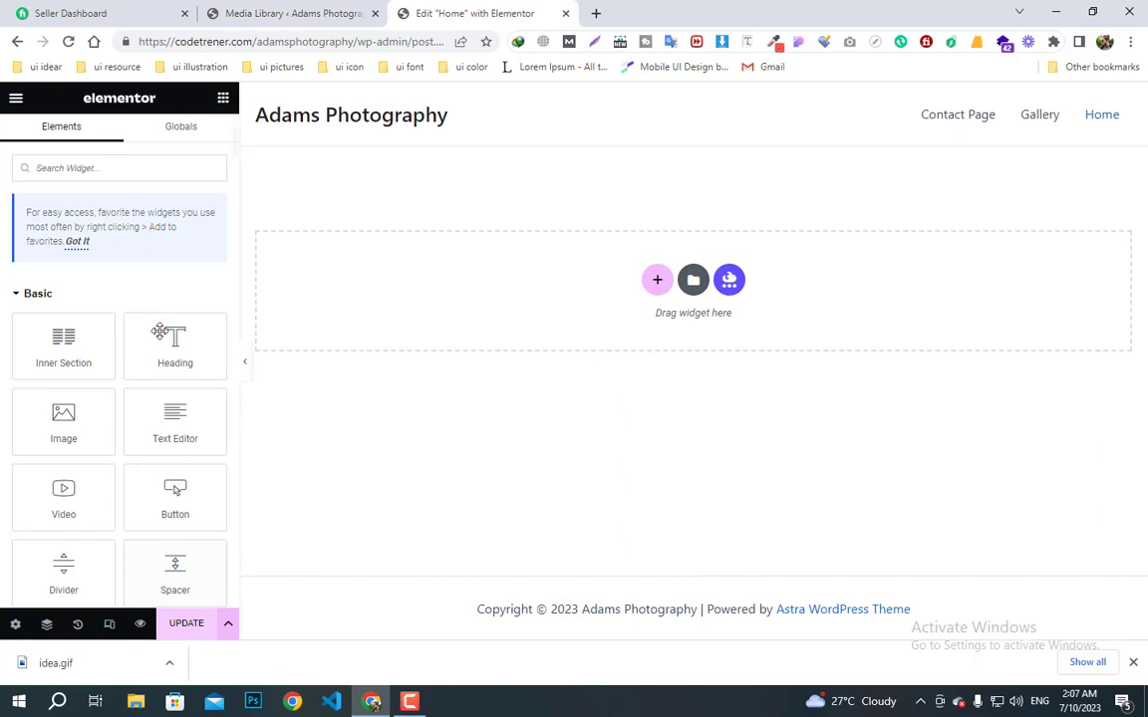
- Reload the Elementor editor and add a one-column section via + Add Section
left_click(67, 42)
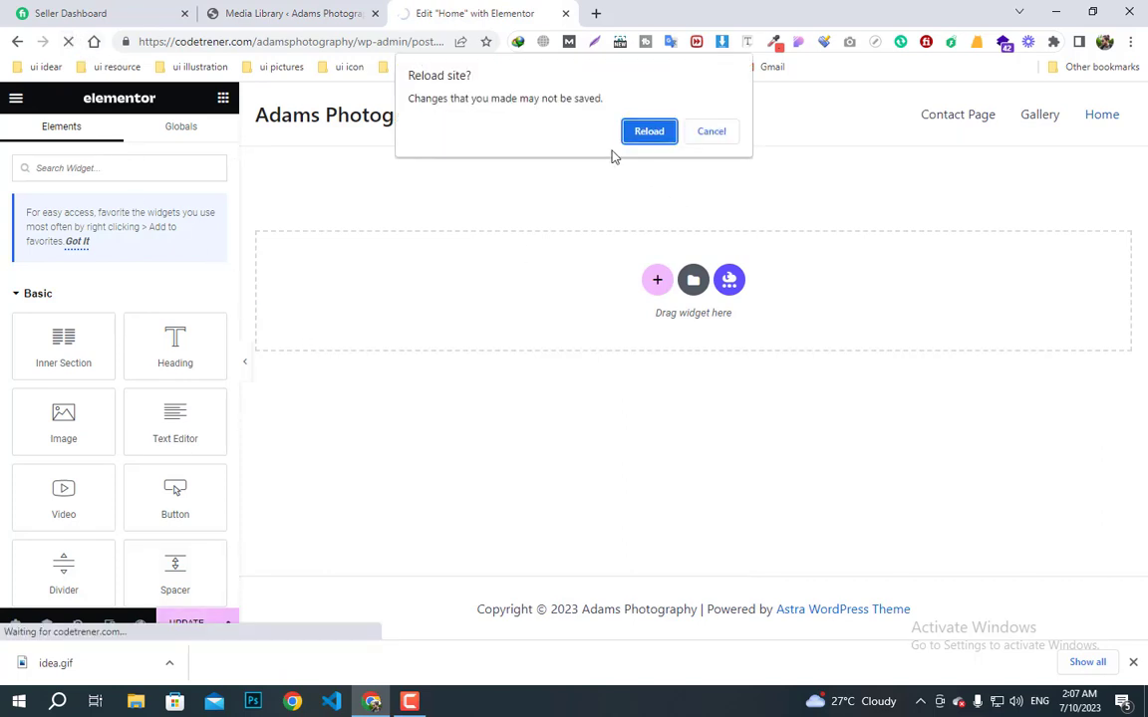
left_click(646, 131)
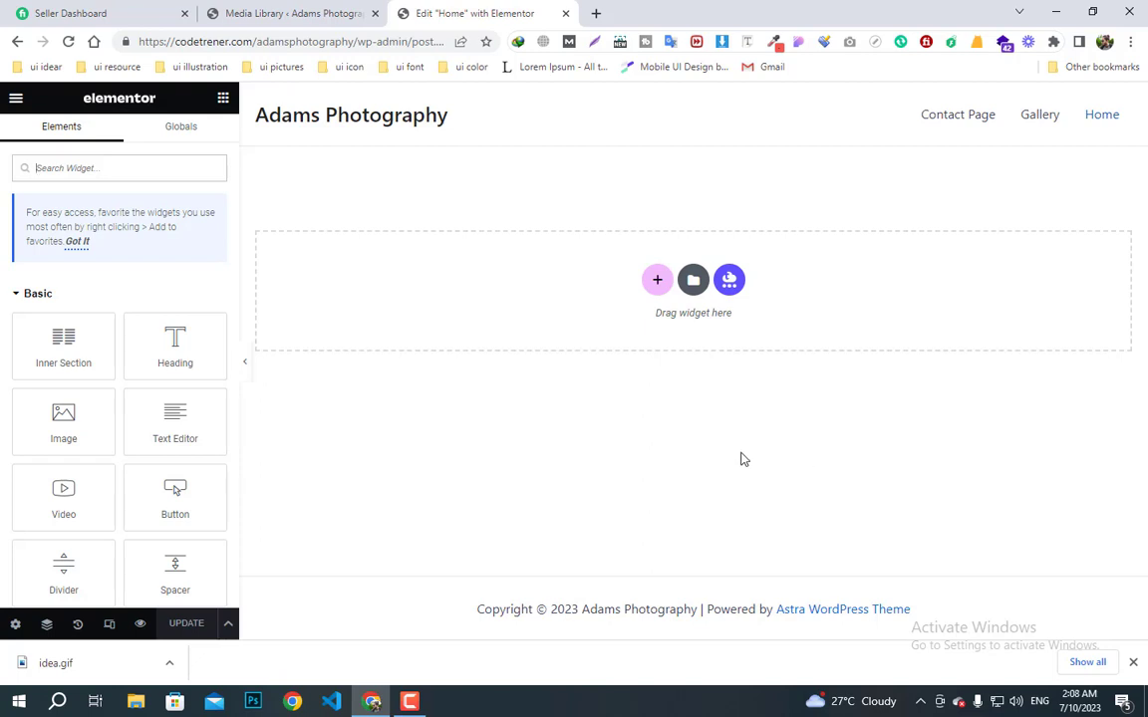
left_click(657, 282)
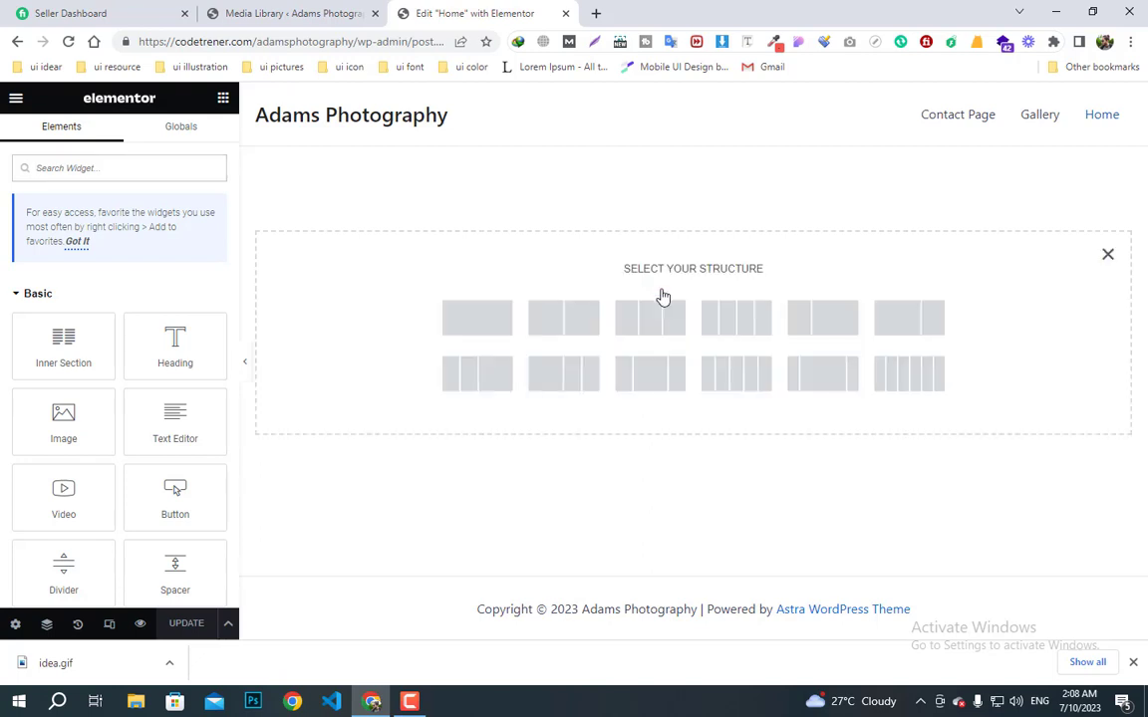
left_click(479, 317)
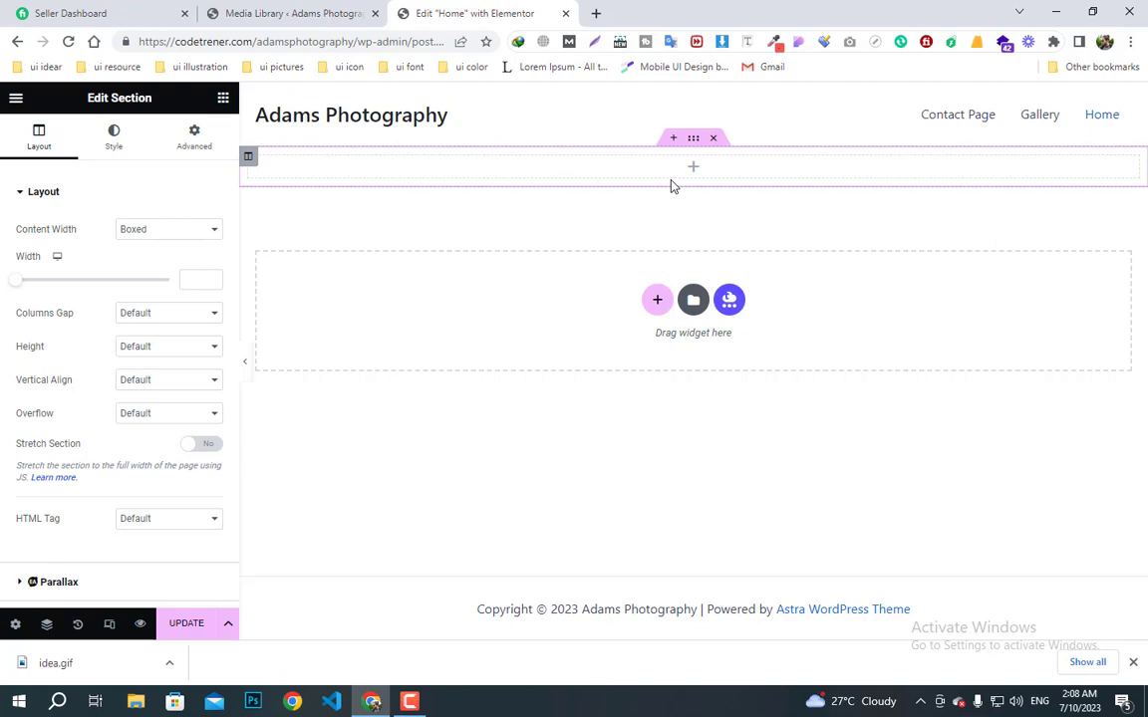
- Switch the section's Style background to Classic and open the image chooser
left_click(113, 137)
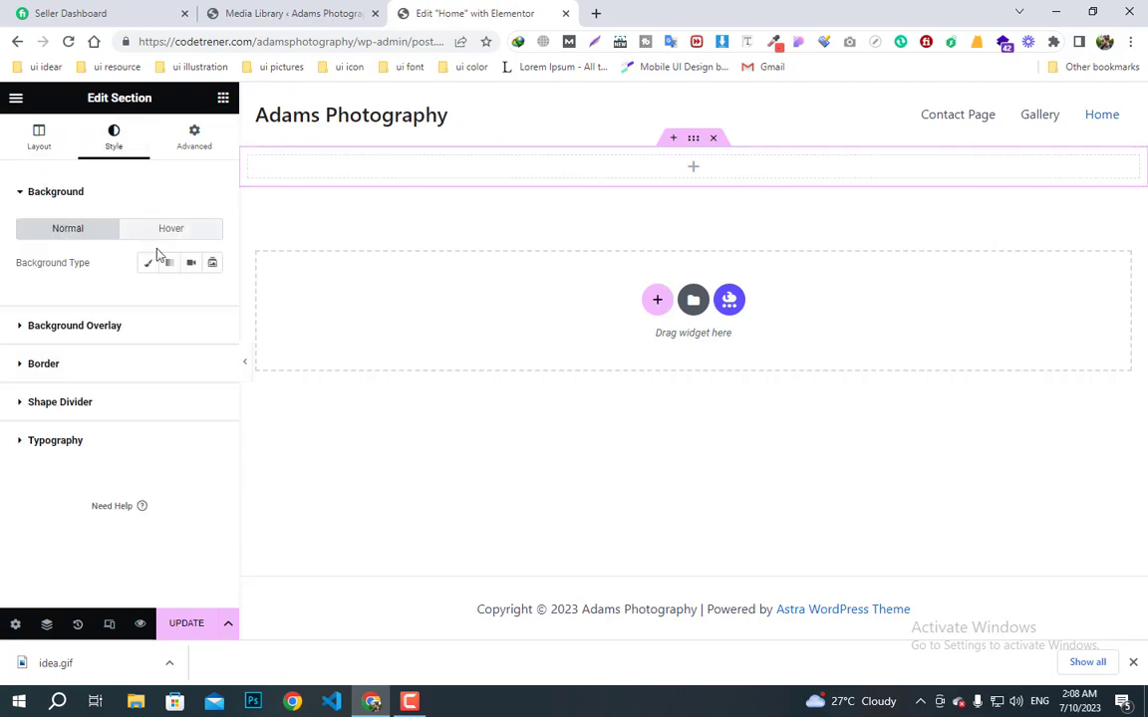
left_click(149, 267)
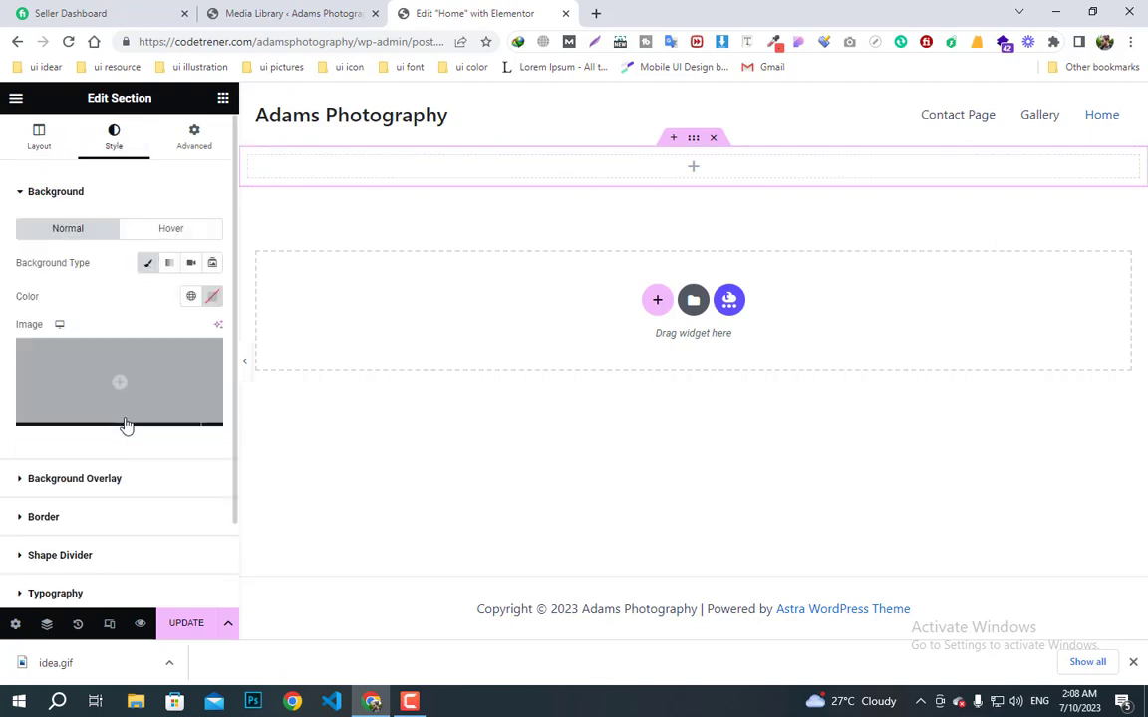
mouse_move(115, 423)
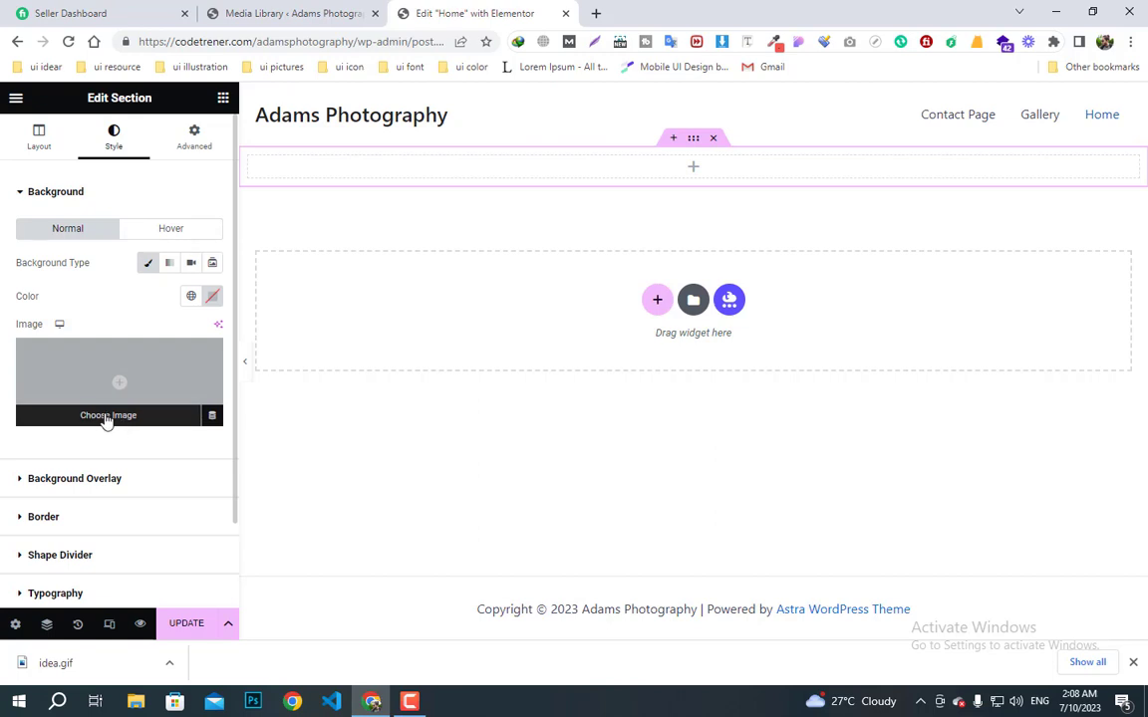
left_click(106, 418)
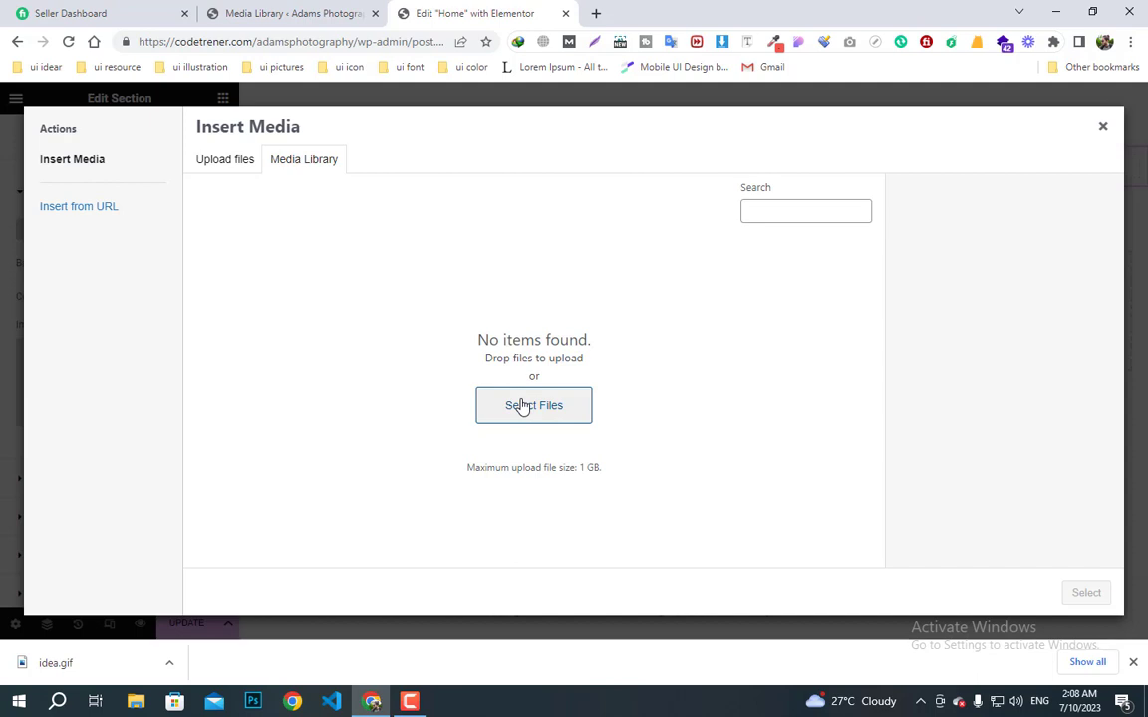
- Upload the nine photography-folder photos and apply the mountain lake photo as the background
left_click(541, 414)
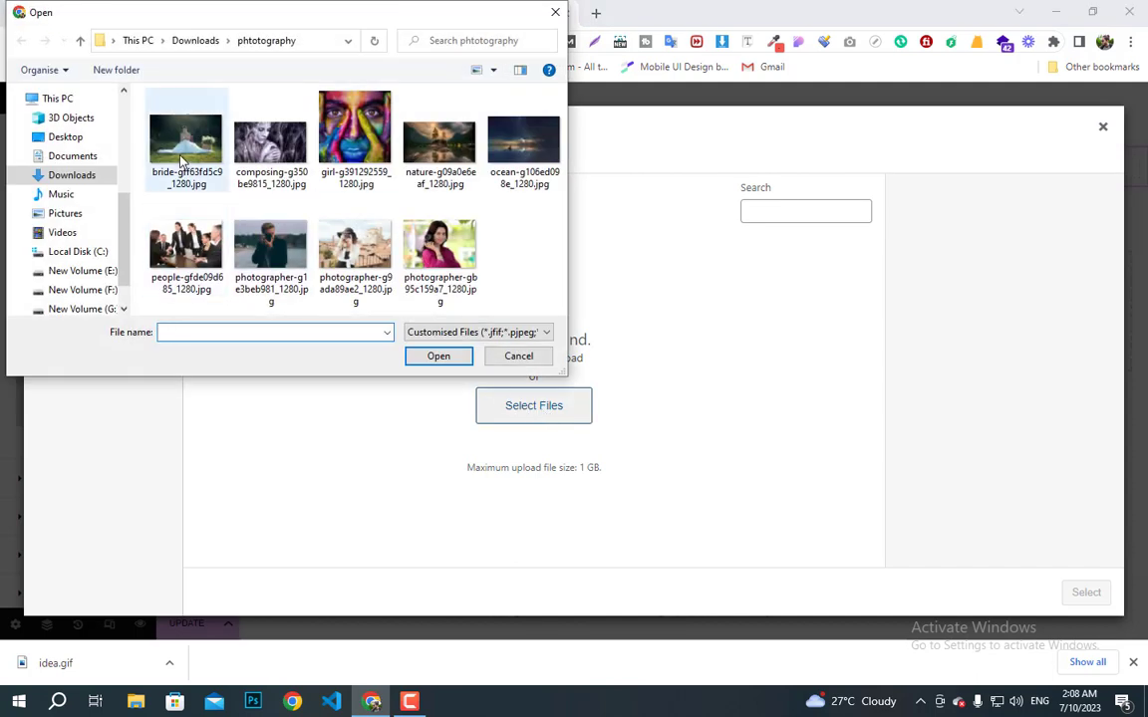
left_click(444, 261)
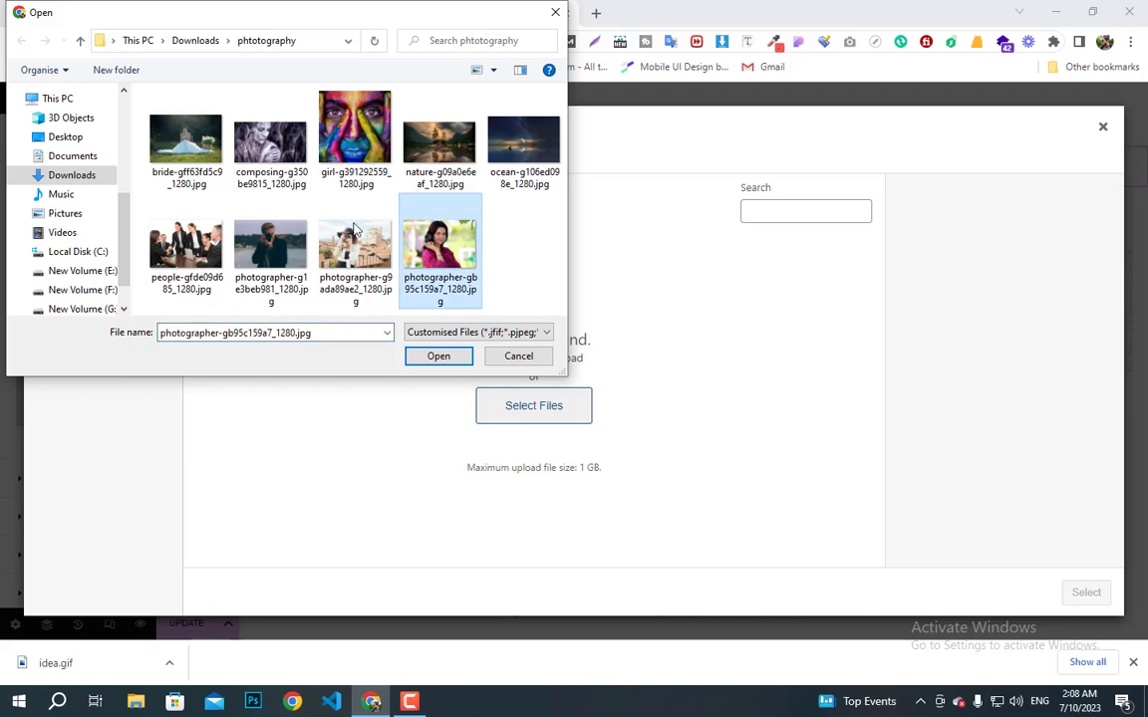
left_click(186, 138, "shift")
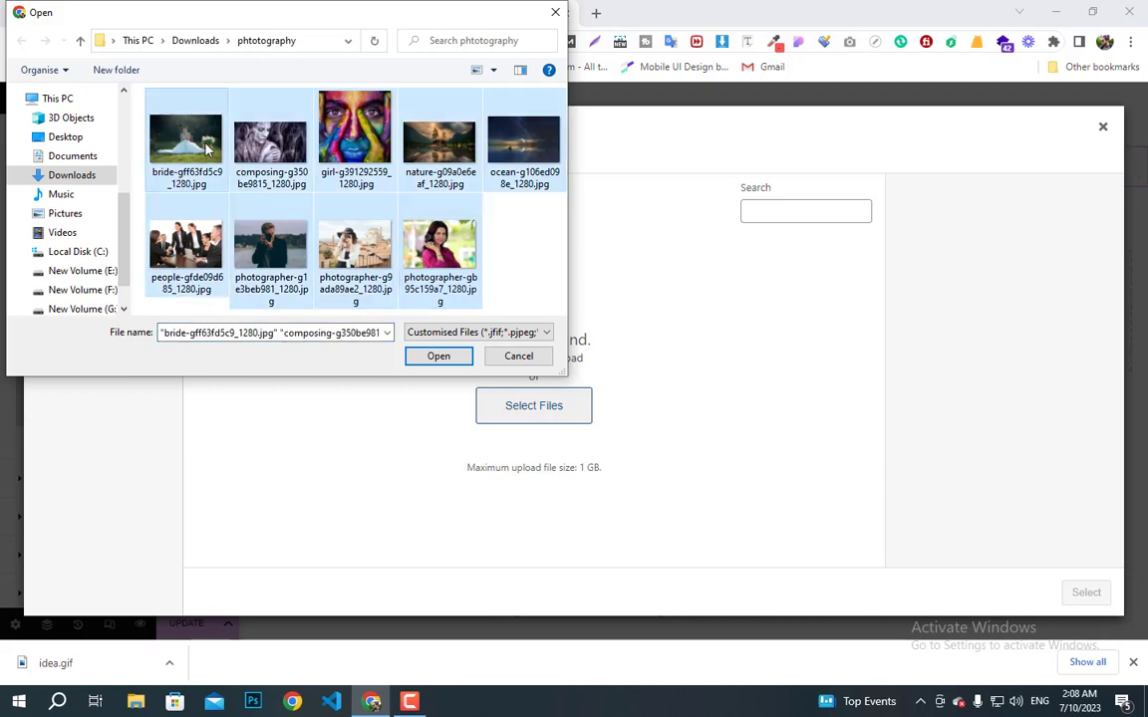
left_click(439, 357)
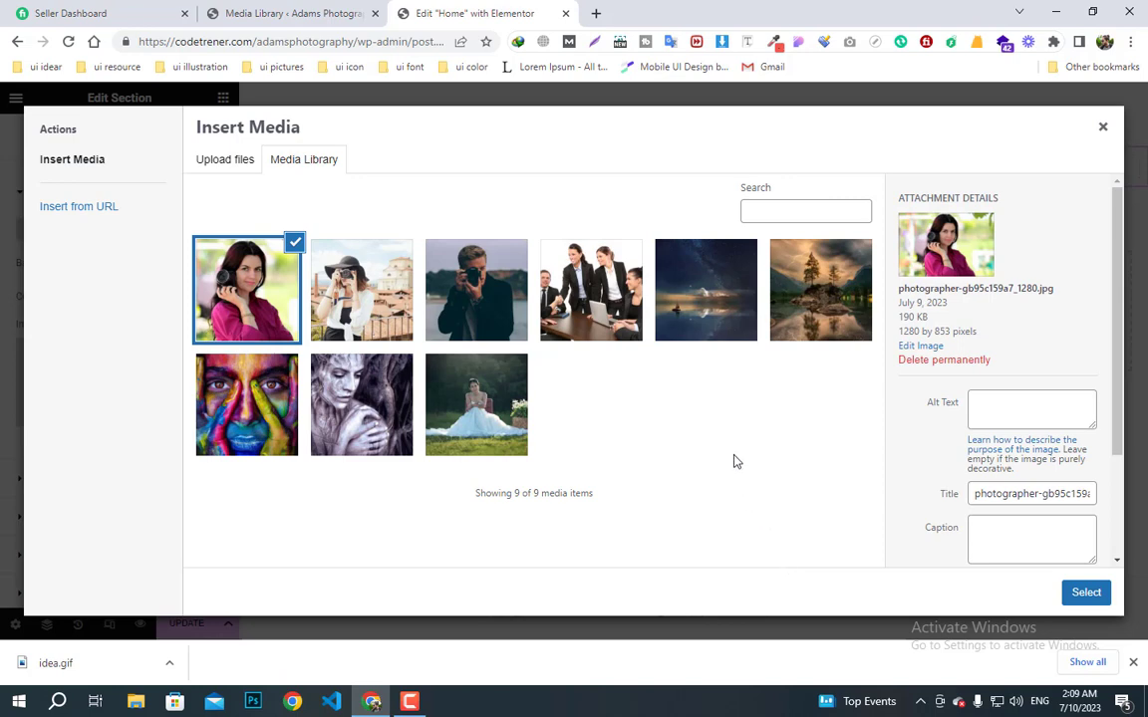
left_click(815, 317)
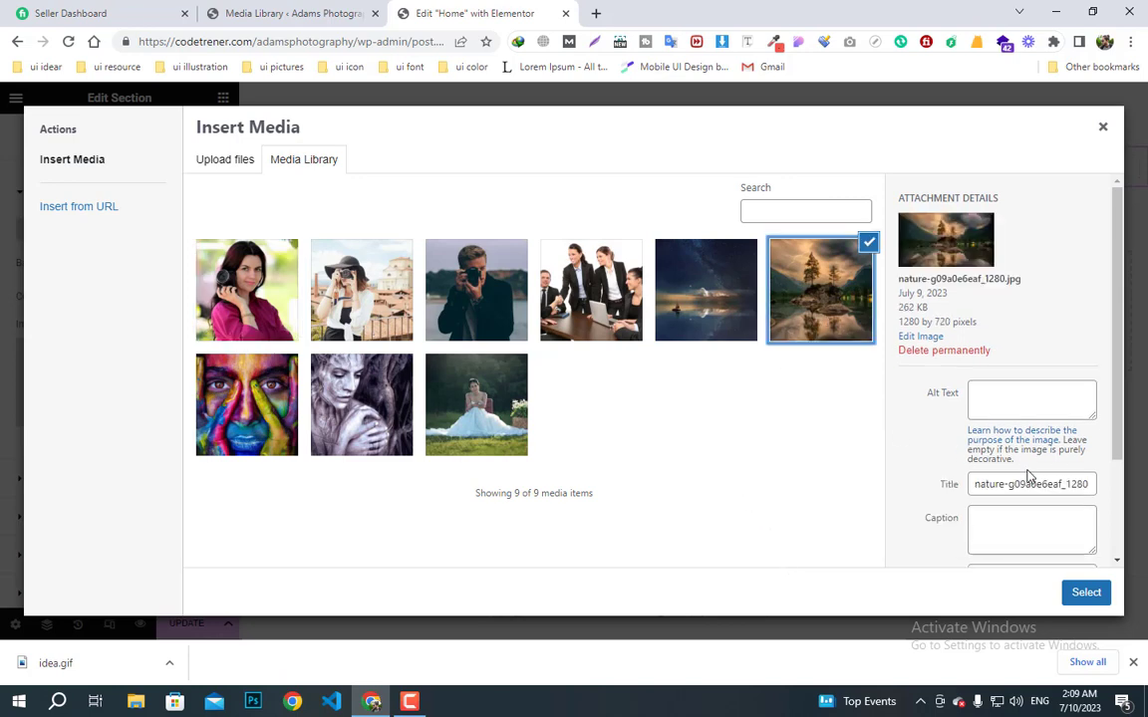
left_click(1086, 594)
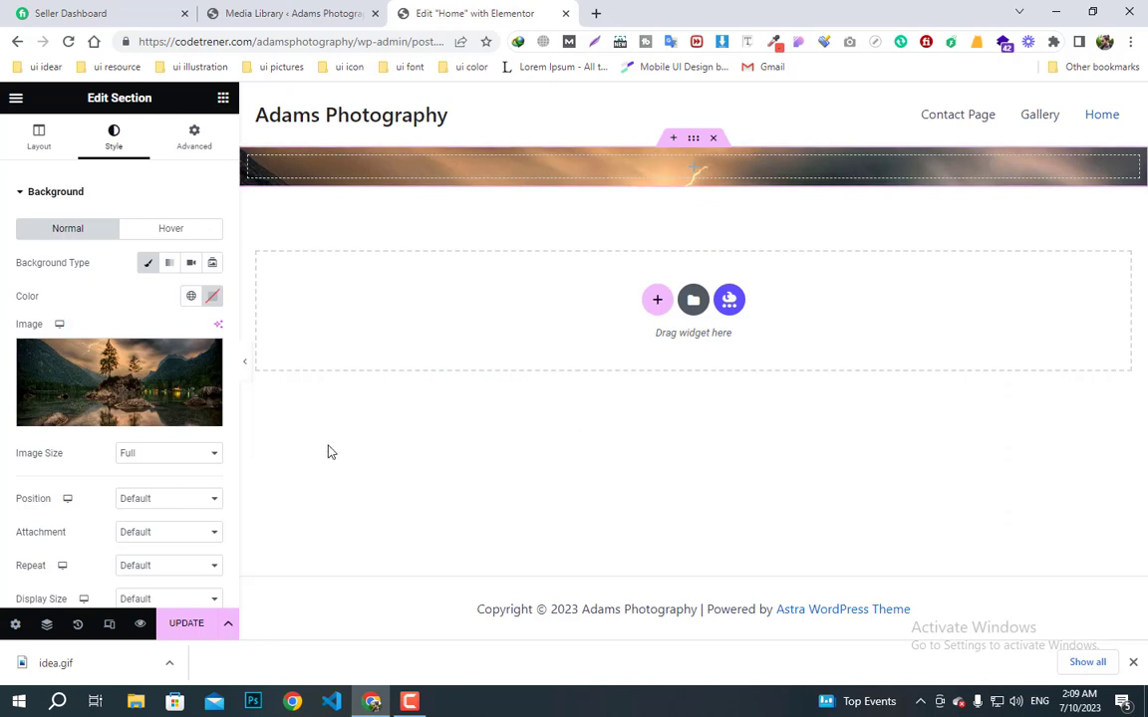
- Keep image size Full and set the background to Center Center, Scroll, No-repeat and Cover
scroll(138, 452, "down", 1)
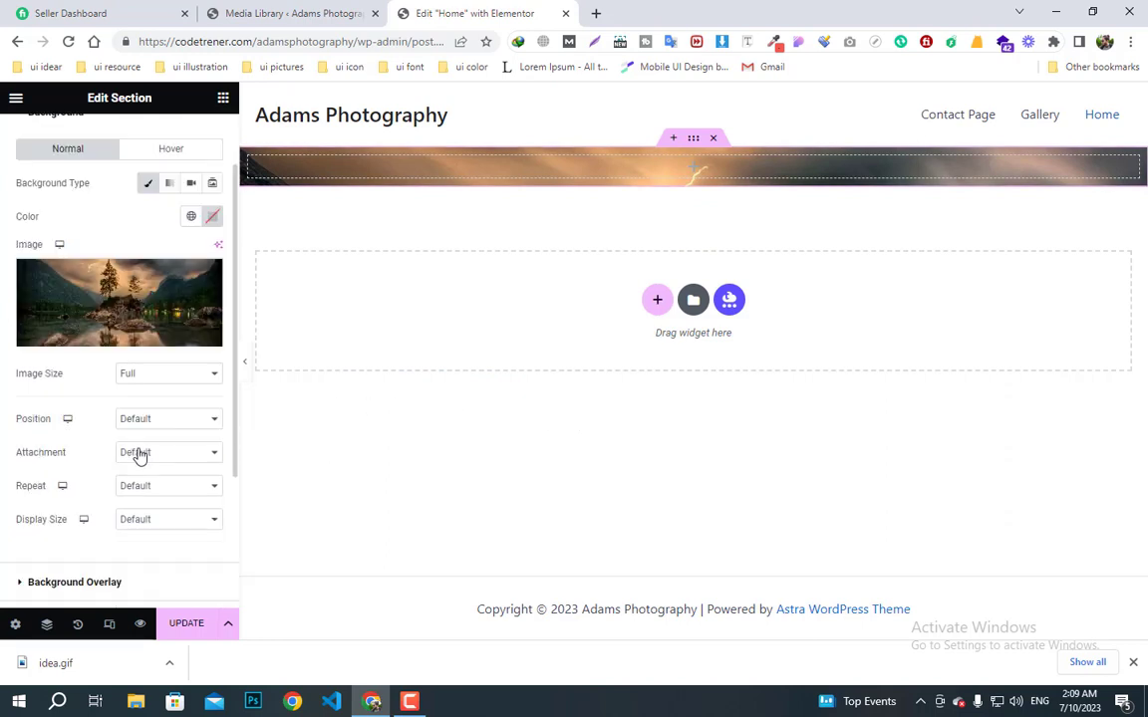
left_click(153, 383)
left_click(153, 383)
left_click(156, 422)
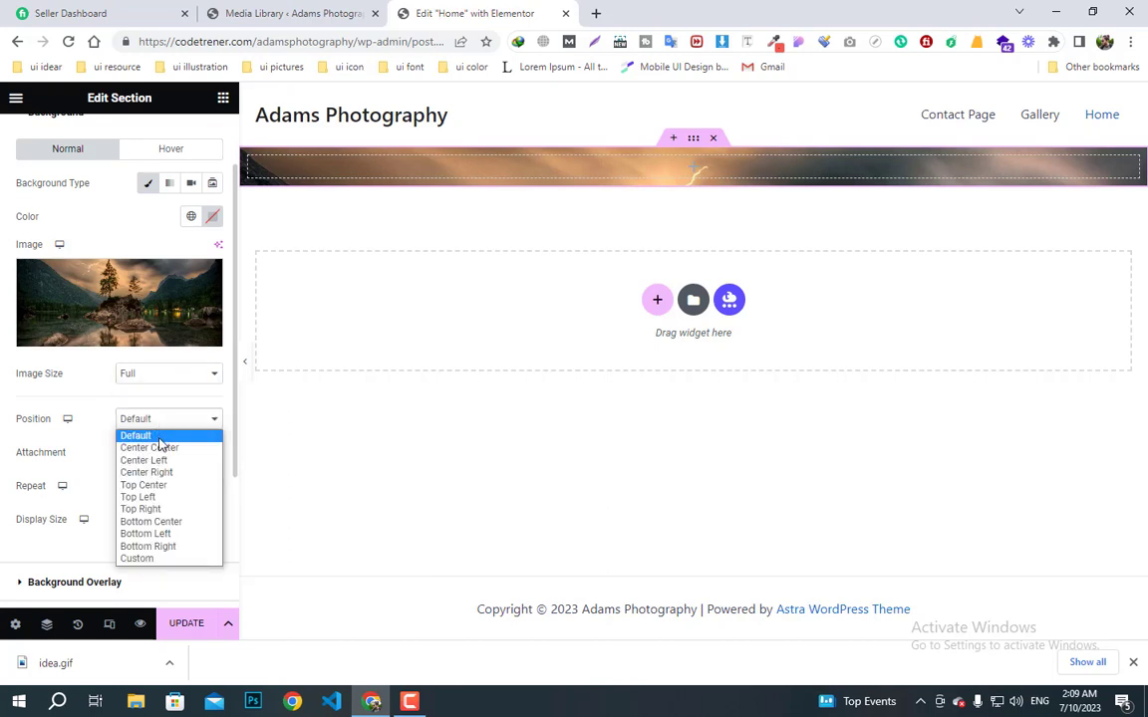
left_click(160, 449)
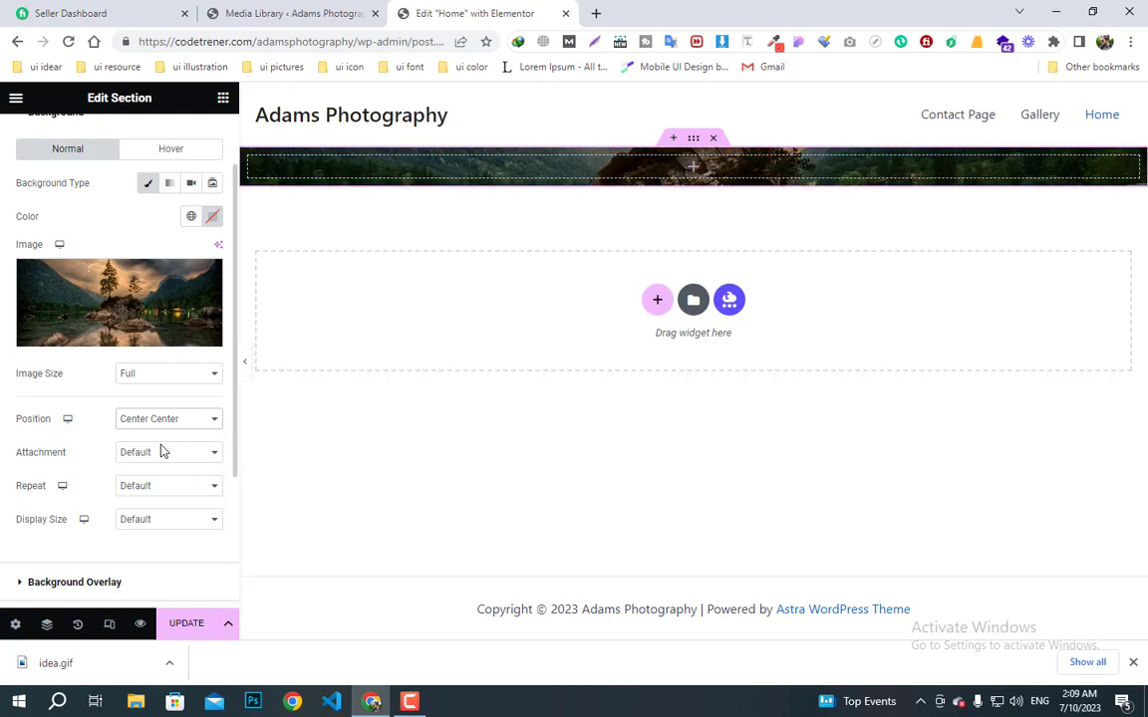
left_click(162, 452)
left_click(162, 483)
left_click(157, 489)
left_click(160, 515)
left_click(166, 519)
left_click(161, 562)
scroll(131, 523, "down", 1)
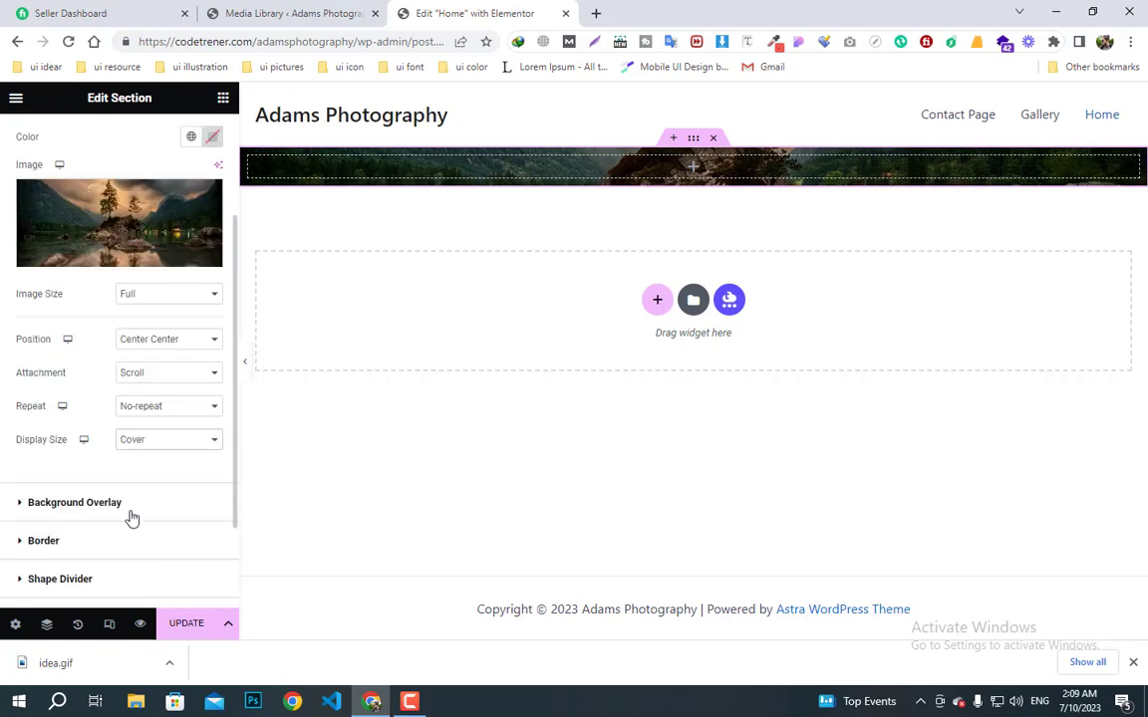
scroll(131, 478, "up", 2)
- Give the section a 600 px minimum height, leaving column position at Middle
left_click(37, 131)
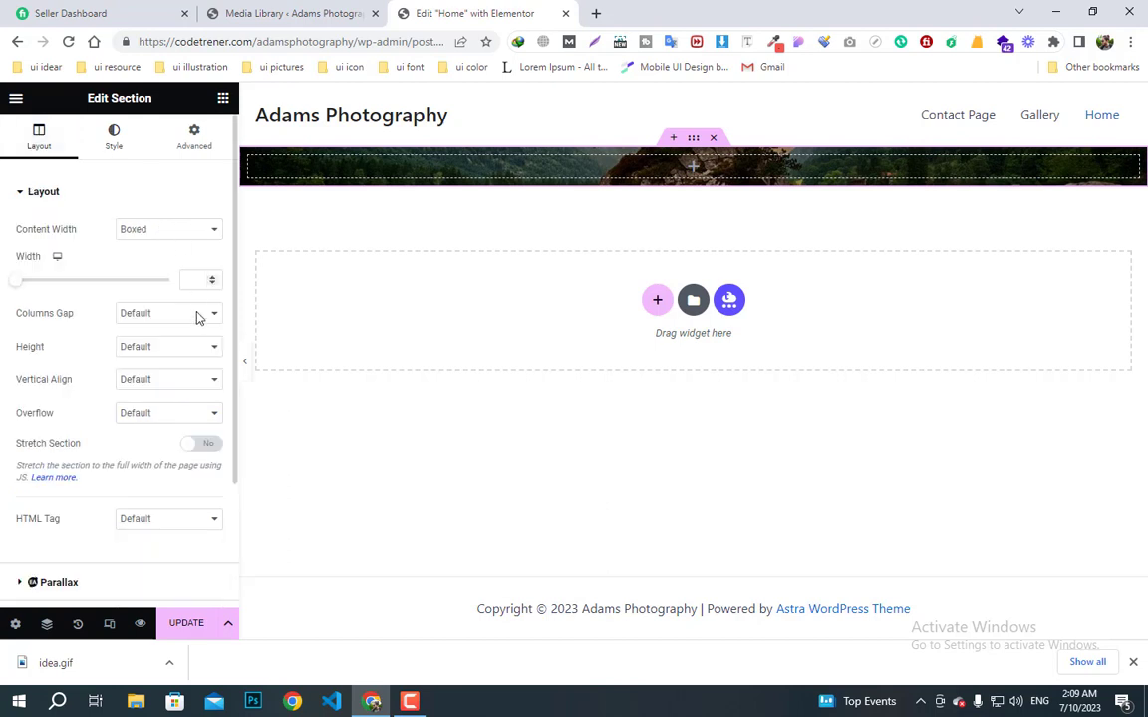
left_click(164, 348)
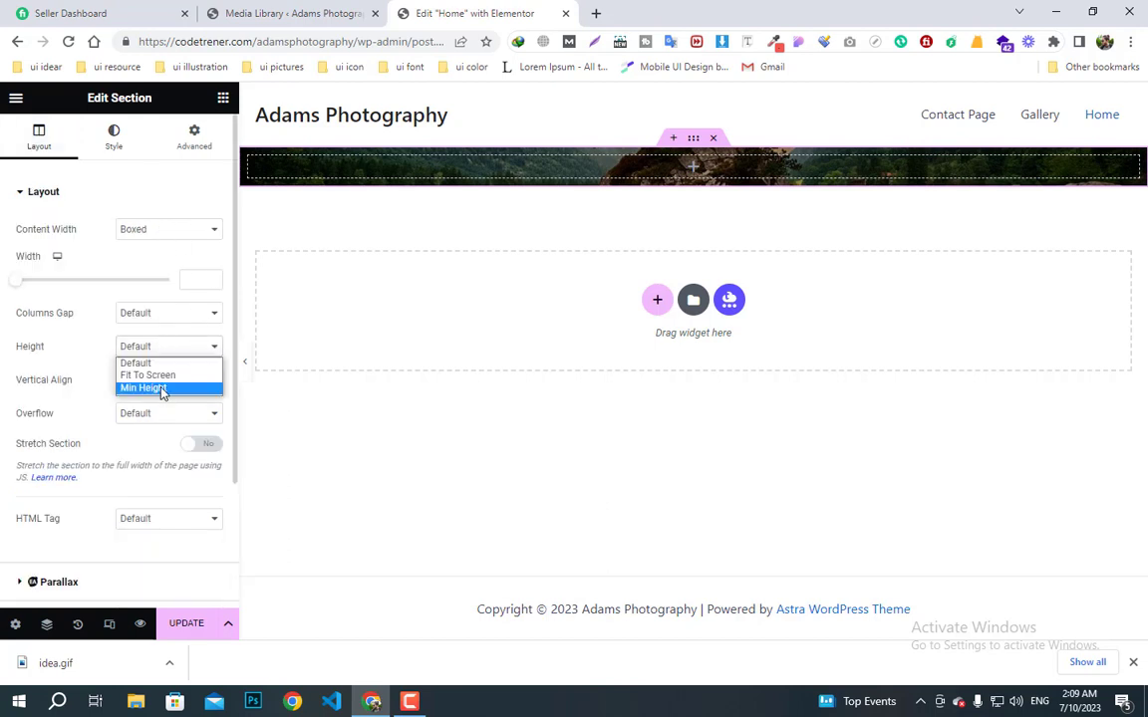
left_click(162, 389)
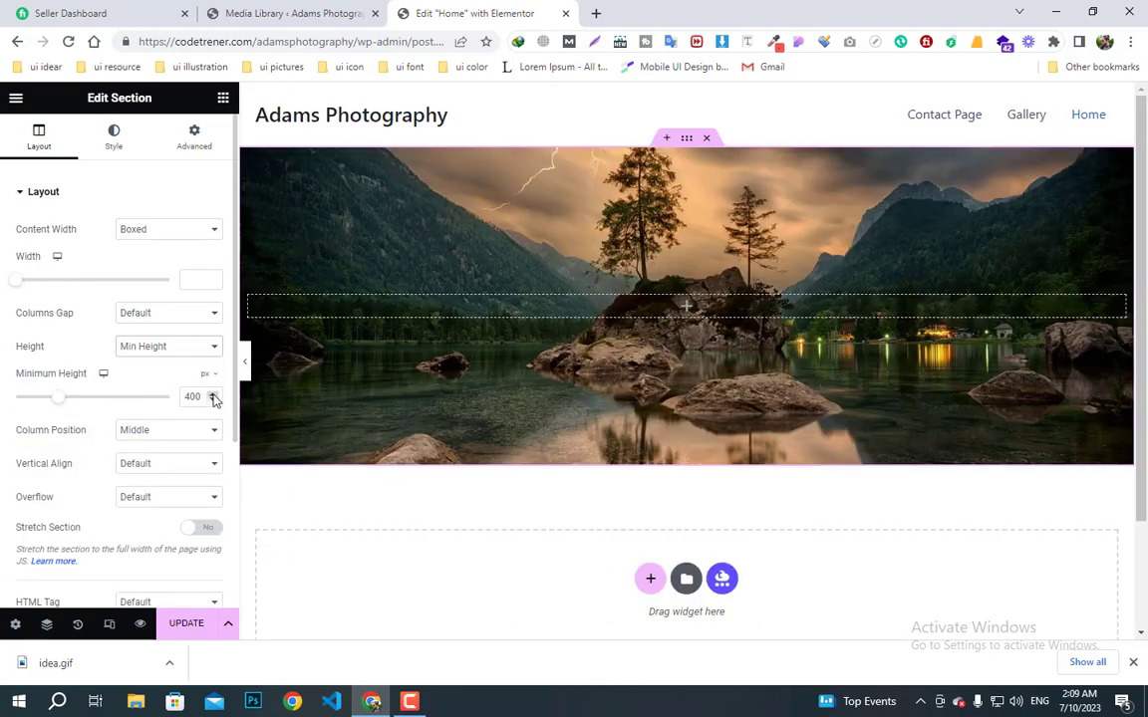
left_click_drag(207, 398, 165, 397)
type("800")
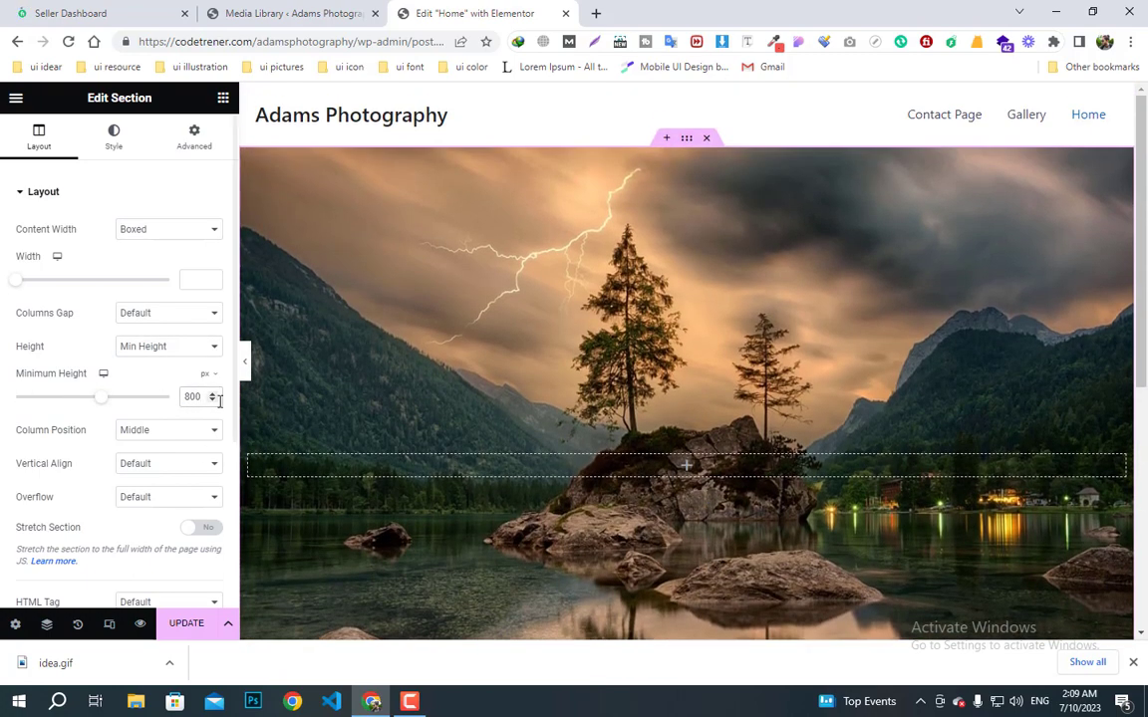
left_click(214, 402)
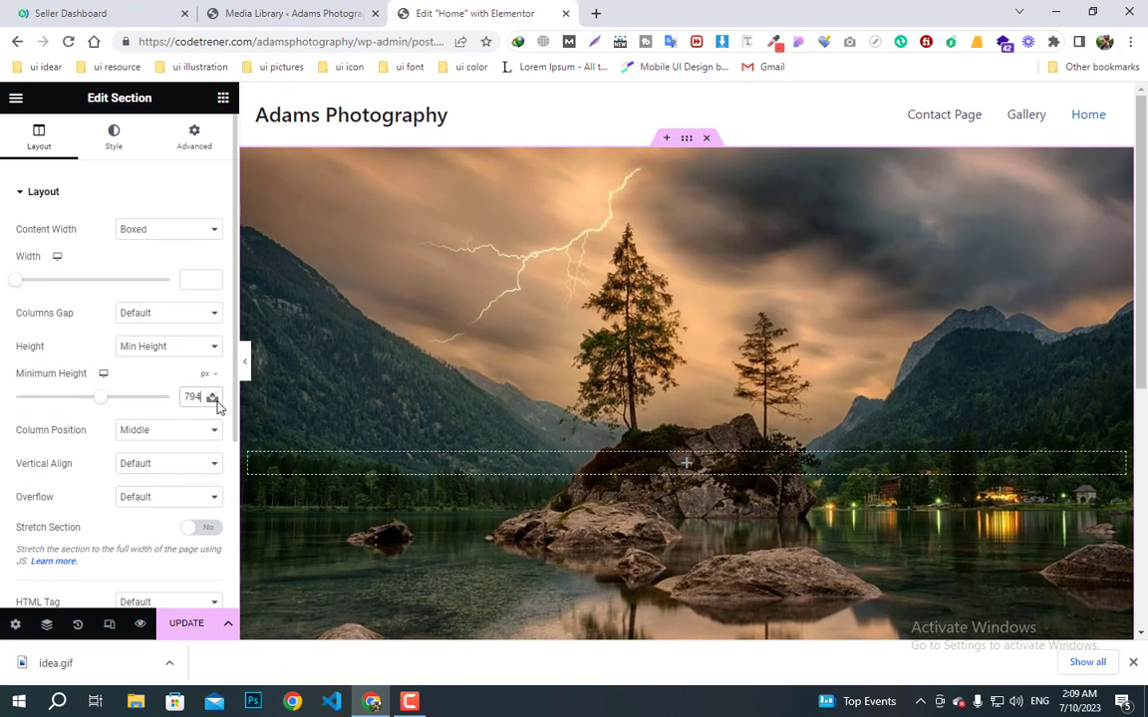
left_click_drag(215, 401, 149, 396)
type("600")
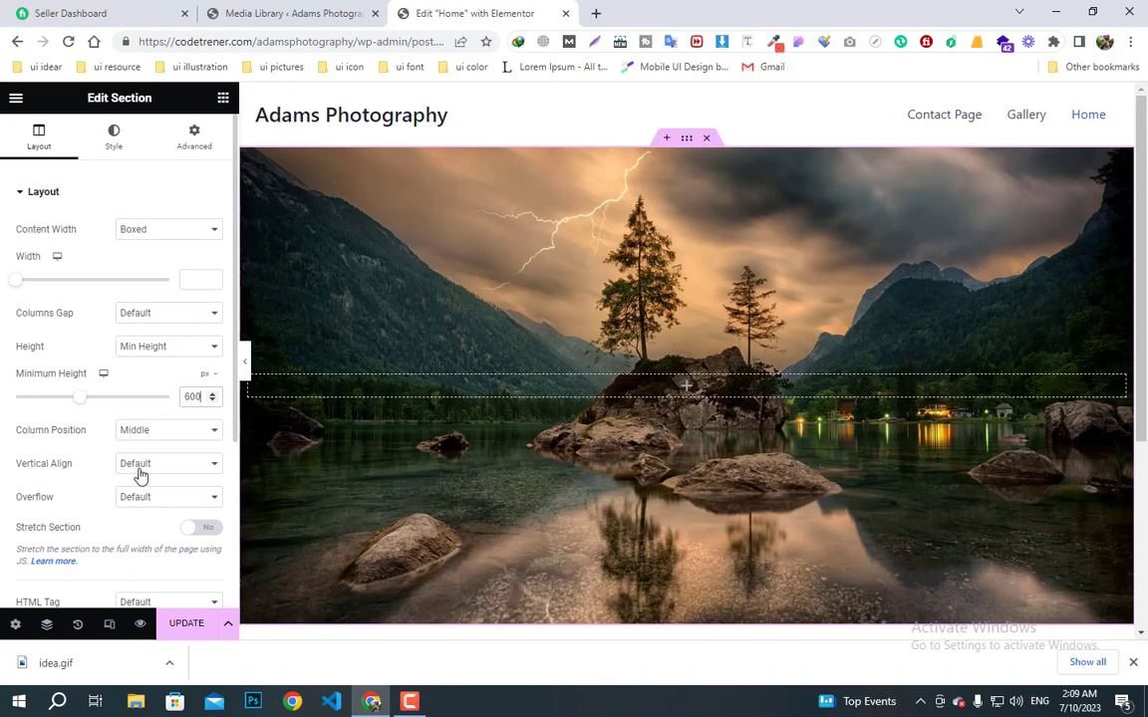
left_click(145, 433)
left_click(147, 435)
left_click(149, 436)
left_click(156, 438)
- Turn on Stretch Section for full page width and drag a Heading widget into the hero
scroll(169, 482, "down", 1)
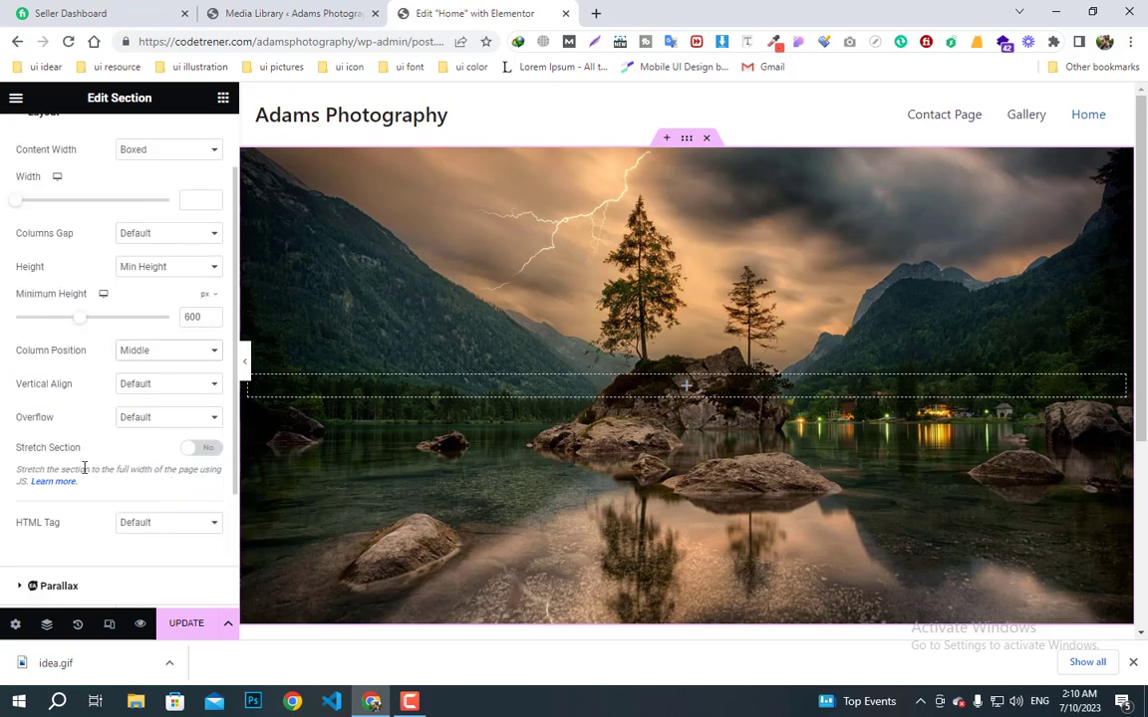
left_click(202, 448)
scroll(178, 488, "down", 2)
scroll(174, 496, "up", 3)
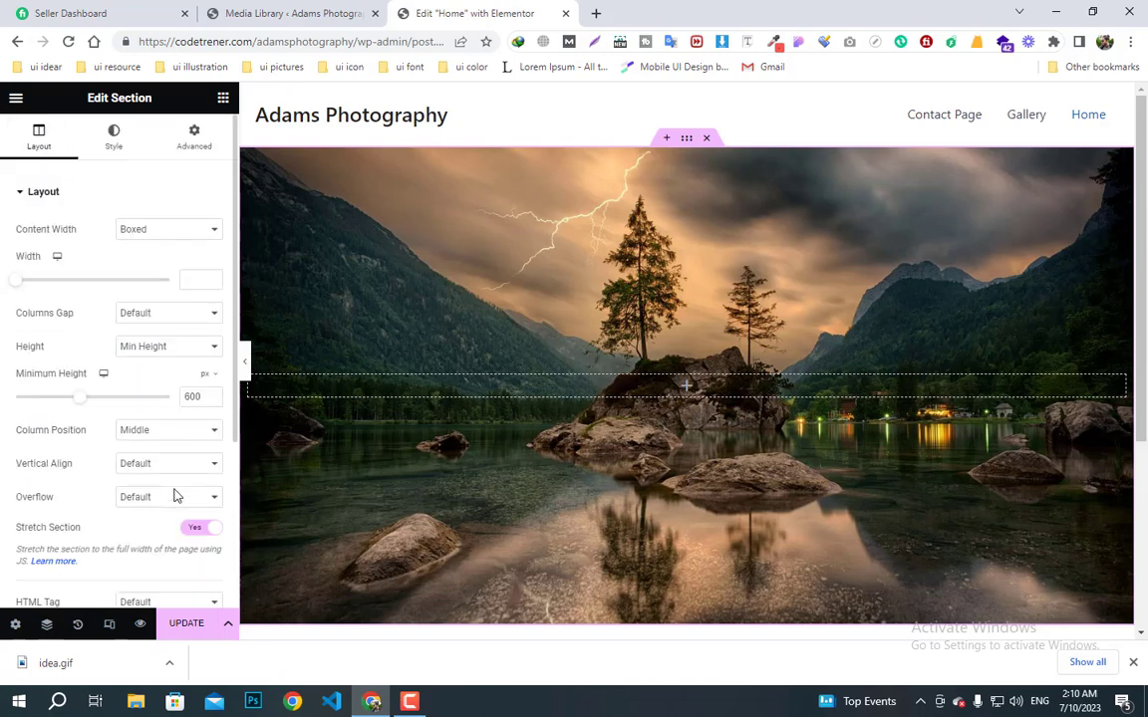
left_click(224, 99)
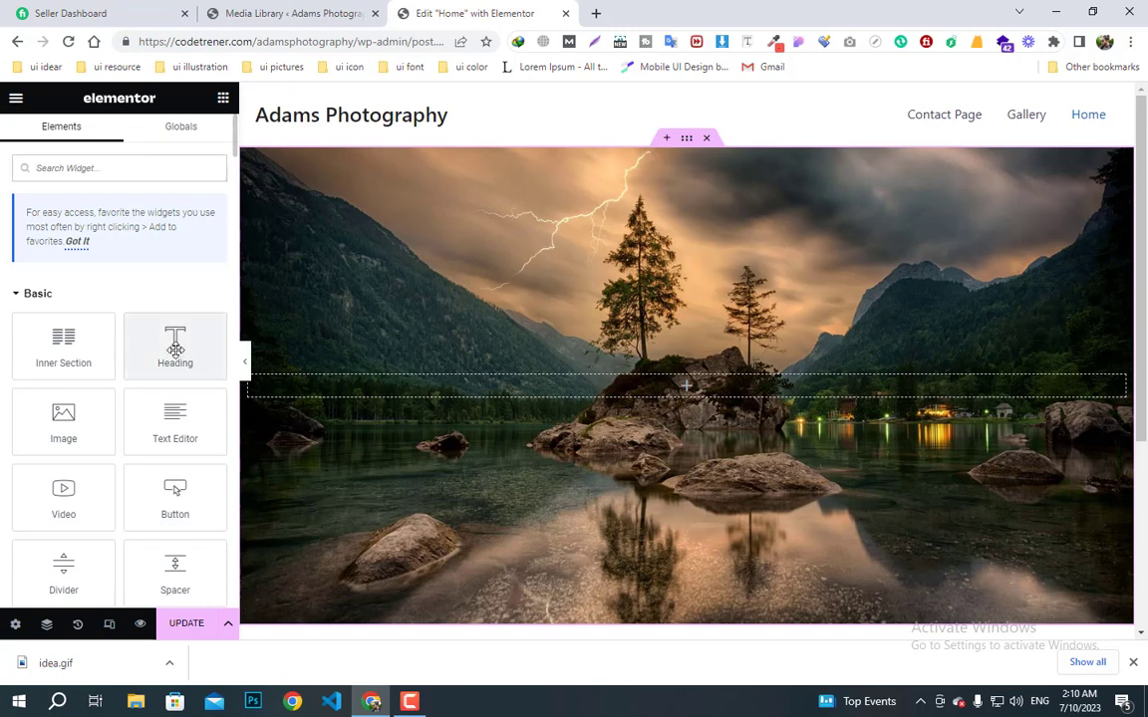
left_click_drag(175, 348, 711, 391)
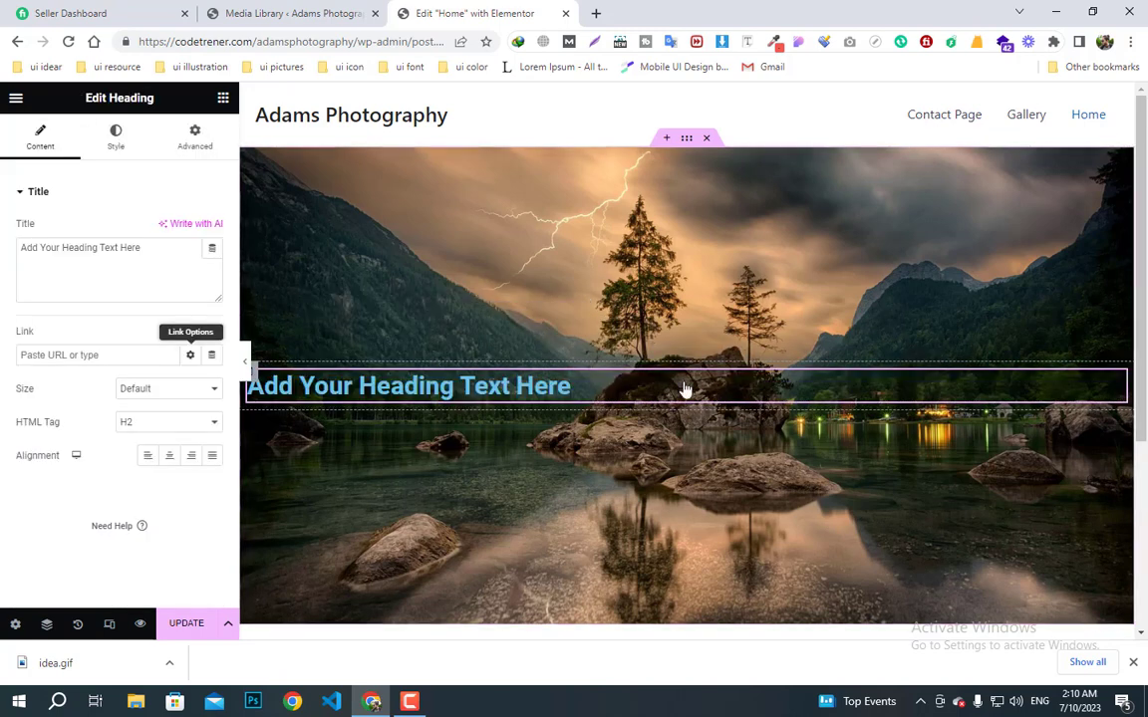
- Centre-align the heading and replace its title with 'Code Trener Photography'
left_click(170, 457)
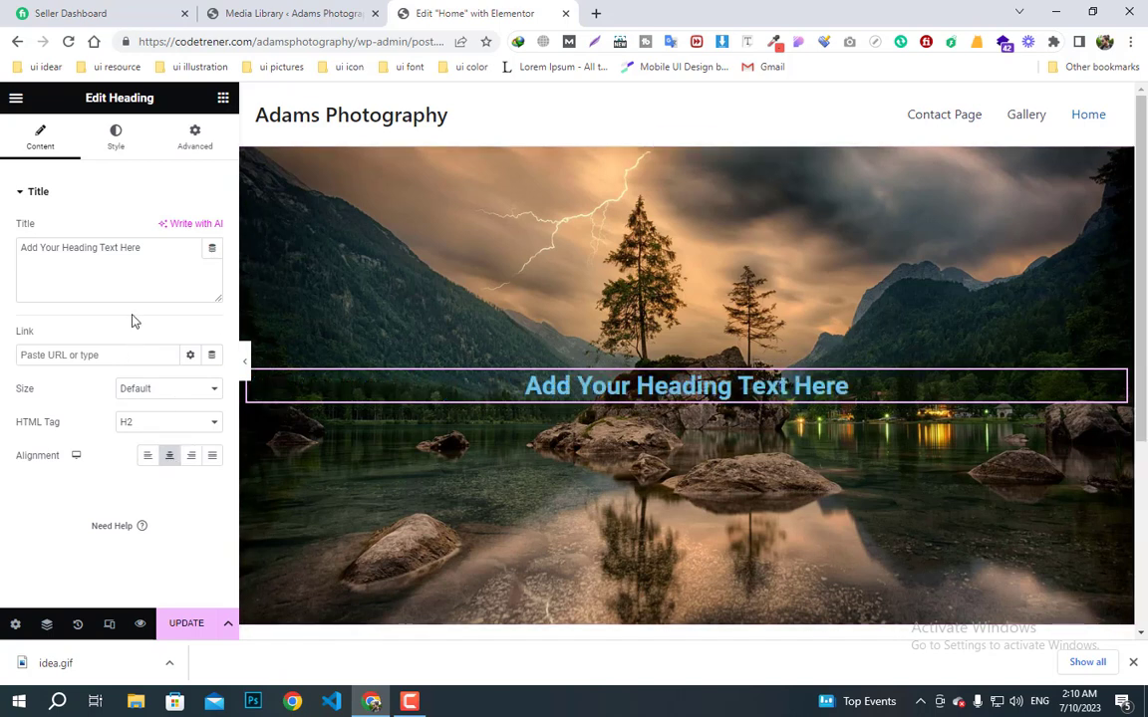
left_click_drag(145, 248, 2, 254)
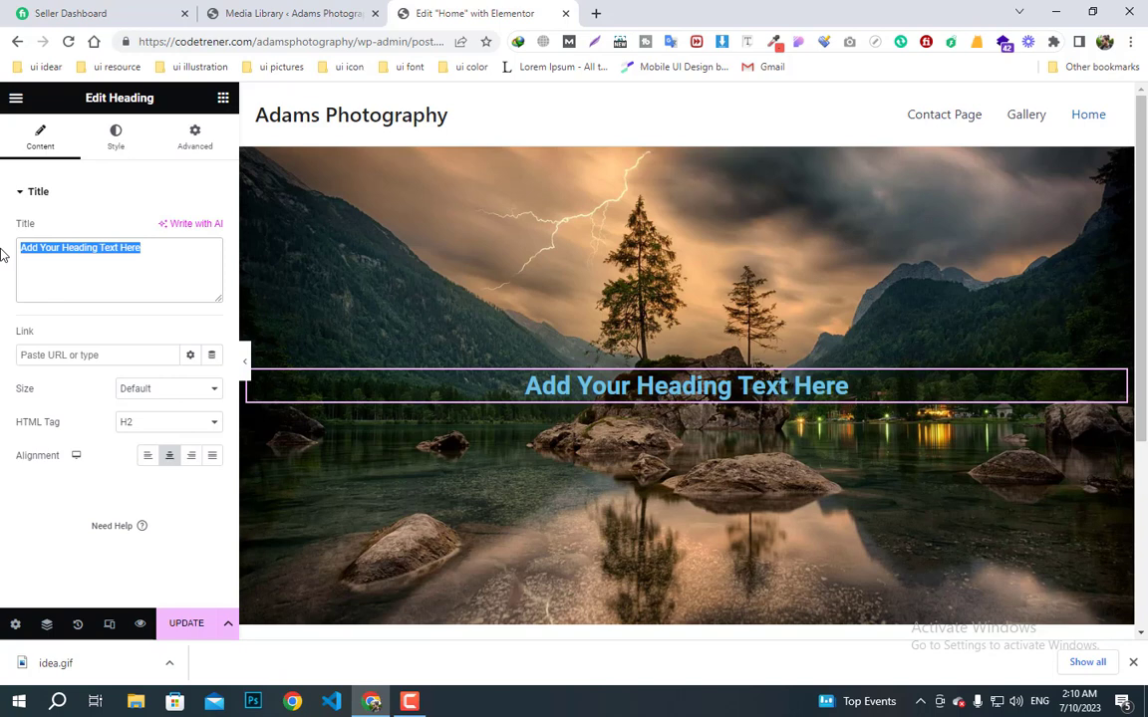
type("Code")
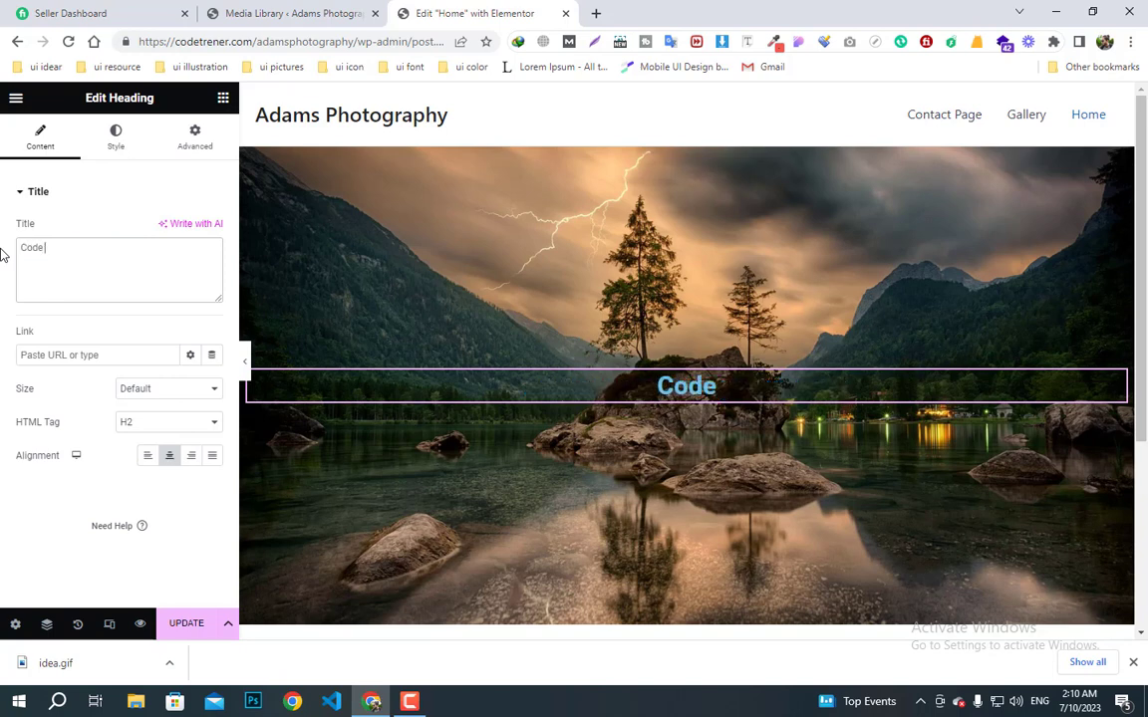
type(" Trener")
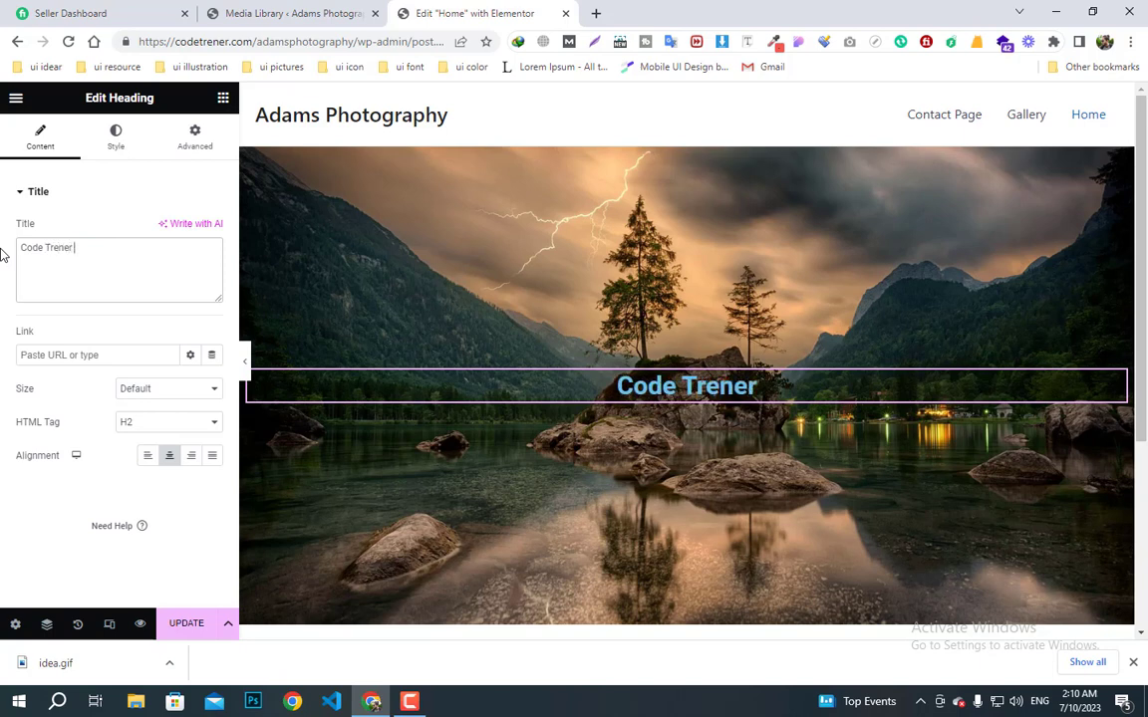
type(" Photogra")
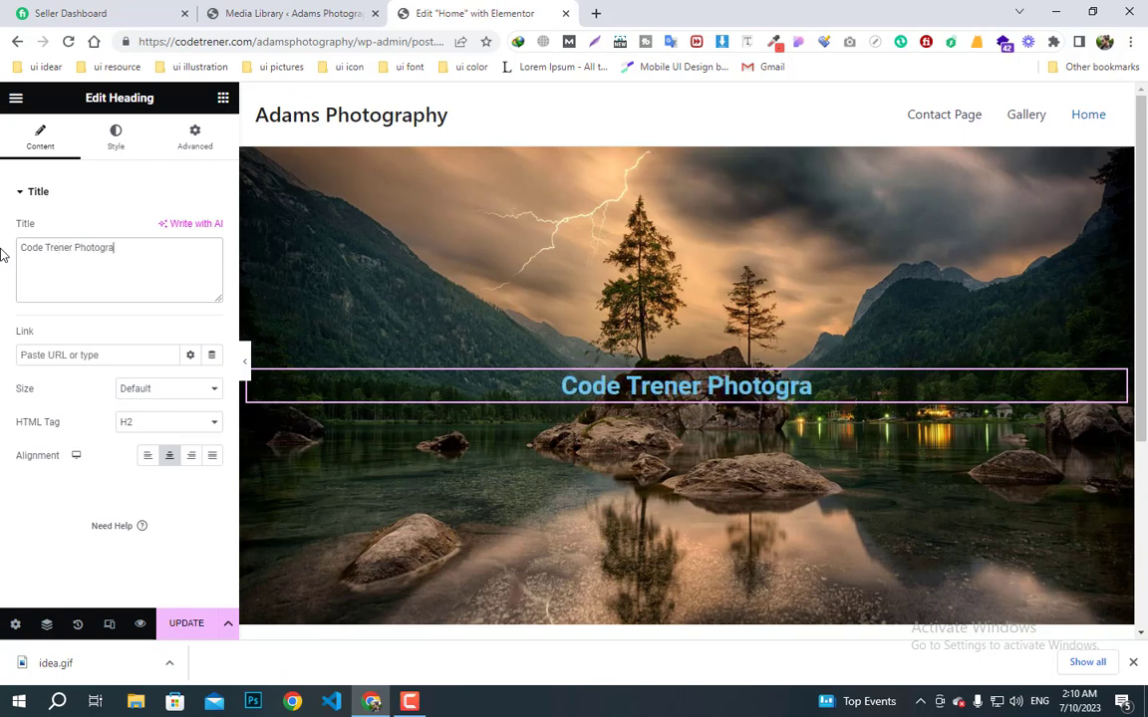
type("ph")
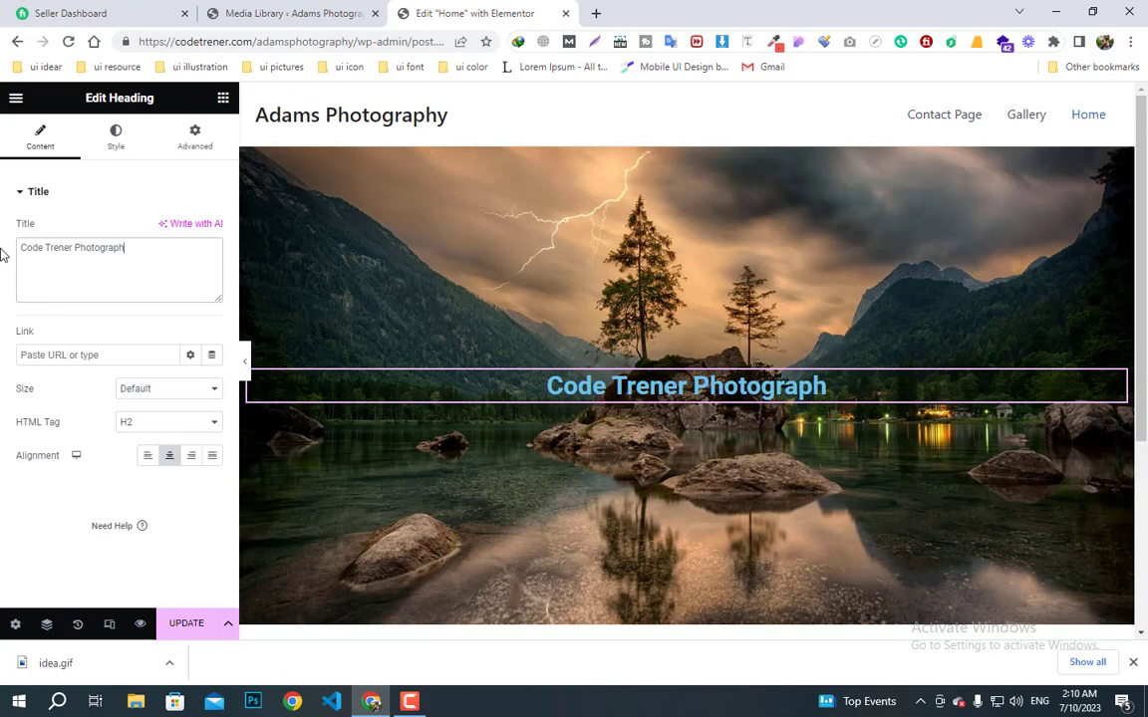
type("y")
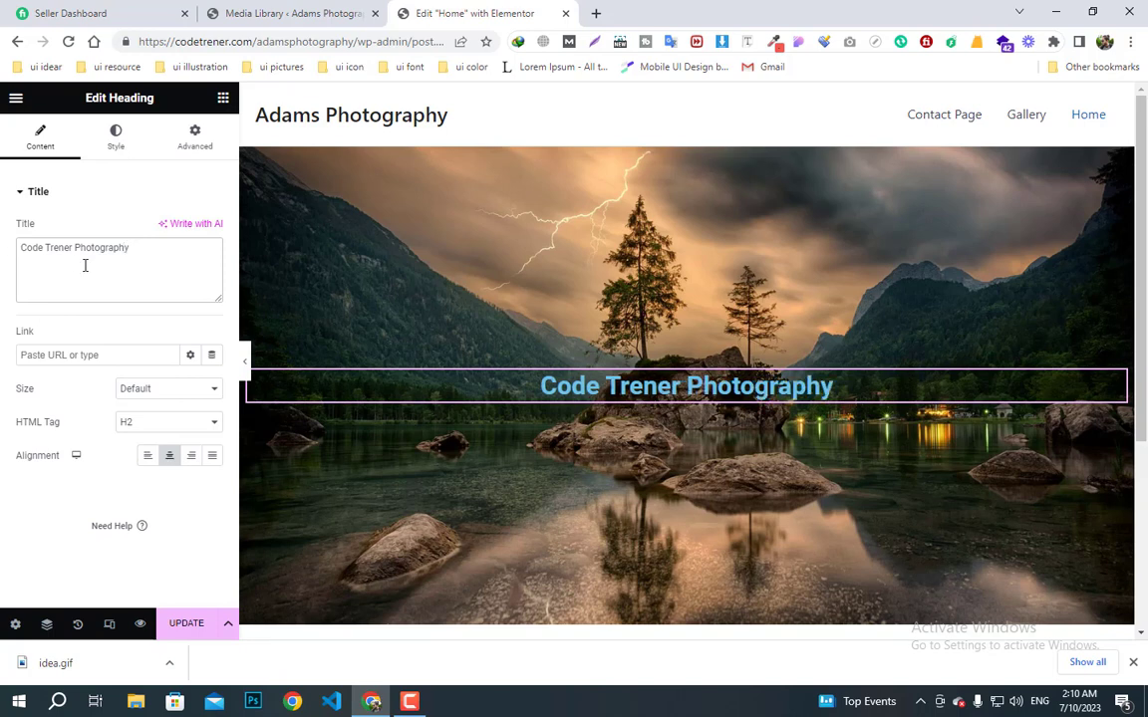
- Set the heading text colour to white (#FFFFFF)
left_click(116, 147)
left_click(212, 230)
type("#FFFFFF")
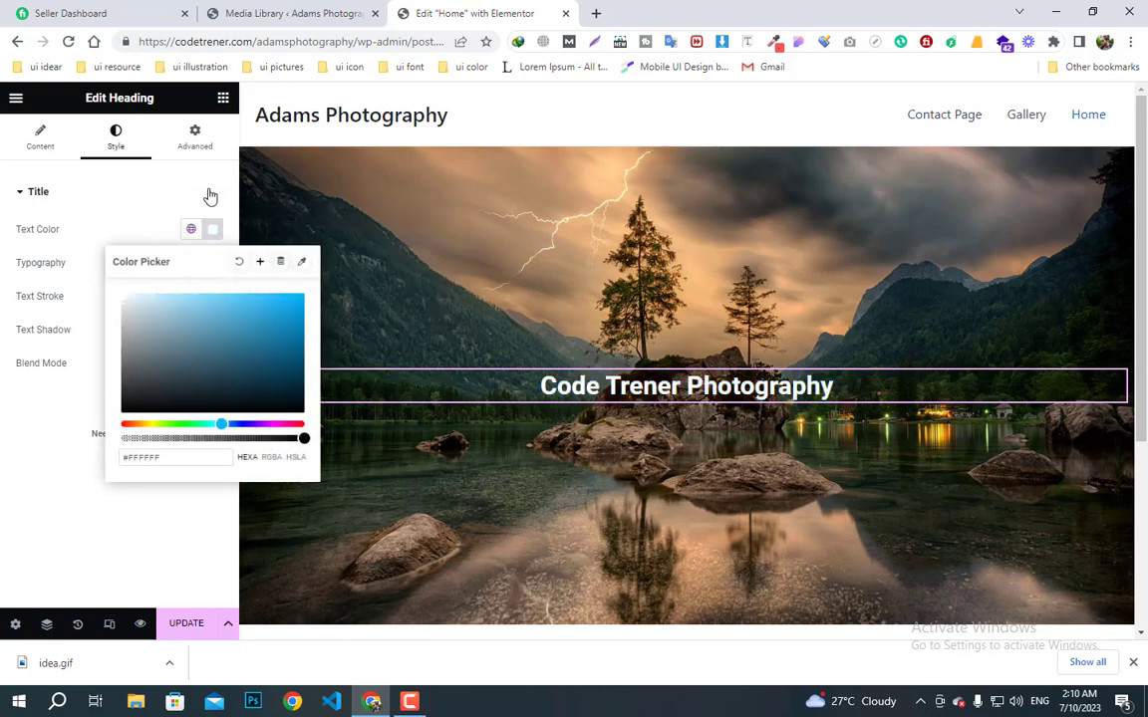
left_click(139, 216)
left_click(39, 212)
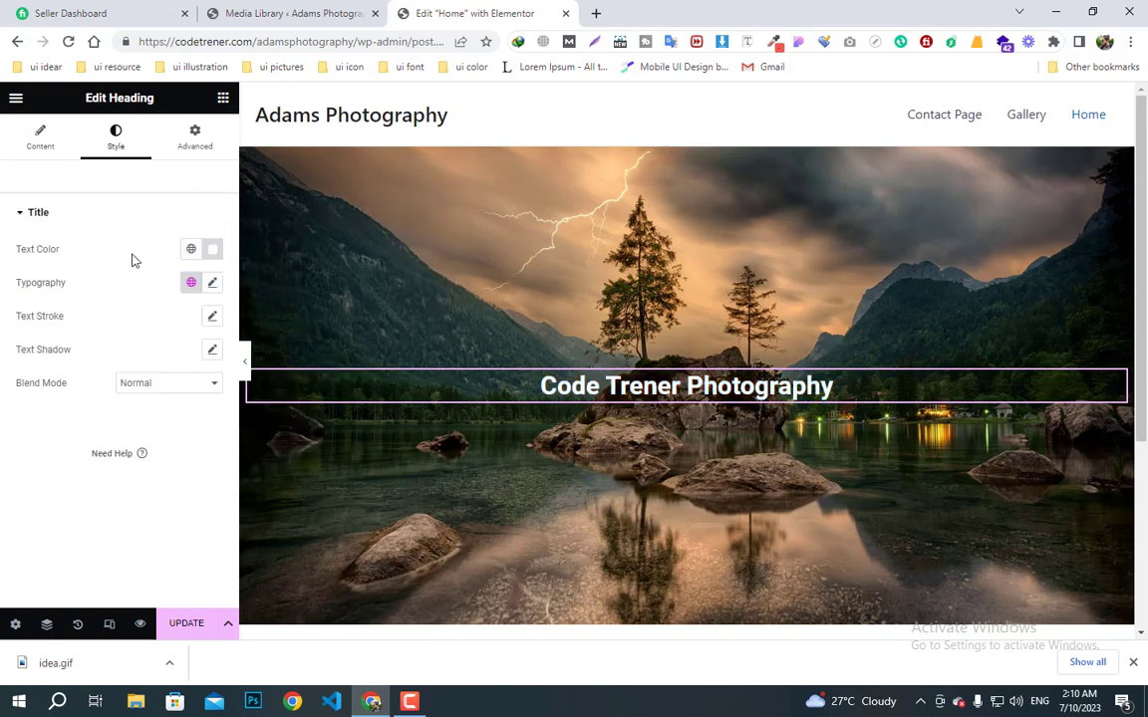
- Set the heading's typography font family to Open Sans
left_click(212, 286)
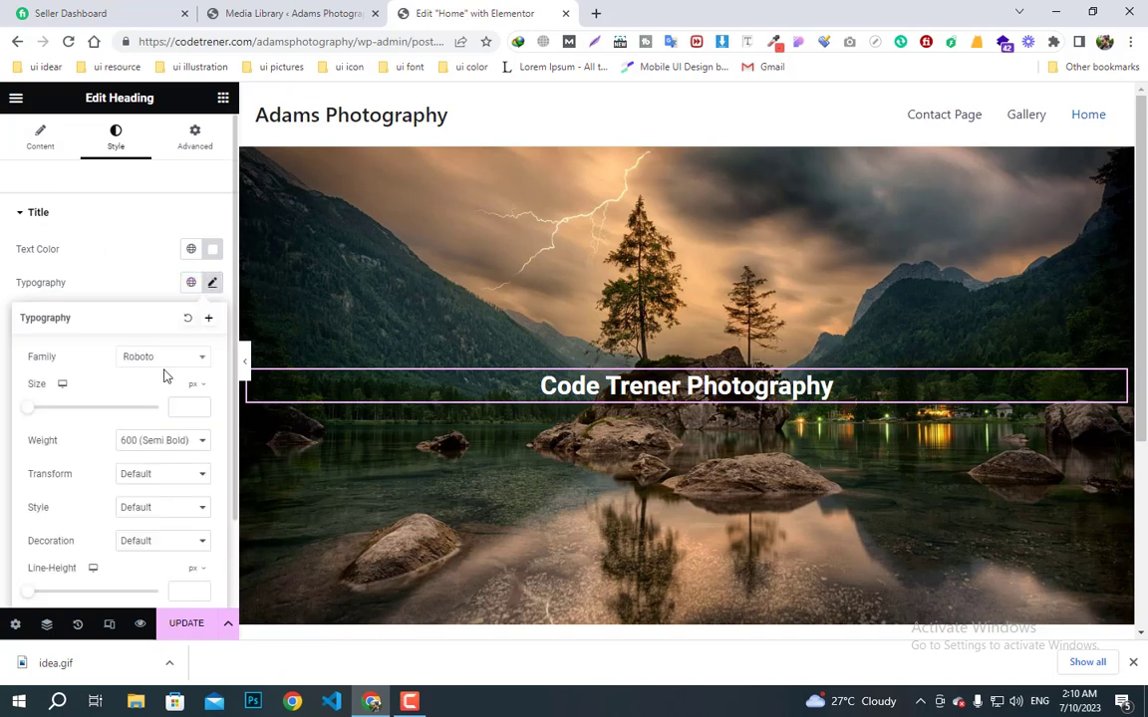
left_click(158, 364)
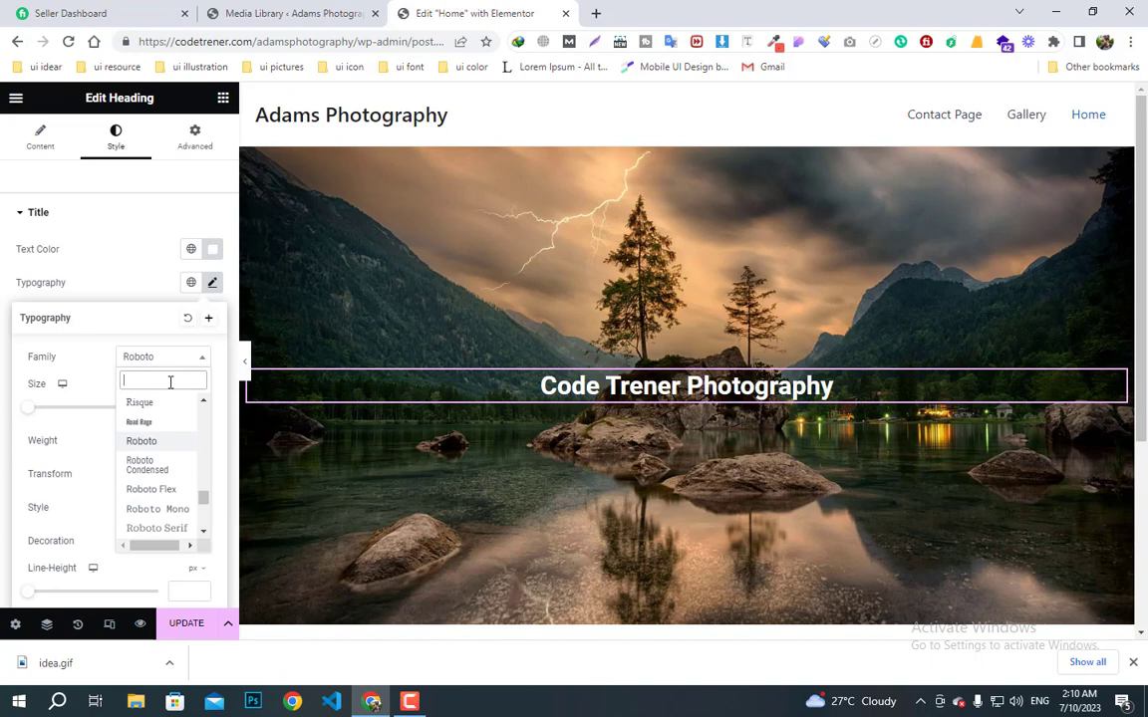
type("sans")
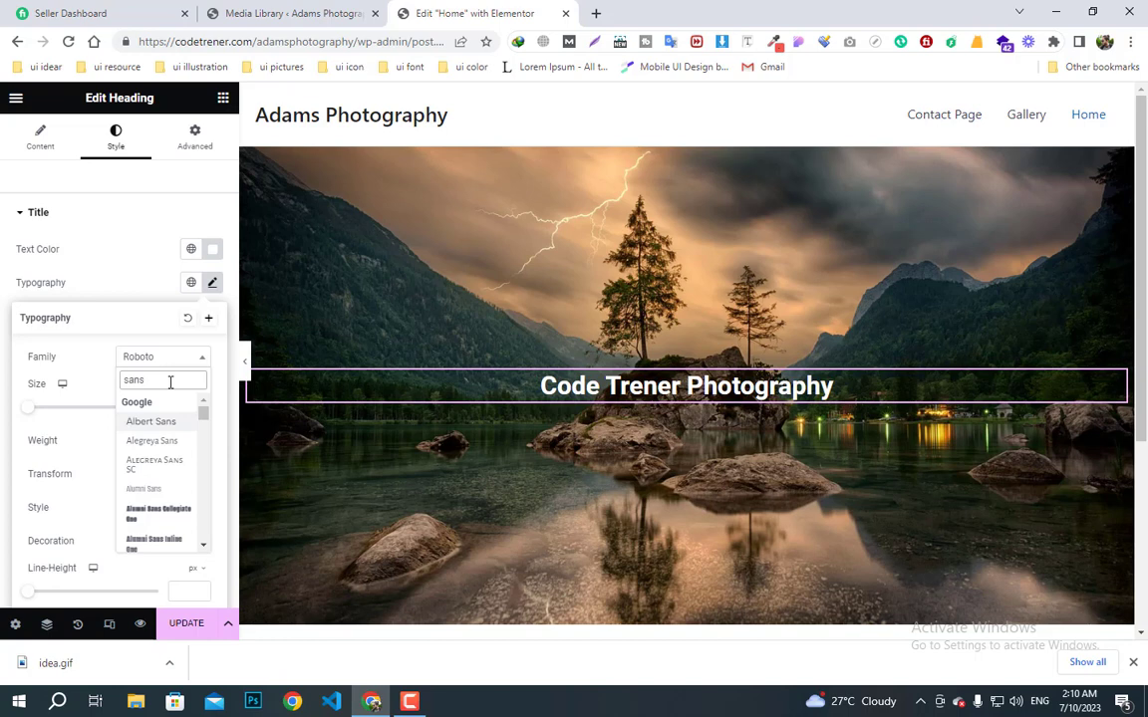
key("BackSpace")
key("BackSpace")
key("BackSpace")
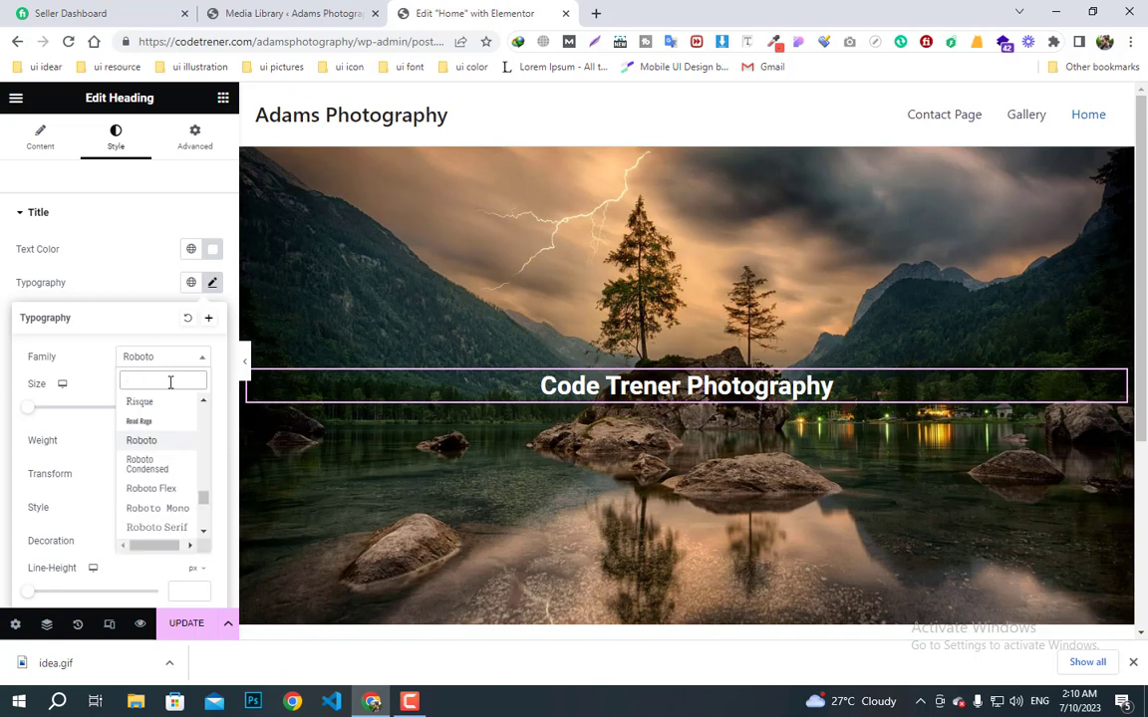
type("open")
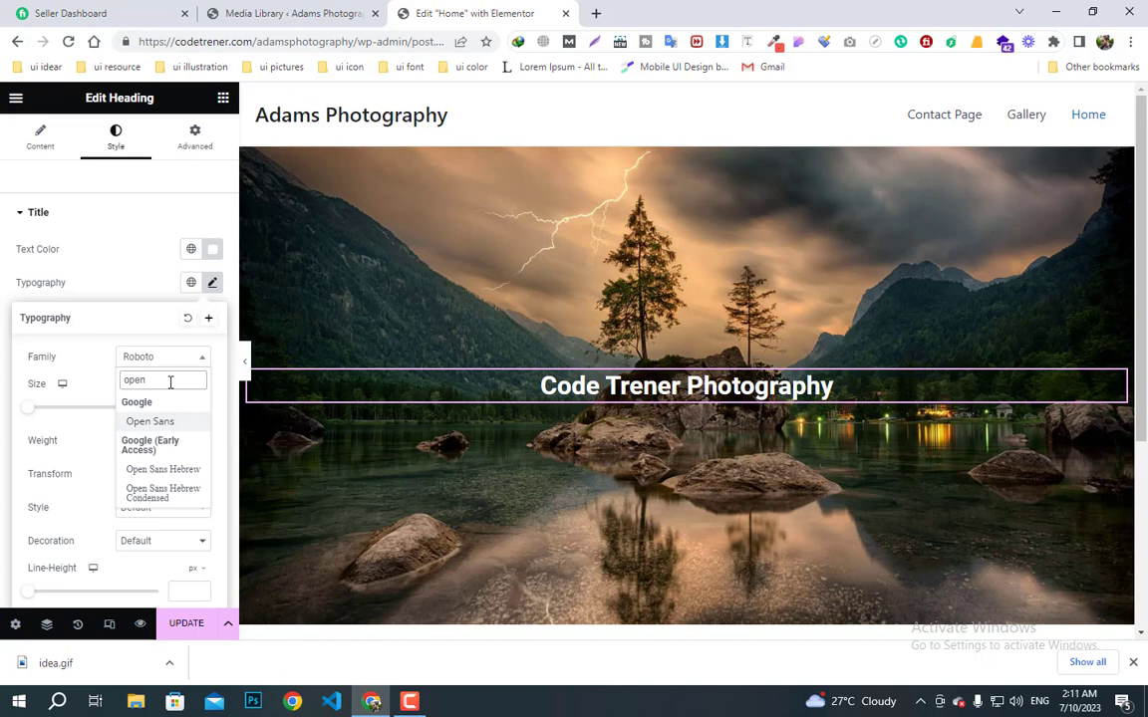
left_click(159, 422)
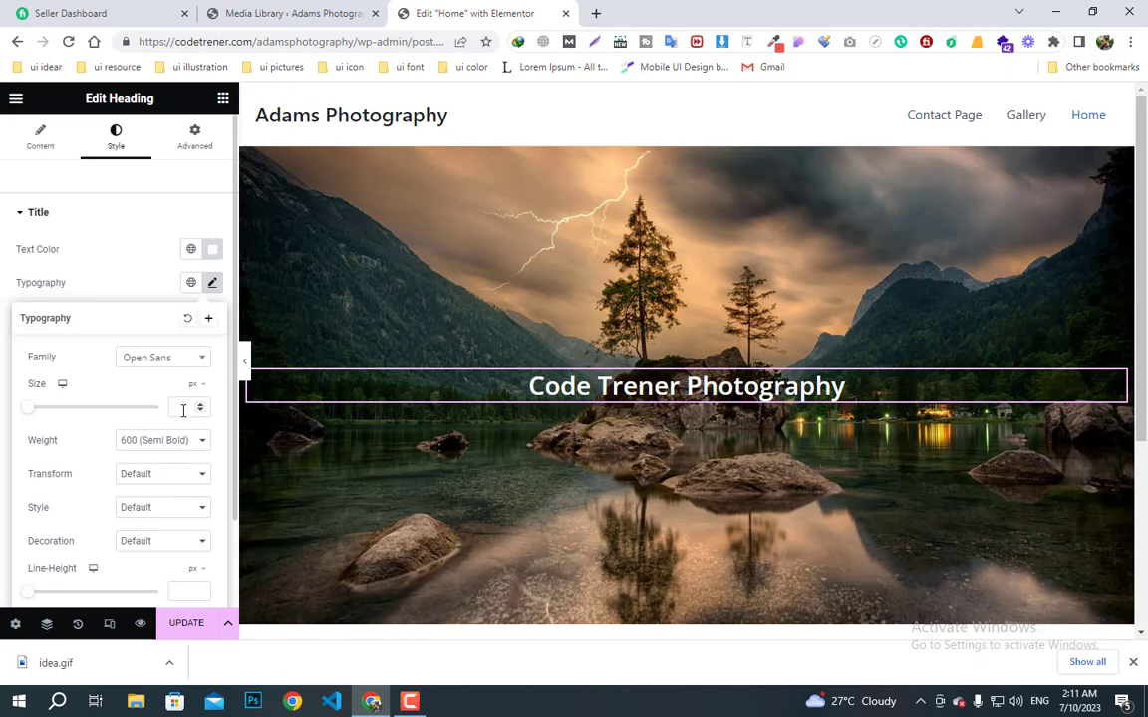
- Keep the heading size at 66 and set its font weight to 700 (Bold)
left_click(183, 409)
type("60")
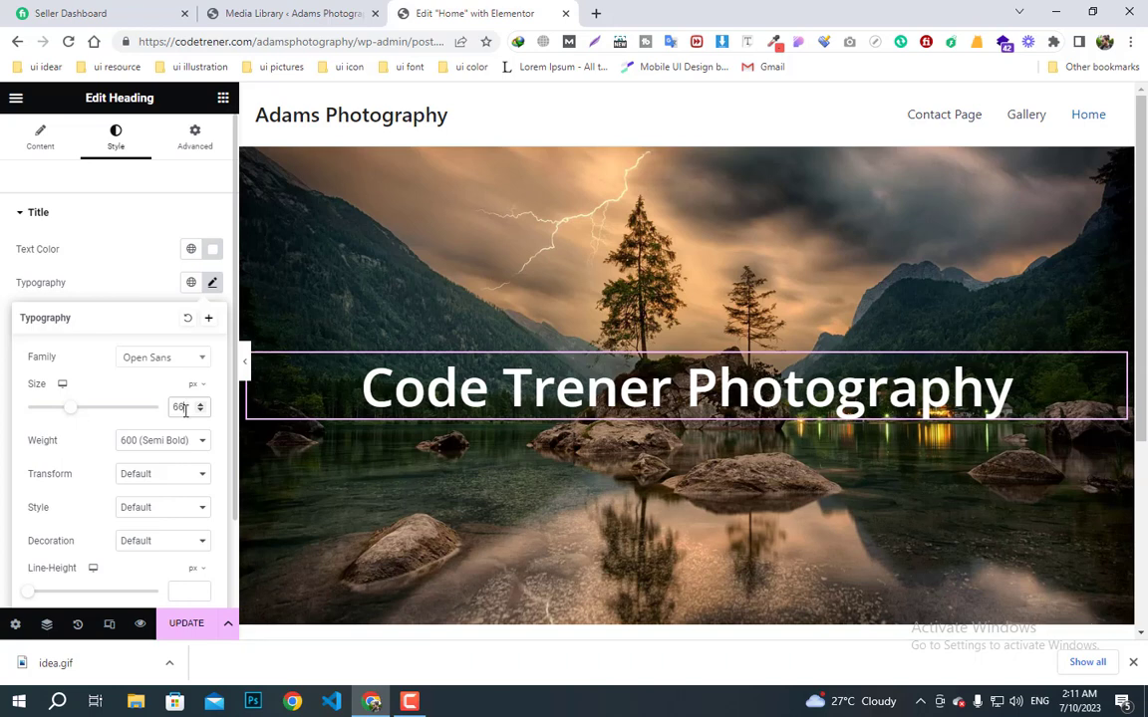
left_click(179, 441)
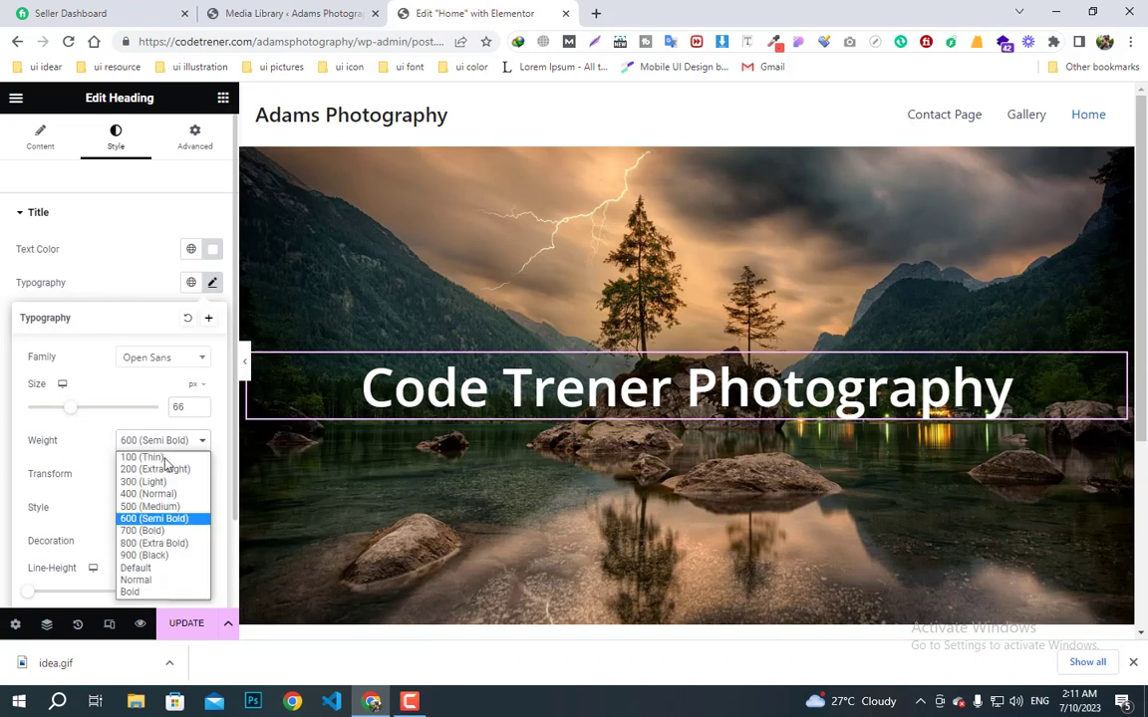
left_click(164, 531)
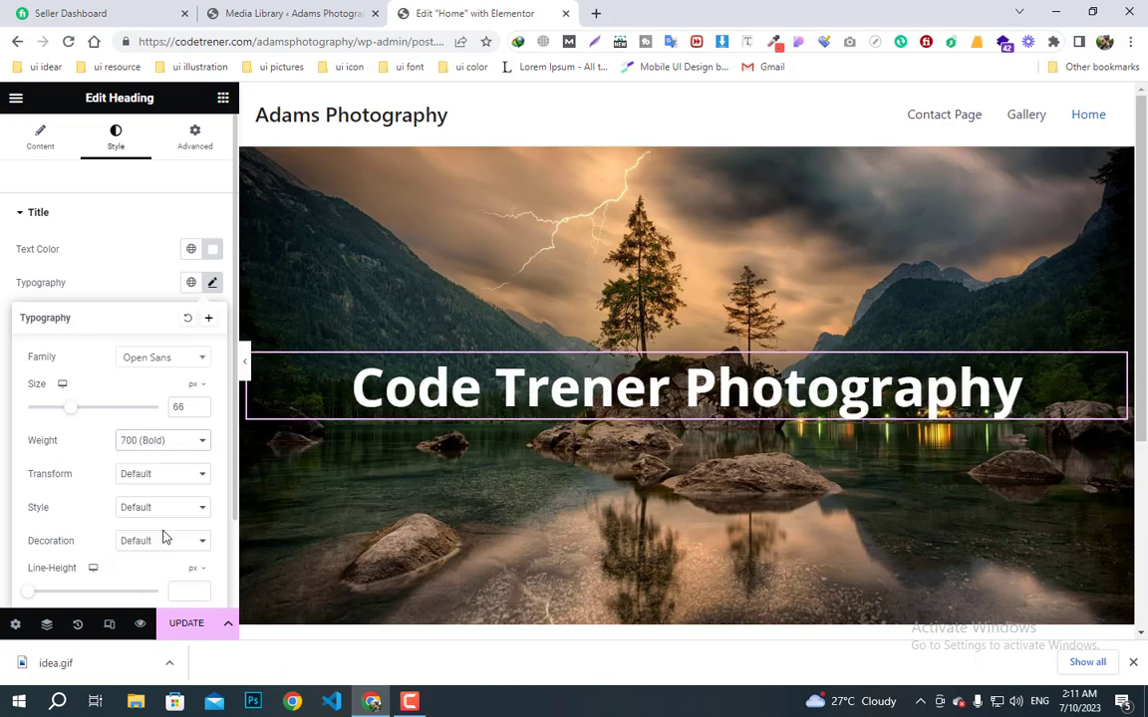
scroll(164, 517, "down", 1)
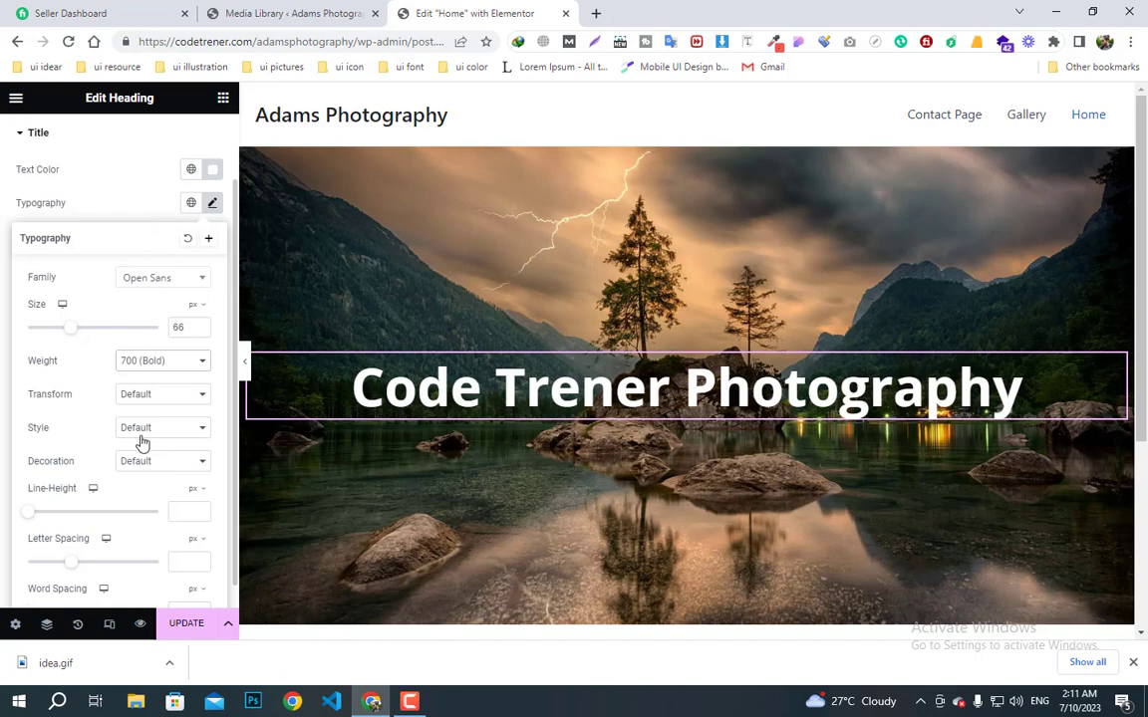
scroll(127, 307, "up", 2)
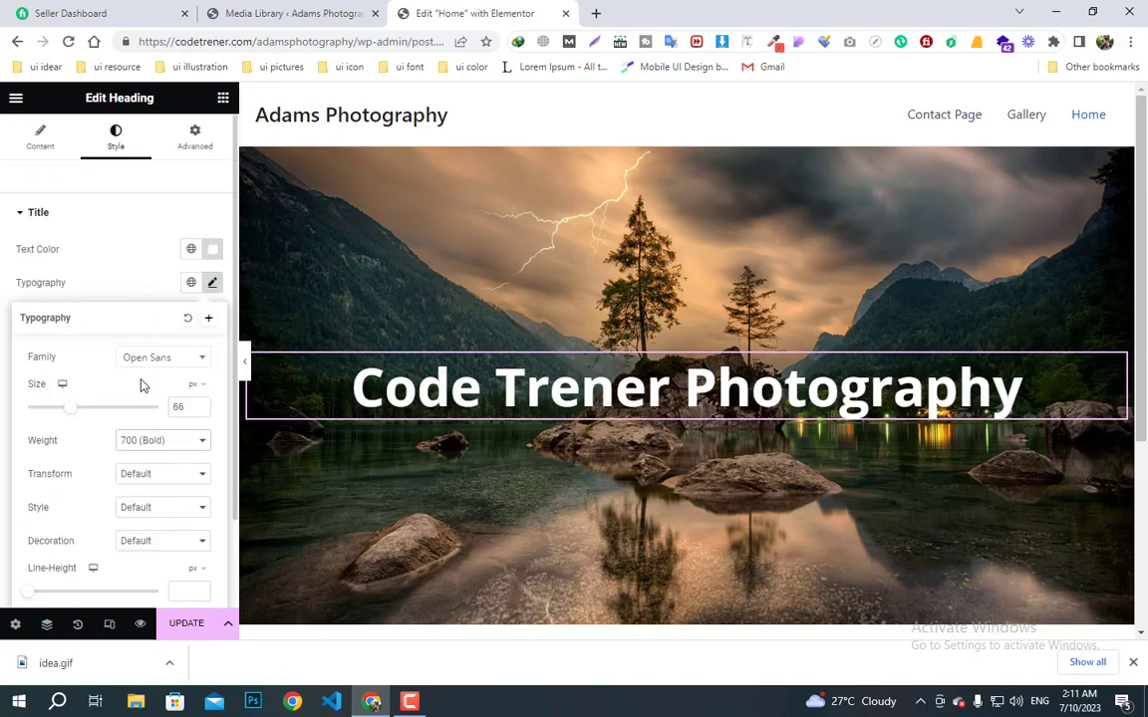
- Cancel creating a new global font and go back to the Elements widget panel
left_click(207, 323)
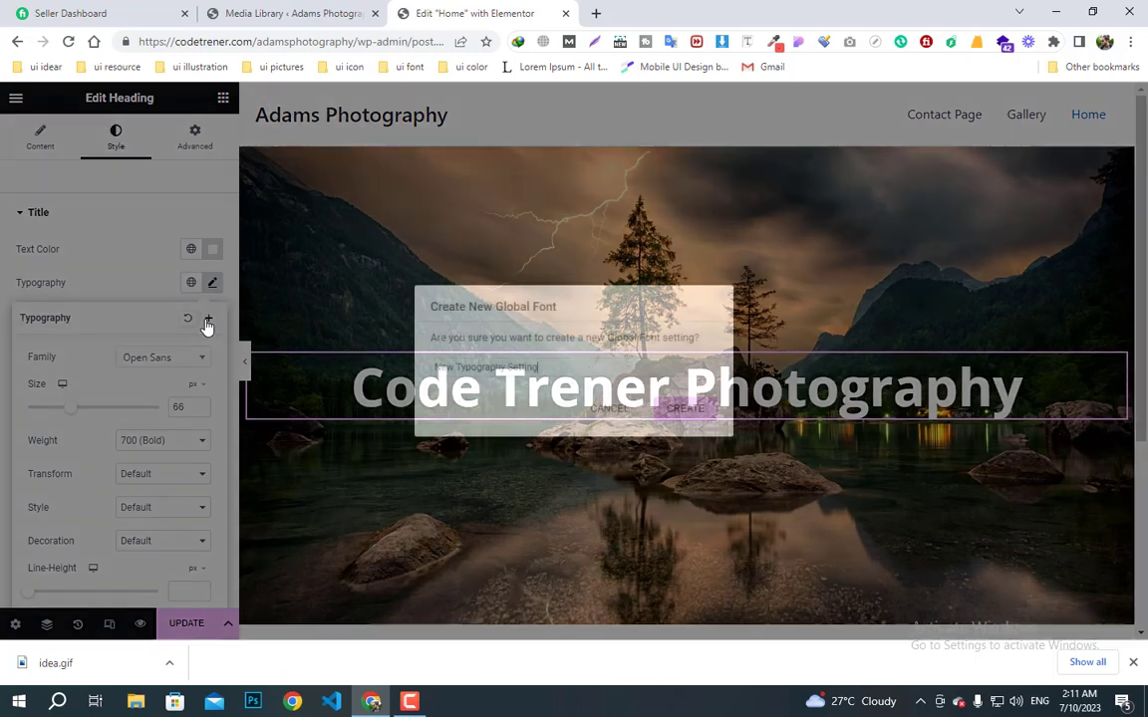
left_click(608, 411)
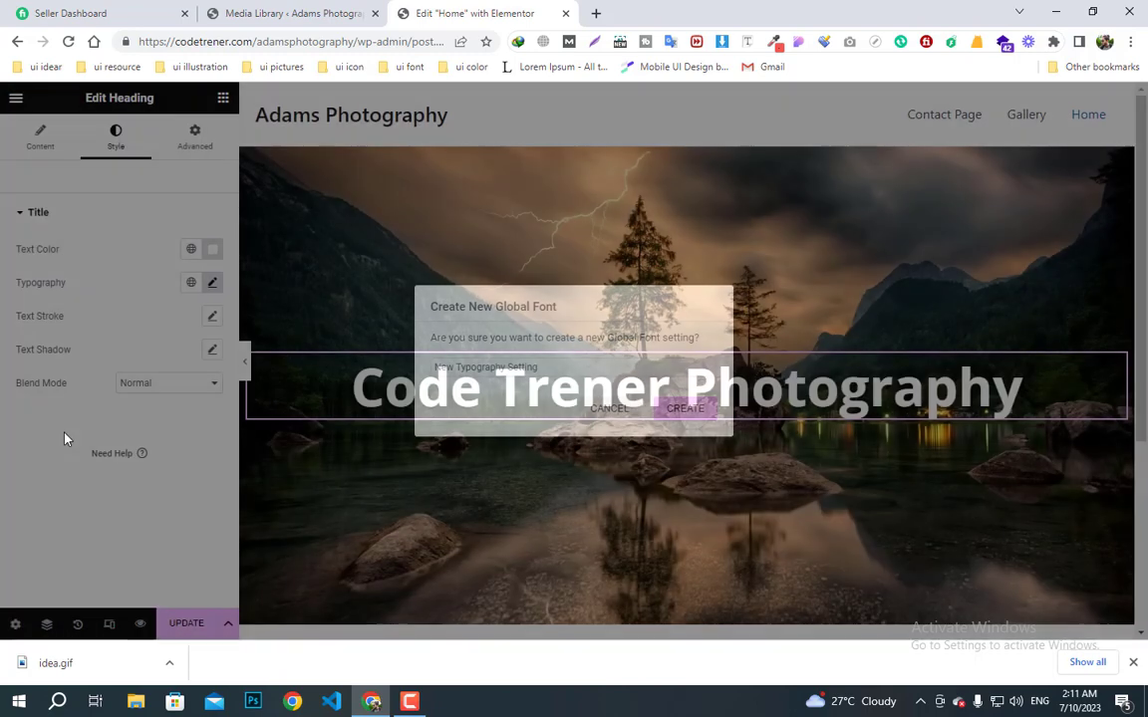
left_click(222, 103)
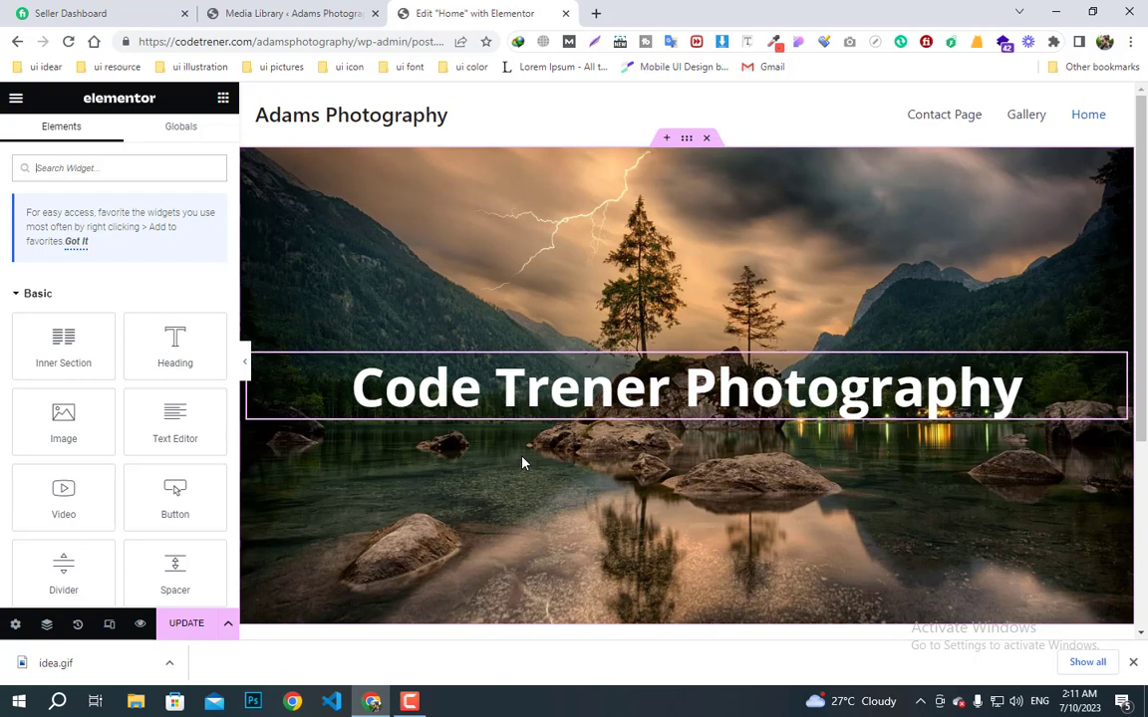
- In Site Settings > Global Fonts, set the Primary font family to Open Sans
left_click(16, 102)
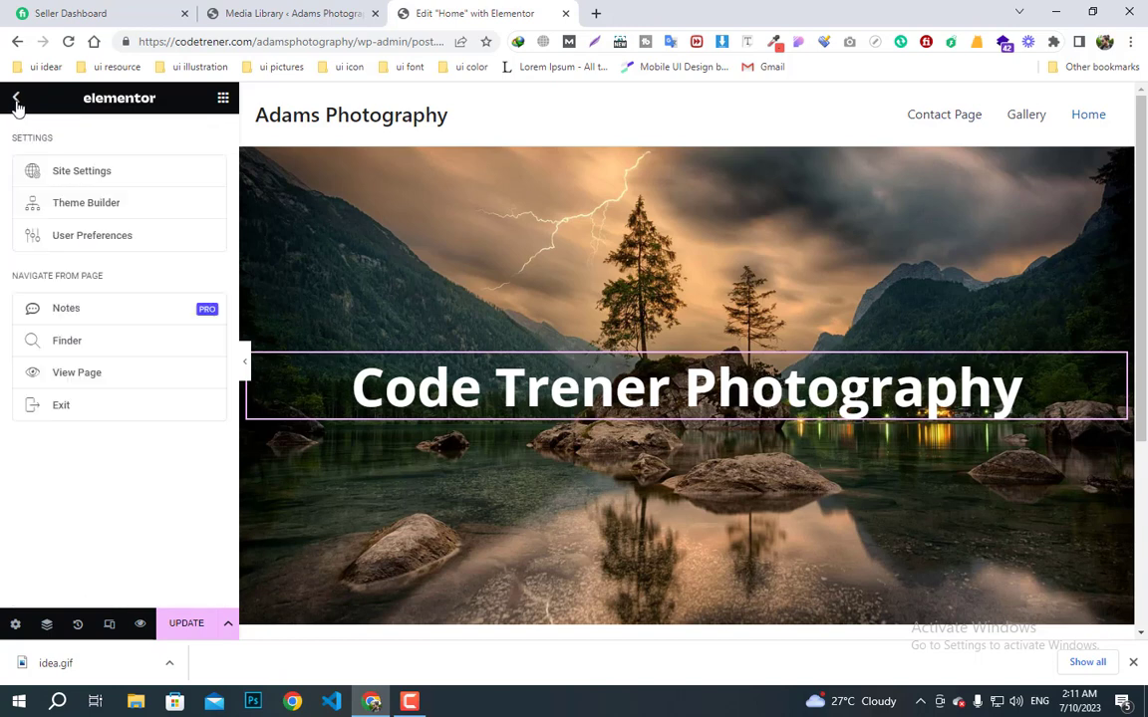
left_click(76, 180)
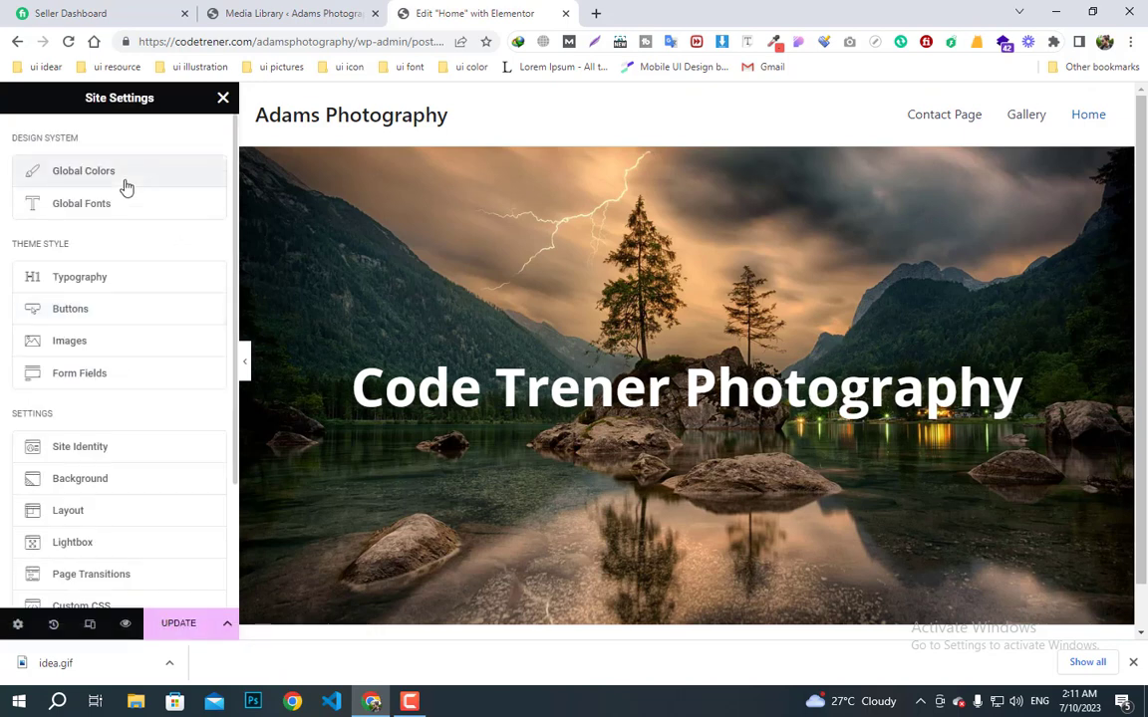
left_click(108, 204)
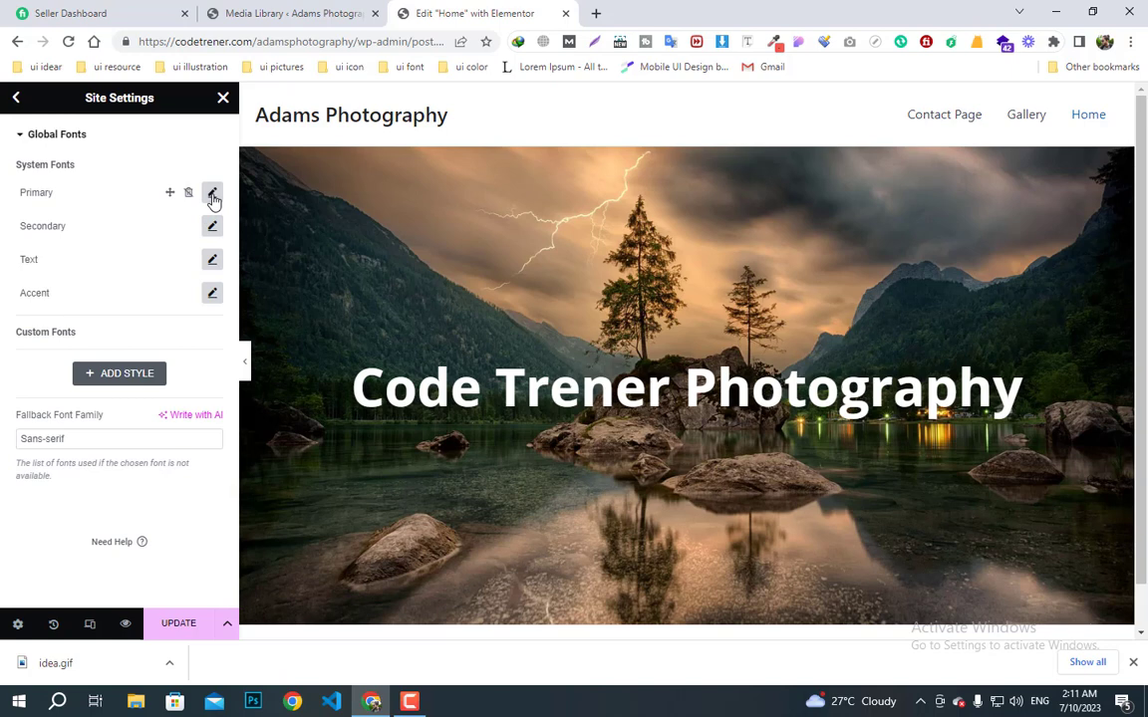
left_click(212, 195)
left_click(156, 266)
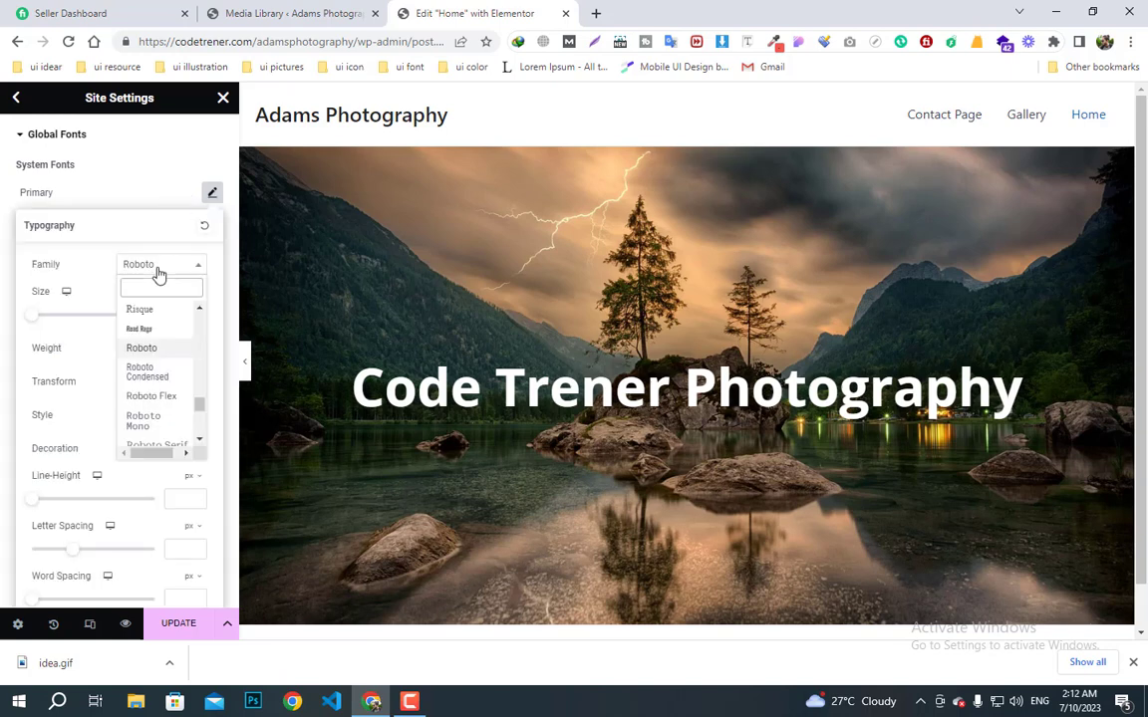
type("open")
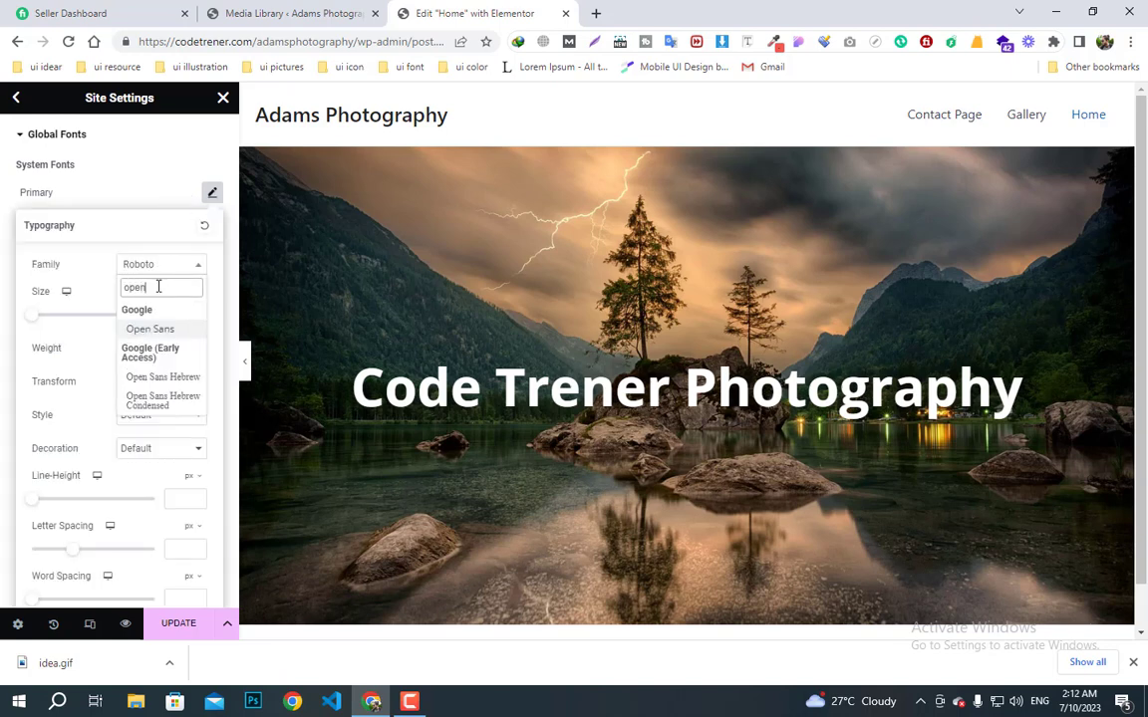
left_click(161, 329)
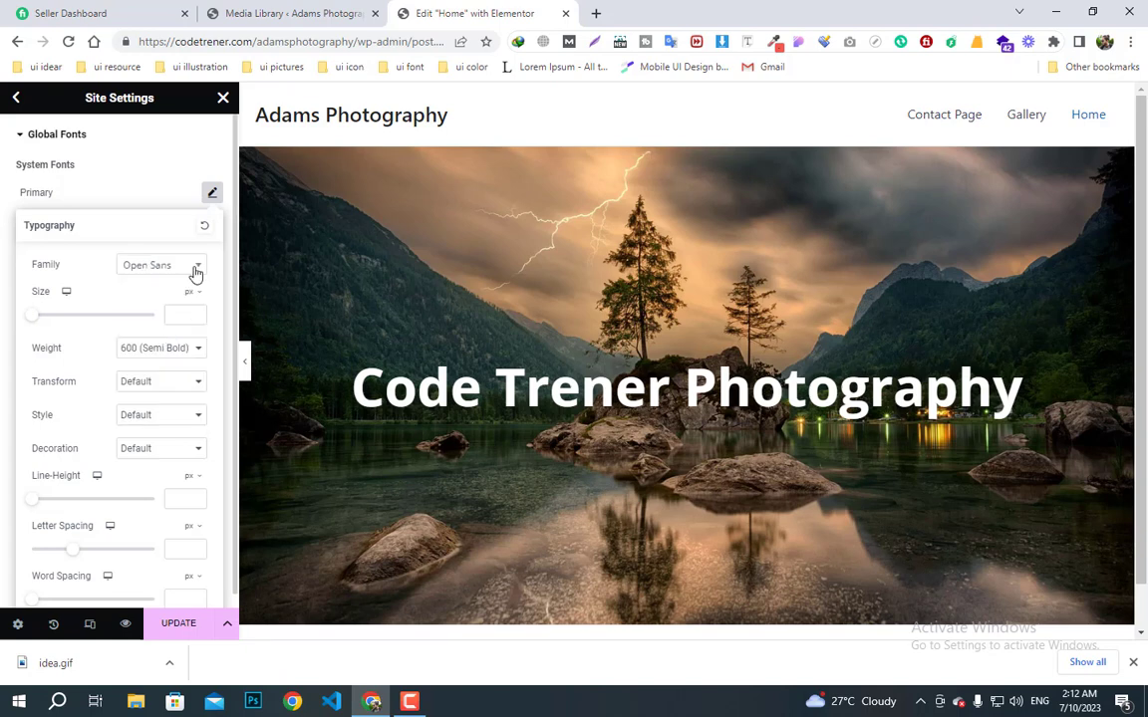
left_click(212, 192)
- Set the Secondary and Text global font families to Open Sans
left_click(211, 226)
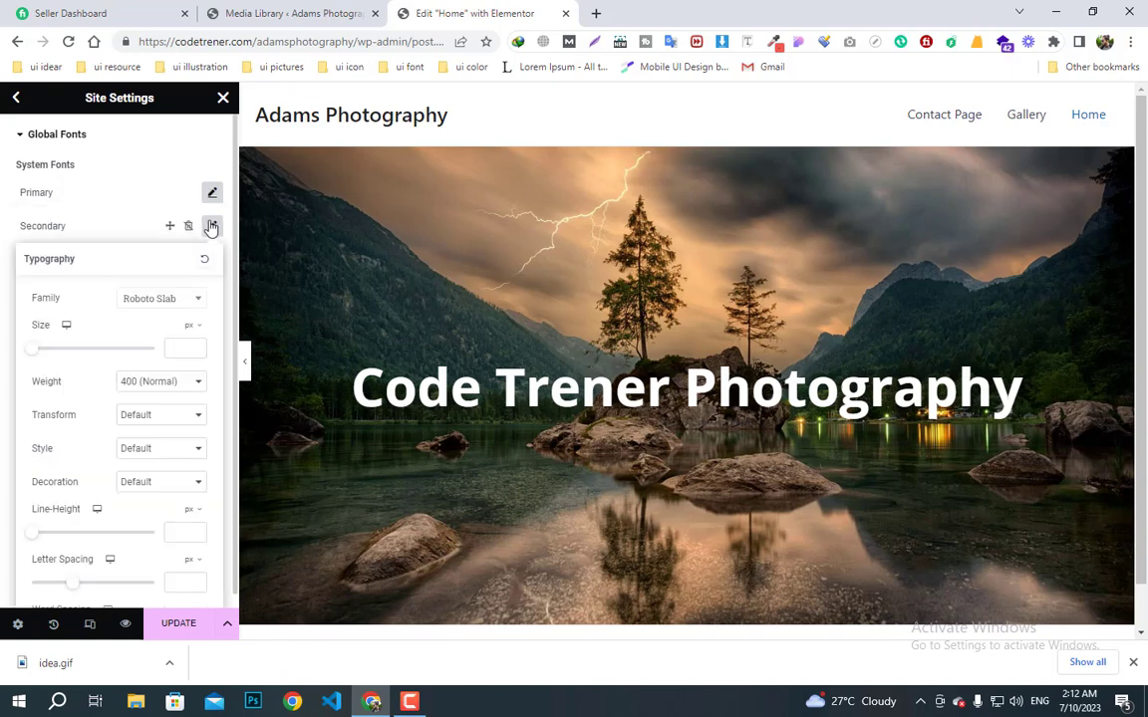
left_click(157, 298)
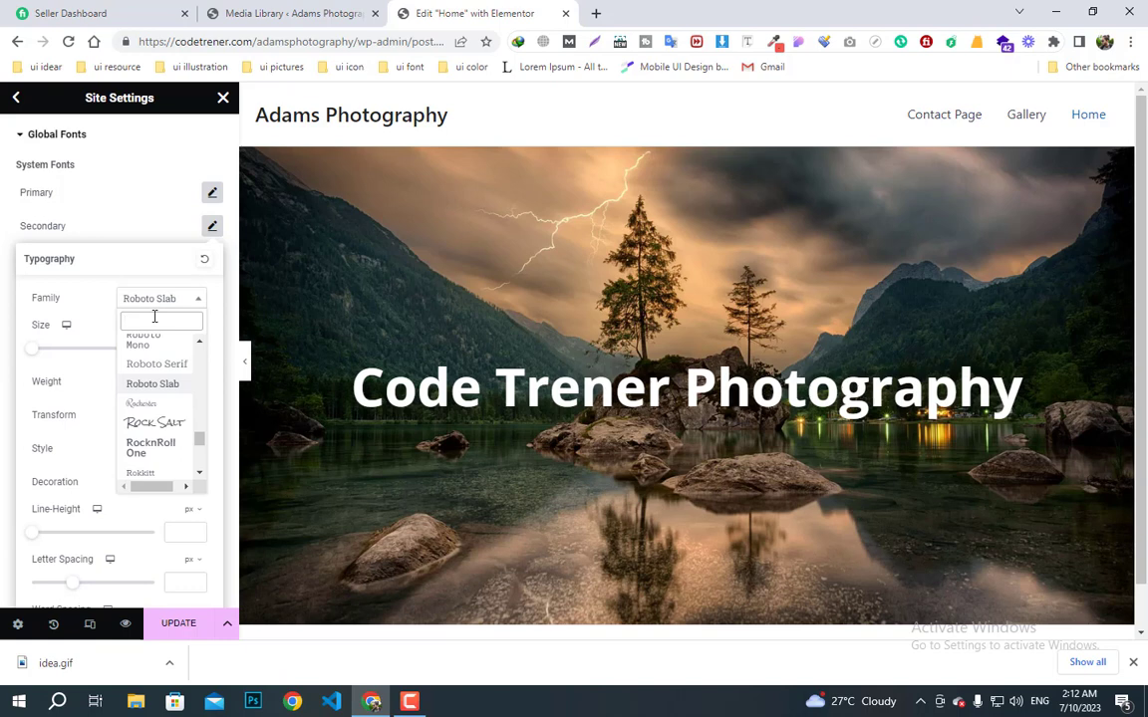
type("open")
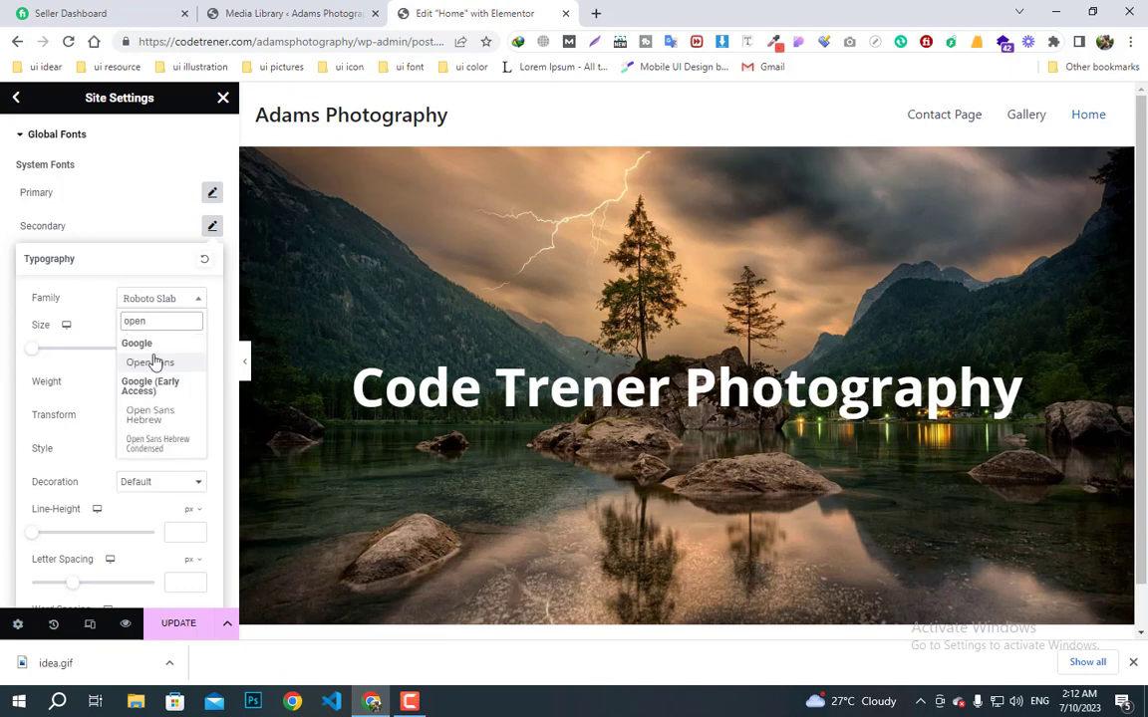
left_click(152, 361)
left_click(213, 229)
left_click(212, 260)
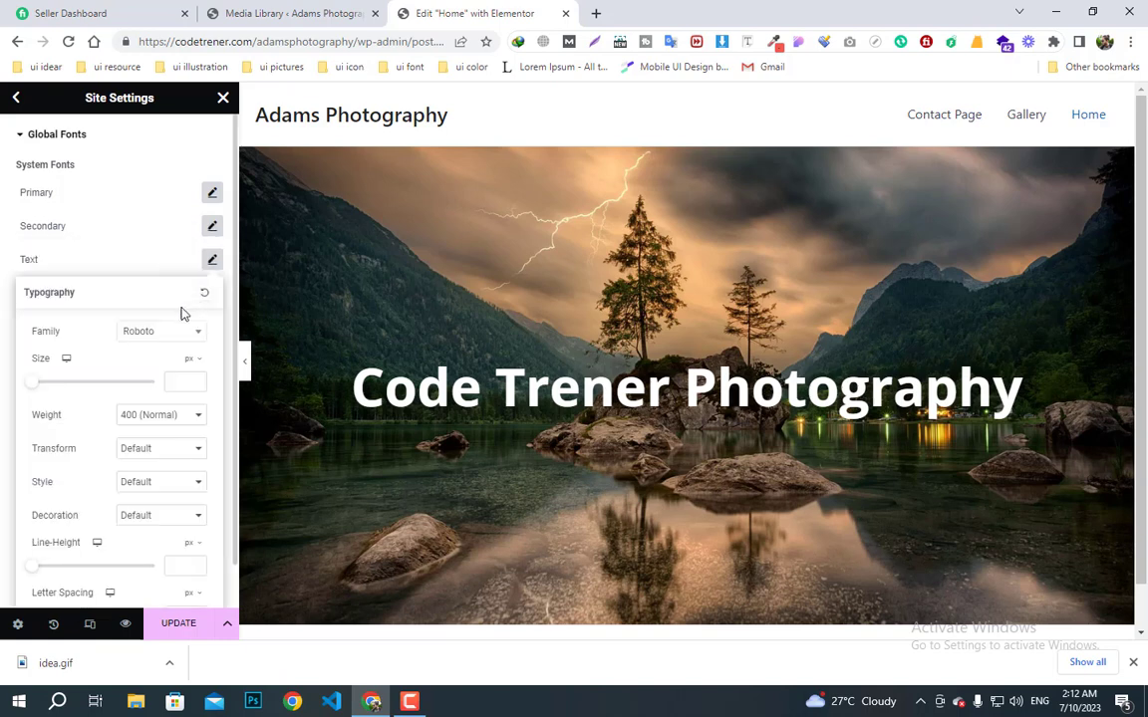
left_click(150, 331)
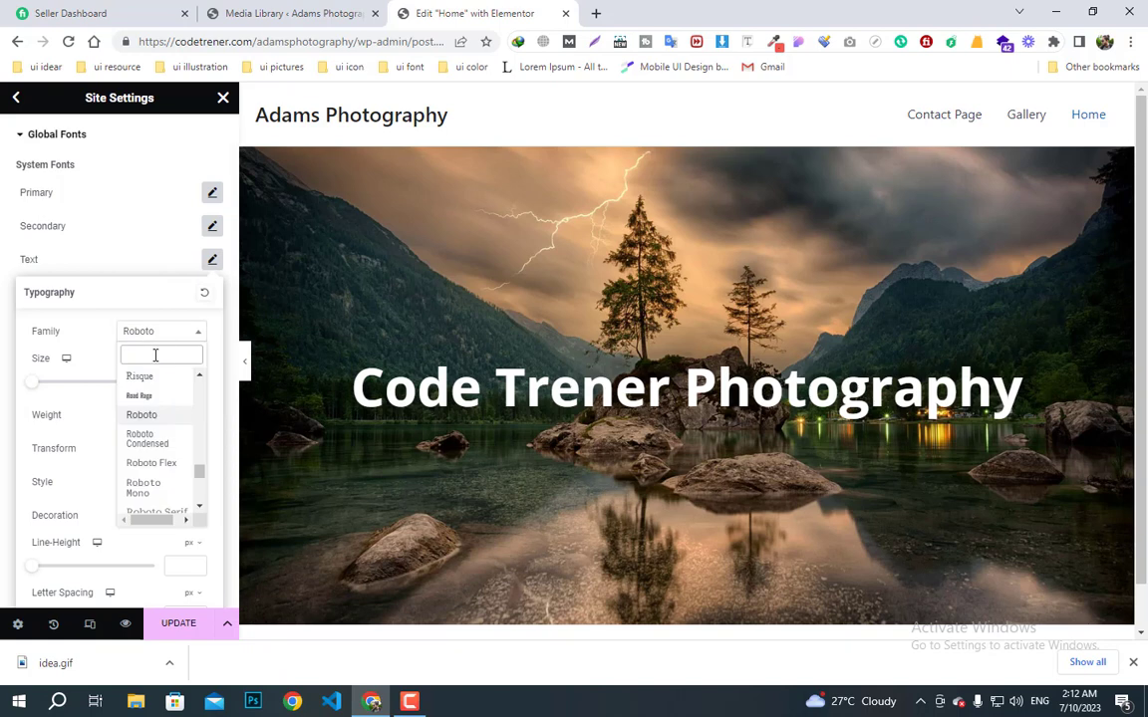
type("open")
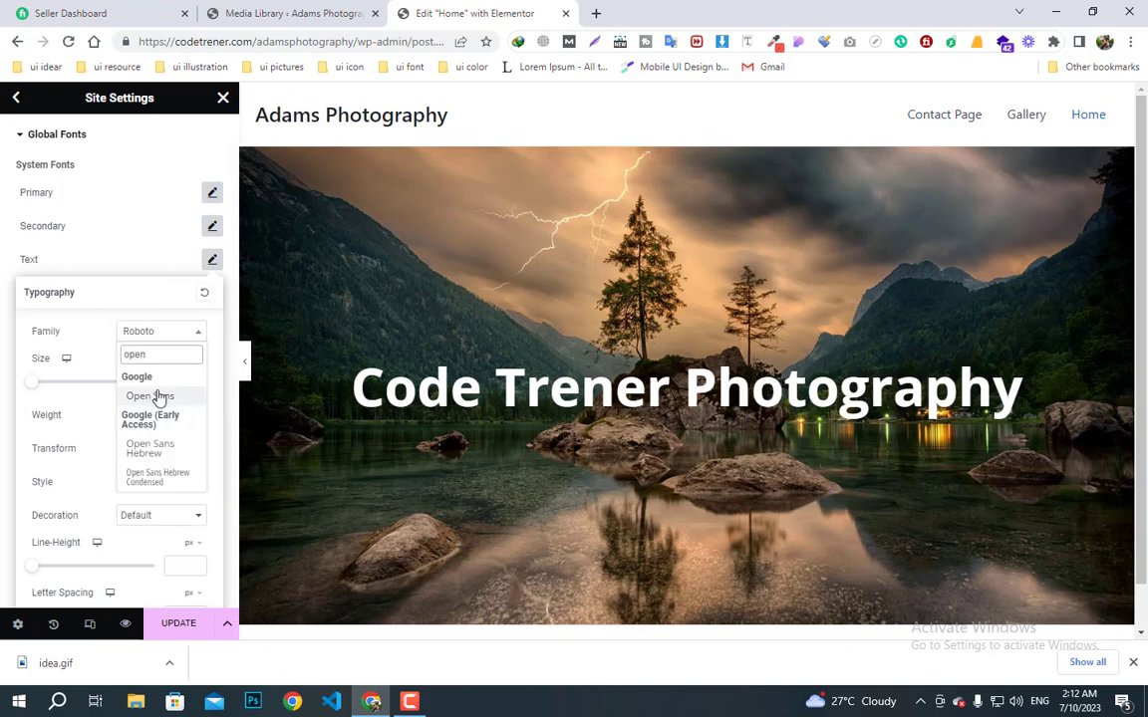
left_click(150, 395)
left_click(212, 259)
- Set the Accent global font family to Open Sans and leave Global Fonts
left_click(212, 292)
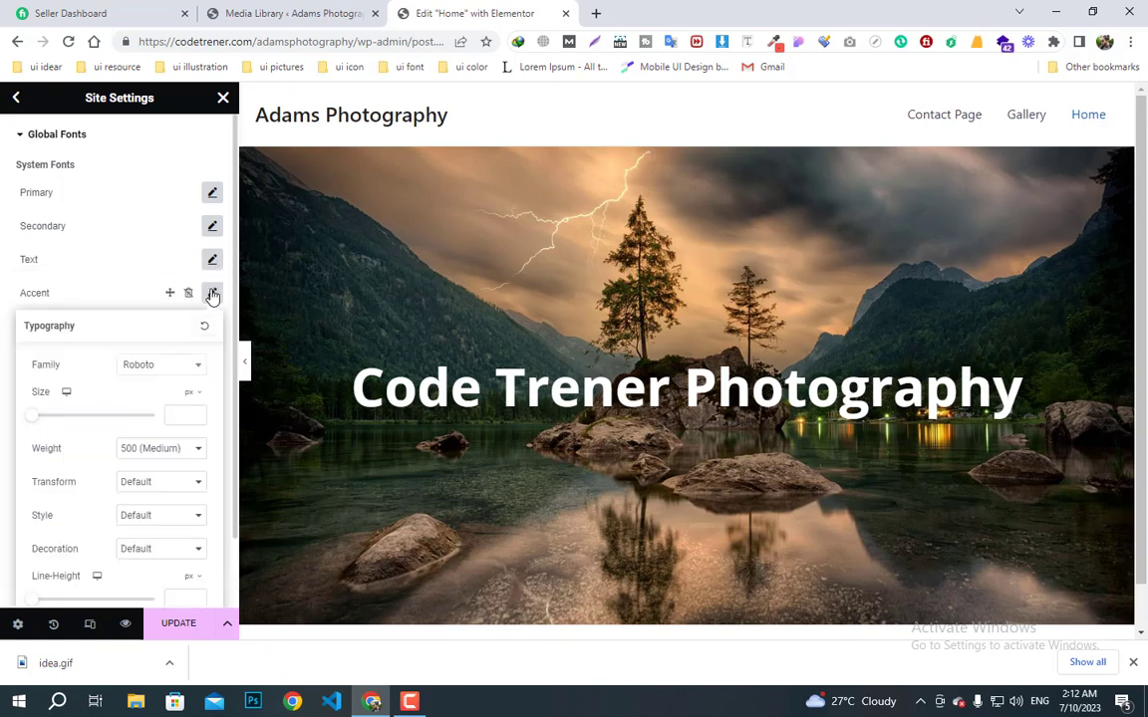
left_click(153, 369)
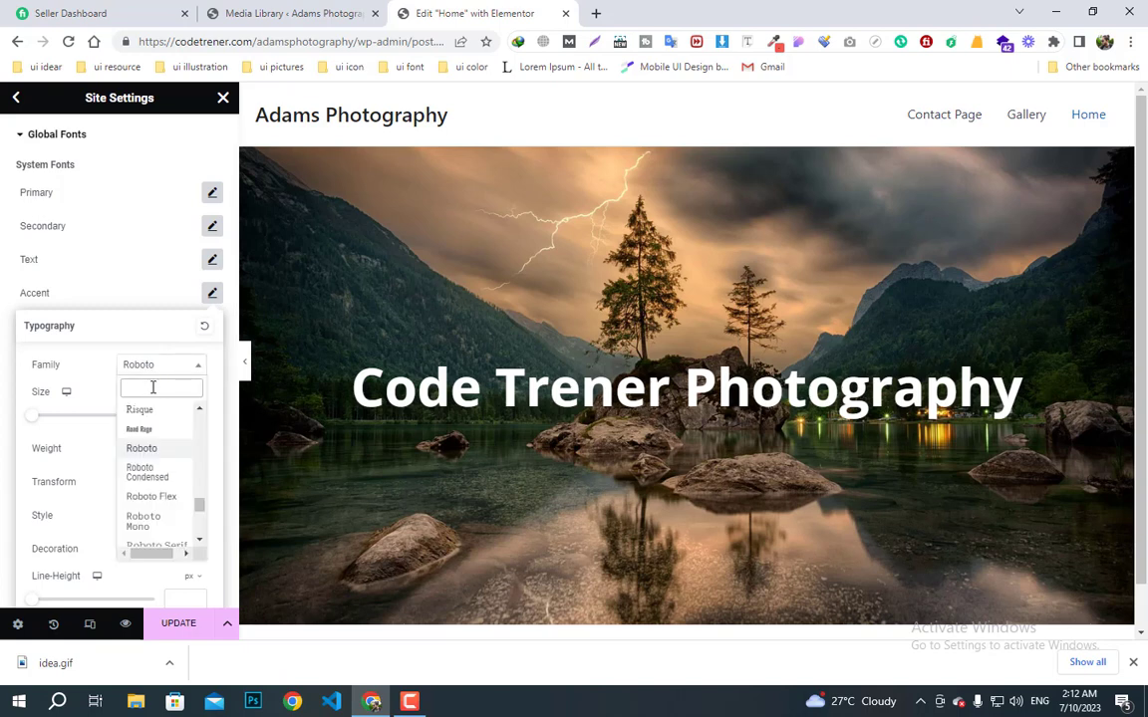
type("open")
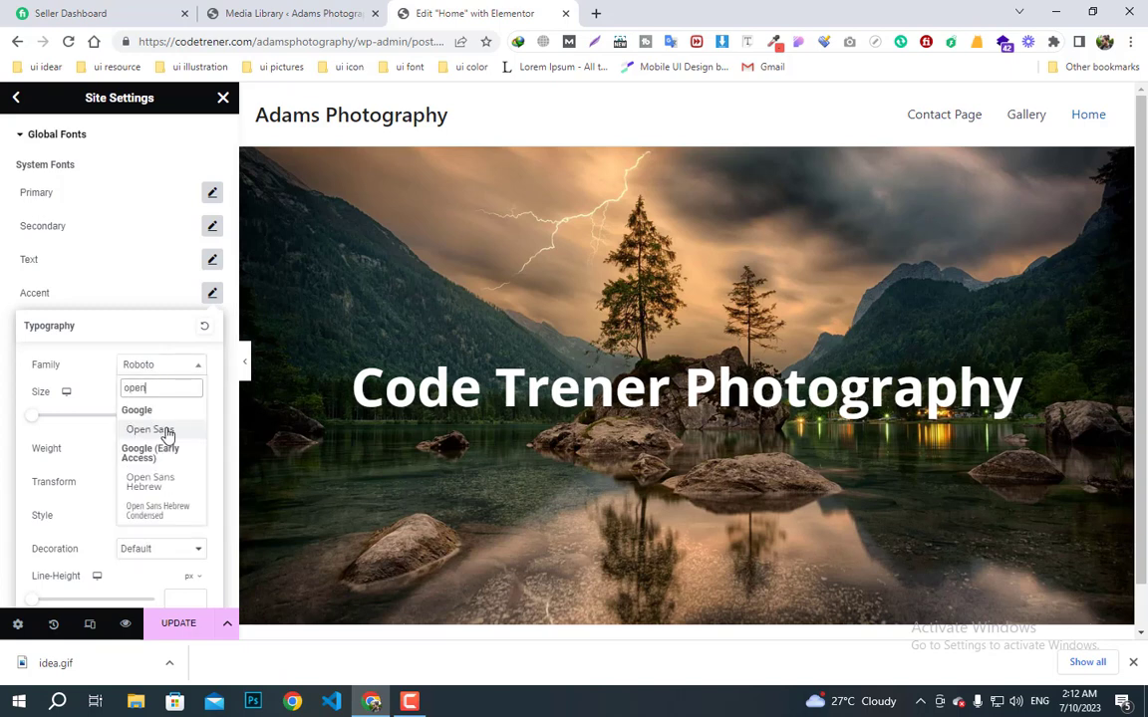
left_click(159, 429)
left_click(211, 296)
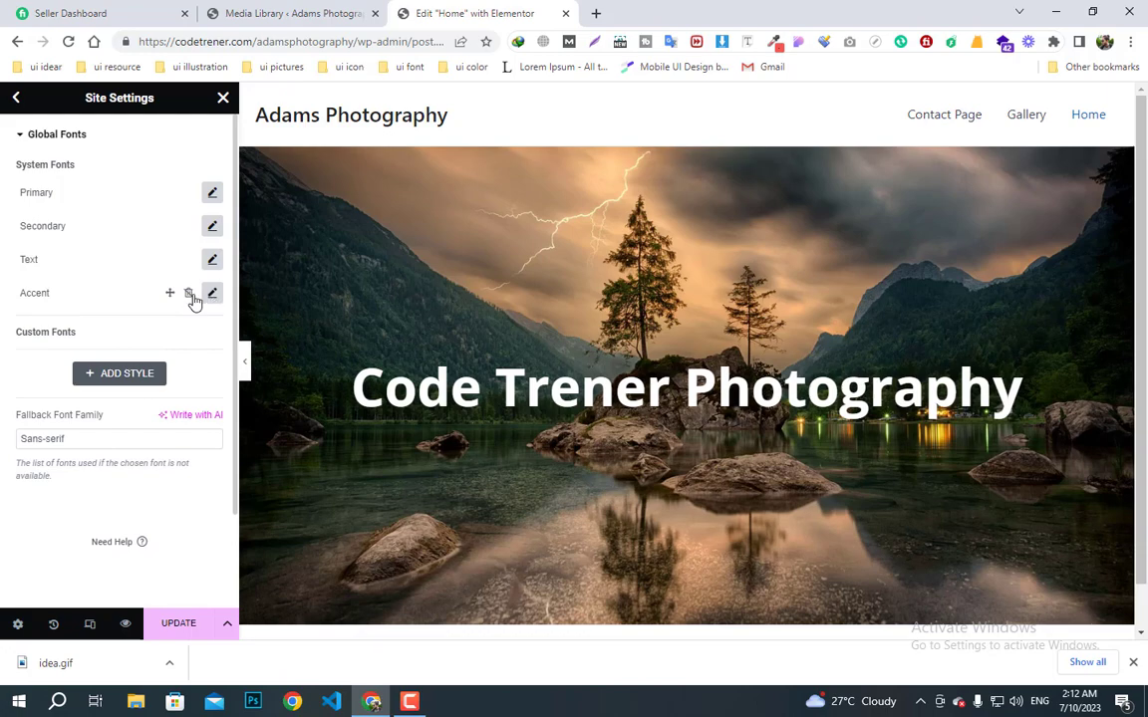
left_click(17, 99)
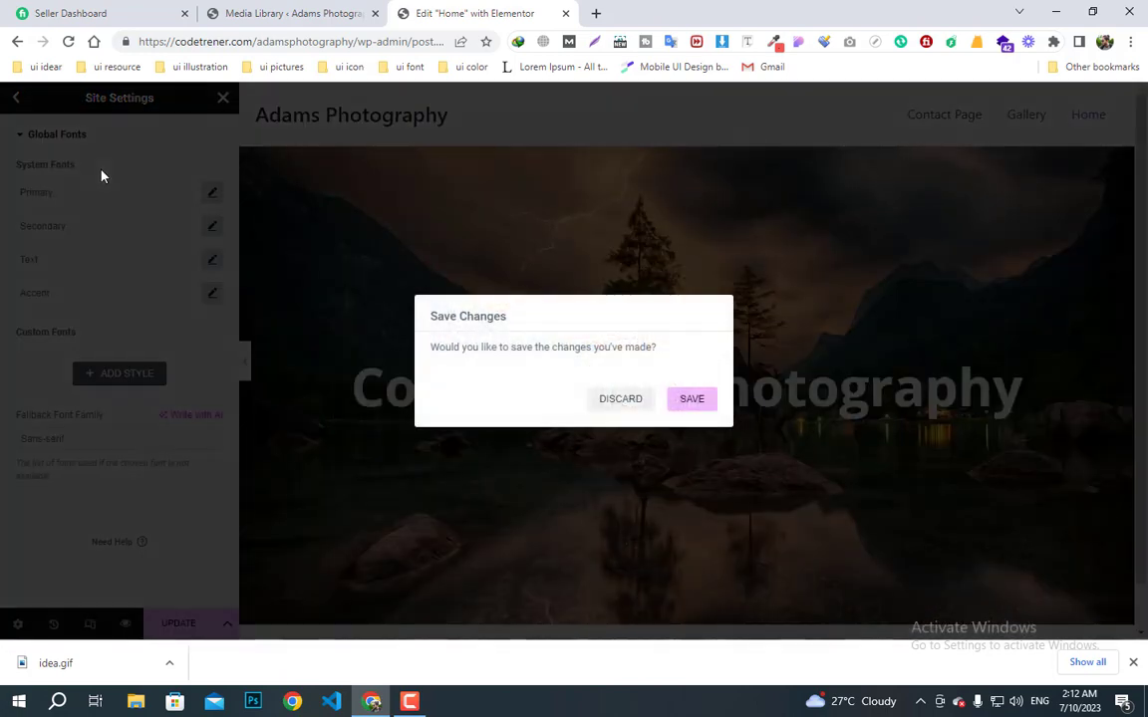
- Save the global font changes and open Global Colors in Site Settings
left_click(693, 400)
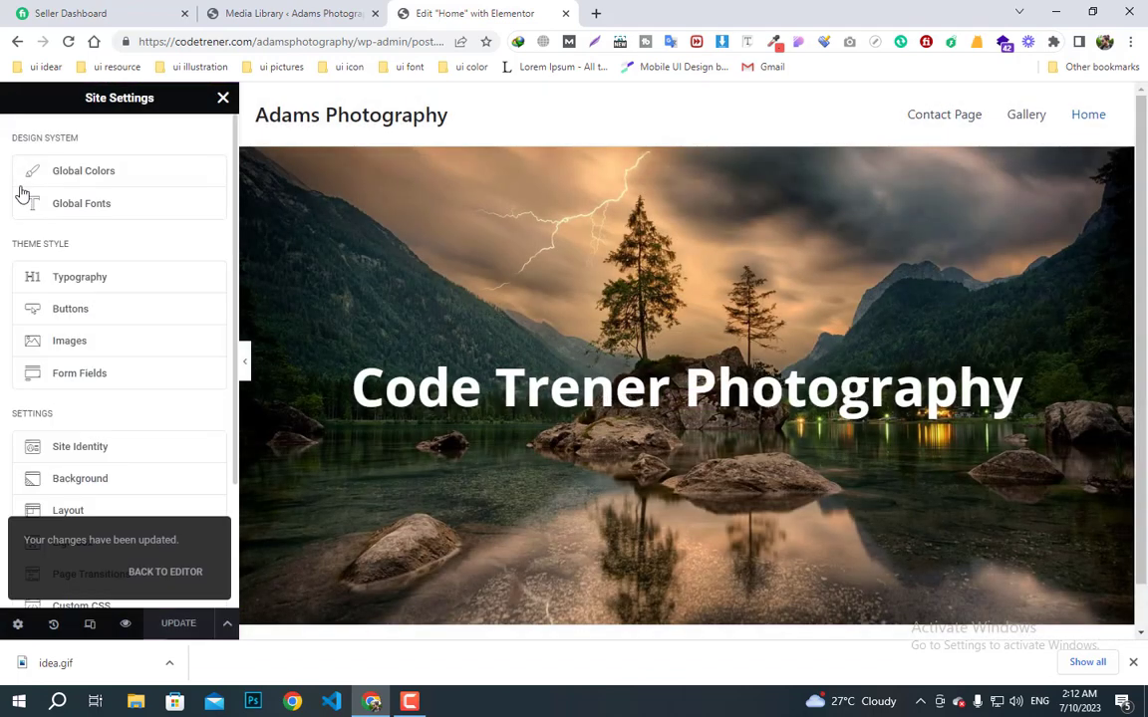
left_click(93, 182)
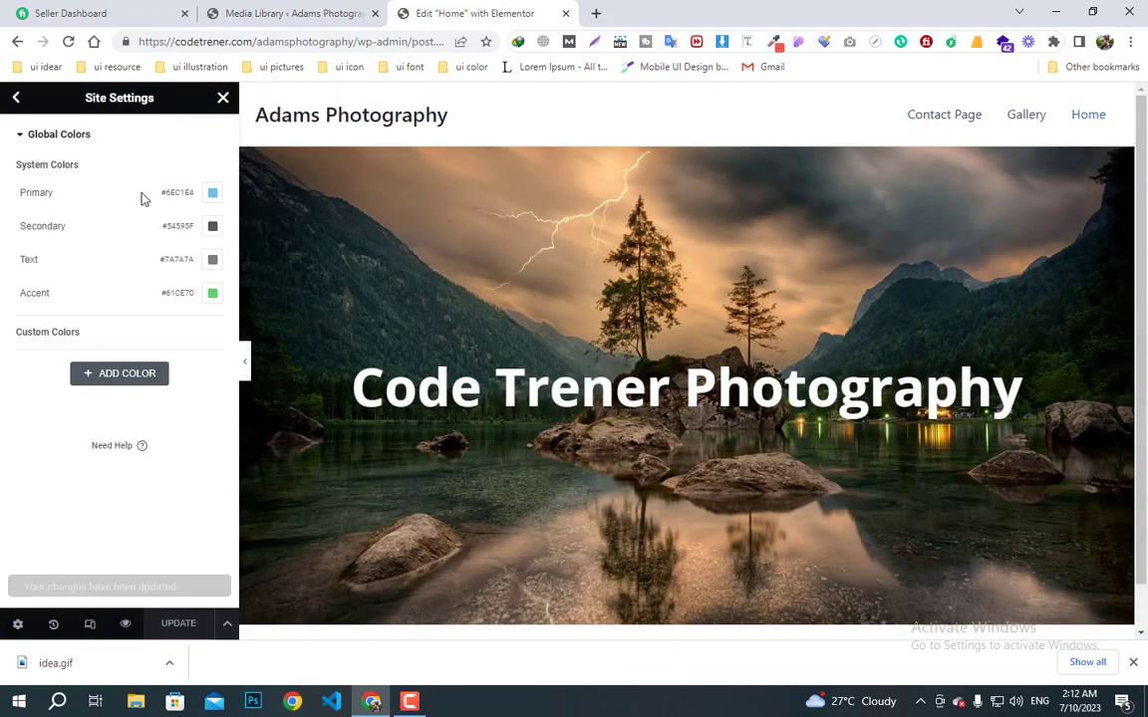
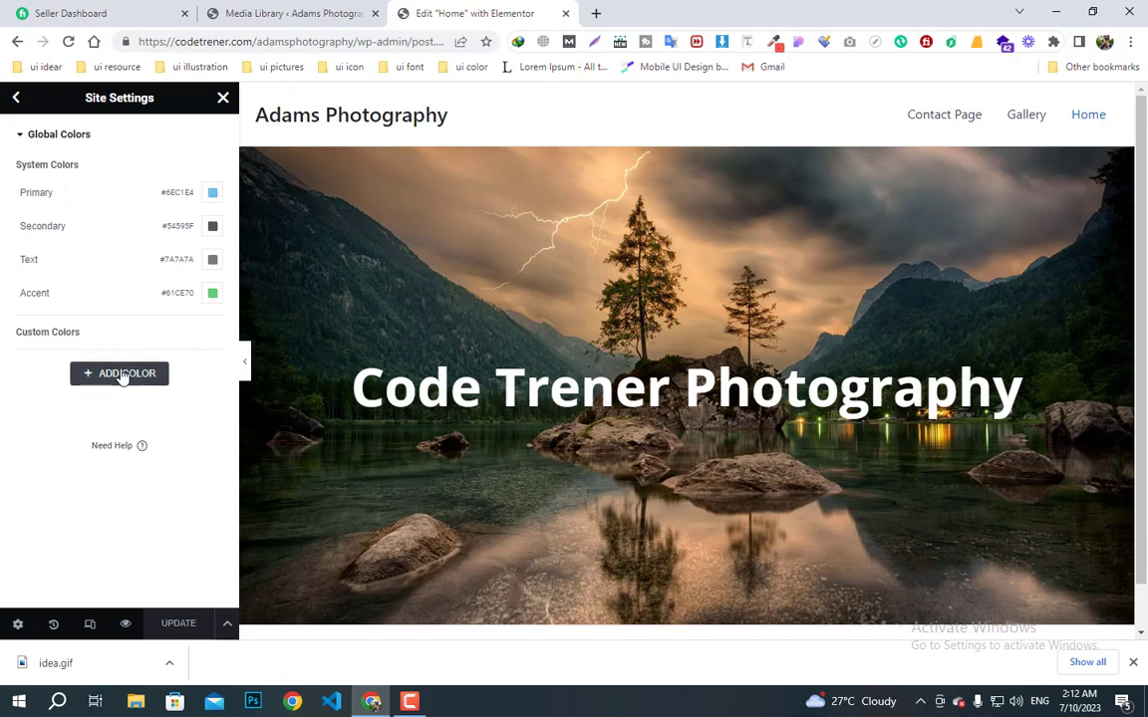
- Add a custom global colour named 'text color' in dark grey #353232
left_click(130, 379)
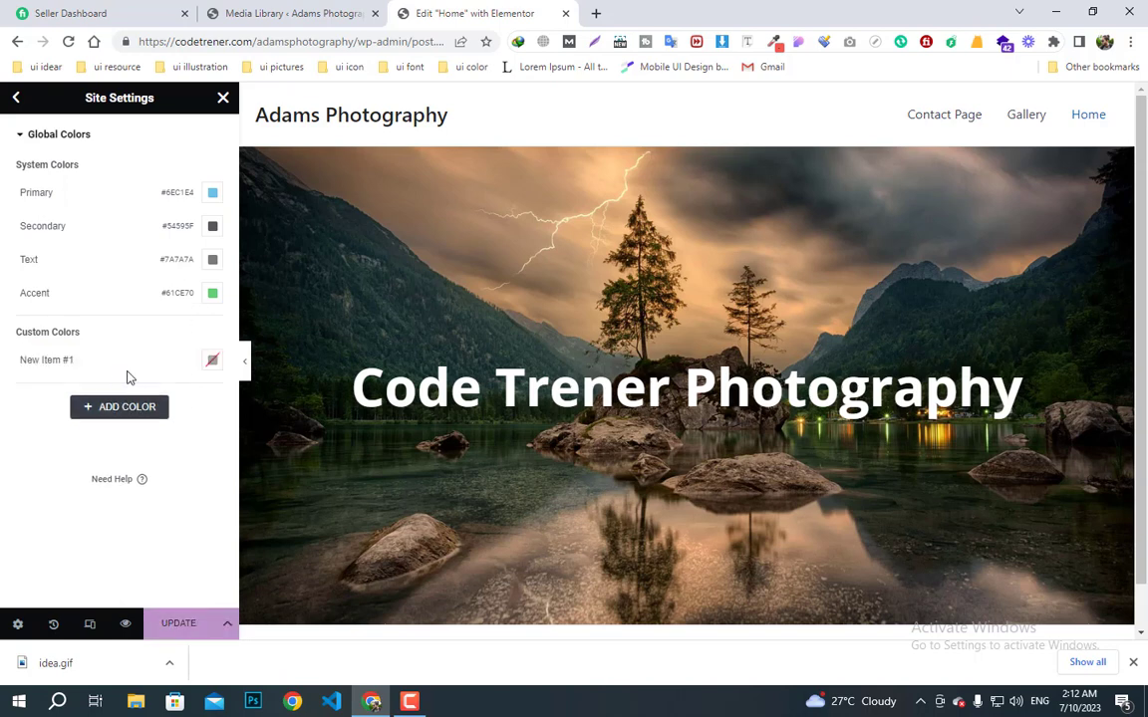
left_click(210, 360)
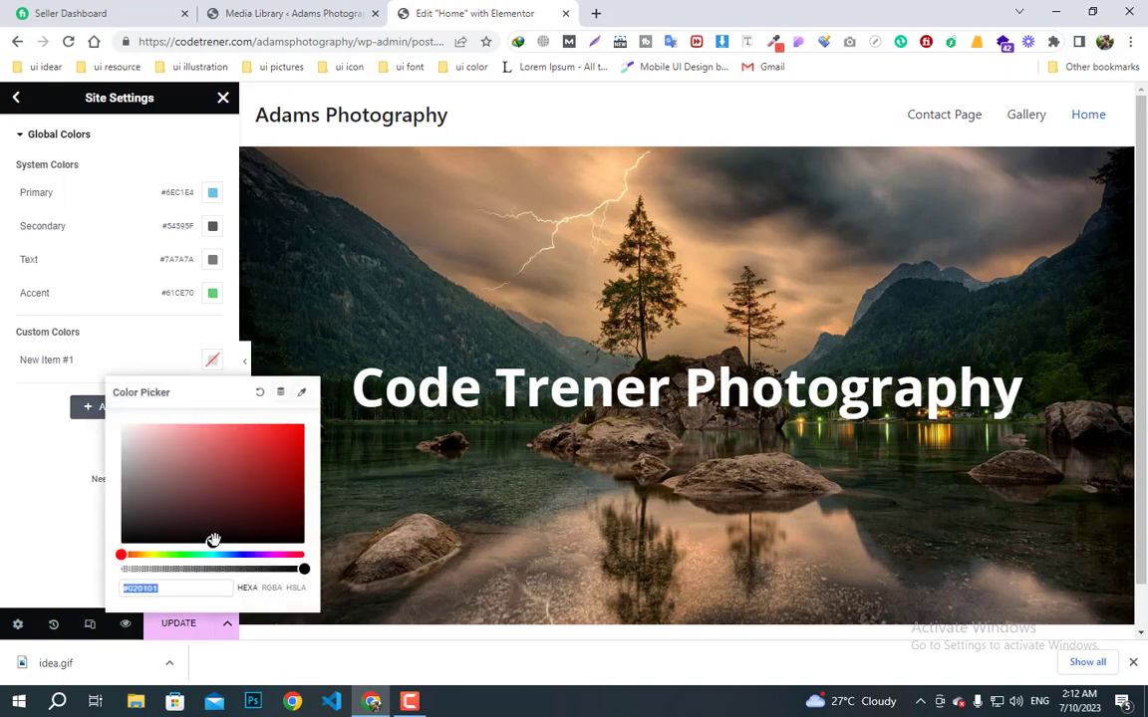
left_click_drag(214, 541, 130, 519)
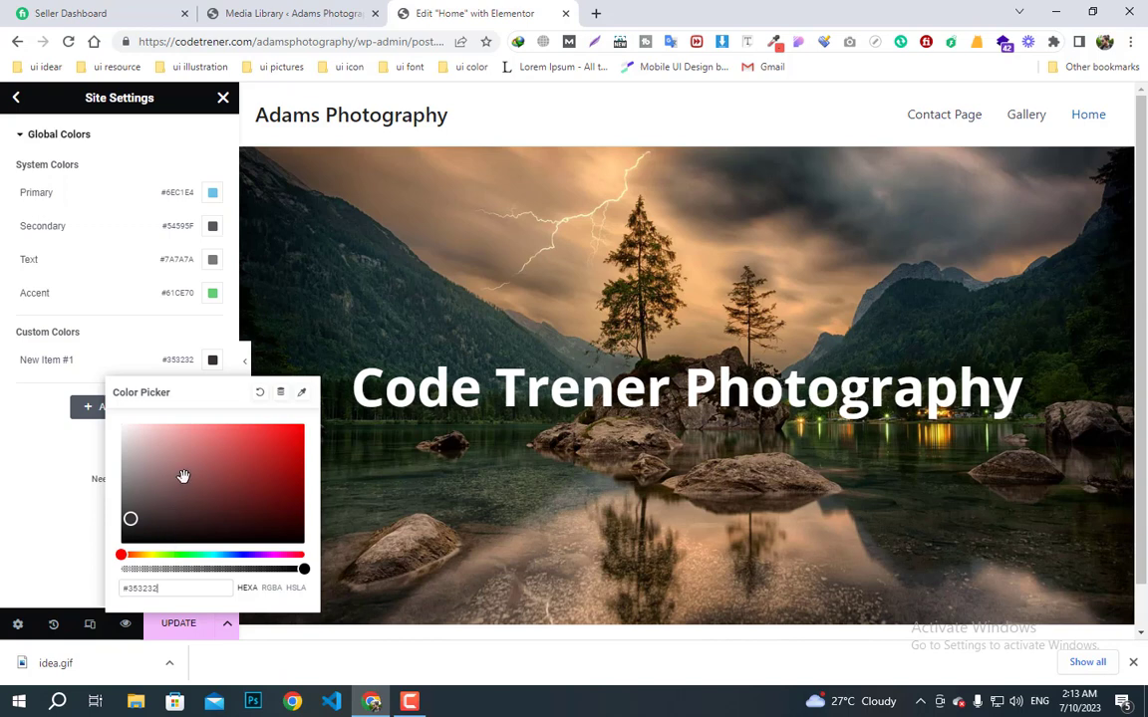
left_click(59, 355)
triple_click(59, 356)
type("text color")
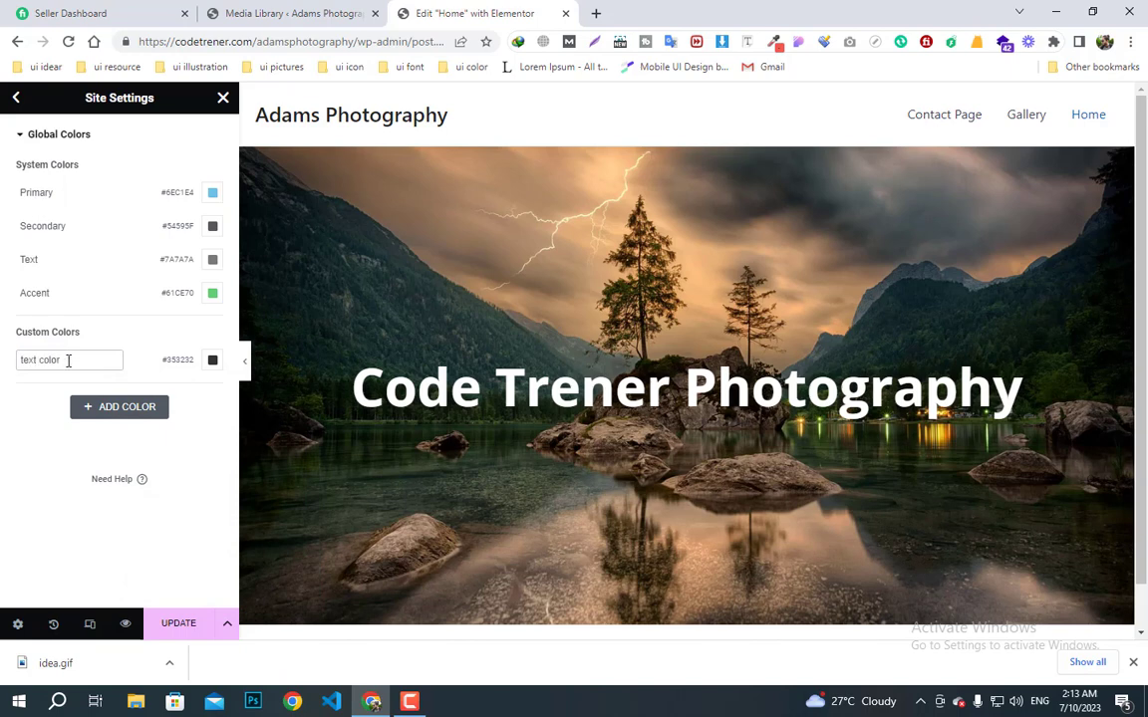
left_click(140, 344)
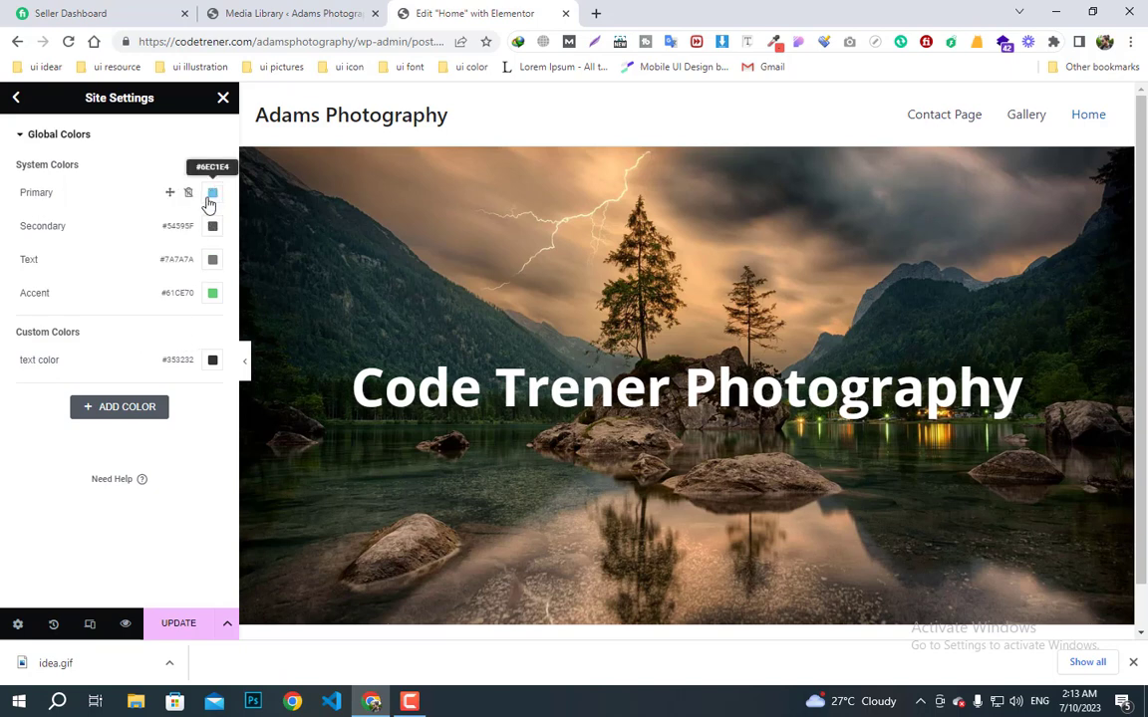
- Add a trial semi-transparent near-white 'soft color', then delete it and leave Global Colors
left_click(110, 410)
left_click(79, 393)
left_click_drag(80, 394, 3, 399)
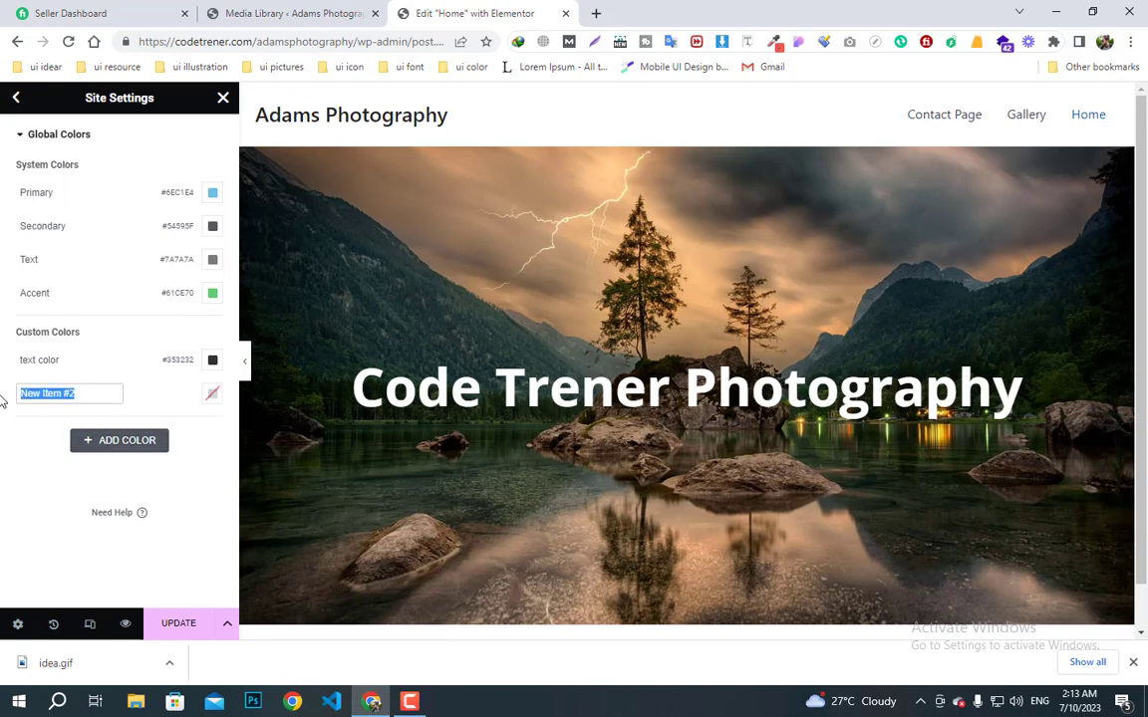
type("soft color")
left_click(212, 396)
left_click_drag(151, 233, 122, 193)
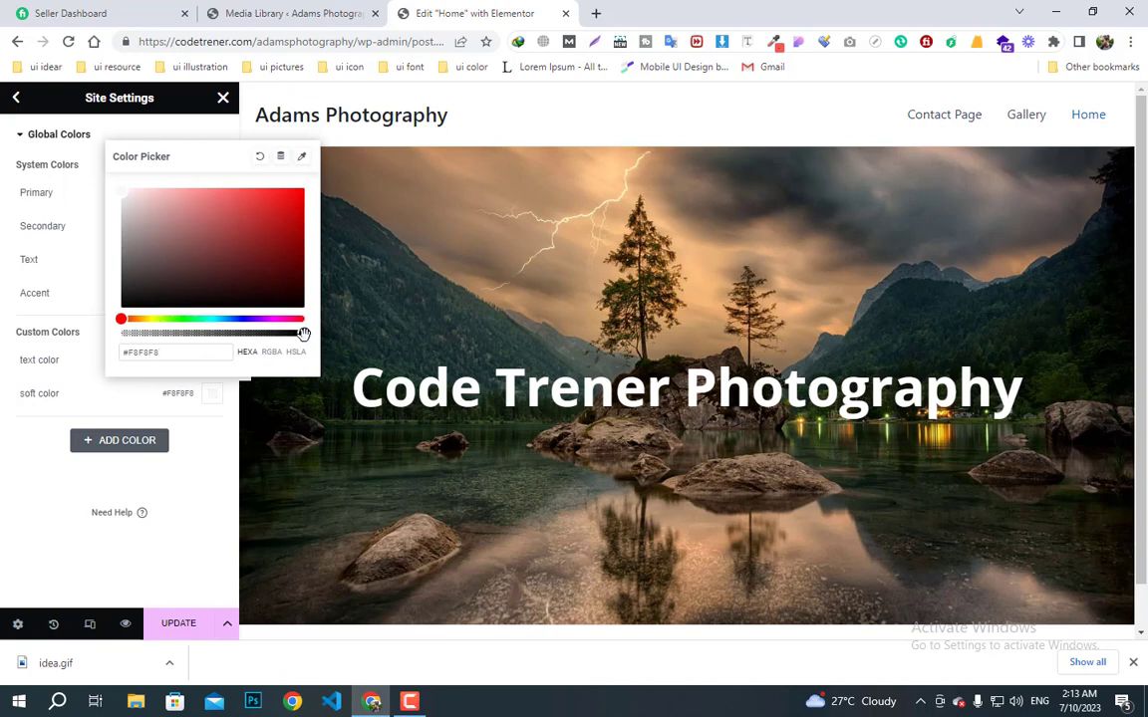
left_click_drag(303, 335, 256, 335)
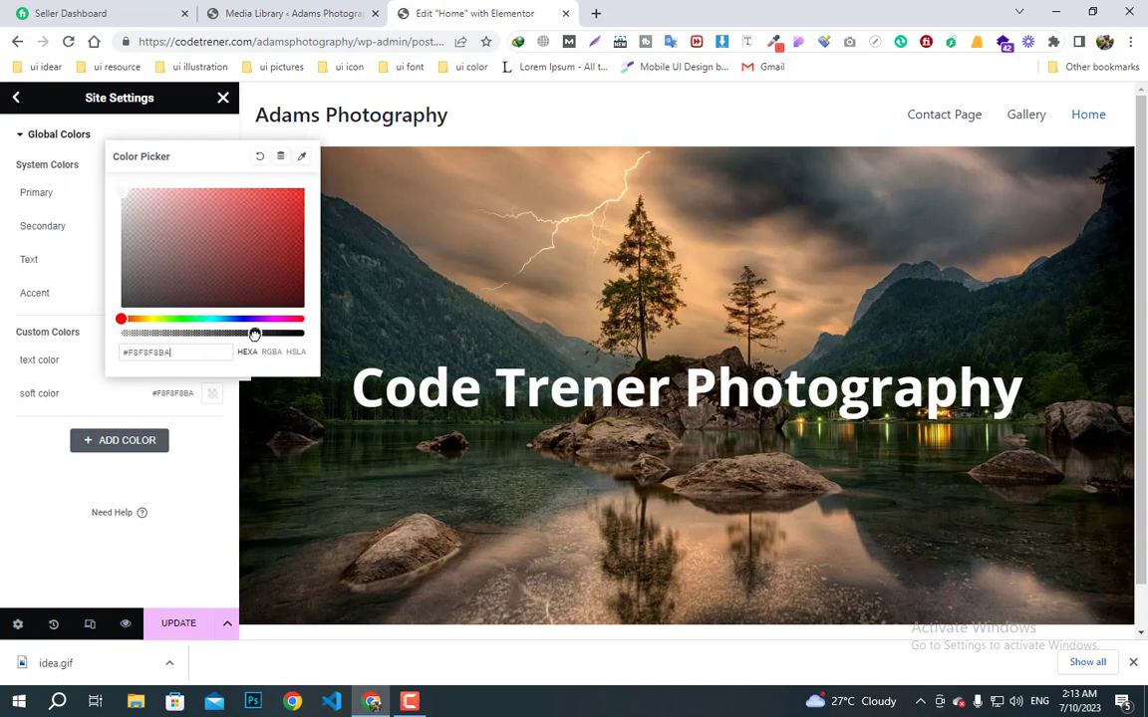
left_click_drag(255, 335, 284, 317)
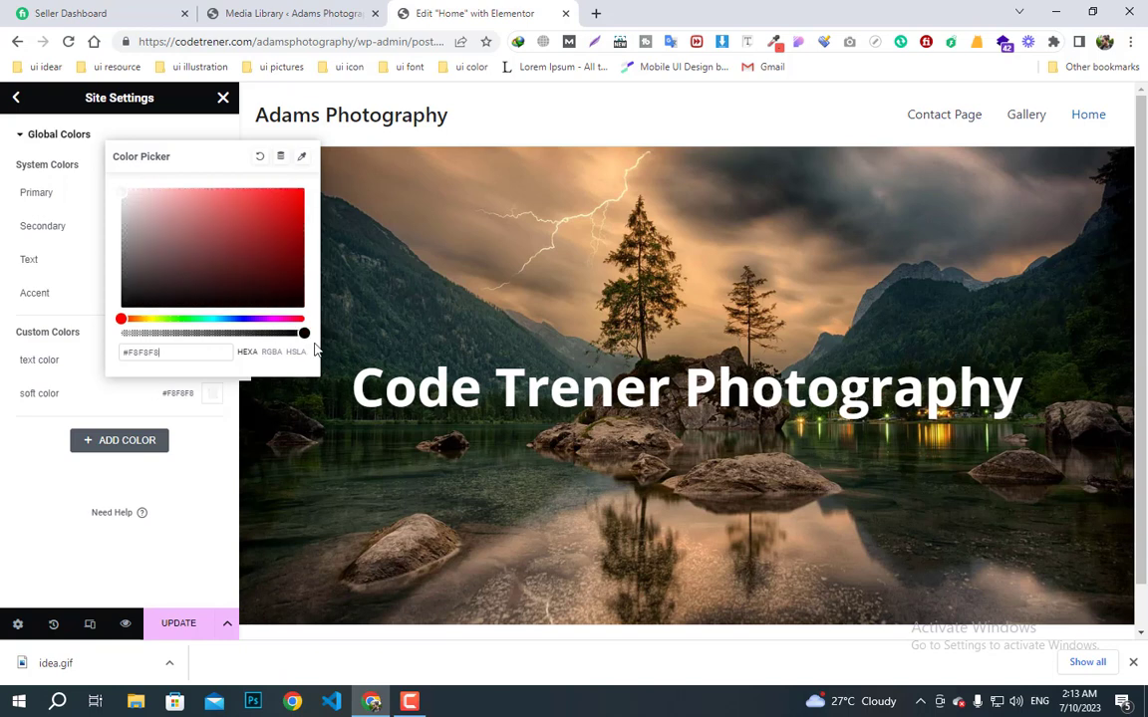
left_click(259, 157)
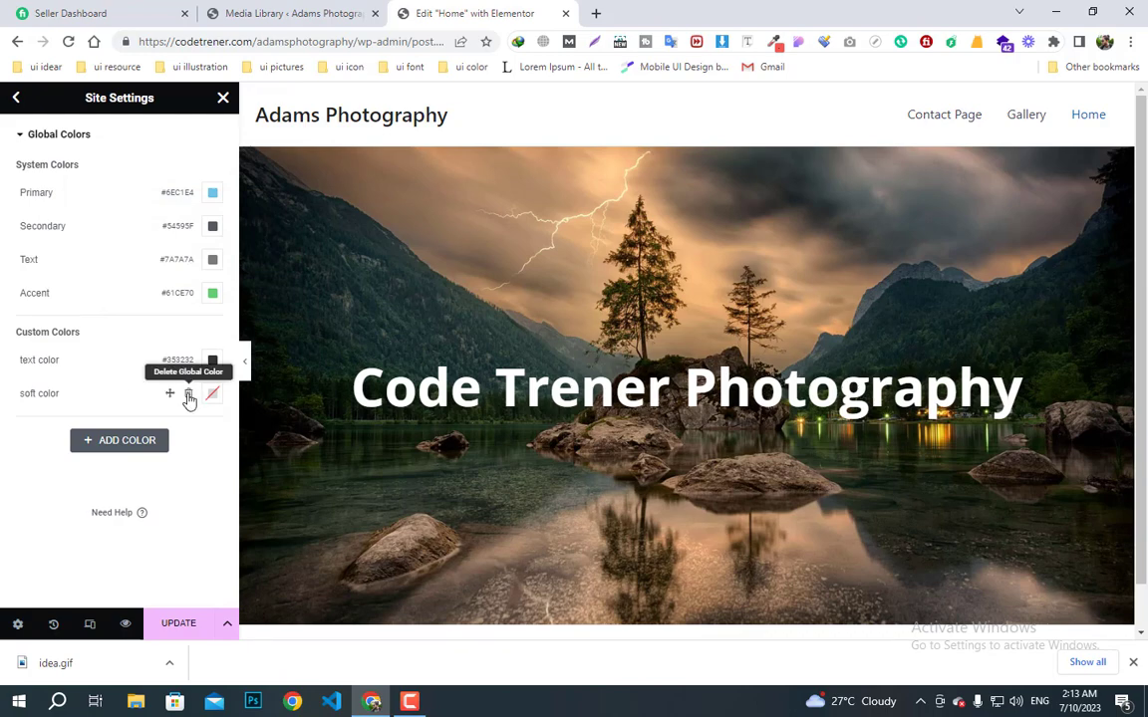
left_click(187, 394)
left_click(672, 401)
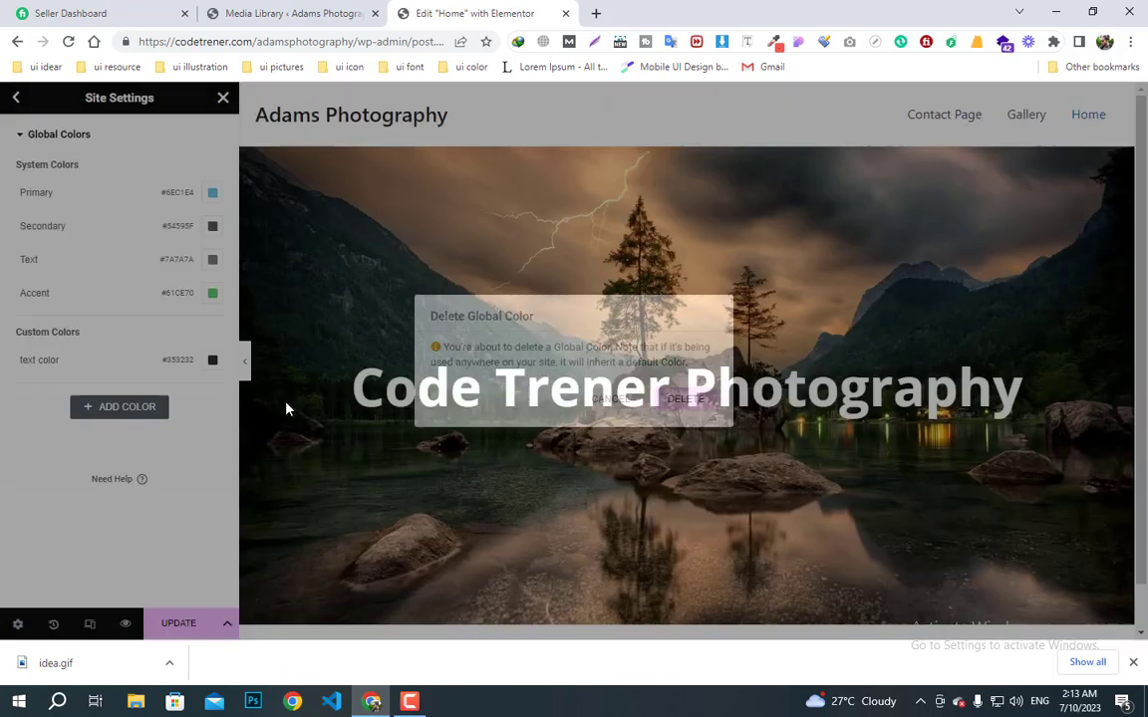
left_click(16, 98)
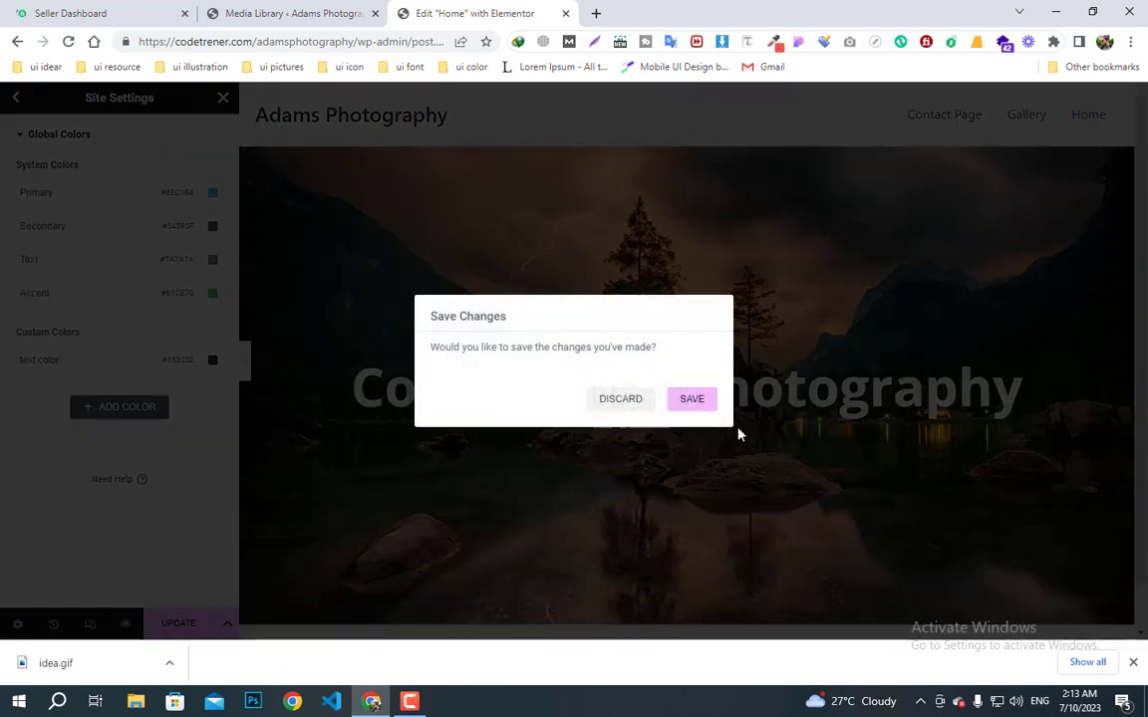
- Save the global colour changes and close Site Settings to return to the widgets
left_click(692, 400)
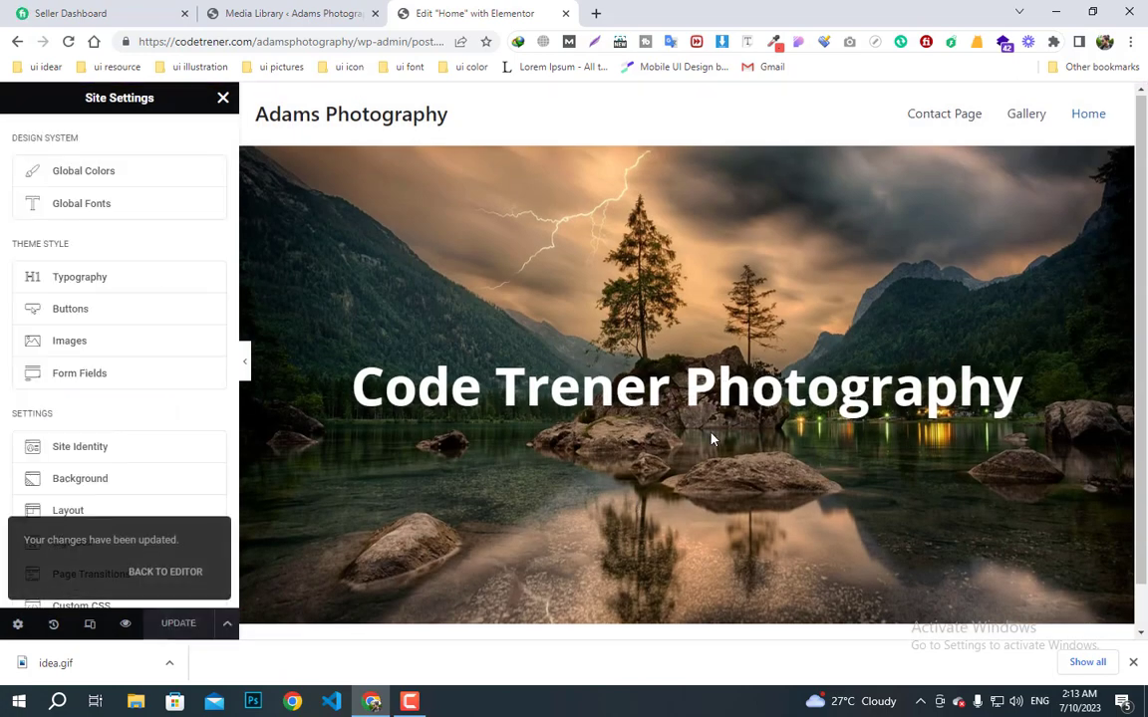
scroll(698, 438, "down", 1)
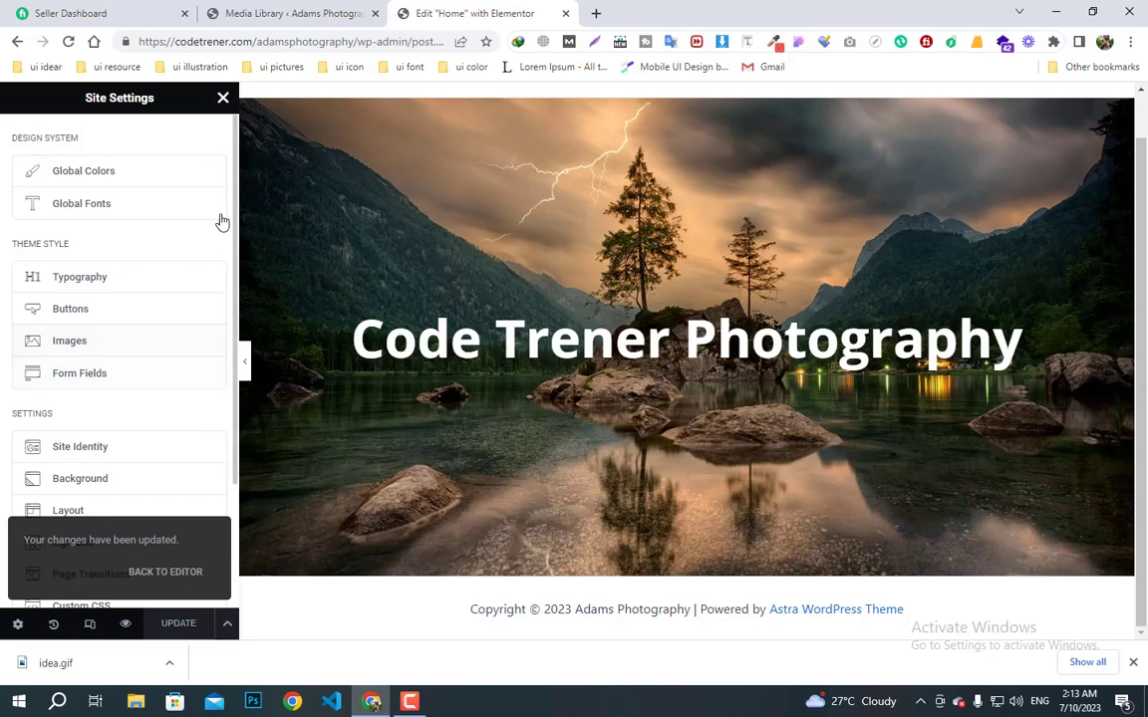
left_click(223, 98)
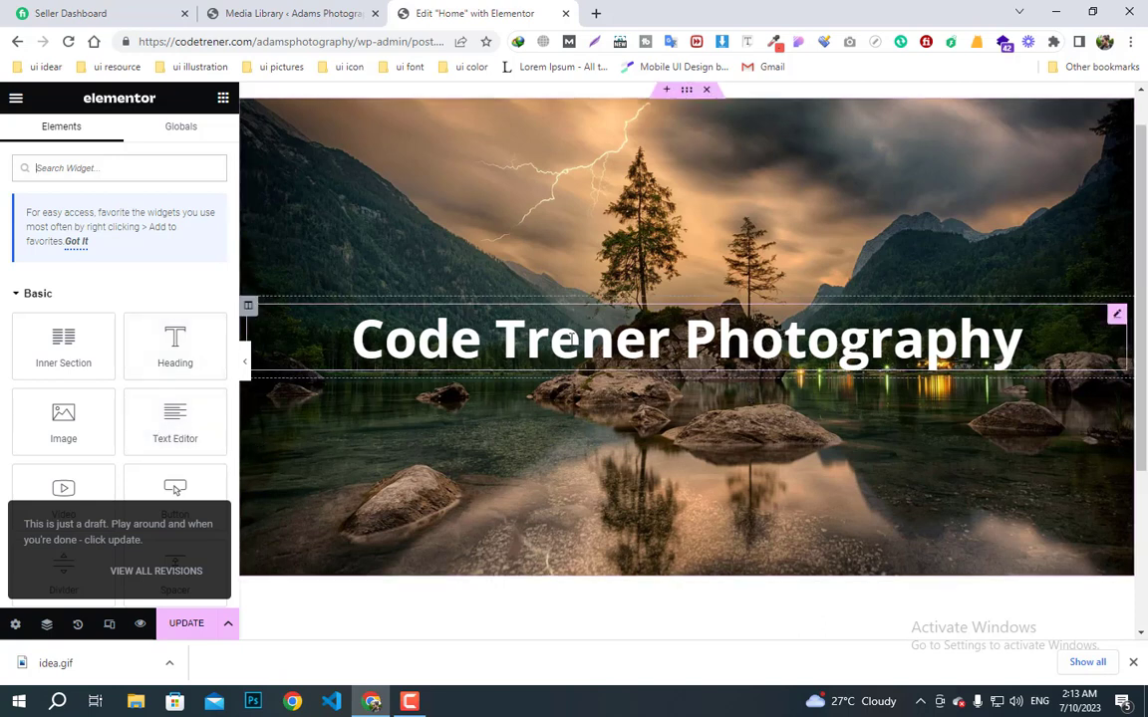
- Give the hero section a Classic black (#000000) background overlay at 0.35 opacity
left_click(687, 91)
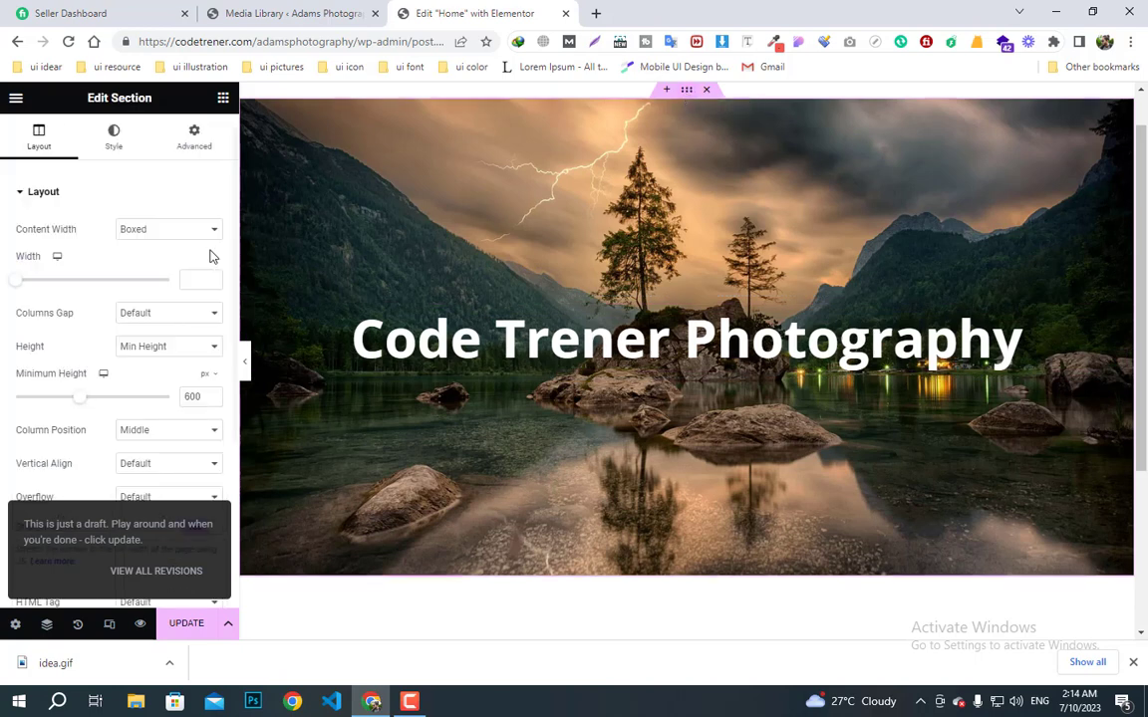
left_click(111, 150)
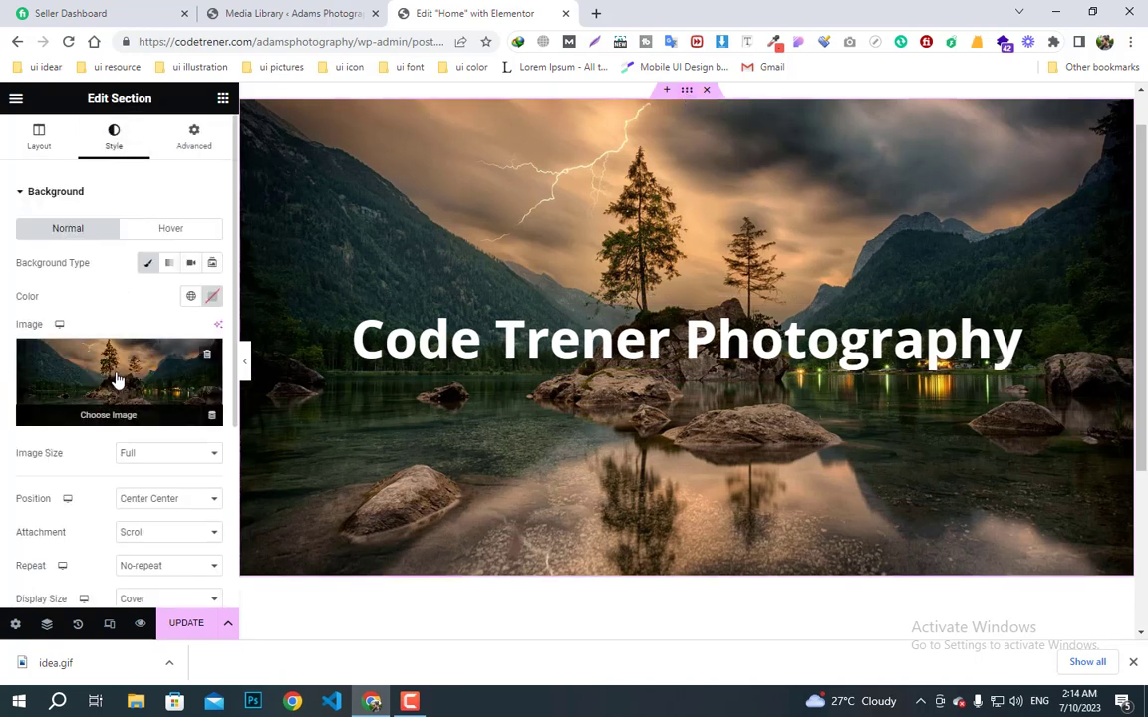
scroll(116, 378, "down", 1)
scroll(99, 398, "down", 1)
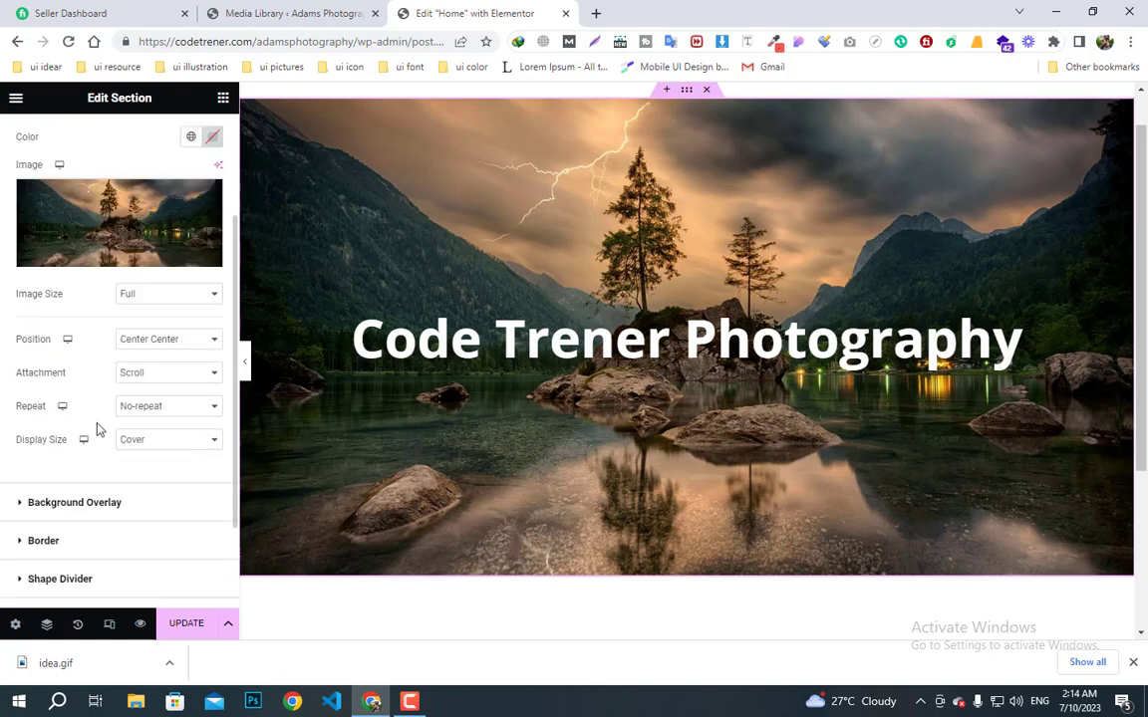
left_click(23, 503)
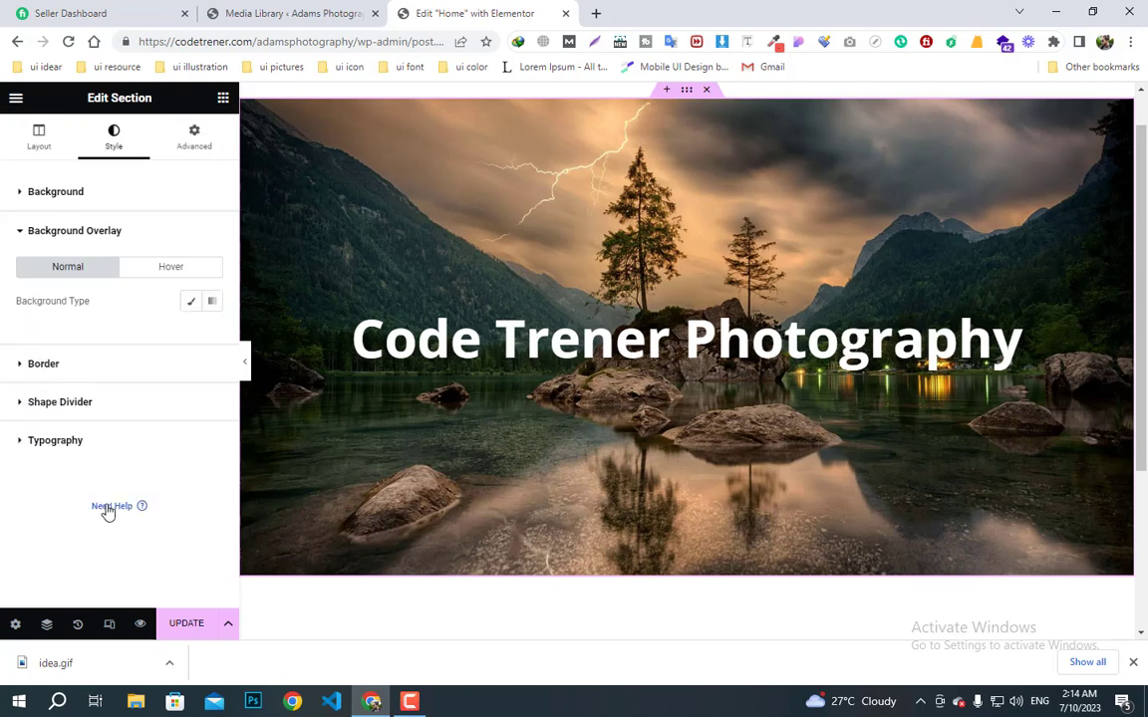
left_click(190, 302)
left_click(211, 334)
left_click_drag(165, 475, 120, 518)
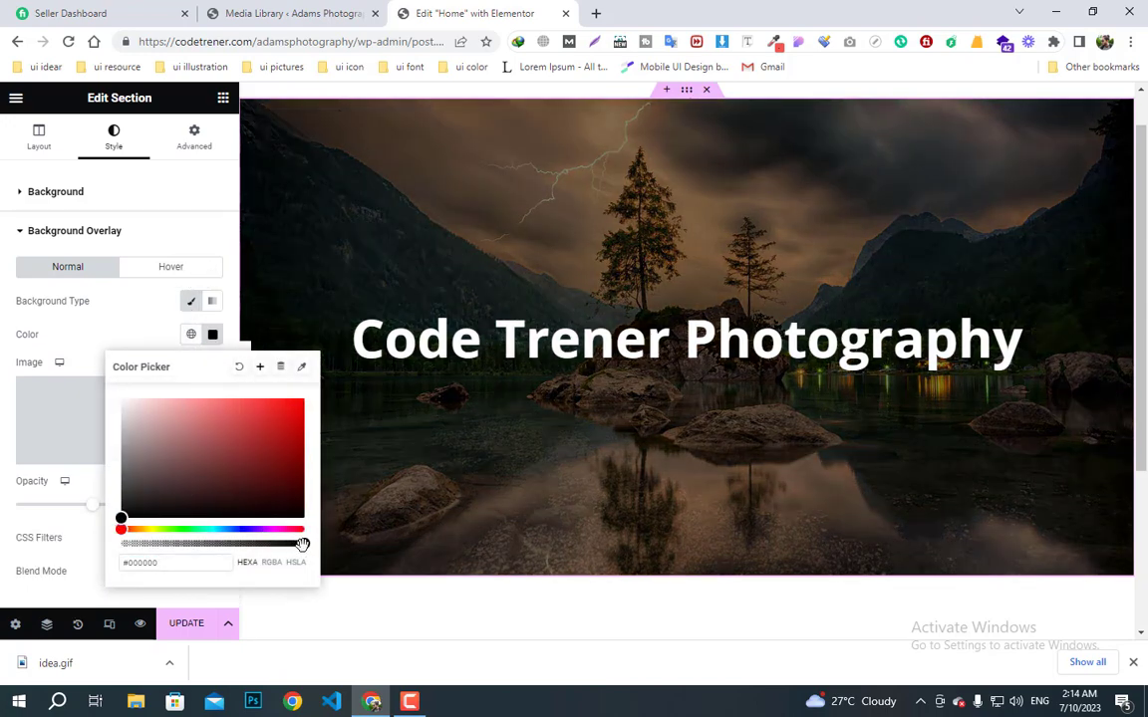
left_click(113, 323)
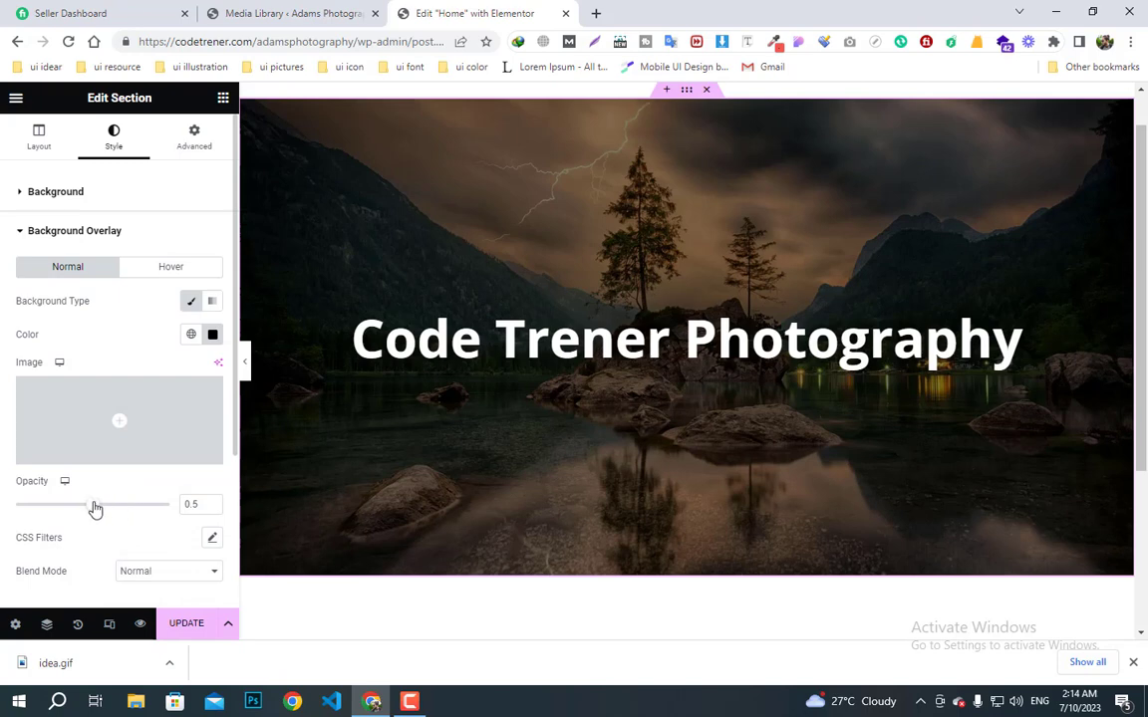
left_click_drag(94, 510, 96, 510)
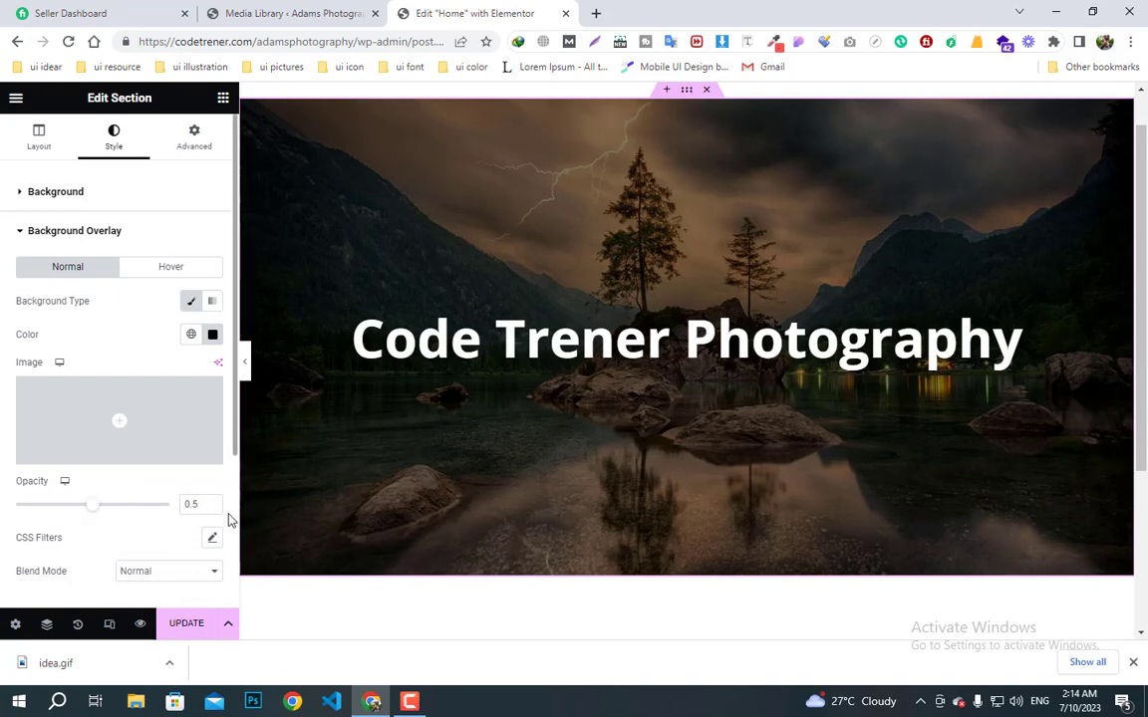
left_click_drag(93, 510, 72, 508)
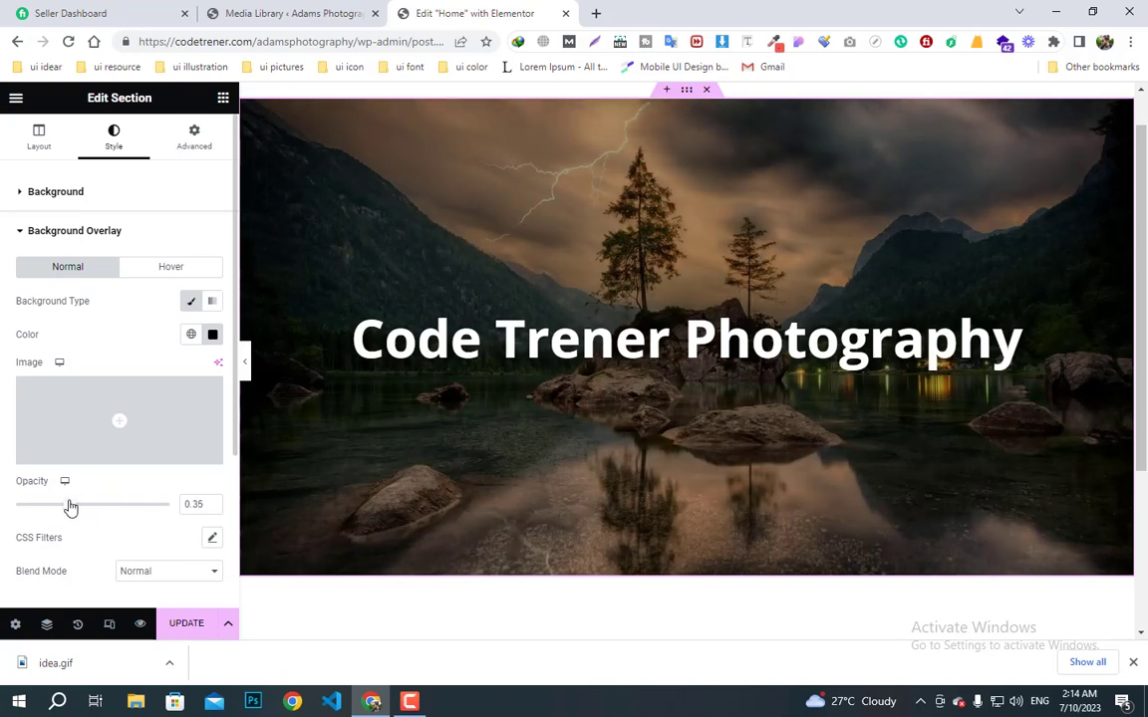
left_click(223, 98)
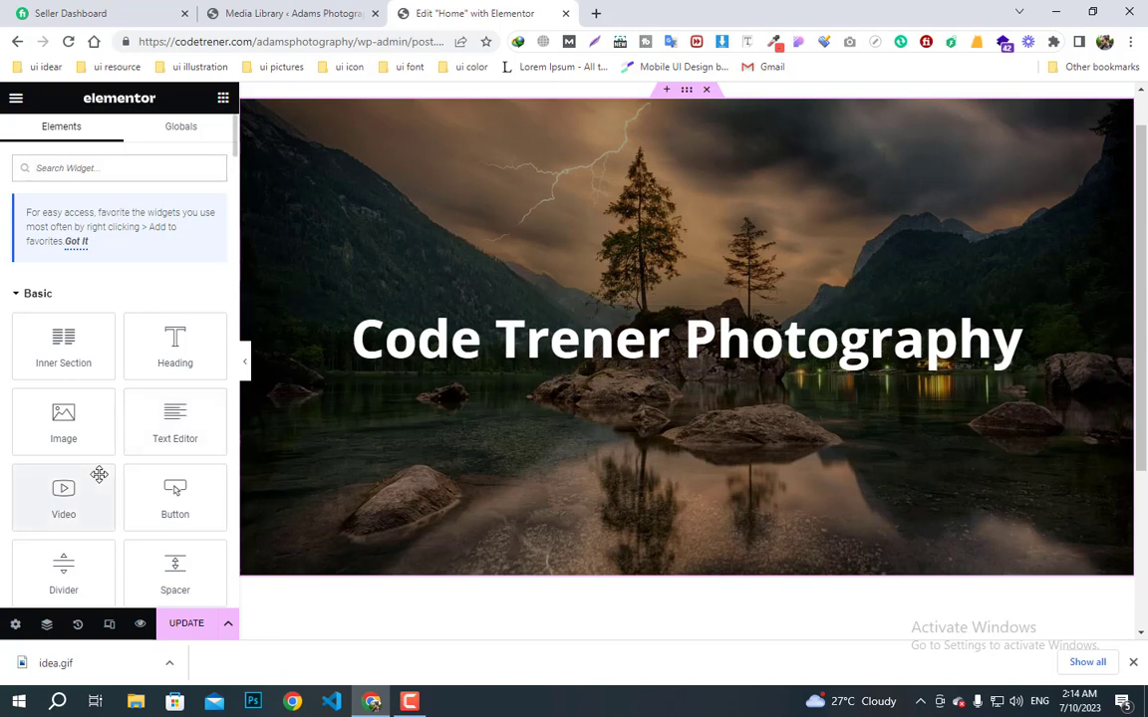
- Drop a two-column Inner Section beneath the hero heading and narrow its width to 500
scroll(125, 429, "down", 1)
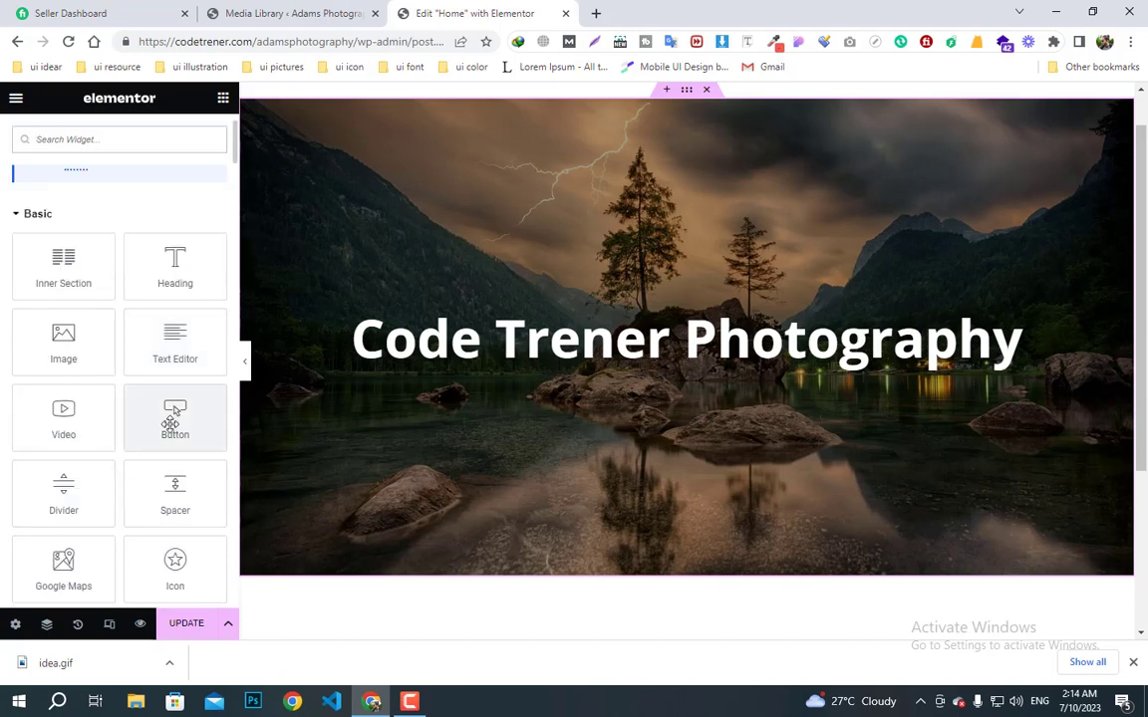
left_click_drag(171, 421, 149, 397)
left_click_drag(63, 267, 643, 369)
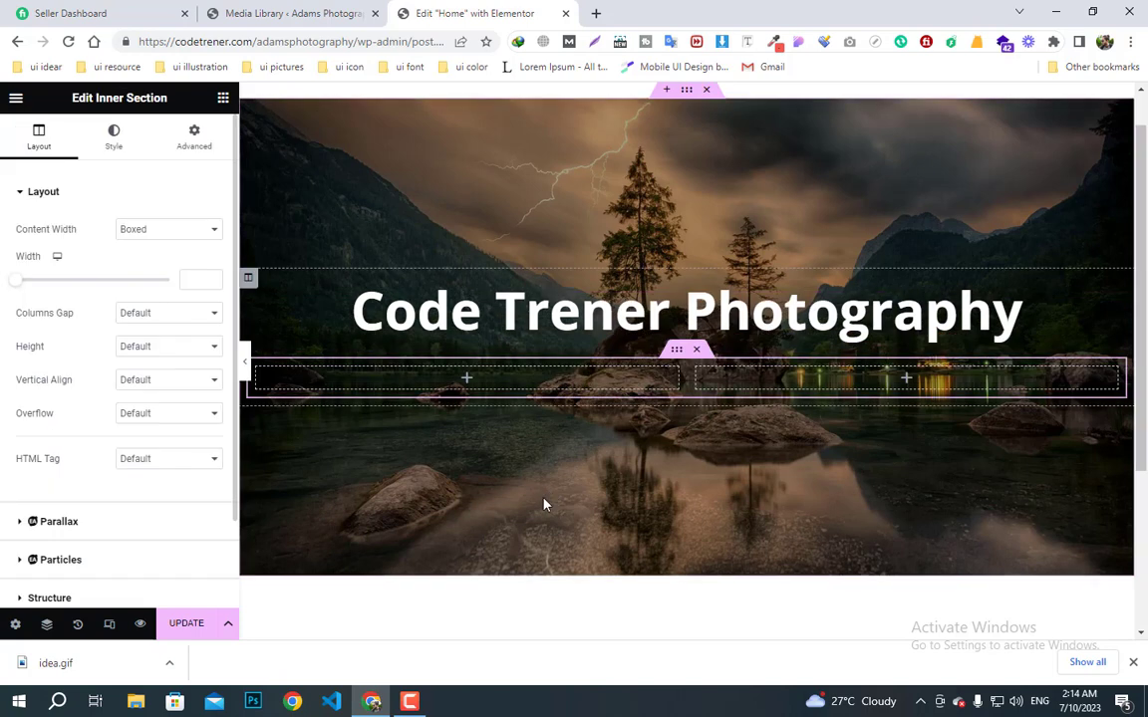
left_click_drag(26, 287, 13, 284)
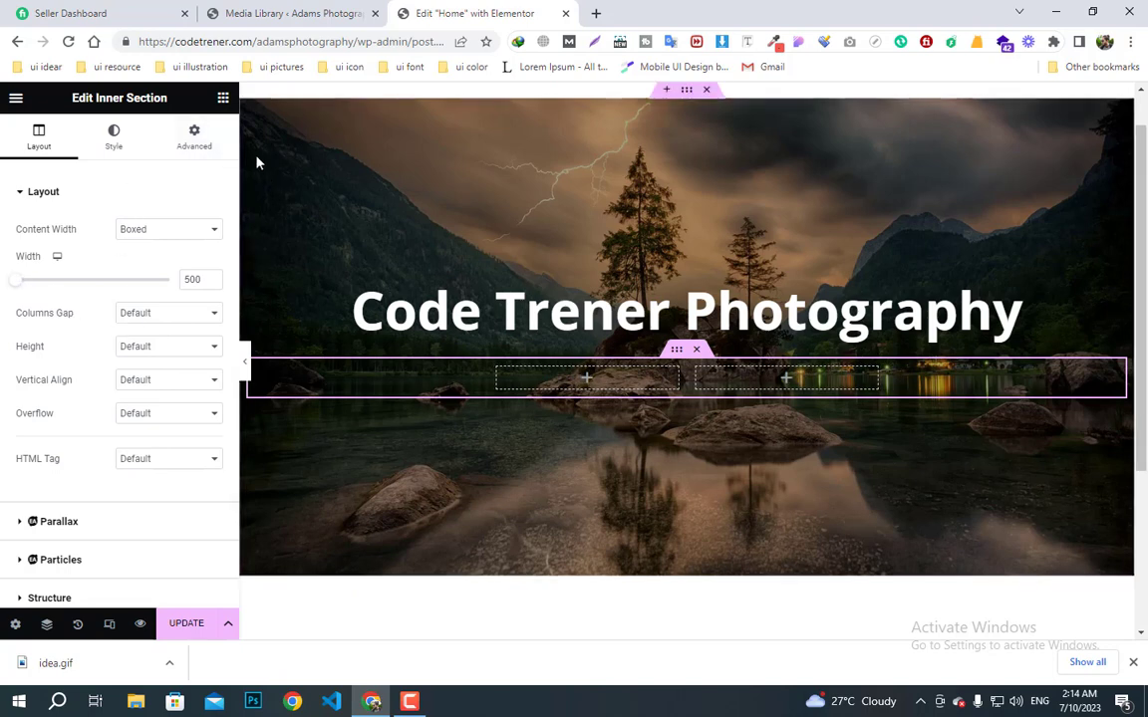
left_click(223, 97)
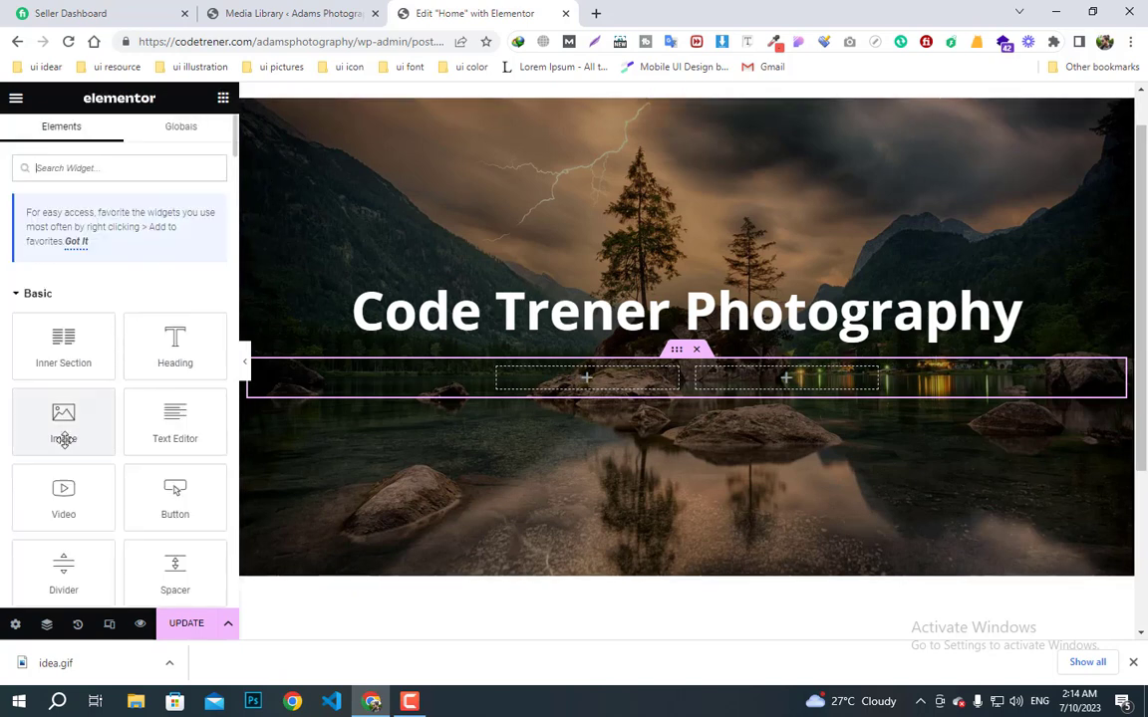
- Add a centred button to the left column labelled 'Gallery', linked to the Gallery page
left_click_drag(172, 497, 587, 384)
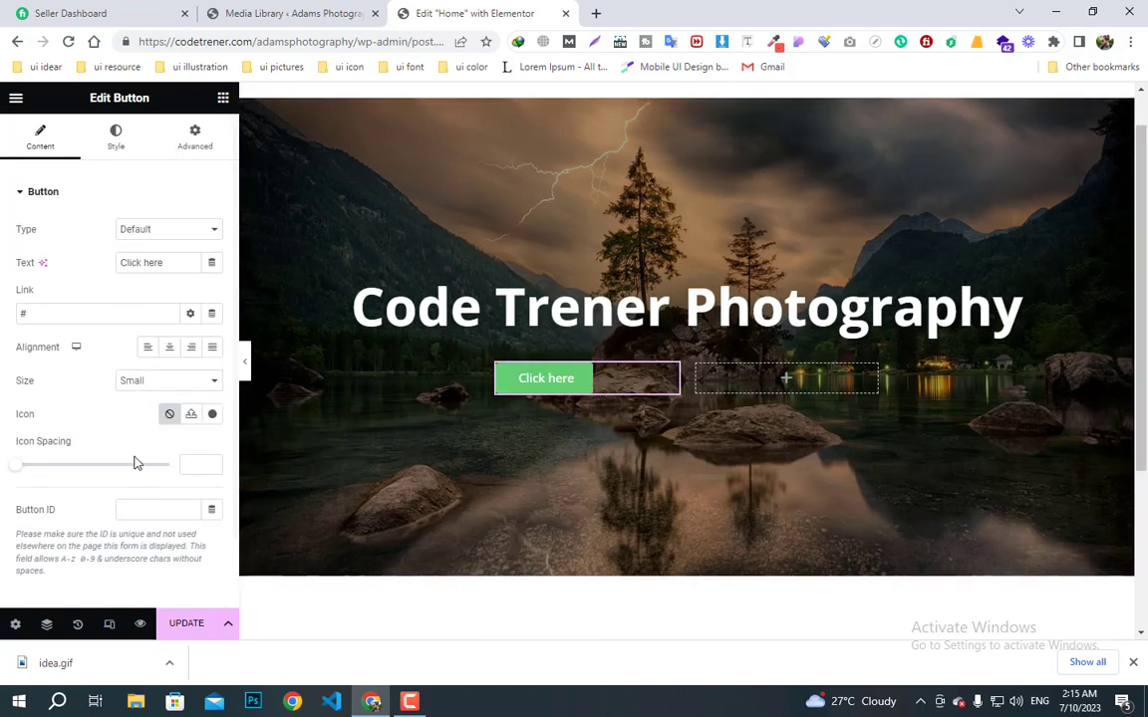
left_click(169, 347)
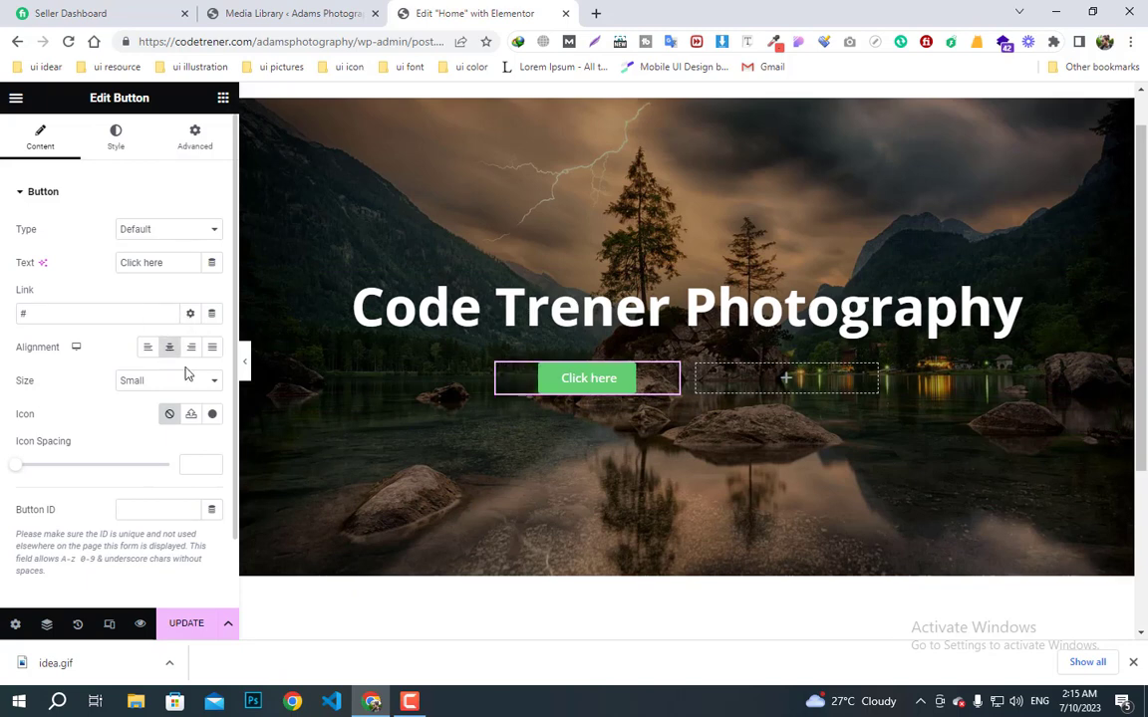
left_click_drag(161, 262, 8, 264)
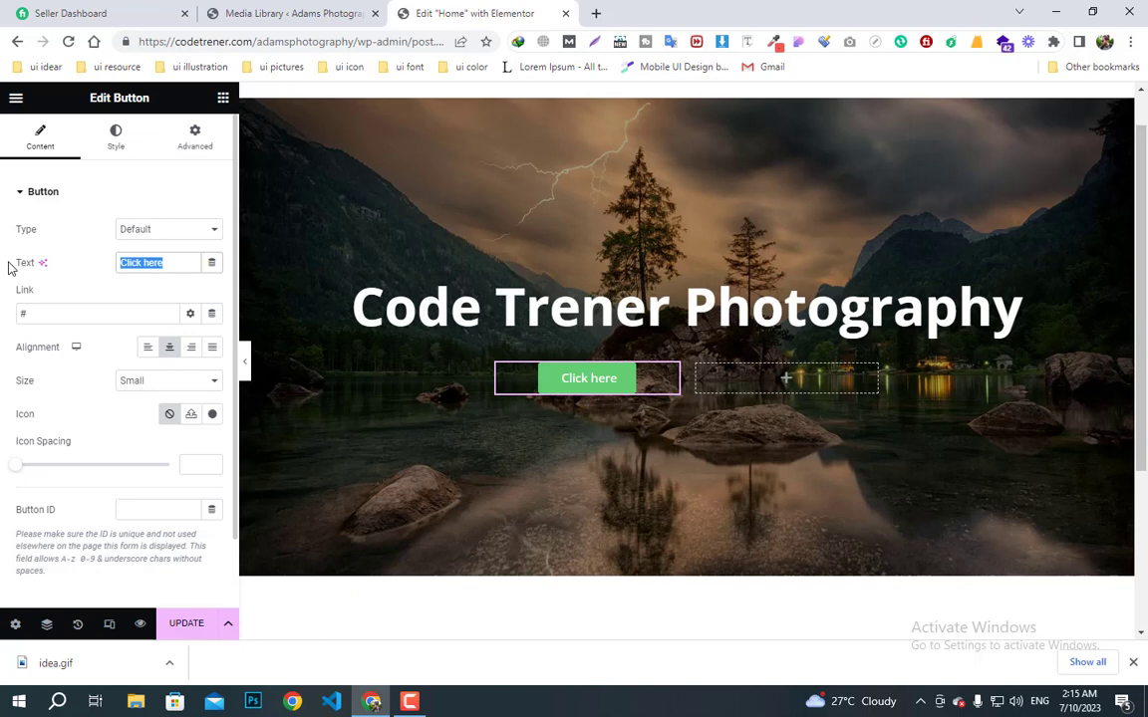
type("G")
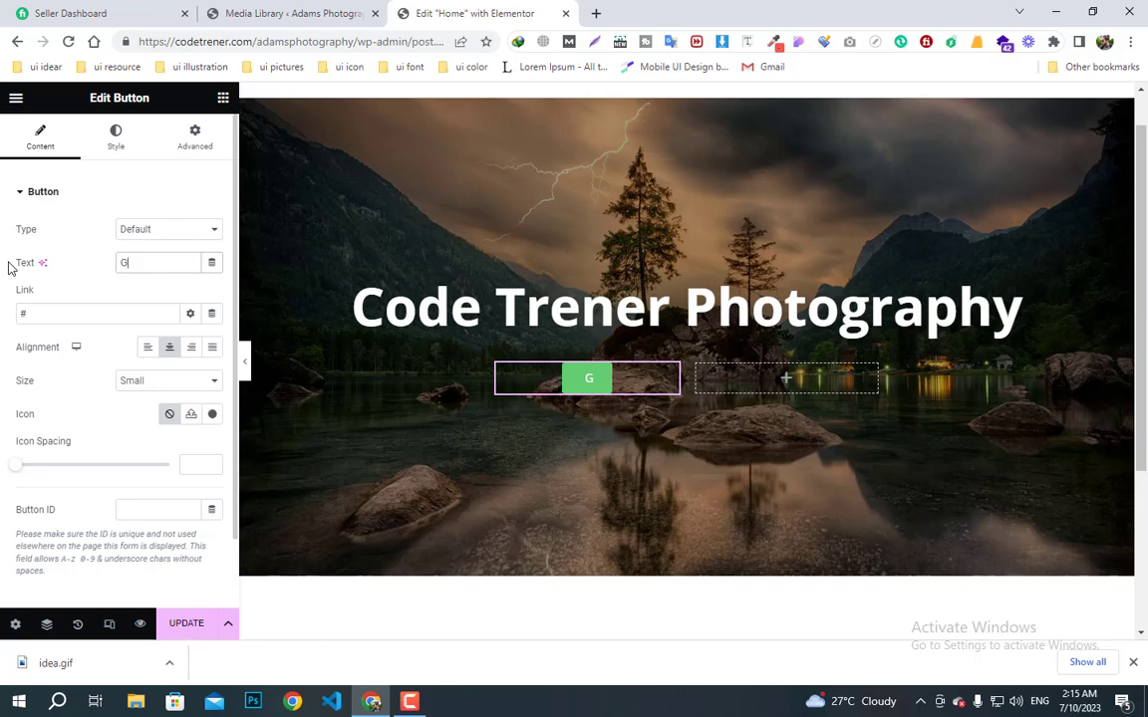
type("allery")
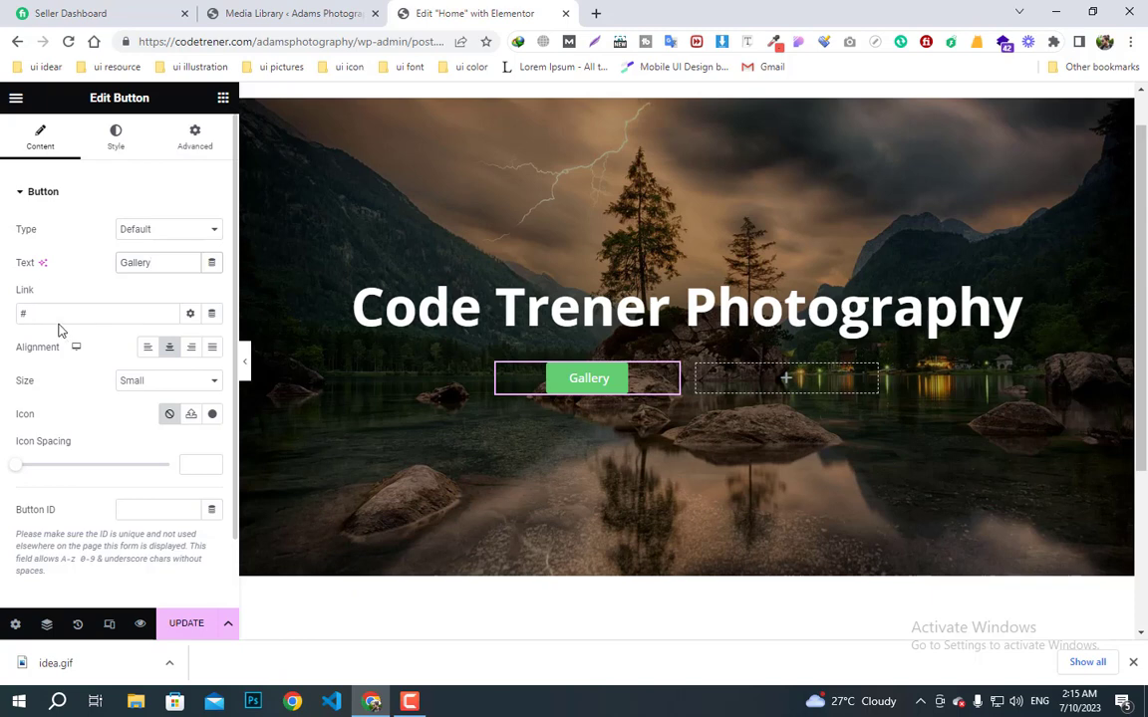
left_click_drag(40, 315, 3, 315)
type("gall")
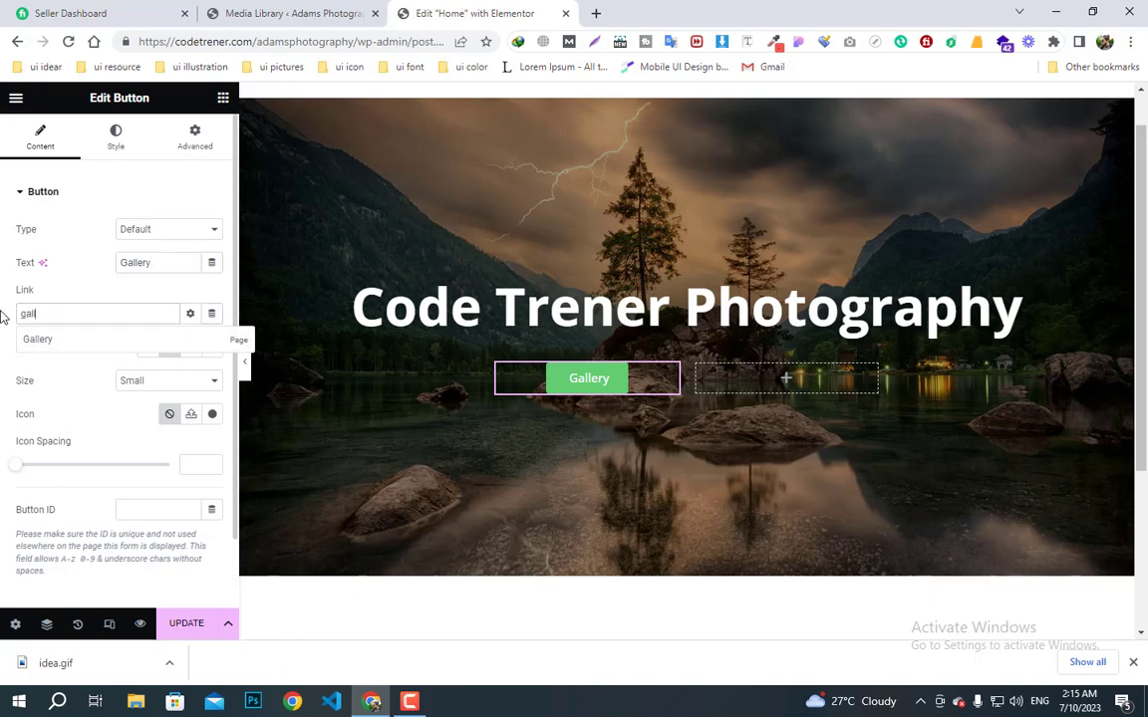
left_click(46, 340)
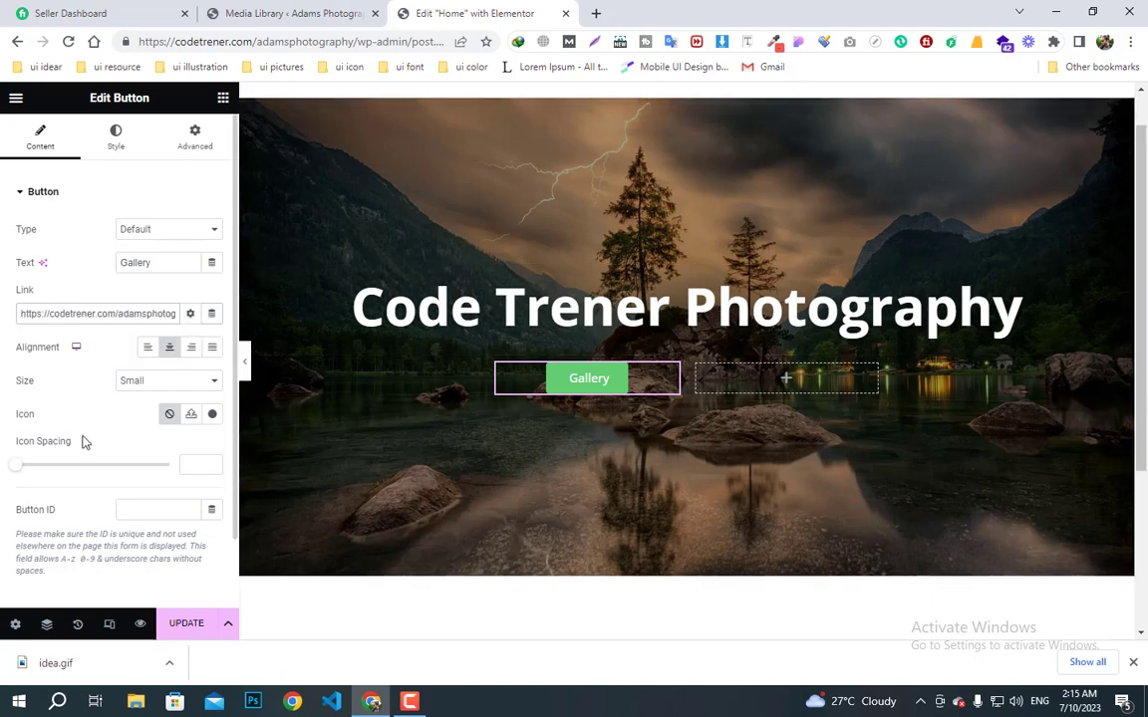
scroll(110, 461, "down", 2)
scroll(107, 235, "up", 2)
left_click(116, 136)
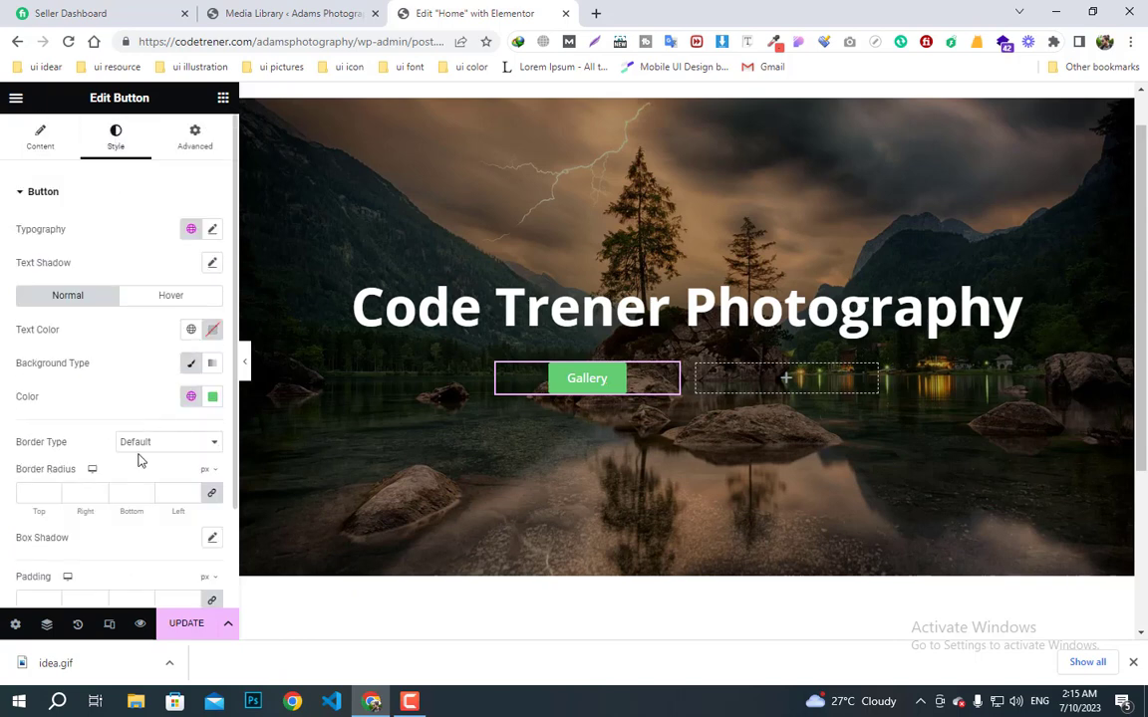
- Make the button background #FFFFFF and its label the global 'text color'
left_click(213, 399)
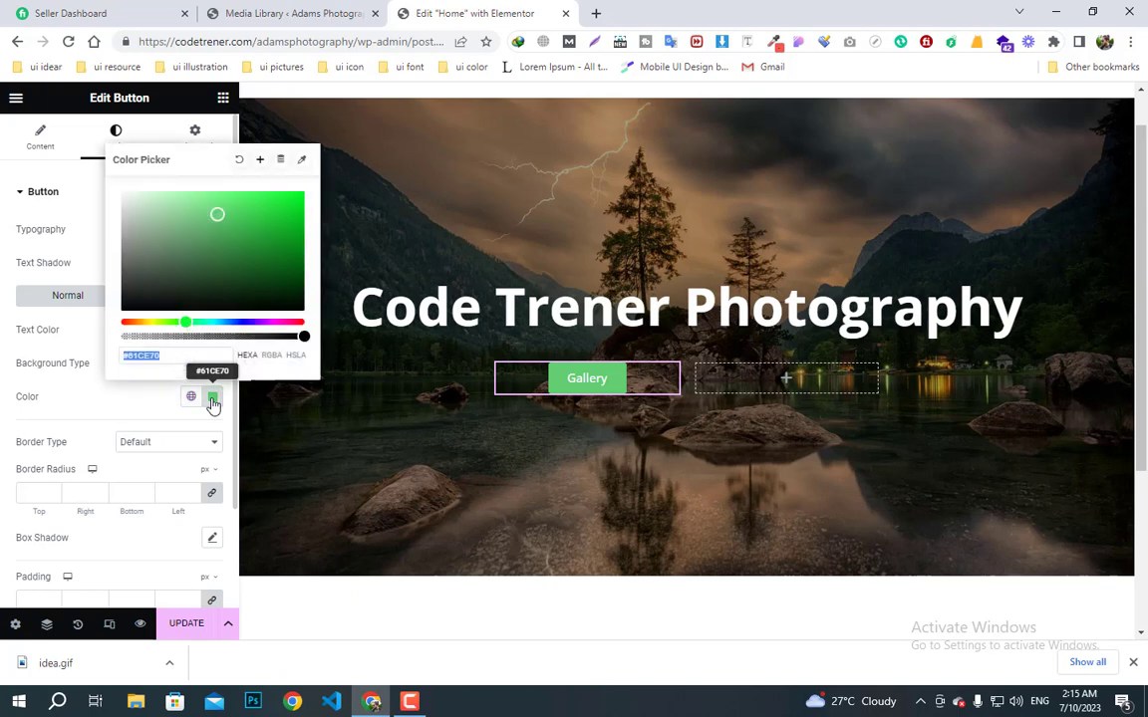
type("#FFFFFF")
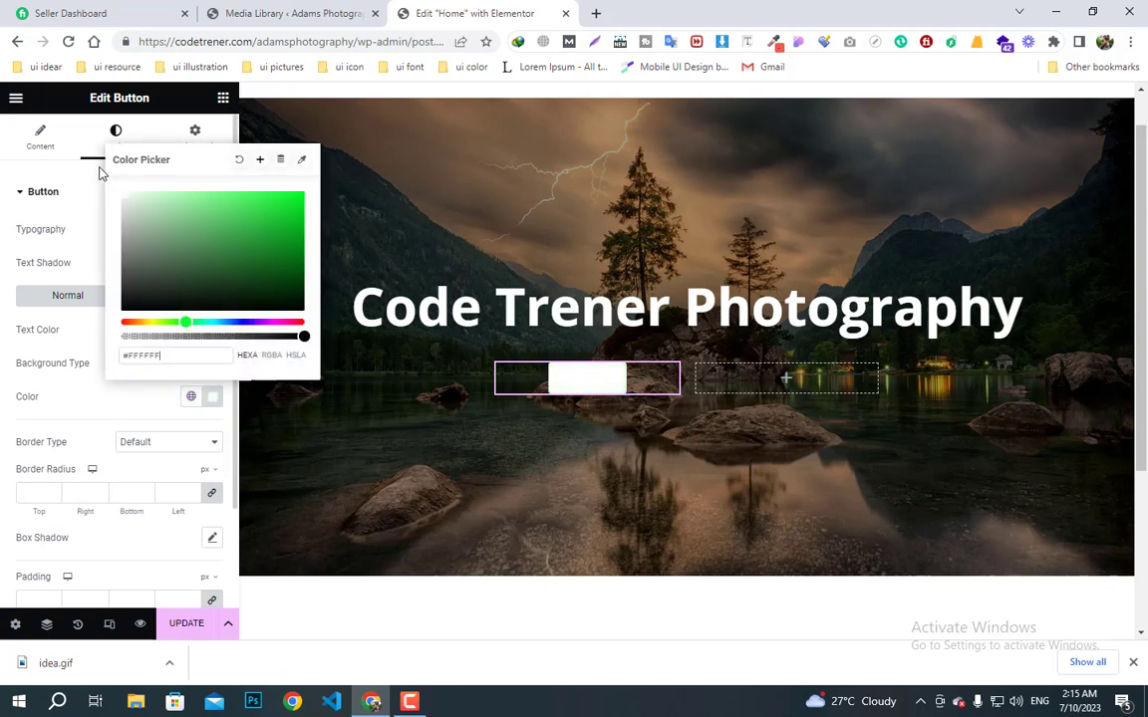
left_click(97, 402)
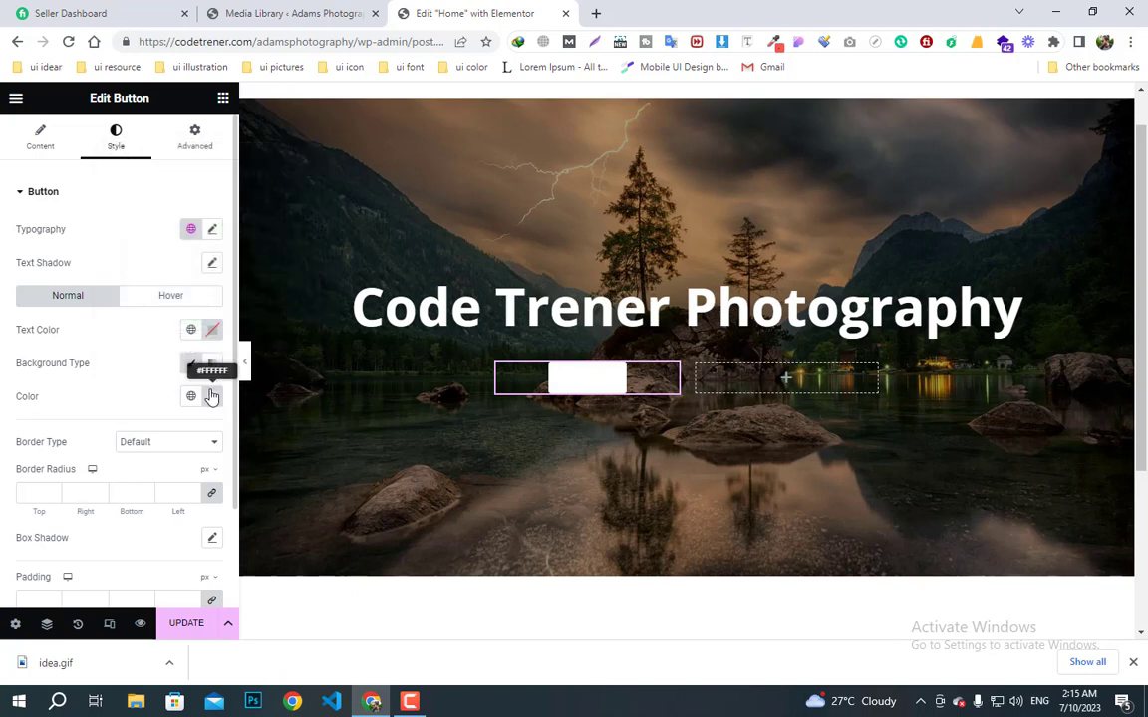
left_click(211, 334)
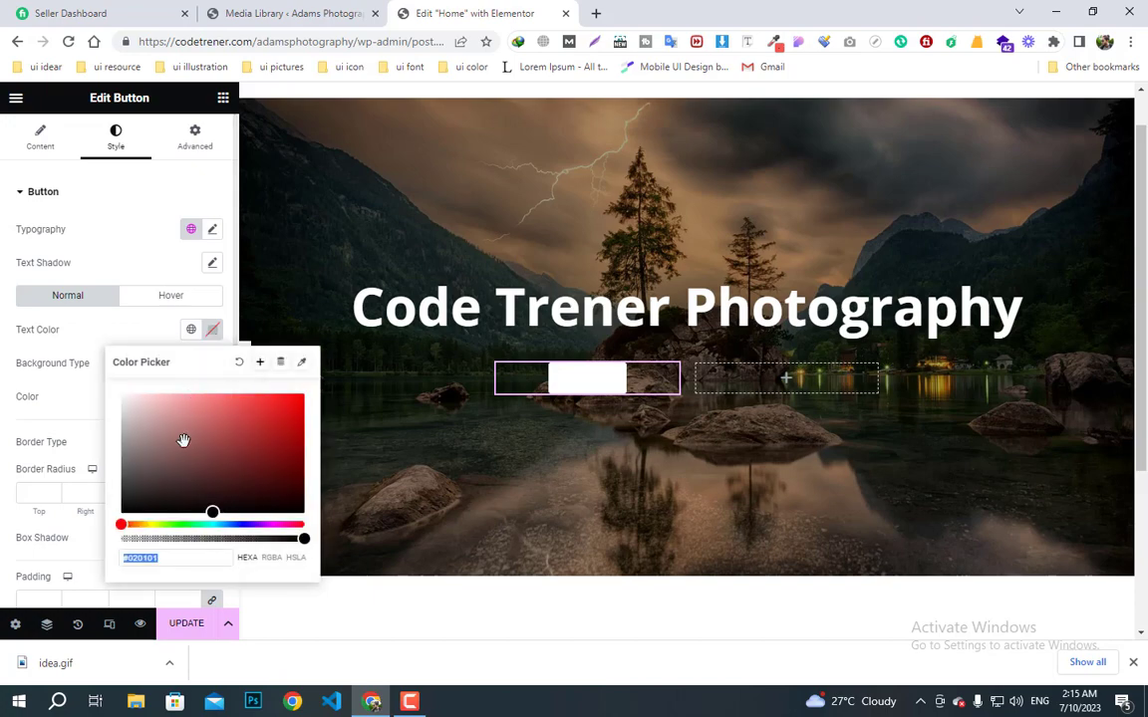
left_click(263, 362)
left_click(617, 408)
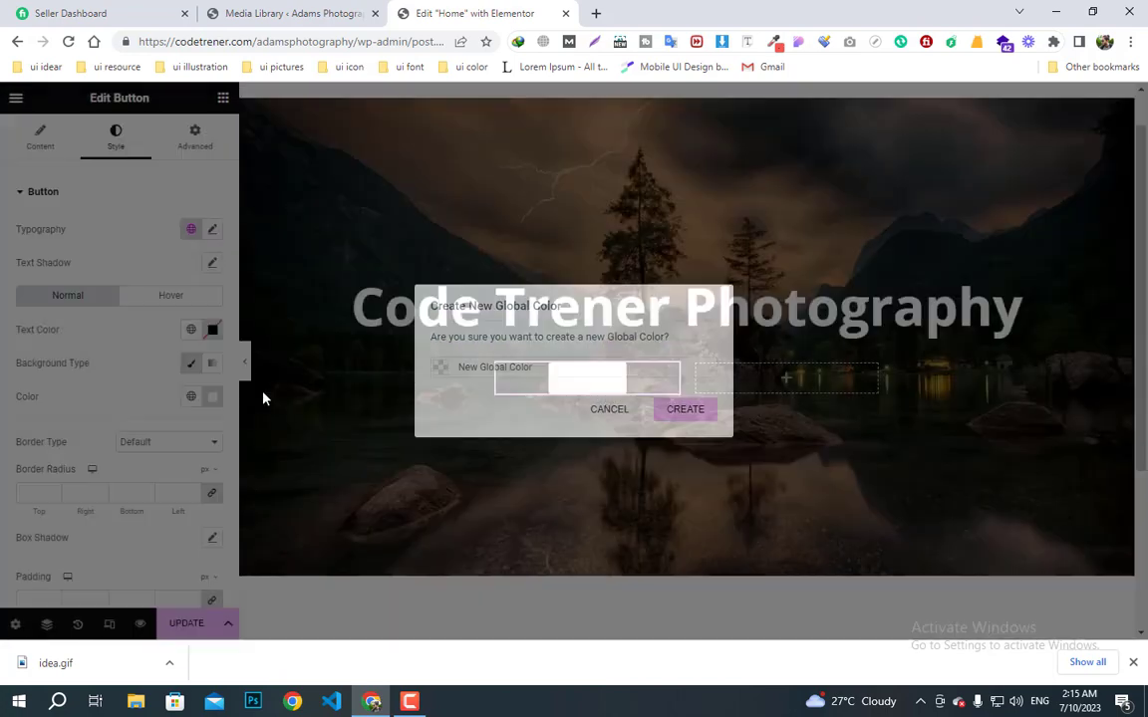
left_click(190, 329)
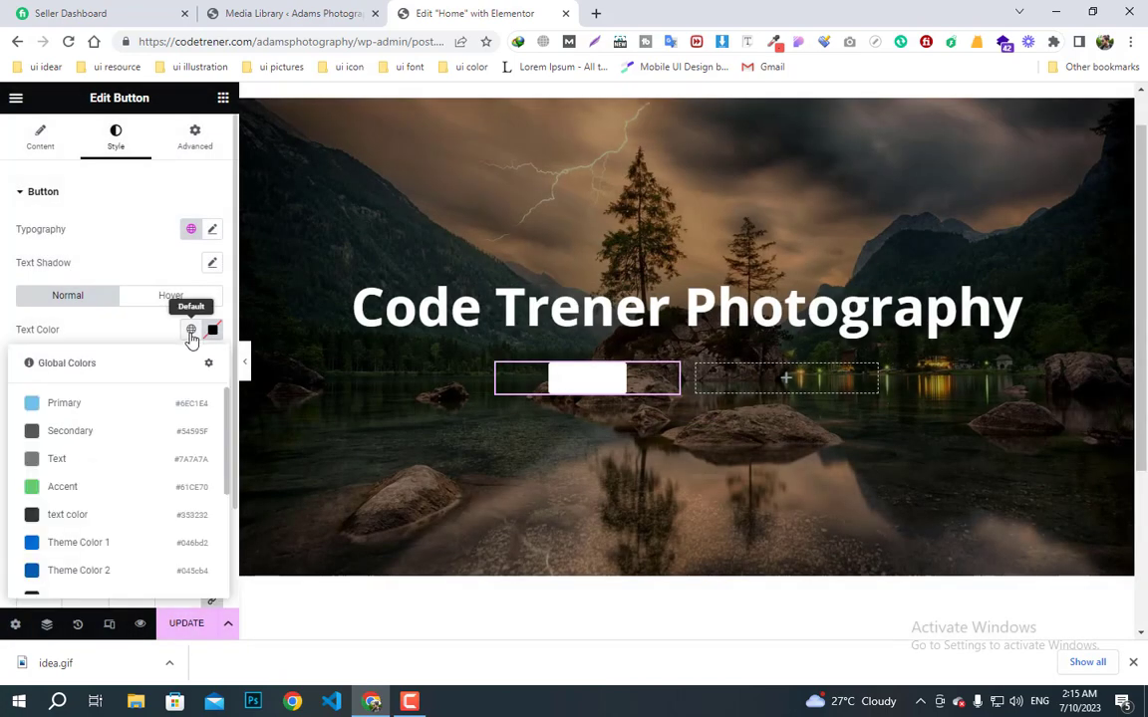
left_click(65, 517)
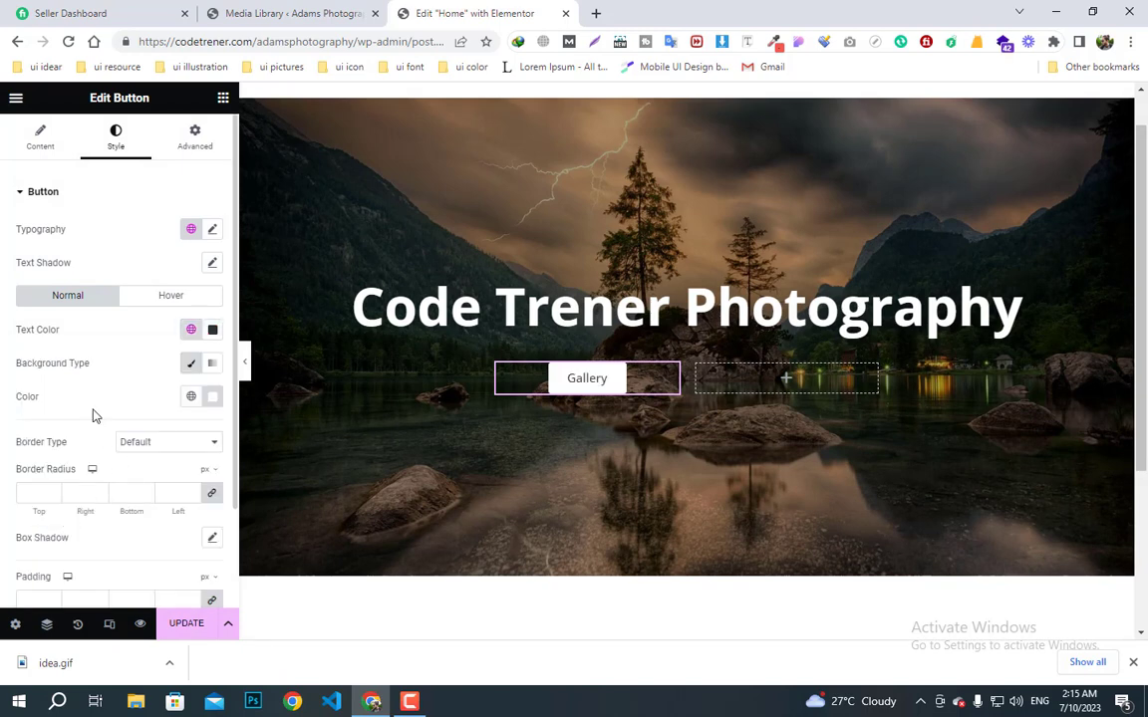
- Give the button unlinked padding of 15 px top and bottom with 25–40 px sides
scroll(108, 444, "down", 2)
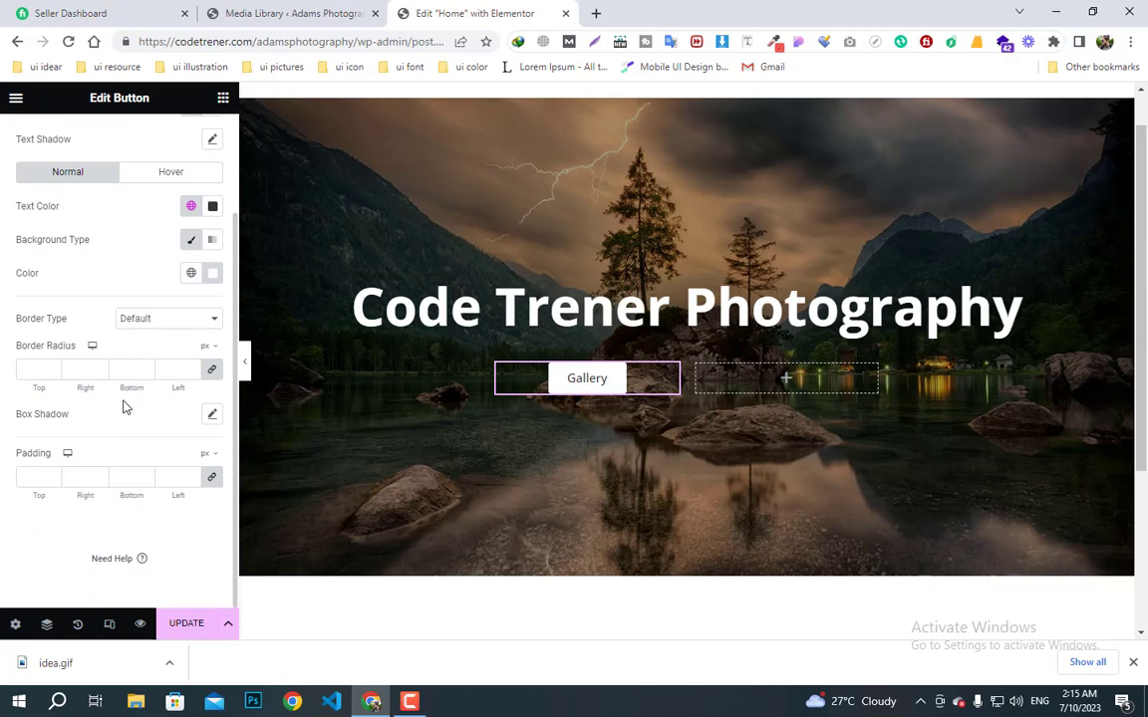
left_click(39, 477)
type("15")
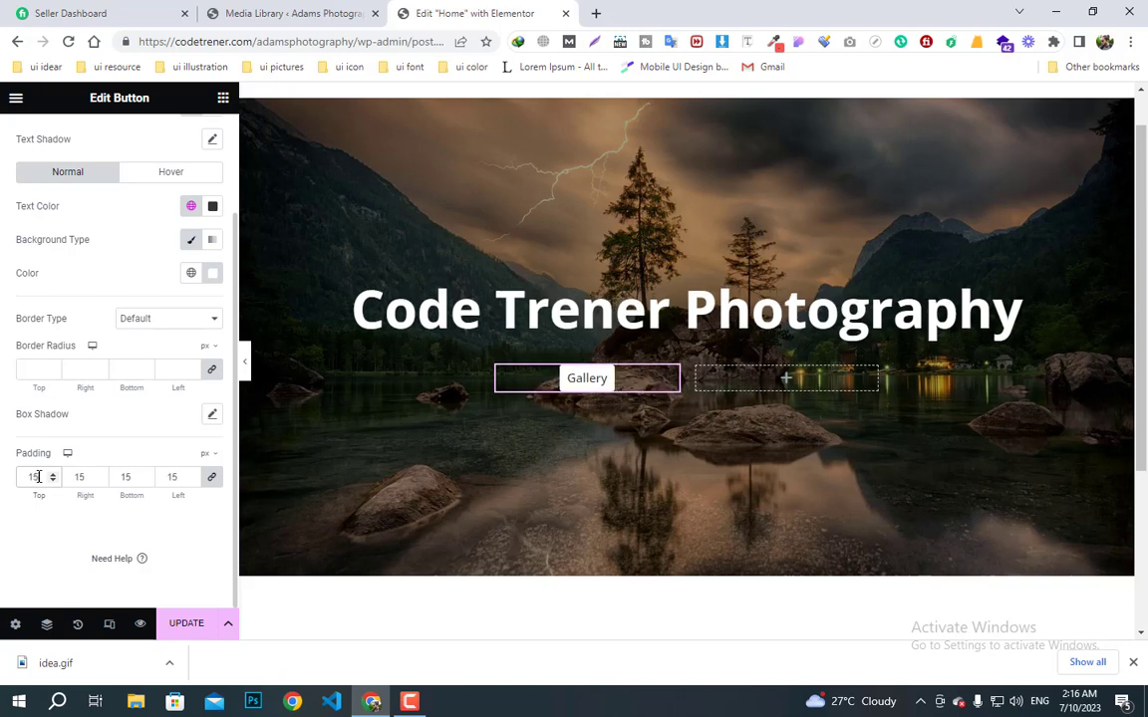
left_click(213, 479)
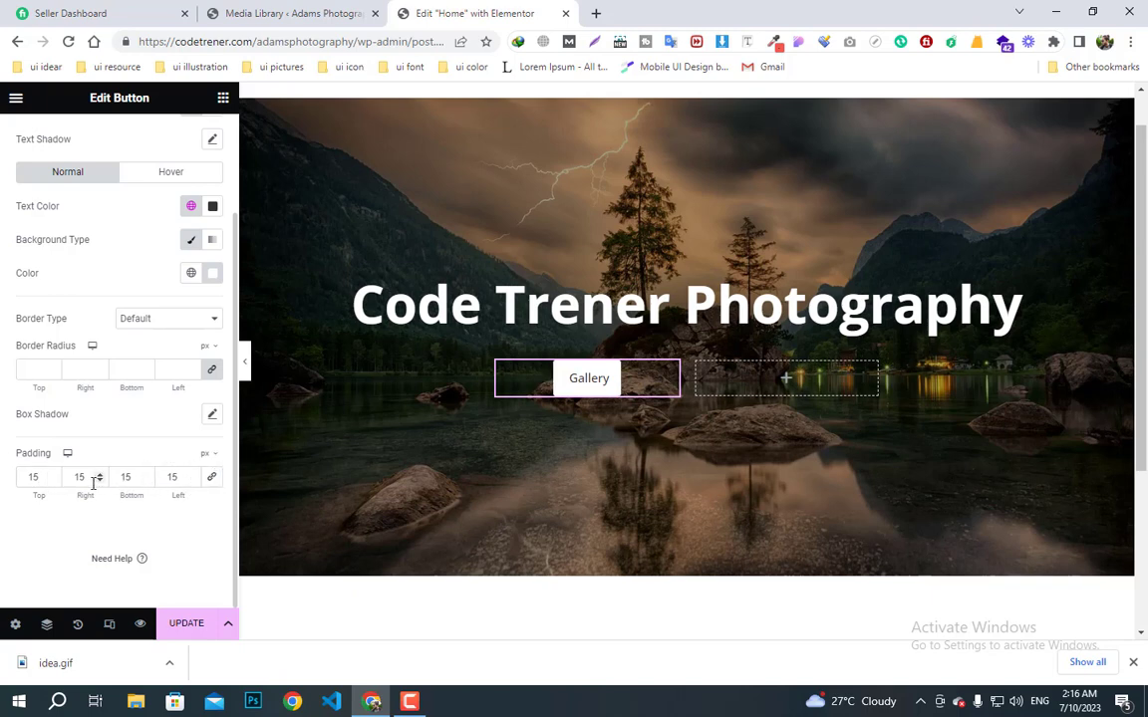
key("ctrl+a")
type("25")
double_click(175, 476)
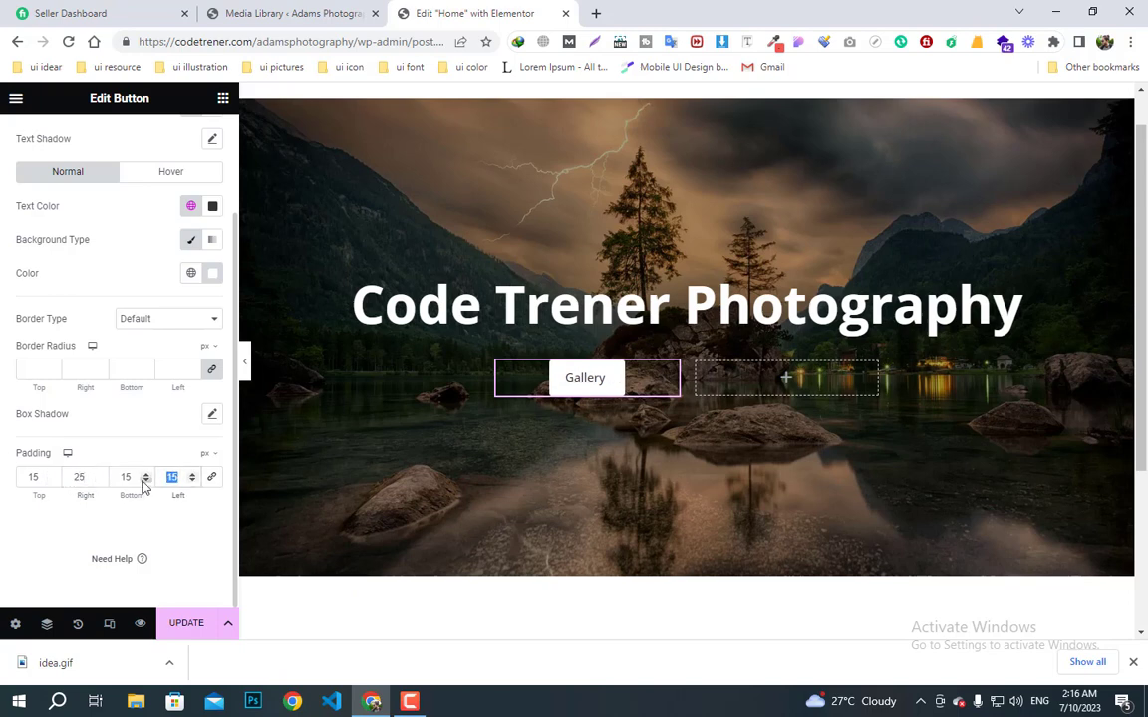
type("25")
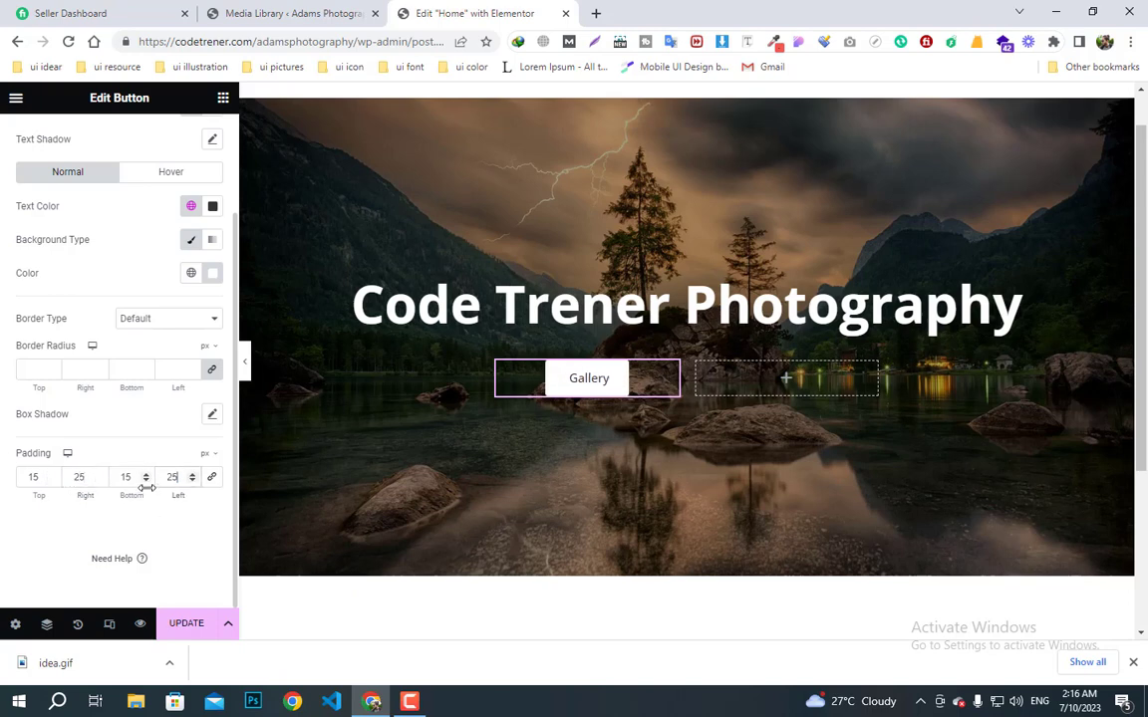
double_click(80, 477)
type("40")
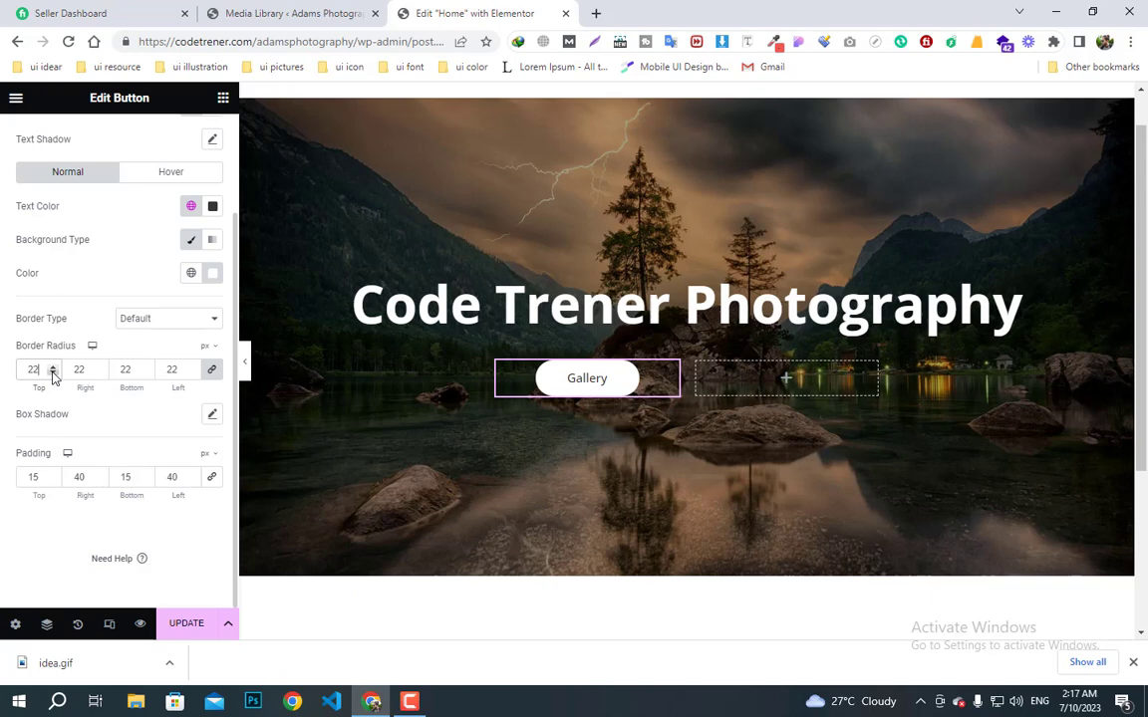
- Adjust the button's corner radius to 10 and preview the page without the panel
left_click(53, 373)
left_click(53, 374)
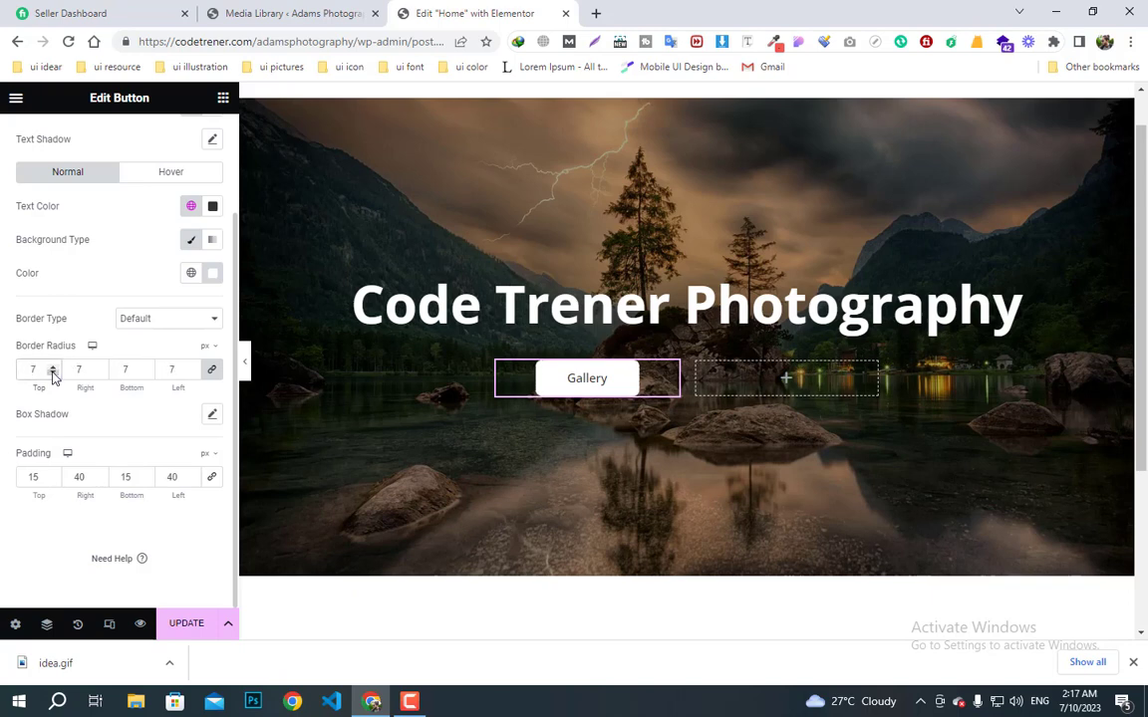
left_click(55, 368)
left_click(55, 367)
left_click(245, 371)
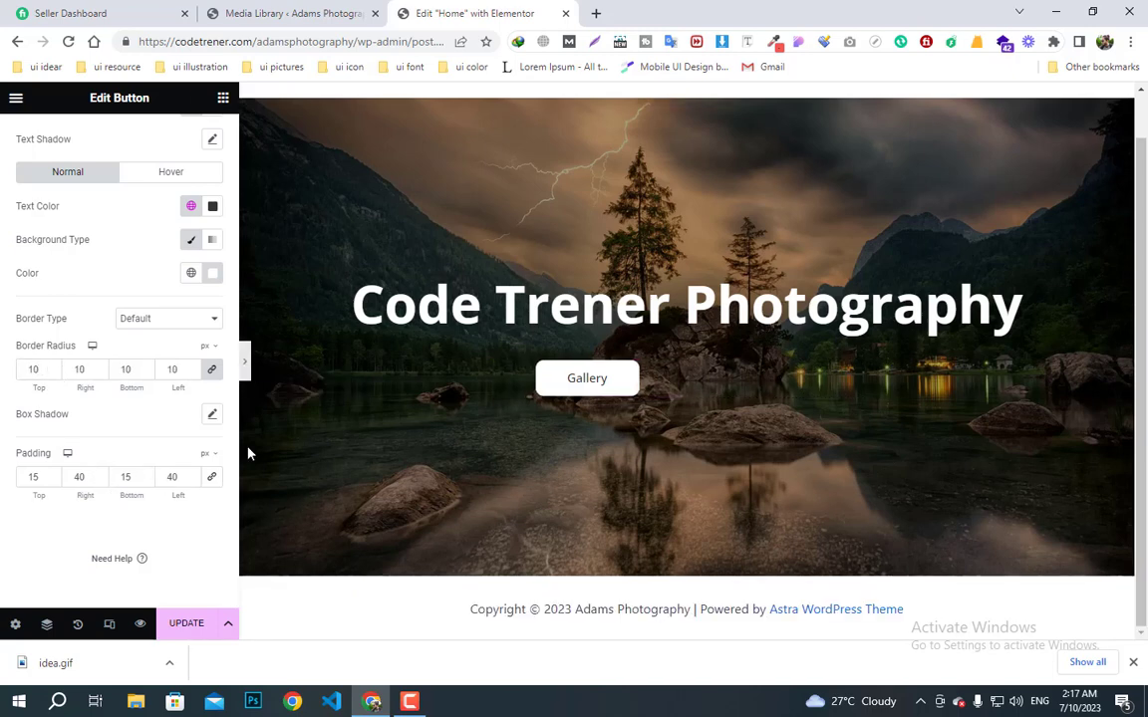
left_click(7, 361)
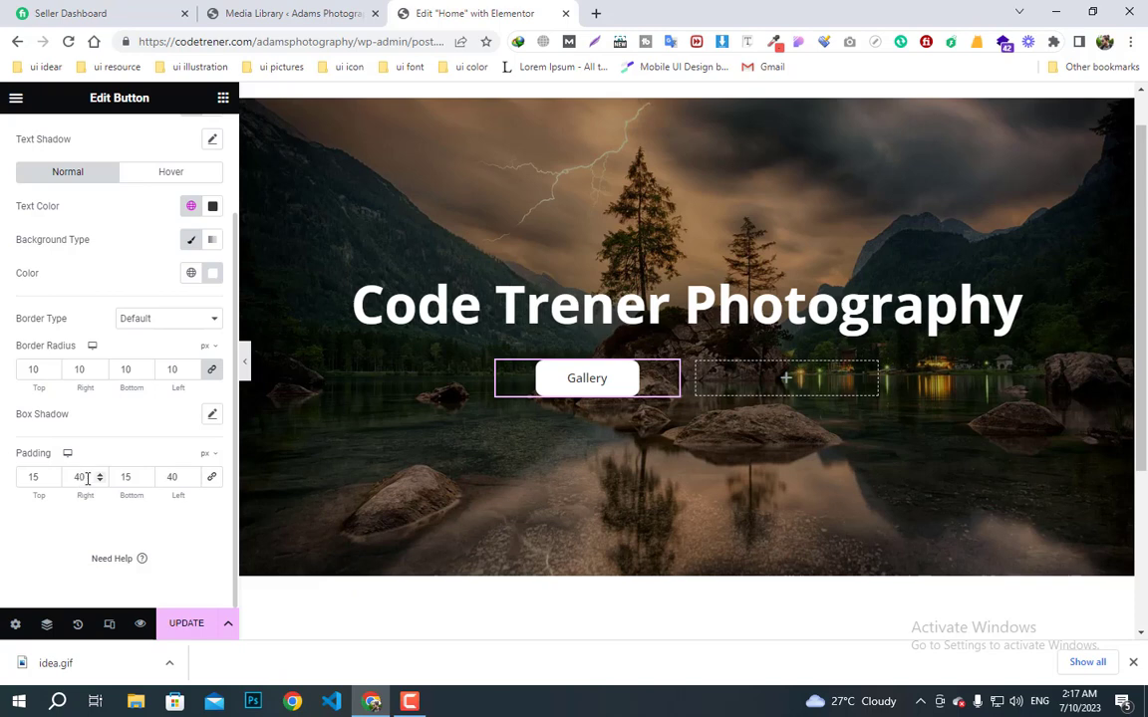
- Set the left and right padding to 50 px and lower the corner radius
left_click_drag(88, 478, 10, 468)
type("50")
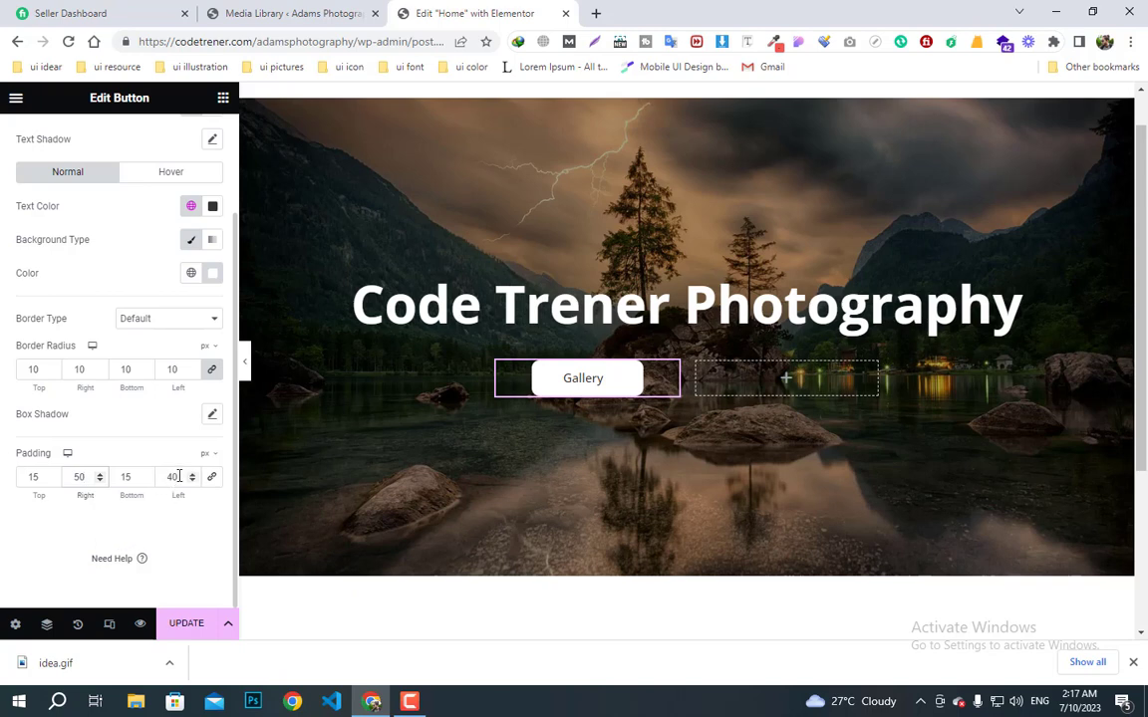
left_click_drag(179, 476, 149, 484)
type("50")
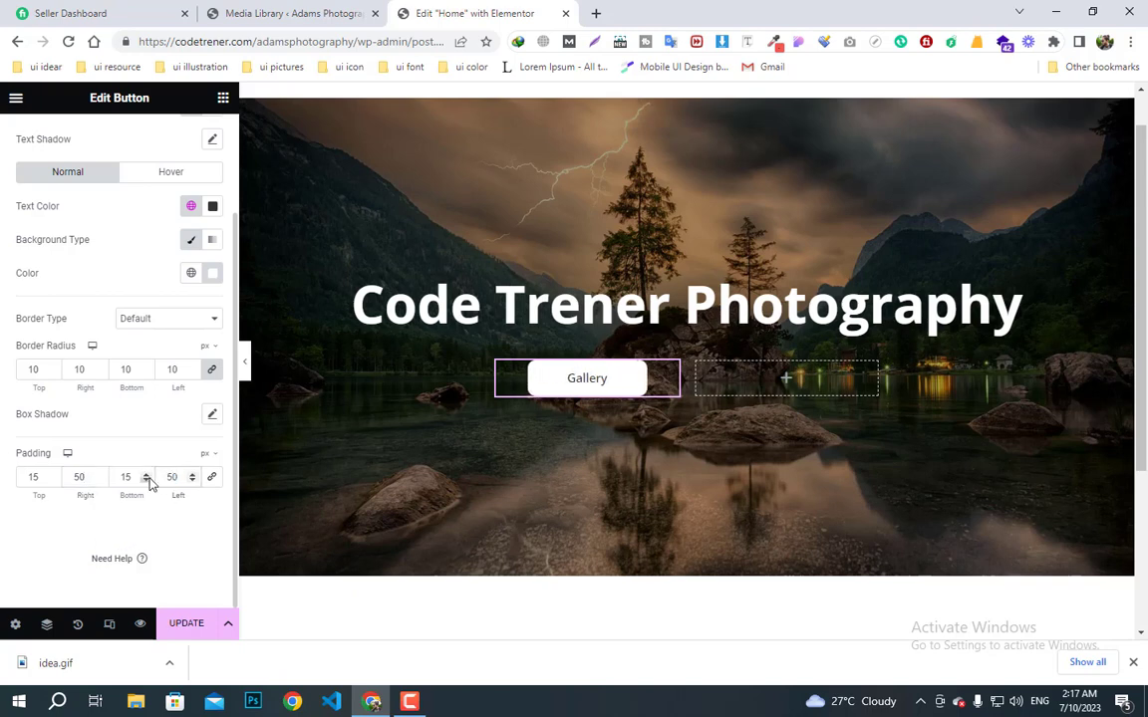
left_click(53, 373)
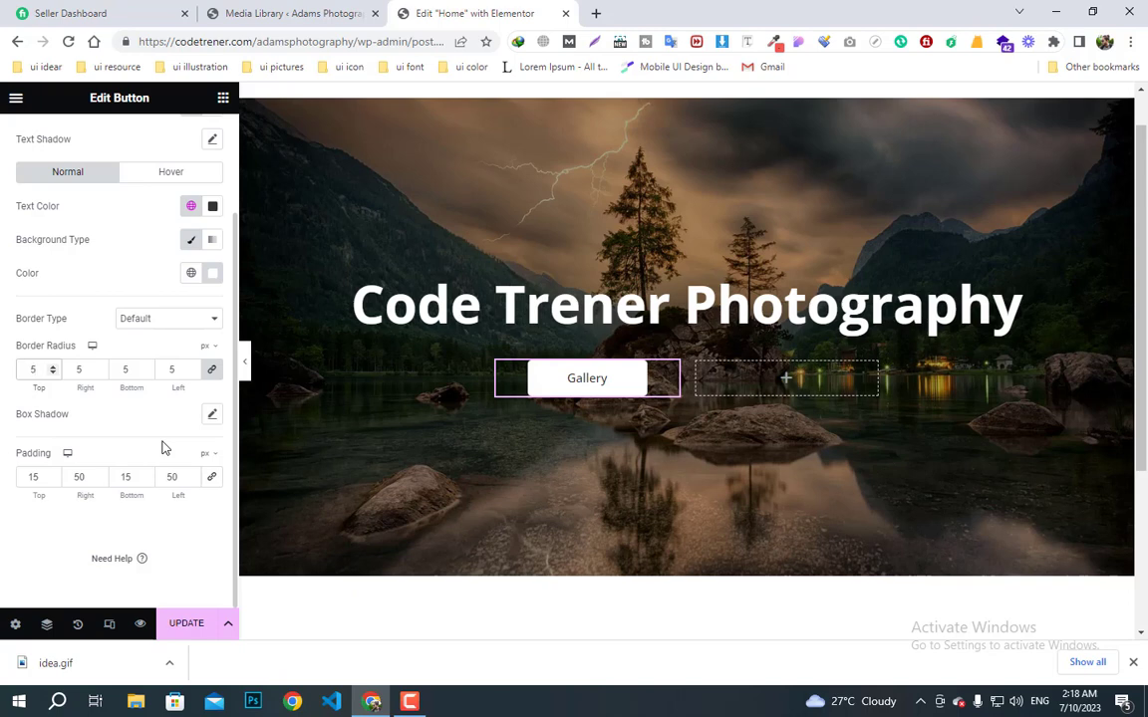
- Give the Gallery button's Hover state a black background with white text
left_click(166, 174)
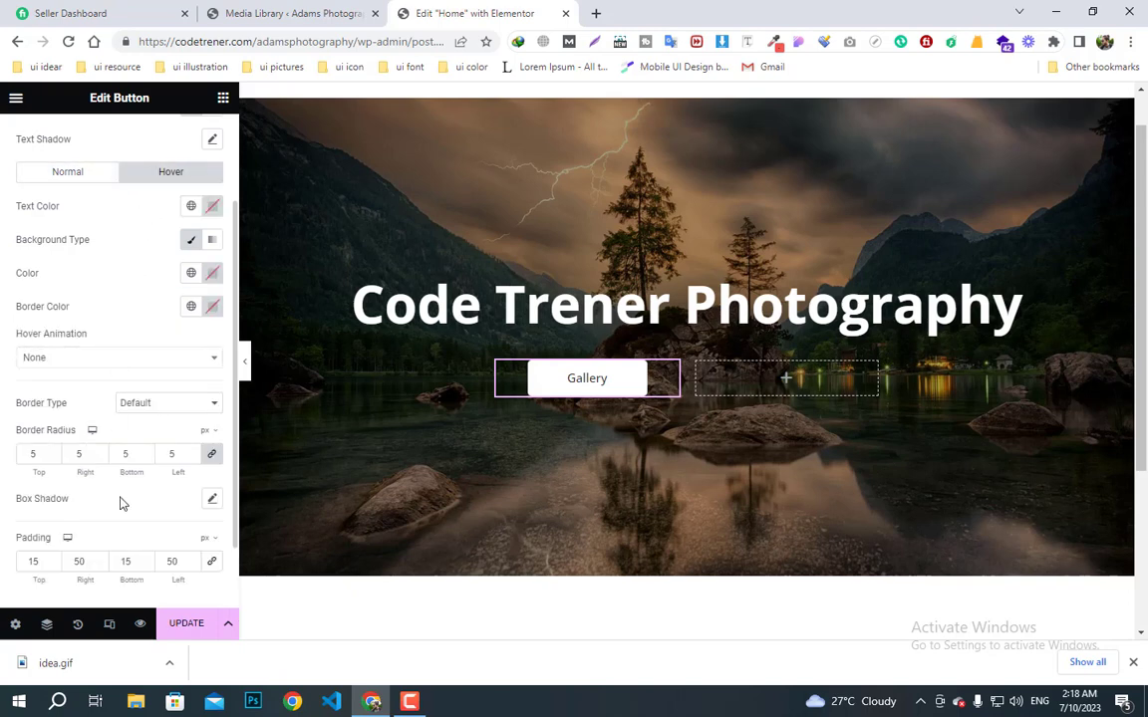
left_click(212, 273)
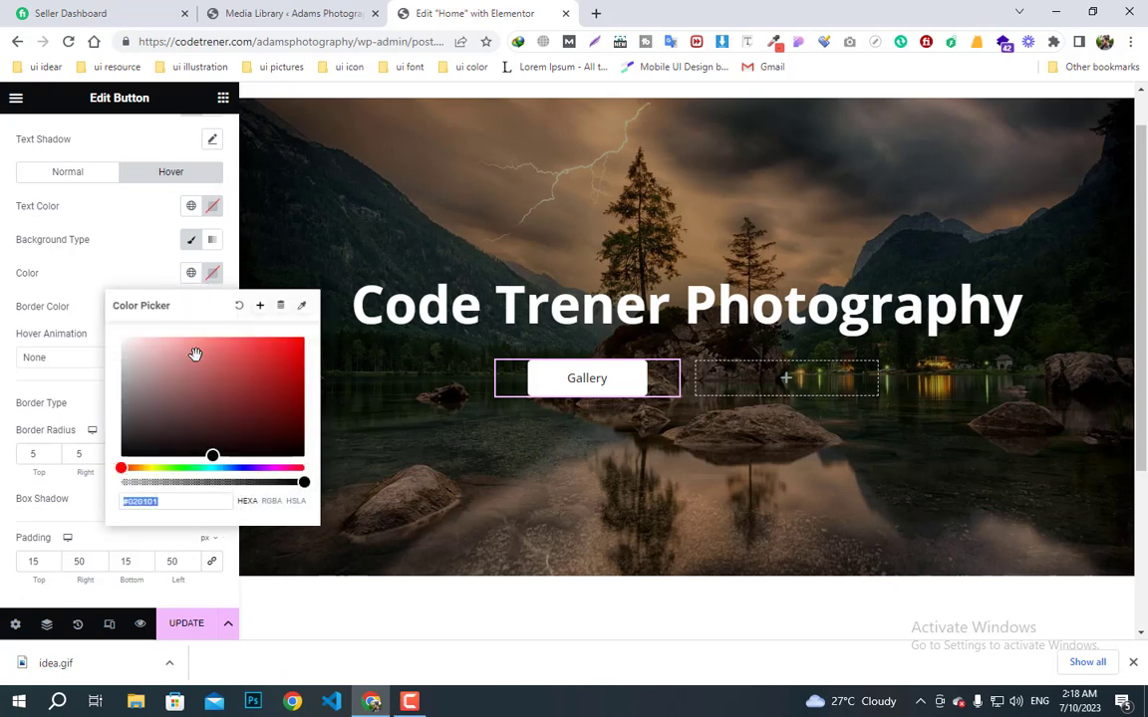
type("#FFFFFF")
left_click_drag(129, 444, 99, 444)
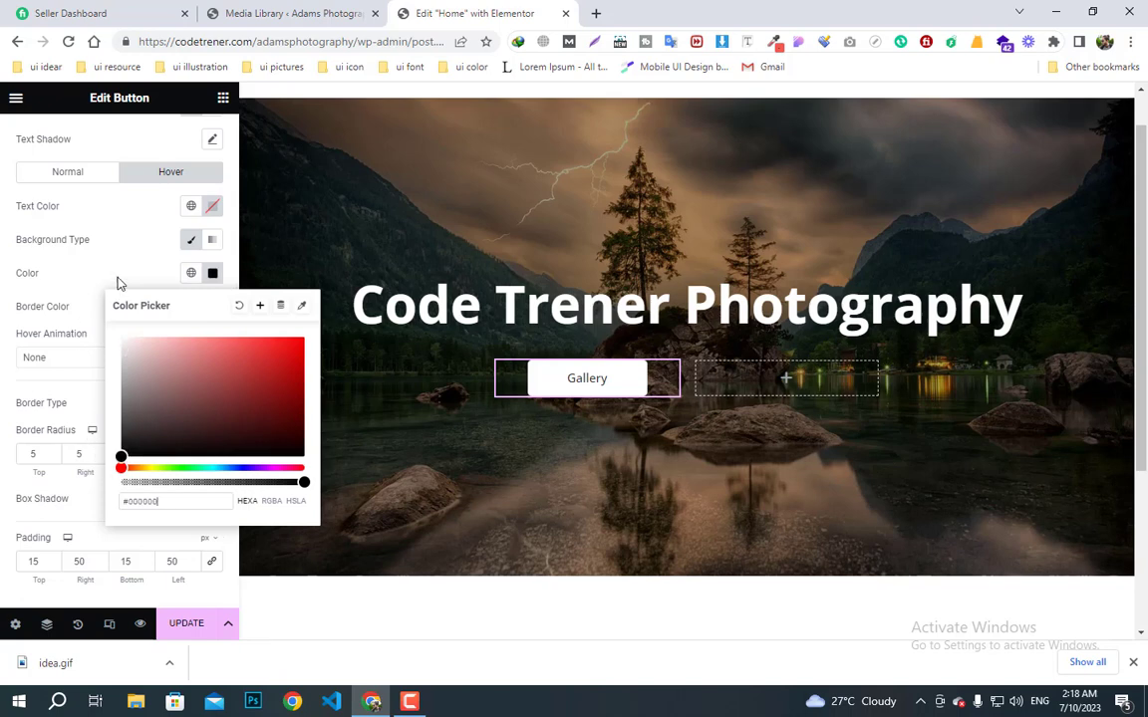
left_click(182, 245)
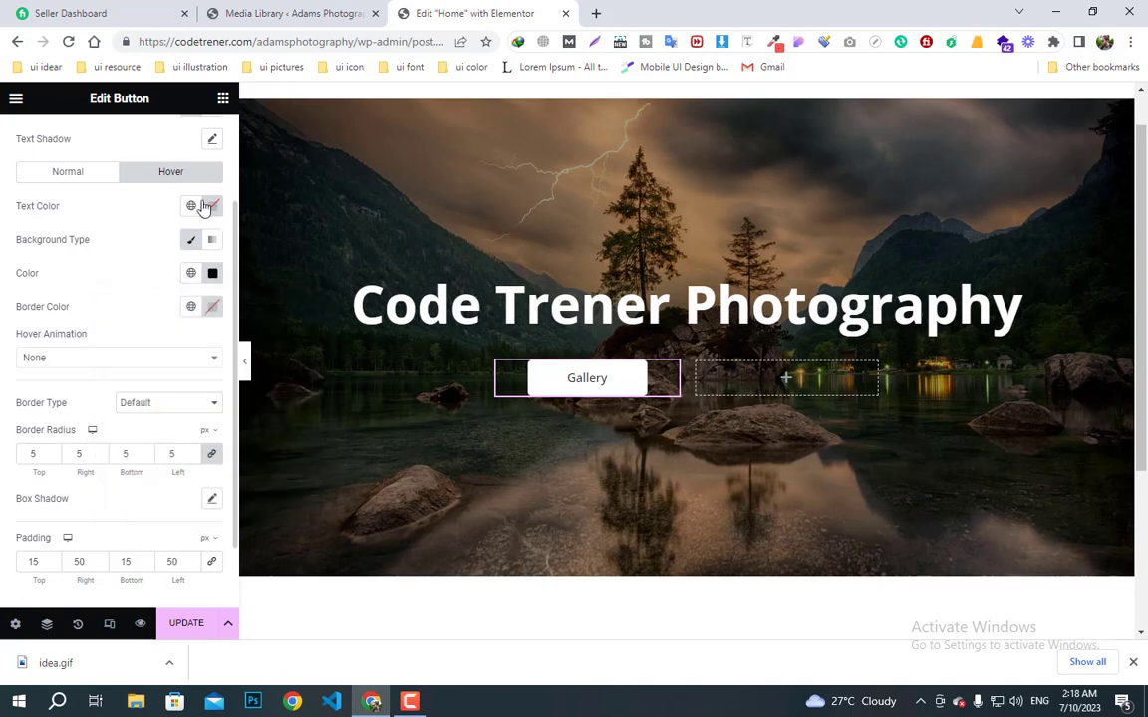
left_click(213, 207)
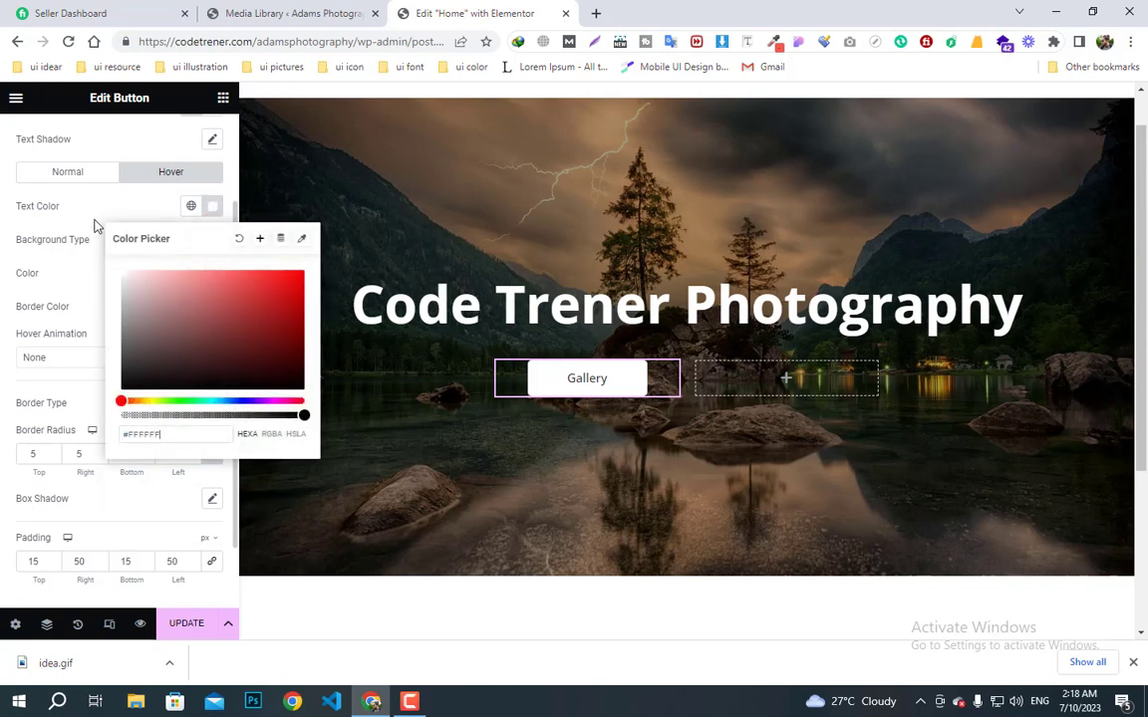
left_click(135, 207)
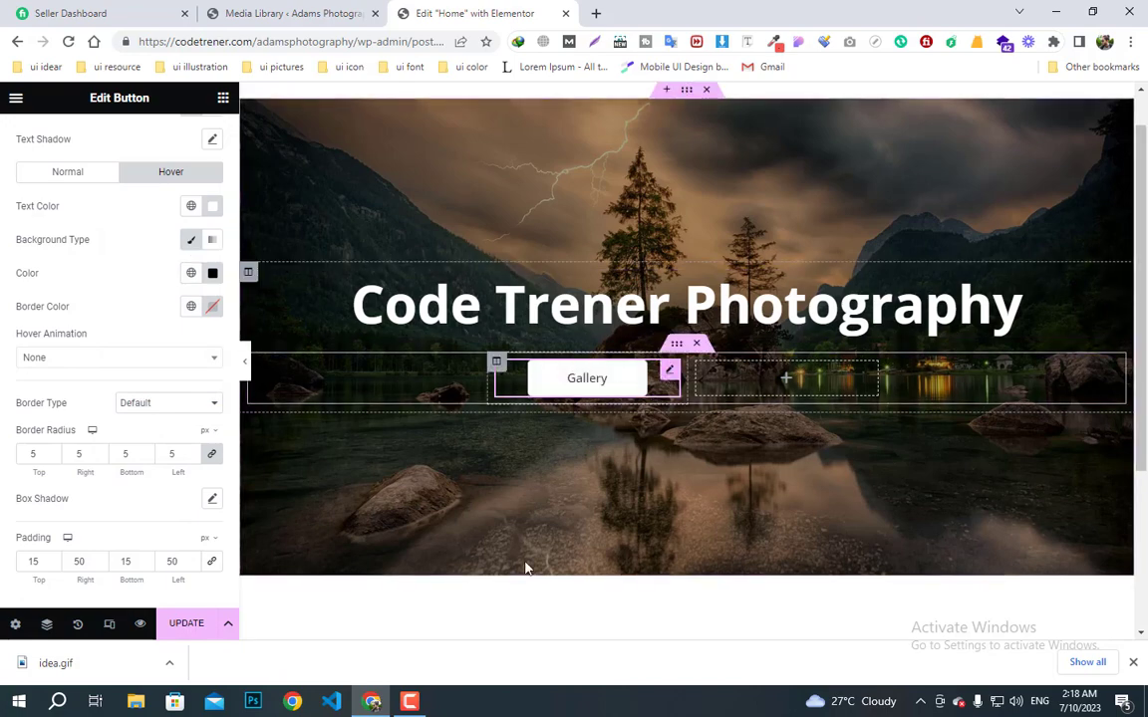
- Copy the Gallery button and paste it into the empty right column
right_click(666, 376)
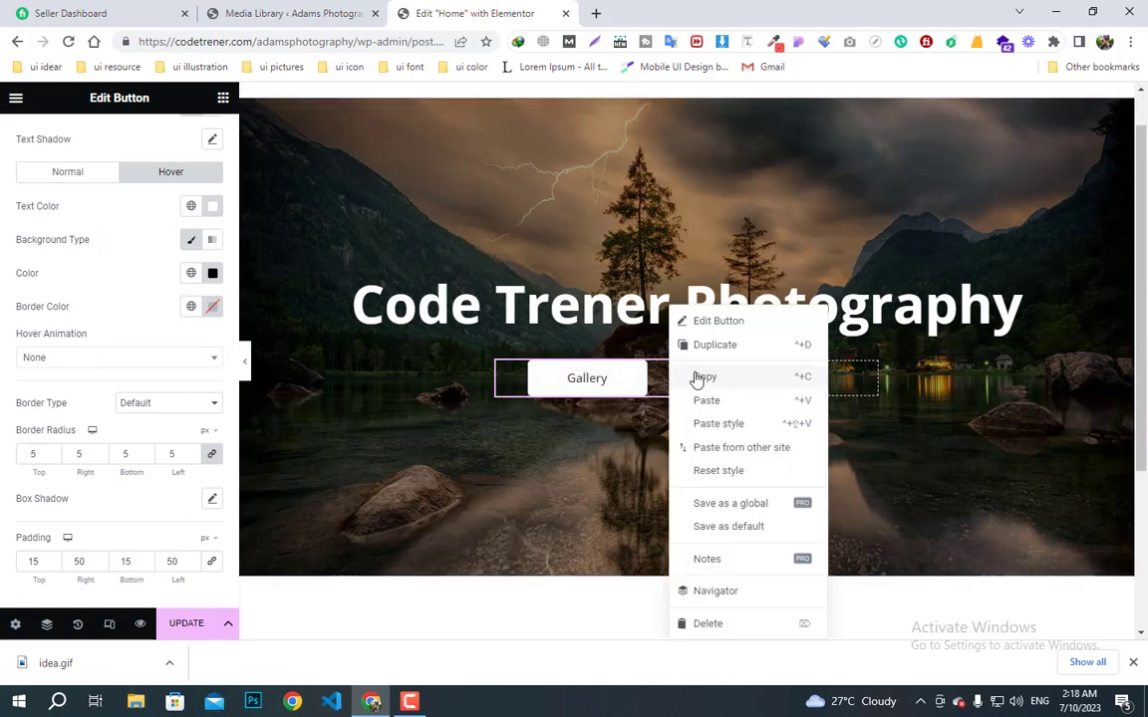
left_click(726, 376)
right_click(733, 383)
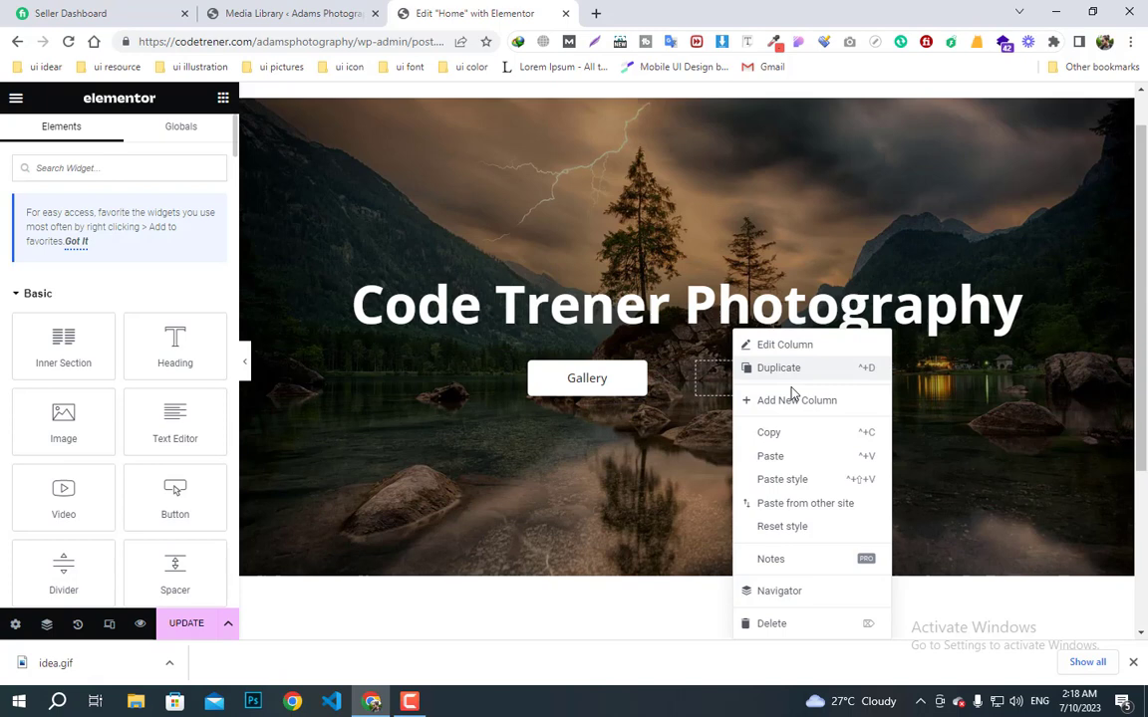
left_click(773, 465)
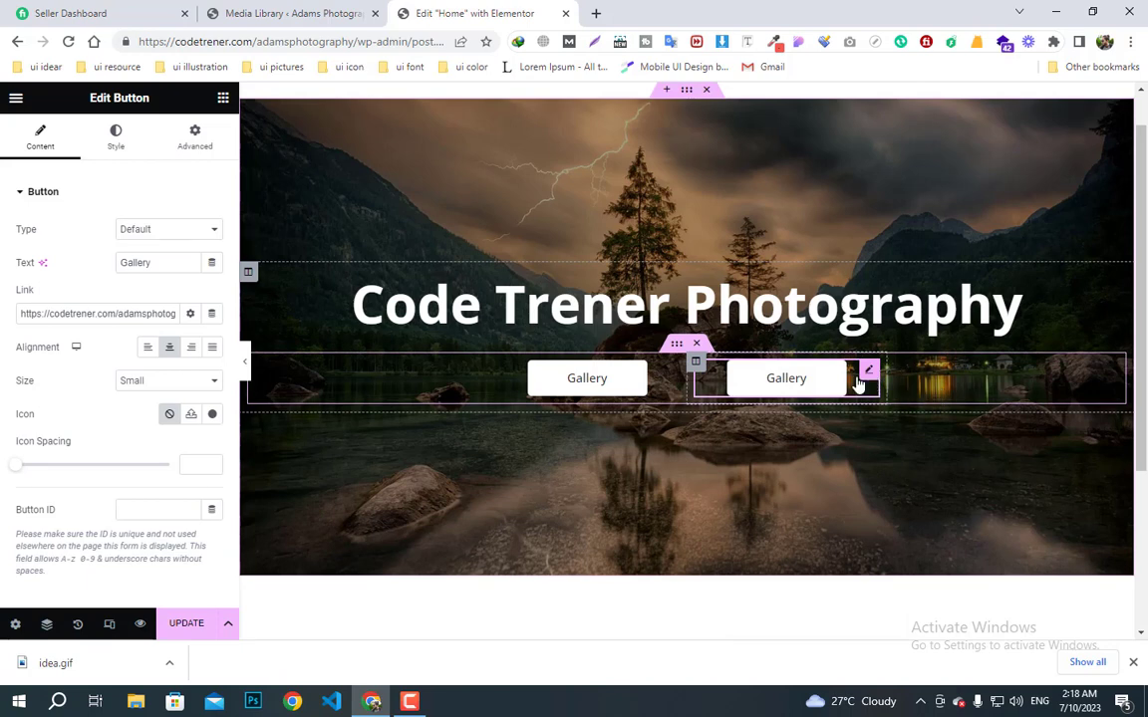
- Give the copied button #FFFFFF text on a black background
left_click(116, 138)
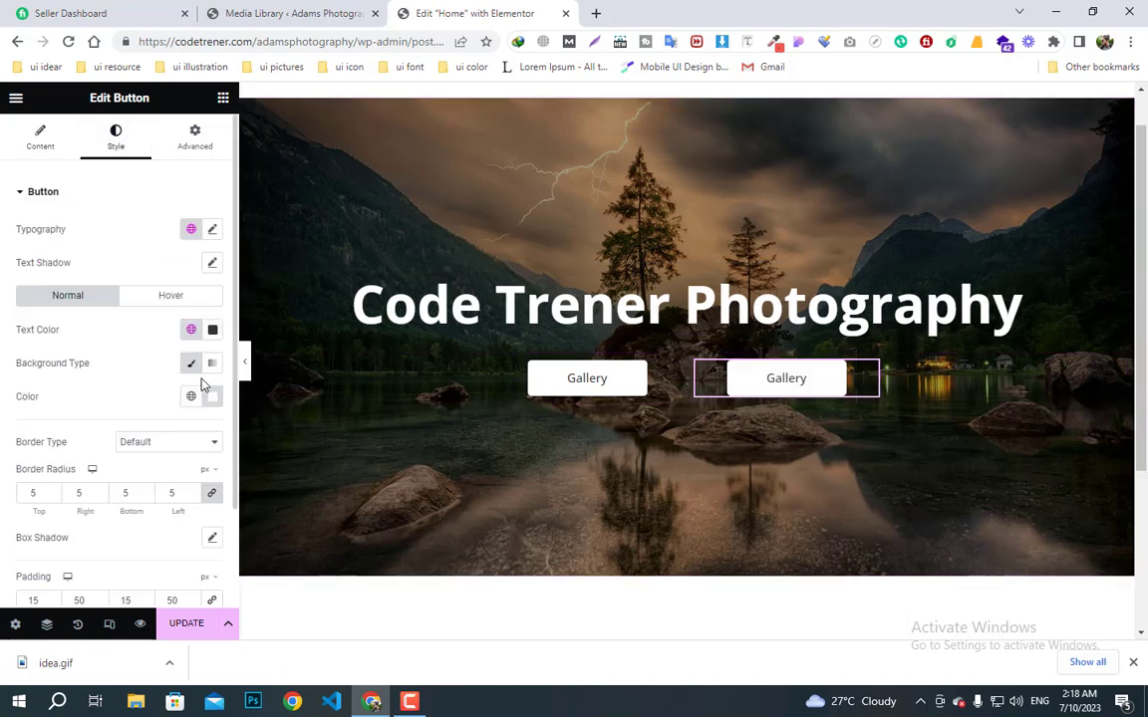
left_click(211, 331)
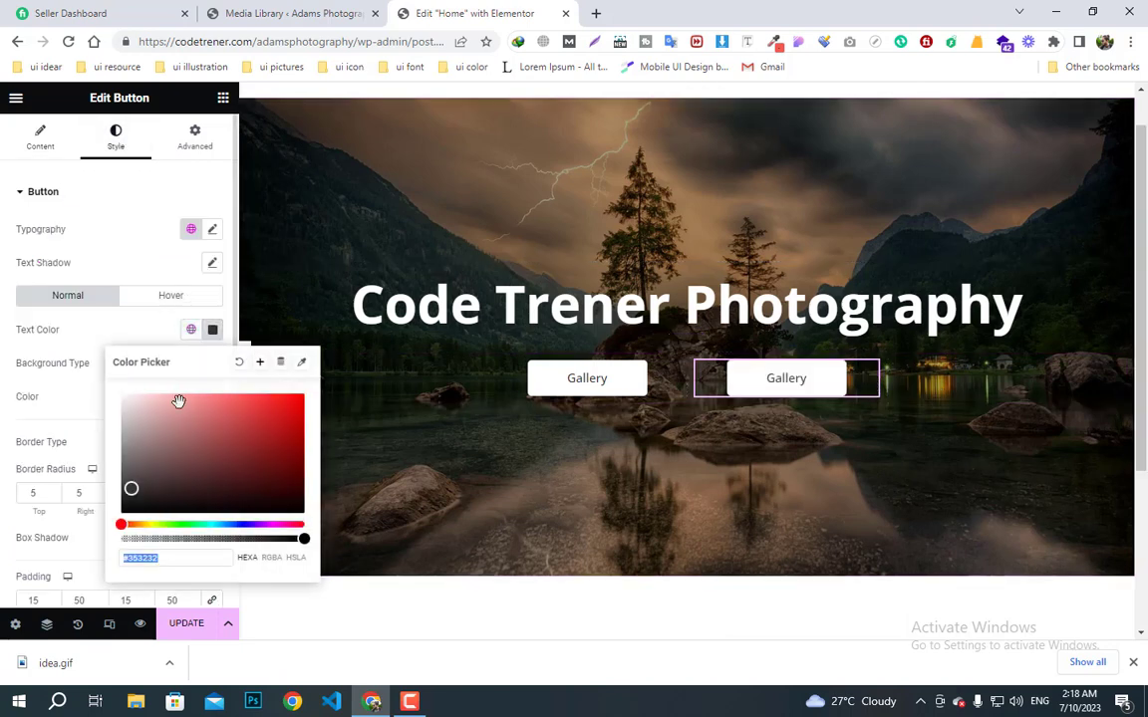
type("#FFFFFF")
left_click(154, 331)
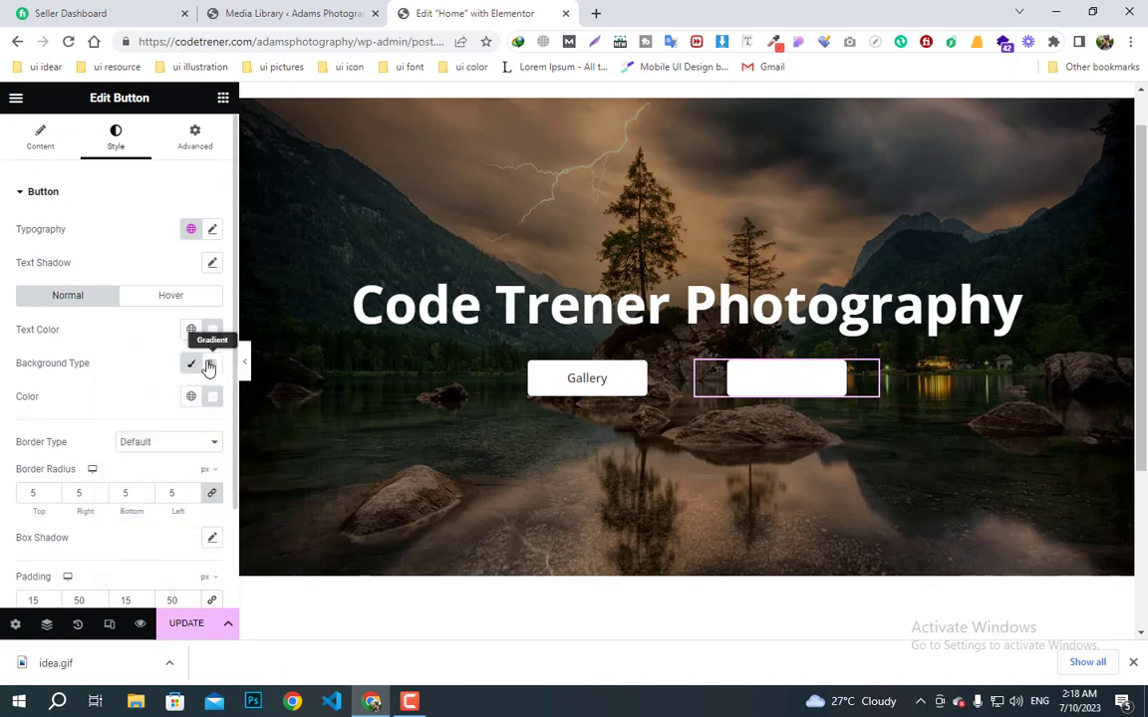
left_click(212, 396)
left_click(120, 310)
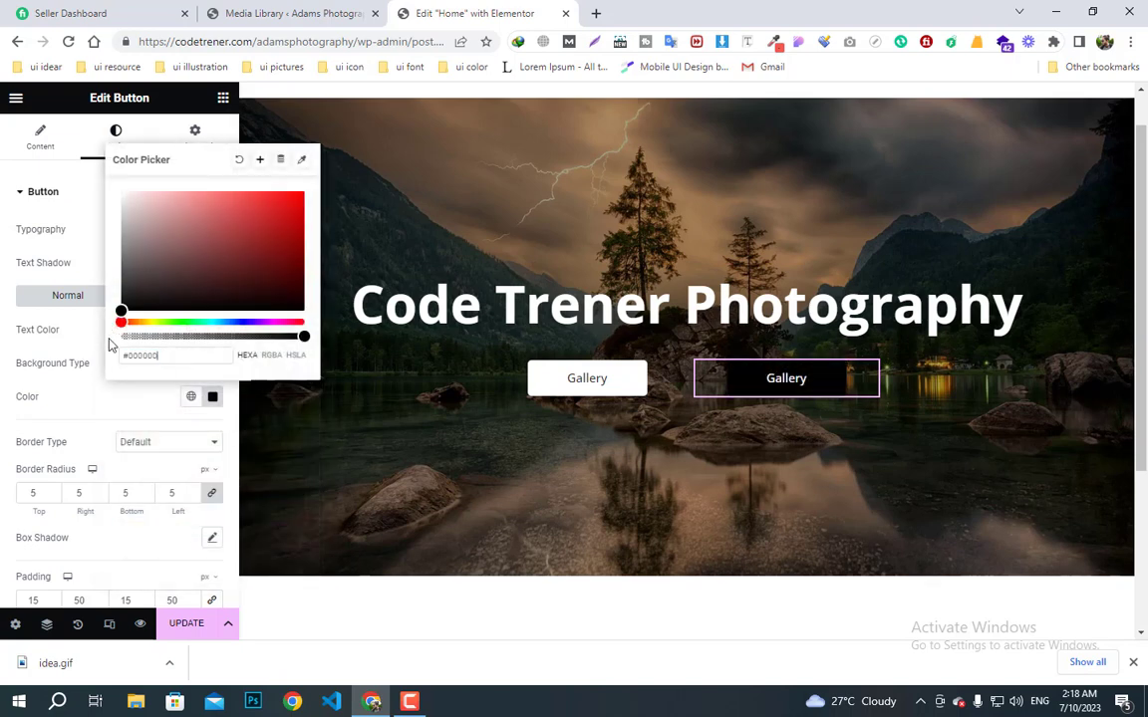
left_click(131, 404)
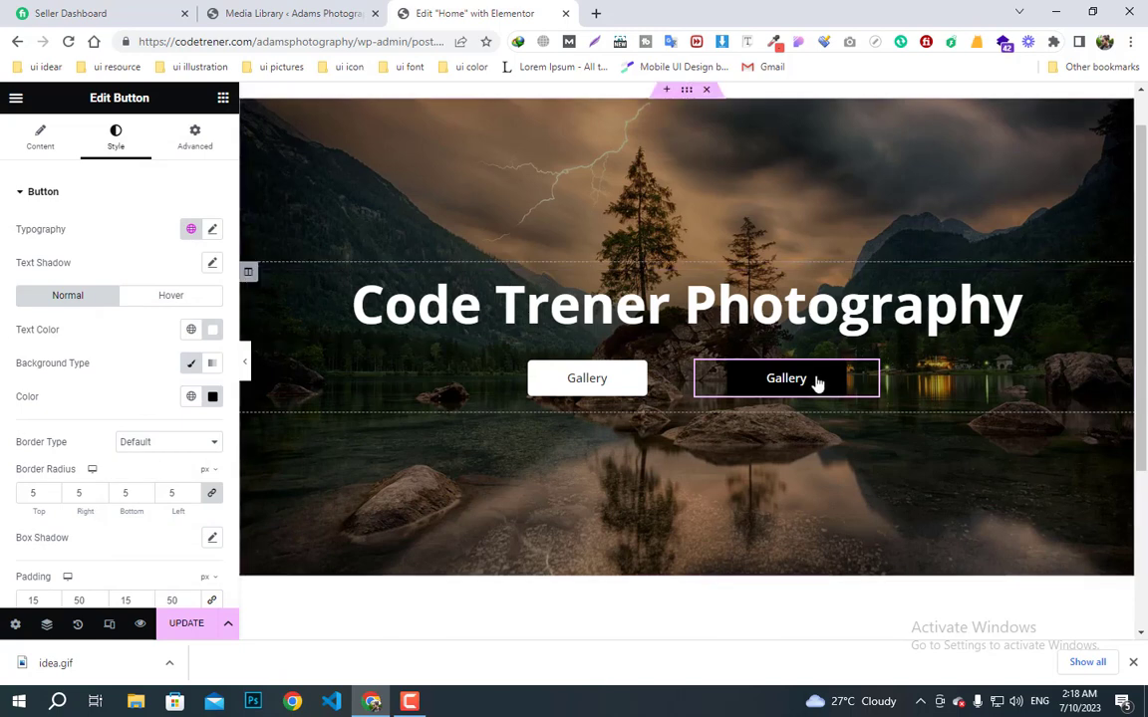
- Set the copied button's hover state to black text on a white background
left_click(182, 300)
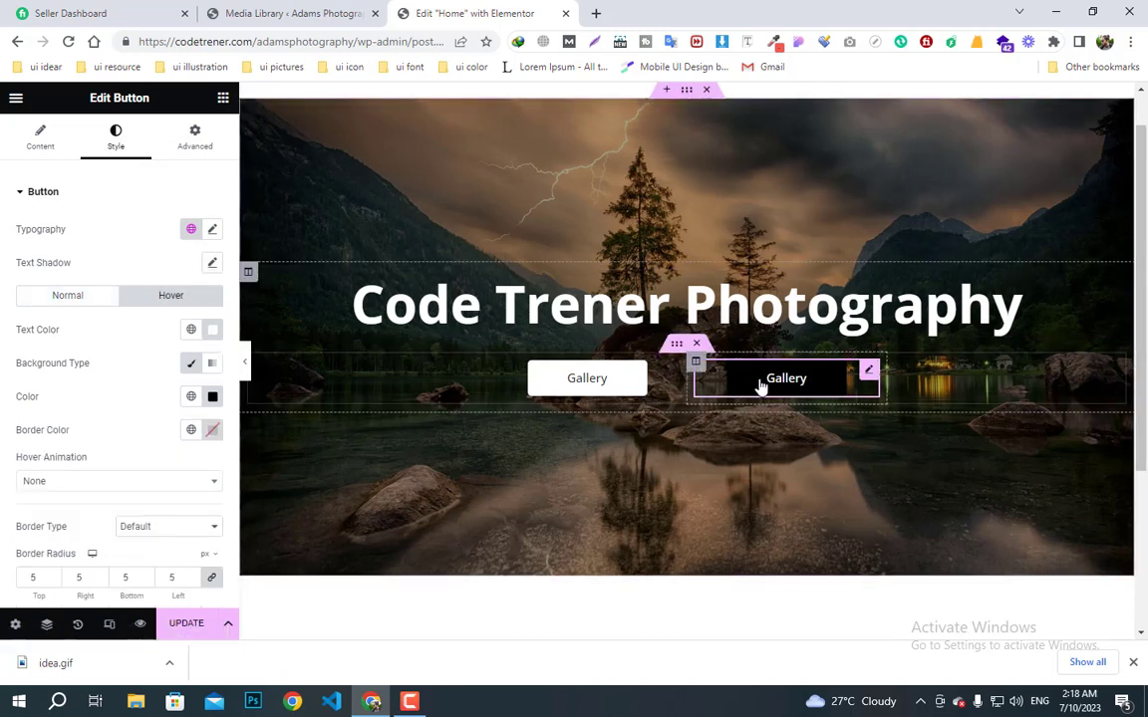
left_click(213, 333)
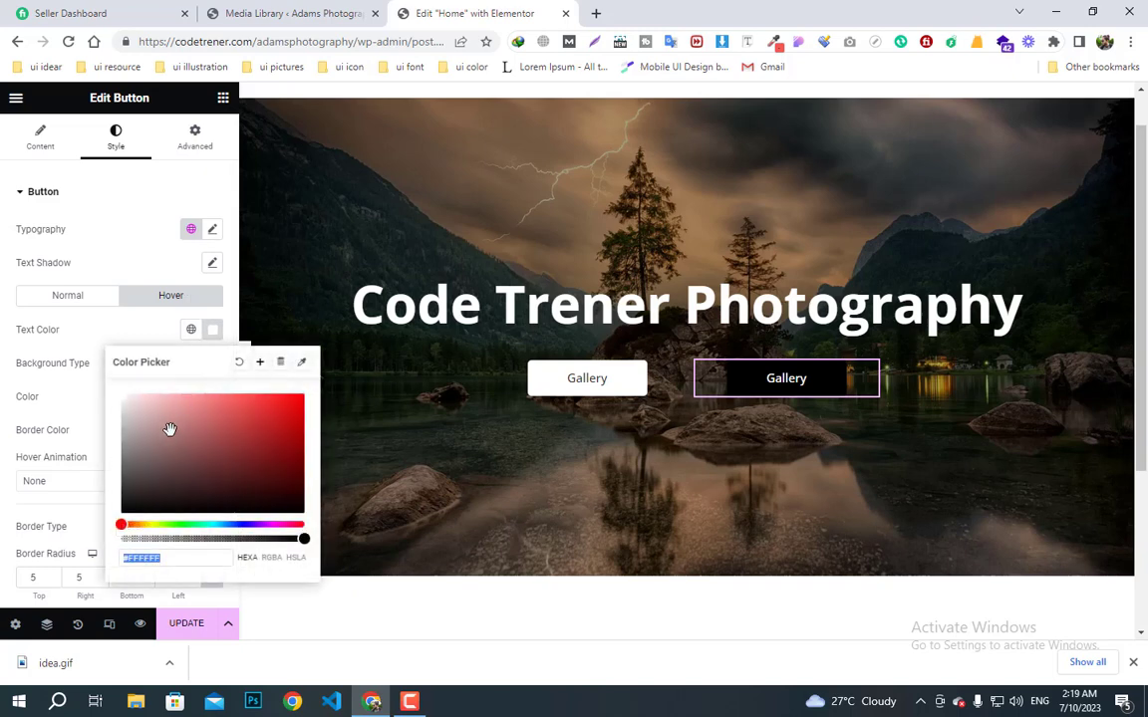
left_click_drag(169, 431, 120, 514)
left_click(170, 318)
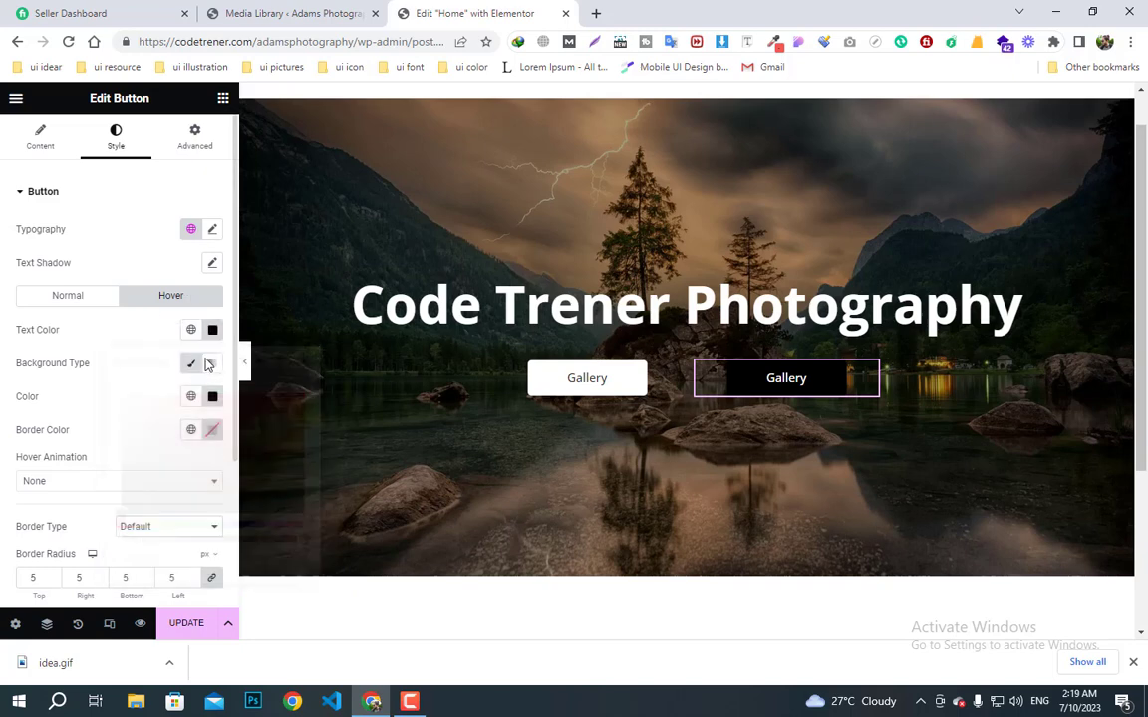
left_click(212, 396)
left_click_drag(155, 257, 95, 160)
left_click(308, 409)
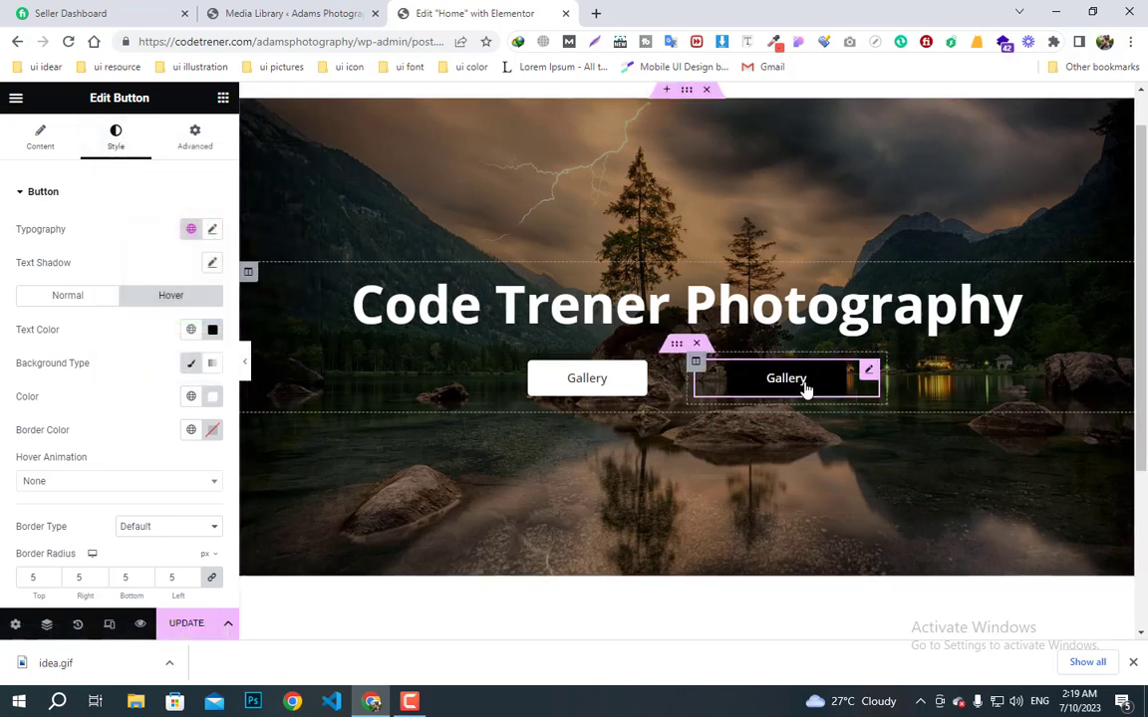
- Change the copied button's label to 'Contact Us'
left_click(40, 140)
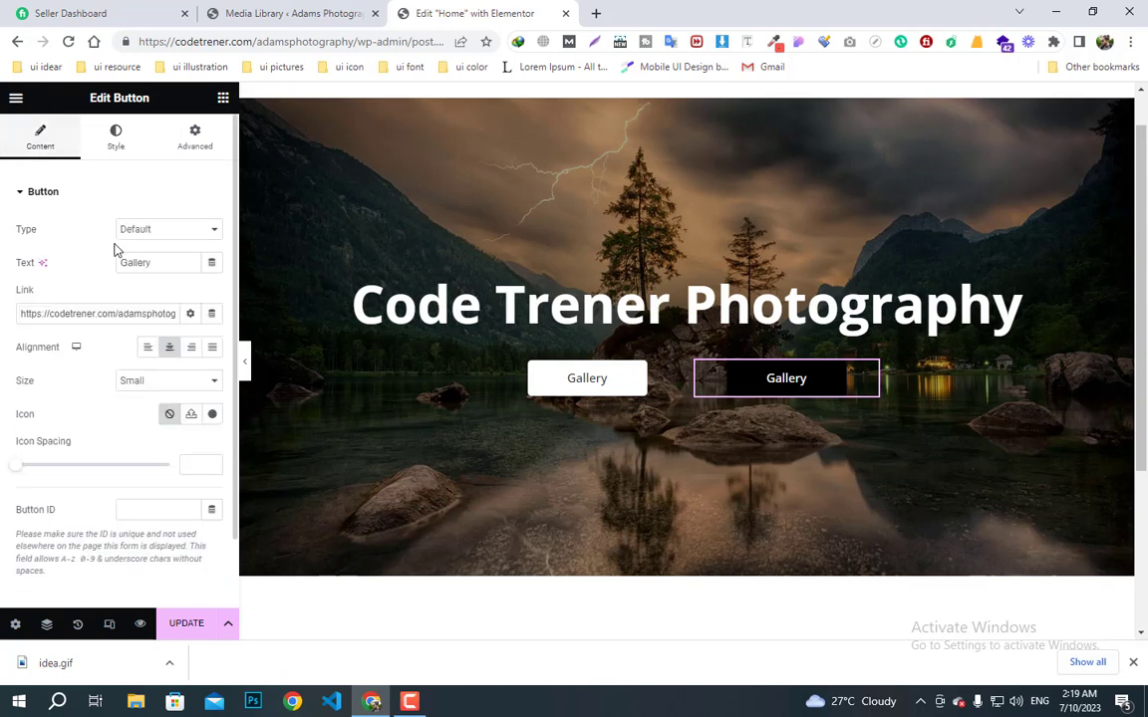
left_click_drag(161, 261, 55, 267)
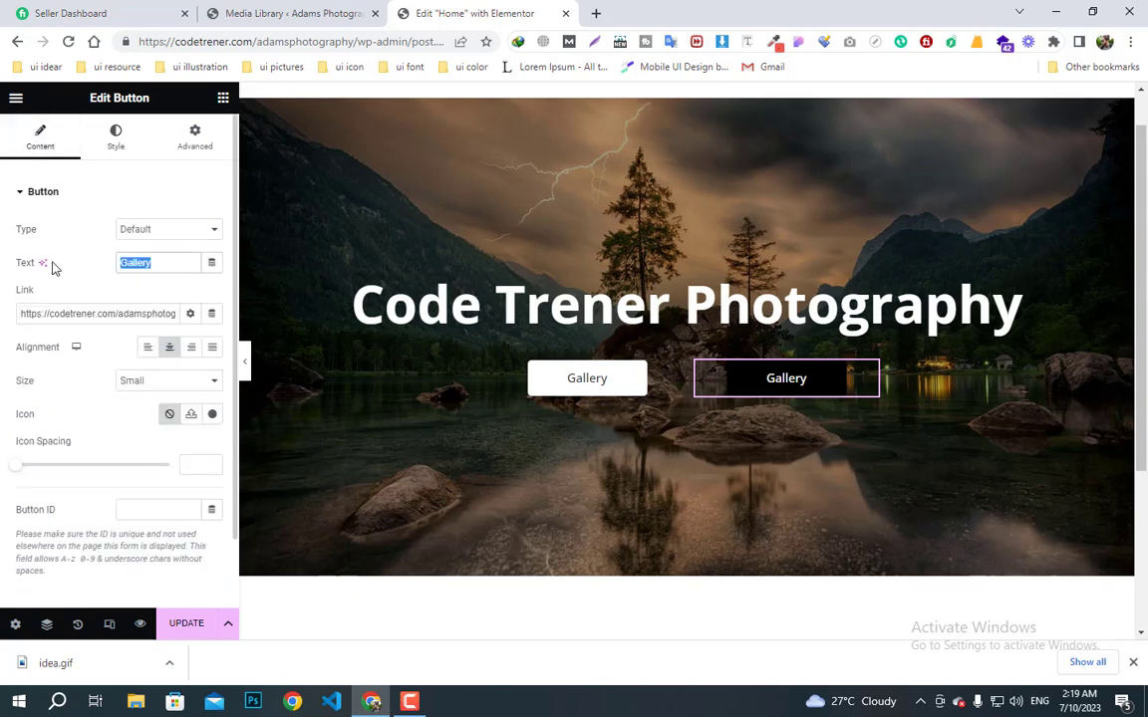
type("Conta")
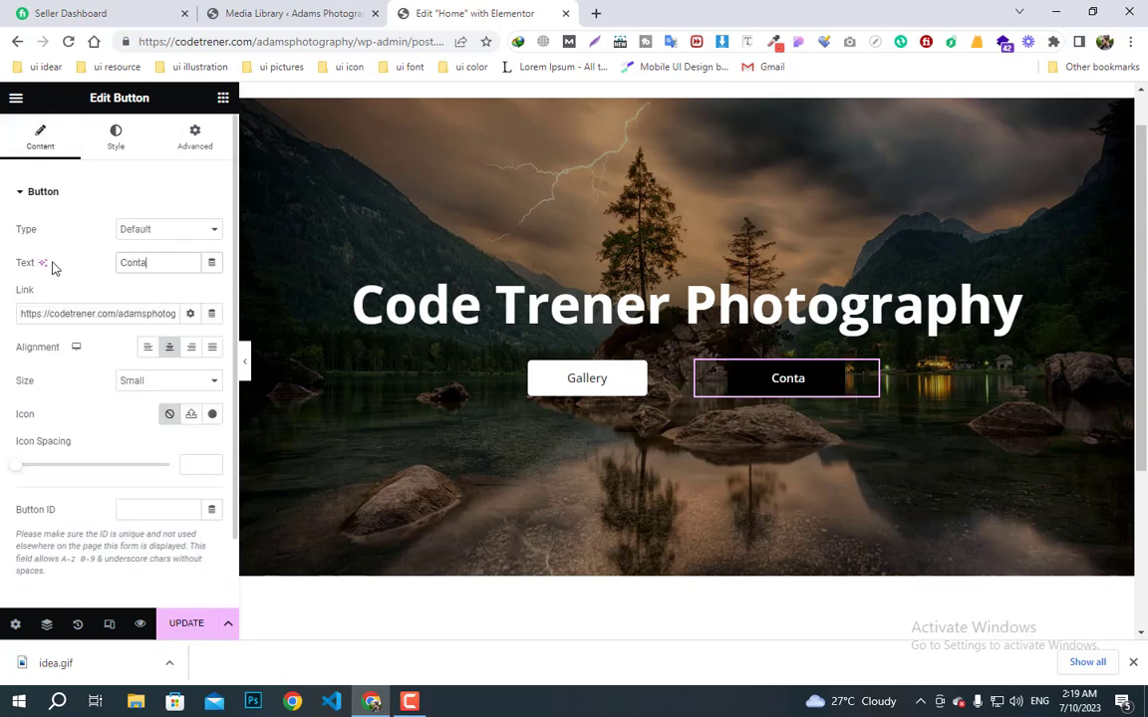
type("ct Us")
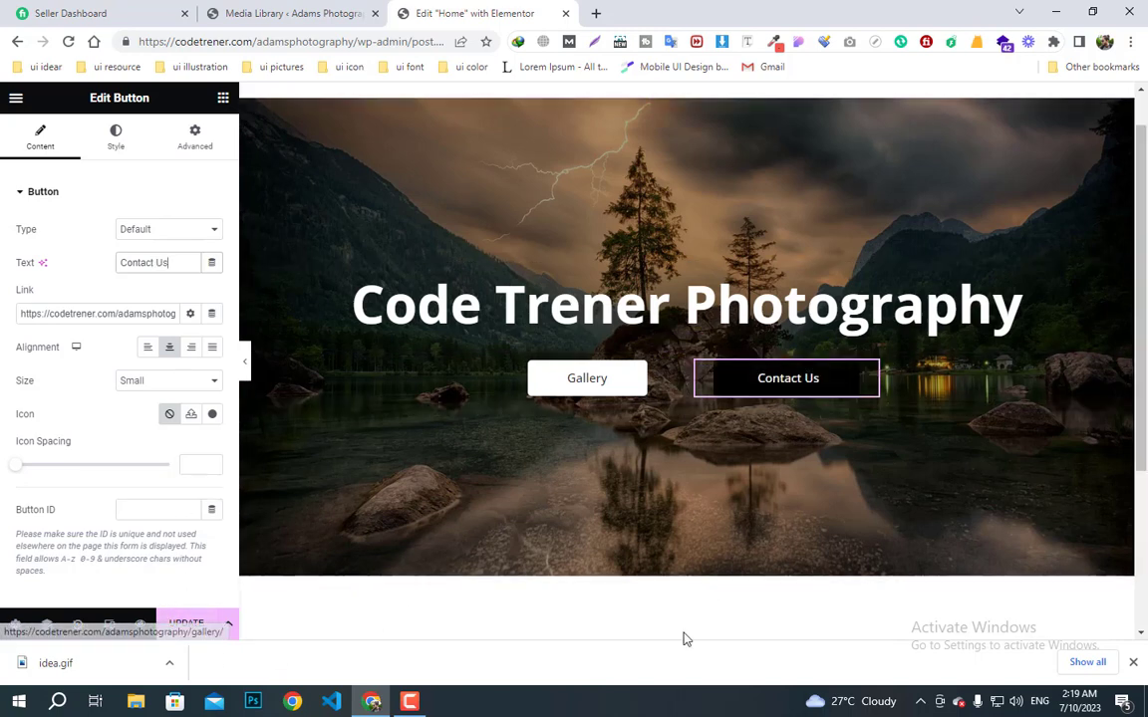
left_click(222, 99)
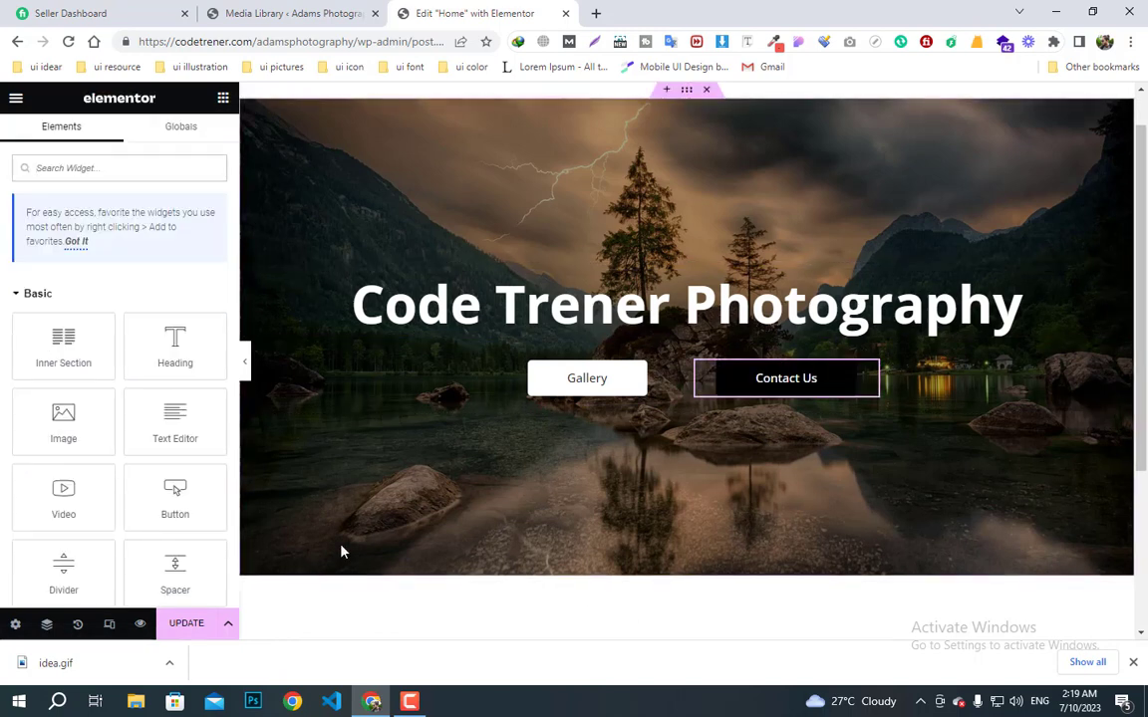
- Search for 'div' and place a Divider below the two hero buttons, trying the Curly style
left_click(141, 177)
type("di")
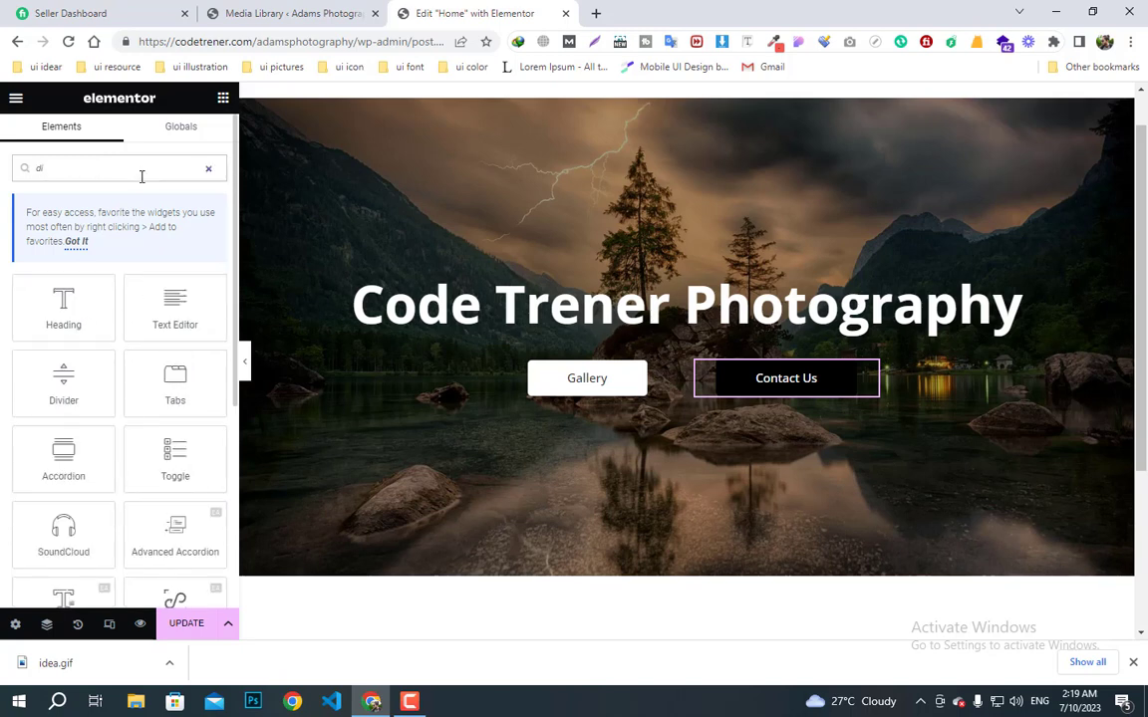
type("v")
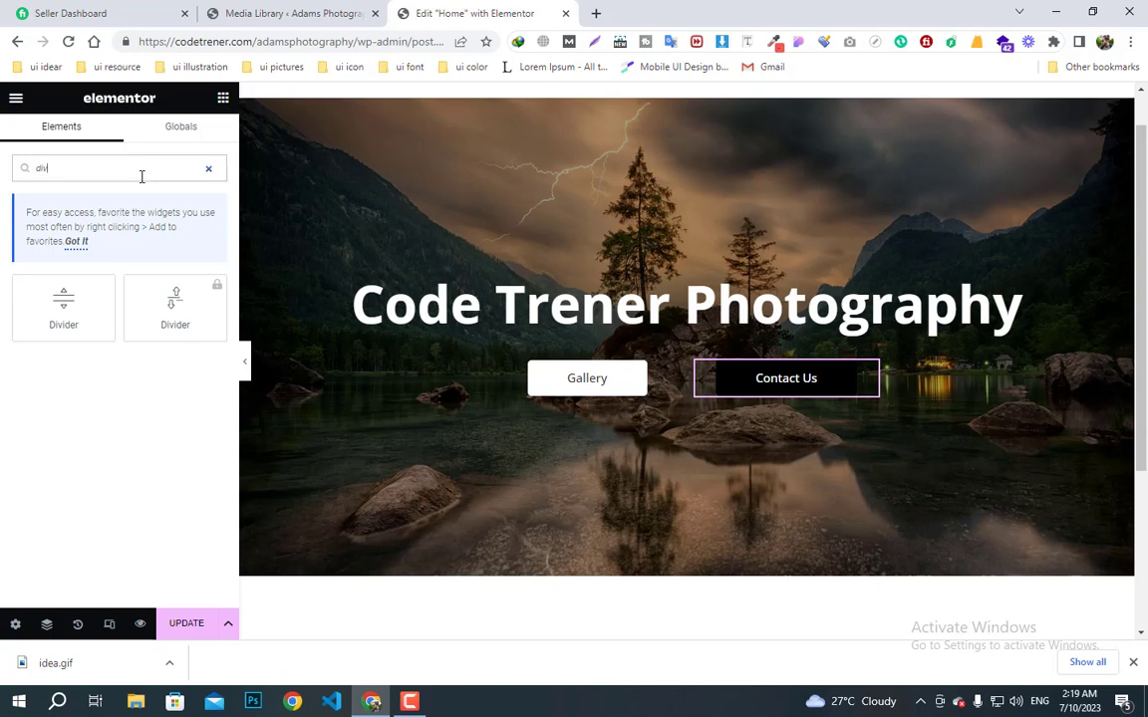
left_click_drag(80, 309, 706, 405)
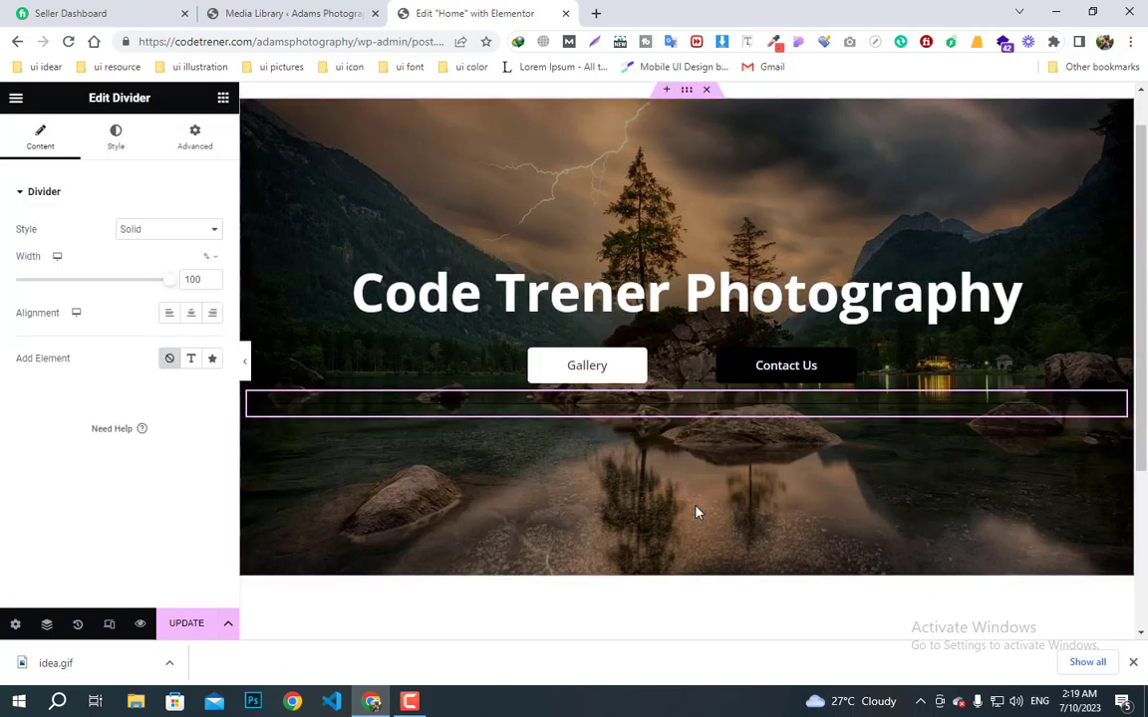
left_click(157, 230)
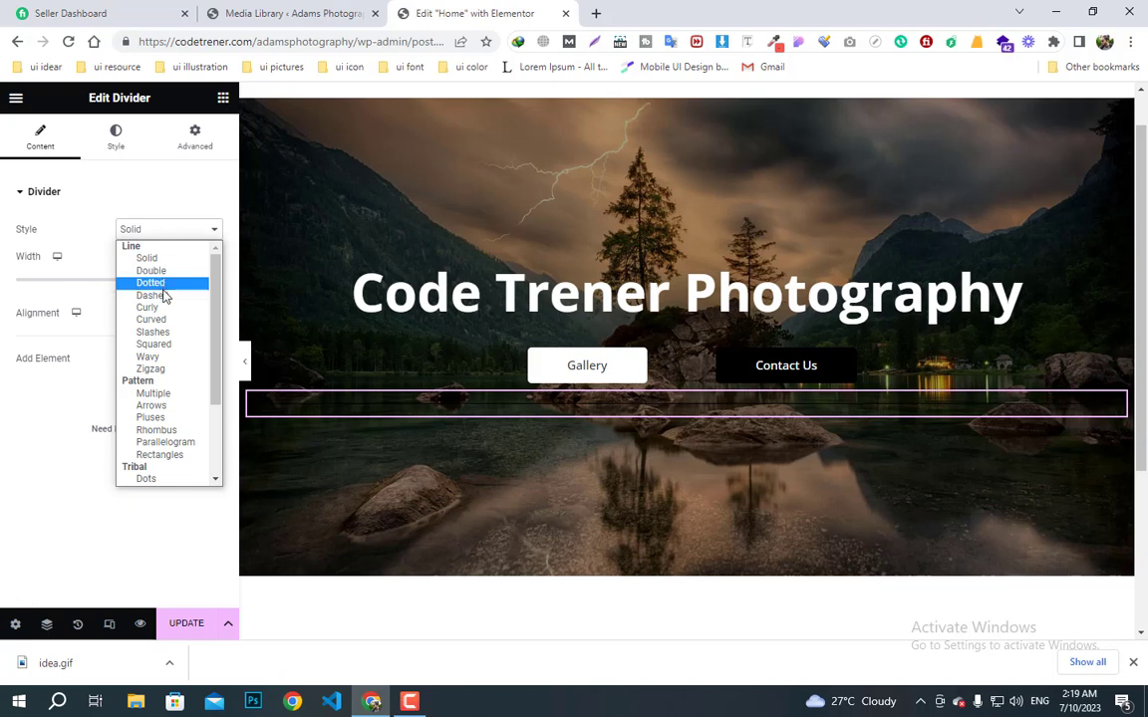
left_click(155, 307)
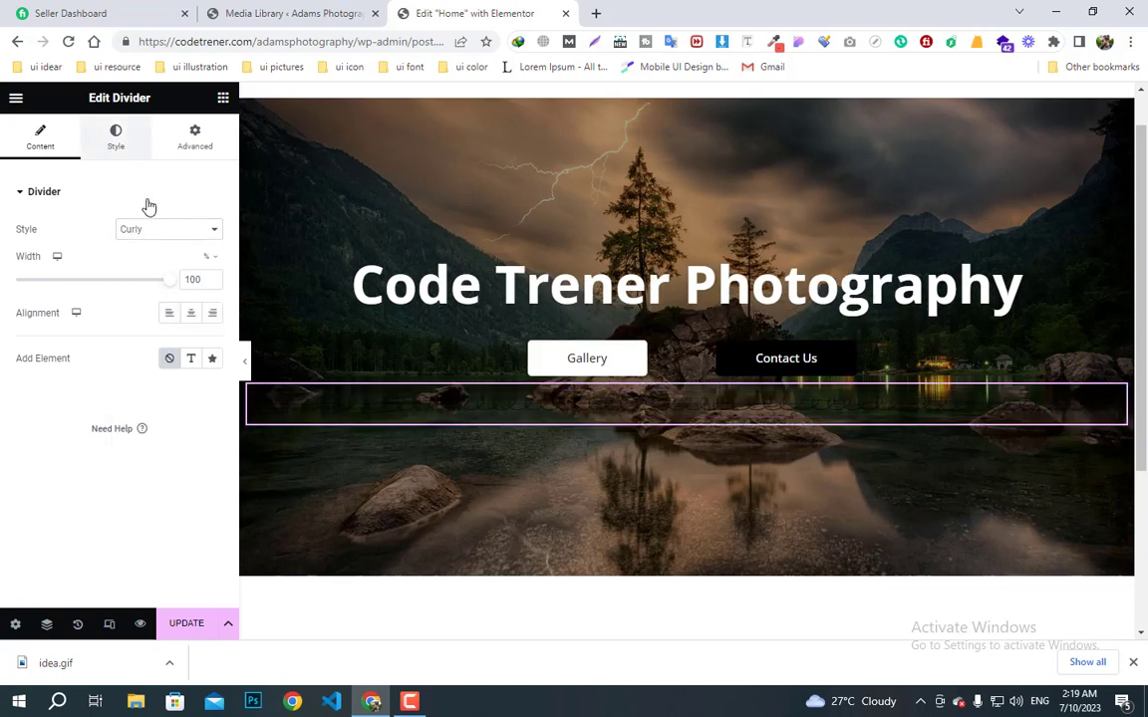
left_click(116, 138)
left_click(213, 229)
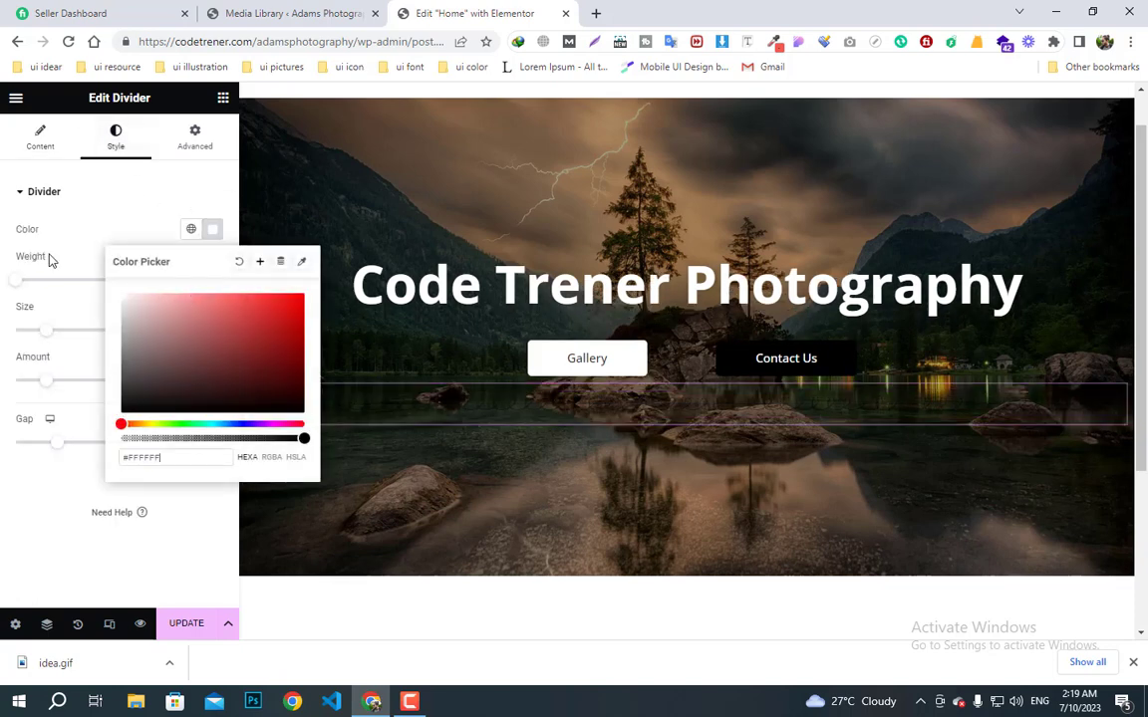
left_click(30, 140)
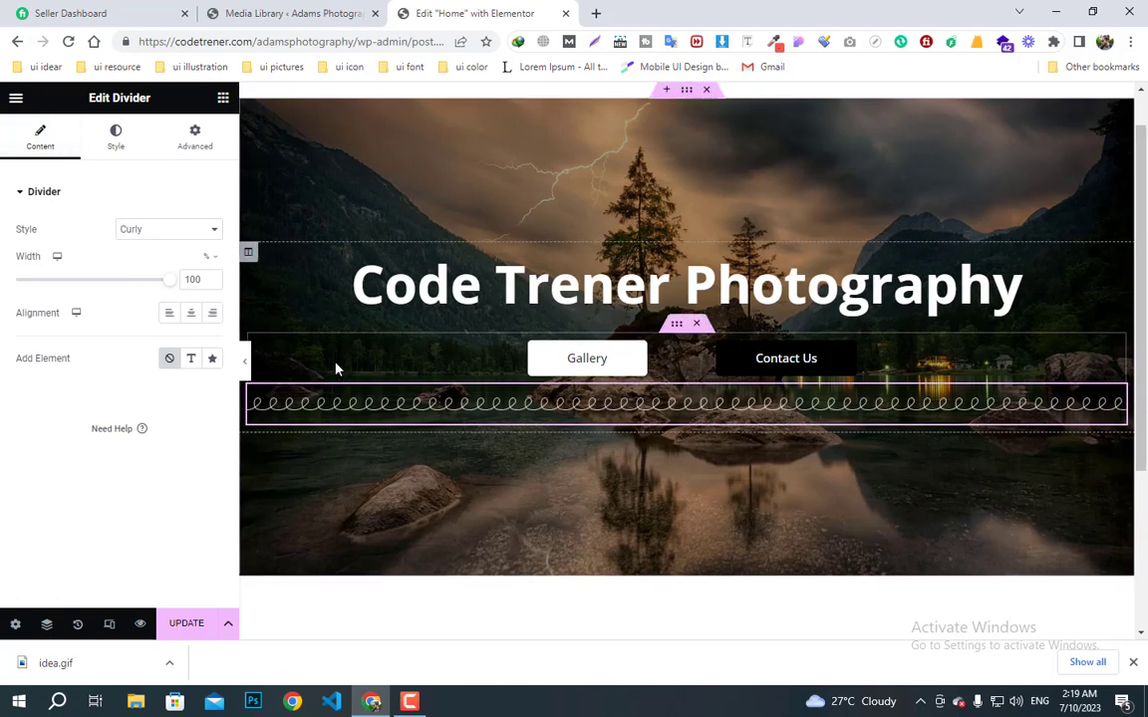
- Switch the divider to Curved, centre it, and shorten it to 32% width
left_click(155, 239)
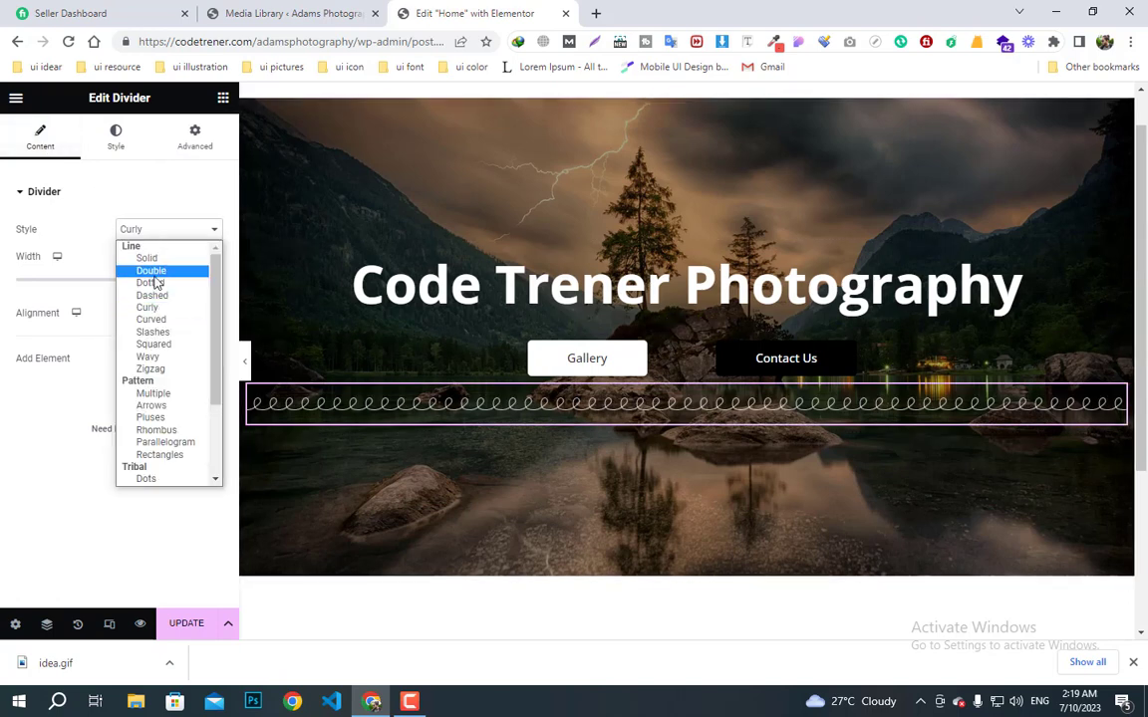
left_click(159, 321)
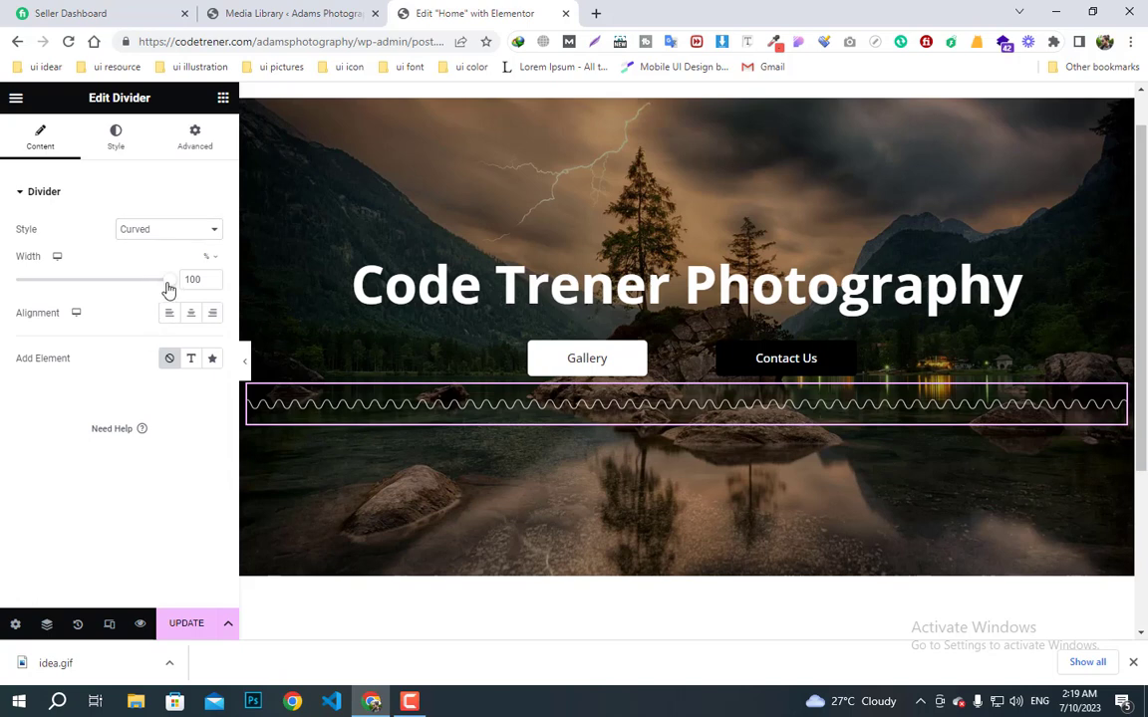
left_click_drag(167, 289, 113, 289)
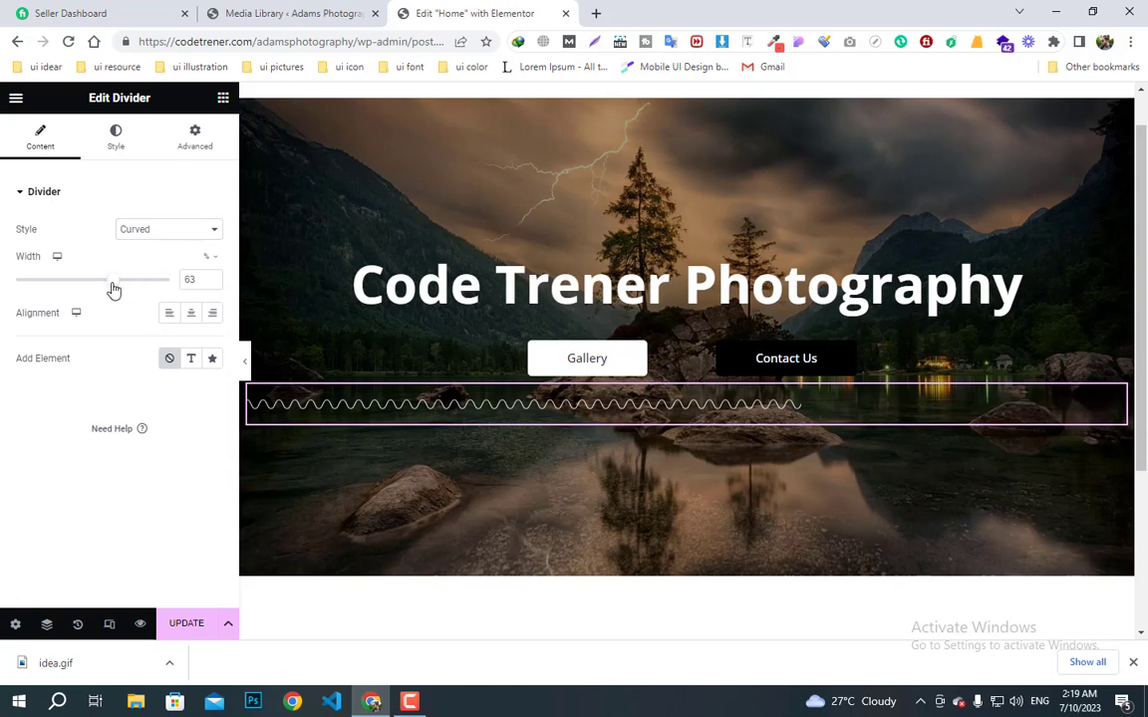
left_click(191, 315)
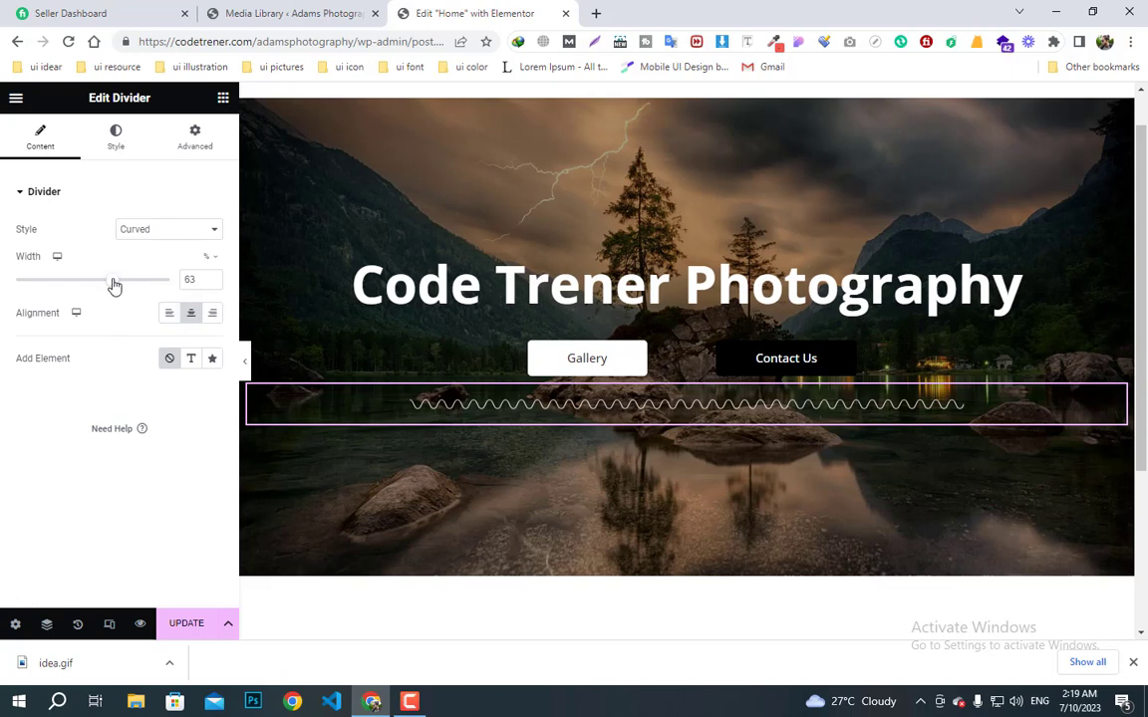
mouse_move(115, 286)
left_mouse_down()
mouse_move(57, 267)
mouse_move(66, 274)
left_mouse_up()
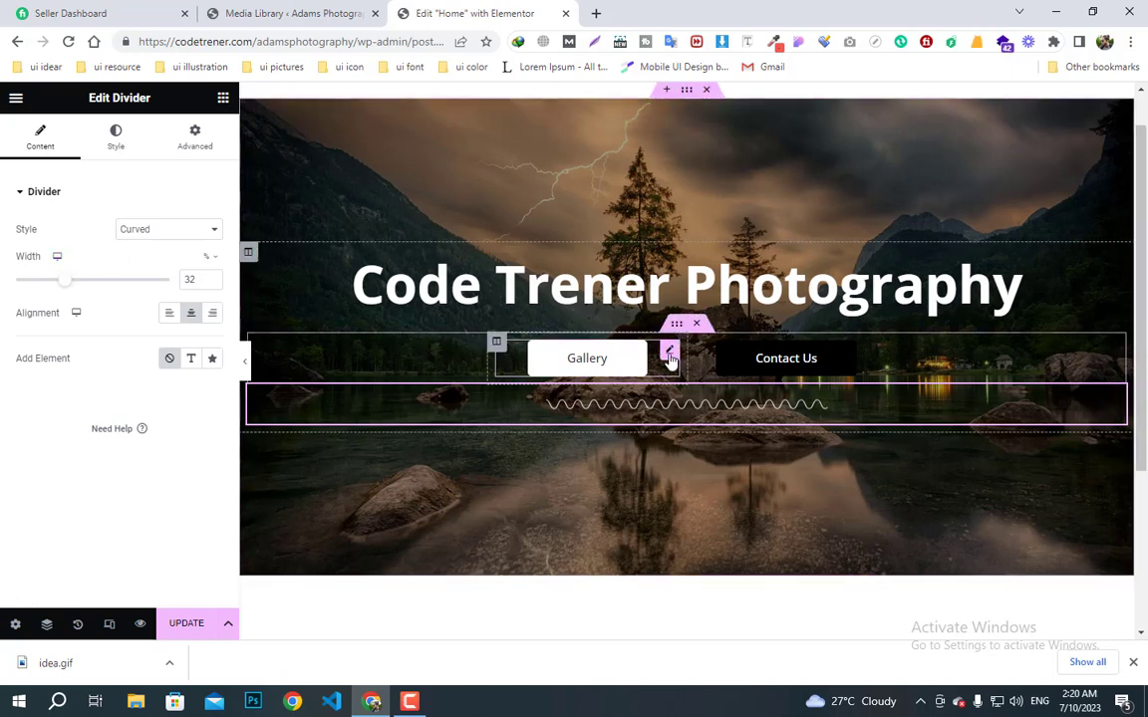
- Align Gallery right and Contact Us left, then preview the hero without the editor panel
left_click(670, 354)
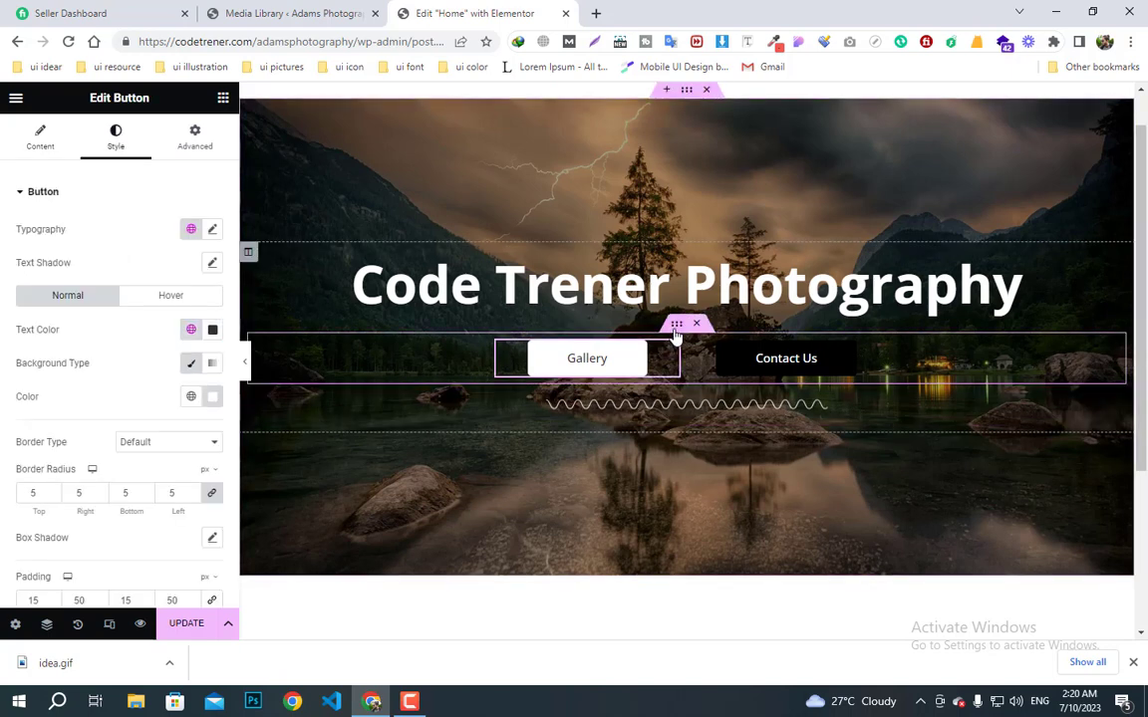
left_click(40, 138)
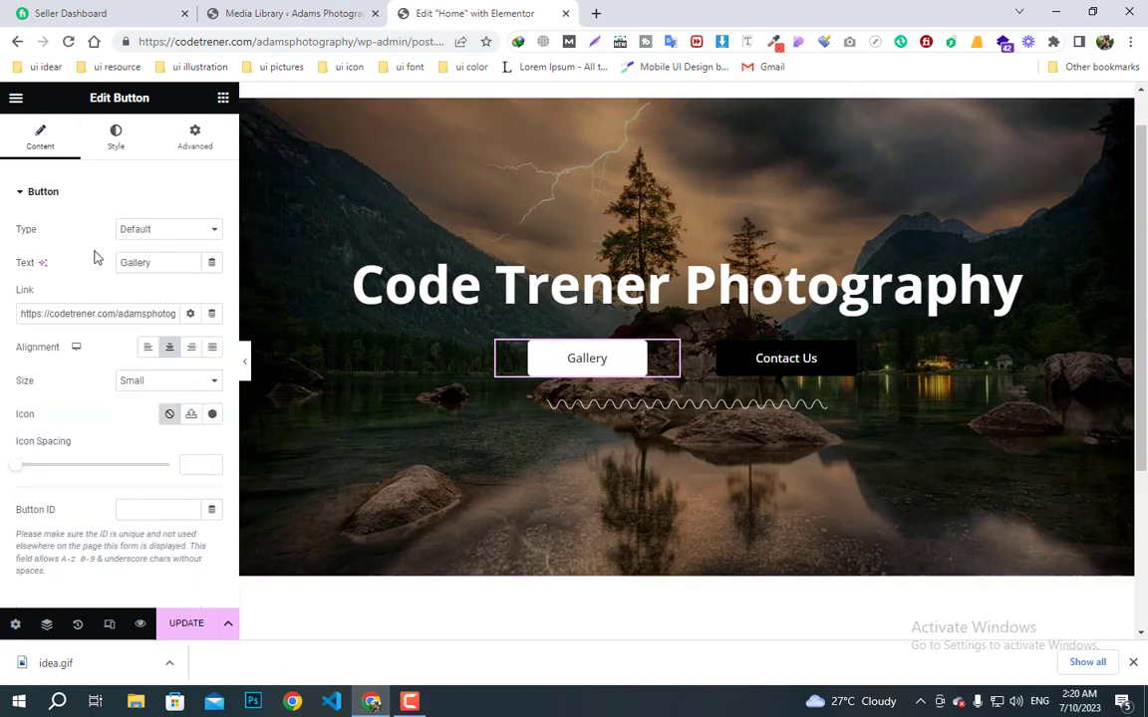
left_click(191, 349)
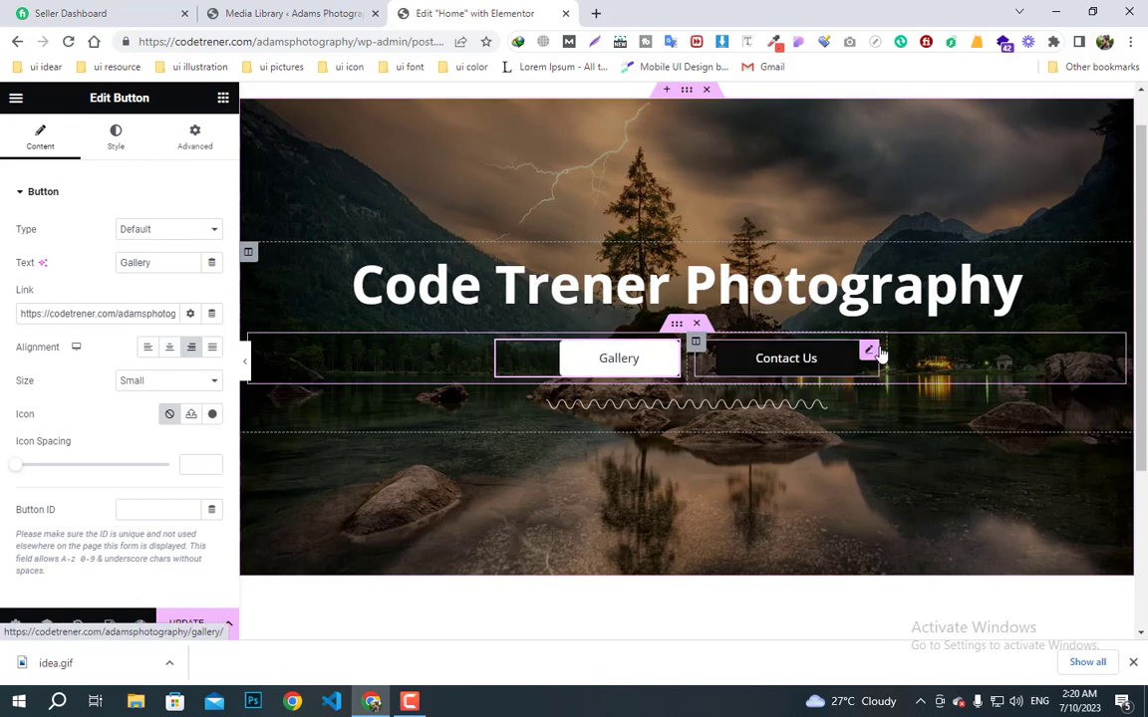
left_click(696, 342)
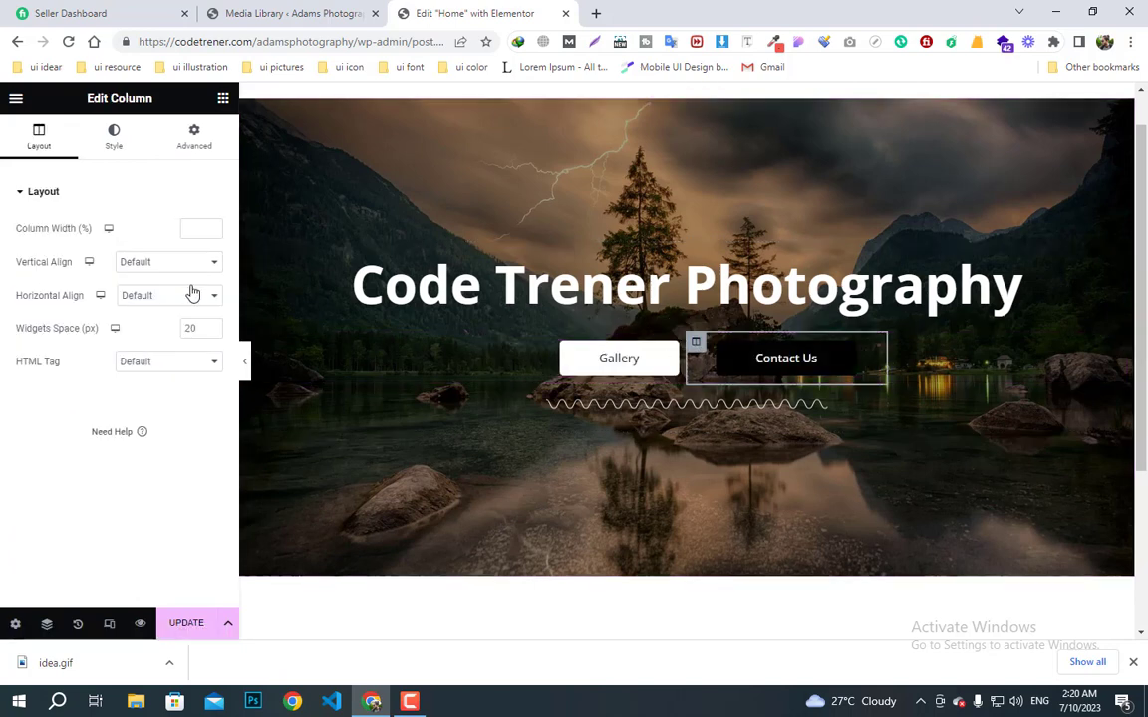
left_click(114, 137)
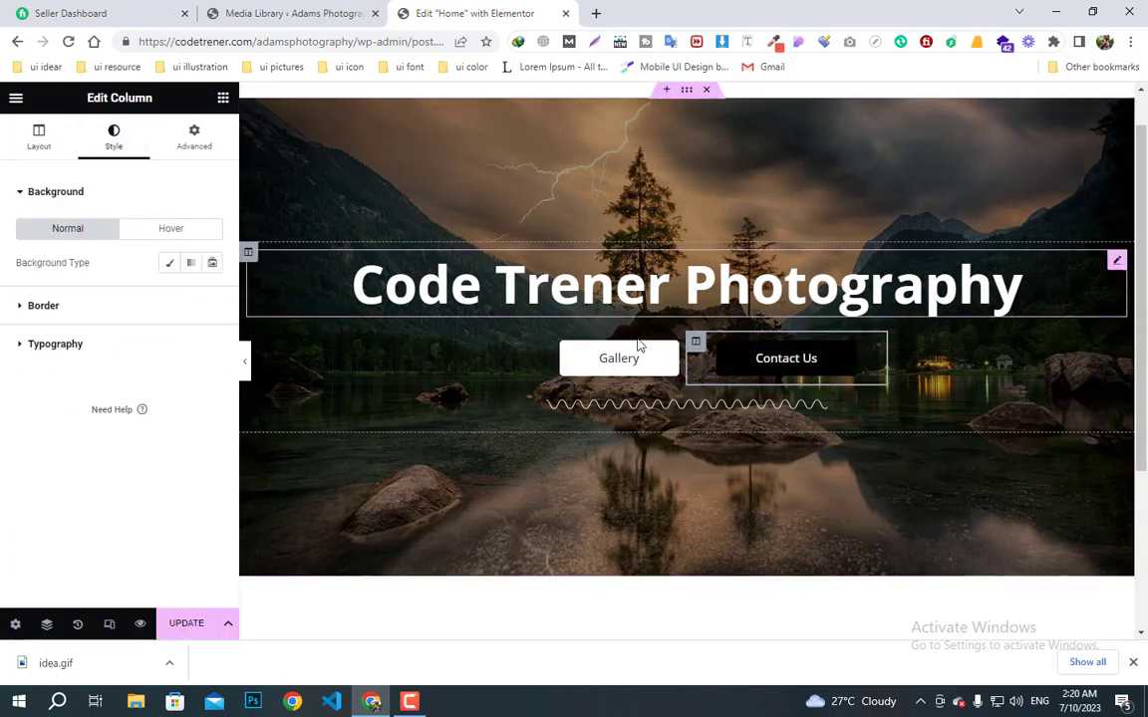
left_click(858, 357)
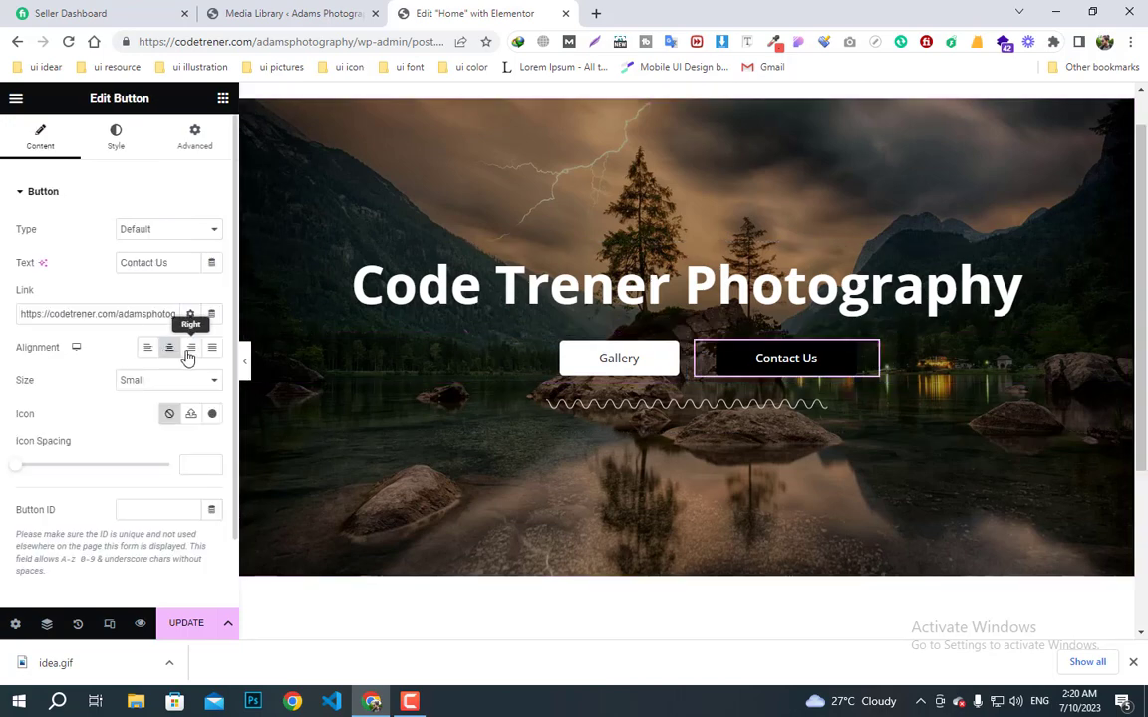
left_click(149, 349)
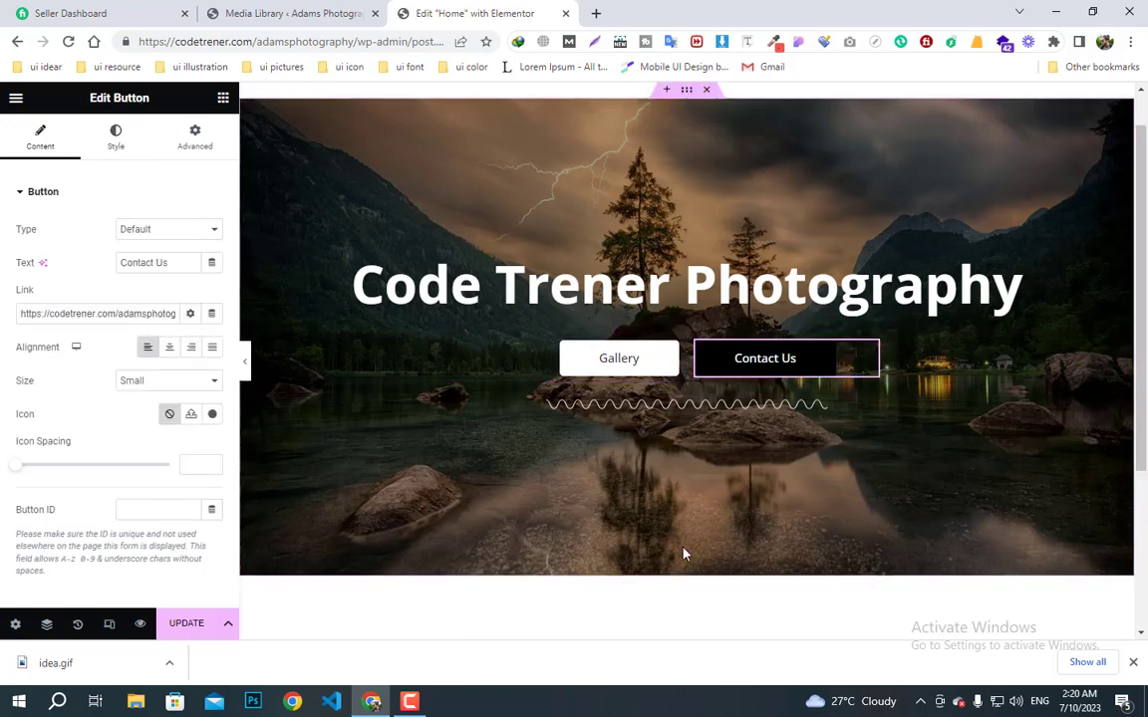
left_click(247, 361)
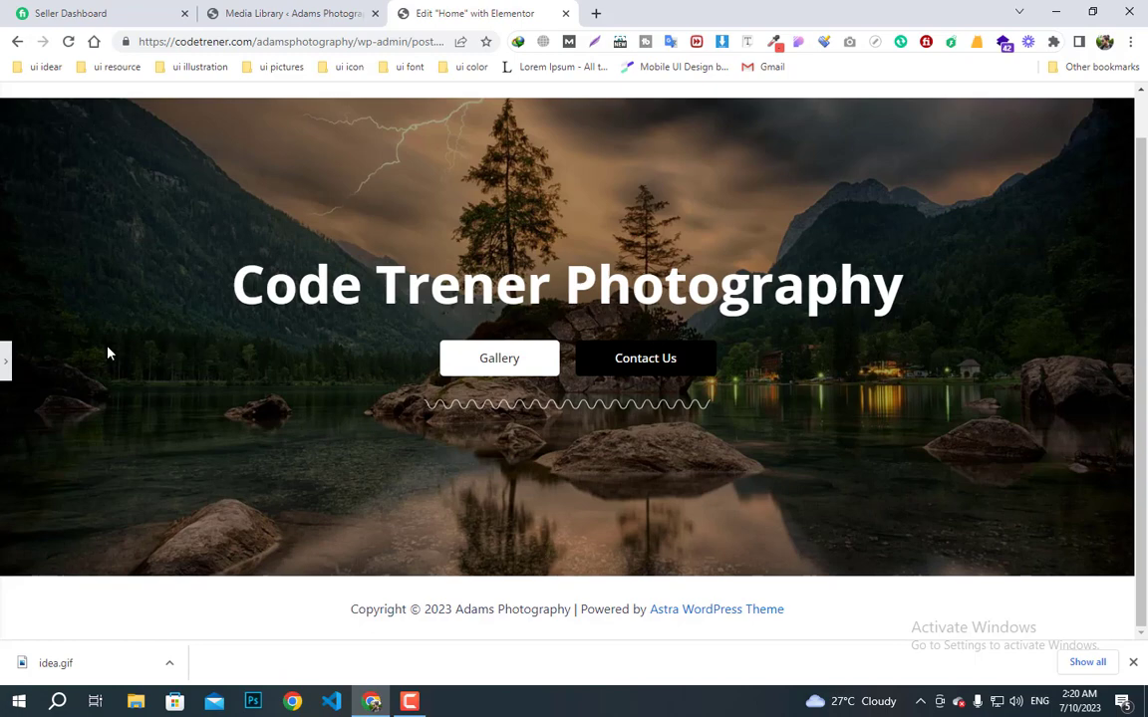
left_click(6, 362)
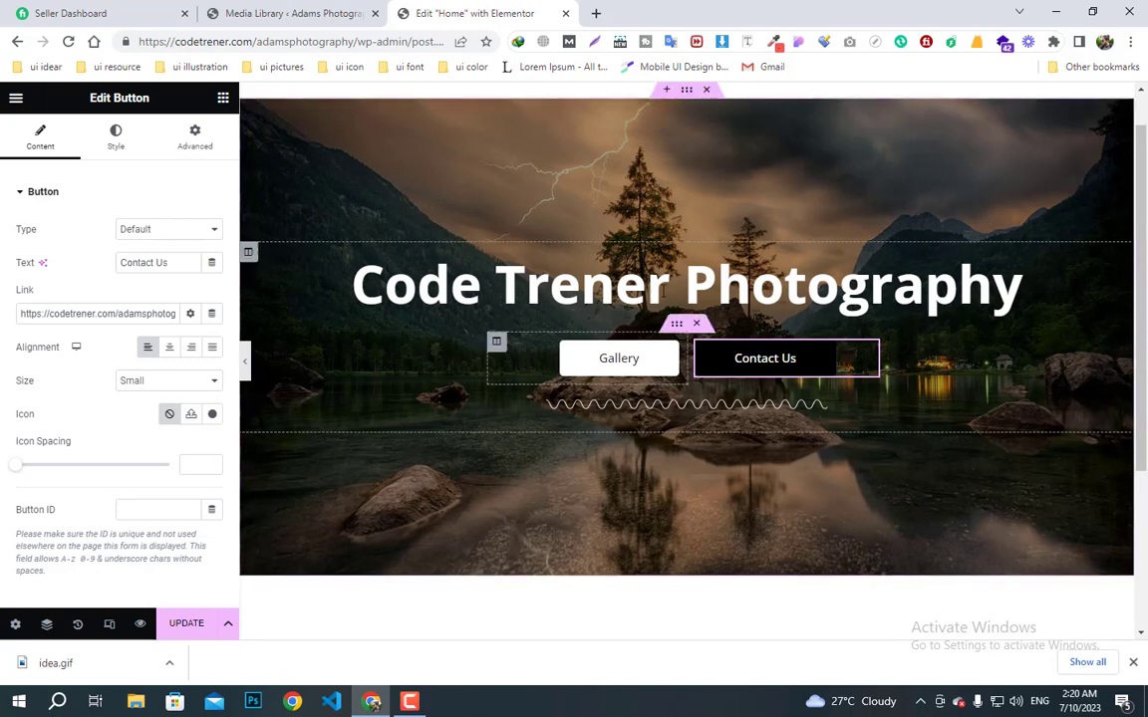
- Add a Mountains shape divider along the bottom of the hero section
left_click(687, 90)
left_click(113, 137)
scroll(135, 444, "down", 3)
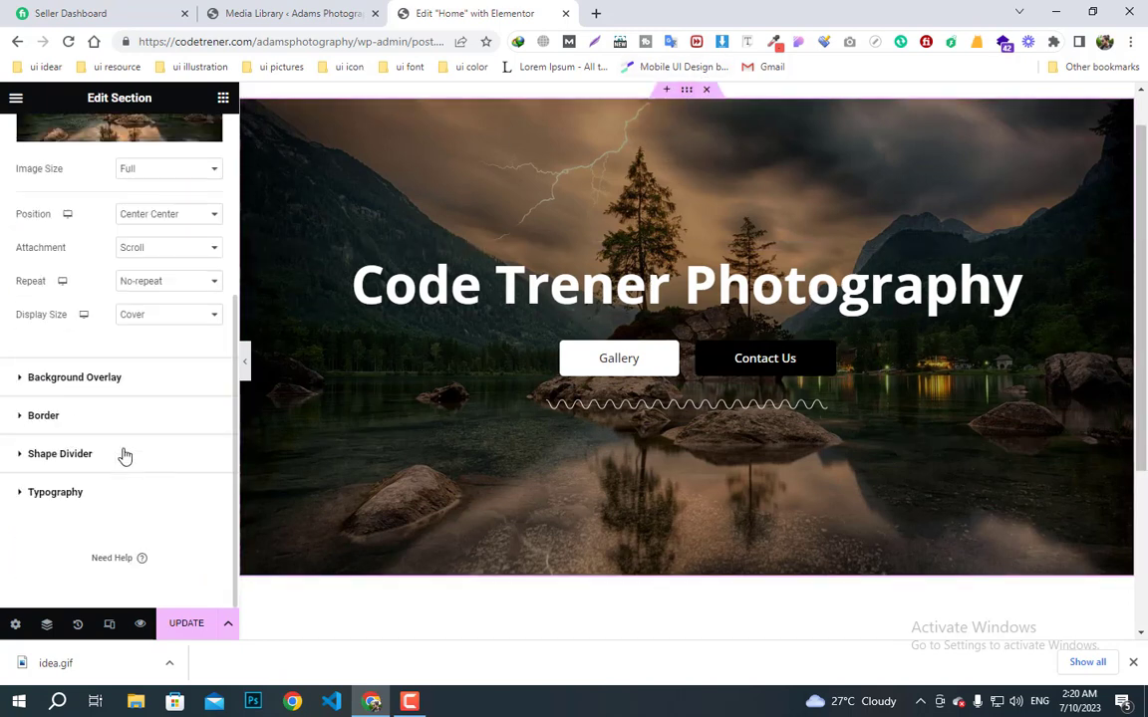
left_click(72, 455)
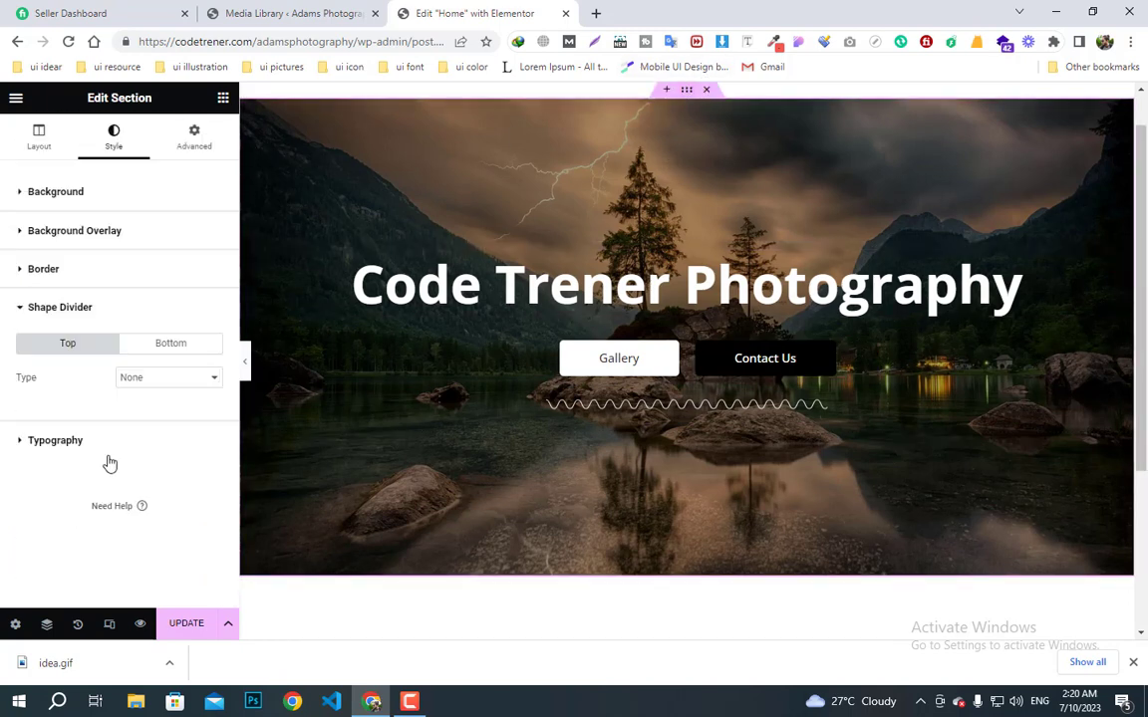
left_click(172, 347)
left_click(164, 379)
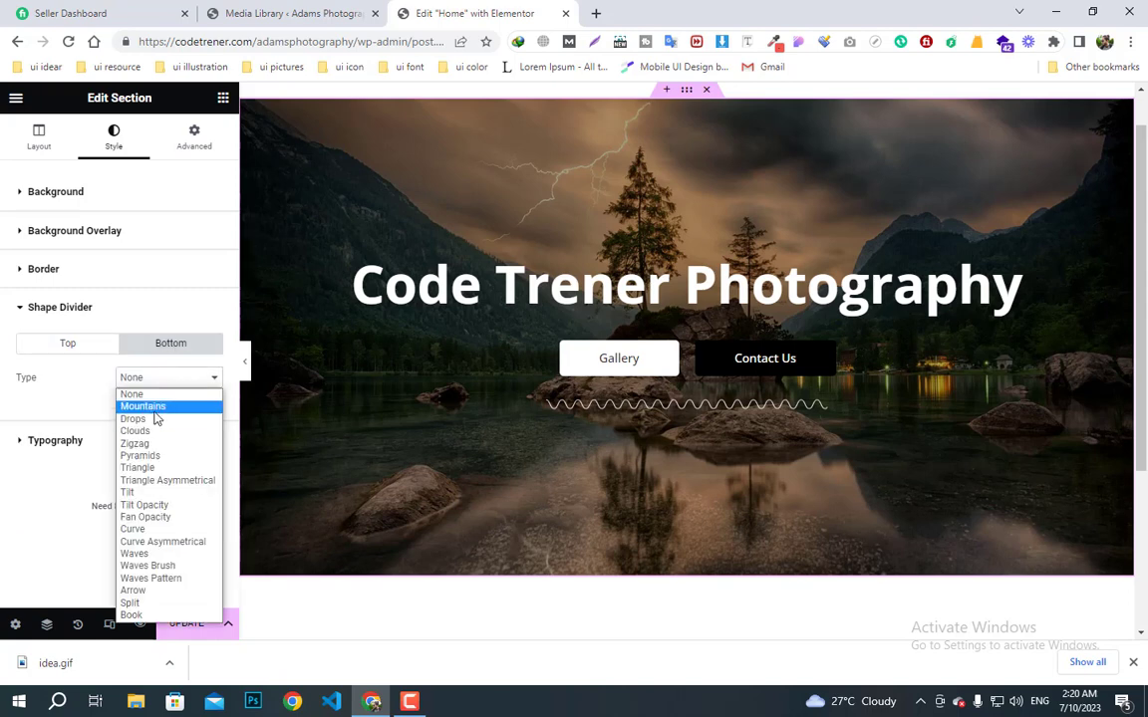
left_click(151, 407)
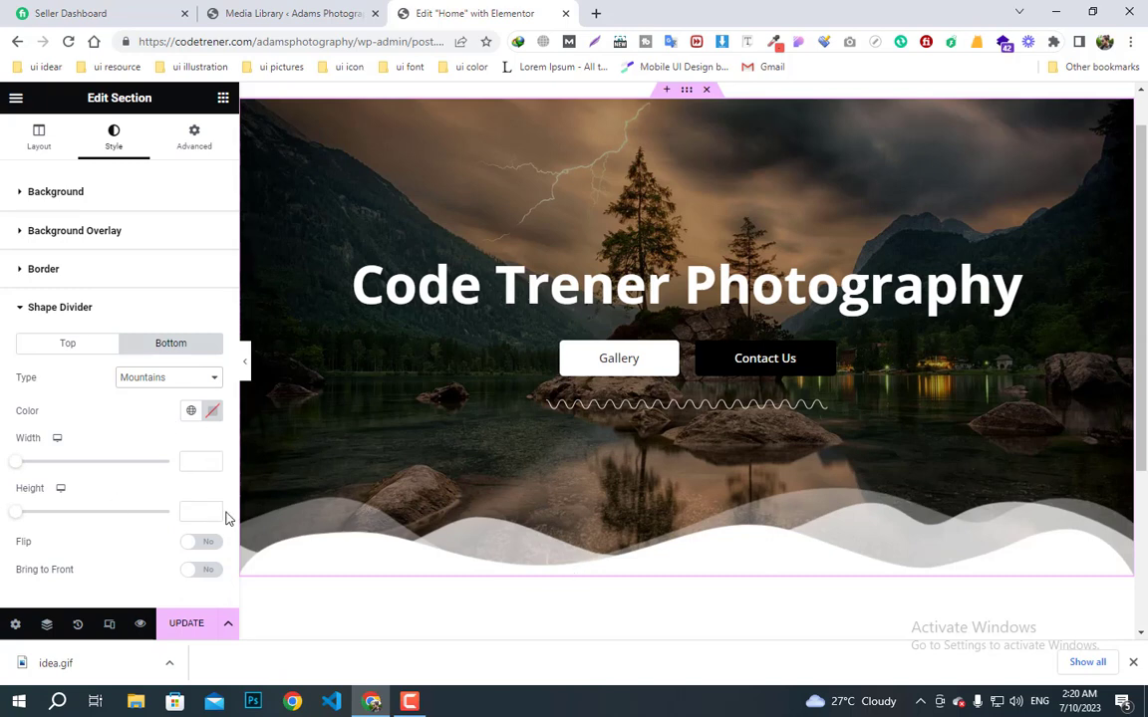
- Make the divider colour semi-transparent white and save it as global colour 'soft color'
left_click(213, 419)
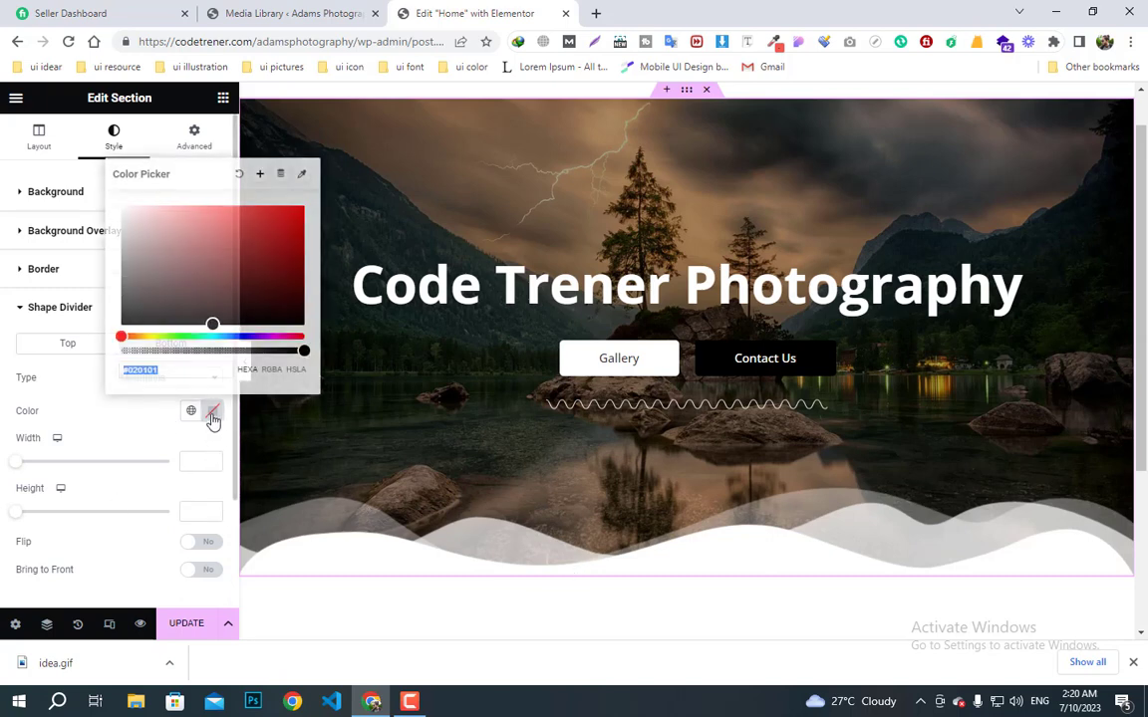
mouse_move(194, 287)
left_mouse_down()
mouse_move(146, 228)
mouse_move(108, 205)
left_mouse_up()
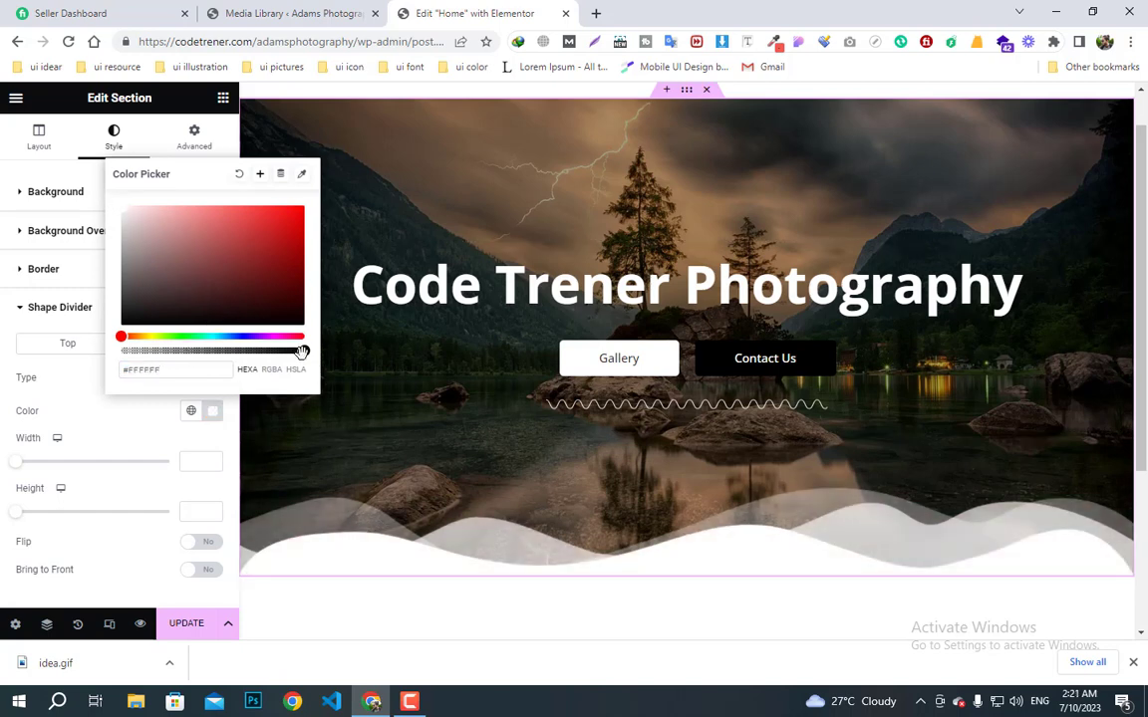
left_click_drag(301, 353, 241, 368)
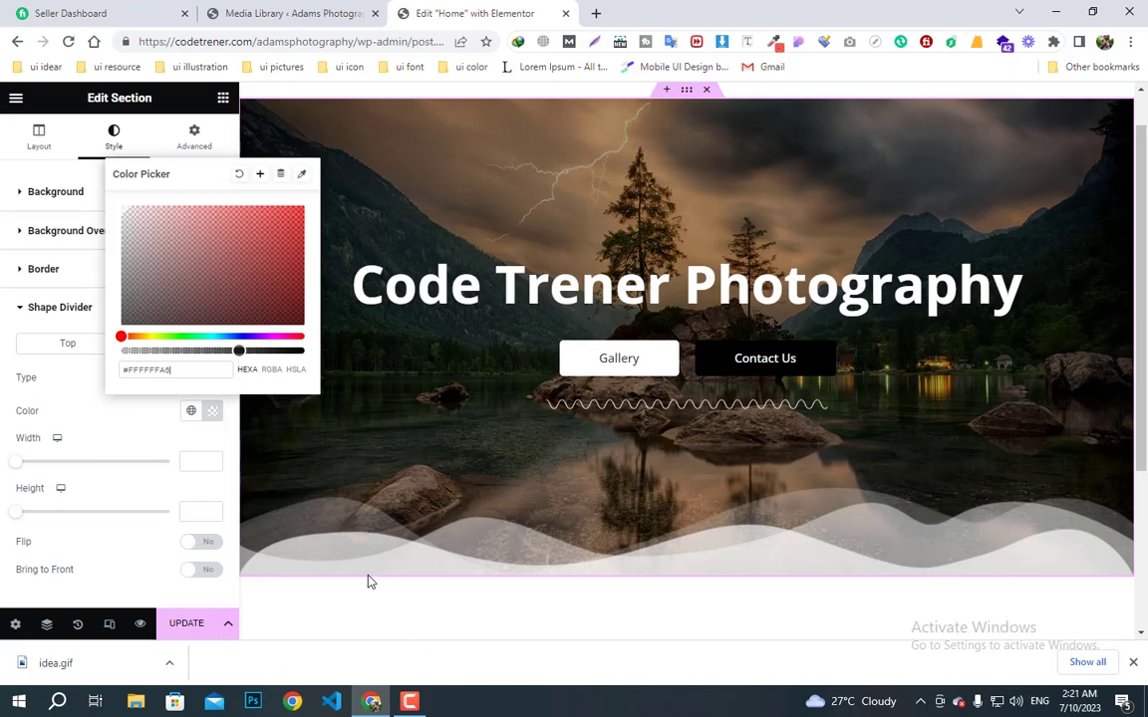
left_click(83, 384)
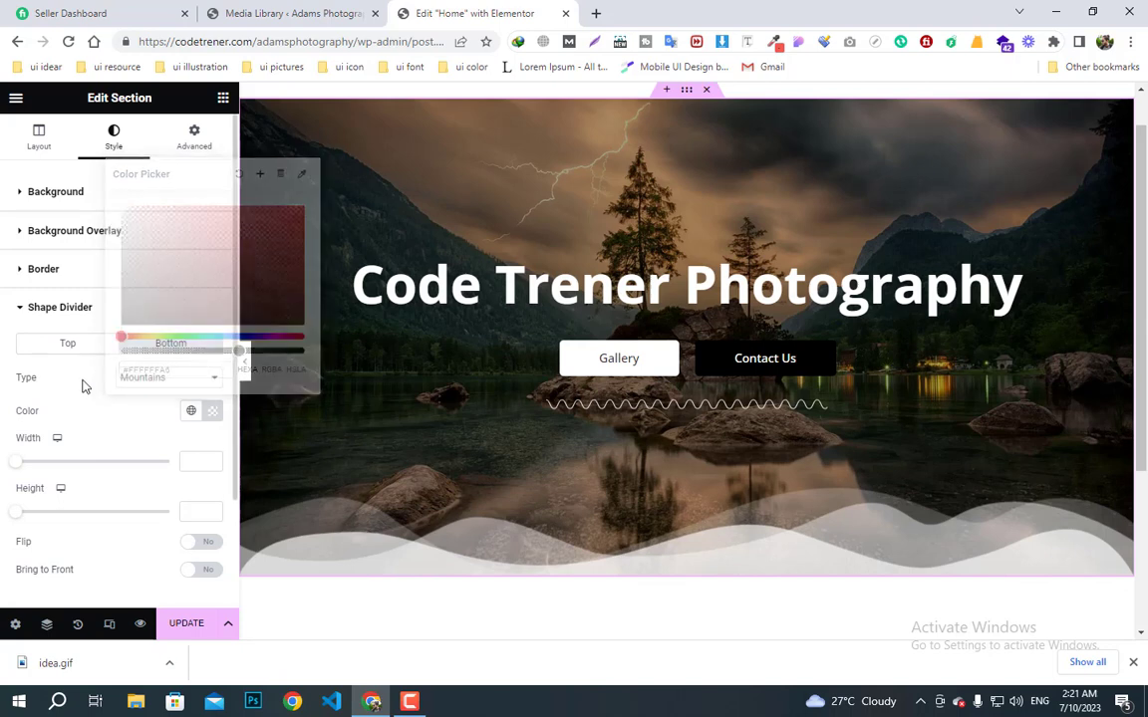
left_click(213, 417)
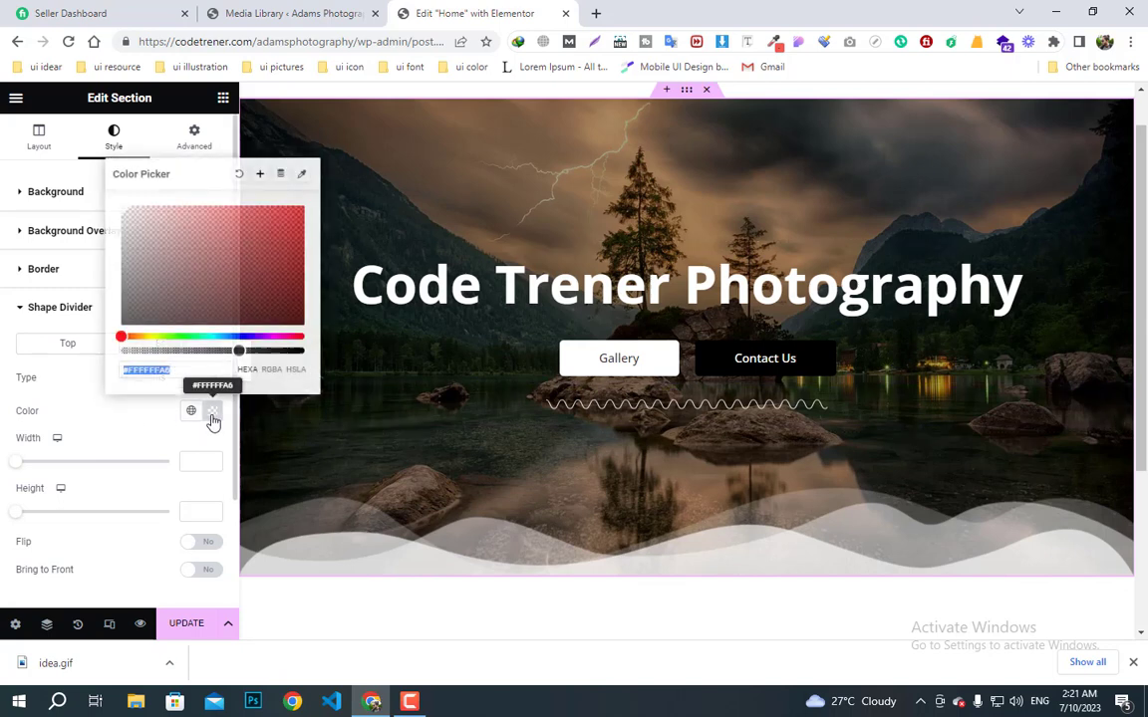
left_click(260, 176)
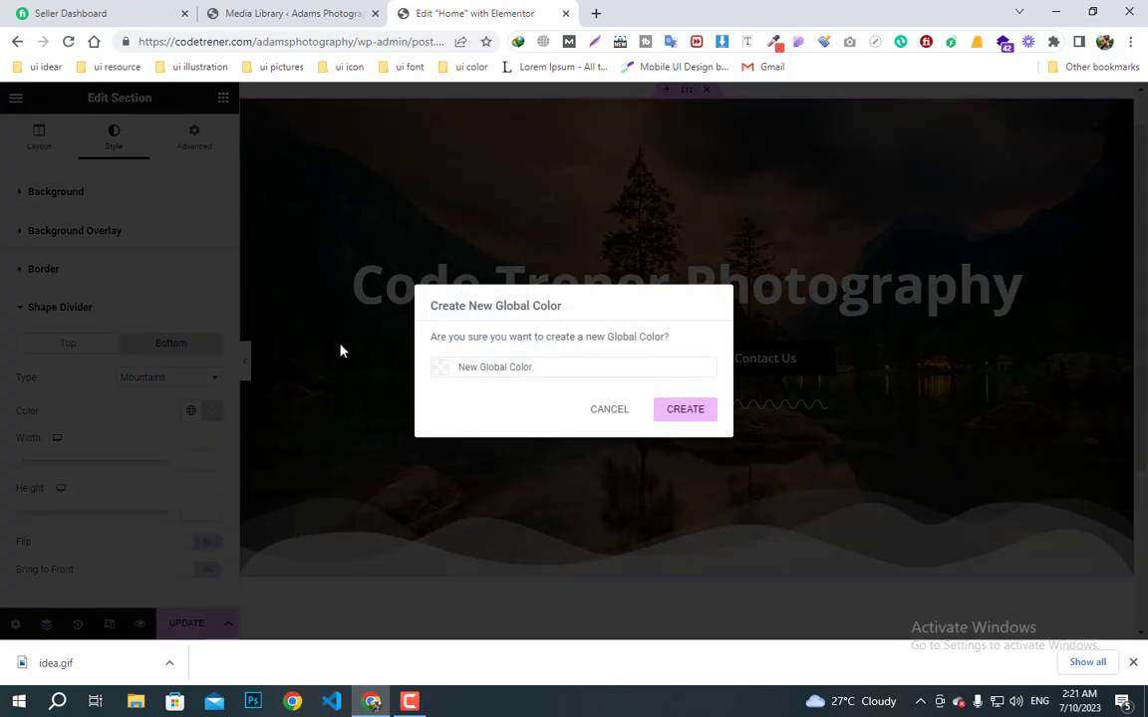
left_click_drag(535, 368, 395, 375)
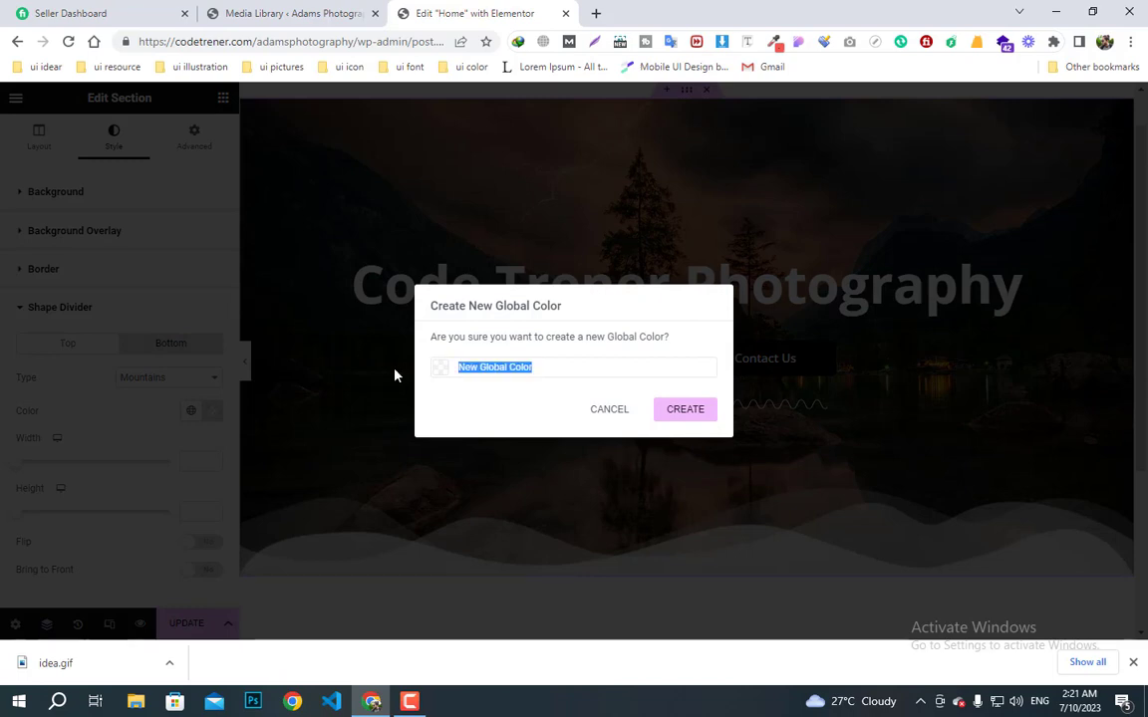
type("soft color")
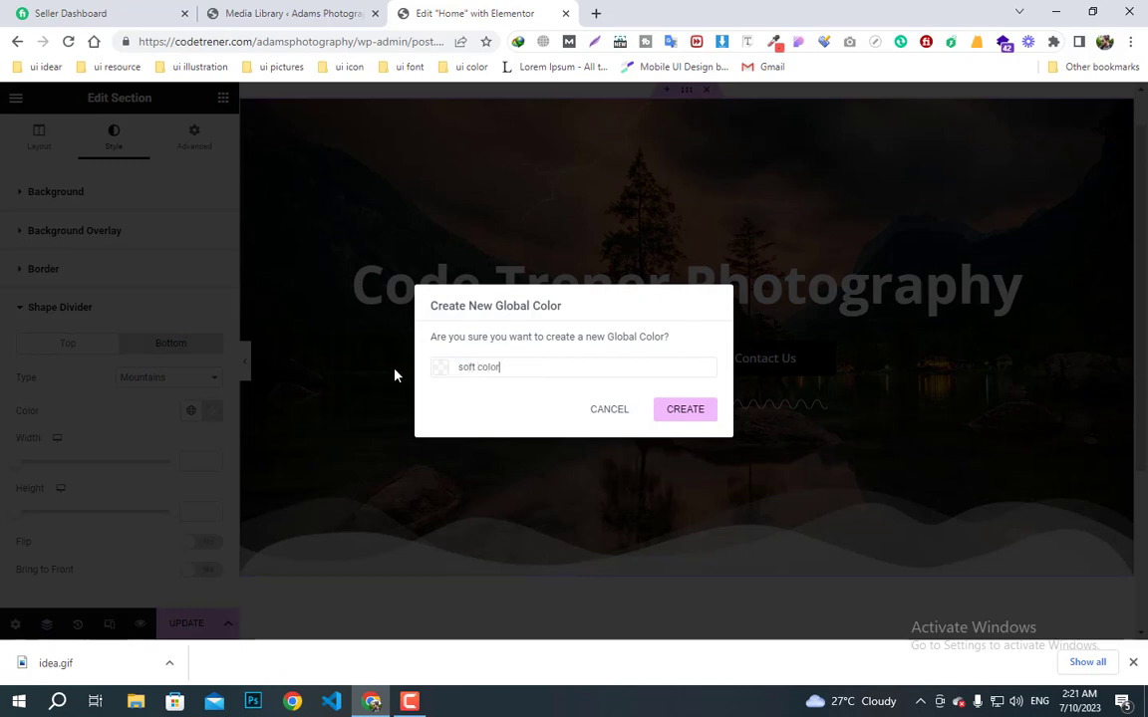
left_click(698, 417)
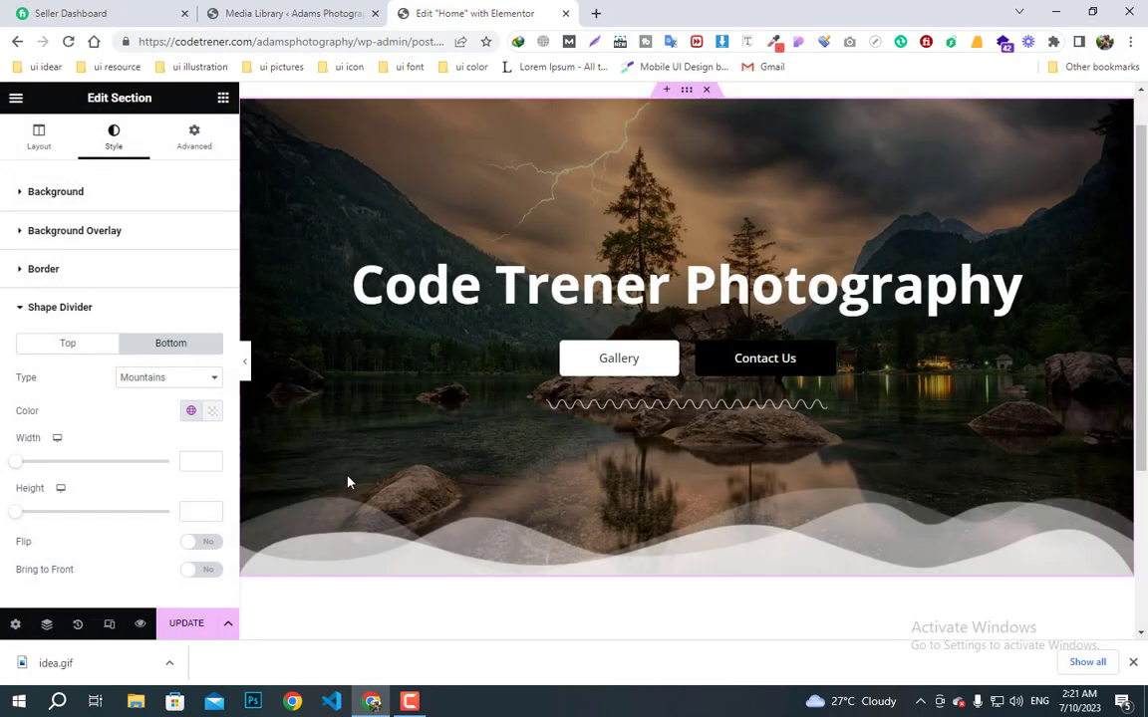
left_click(223, 98)
- Add a new single-column section below the hero
scroll(618, 587, "down", 1)
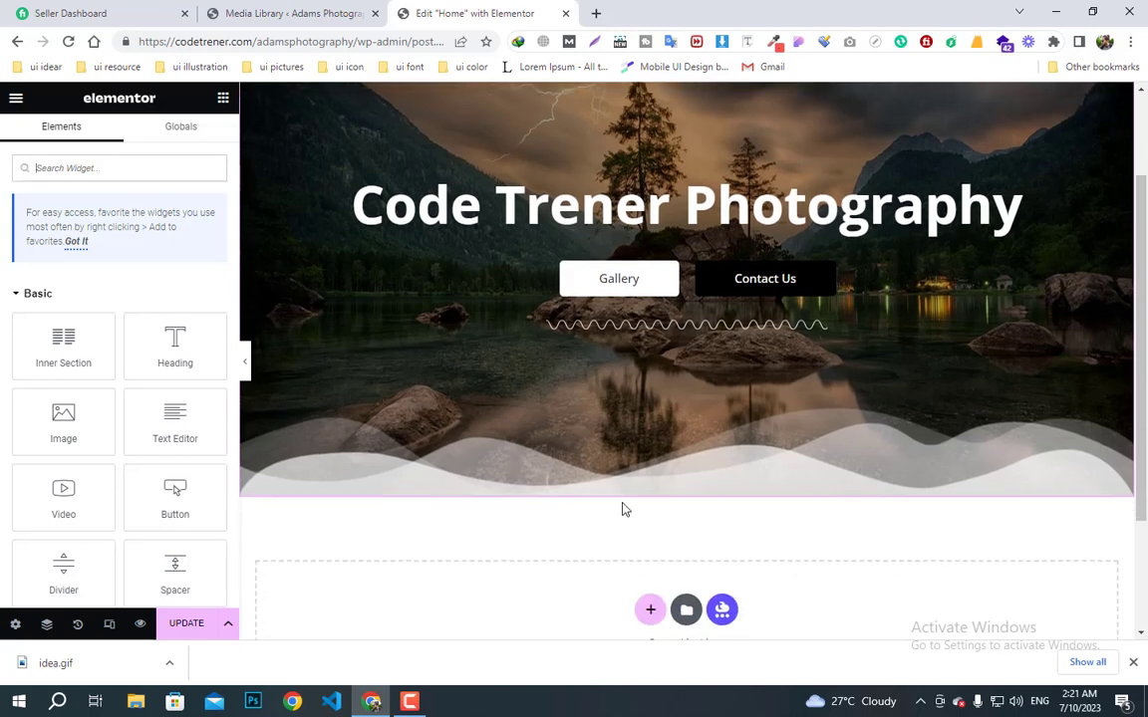
scroll(623, 506, "up", 2)
scroll(658, 566, "down", 2)
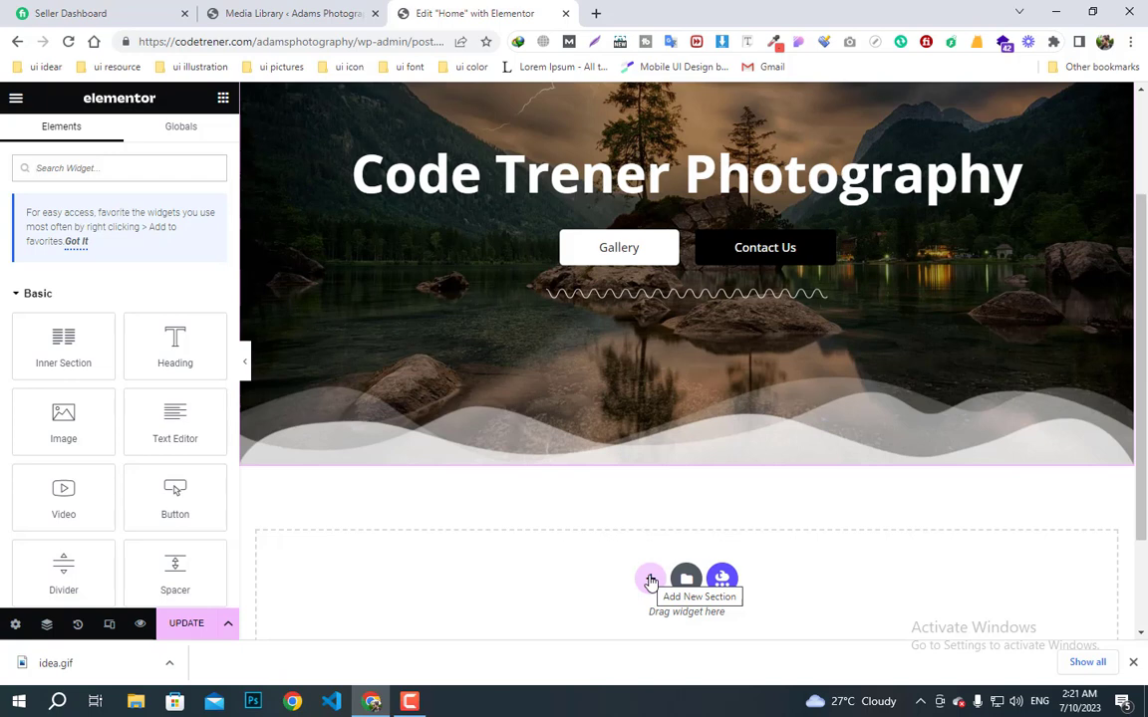
left_click(650, 580)
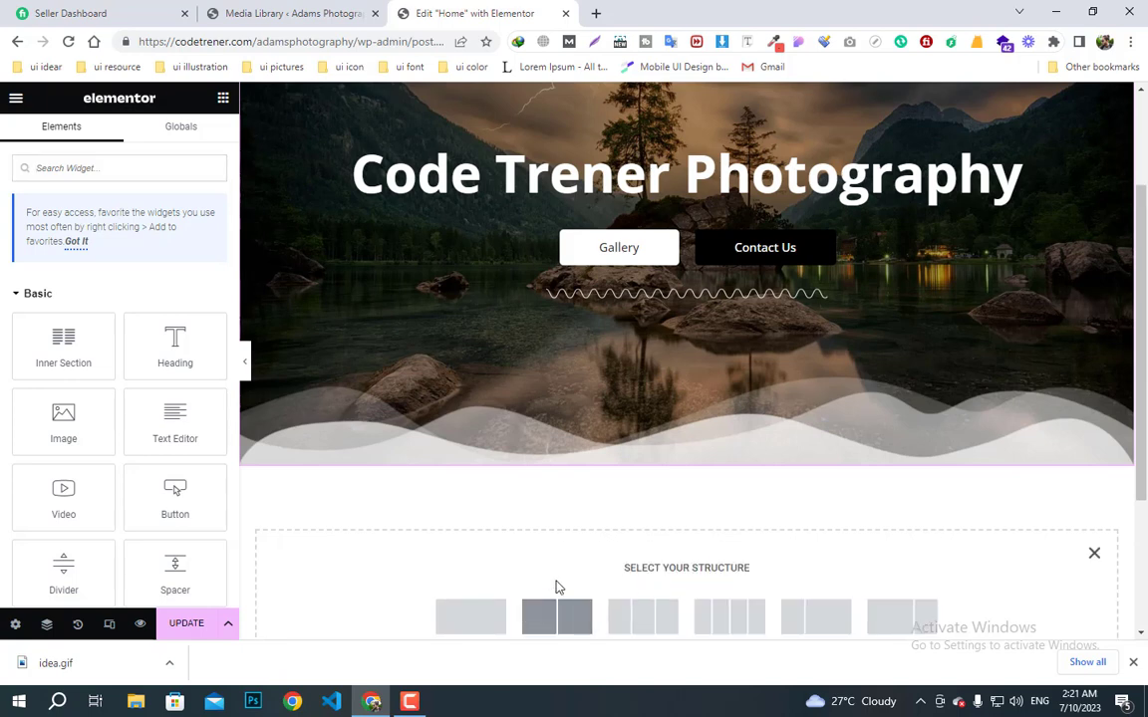
scroll(554, 585, "down", 1)
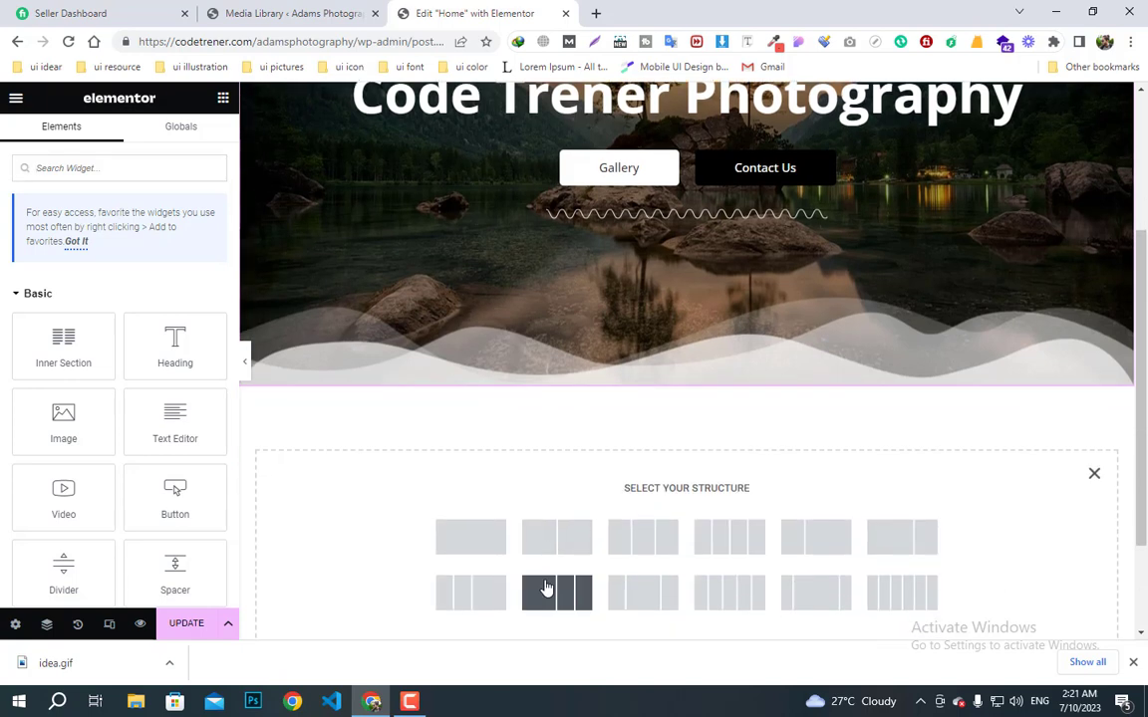
left_click(470, 538)
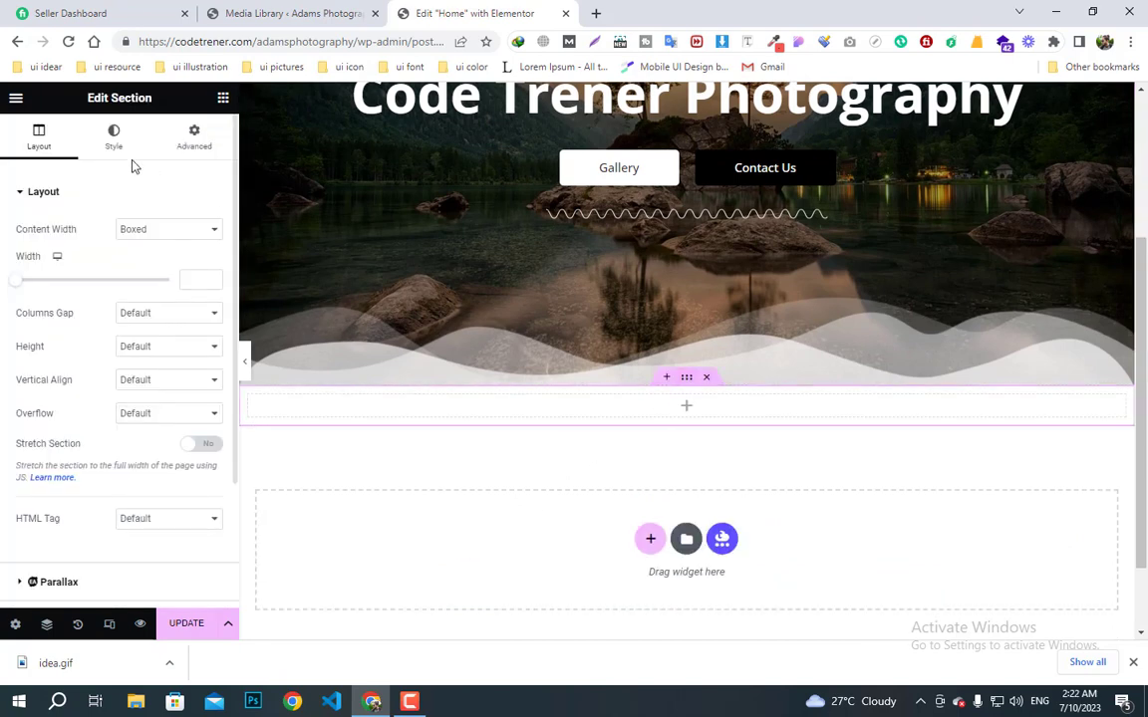
- Unlink the section's padding and set top and bottom padding to 60 px
left_click(194, 140)
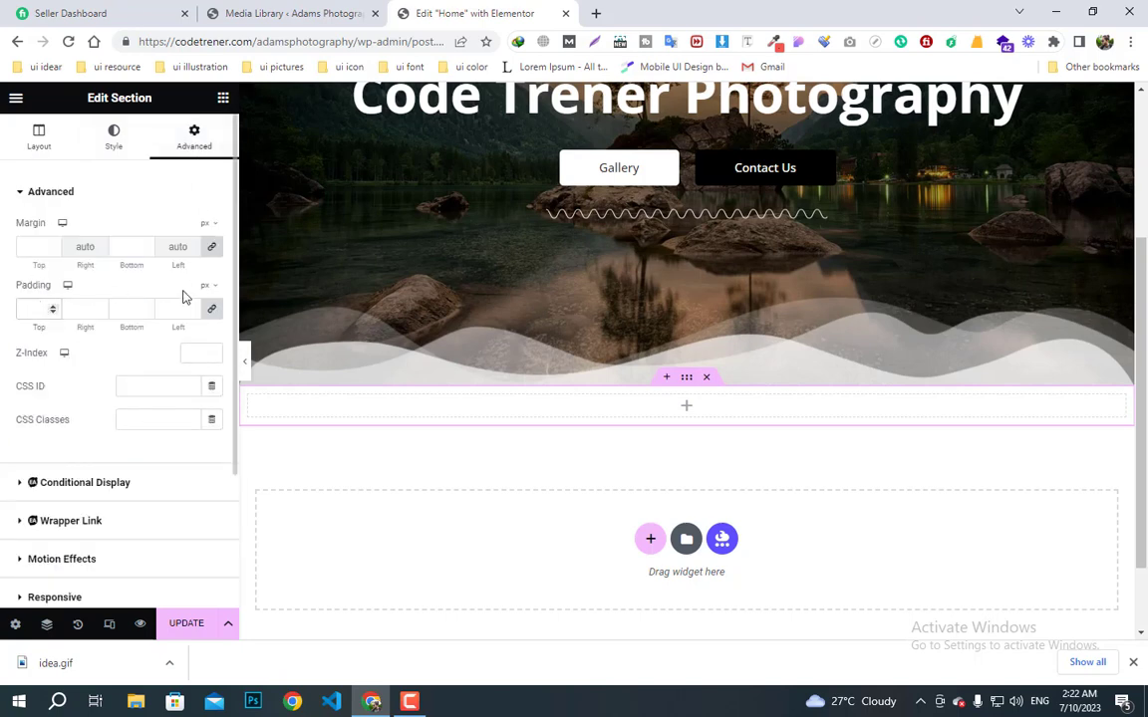
left_click(211, 309)
left_click(48, 306)
type("6")
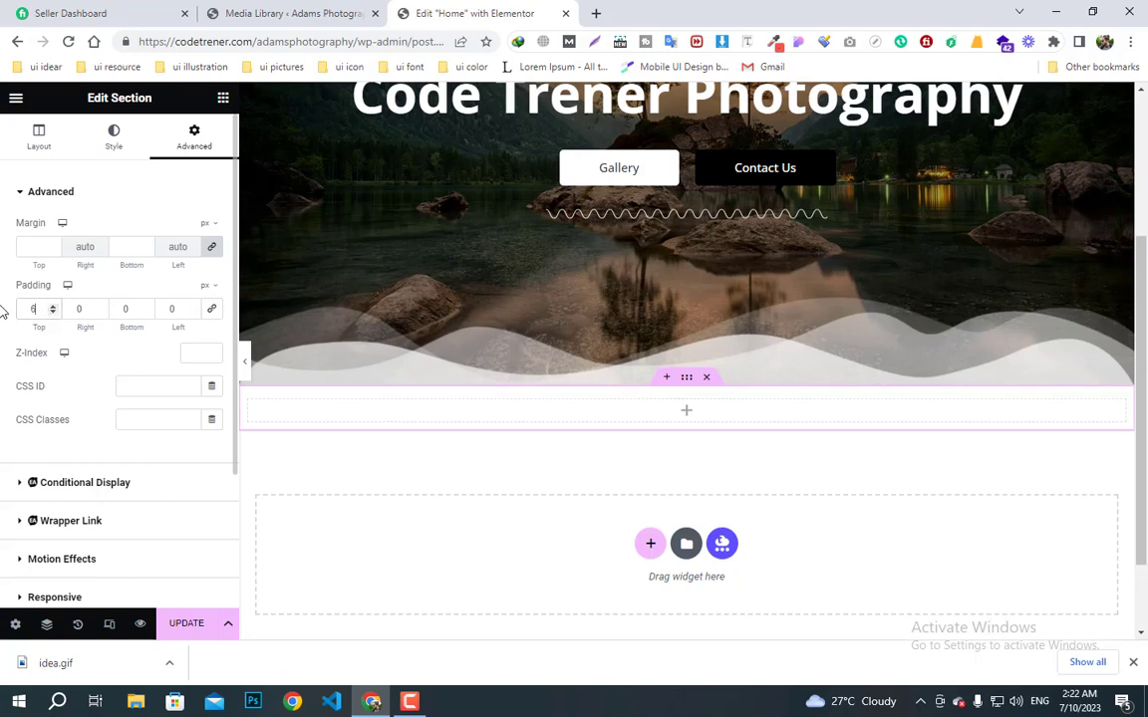
type("0")
left_click(130, 309)
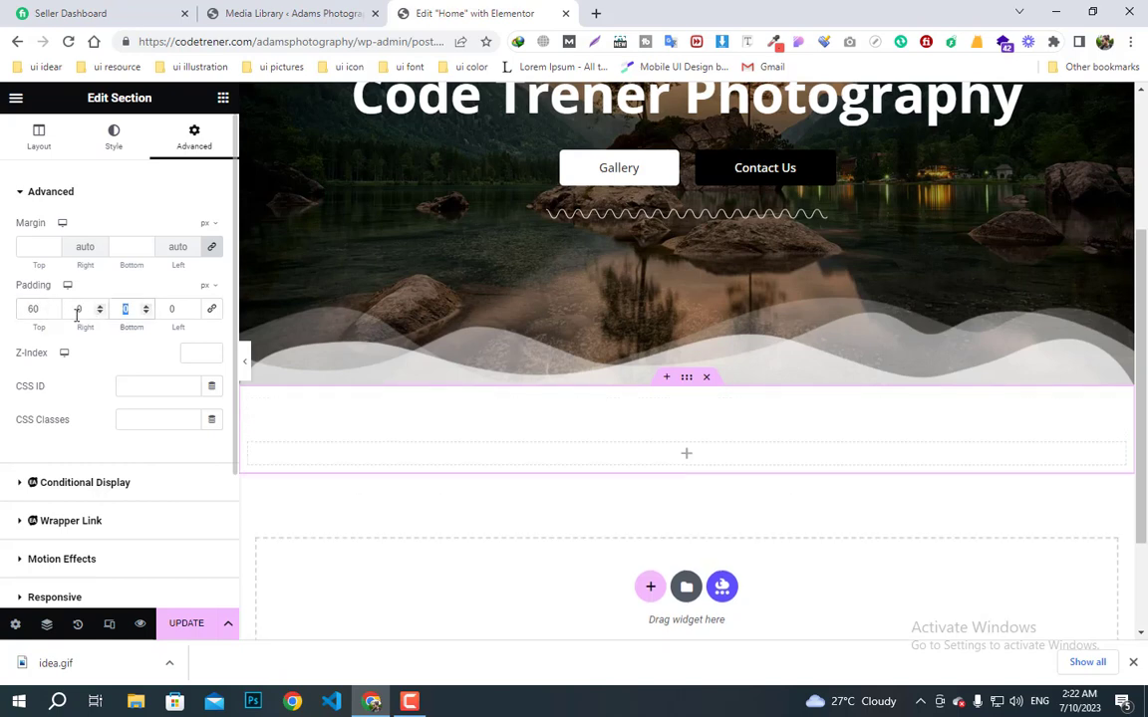
type("60")
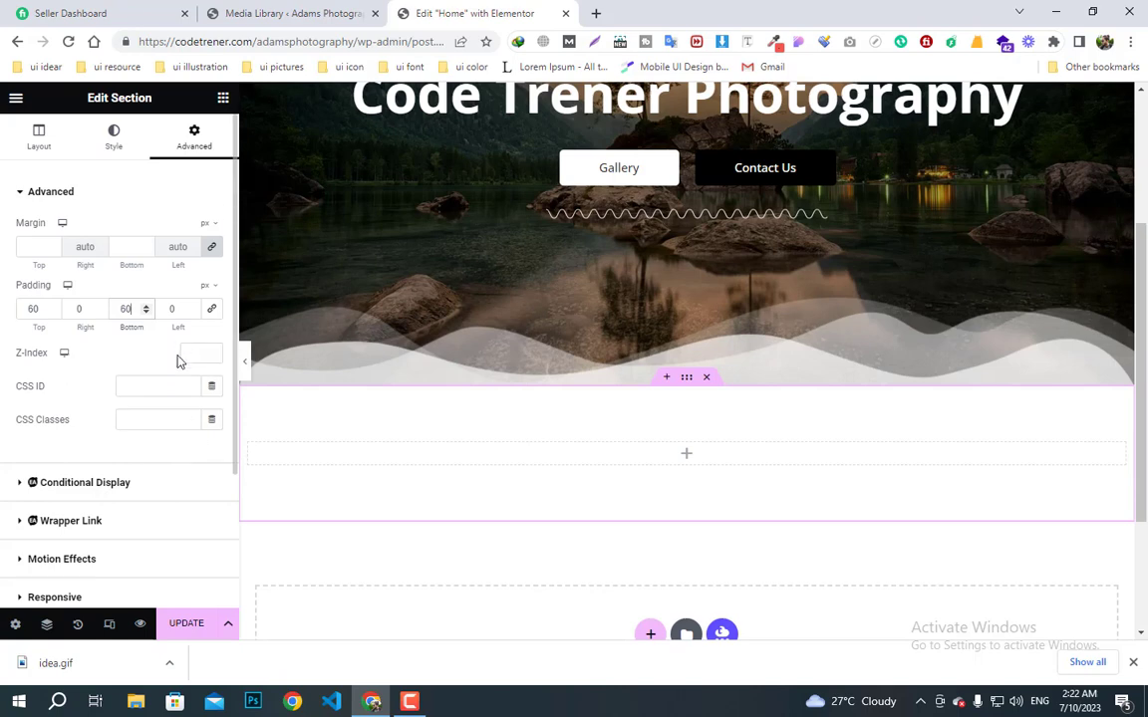
left_click(224, 97)
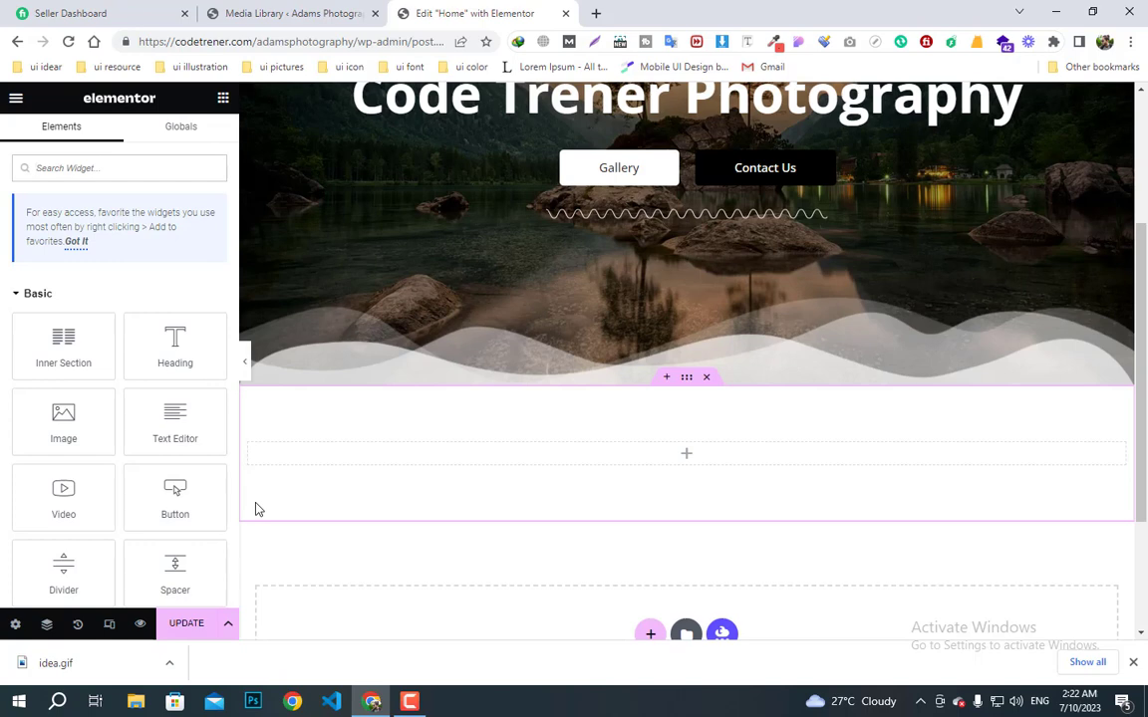
left_click(106, 168)
type("gall")
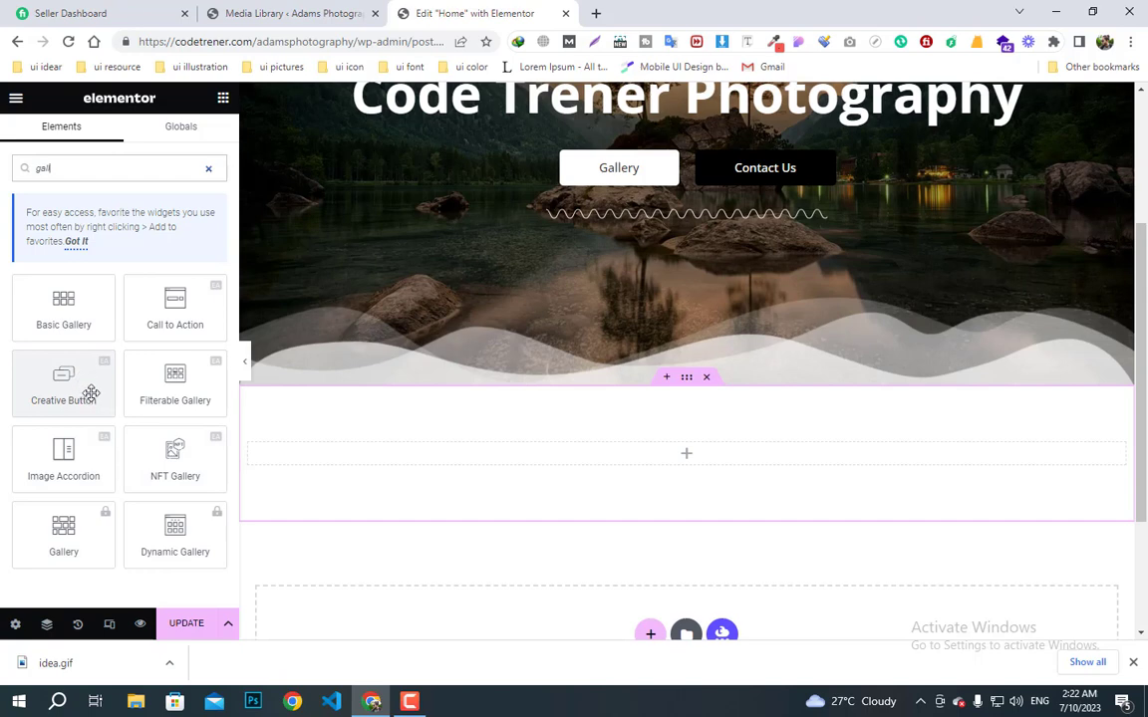
left_click(73, 317)
left_click_drag(73, 316, 697, 481)
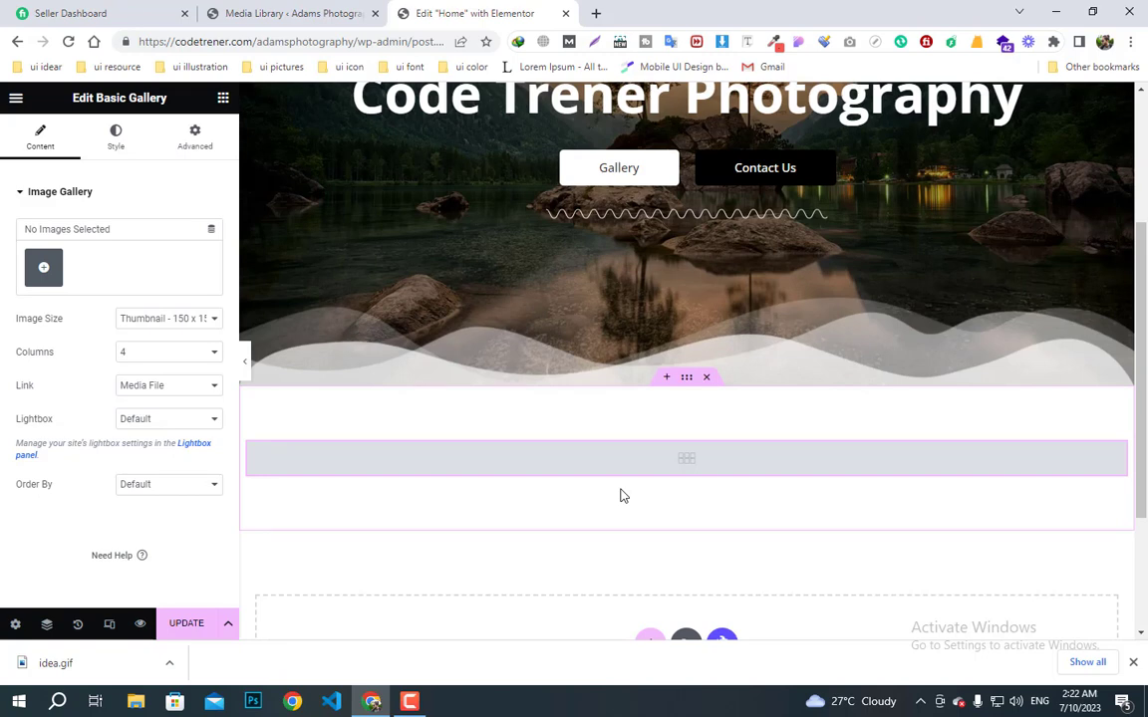
key("Delete")
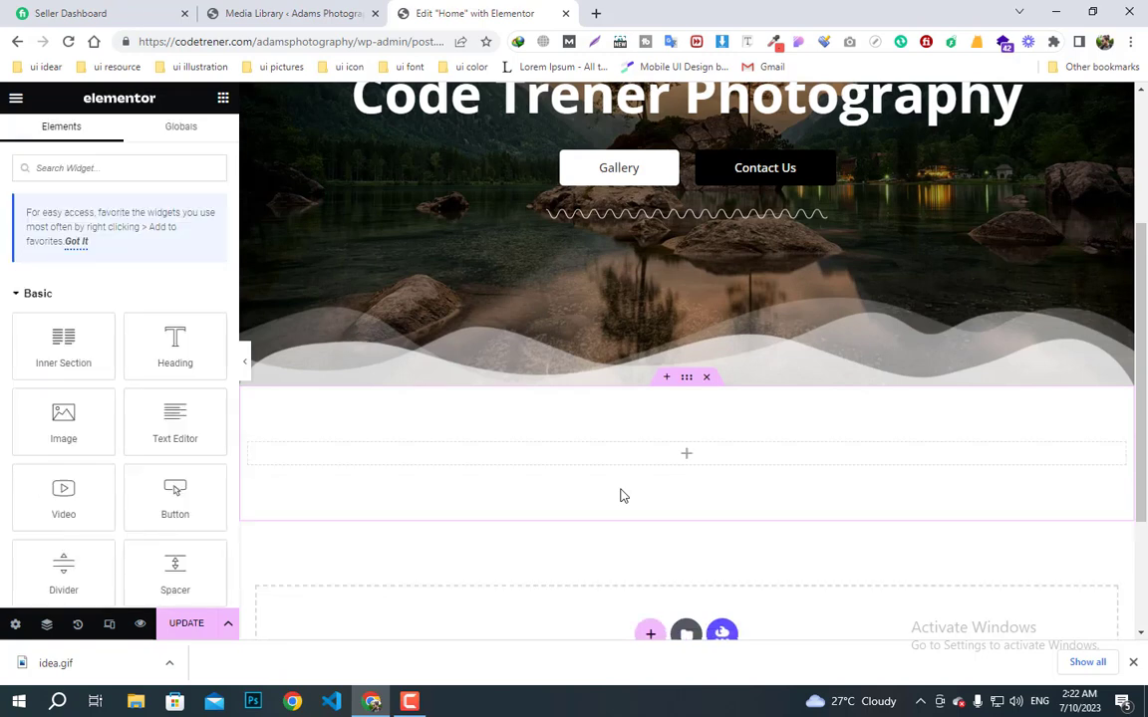
left_click(409, 704)
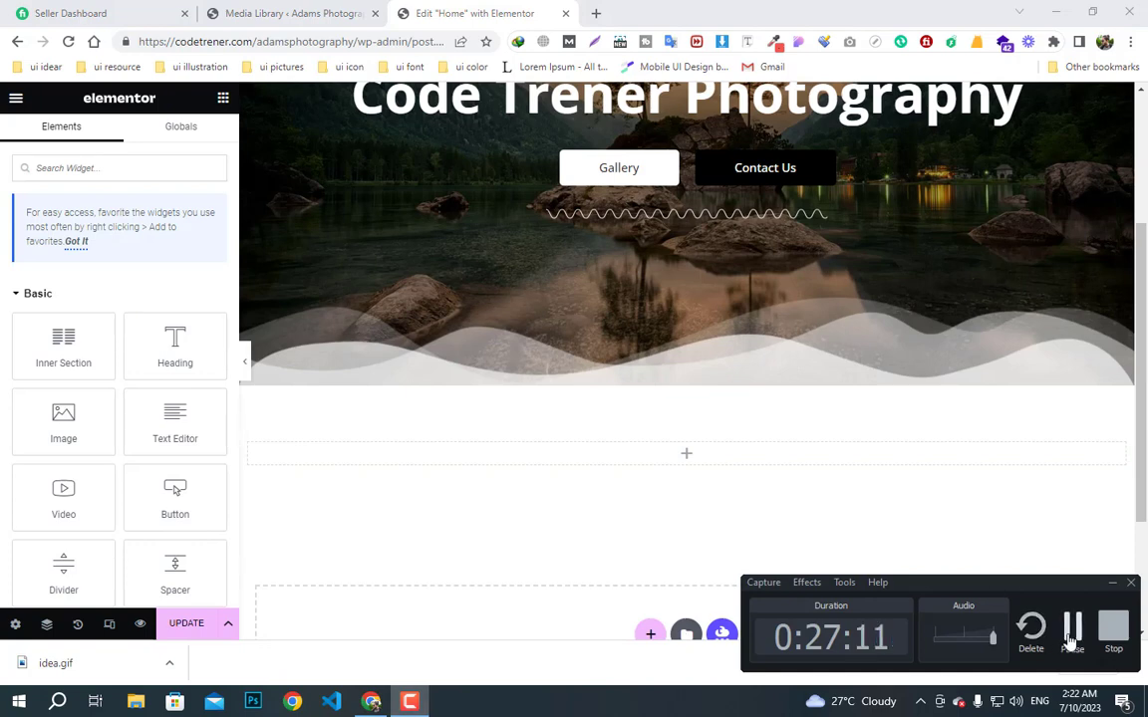
left_click(1072, 630)
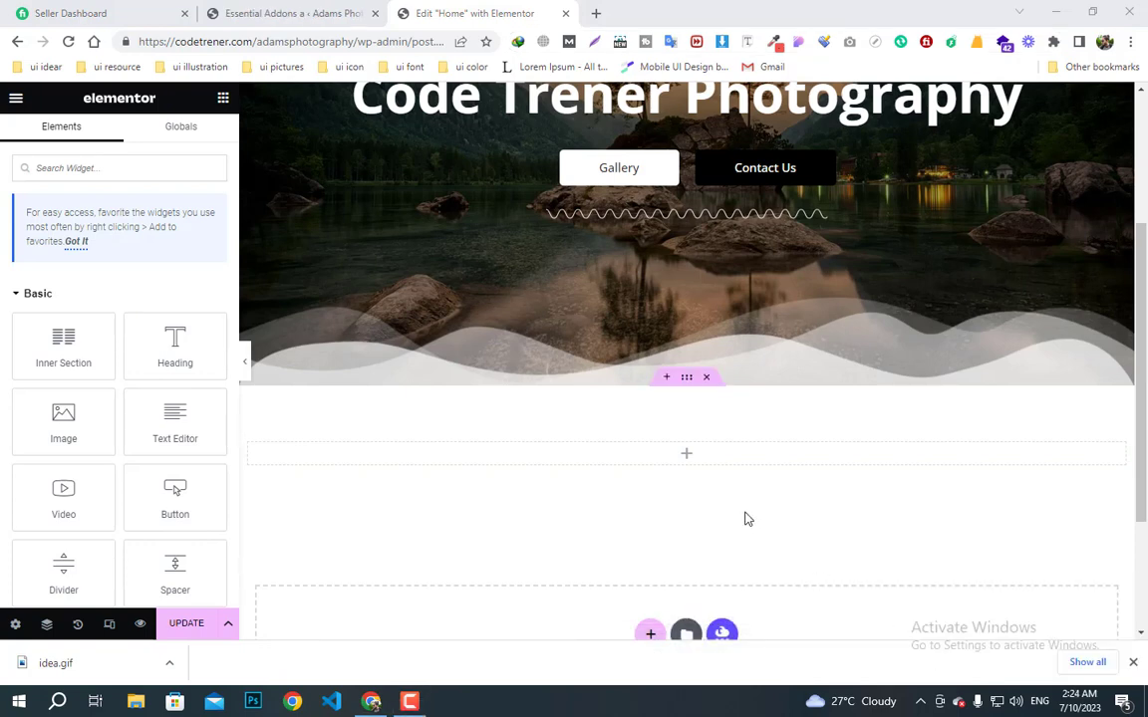
- Search elements for 'filt' and drop a Filterable Gallery into the empty section
left_click(102, 171)
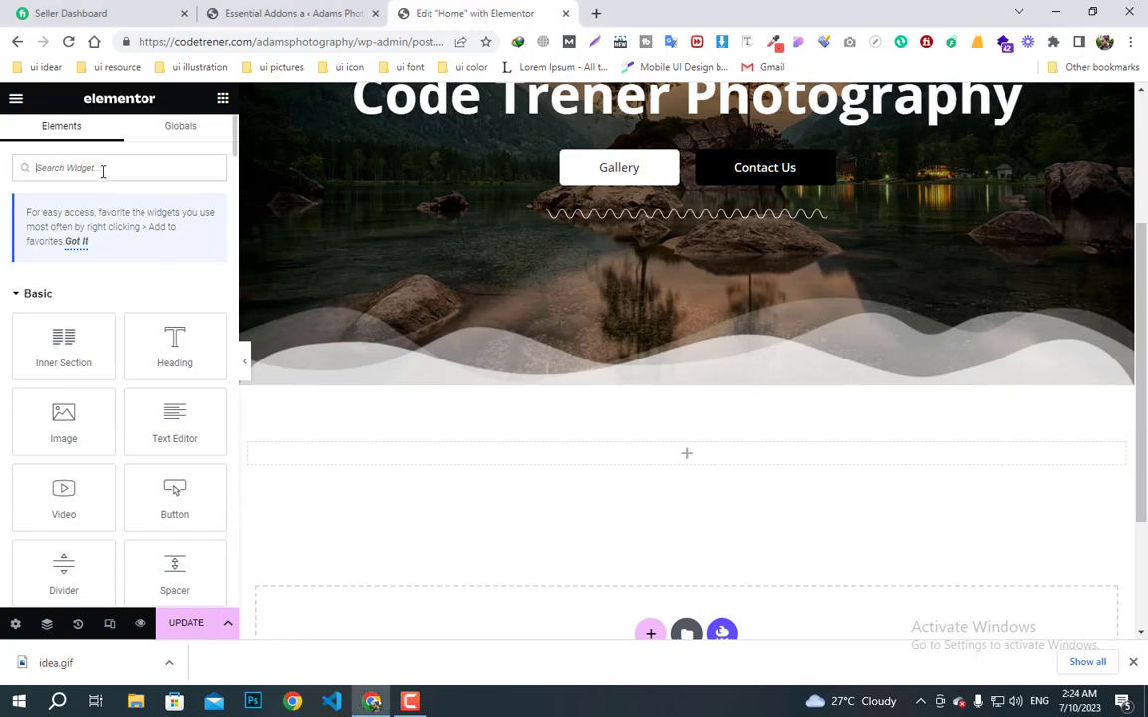
type("filt")
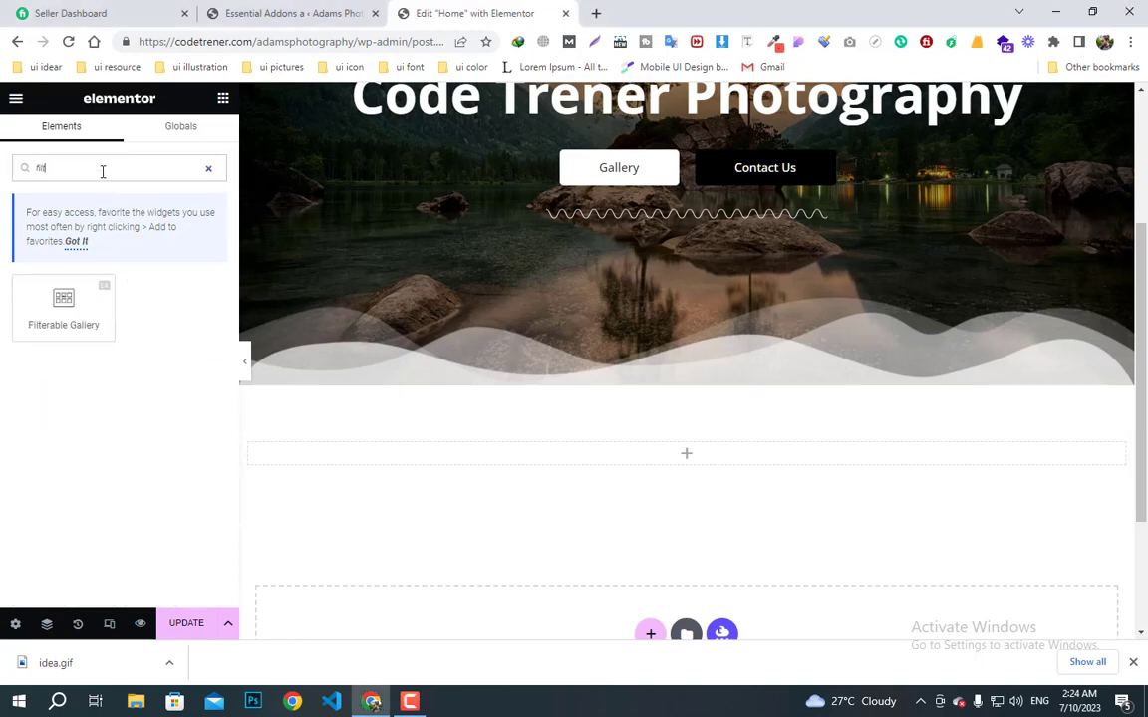
left_click_drag(56, 323, 660, 460)
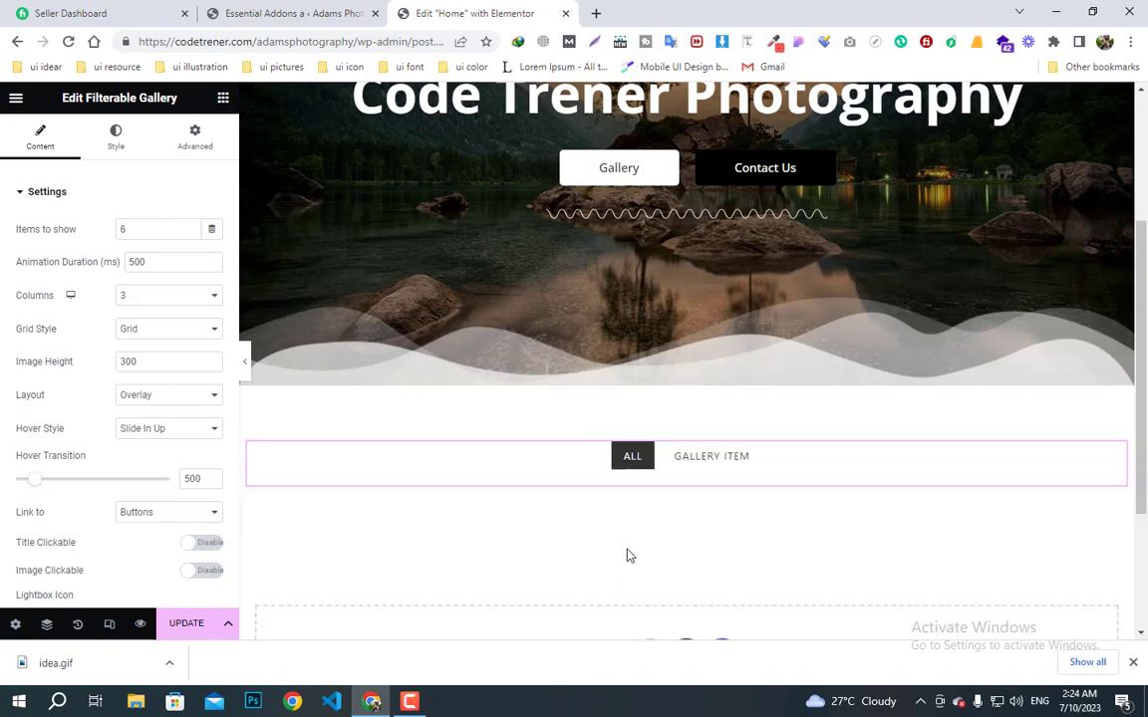
scroll(626, 555, "down", 2)
scroll(626, 555, "up", 1)
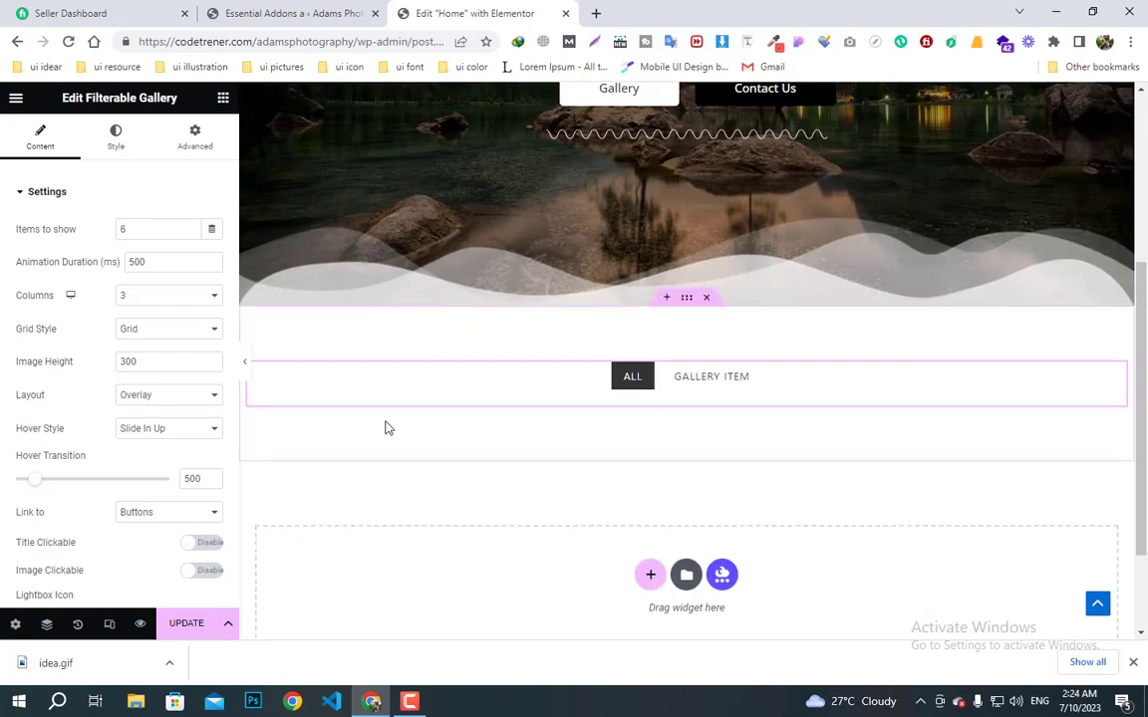
scroll(162, 538, "down", 5)
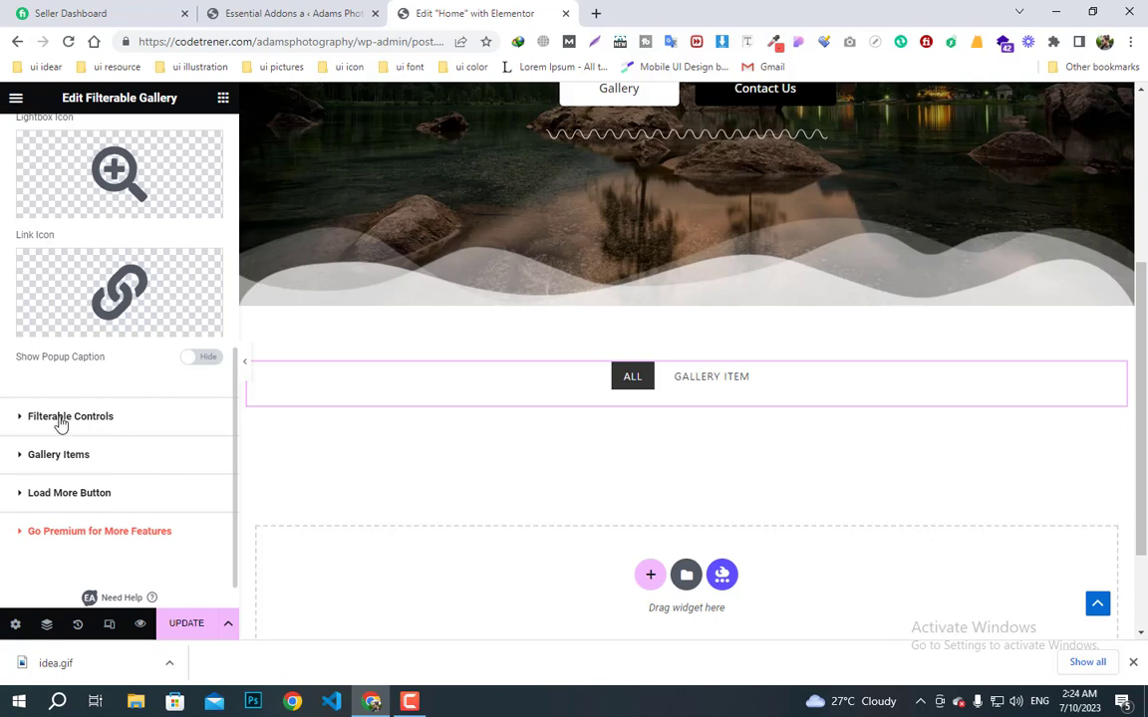
- Rename the first filter category to Indoor and add an Outdoor category, each with matching custom ID
left_click(90, 426)
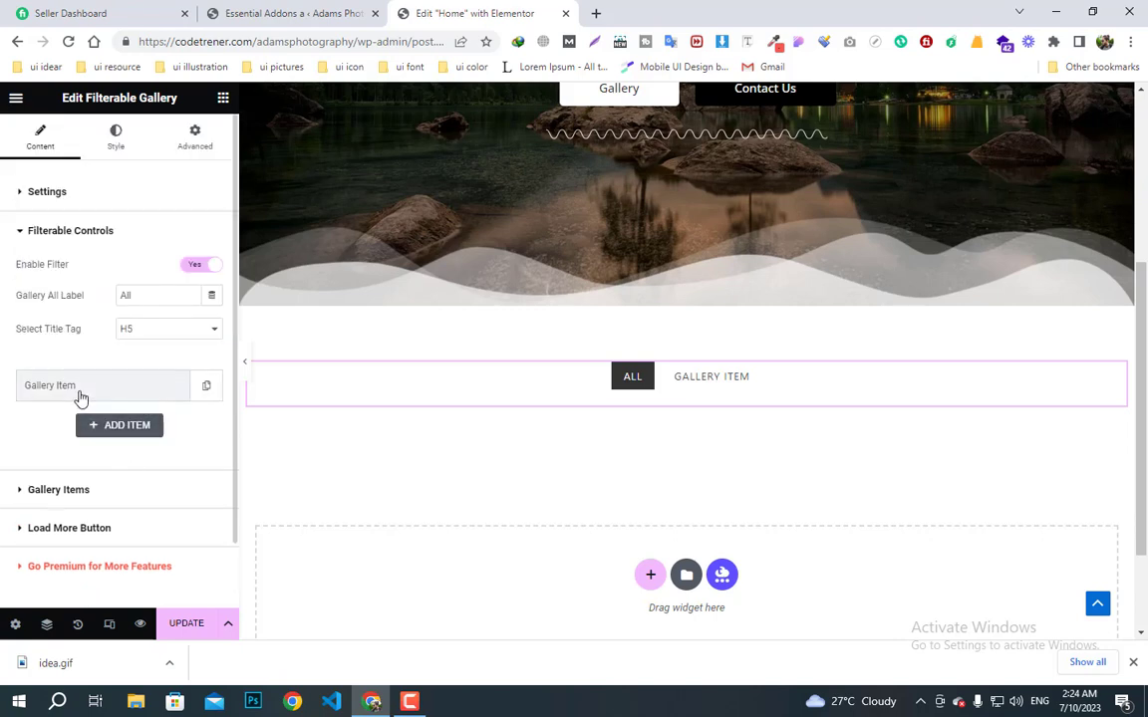
left_click(81, 396)
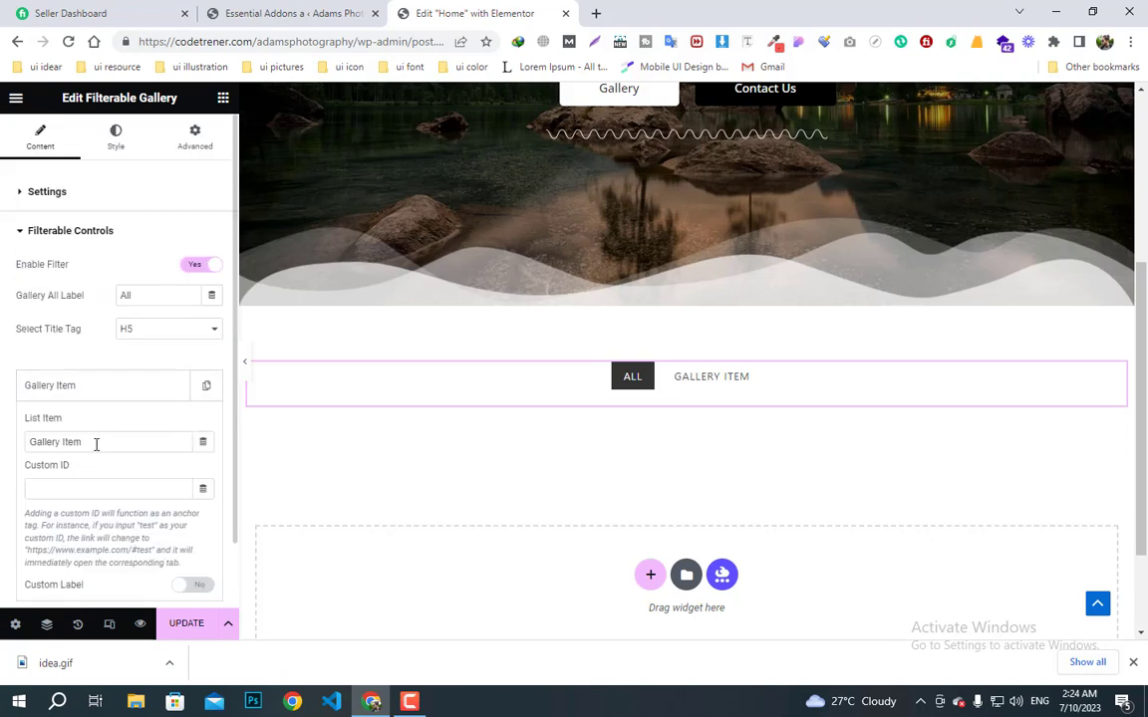
left_click_drag(96, 444, 4, 446)
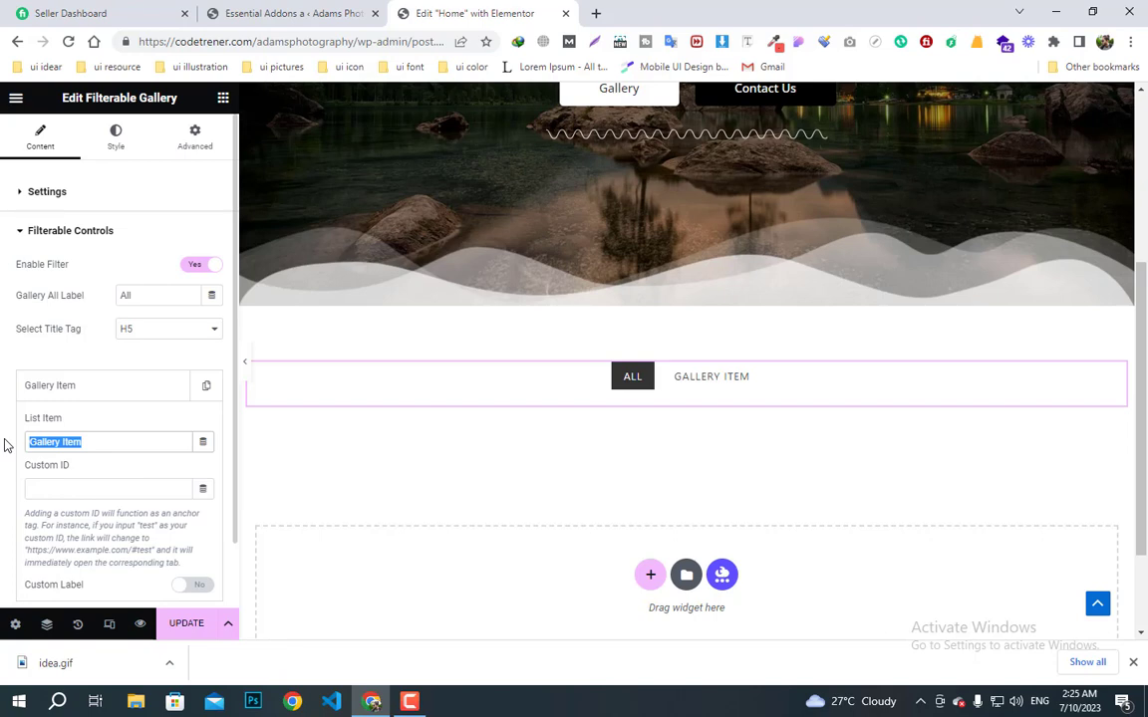
type("Indoor")
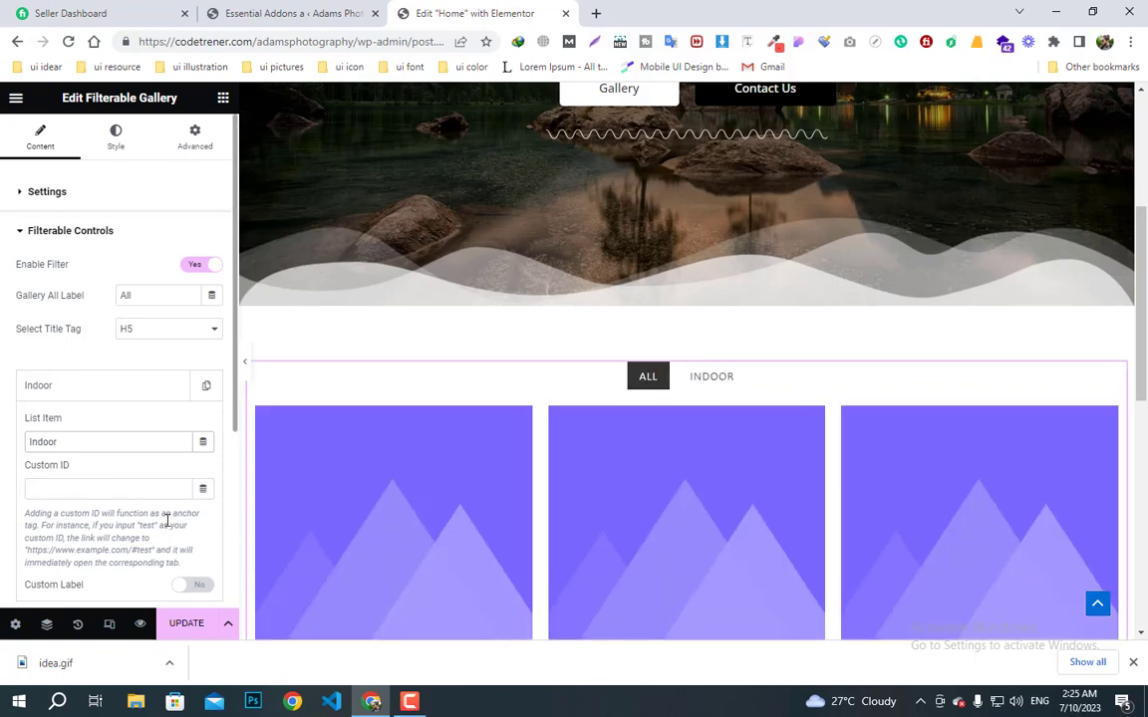
left_click(83, 490)
scroll(83, 490, "down", 1)
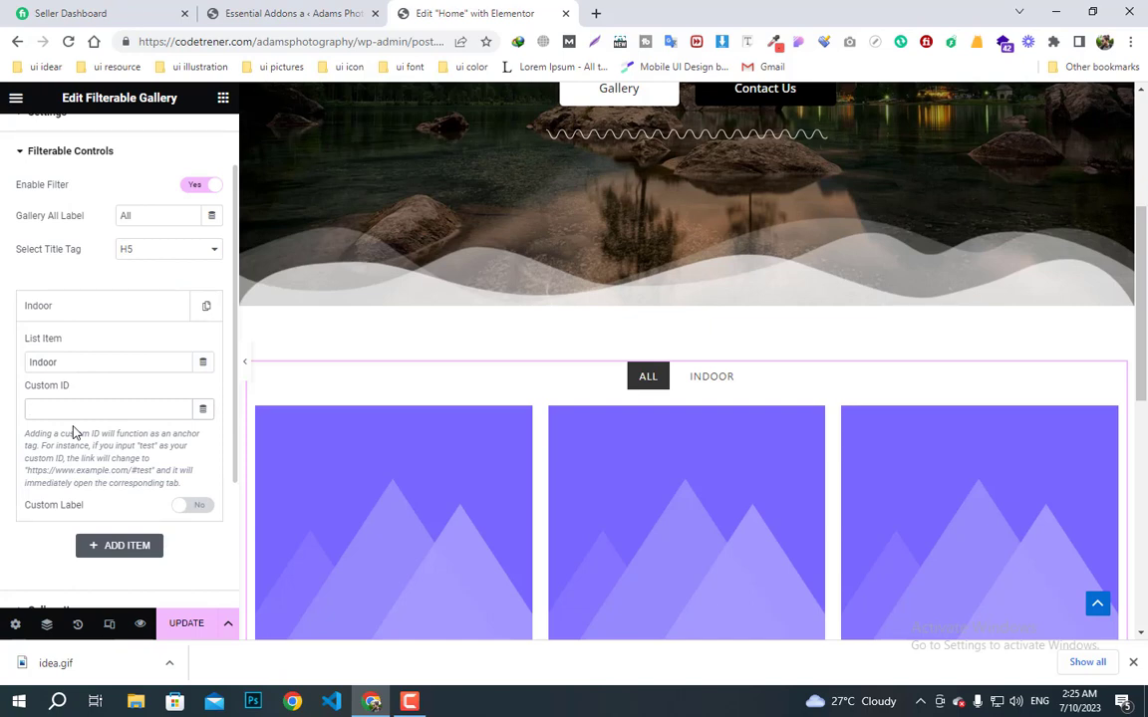
type("Indoor")
left_click(91, 307)
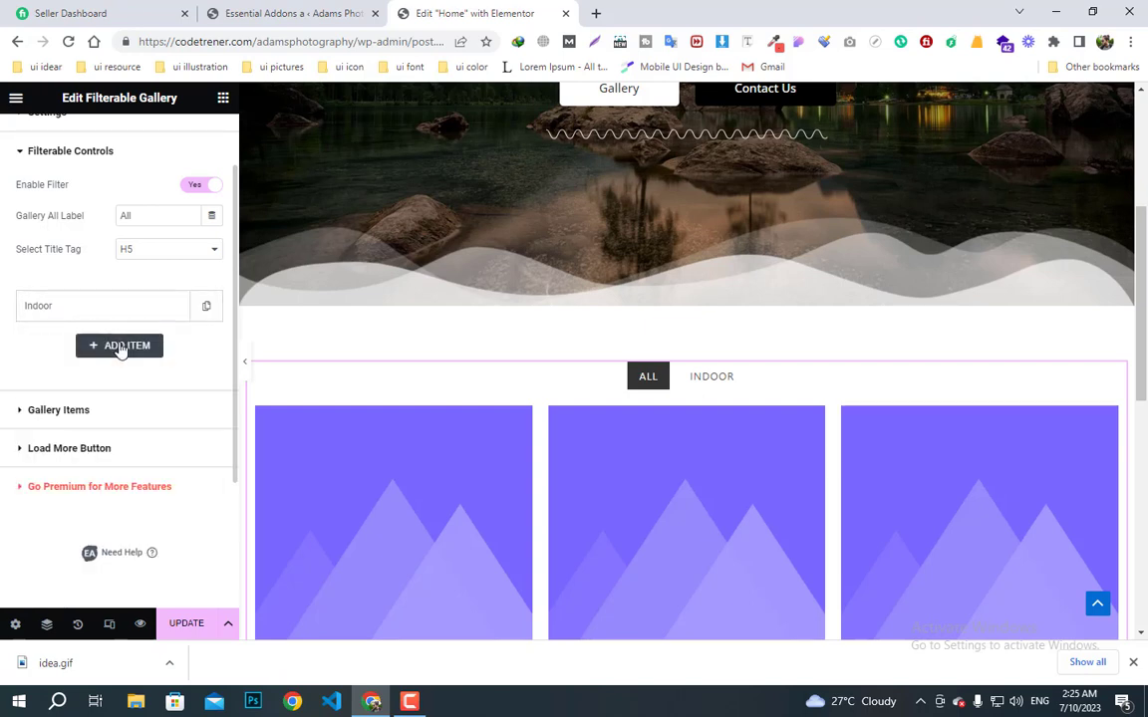
left_click(118, 345)
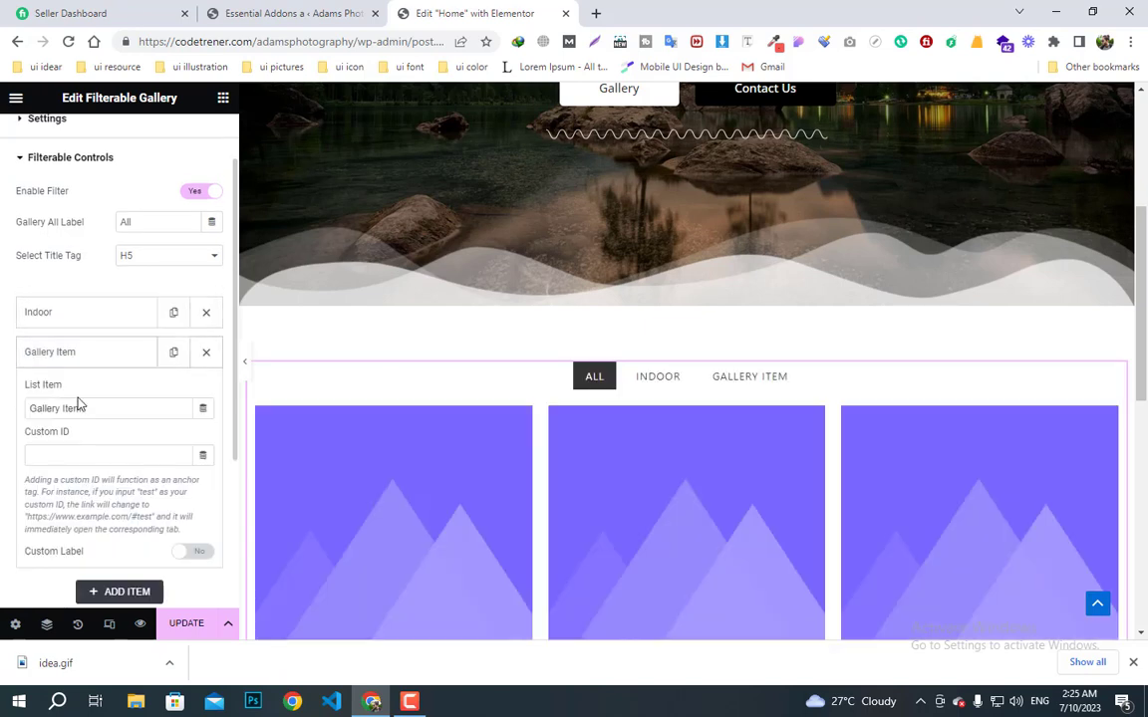
left_click_drag(84, 409, 3, 419)
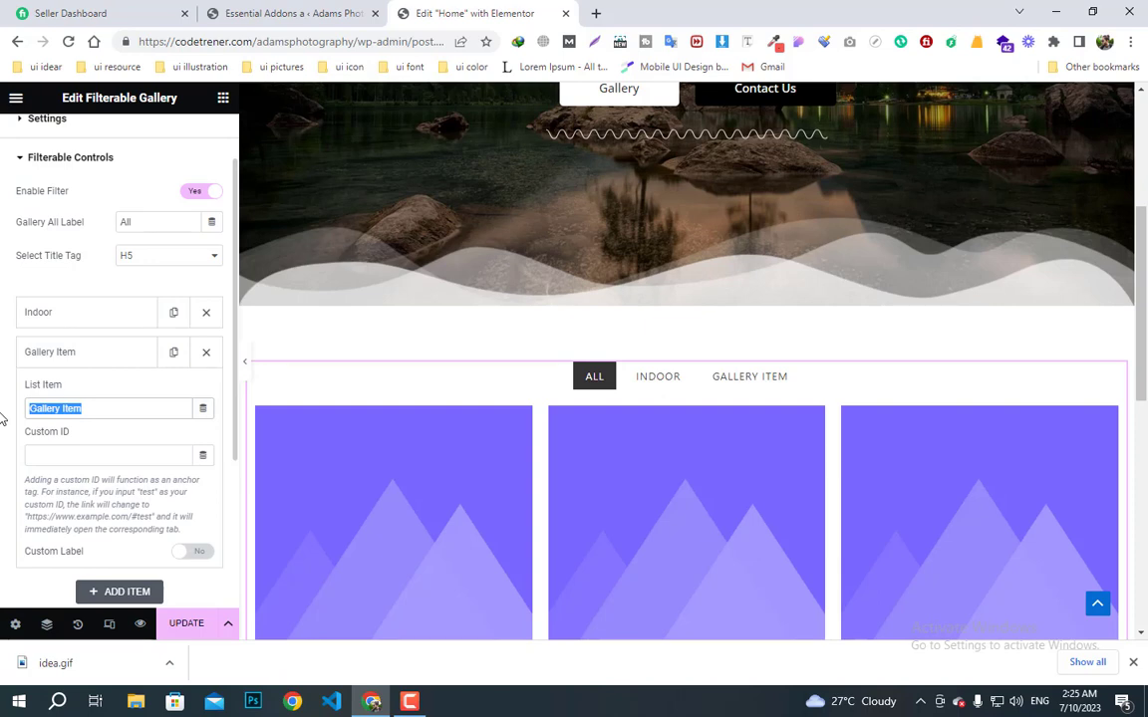
type("Outdoor")
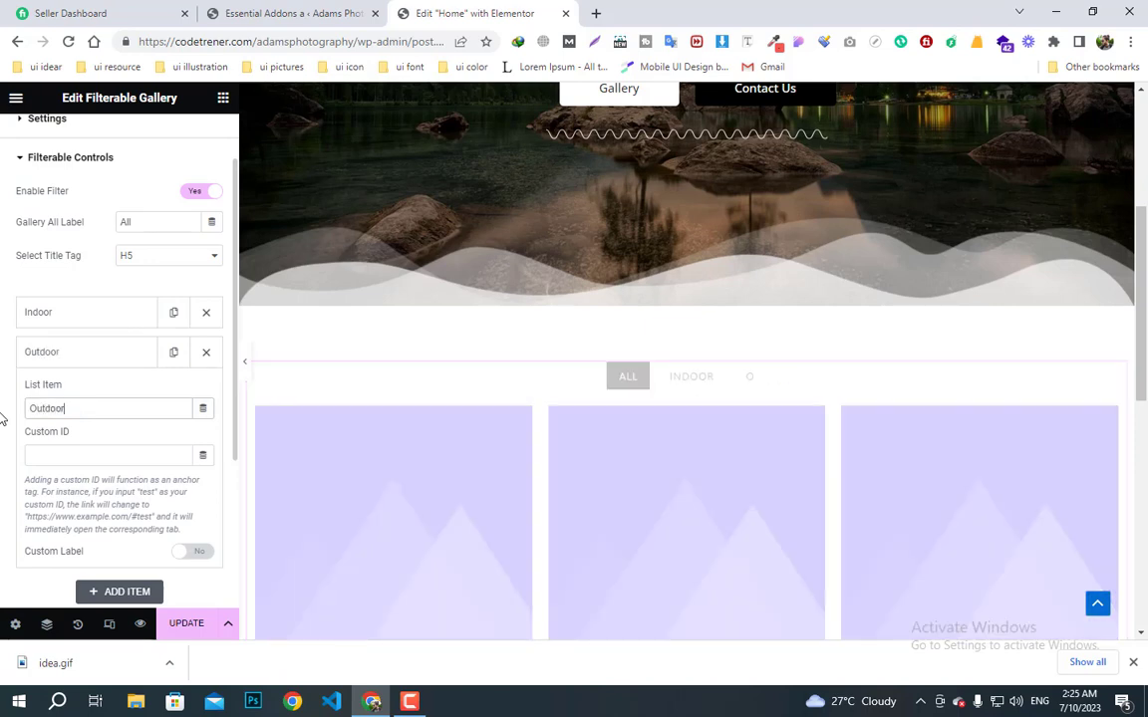
left_click(57, 455)
type("Outdo")
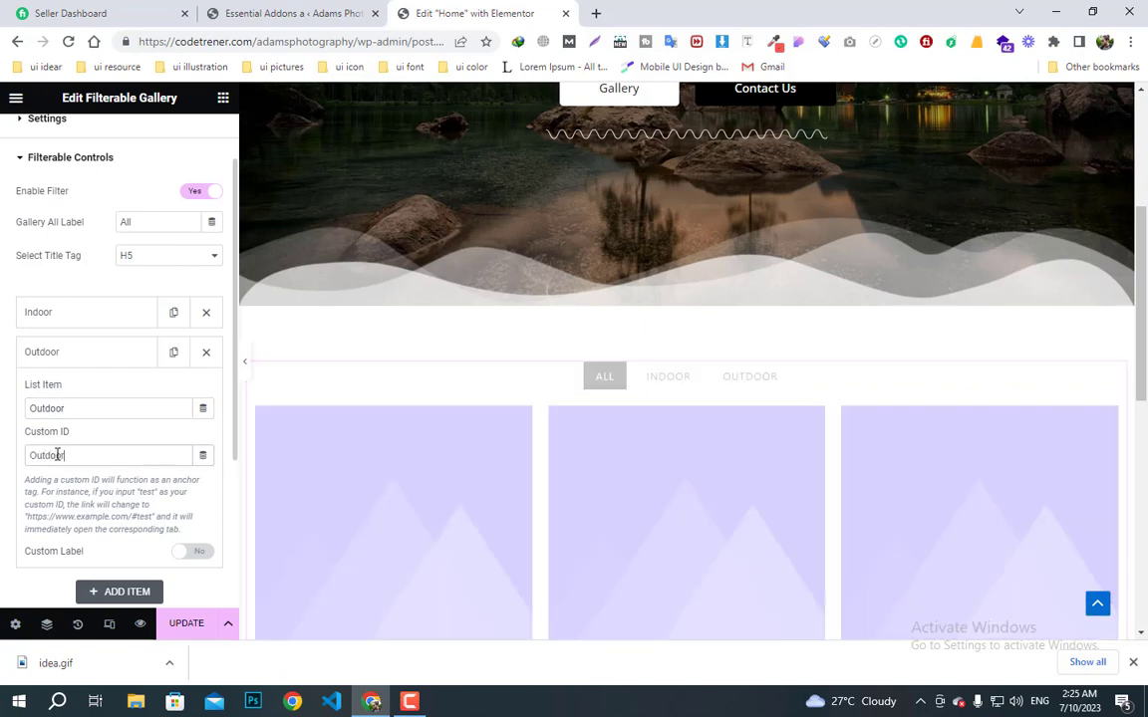
type("or")
left_click(71, 365)
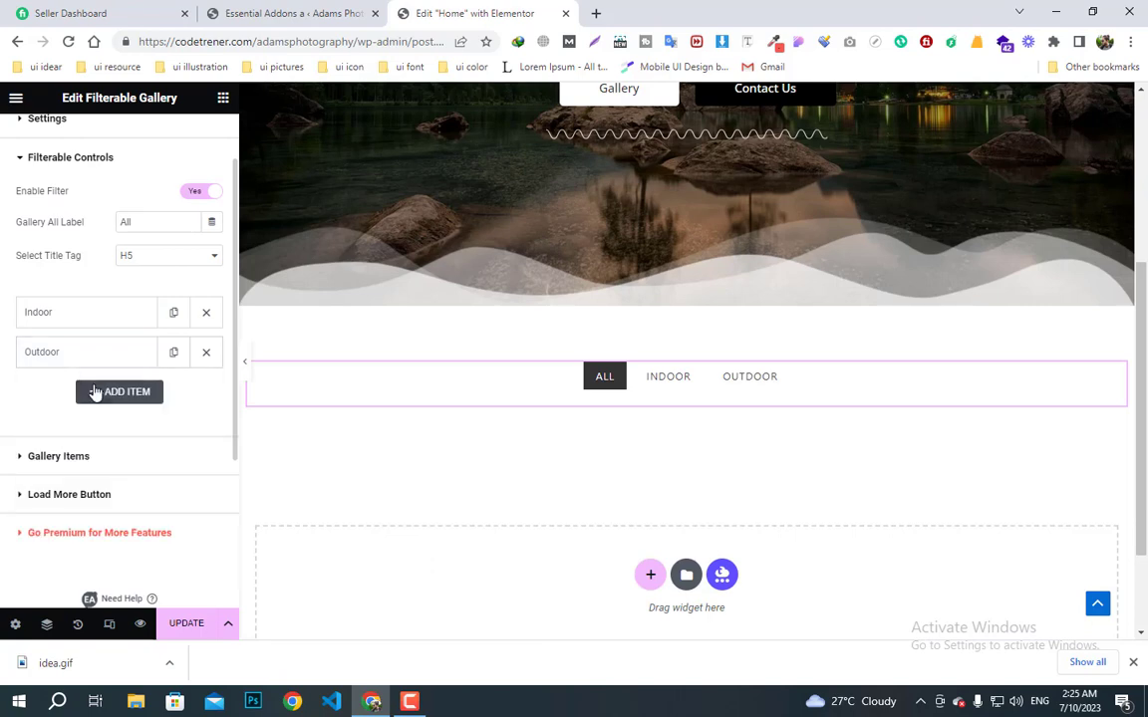
- Add Nature and Wedding filter categories with matching custom IDs
left_click(113, 393)
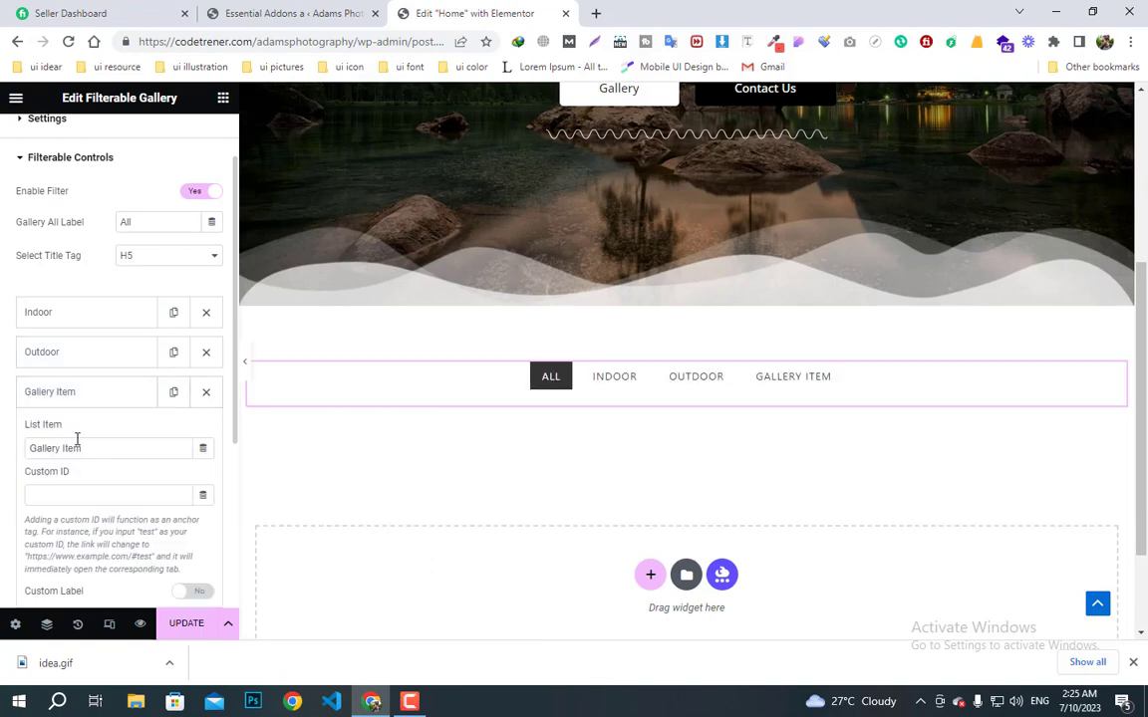
left_click_drag(84, 449, 3, 461)
type("Nature")
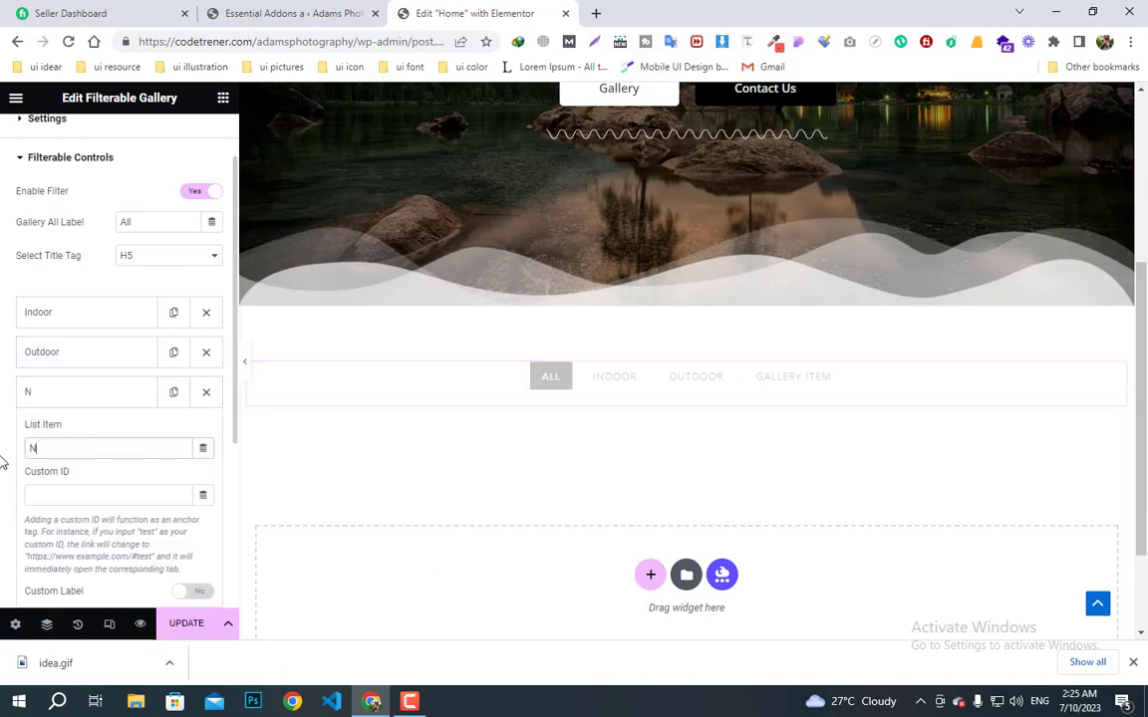
left_click(55, 494)
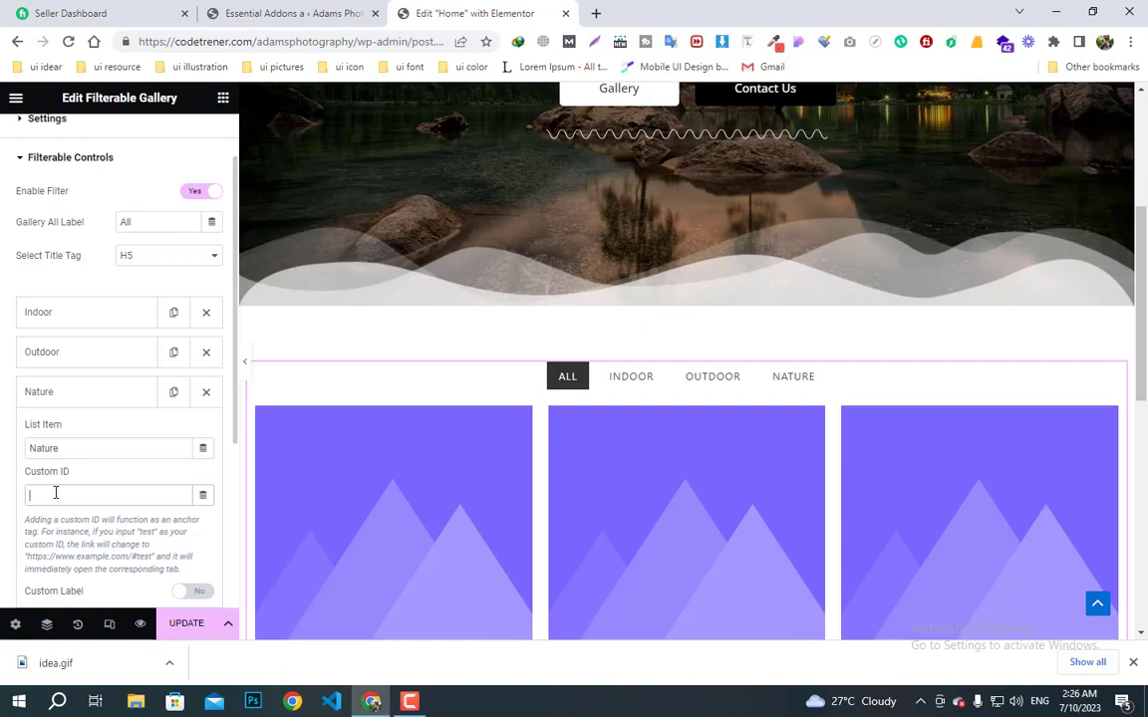
type("Nature")
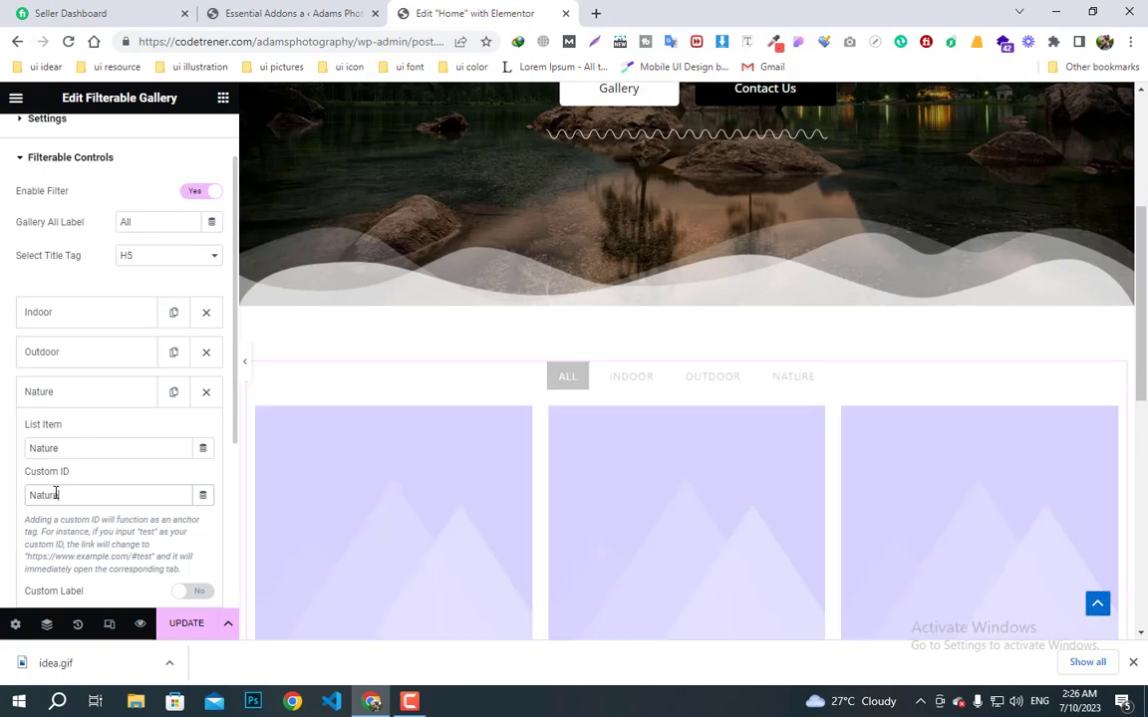
left_click(70, 401)
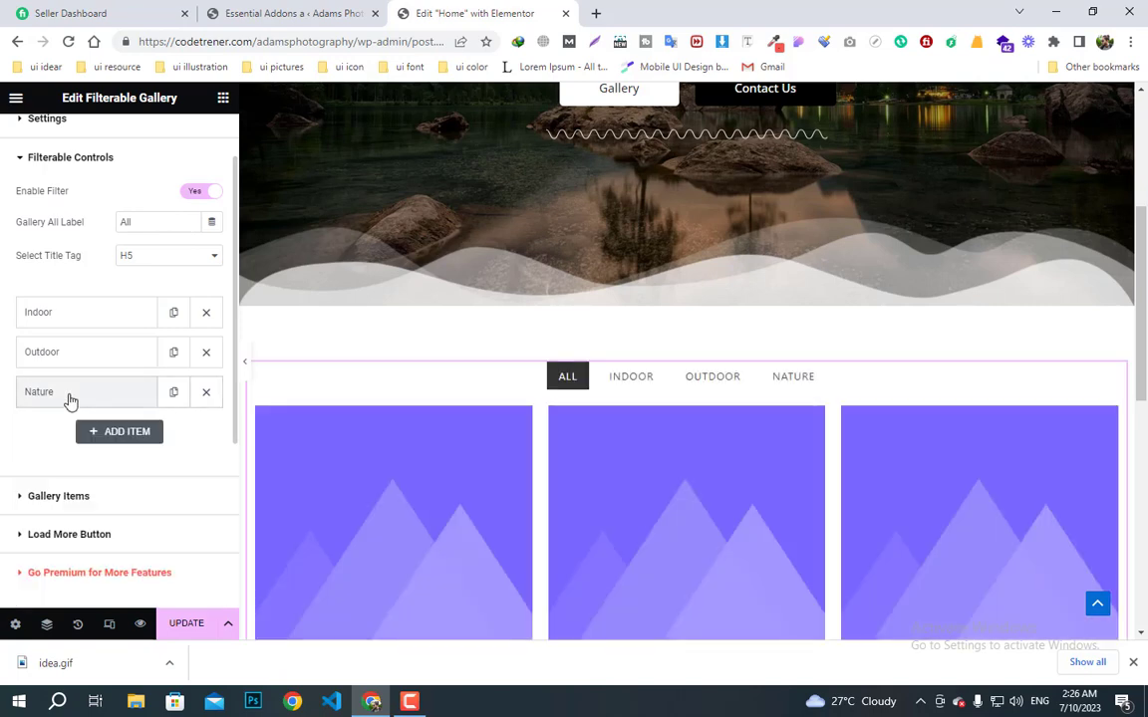
left_click(106, 440)
left_click_drag(94, 487, 0, 509)
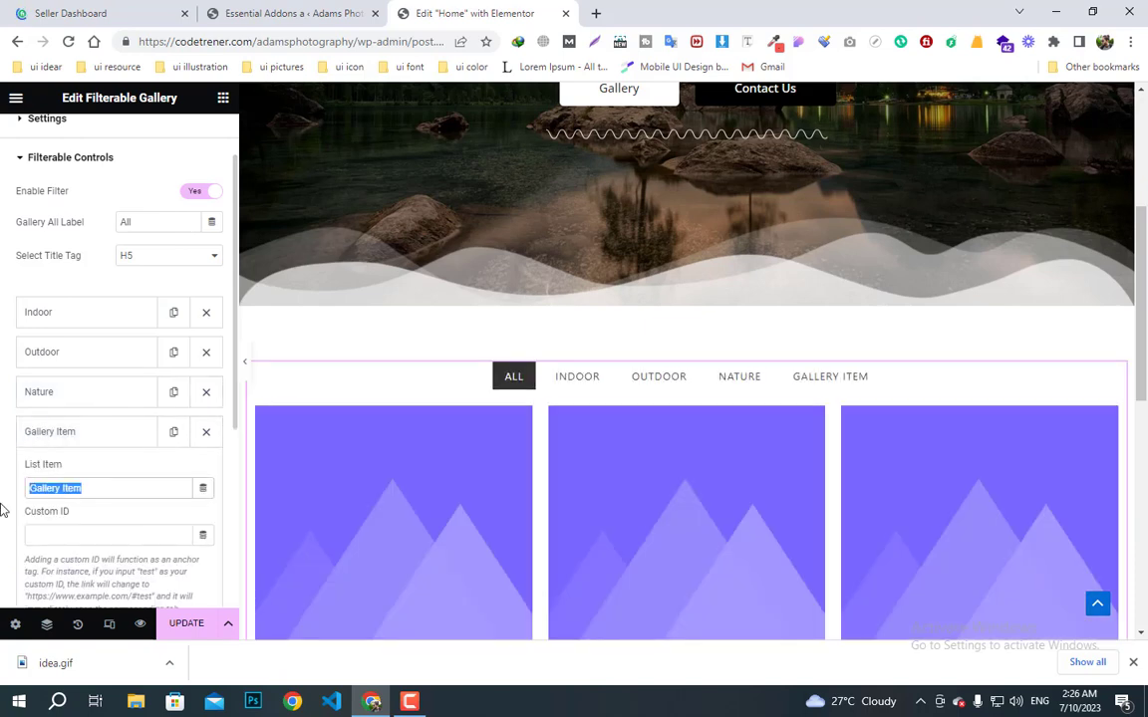
type("Wedding")
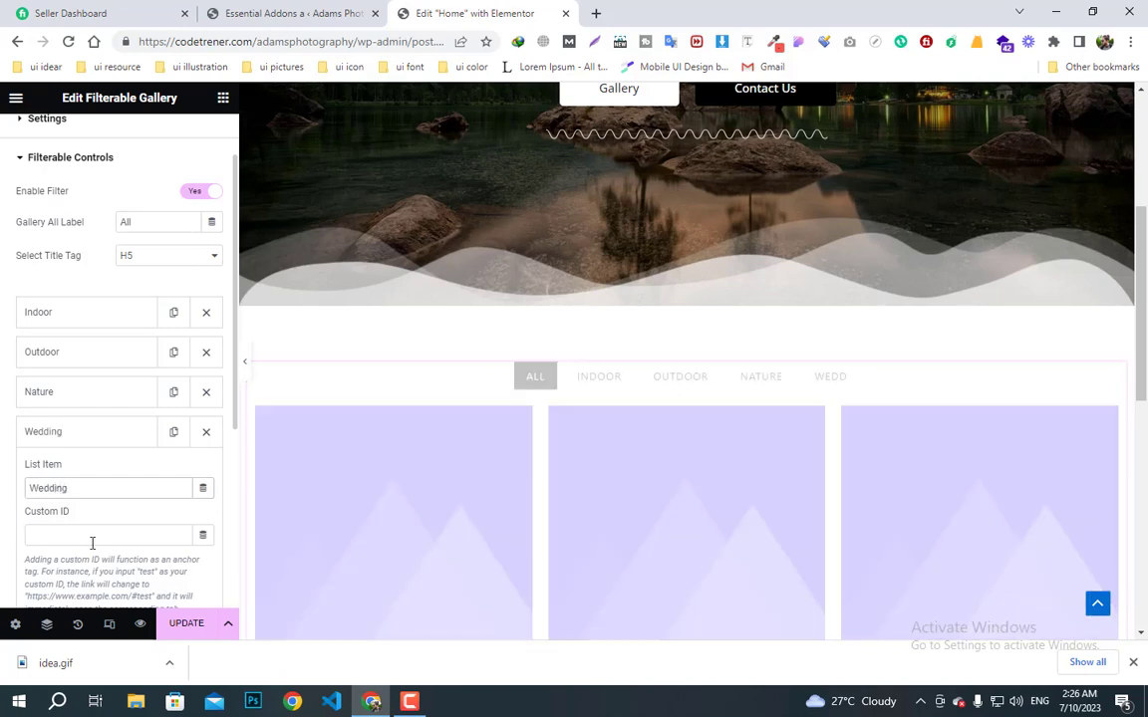
type("Wedding")
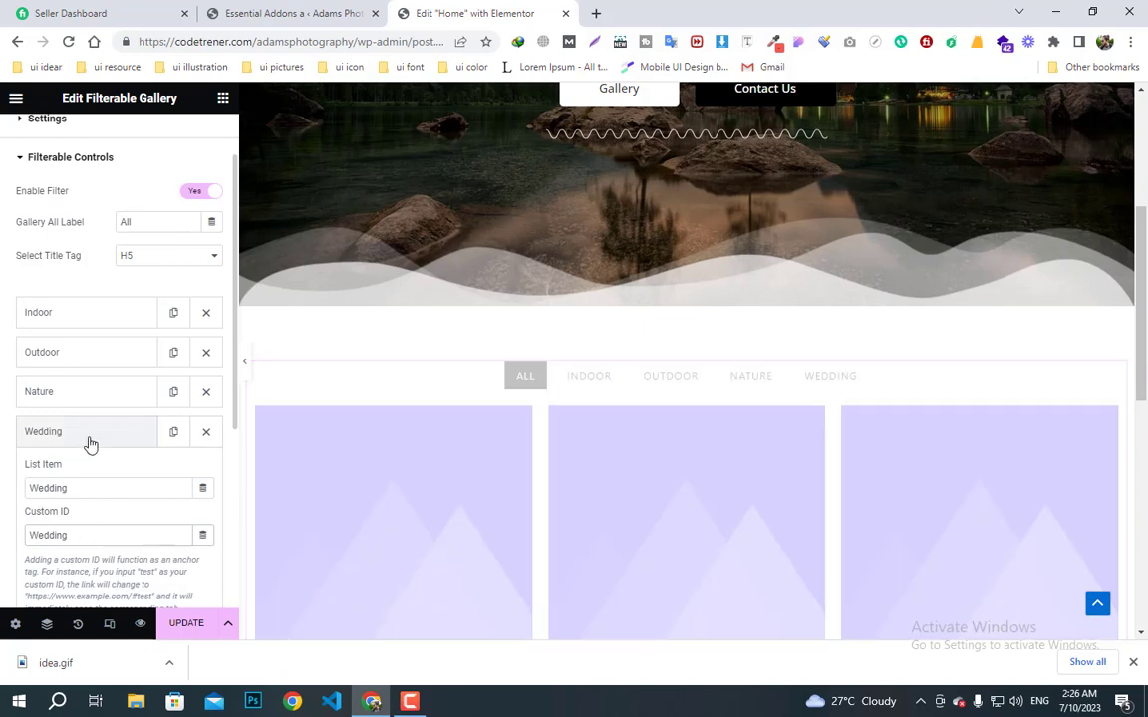
left_click(90, 437)
- Open the Gallery Items settings and expand the first gallery item
scroll(496, 501, "down", 1)
scroll(496, 501, "down", 3)
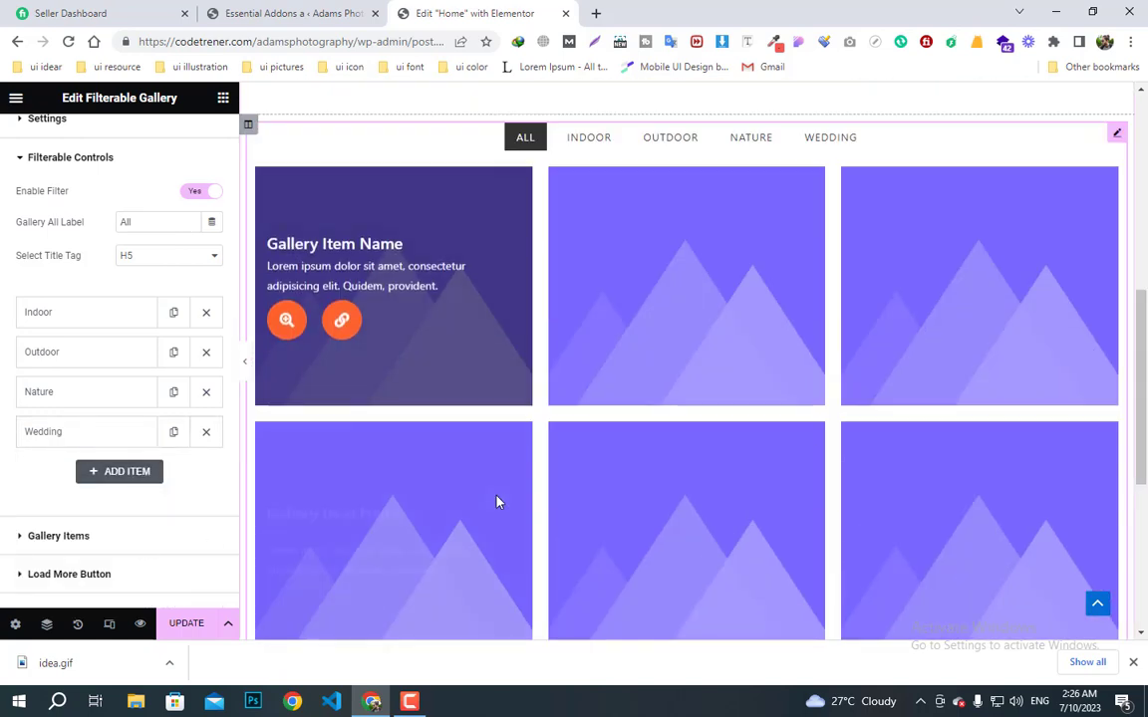
scroll(496, 501, "up", 2)
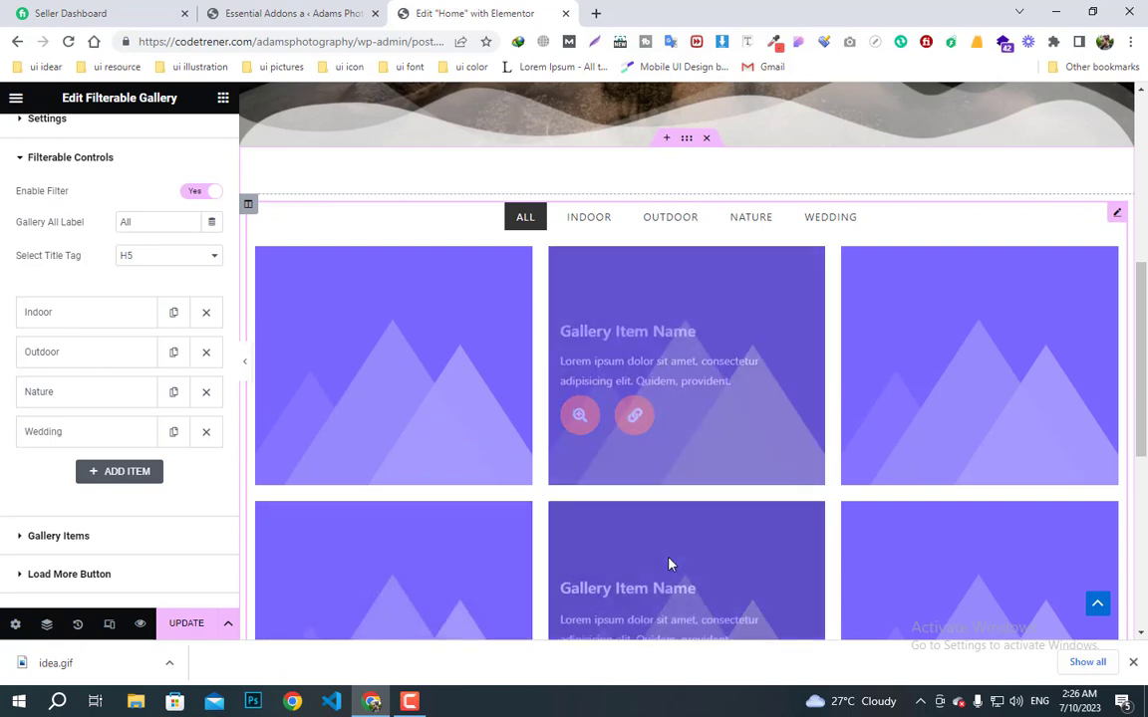
left_click(60, 537)
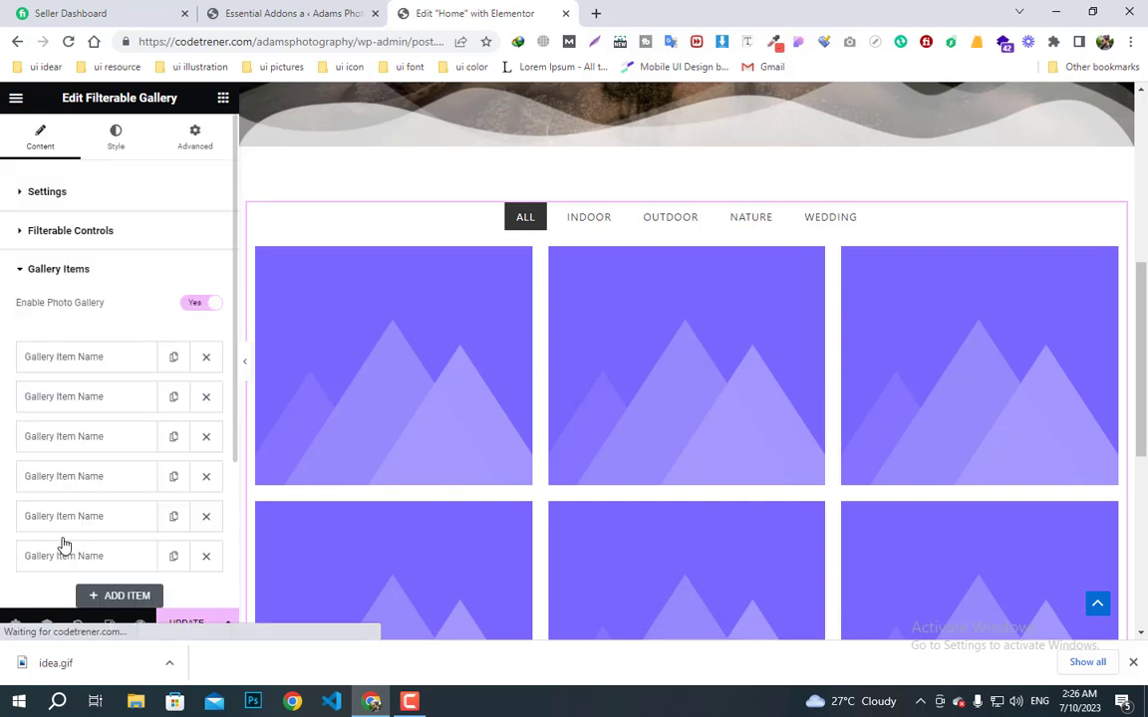
left_click(57, 364)
left_click(78, 435)
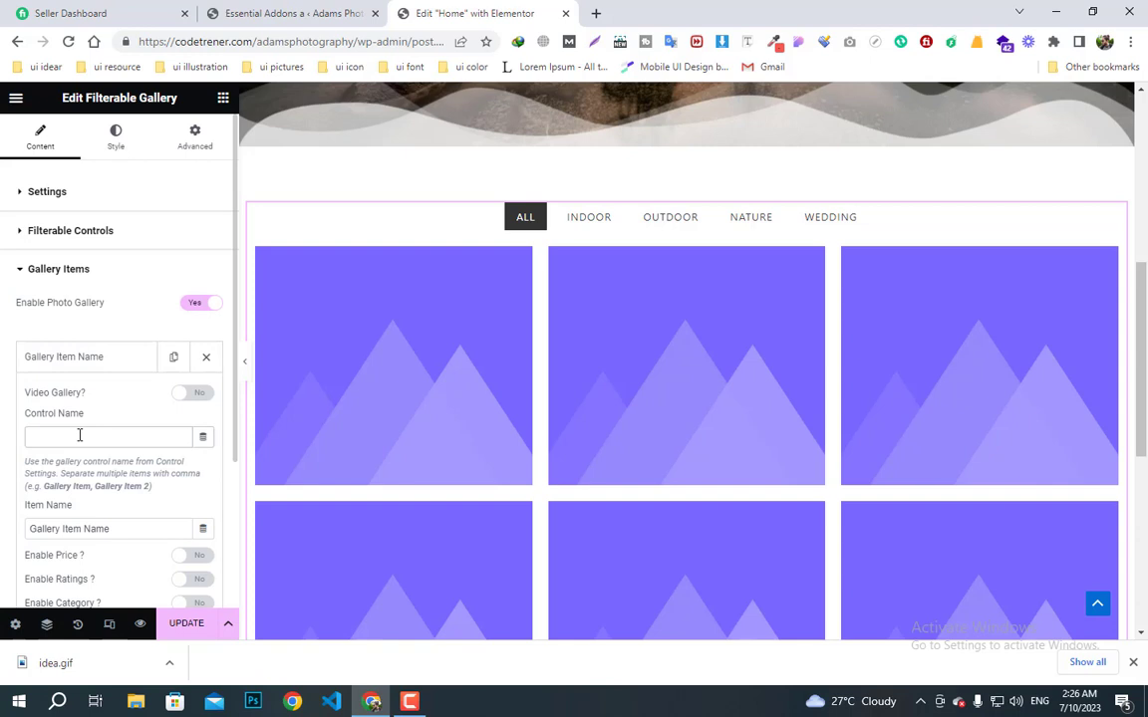
left_click(87, 358)
left_click(96, 365)
left_click(81, 438)
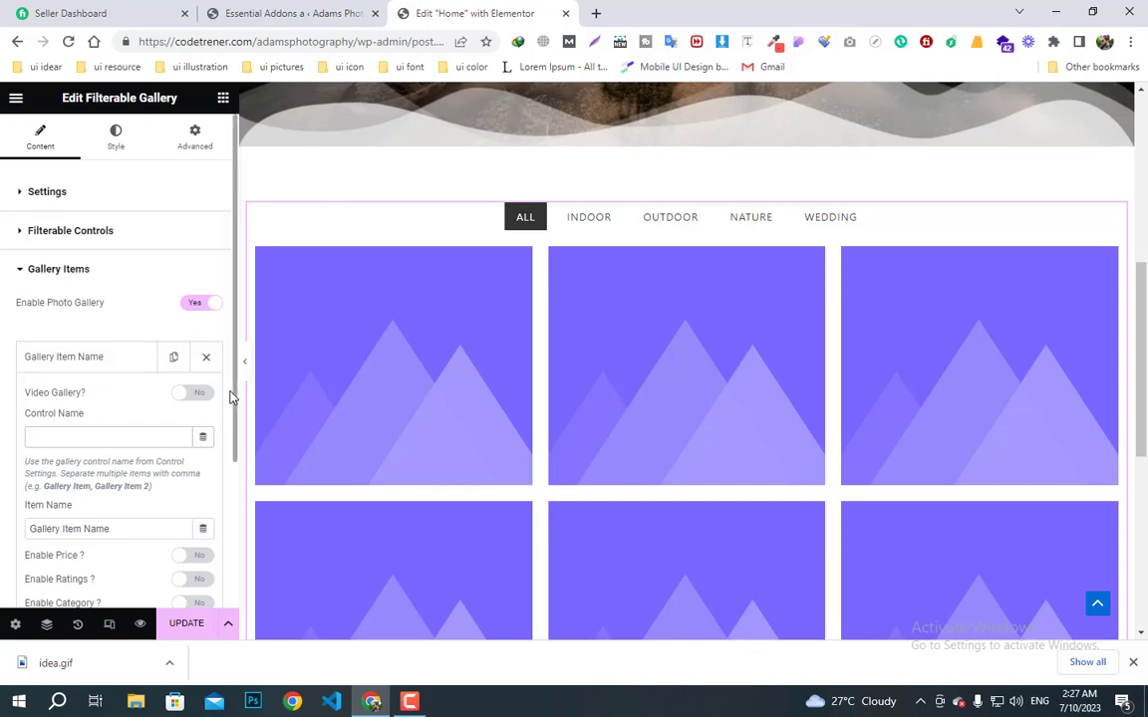
- Replace the first item's placeholder image with the bride photo from the Media Library
scroll(209, 352, "down", 5)
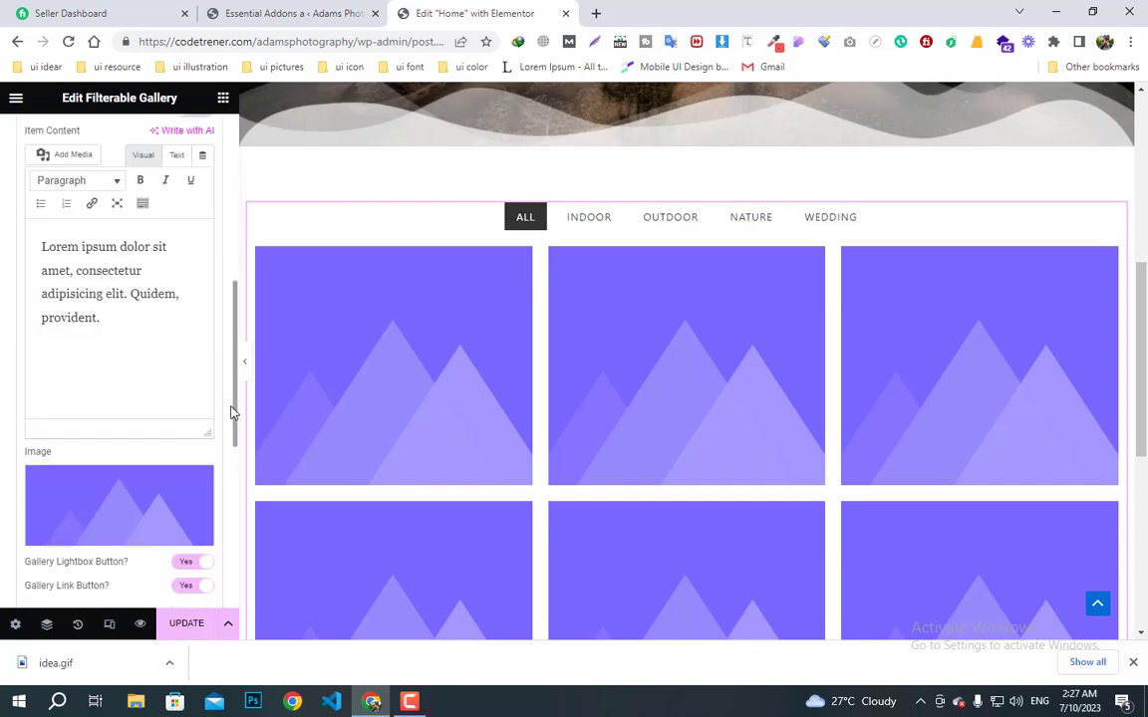
left_click(123, 531)
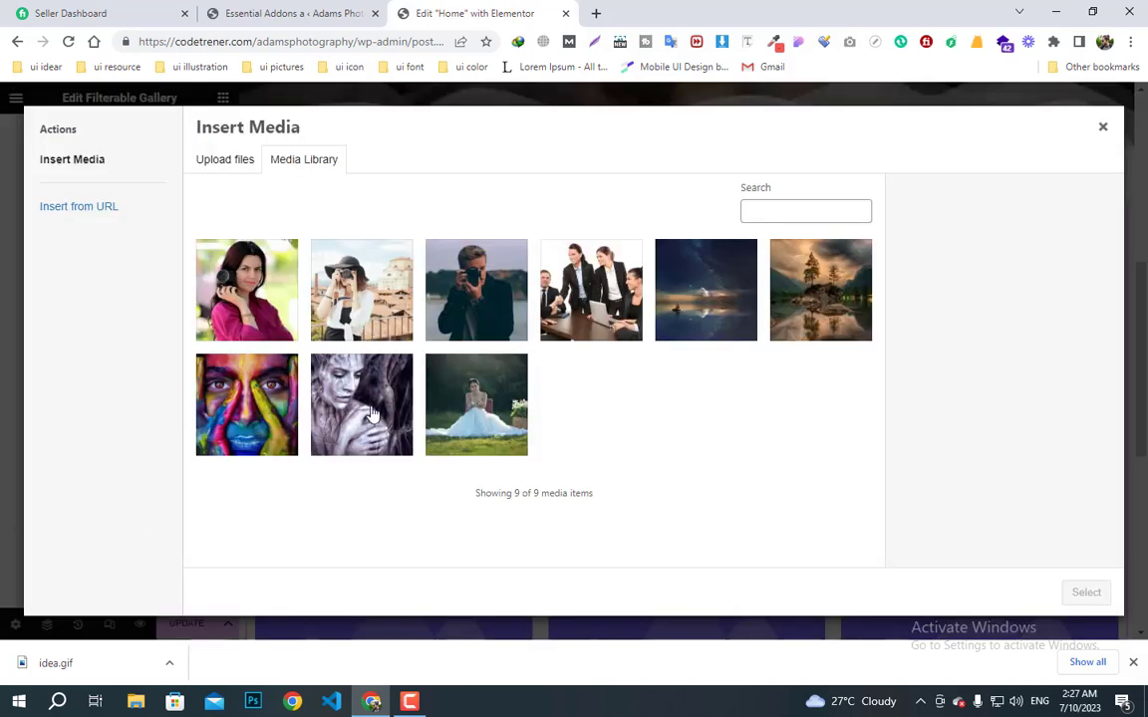
left_click(478, 409)
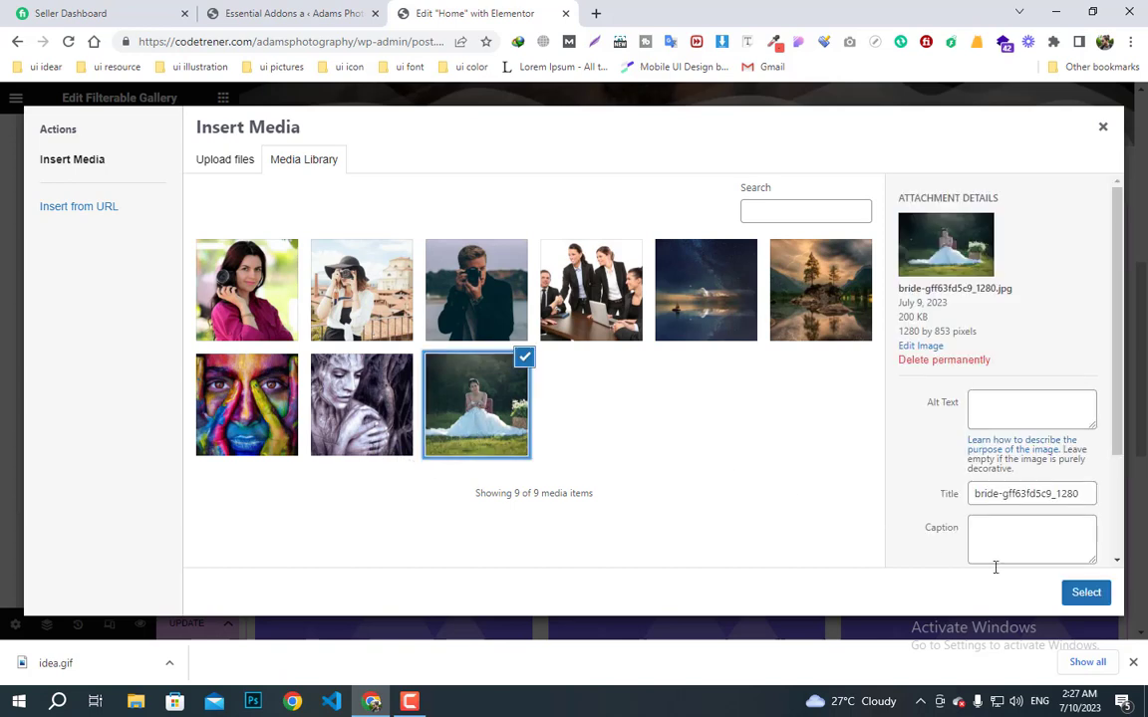
left_click(1087, 592)
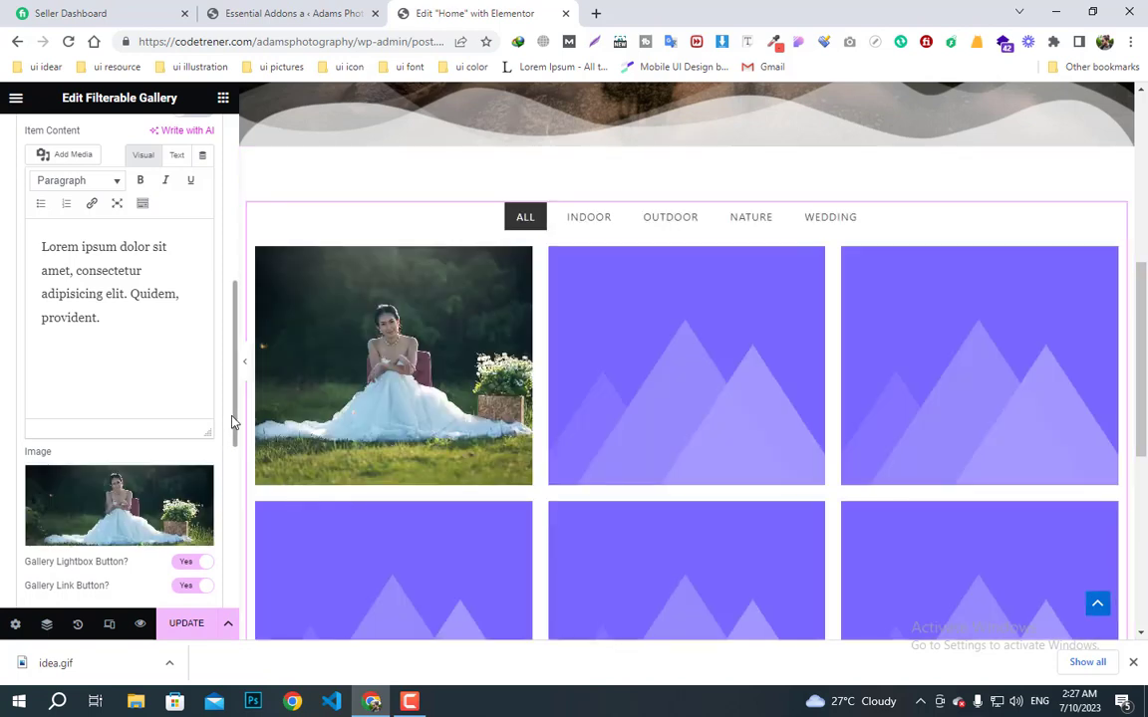
scroll(236, 423, "up", 4)
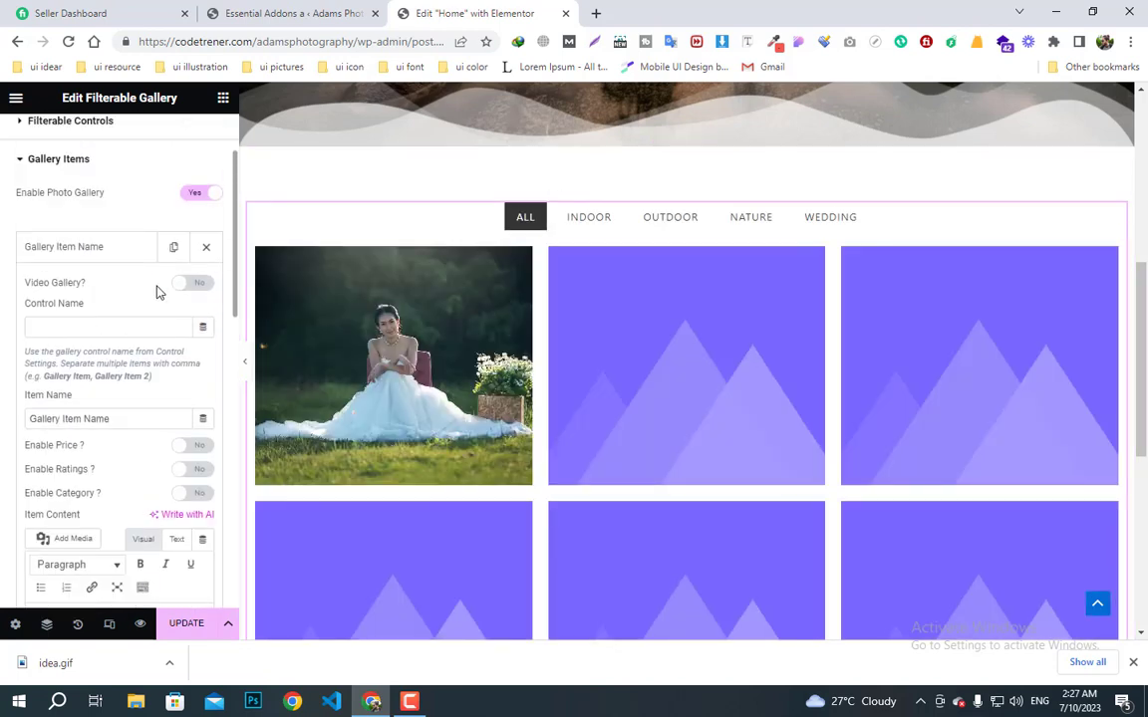
scroll(100, 348, "down", 2)
scroll(98, 328, "up", 2)
scroll(97, 328, "down", 1)
scroll(98, 322, "up", 1)
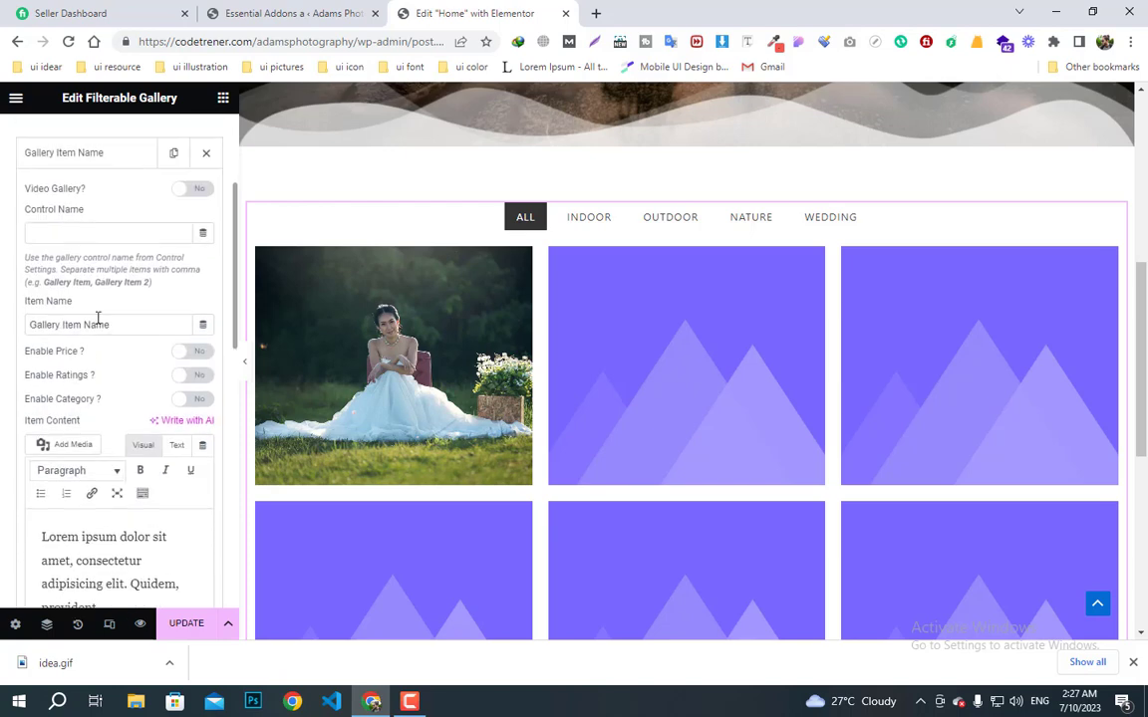
- Set the first item's Item Name and Control Name both to Wedding, then collapse it
left_click_drag(123, 325, 2, 330)
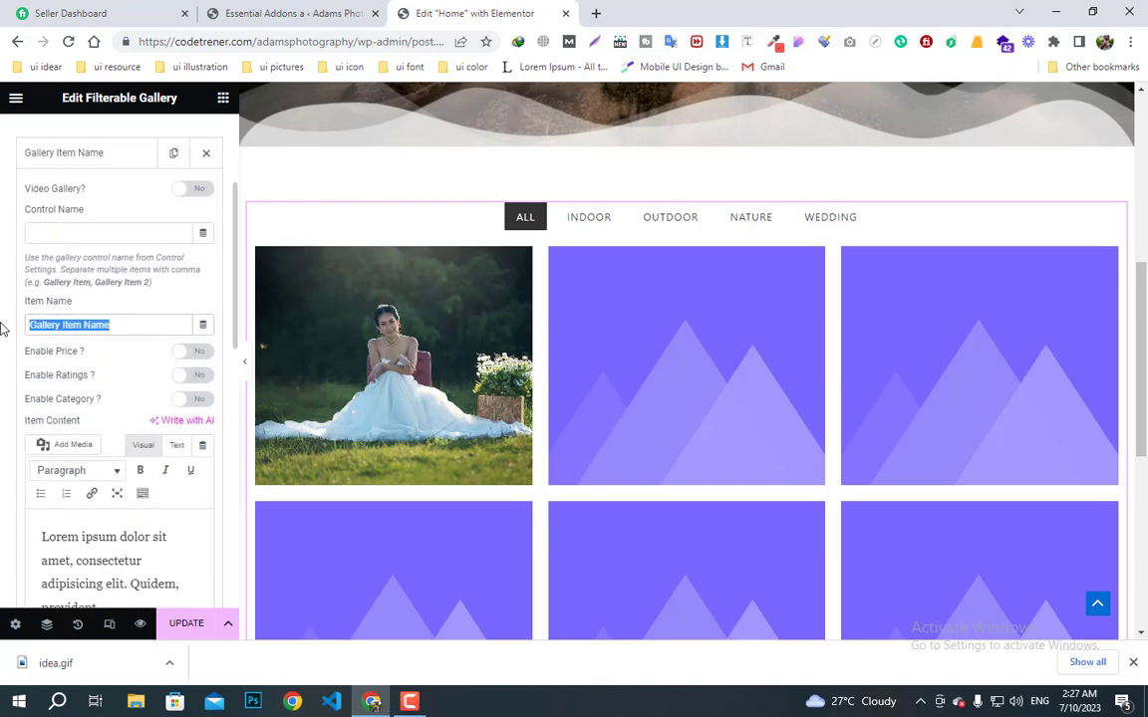
type("Wedding")
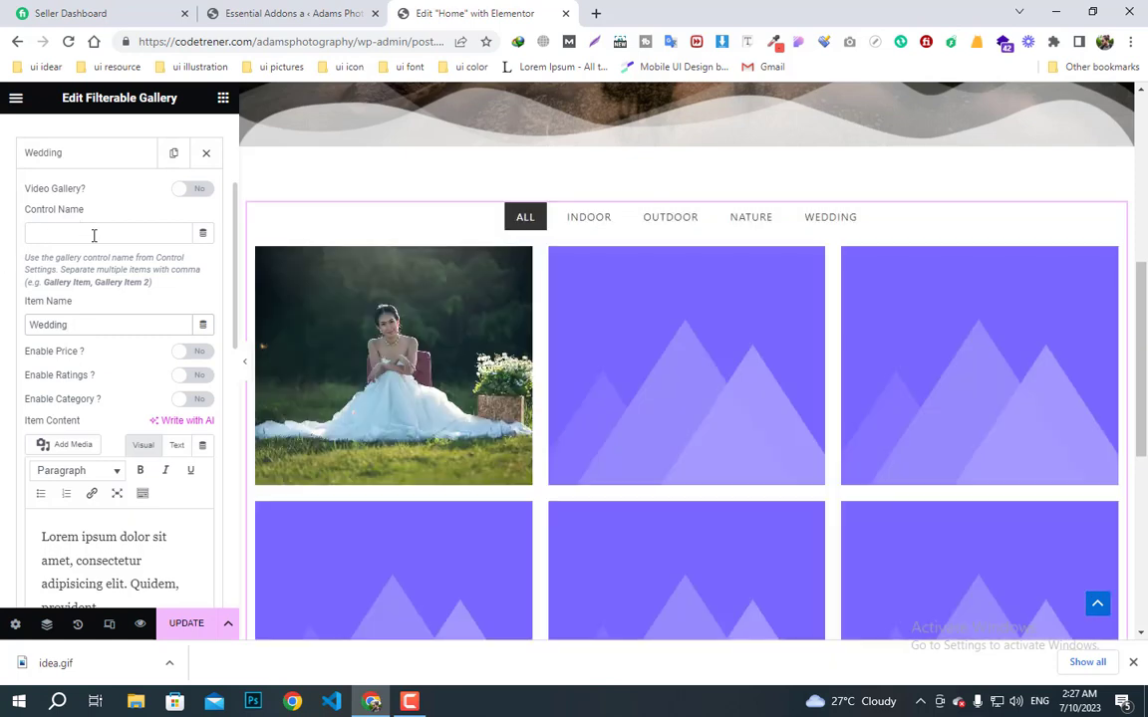
left_click(94, 236)
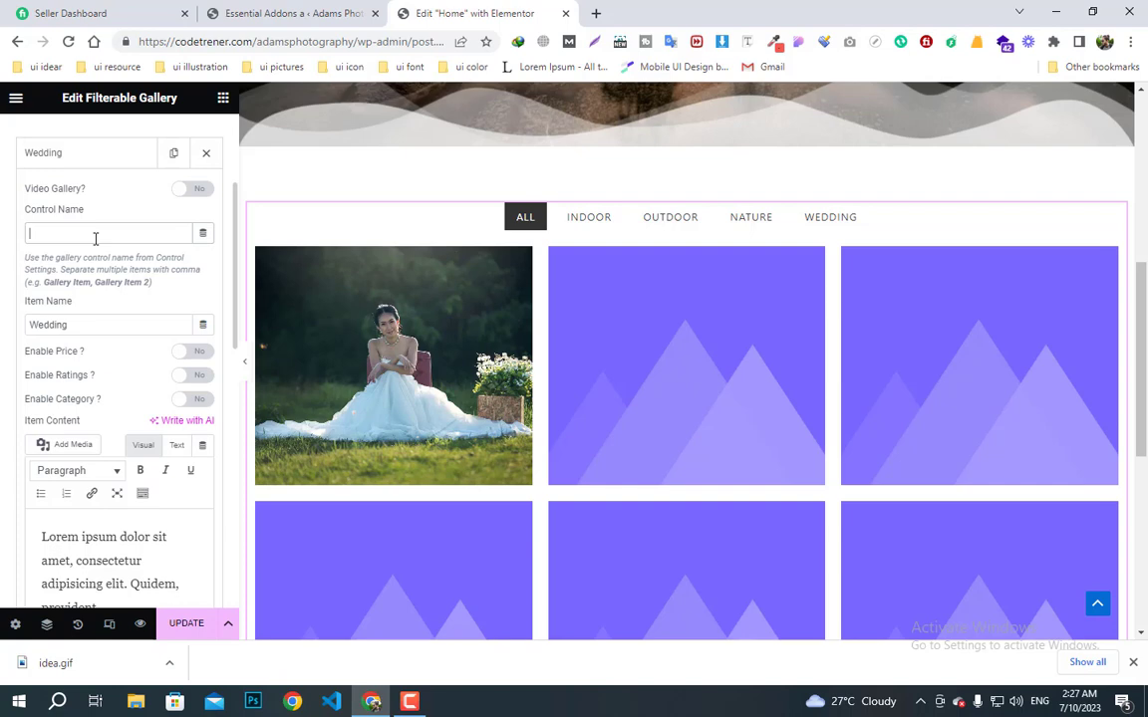
type("W")
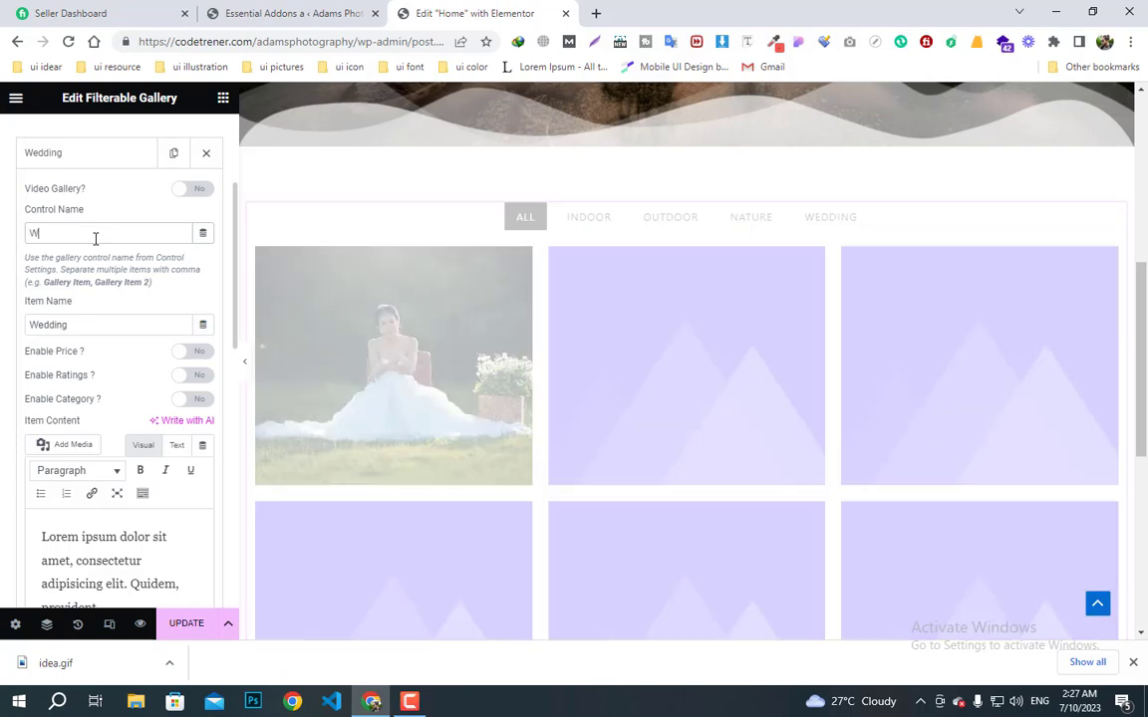
type("edding")
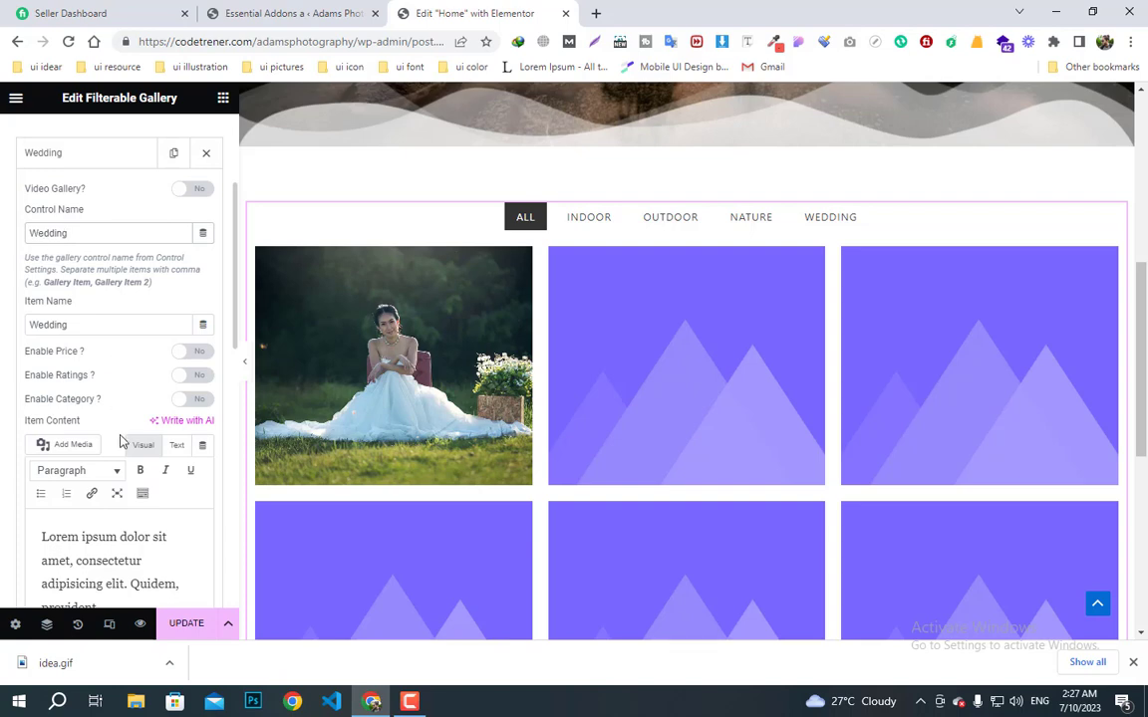
scroll(117, 399, "up", 1)
left_click(68, 239)
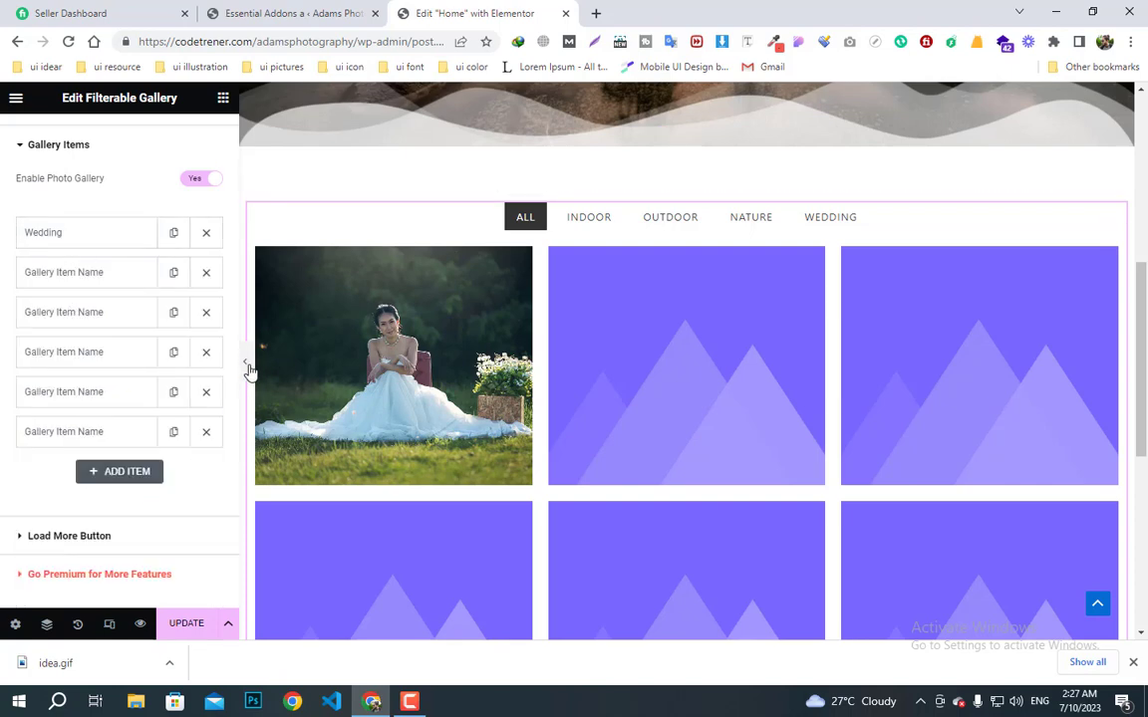
- Preview the page and filter the gallery to WEDDING to test it
left_click(246, 366)
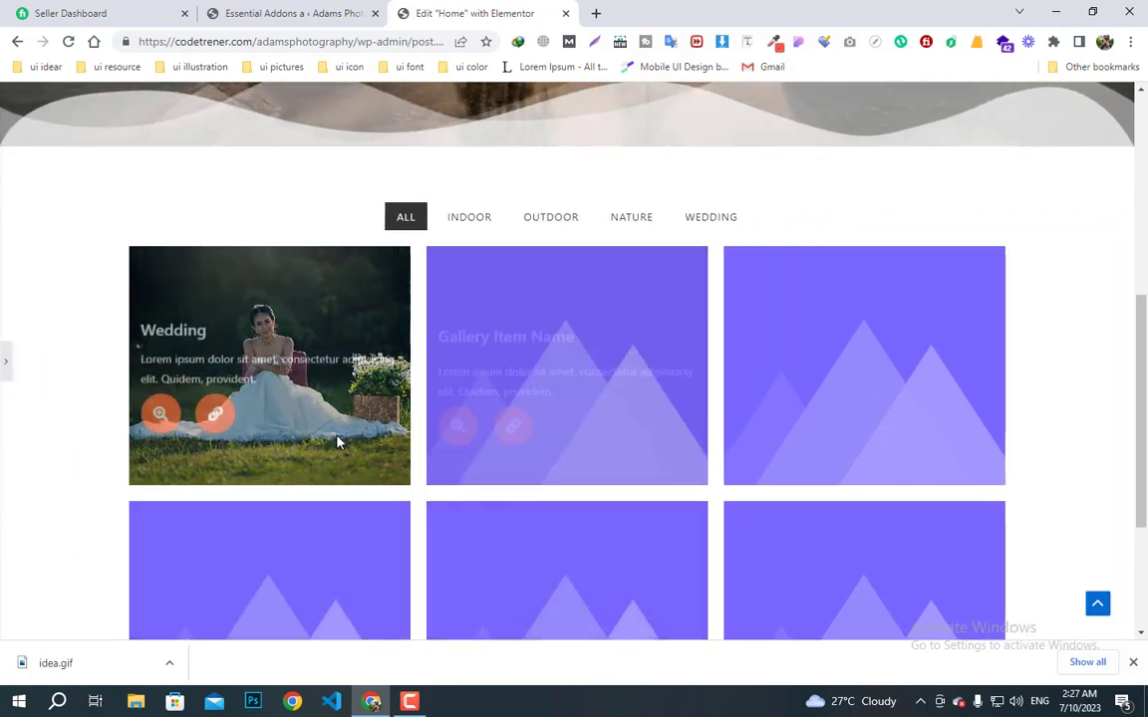
left_click(724, 217)
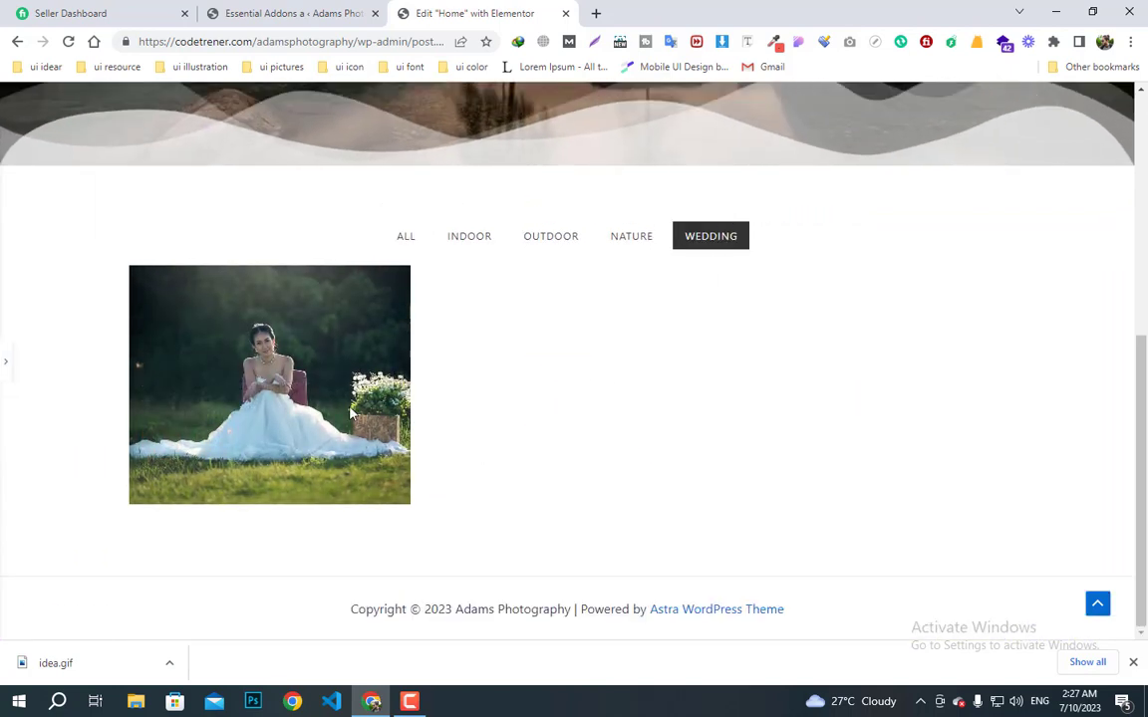
left_click(5, 367)
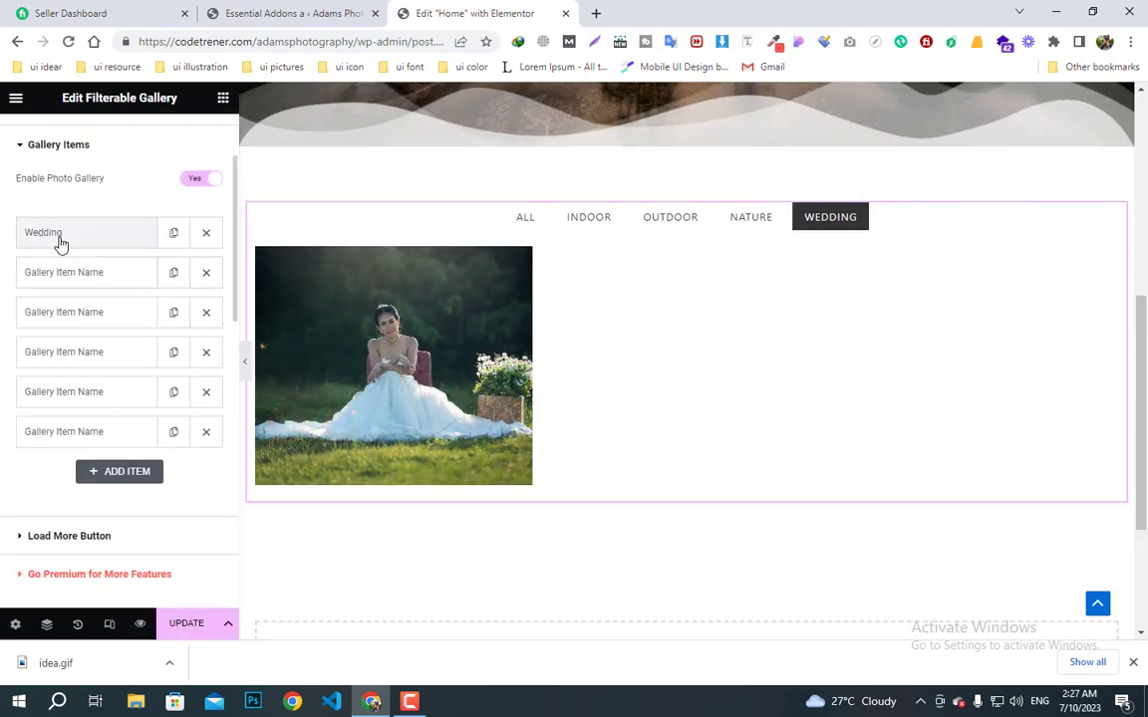
- Check the Wedding item's filter, show ALL photos again, and expand the second gallery item
left_click(60, 238)
left_click(82, 313)
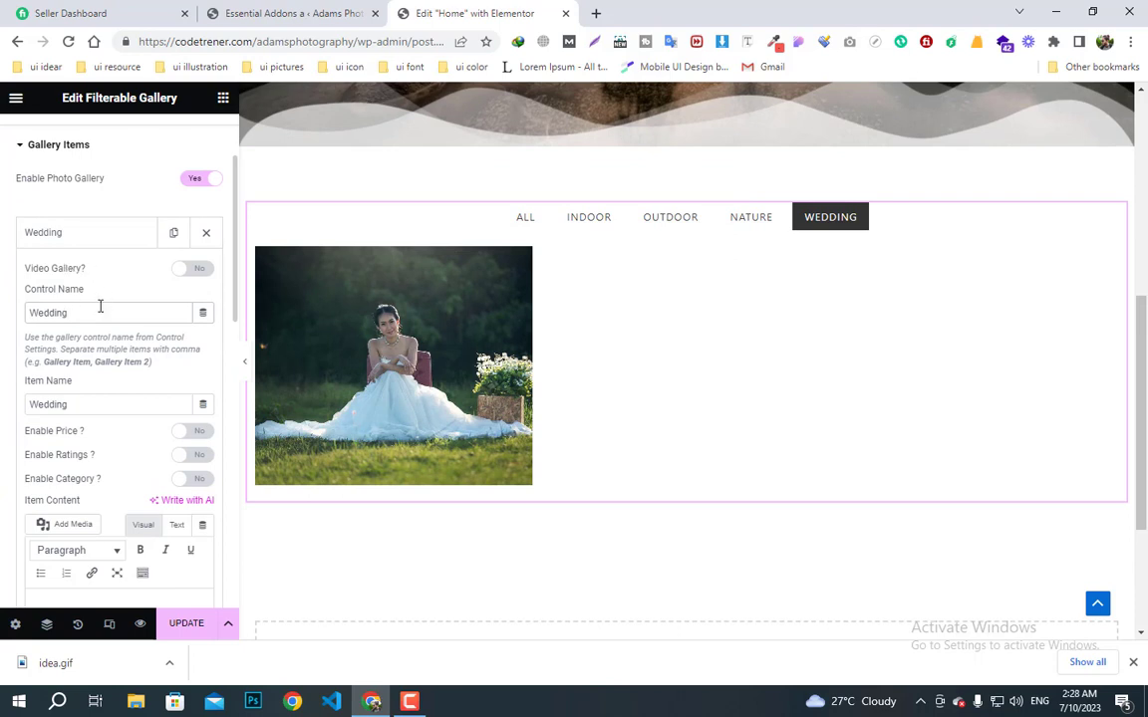
left_click(70, 234)
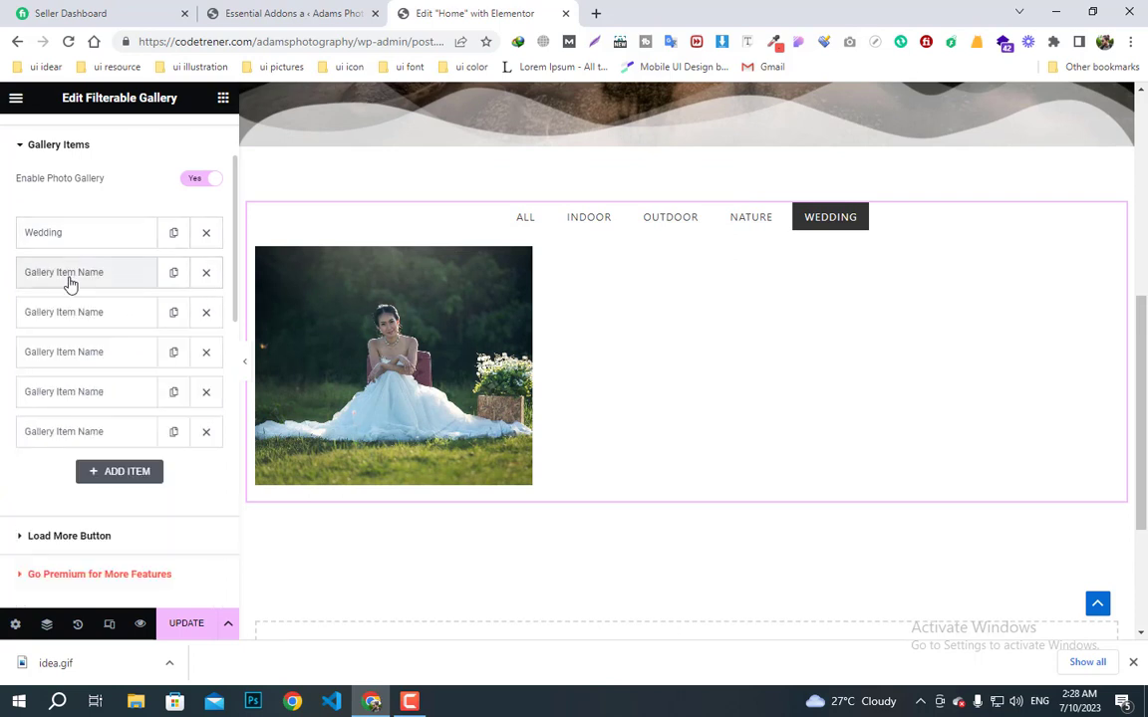
left_click(525, 221)
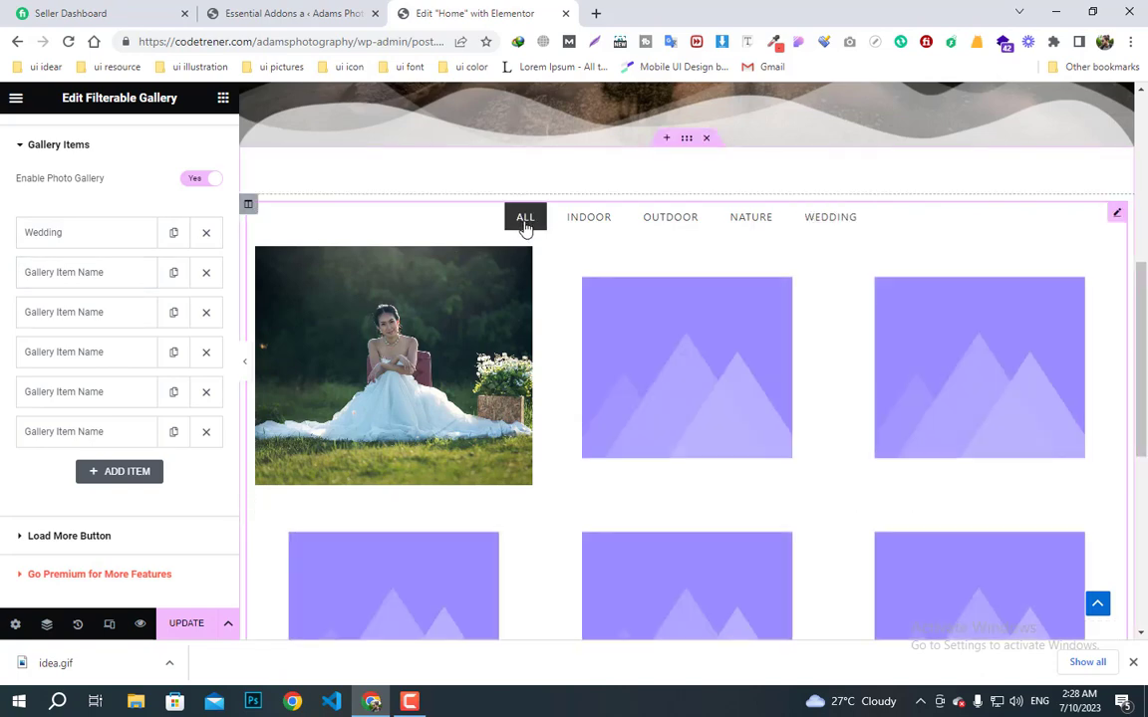
left_click(49, 267)
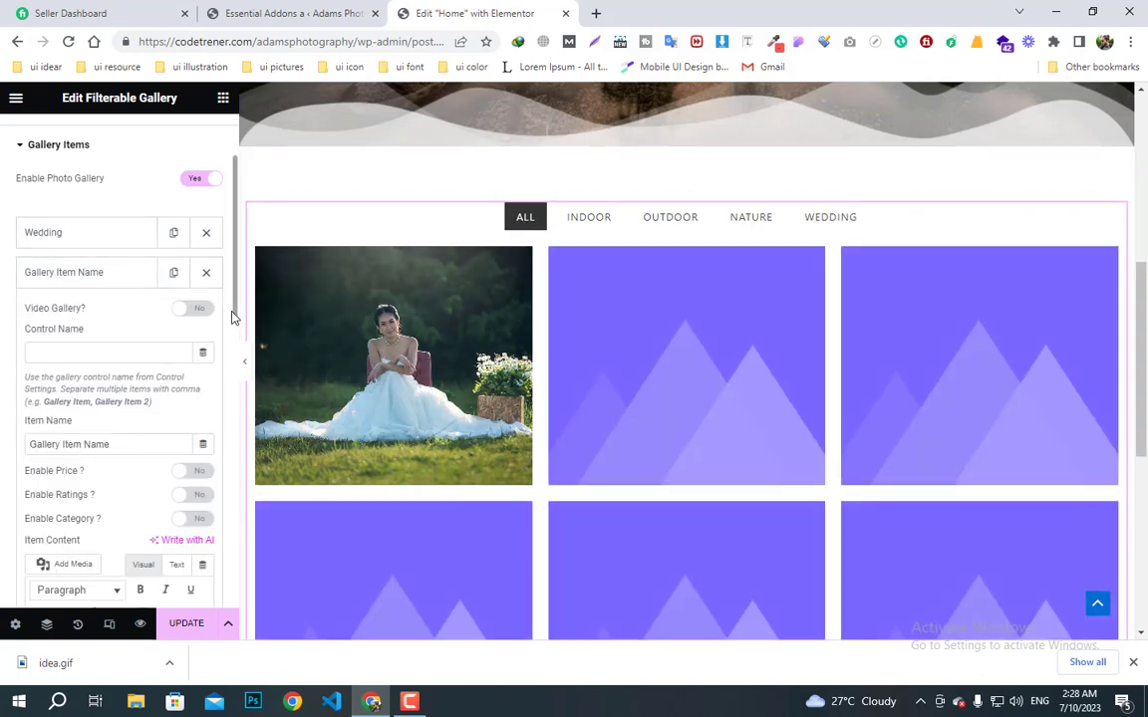
- Give the second item the night-sky ocean photo, with Item Name and Control Name Nature
scroll(230, 317, "down", 5)
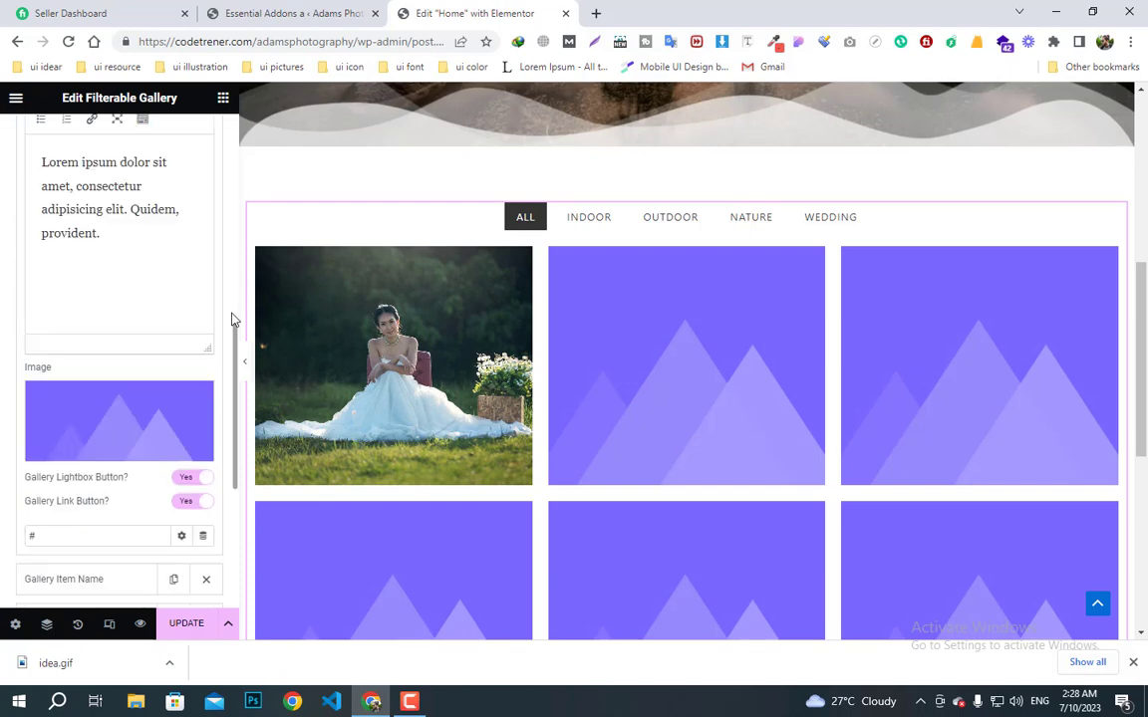
left_click(97, 450)
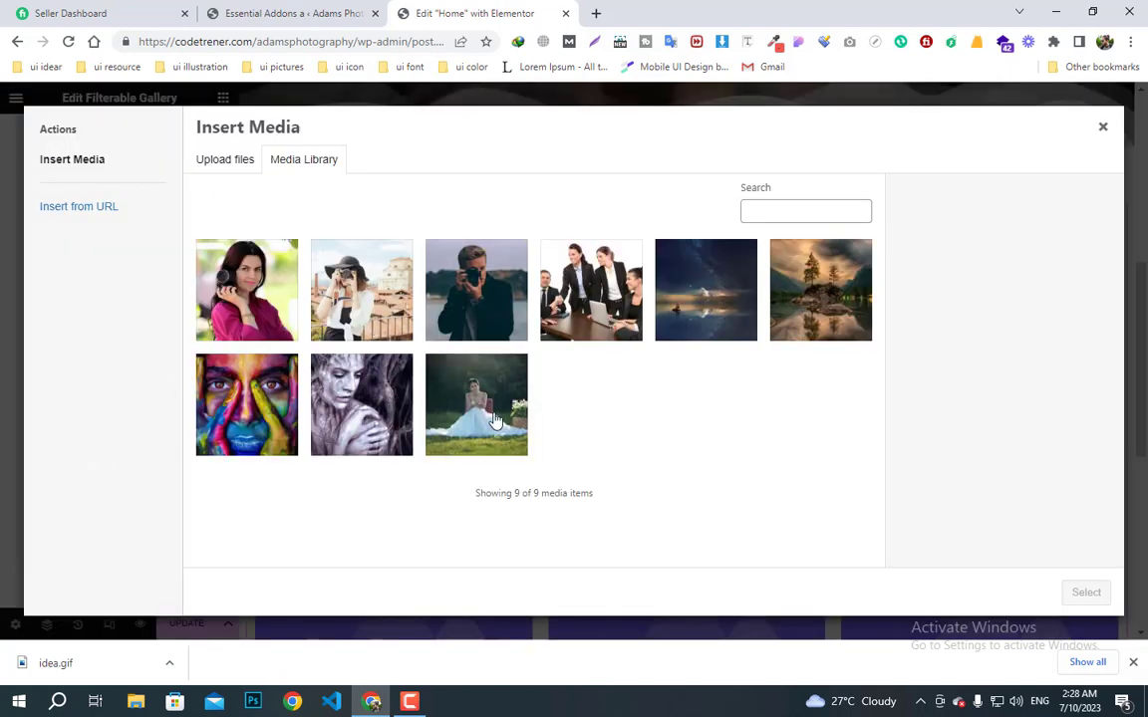
left_click(797, 299)
left_click(737, 330)
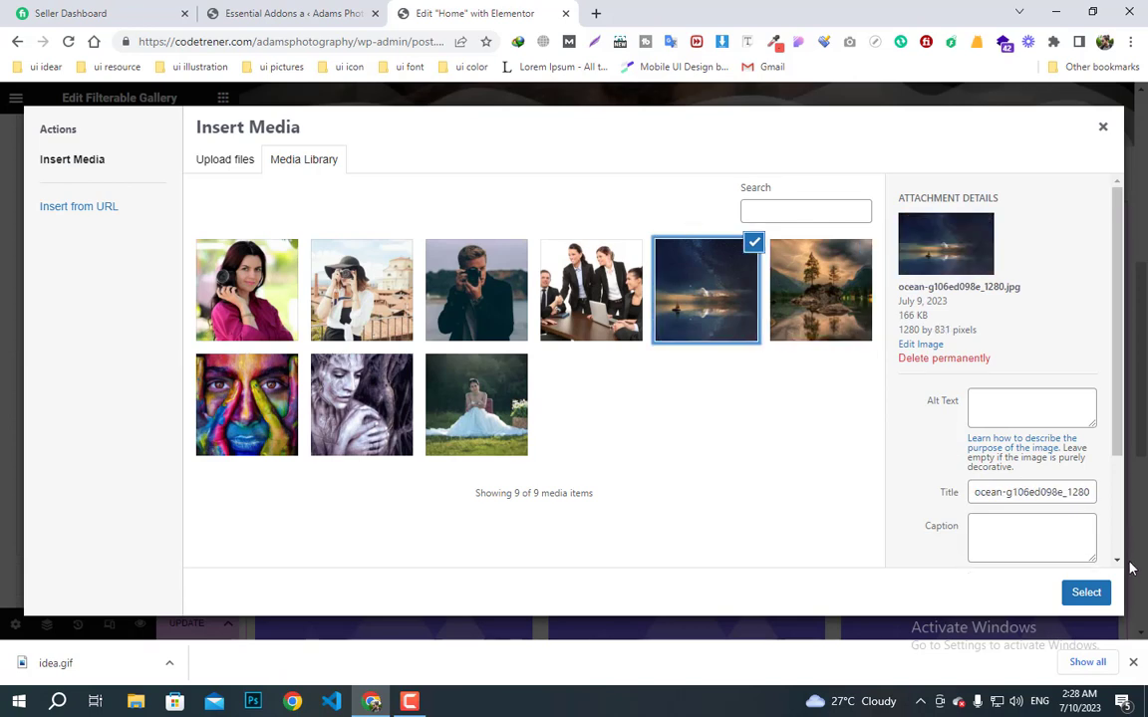
left_click(1087, 593)
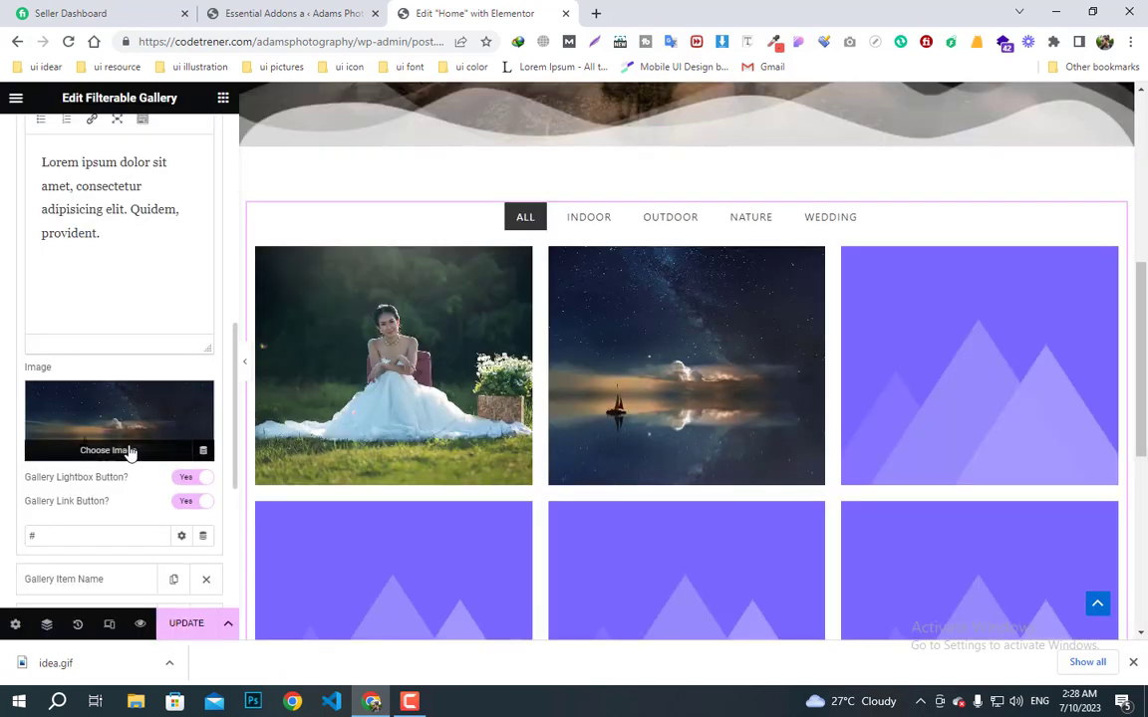
left_click_drag(237, 346, 238, 220)
left_click_drag(122, 360, 3, 367)
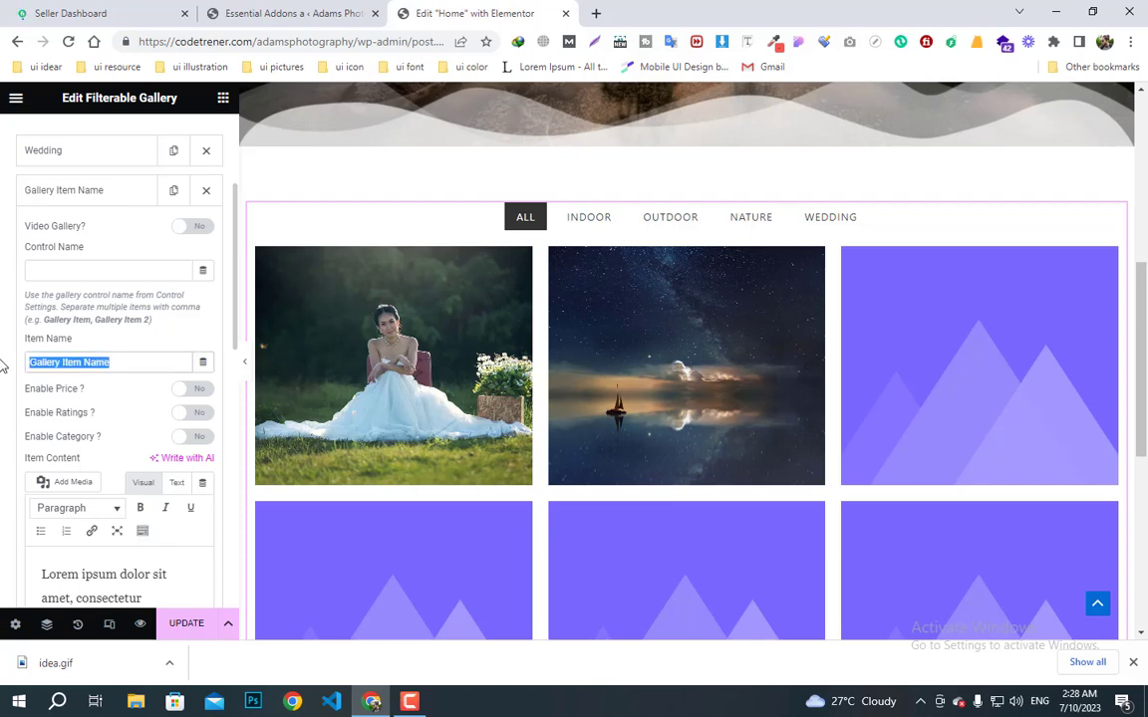
type("Nature")
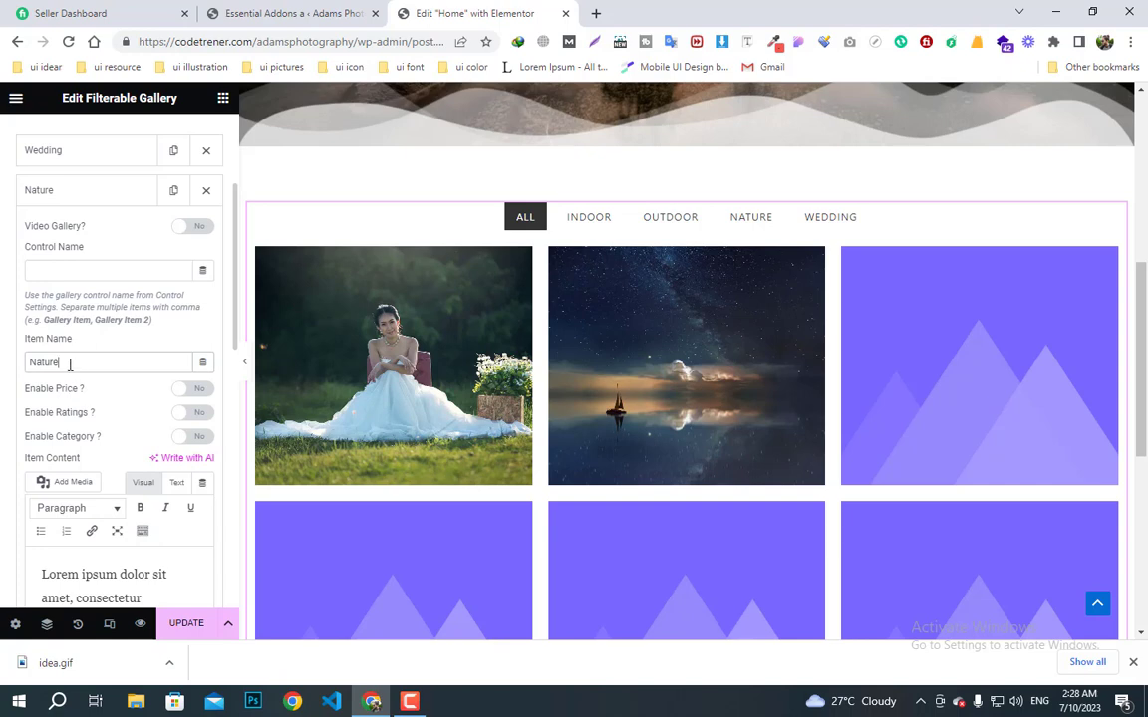
left_click(74, 273)
type("Nat")
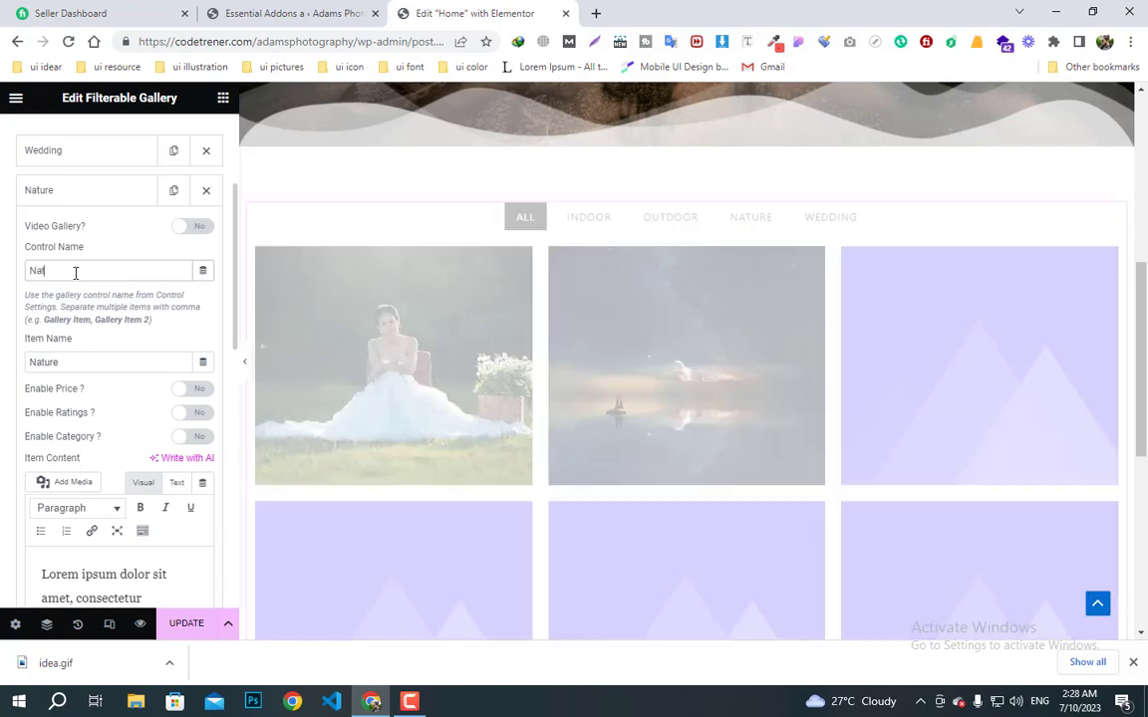
type("ure")
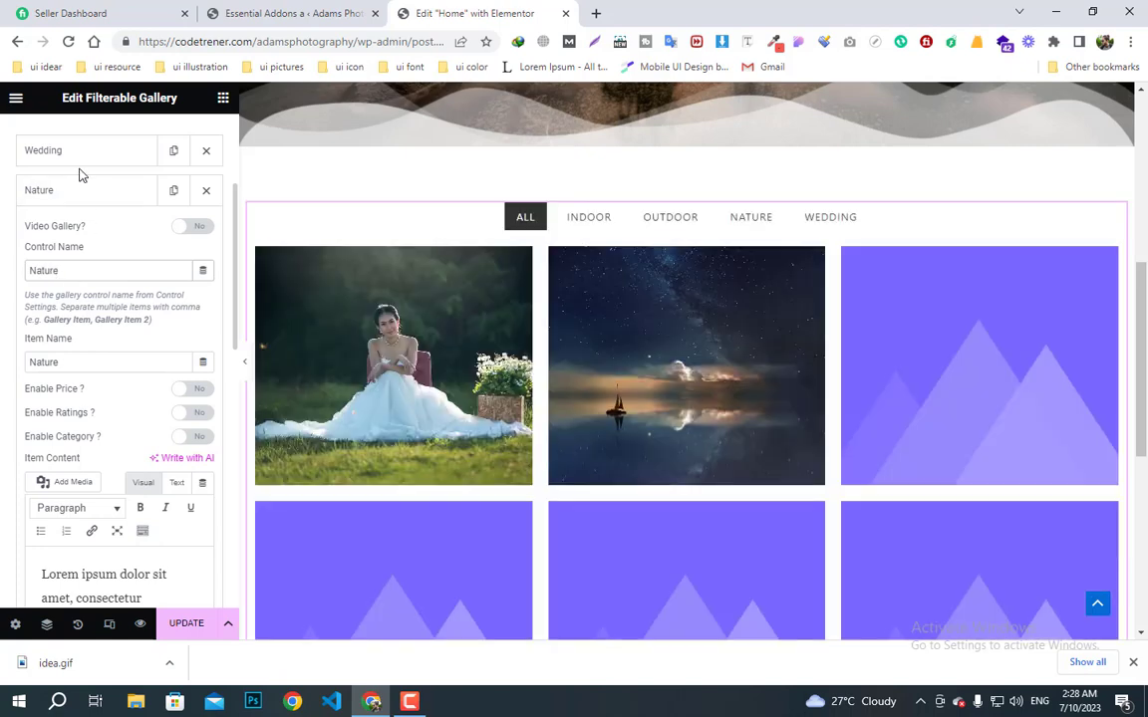
left_click(76, 202)
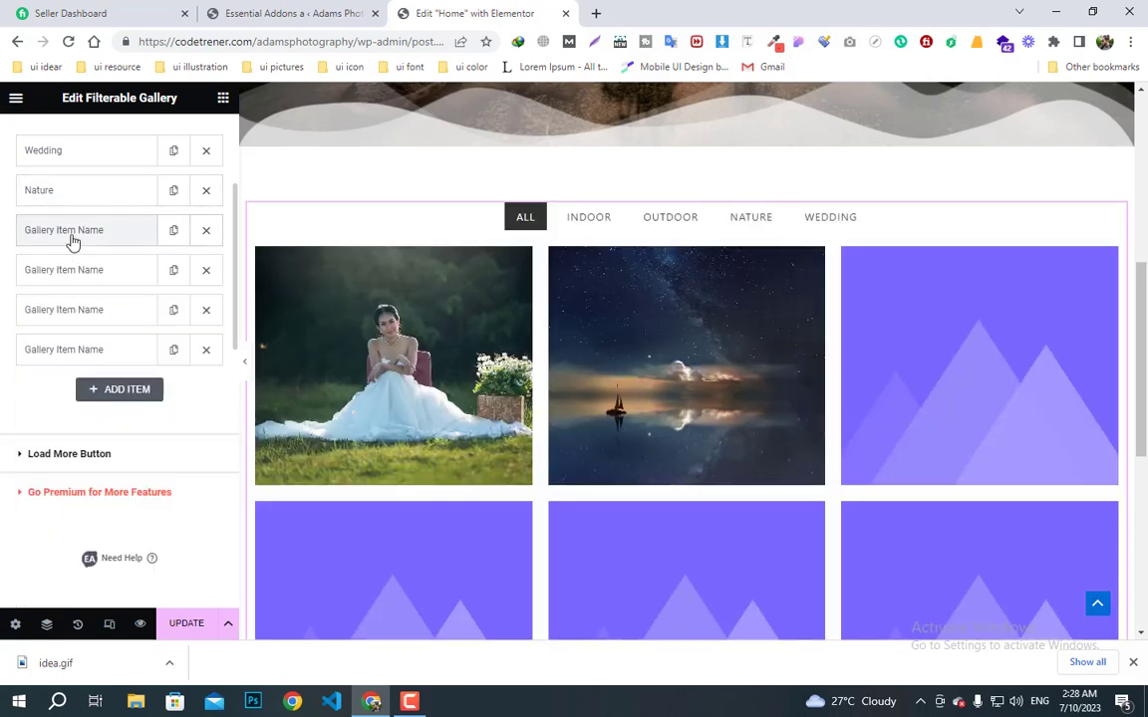
- Expand the third gallery item and set its image to the photographer-in-hat photo
left_click(72, 233)
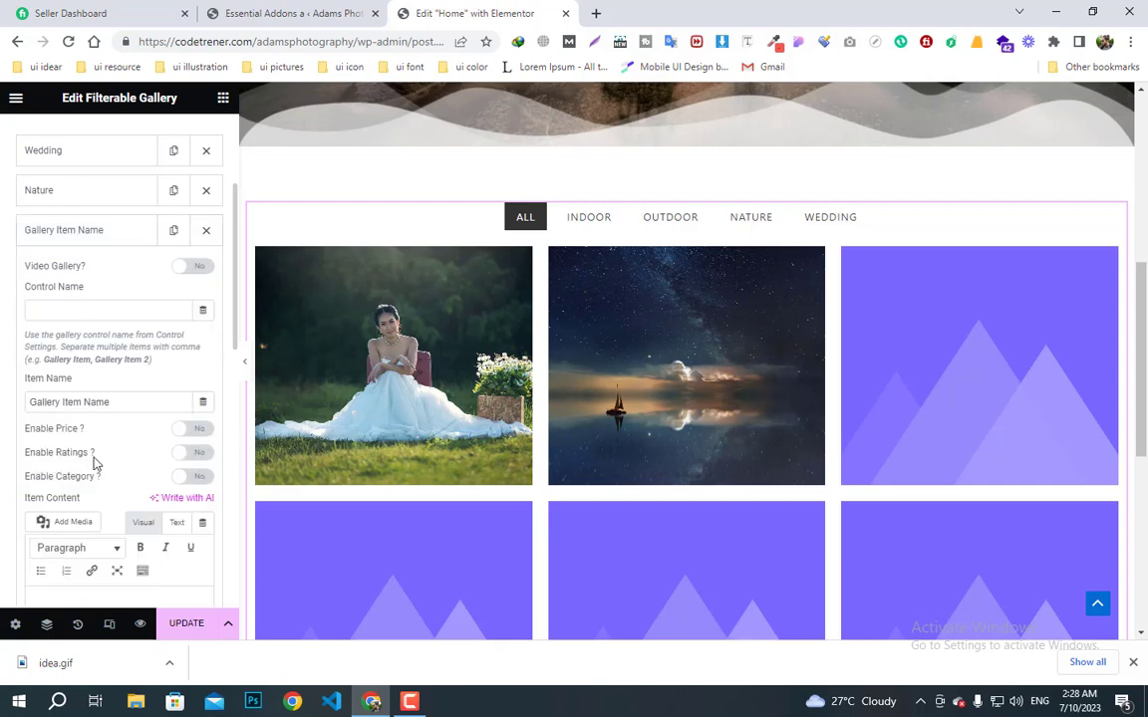
scroll(225, 463, "down", 5)
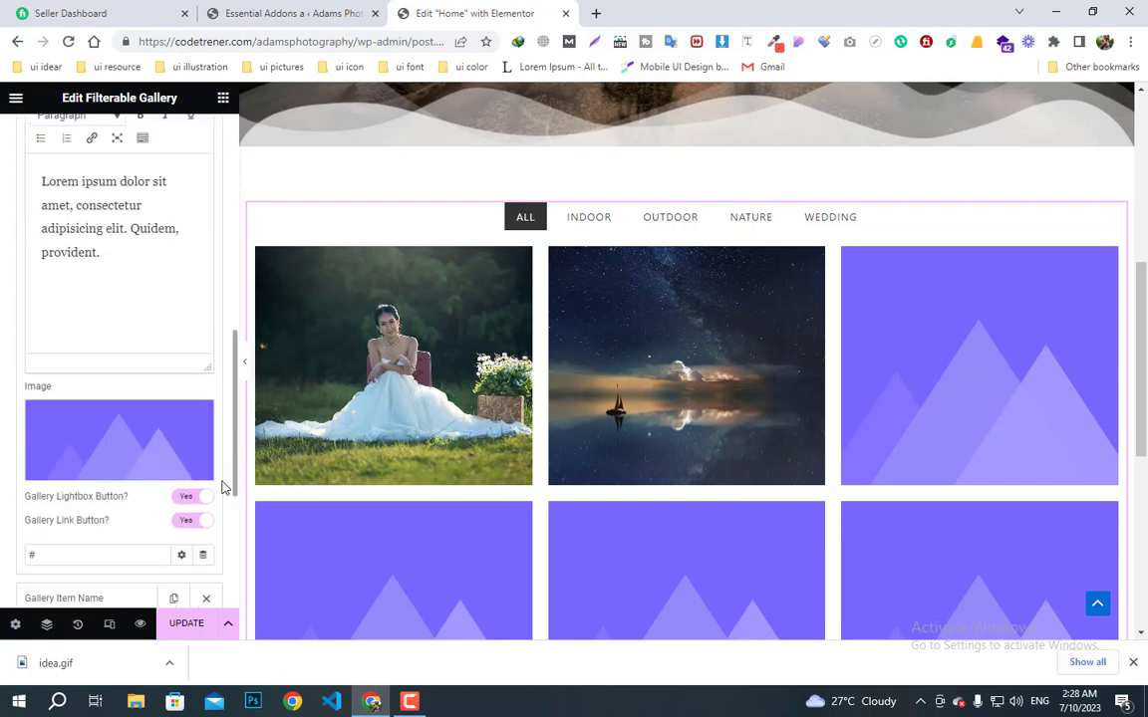
left_click(85, 470)
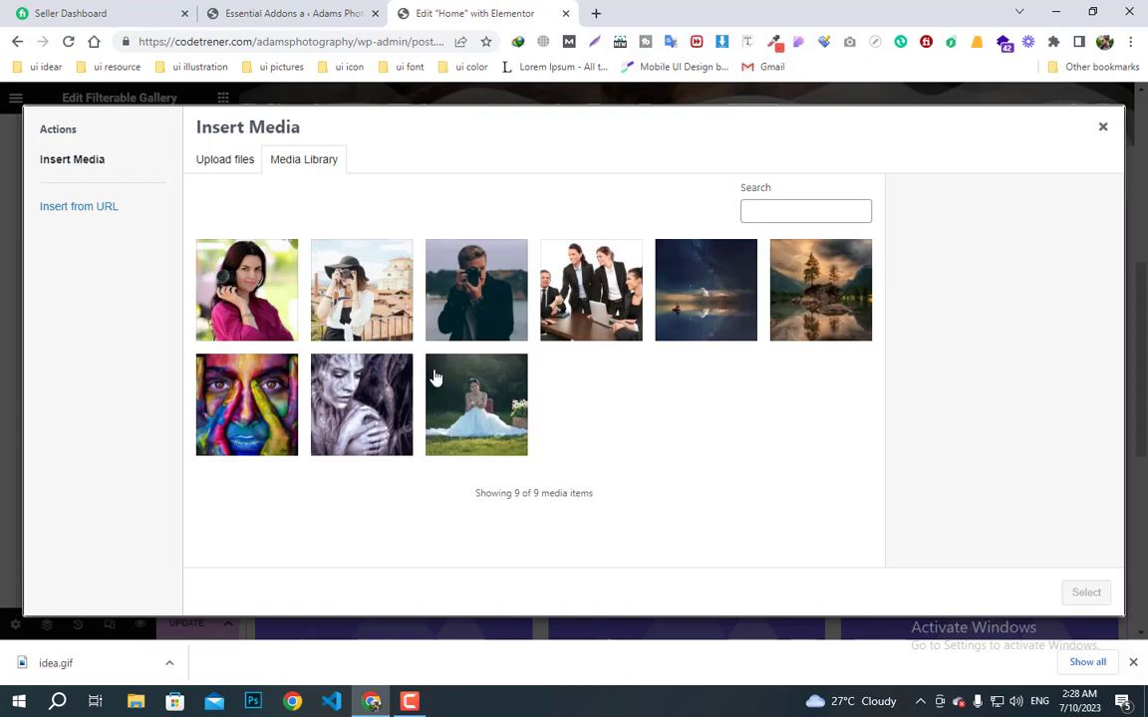
left_click(376, 427)
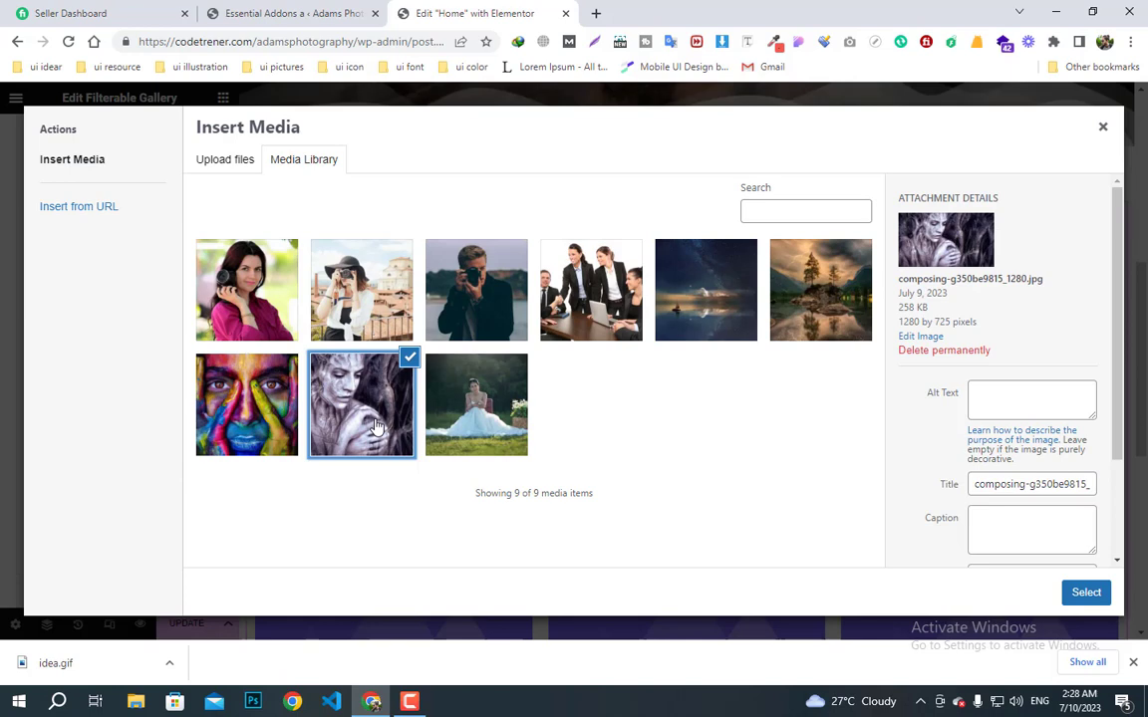
left_click(314, 294)
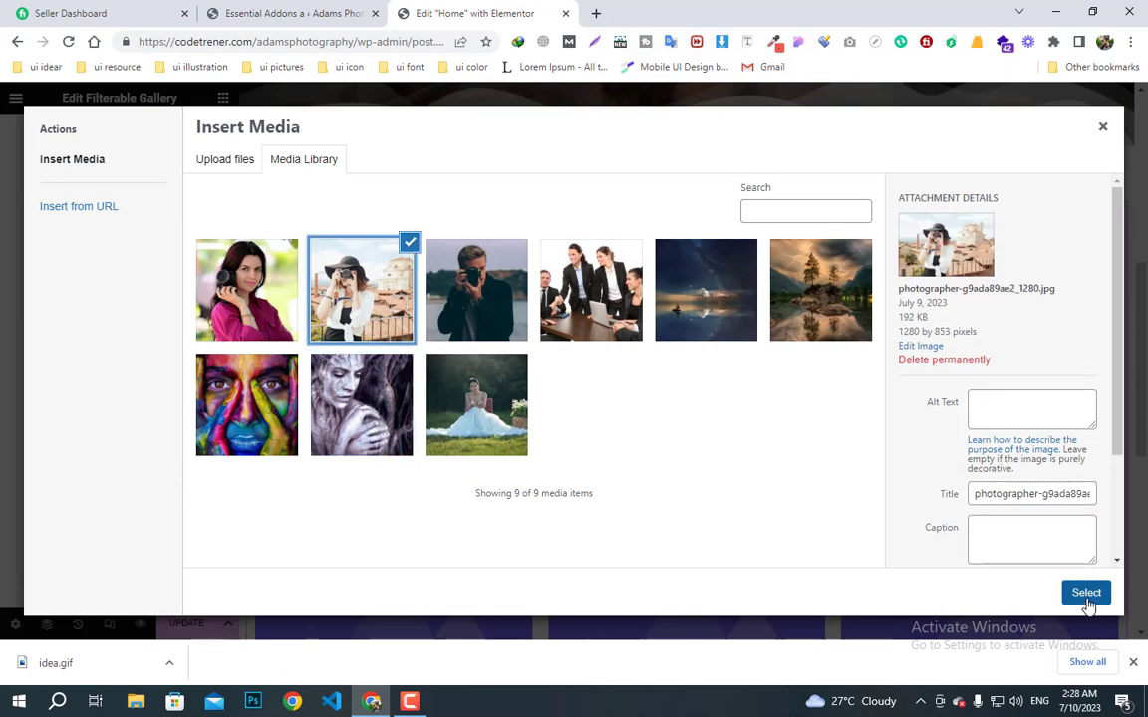
left_click(1086, 596)
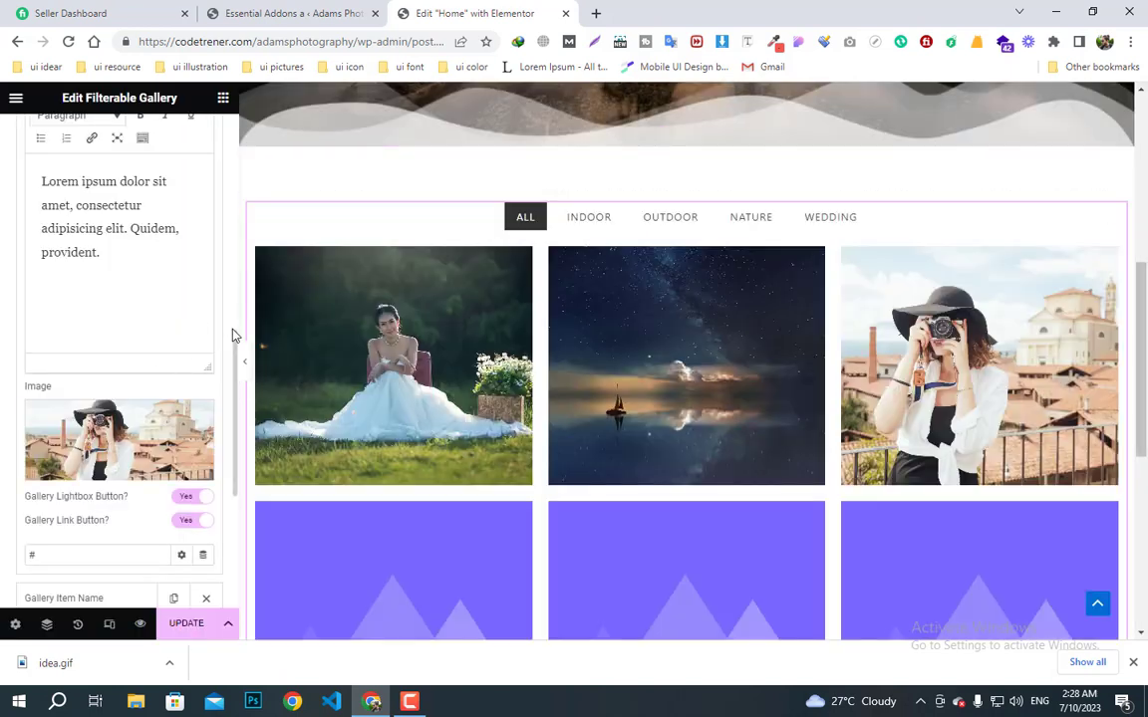
left_click_drag(234, 335, 239, 161)
scroll(80, 315, "down", 4)
scroll(32, 366, "up", 2)
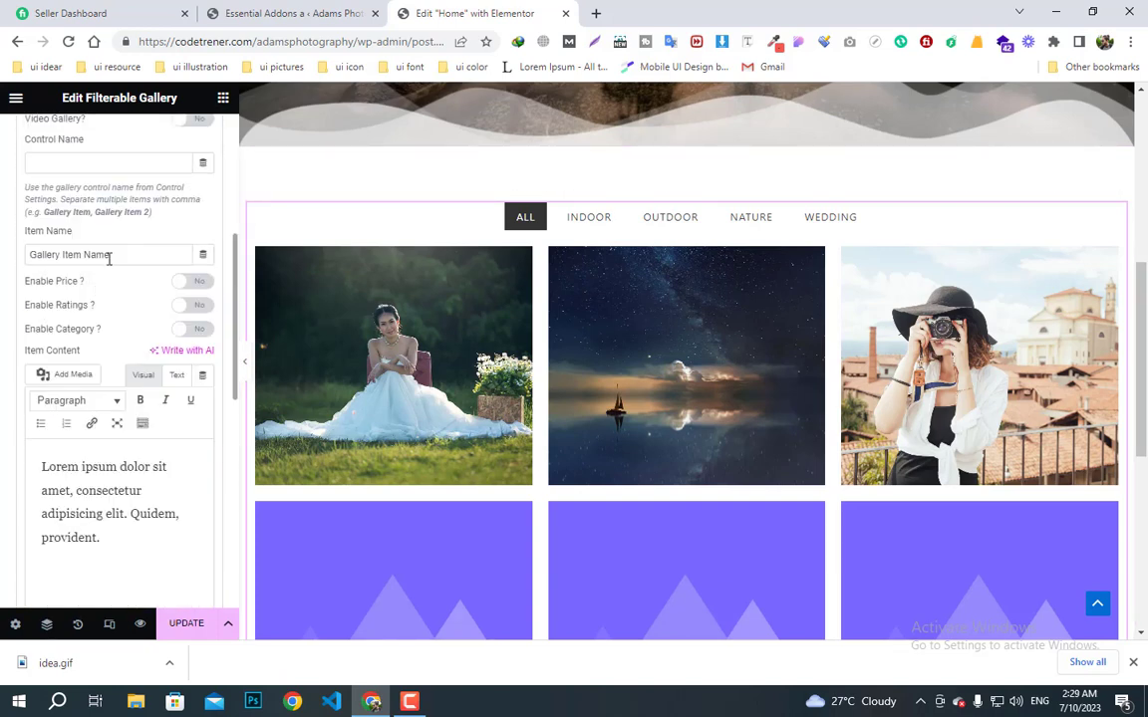
scroll(110, 257, "up", 2)
scroll(106, 259, "down", 2)
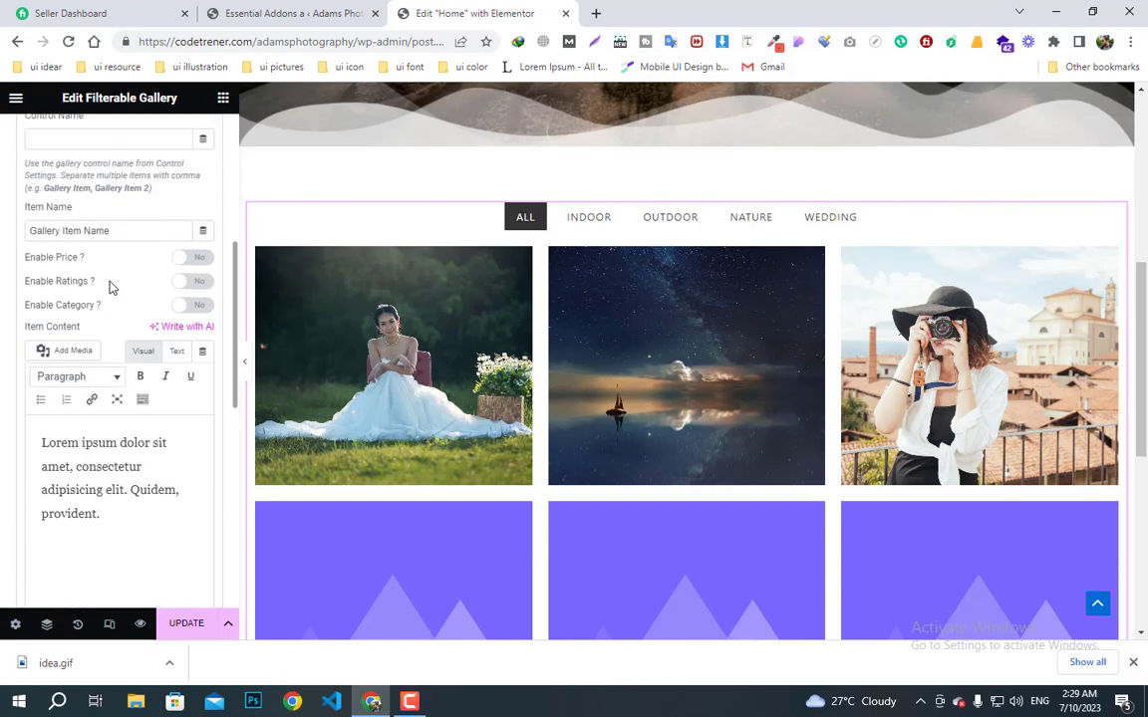
scroll(110, 284, "up", 1)
- Set the third item's Item Name and Control Name to Outdoor, then collapse it
triple_click(112, 277)
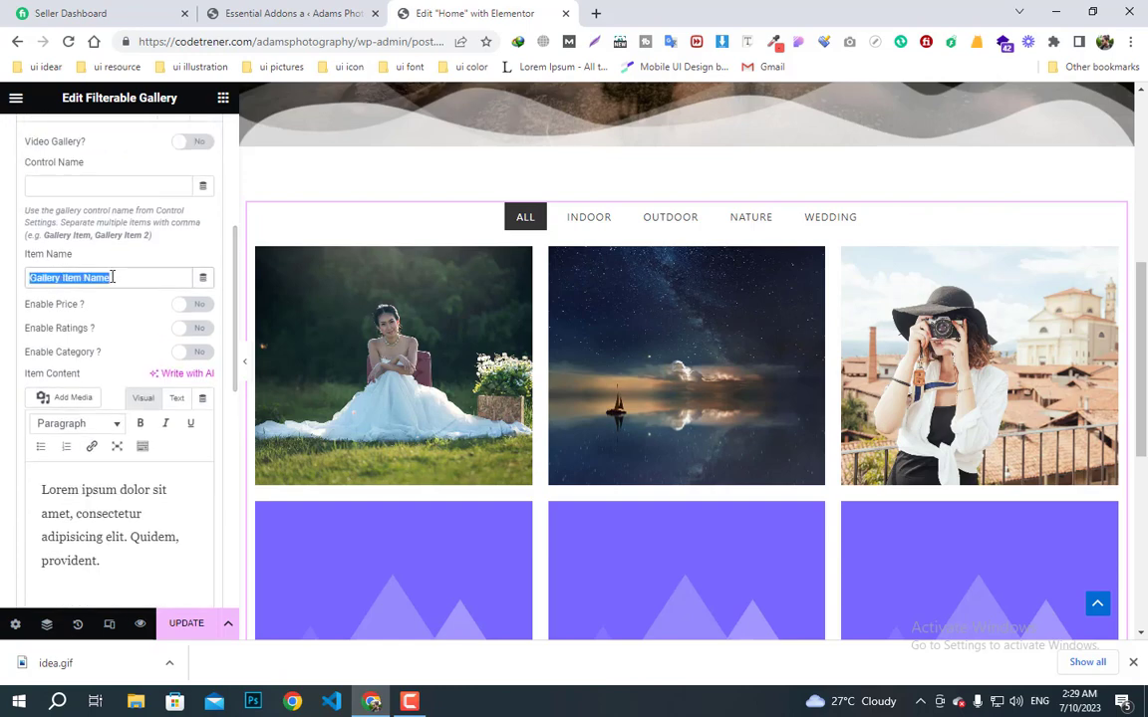
type("Outd")
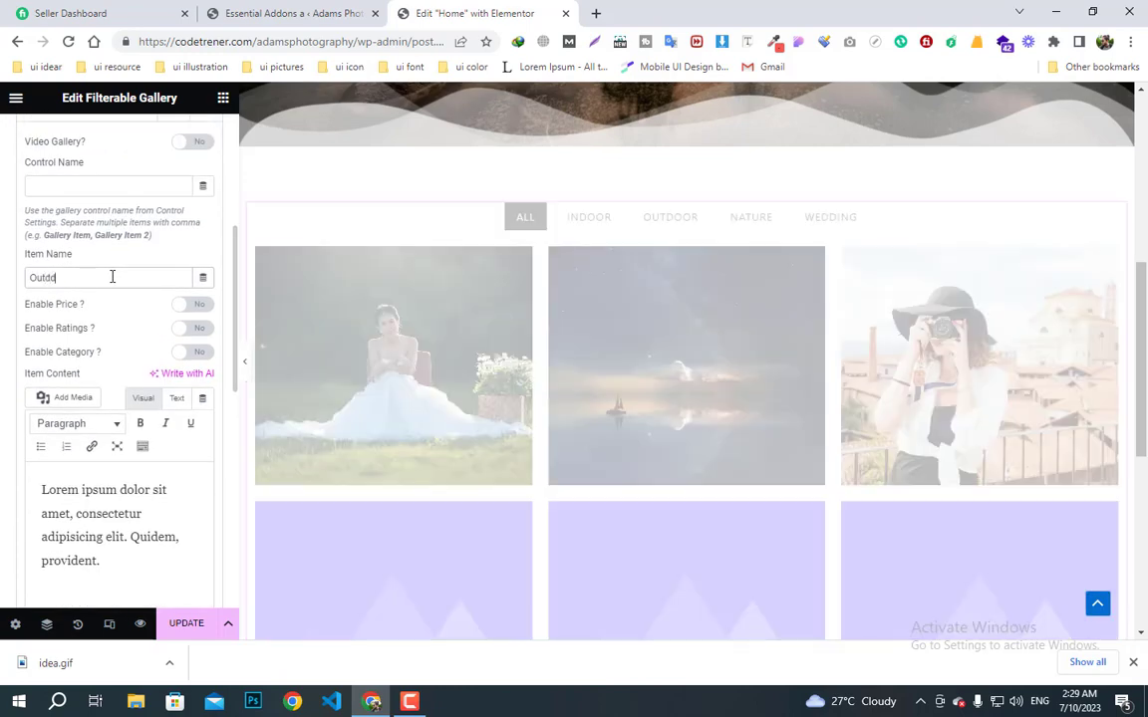
type("oor")
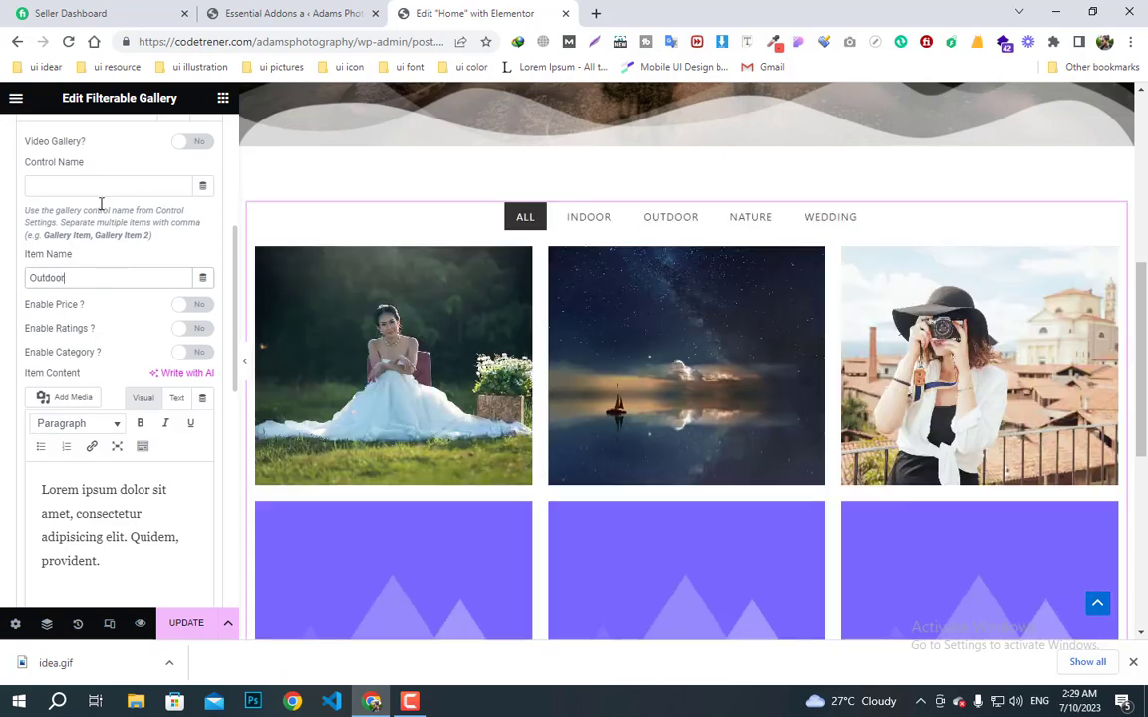
left_click(101, 189)
type("Out")
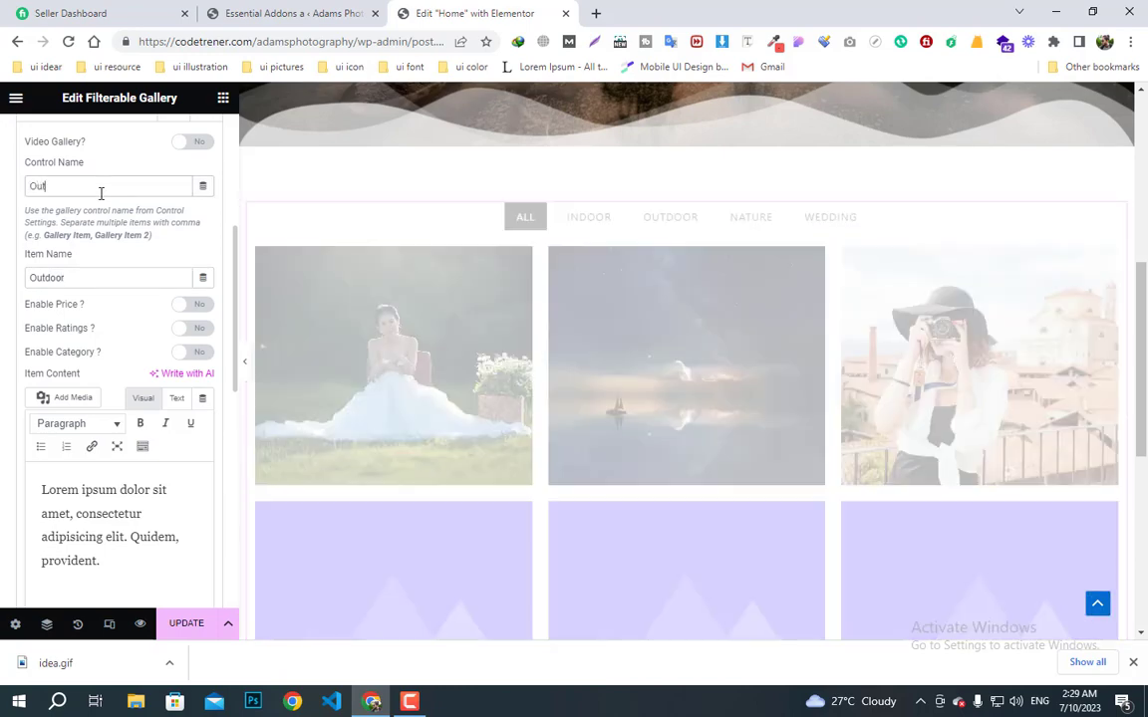
type("door")
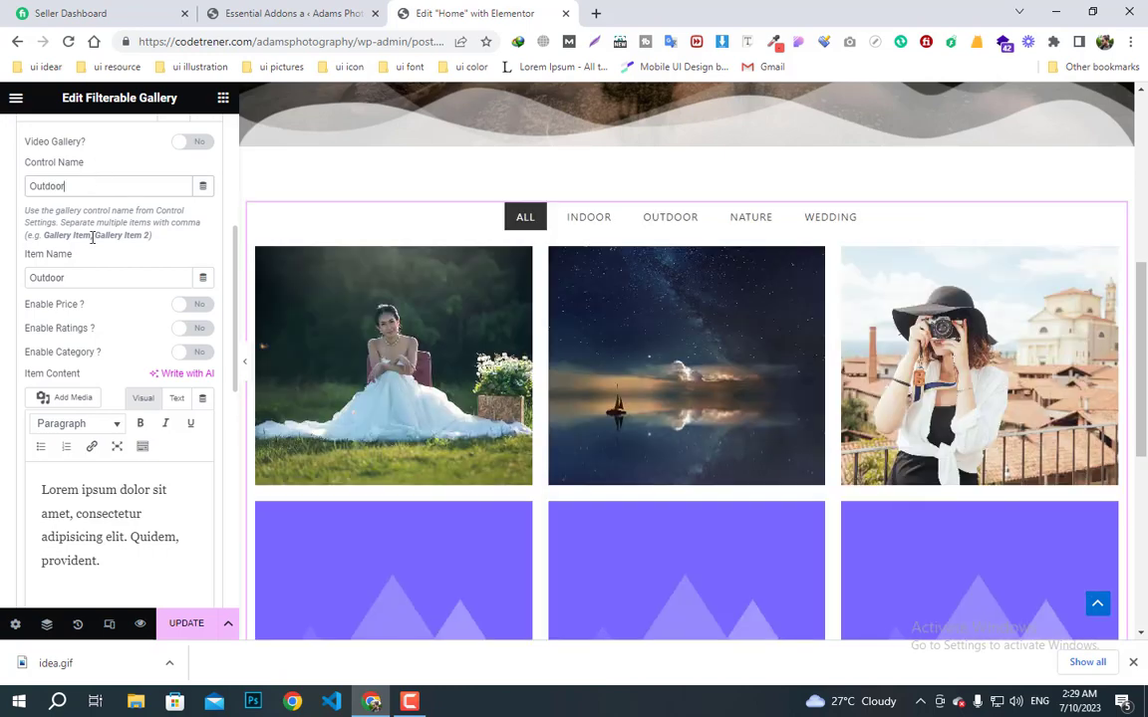
scroll(90, 236, "up", 2)
left_click(84, 272)
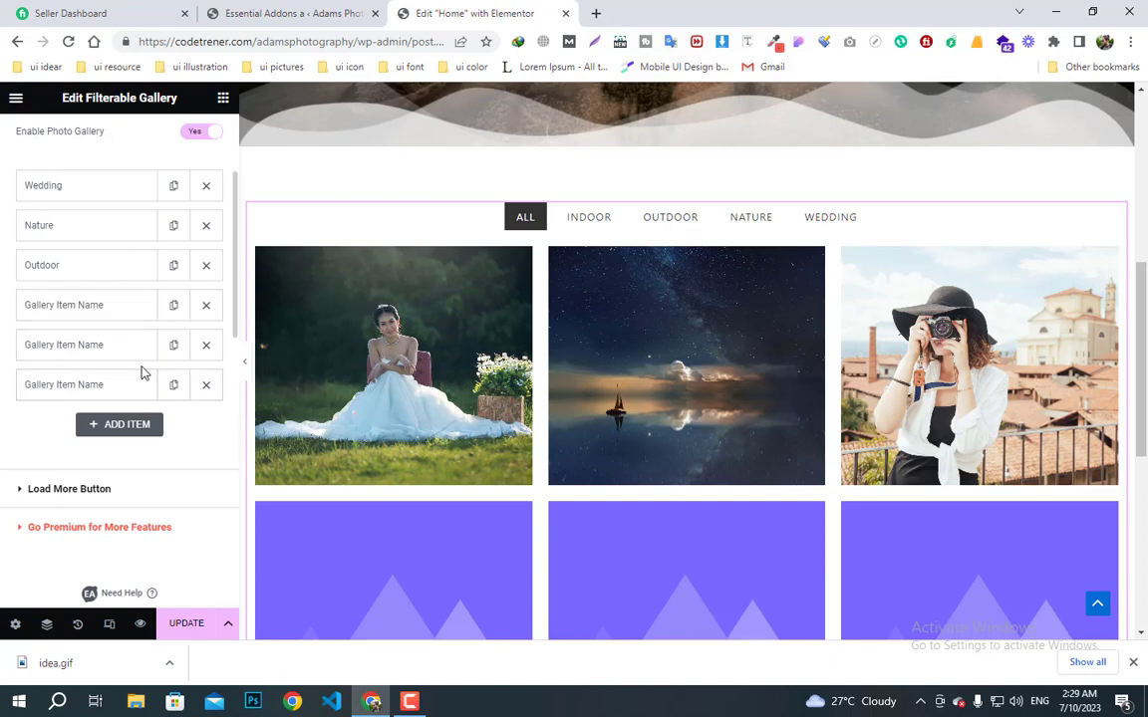
- Expand the fourth gallery item and set its image to the colourful painted-face photo
left_click(68, 311)
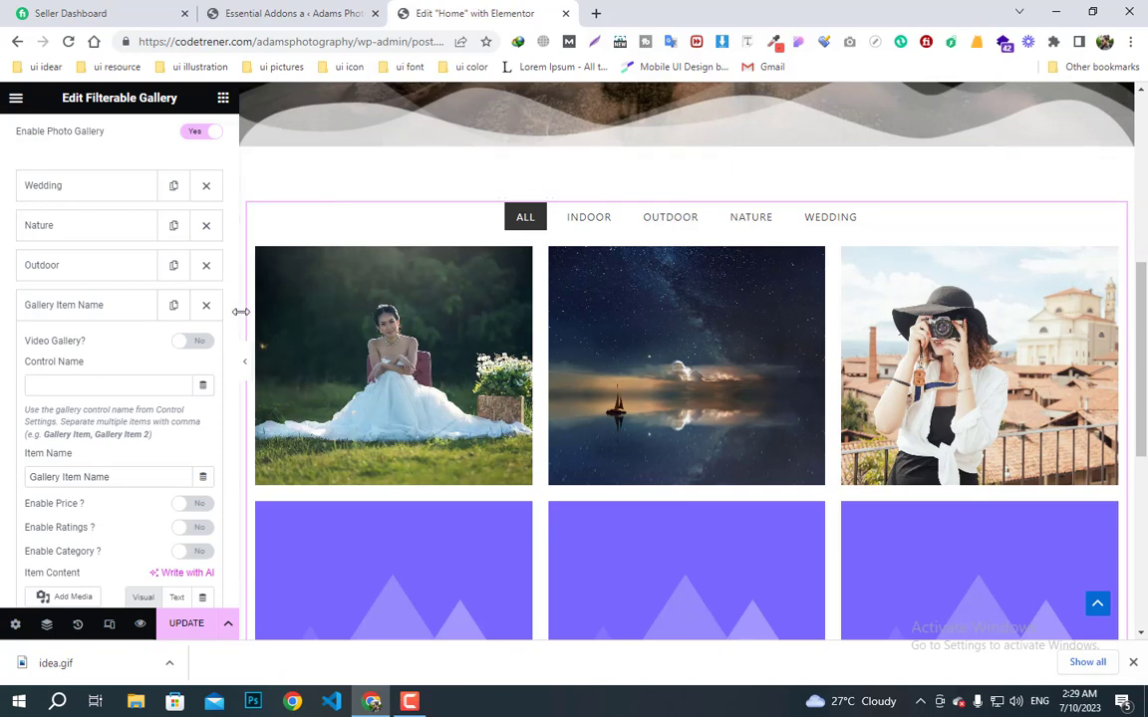
left_click_drag(233, 321, 233, 488)
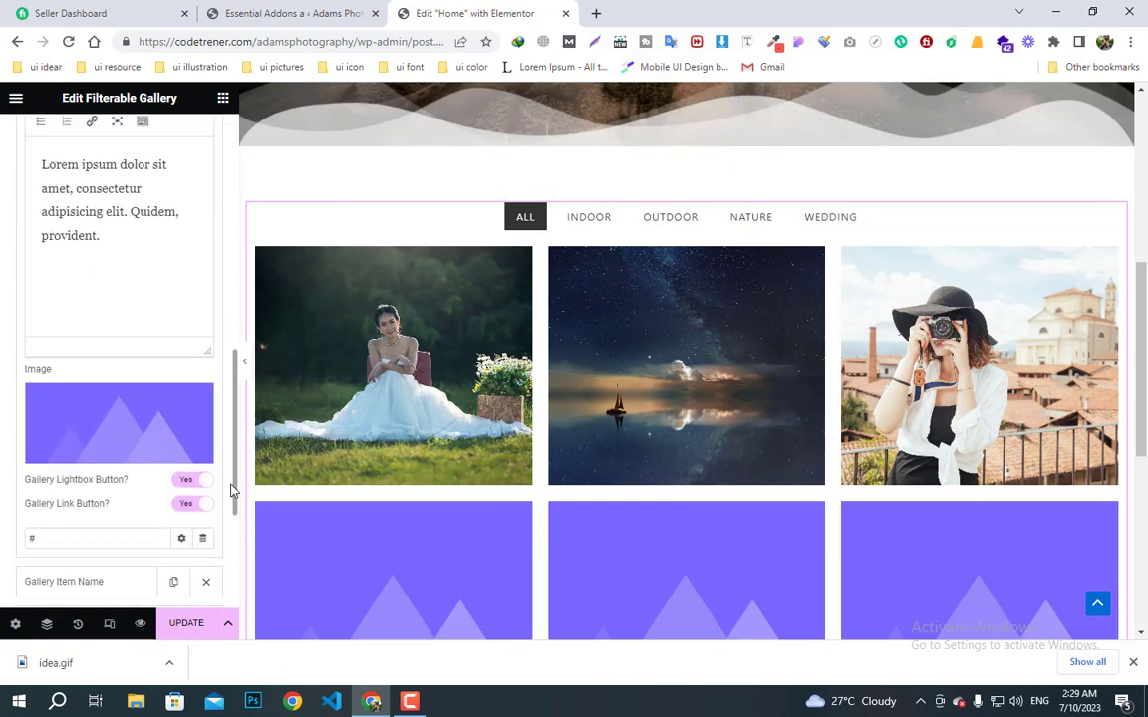
left_click(104, 448)
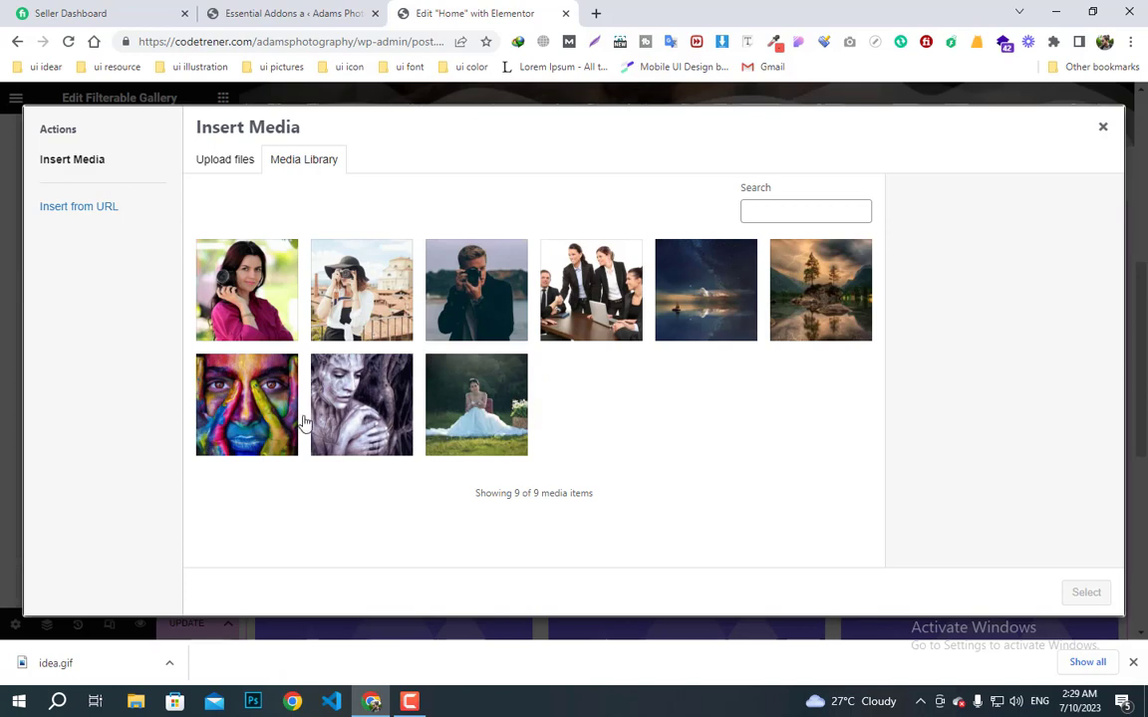
left_click(284, 379)
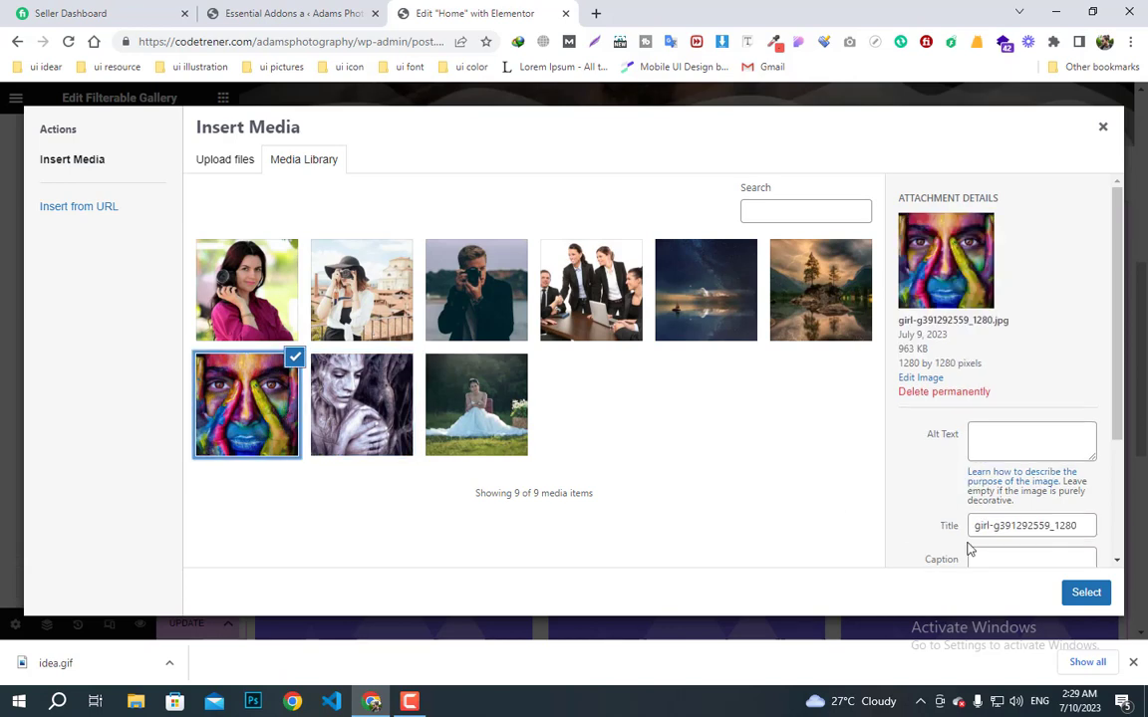
left_click(1087, 592)
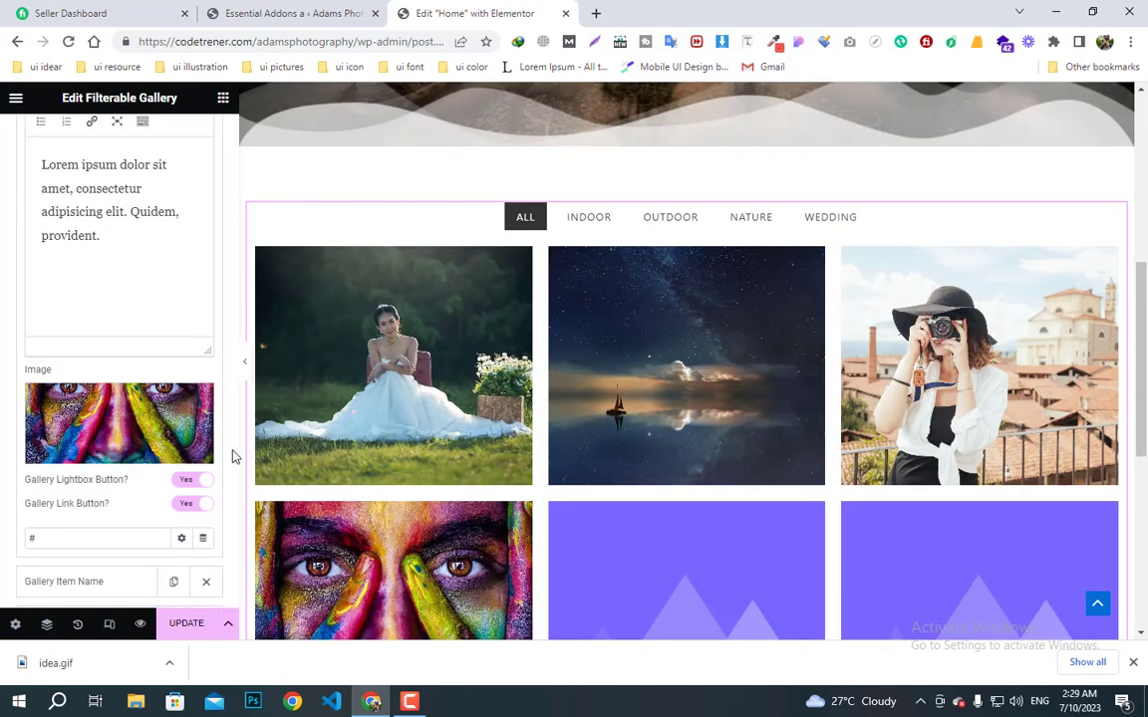
scroll(210, 404, "down", 3)
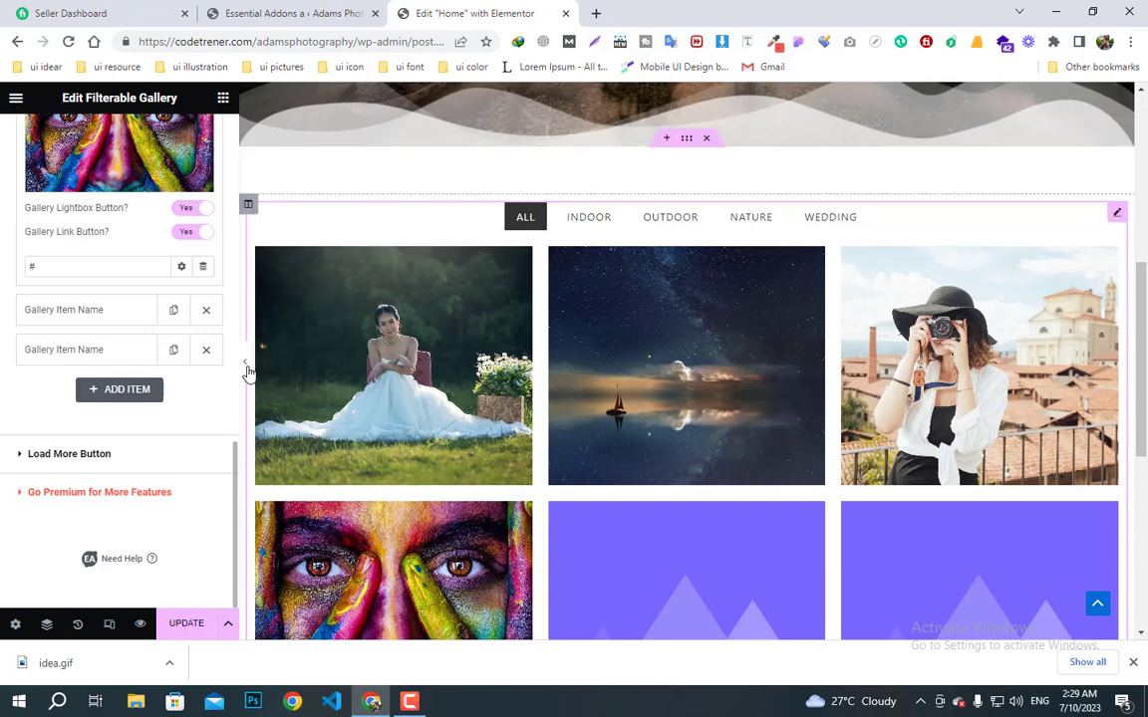
scroll(220, 397, "up", 6)
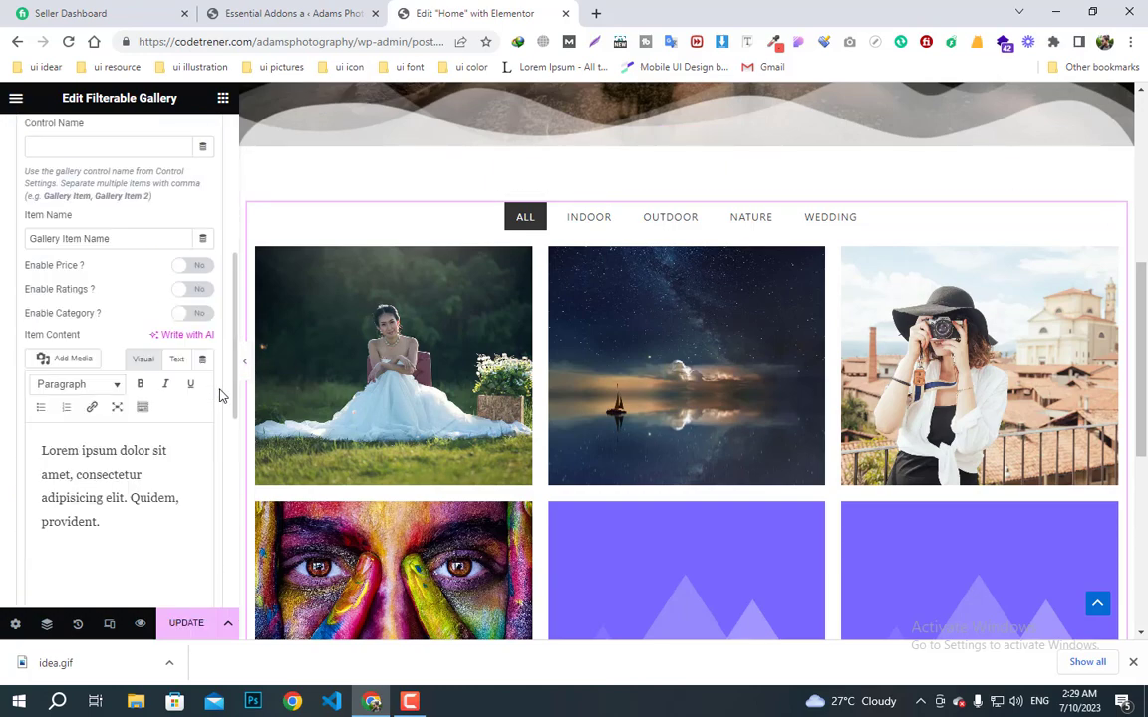
scroll(221, 396, "up", 3)
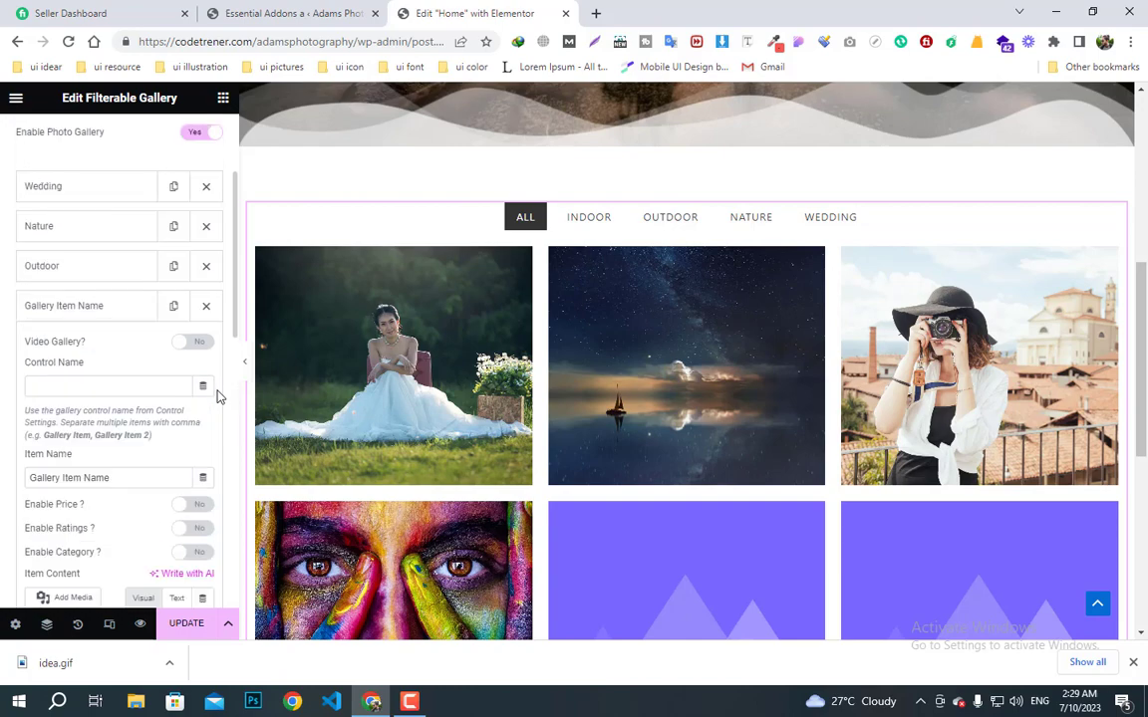
- Set the fourth item's Item Name and Control Name to Indoor, then collapse it
triple_click(94, 477)
type("I")
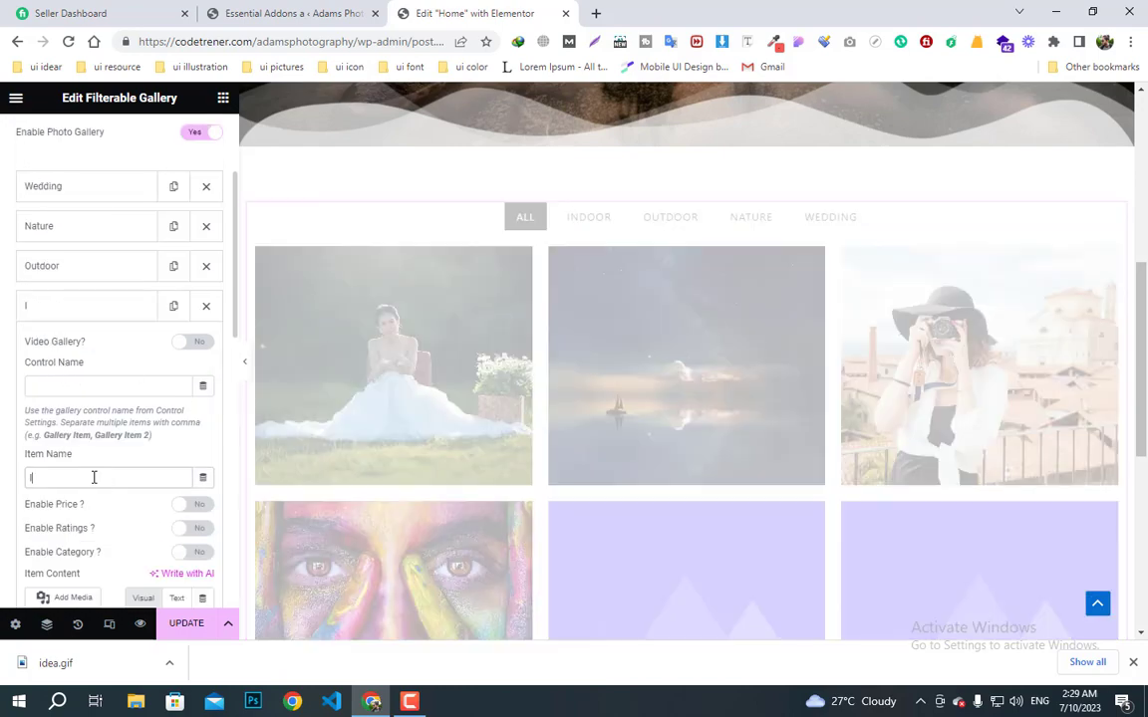
type("ndoor")
left_click(69, 389)
type("Indoor")
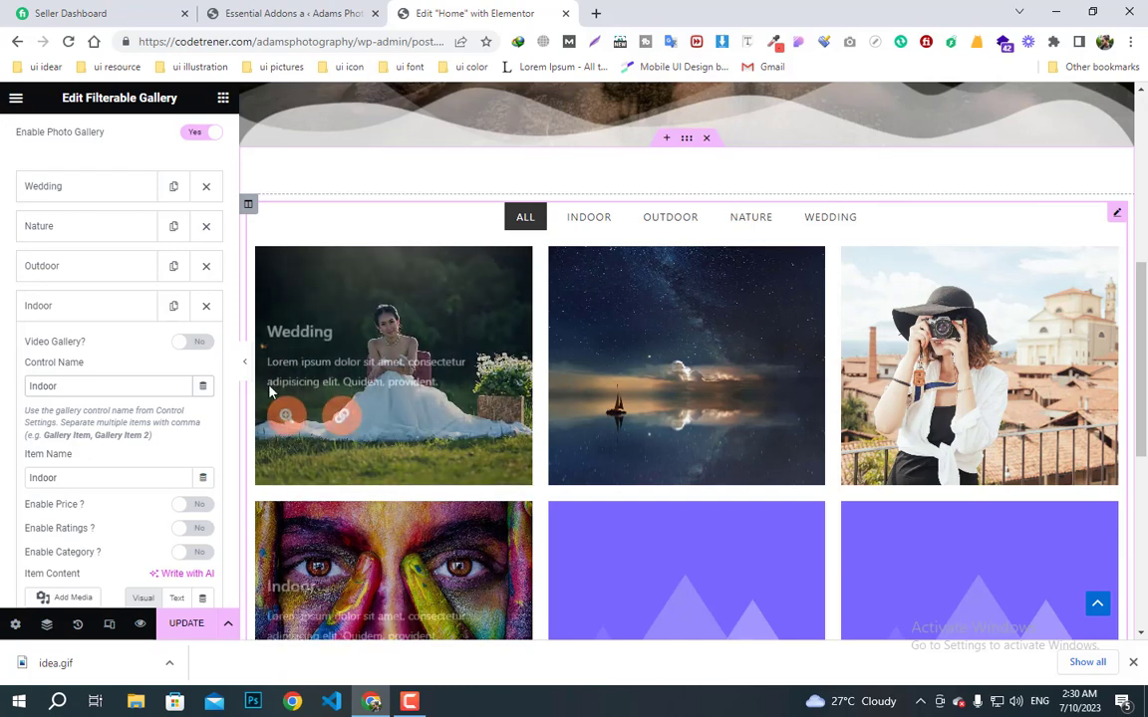
scroll(271, 391, "down", 1)
scroll(75, 390, "down", 1)
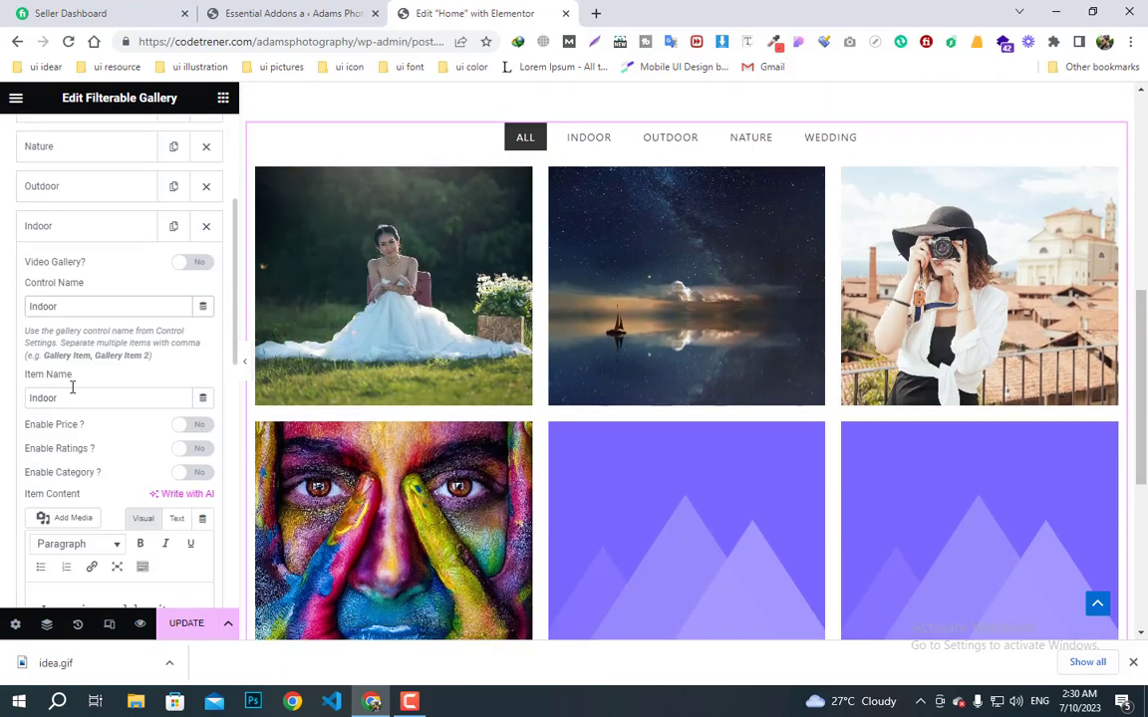
scroll(345, 426, "down", 2)
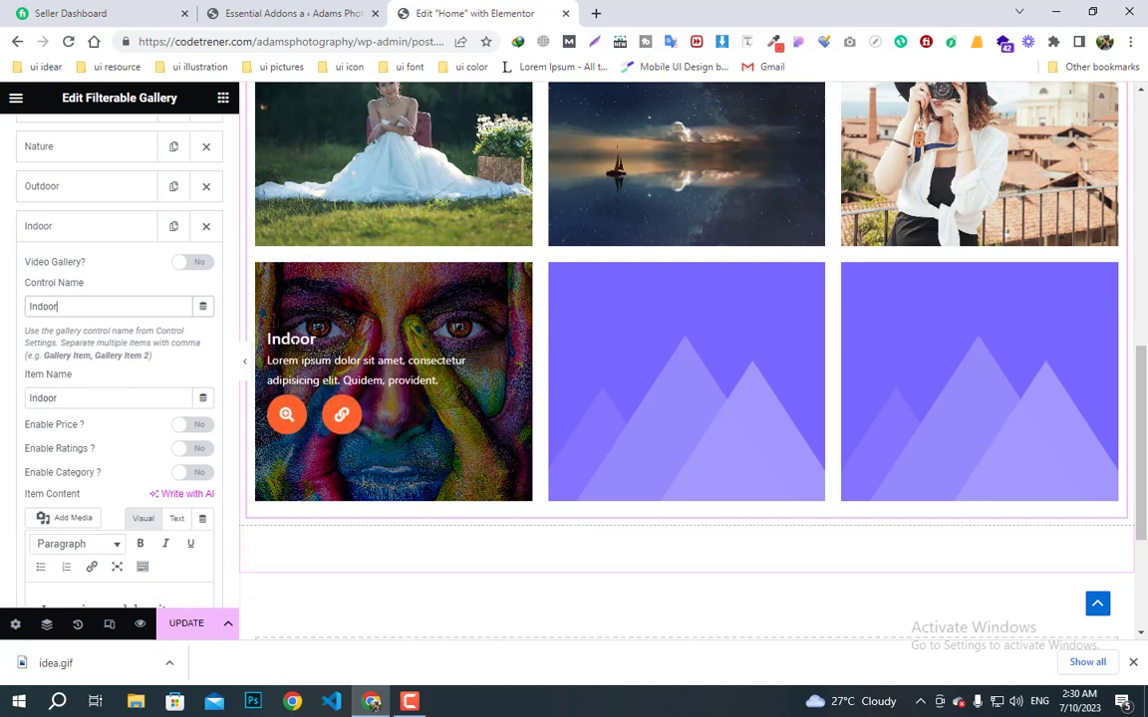
scroll(120, 403, "up", 1)
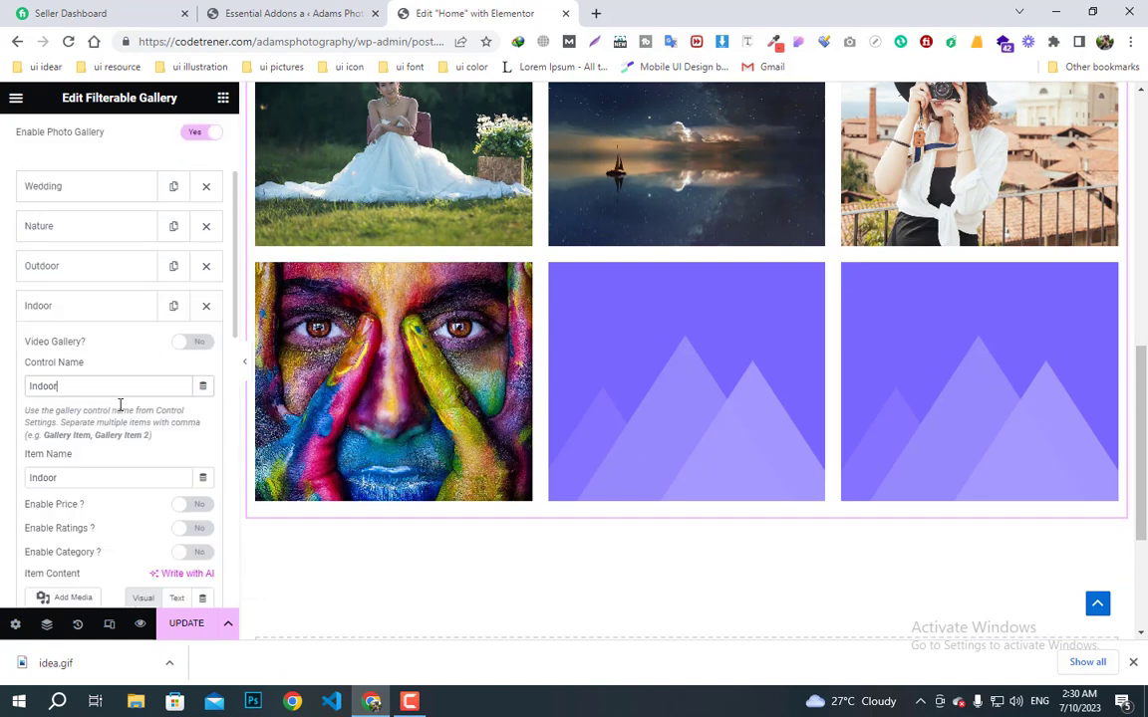
left_click(71, 311)
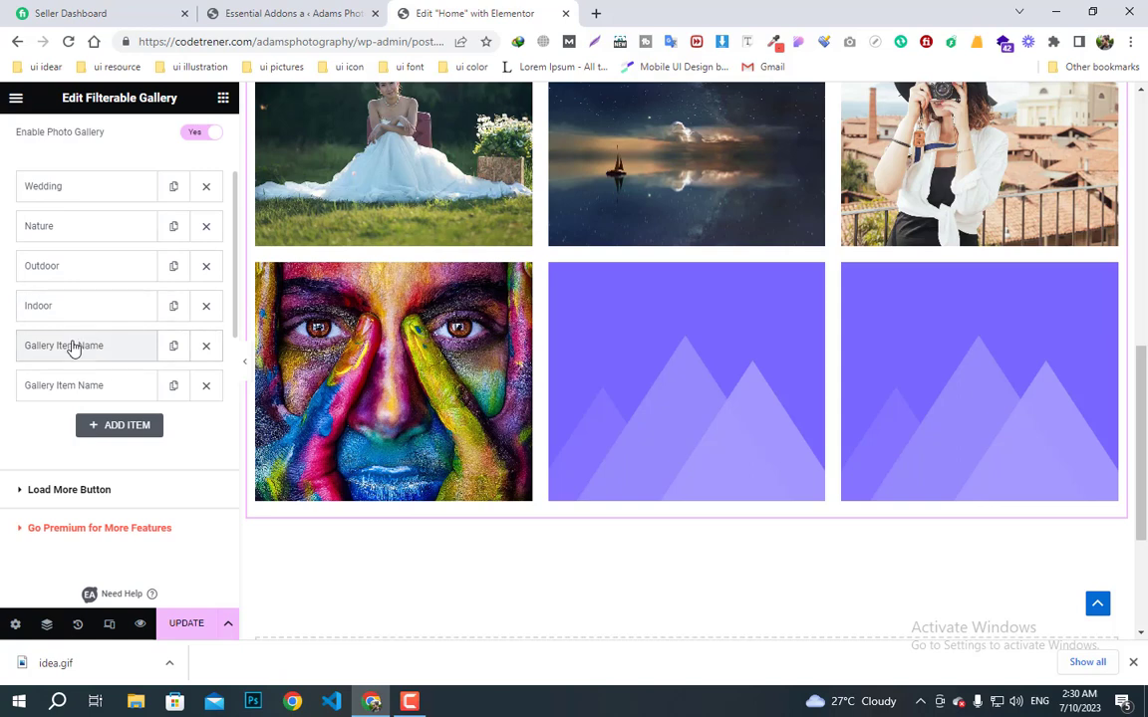
- Set the fifth gallery item's image to the grey sculpted-woman portrait from the Media Library
left_click(72, 346)
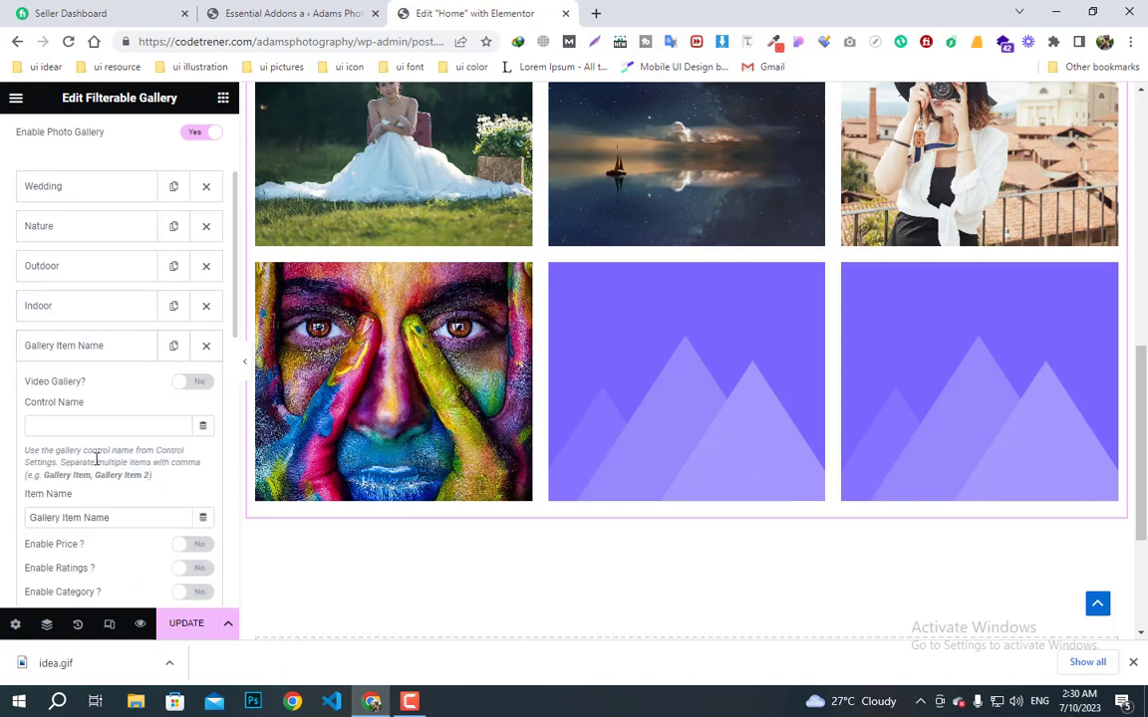
scroll(97, 460, "down", 3)
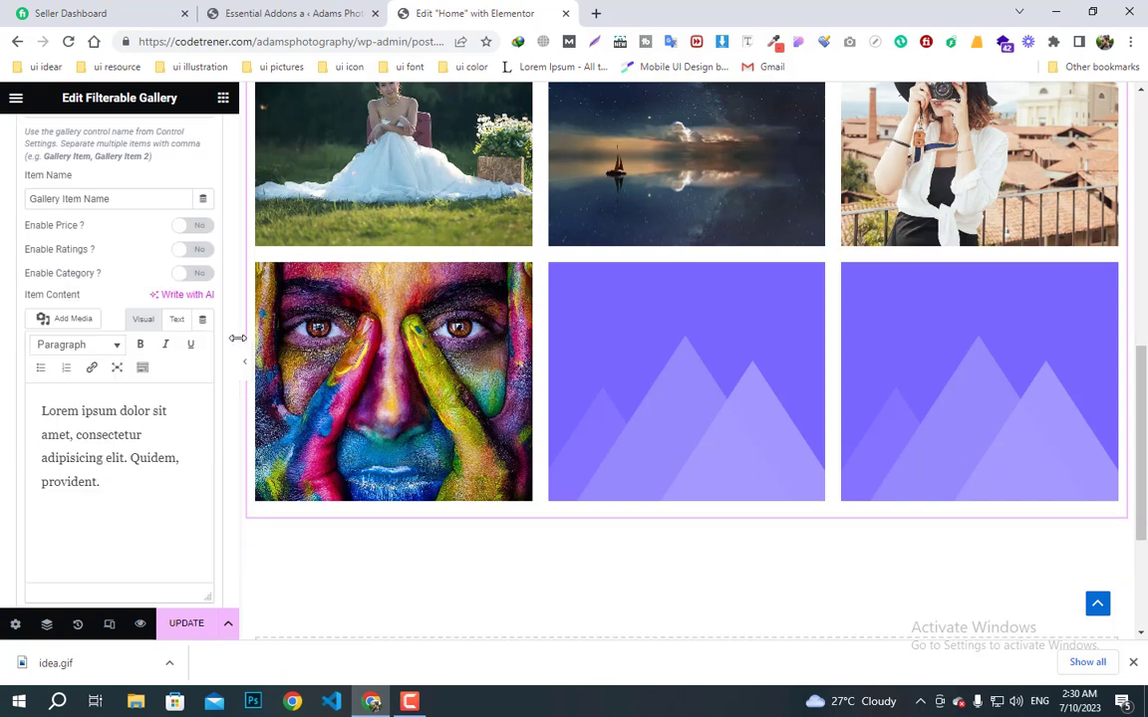
left_click_drag(234, 354, 226, 447)
scroll(149, 319, "down", 2)
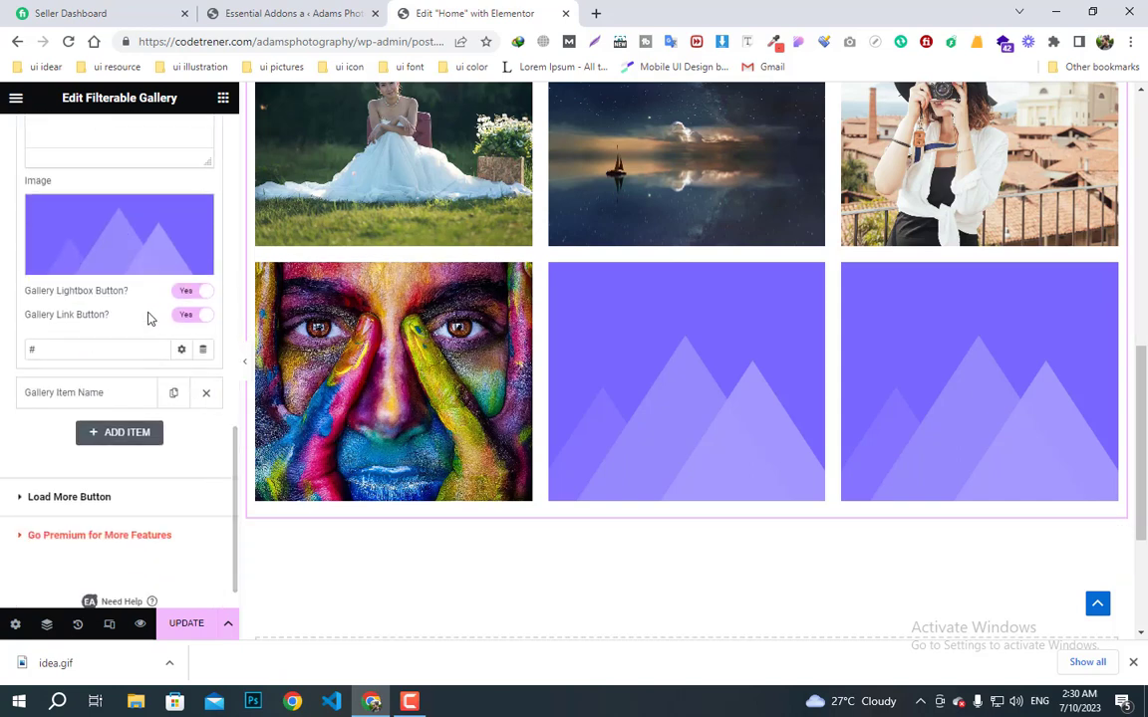
left_click(115, 266)
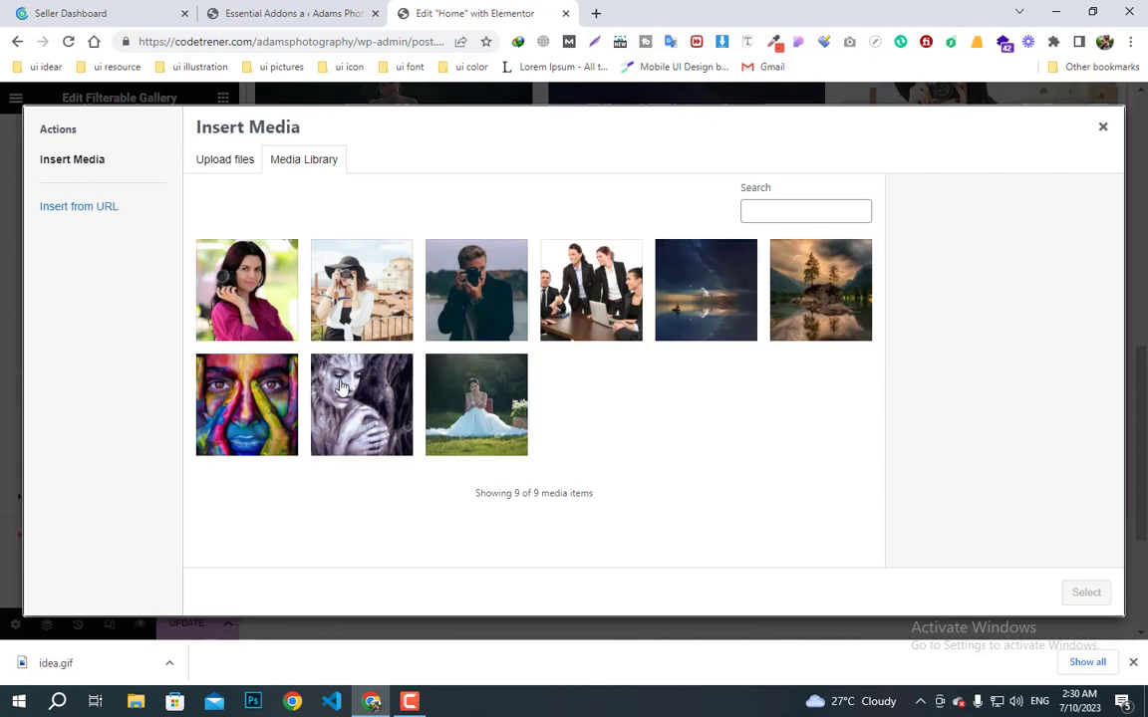
left_click(317, 361)
left_click(1084, 592)
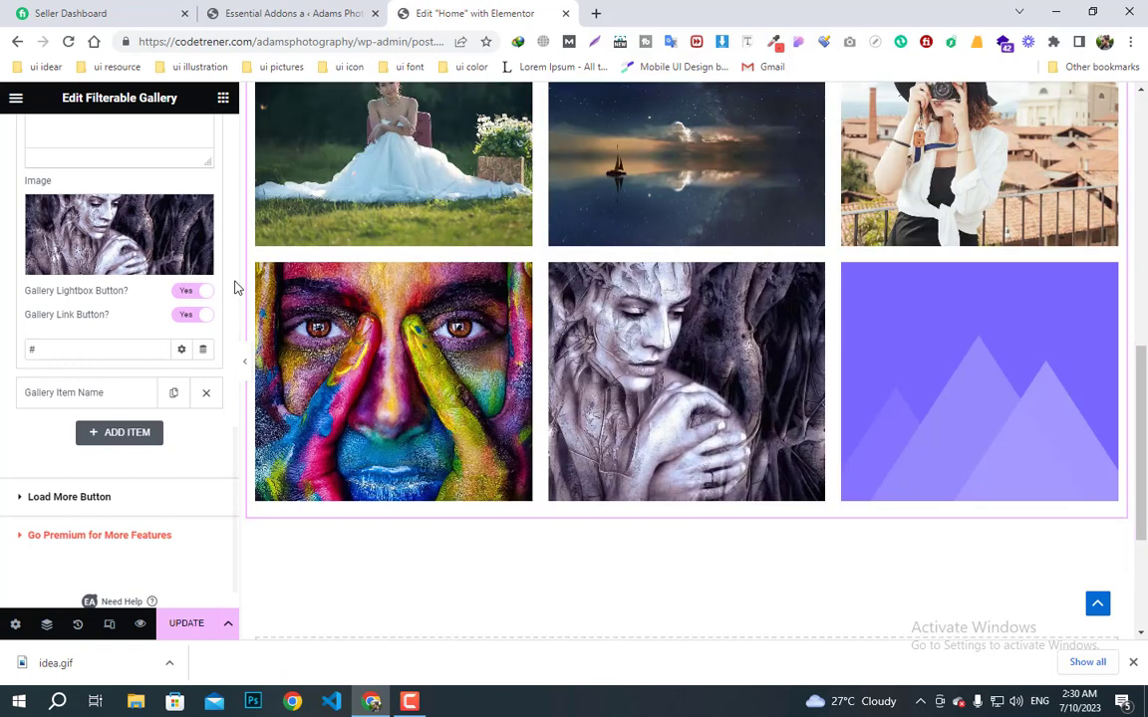
- Enter Wedding as the item's Control Name and Art as its Item Name, then collapse it
scroll(150, 299, "up", 3)
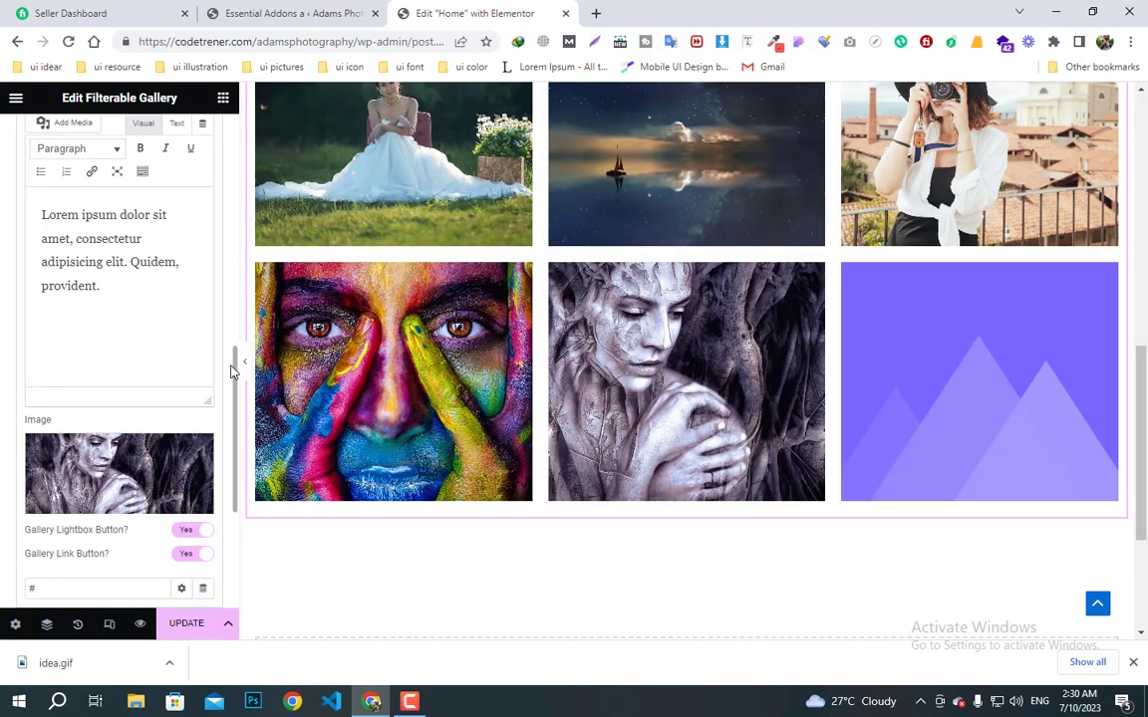
left_click_drag(235, 373, 223, 230)
left_click(48, 333)
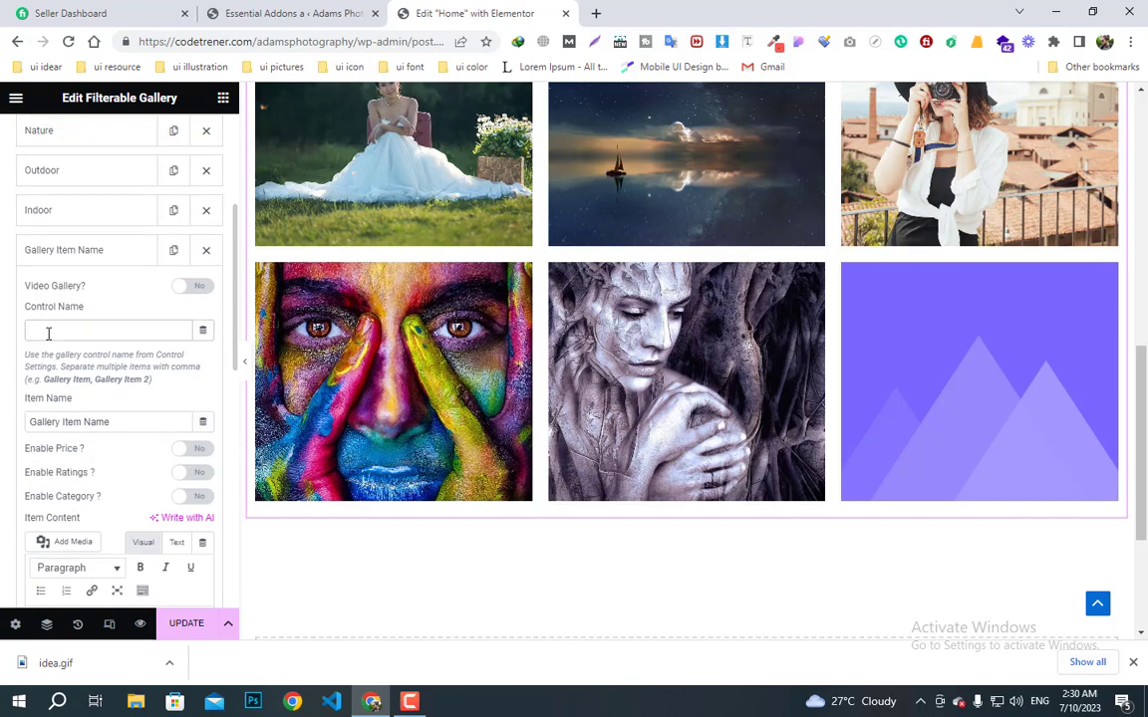
type("Wedd")
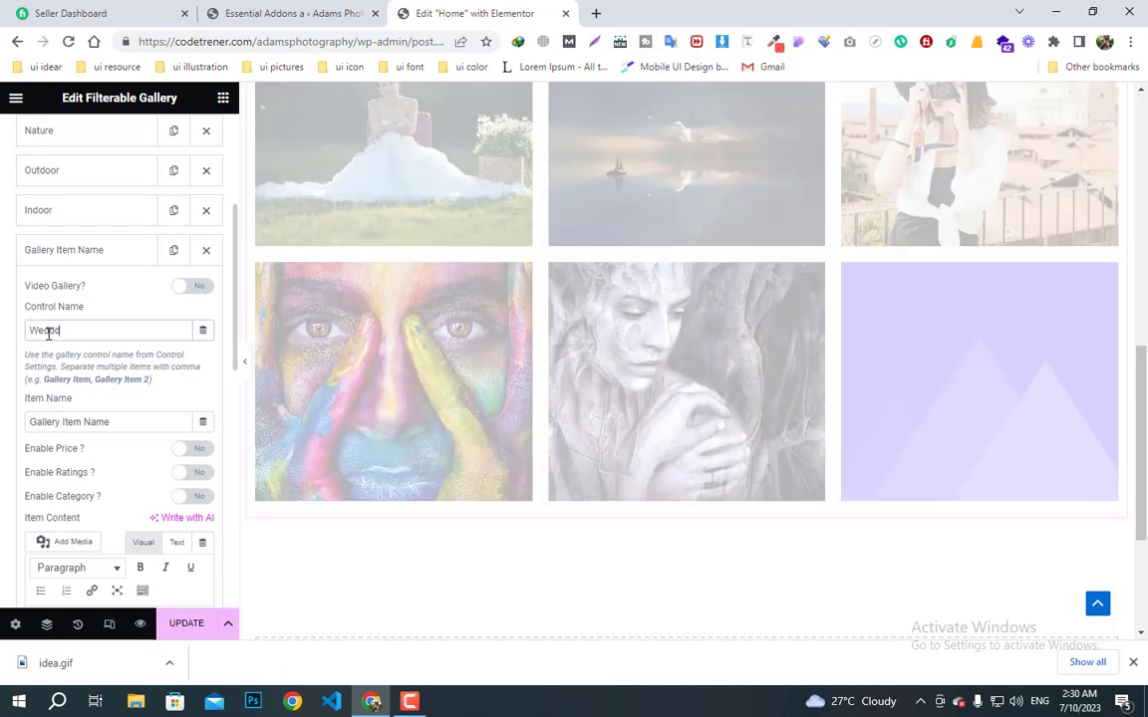
type("ing")
left_click_drag(113, 424, 5, 429)
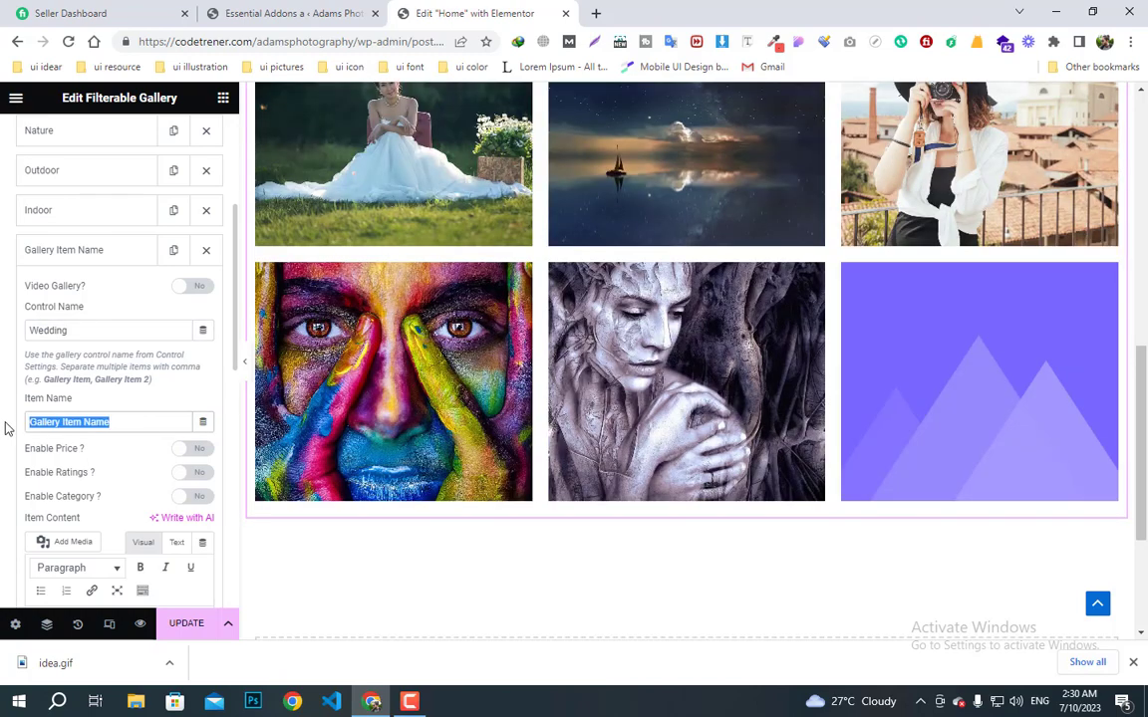
type("Art")
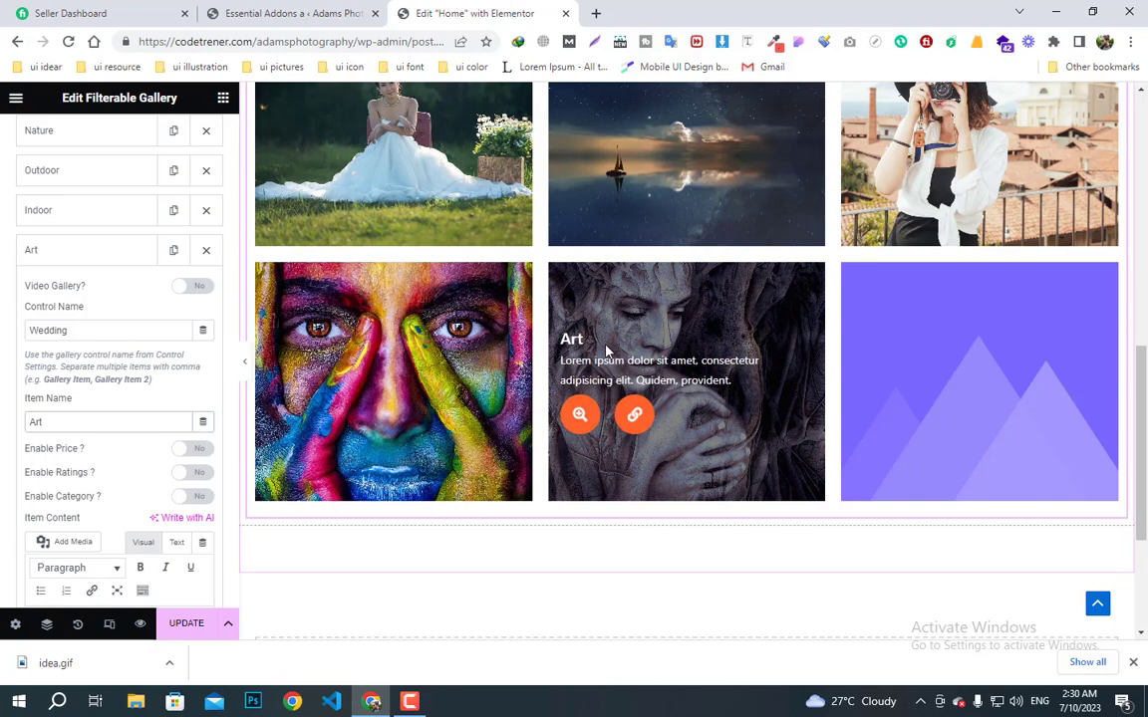
left_click(70, 259)
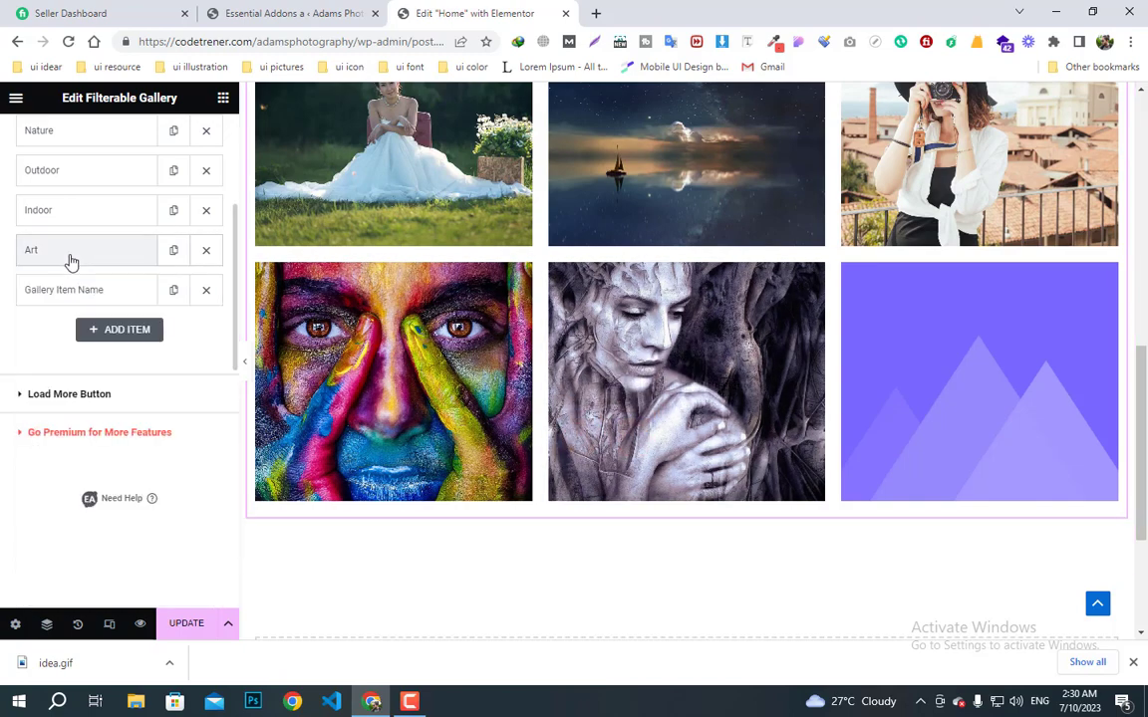
- Give the last placeholder gallery item the woman-holding-a-camera photo
left_click(90, 296)
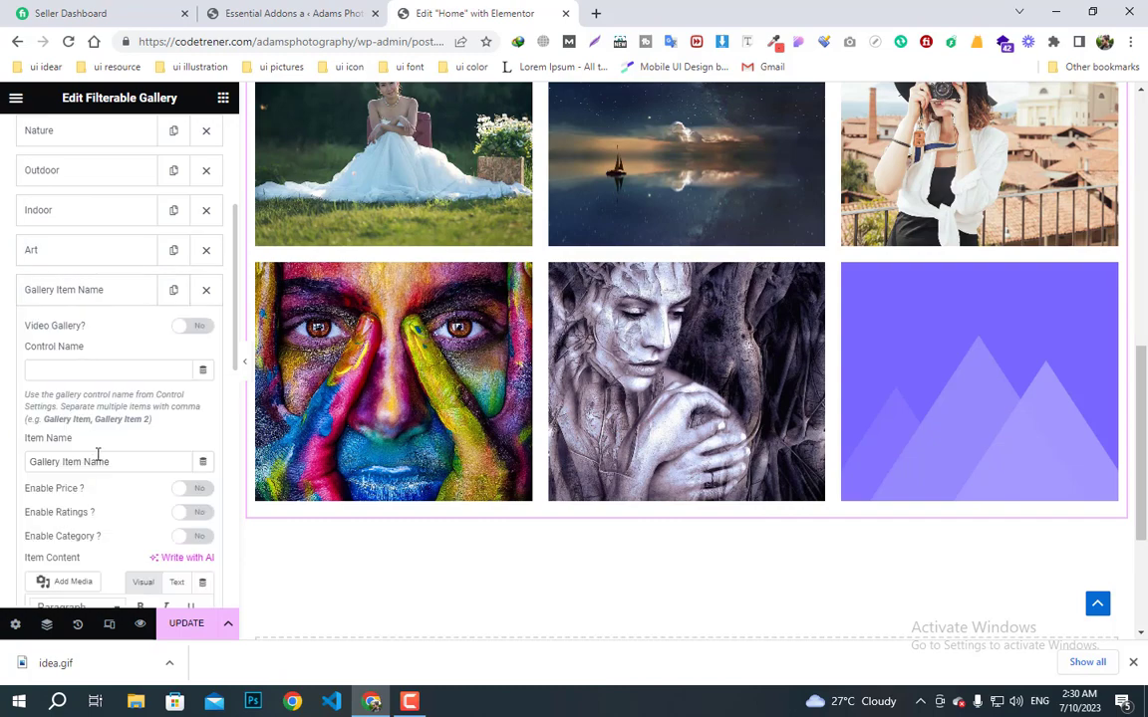
scroll(223, 564, "down", 6)
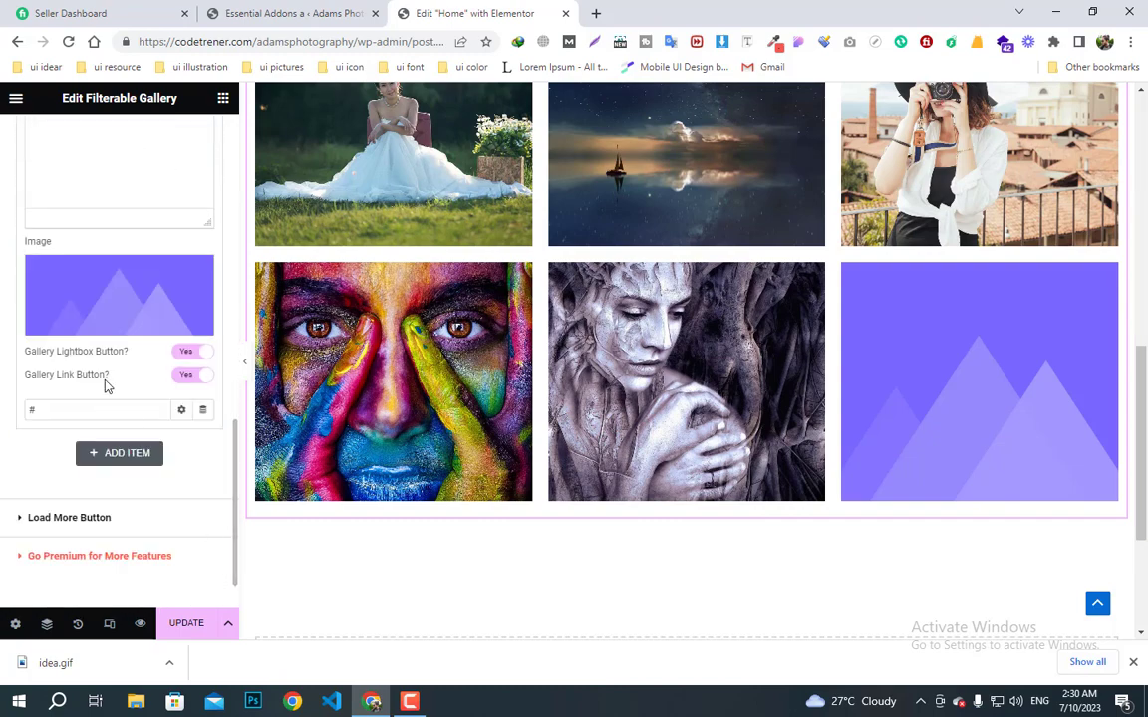
left_click(82, 324)
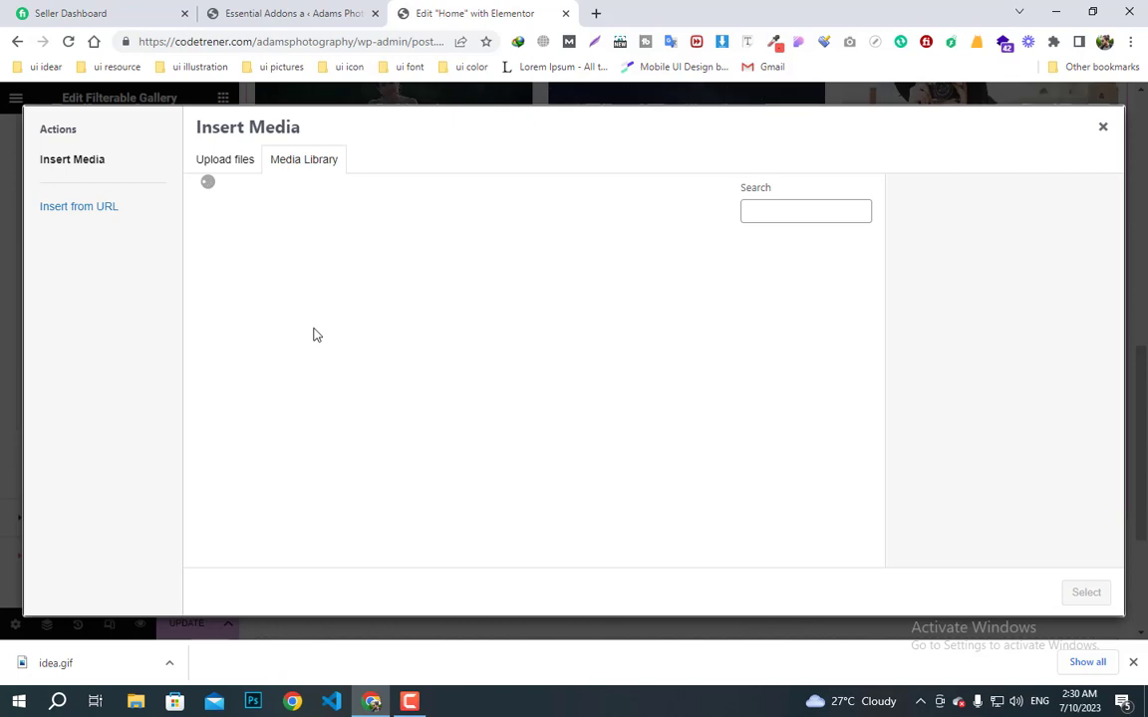
left_click(282, 299)
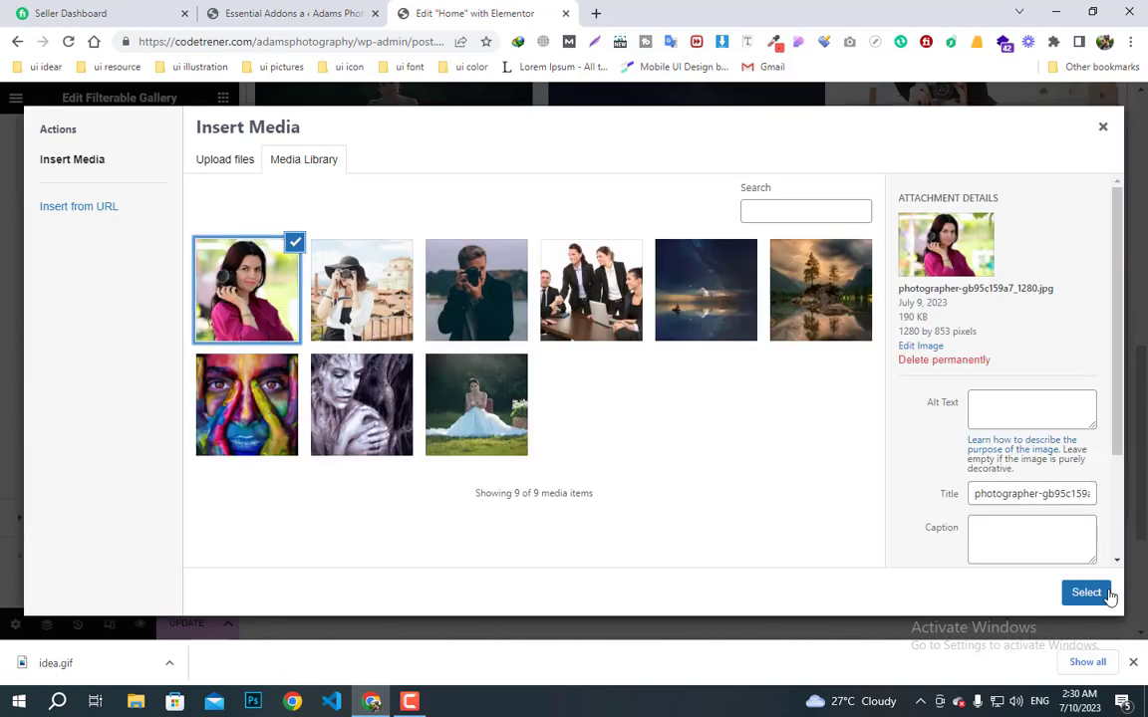
left_click(1086, 592)
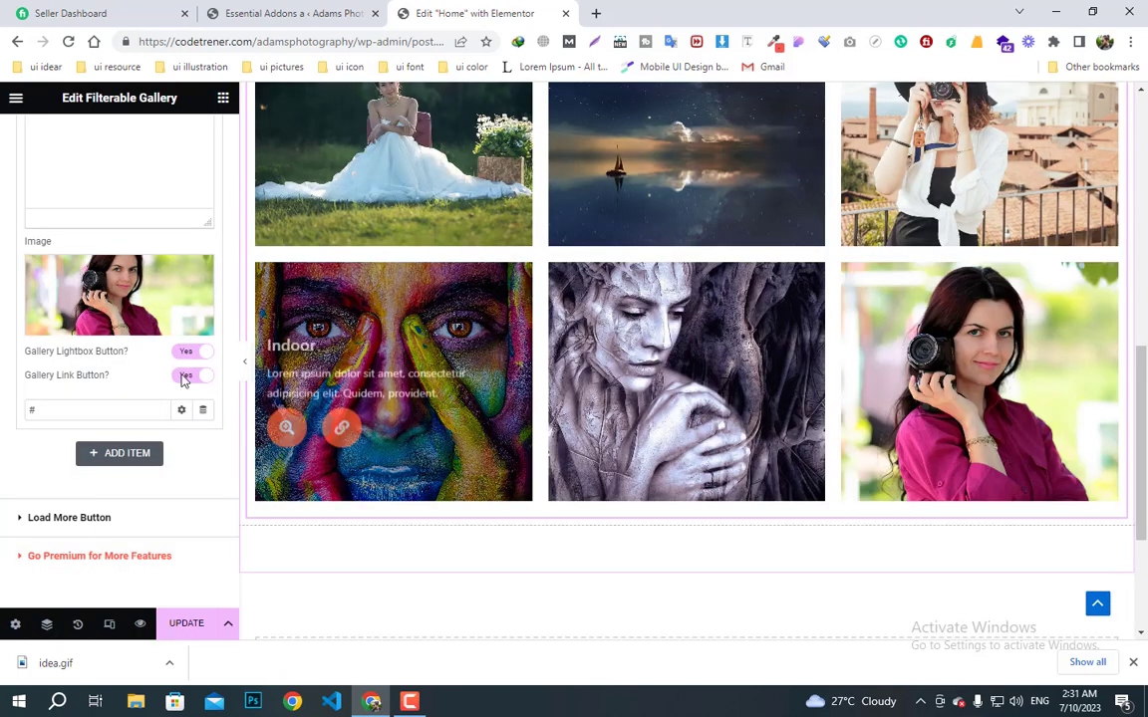
- Name the item 'model artist' and set its Control Name to Wedding
scroll(128, 375, "up", 2)
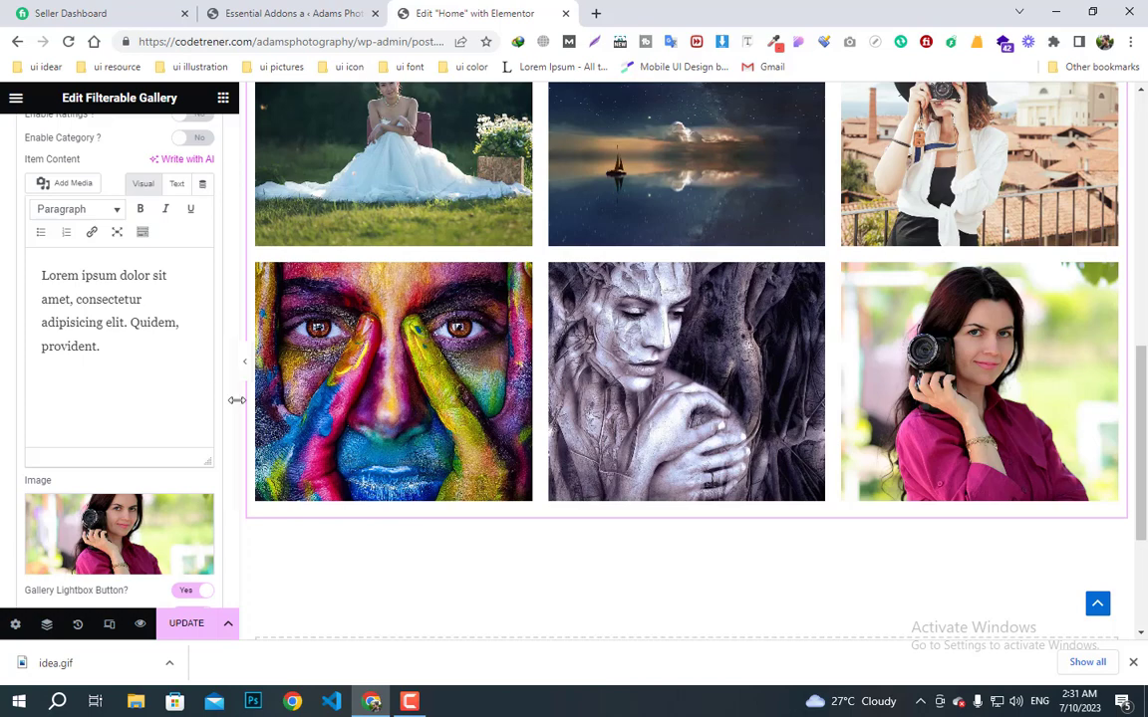
scroll(236, 399, "up", 2)
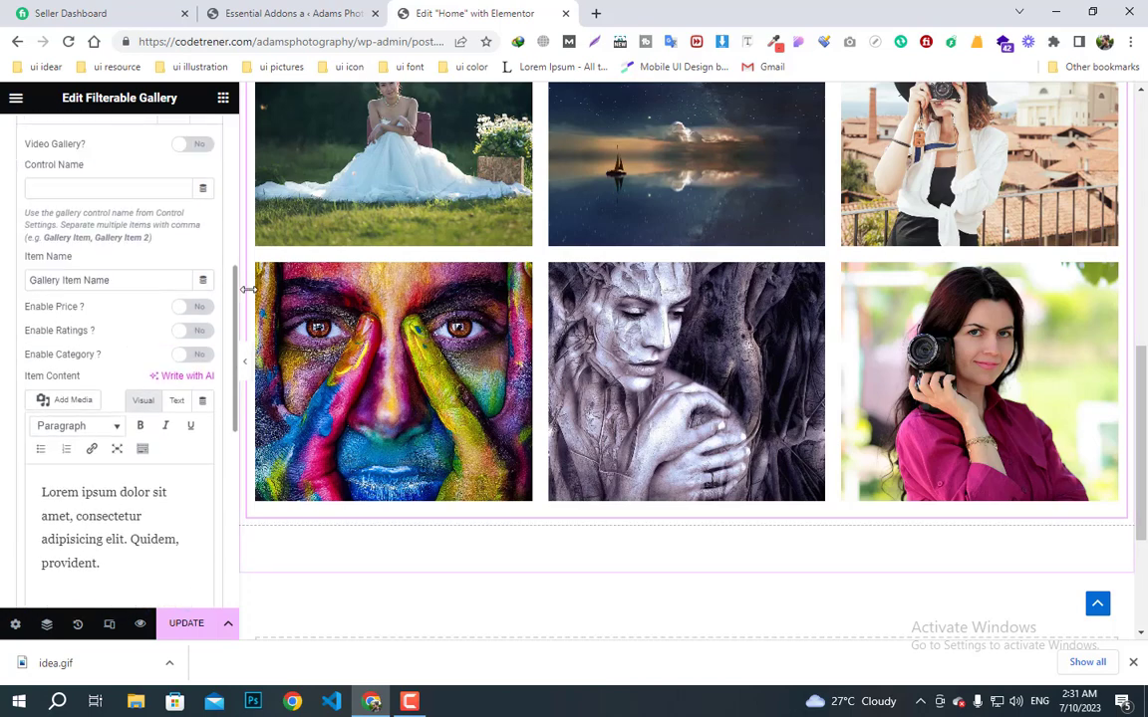
scroll(141, 274, "up", 2)
scroll(103, 323, "down", 2)
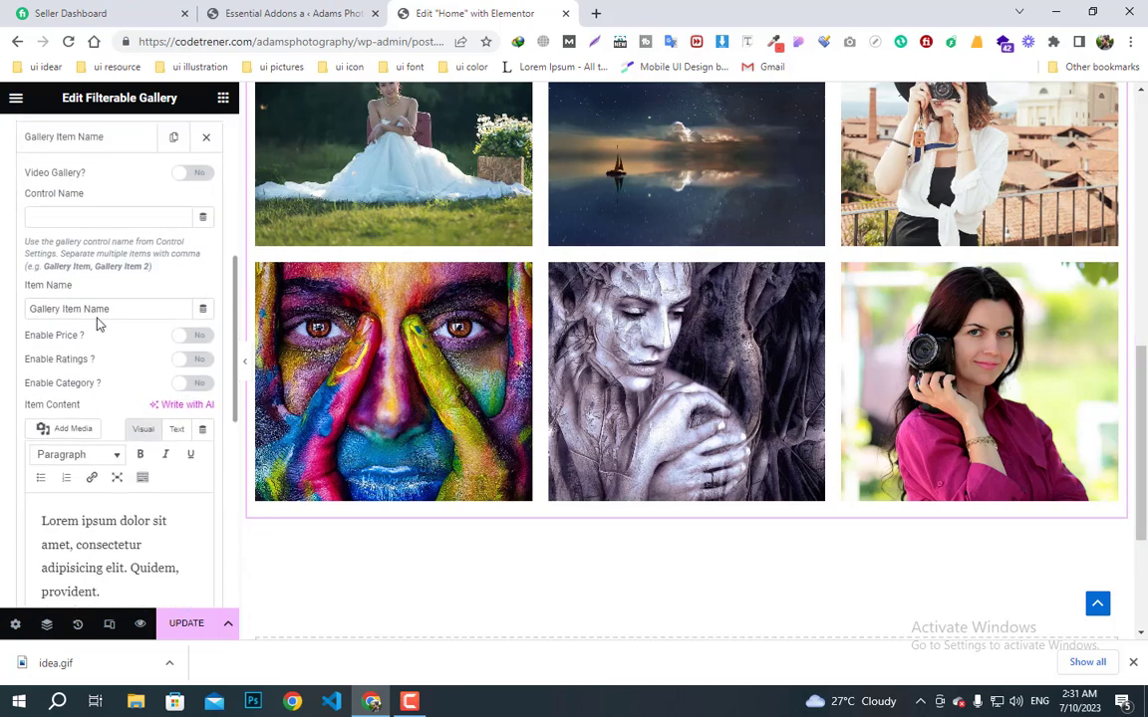
triple_click(97, 315)
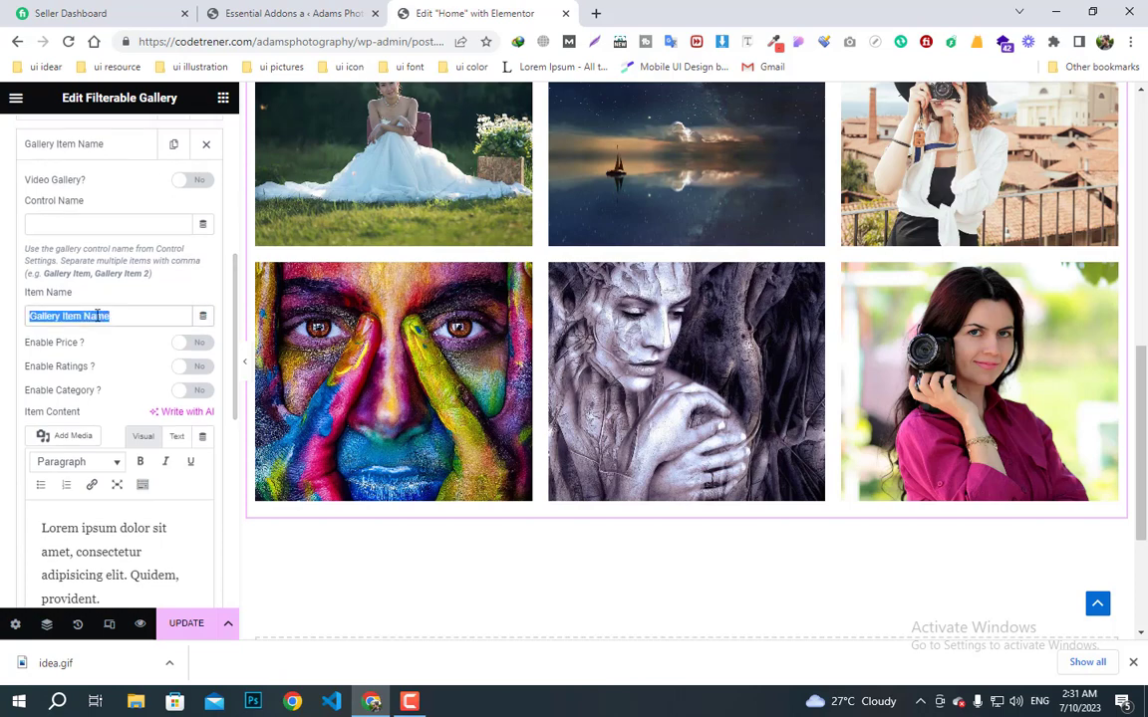
type("model arti")
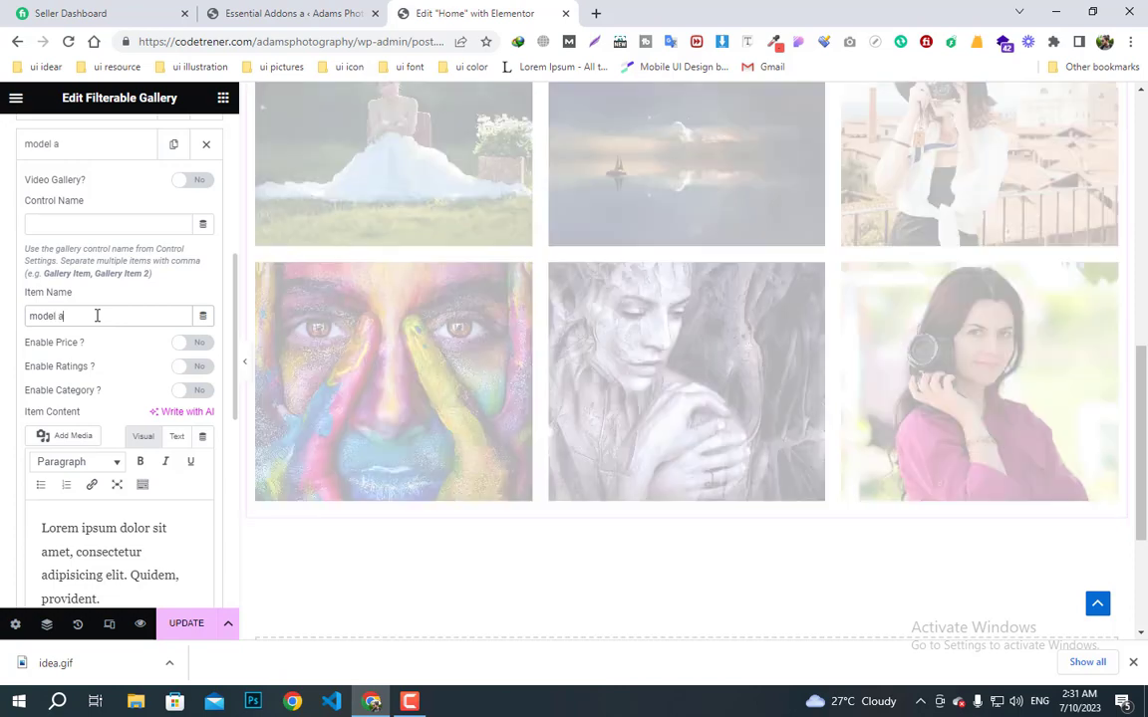
type("st")
left_click(71, 223)
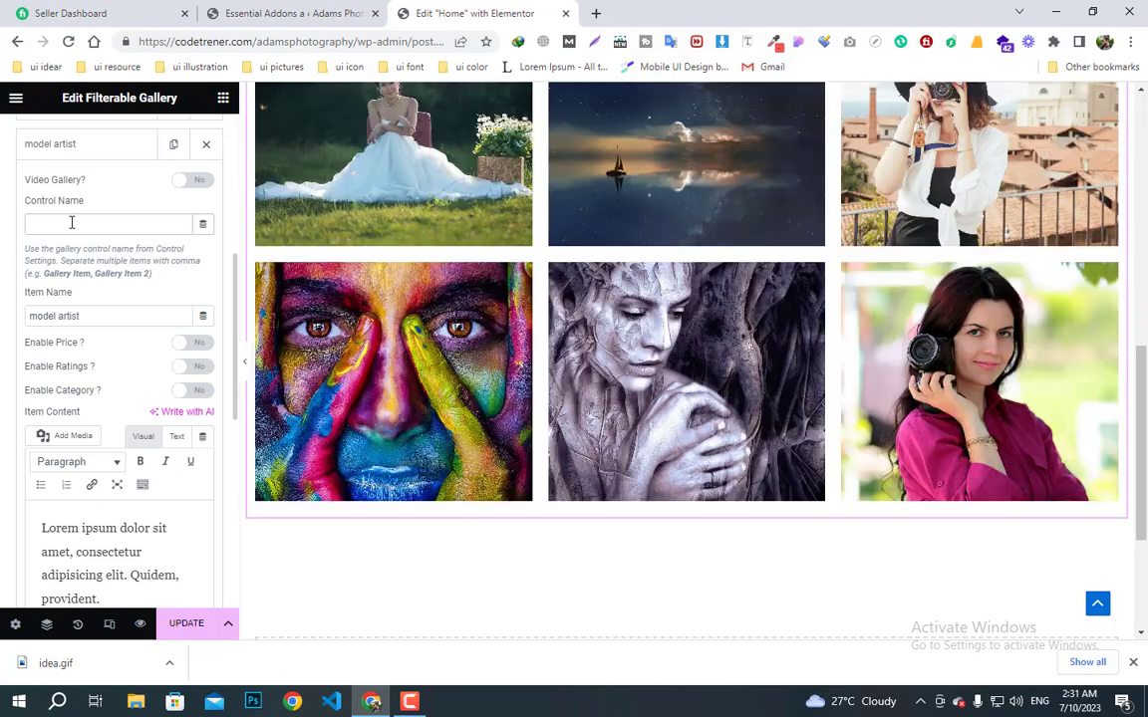
type("Wedding")
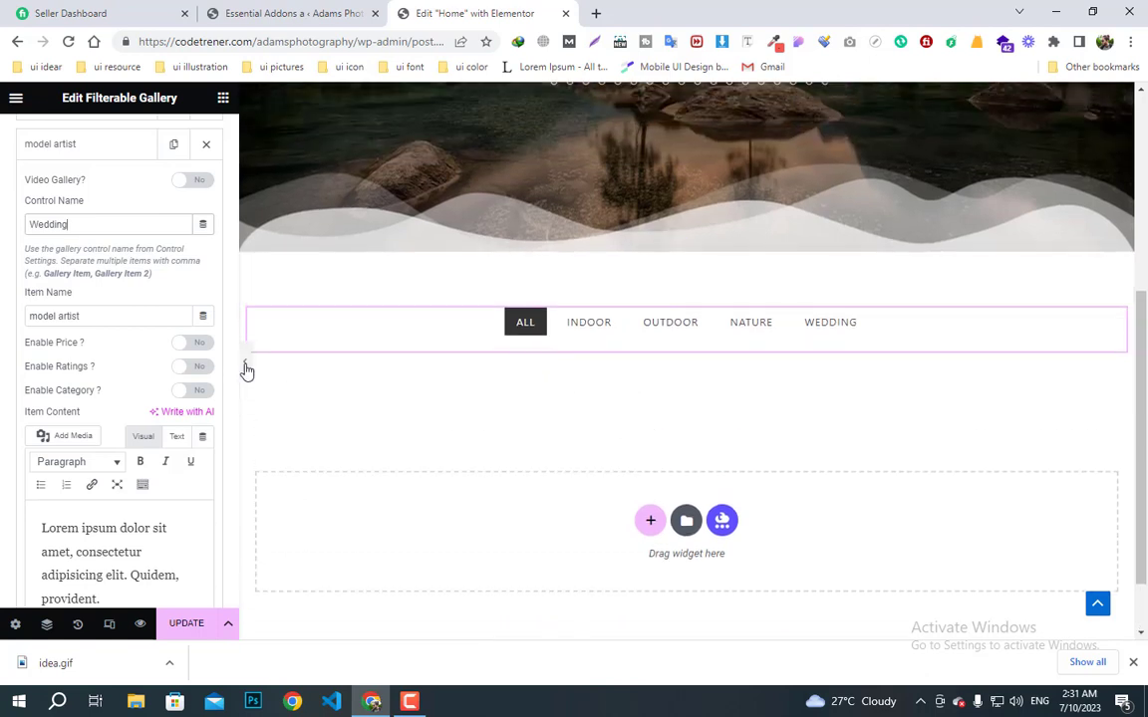
- Collapse the model artist item and the gallery items settings, then update the Home page
scroll(145, 289, "up", 3)
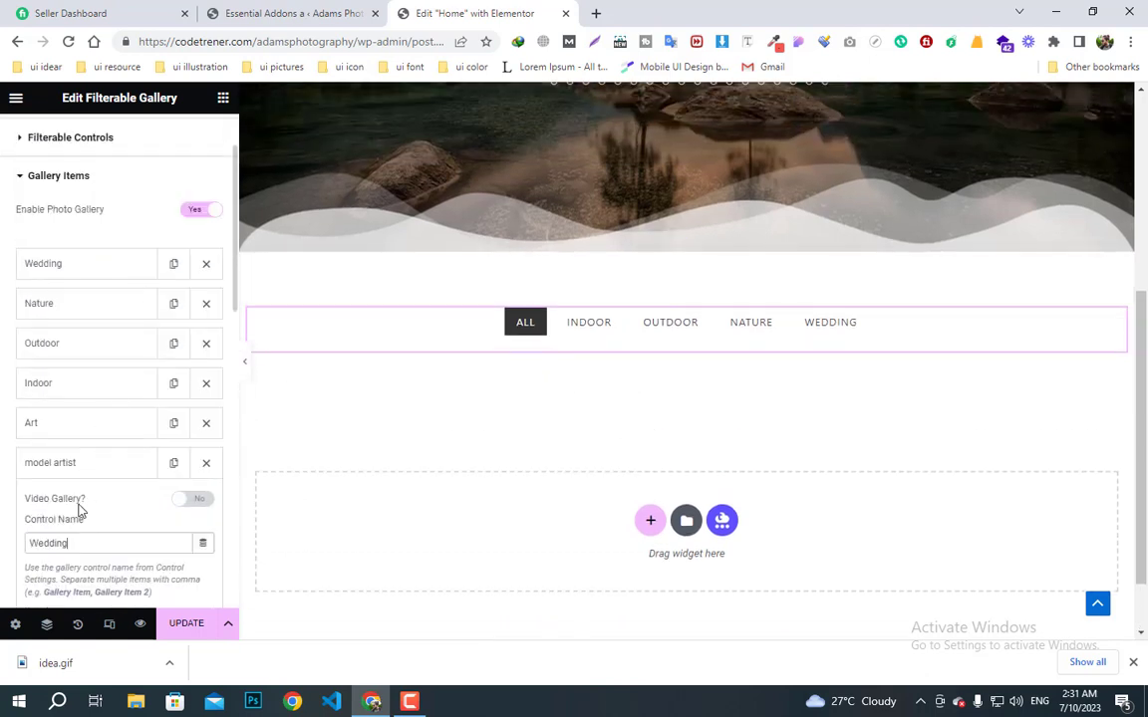
left_click(69, 466)
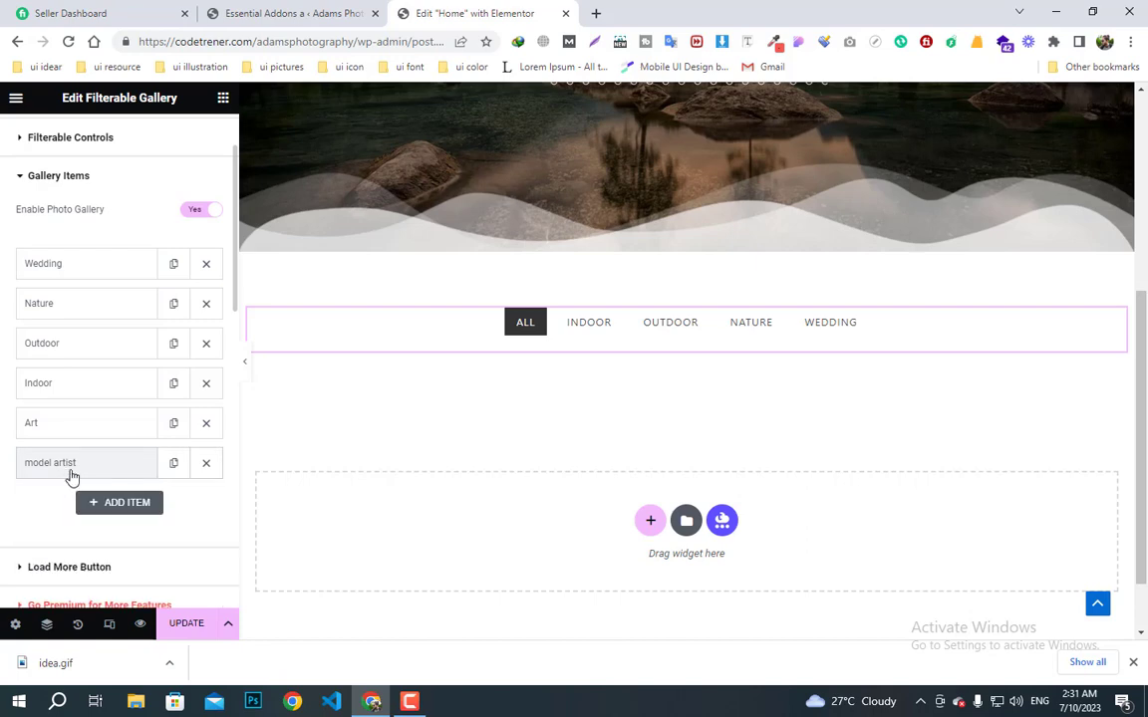
left_click(245, 375)
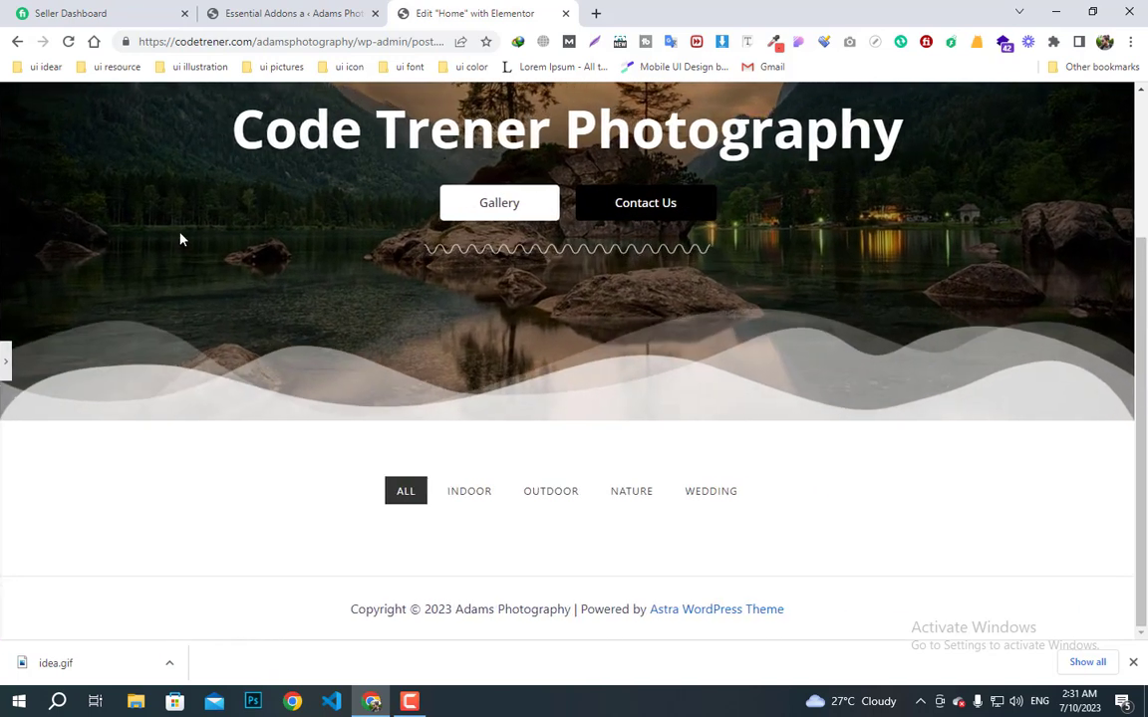
left_click(8, 360)
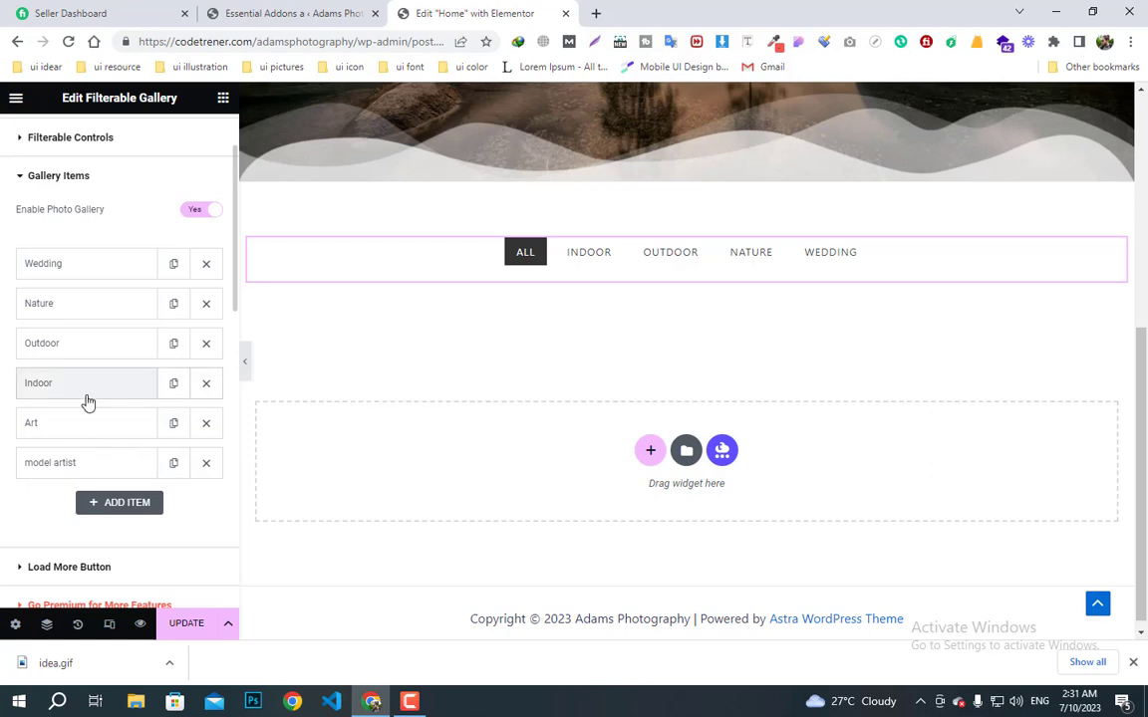
left_click(16, 185)
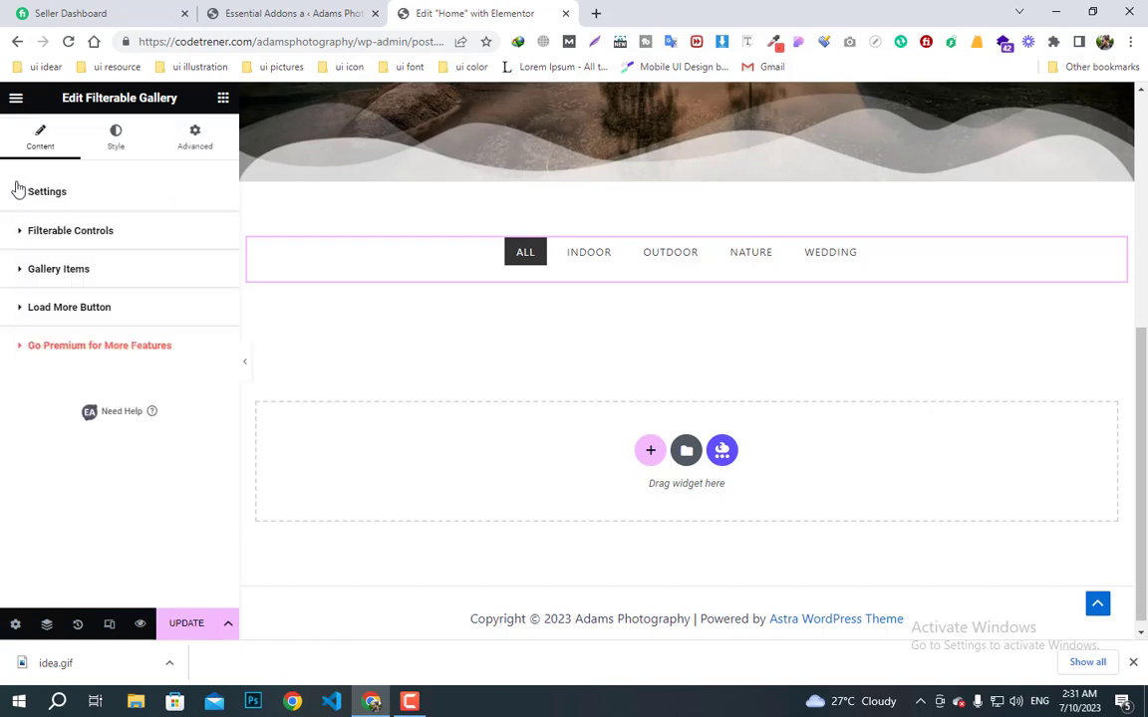
scroll(486, 439, "up", 3)
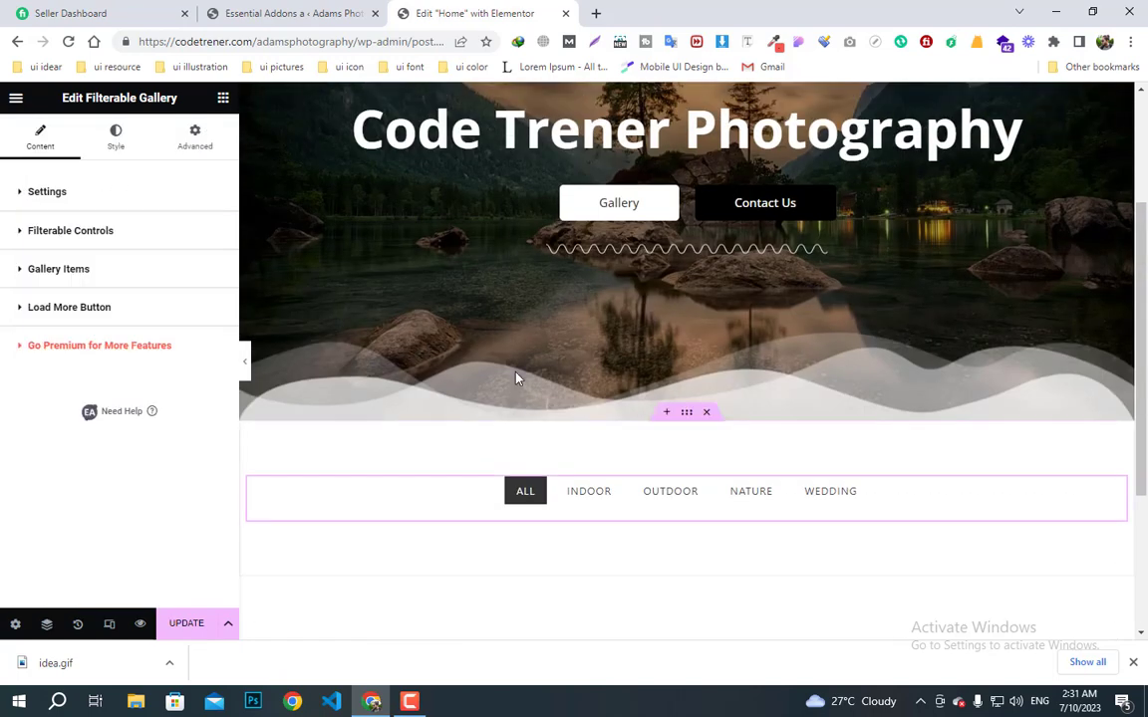
left_click(188, 628)
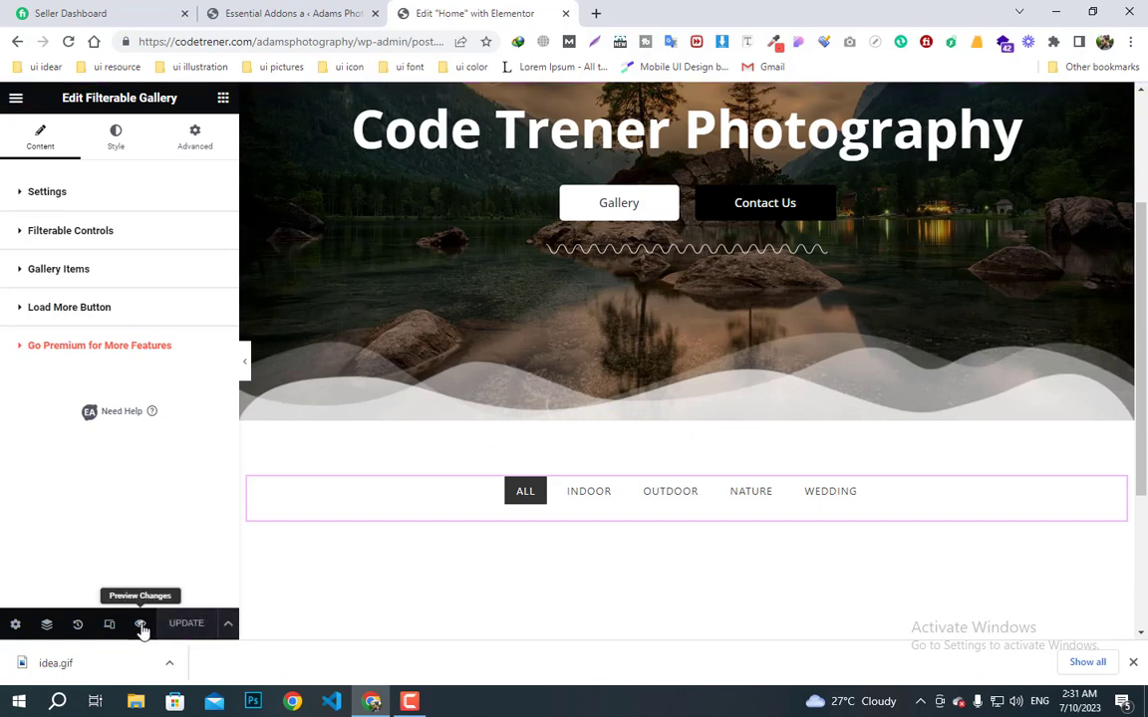
left_click(141, 625)
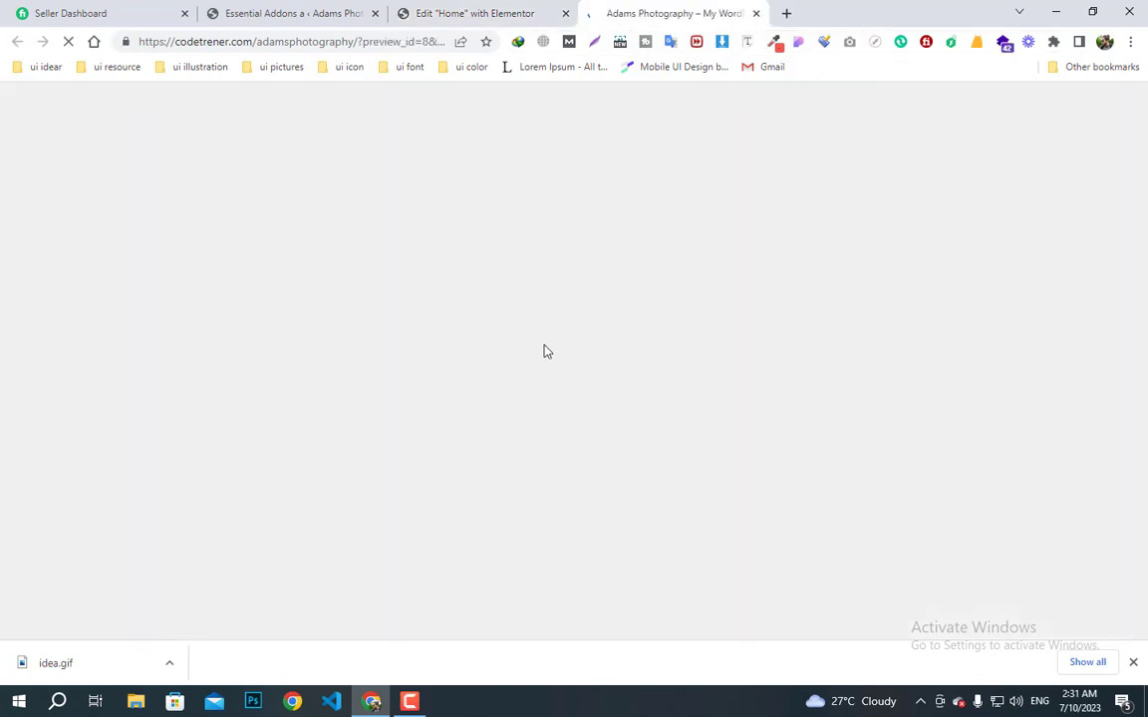
scroll(544, 349, "down", 10)
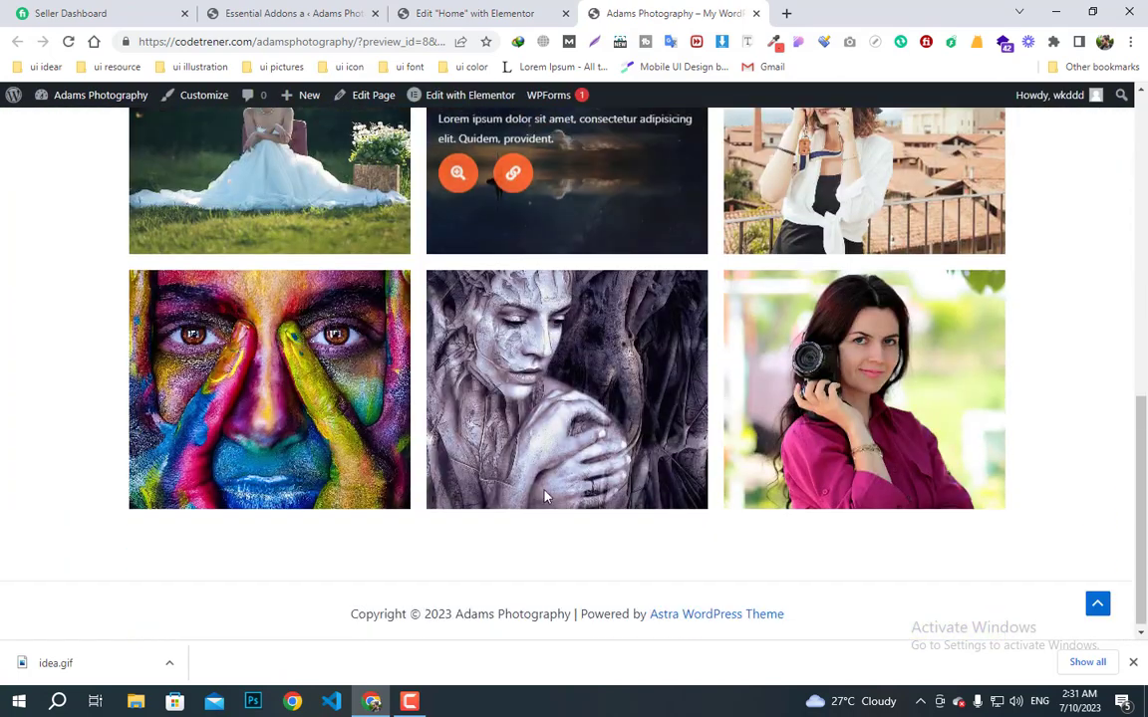
scroll(619, 439, "up", 3)
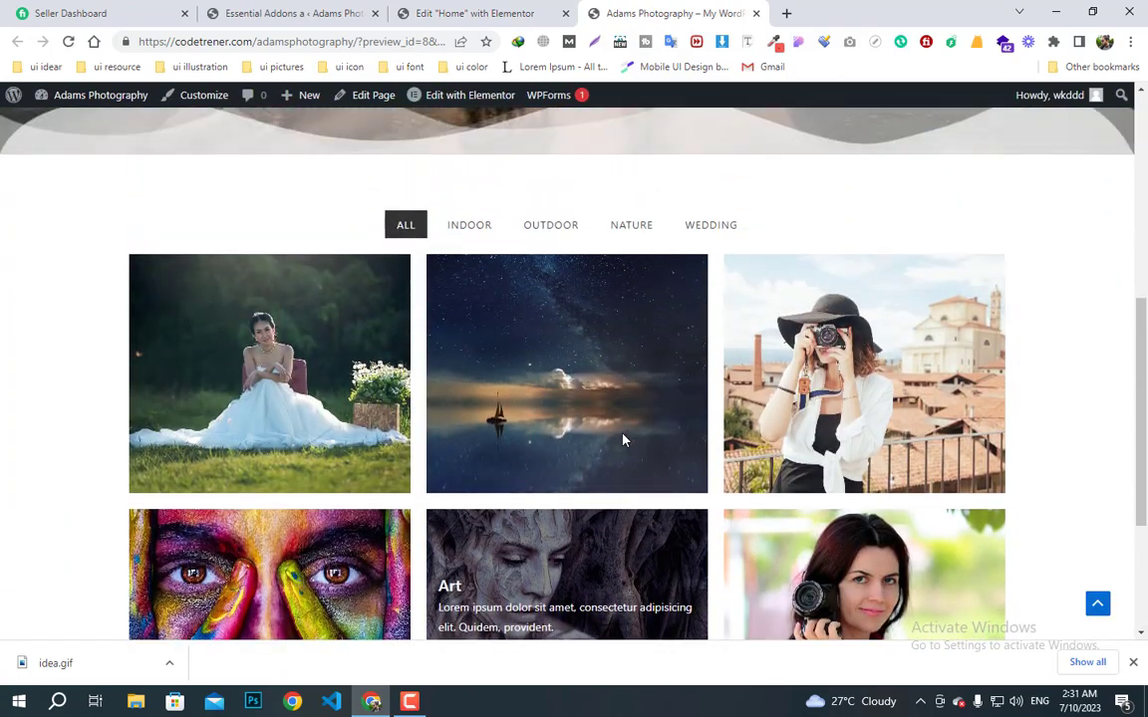
left_click(473, 228)
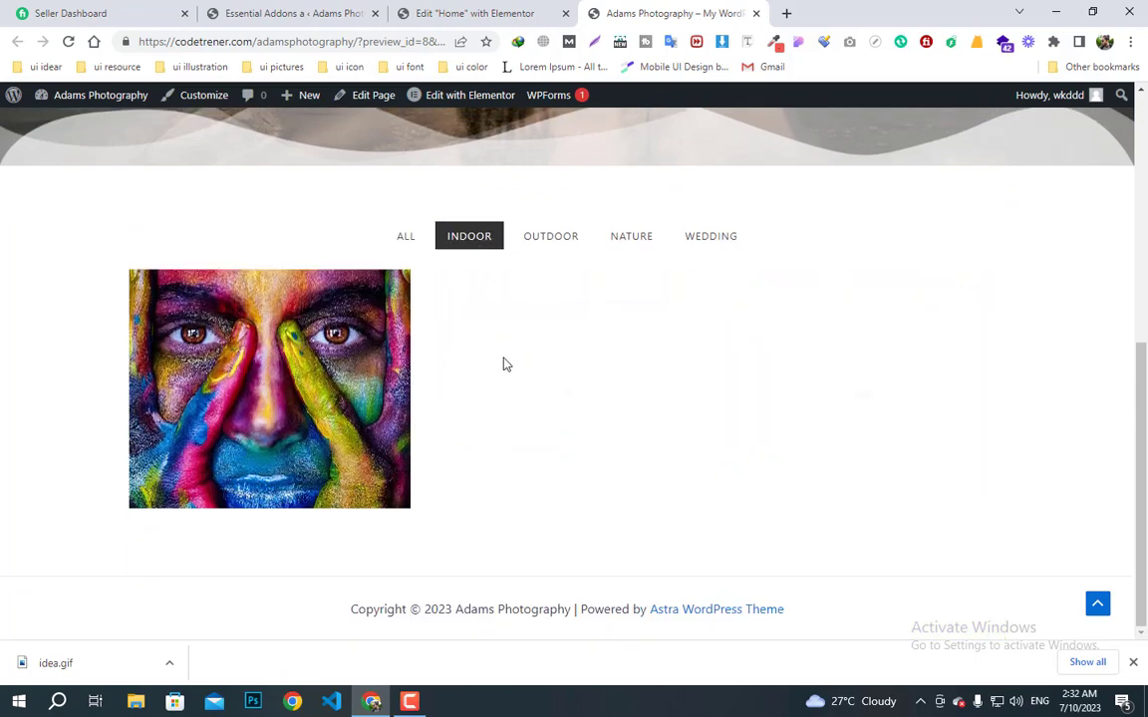
left_click(548, 239)
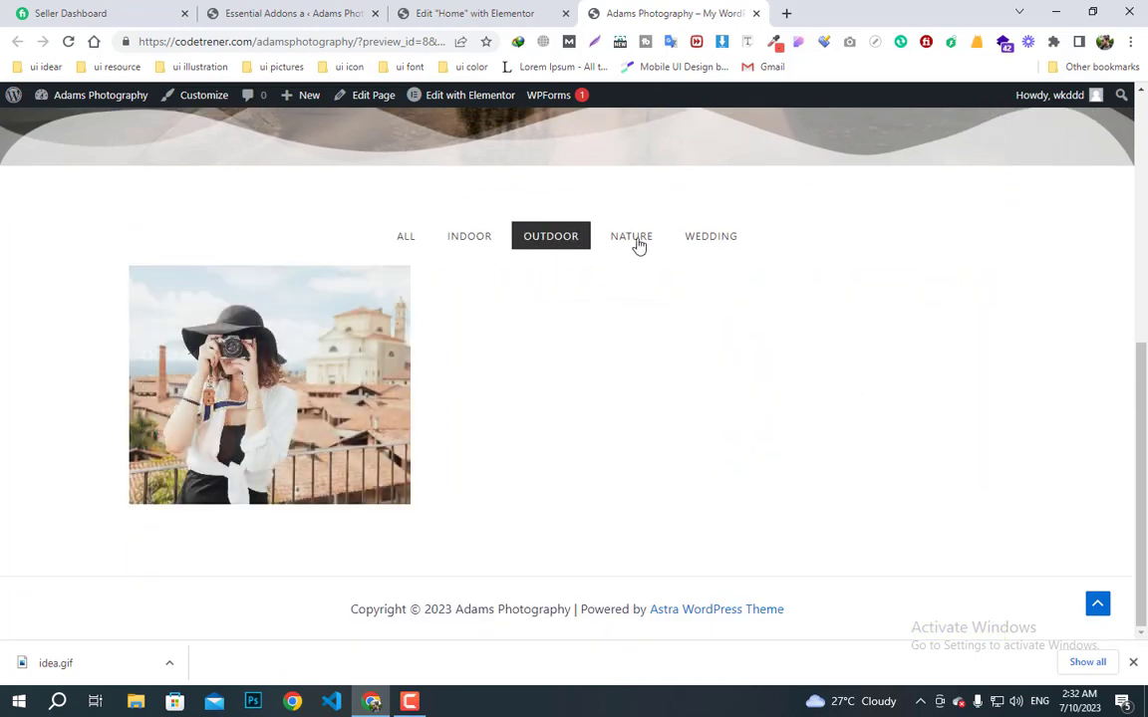
left_click(639, 244)
left_click(733, 244)
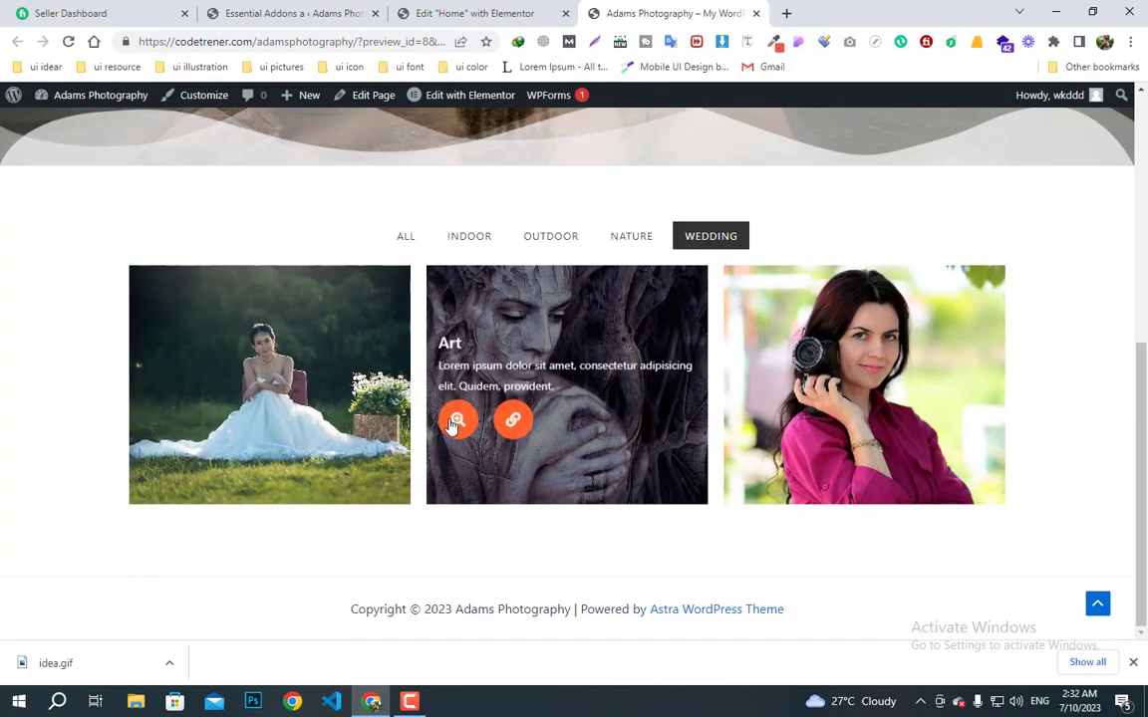
left_click(405, 236)
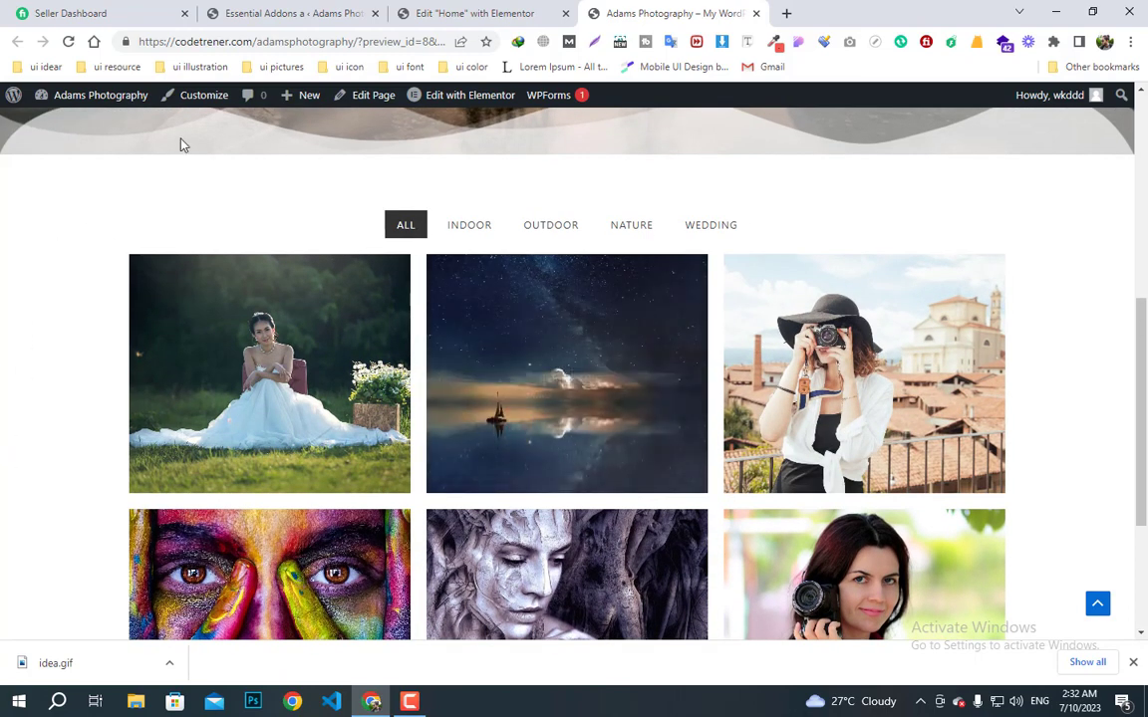
left_click(754, 13)
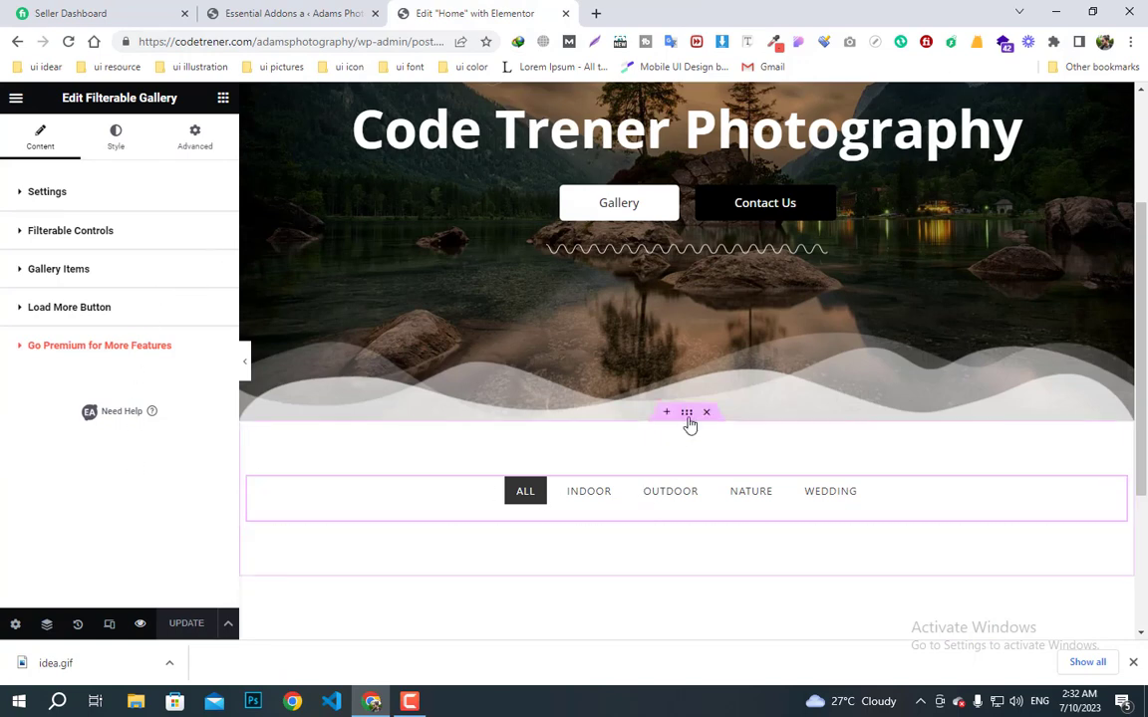
- Switch the Filterable Gallery's Grid Style from Grid to Masonry and update the page
left_click(689, 414)
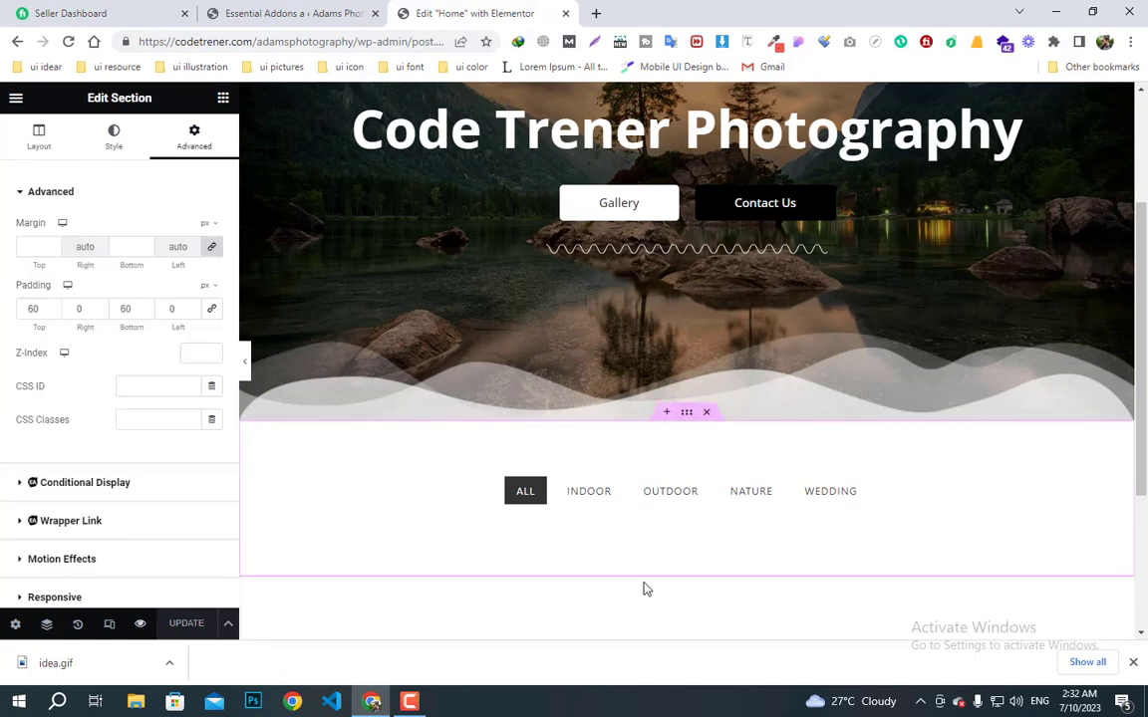
scroll(701, 587, "down", 1)
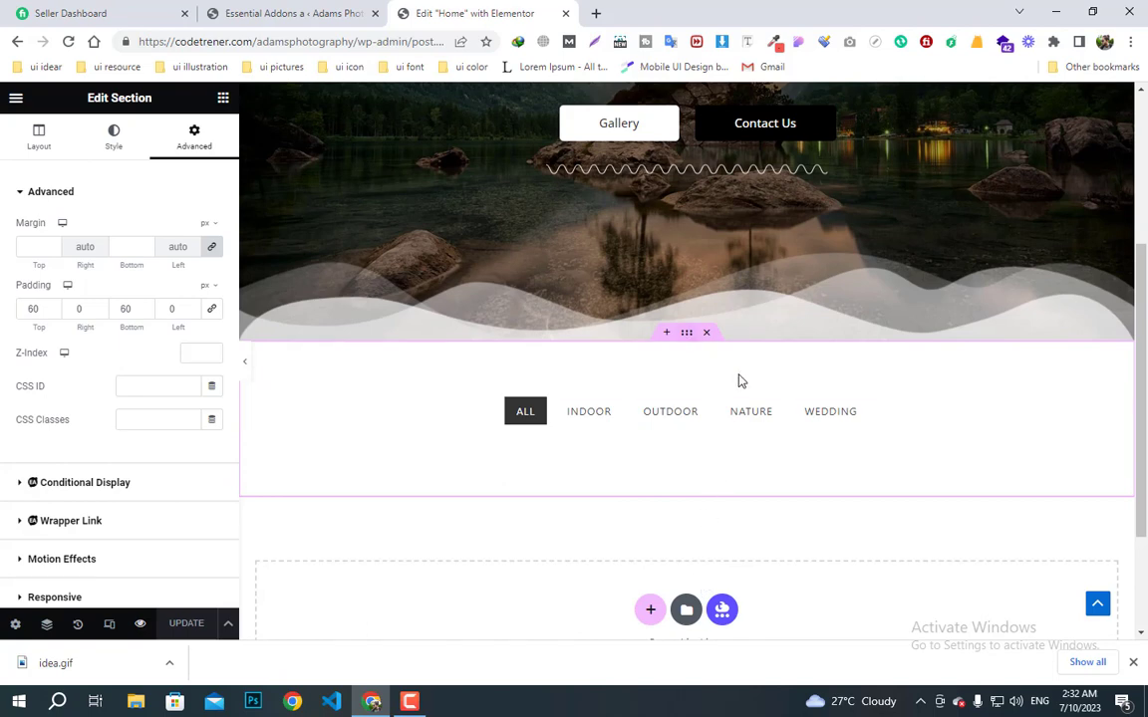
left_click(987, 408)
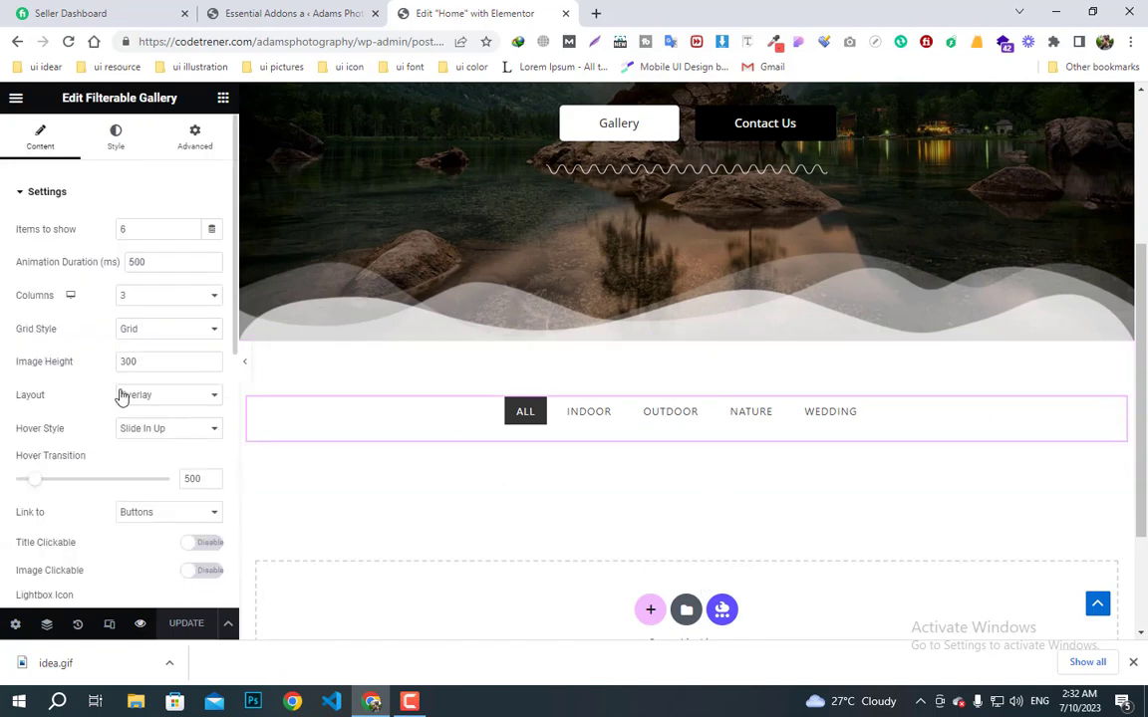
left_click(148, 333)
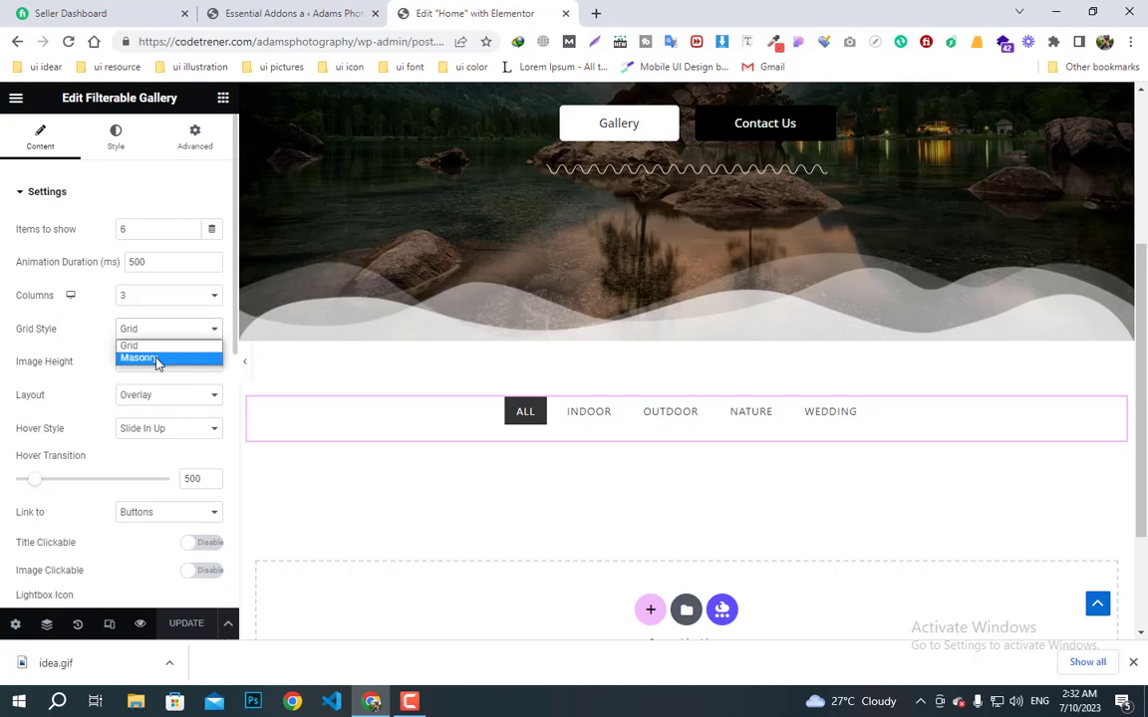
left_click(140, 358)
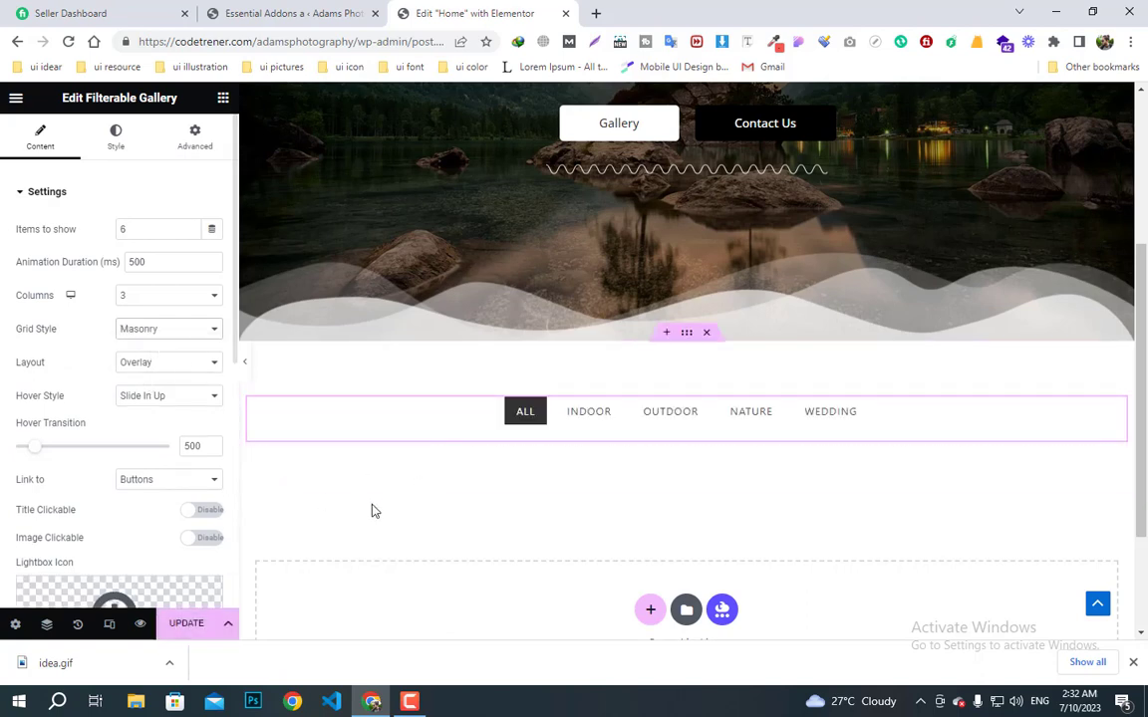
left_click(188, 626)
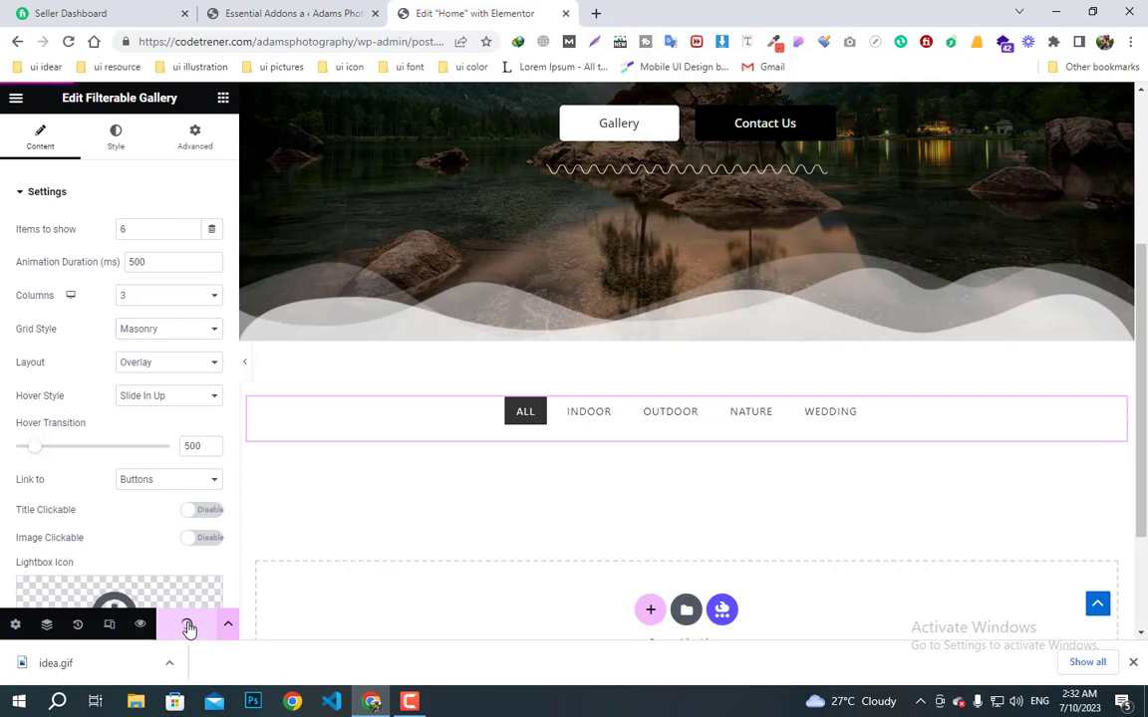
- Preview the saved Home page and scroll through the gallery, then return to the editor
left_click(142, 626)
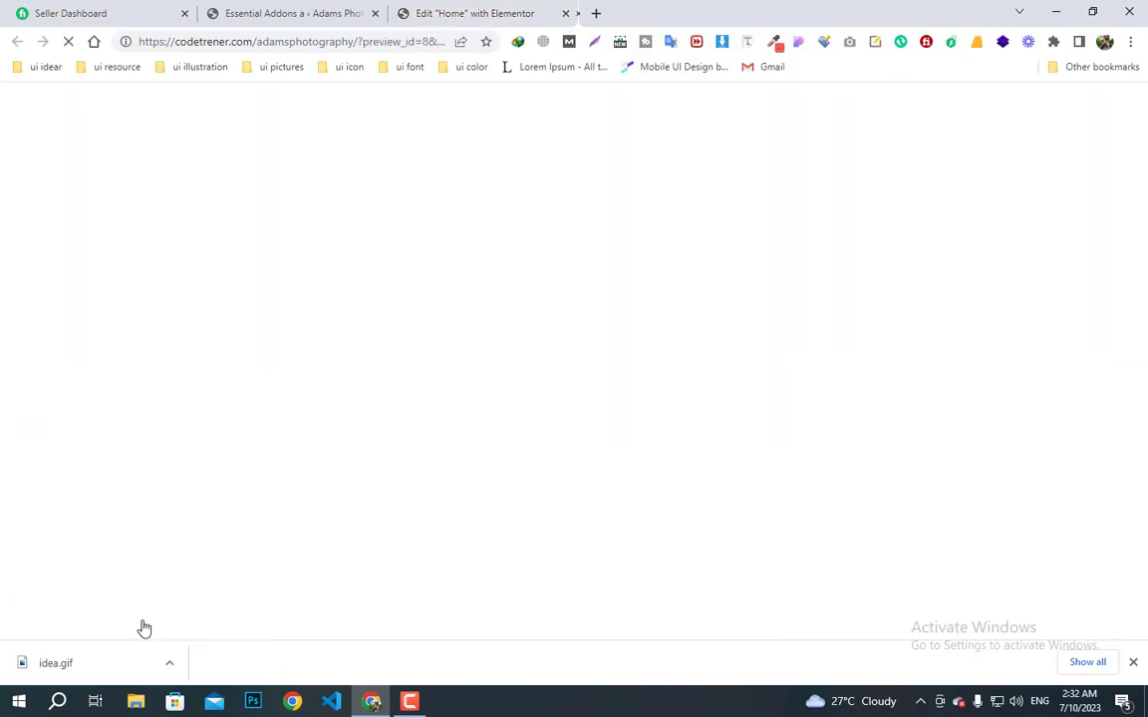
scroll(576, 431, "down", 8)
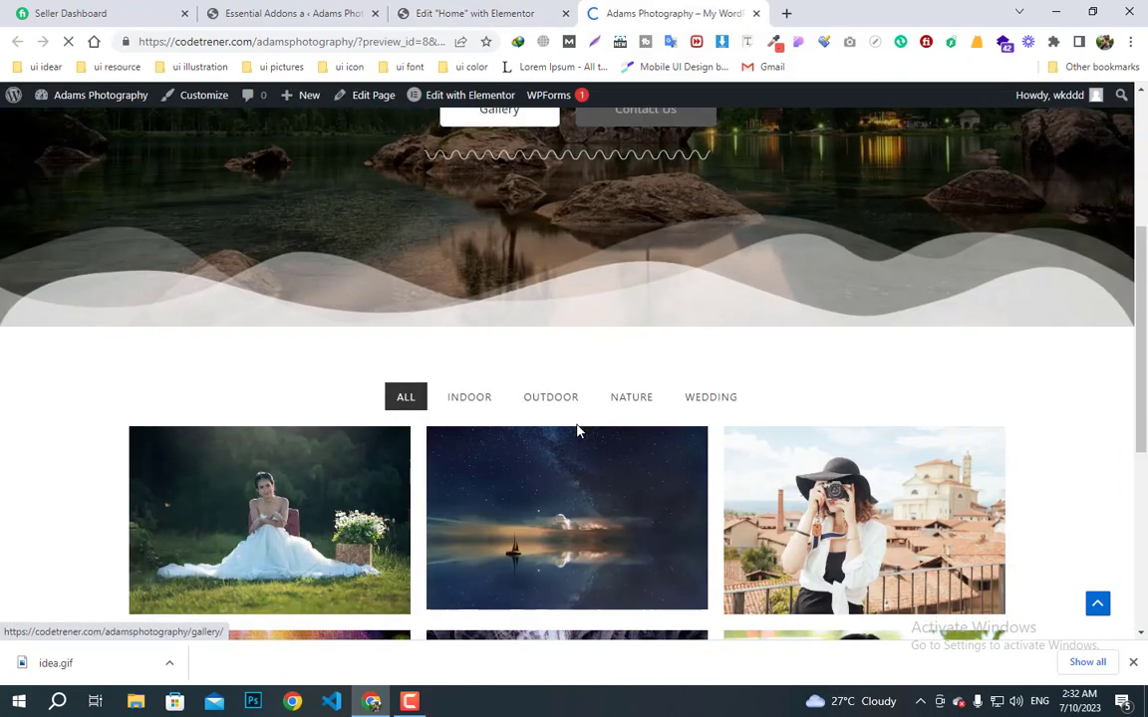
scroll(555, 490, "down", 2)
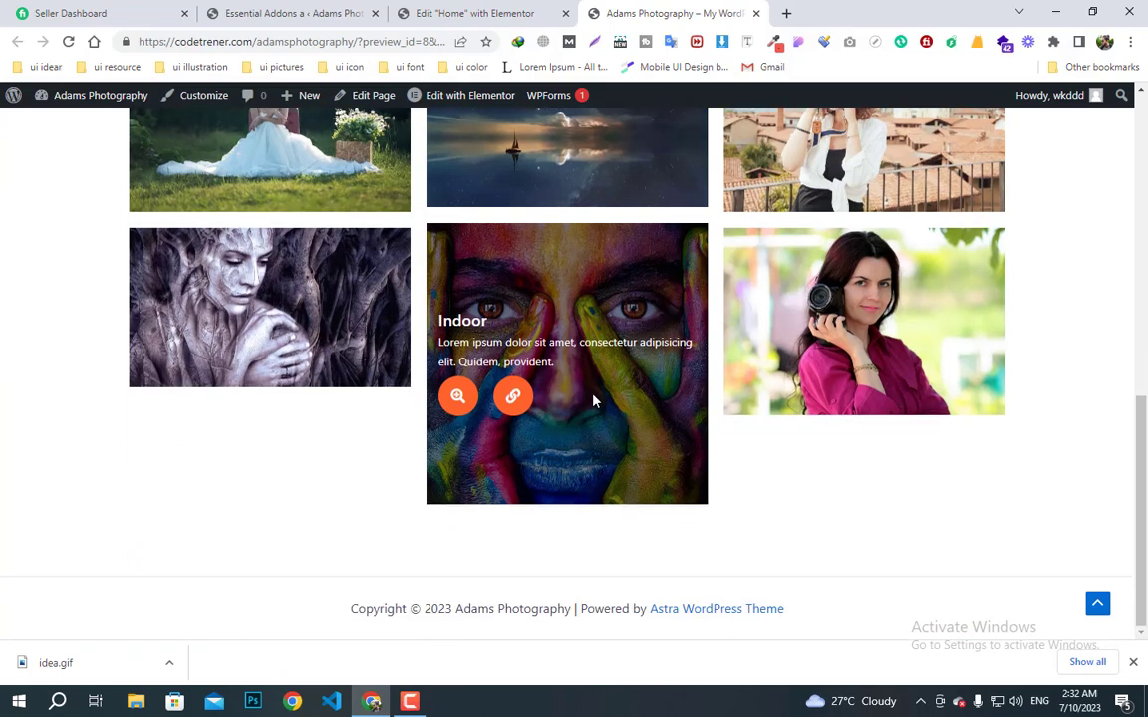
left_click(462, 12)
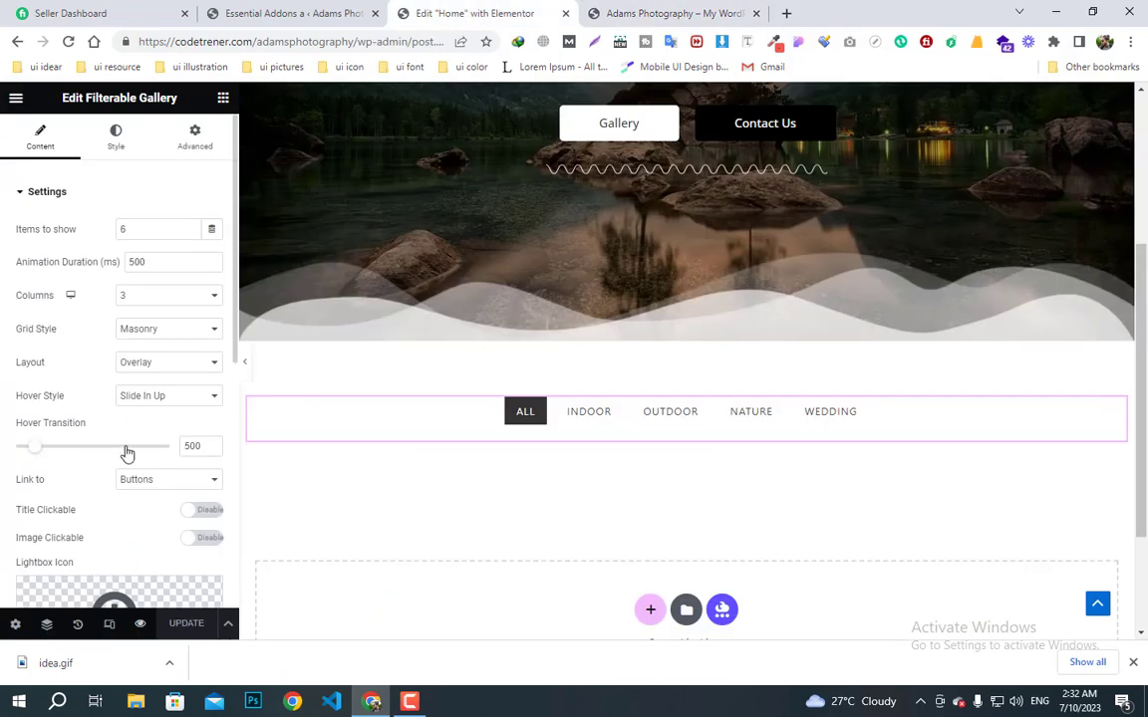
- Set the gallery's Grid Style back to Grid, update the page, and show the widgets panel
left_click(151, 342)
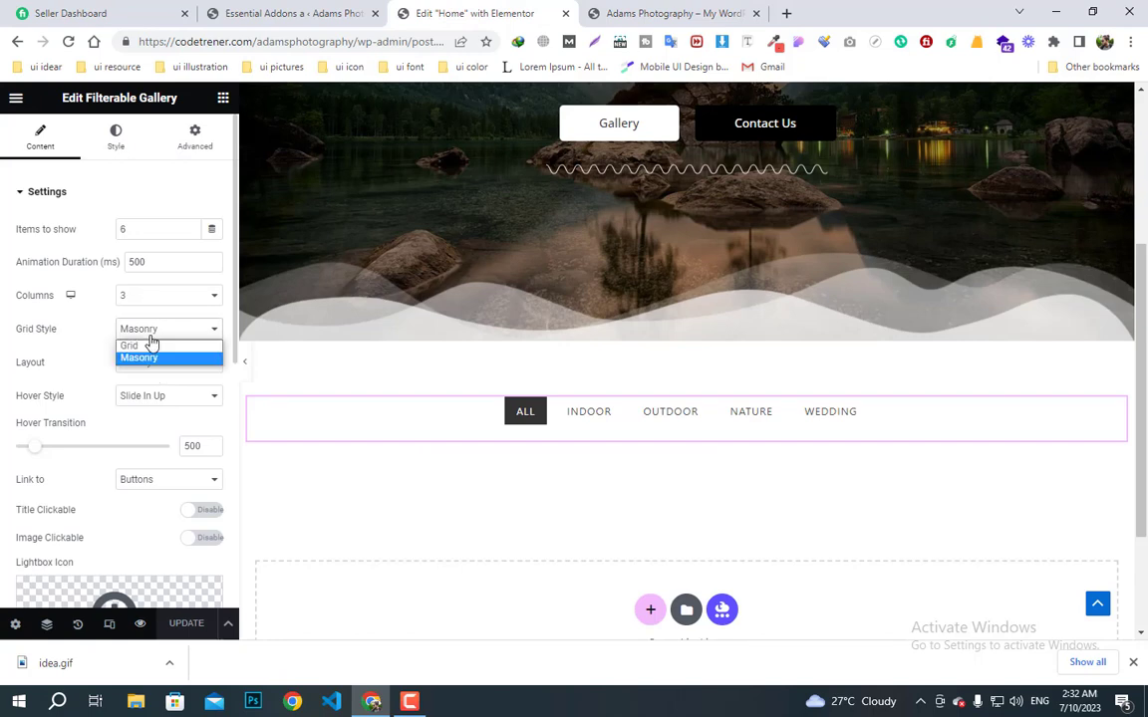
left_click(146, 344)
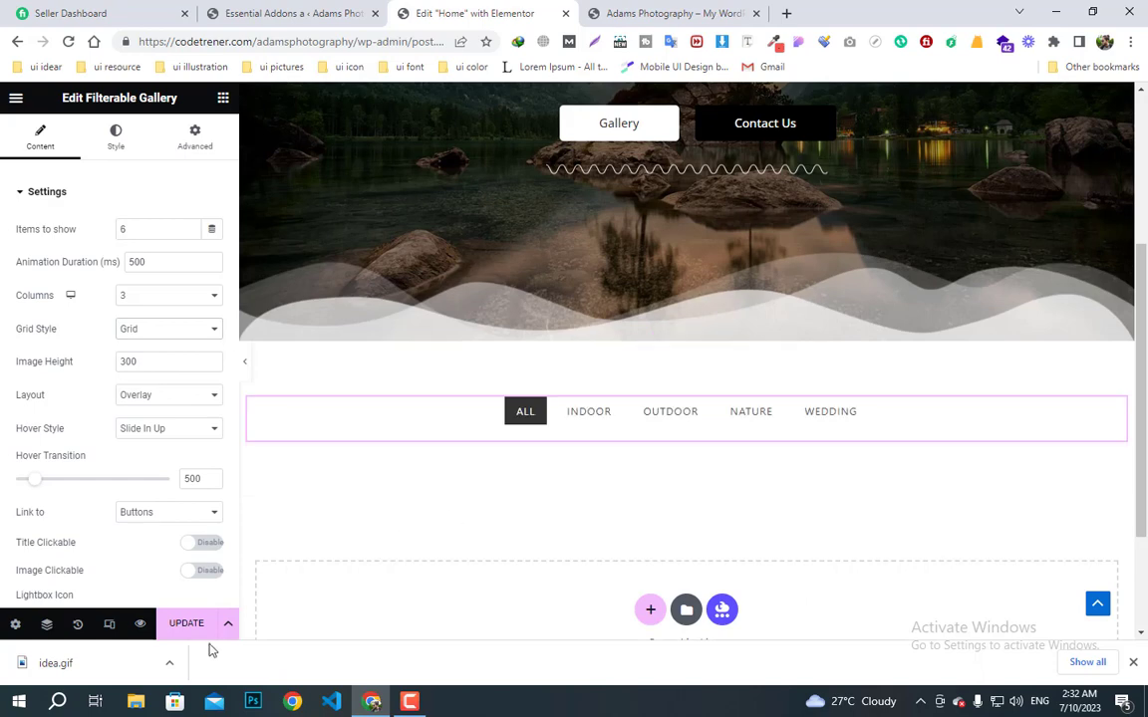
left_click(187, 626)
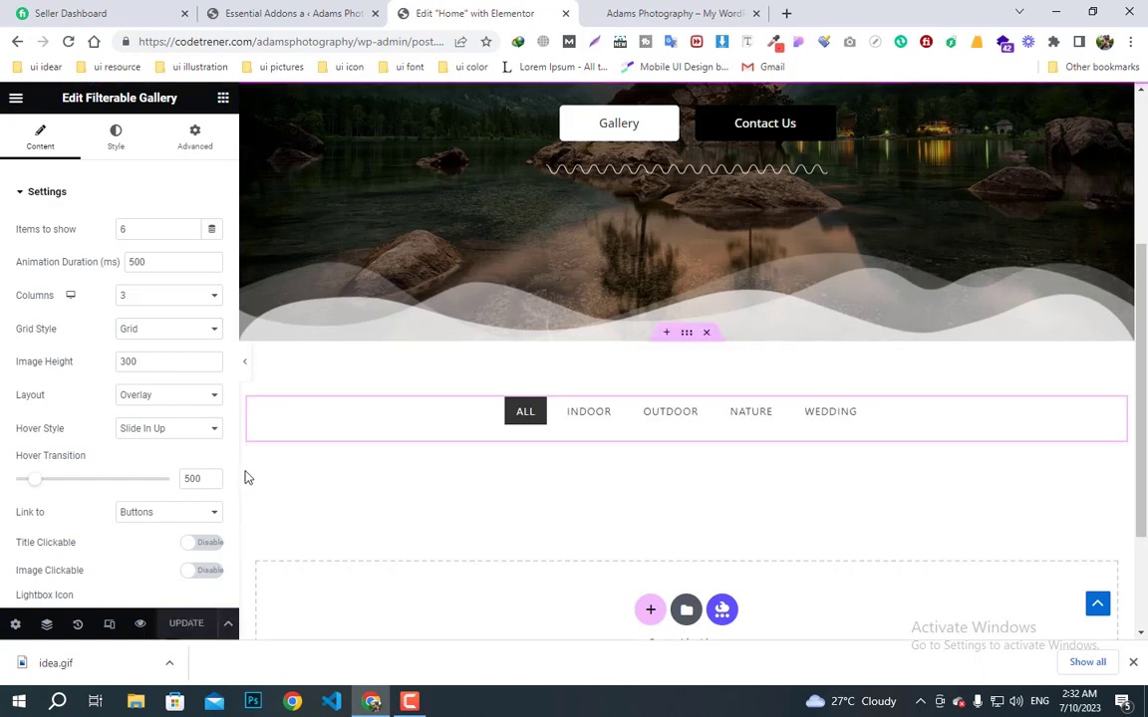
left_click(223, 98)
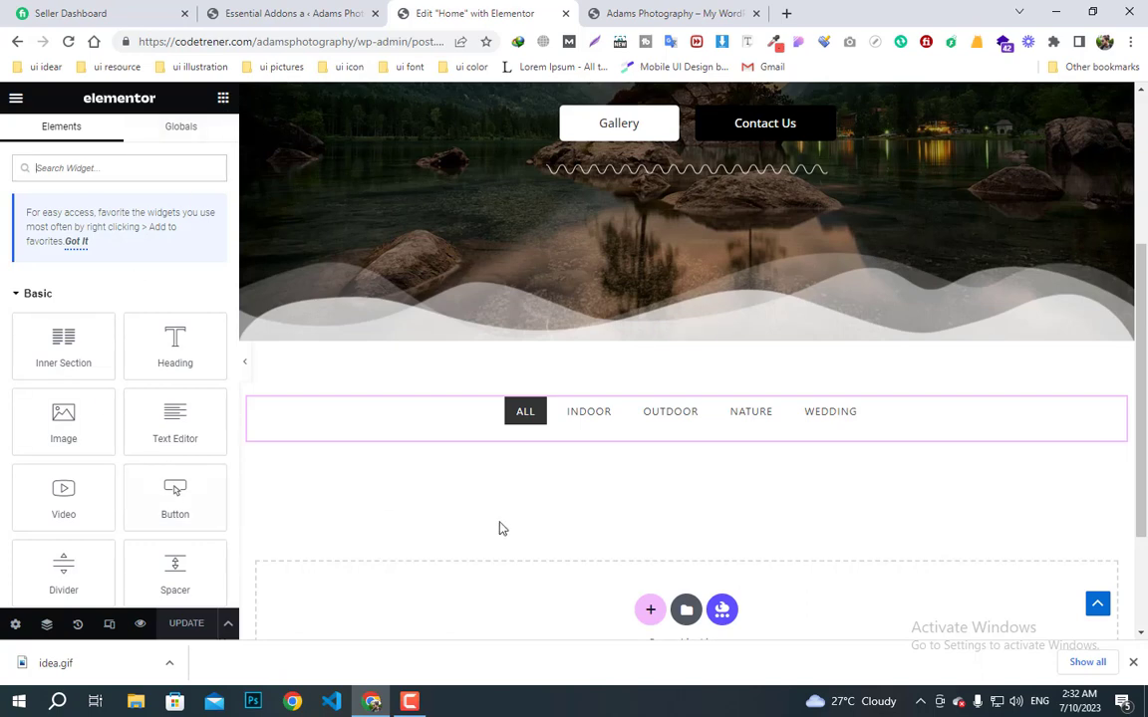
- Add a new single-column section below the gallery
scroll(546, 611, "up", 1)
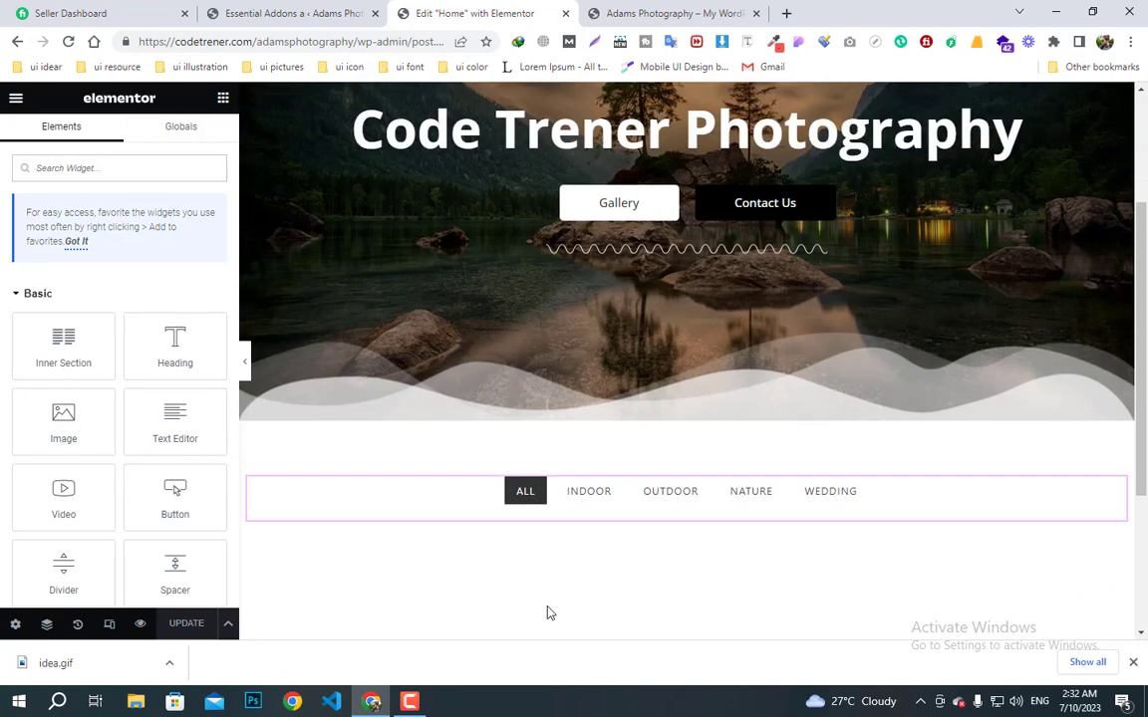
scroll(546, 612, "down", 2)
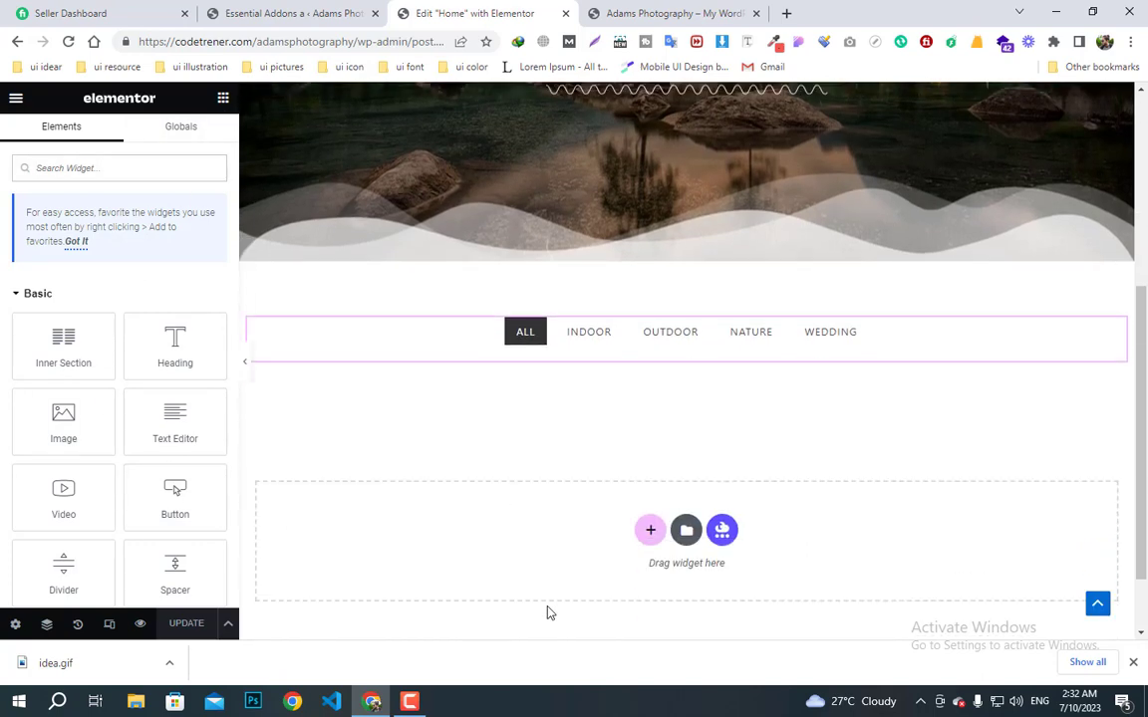
left_click(648, 536)
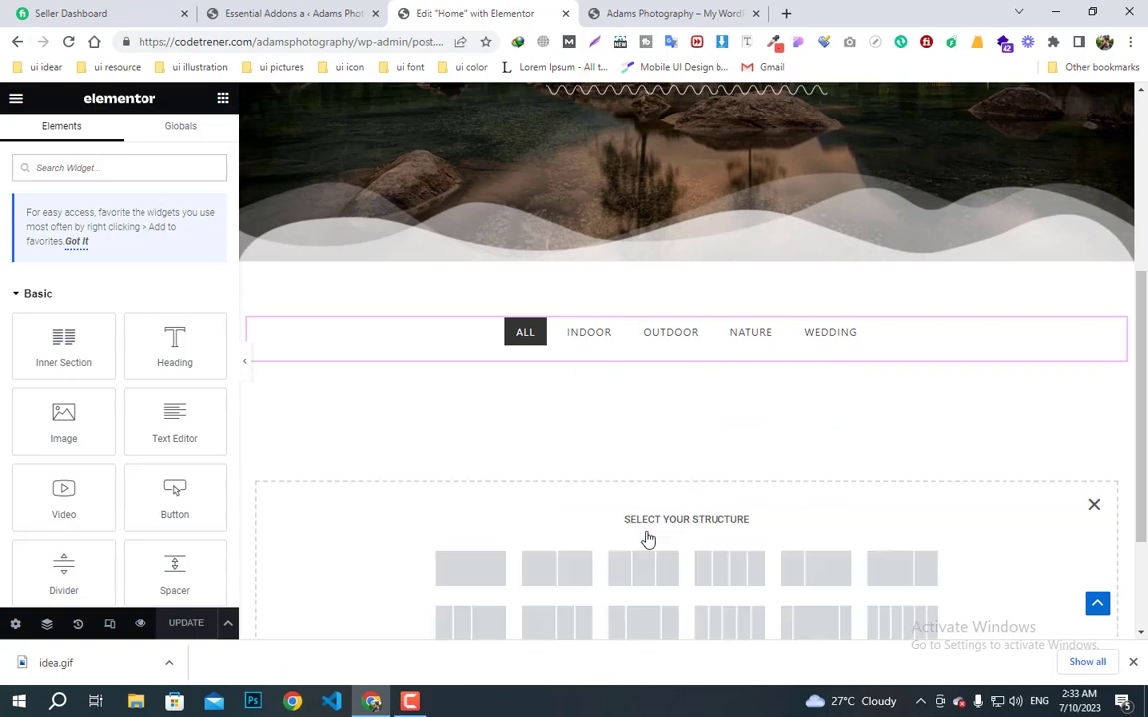
left_click(473, 566)
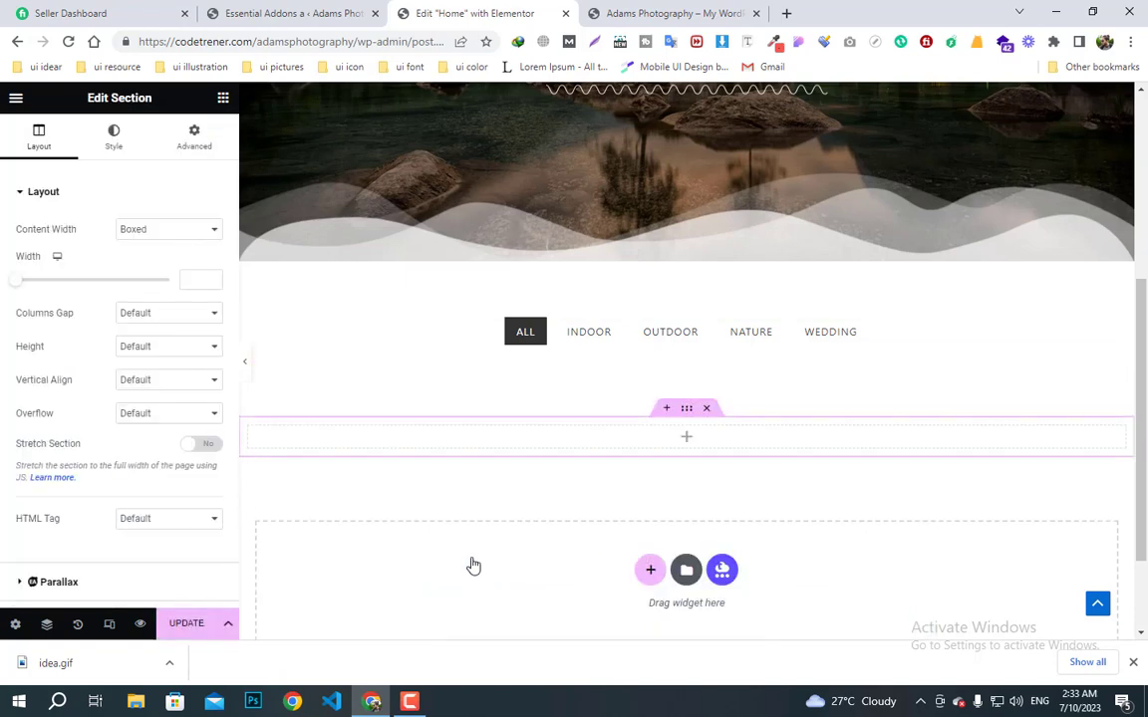
- Unlink the section's padding in Advanced and set Top and Bottom to 60 px
left_click(188, 139)
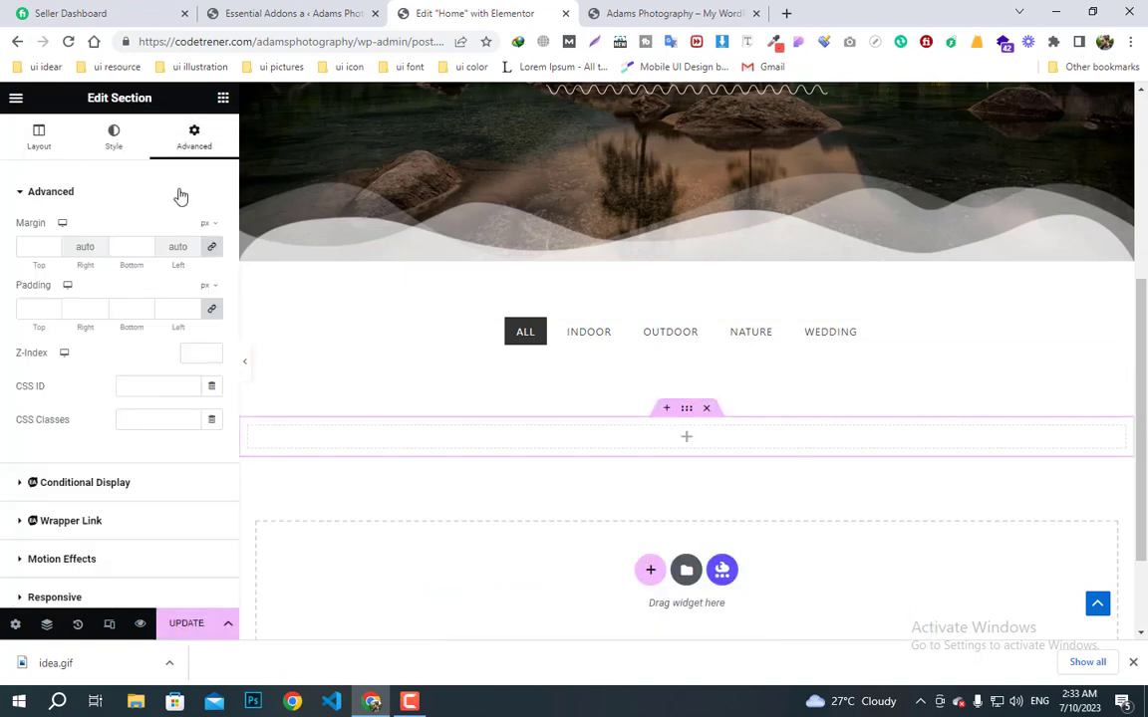
left_click(44, 307)
type("6")
key("BackSpace")
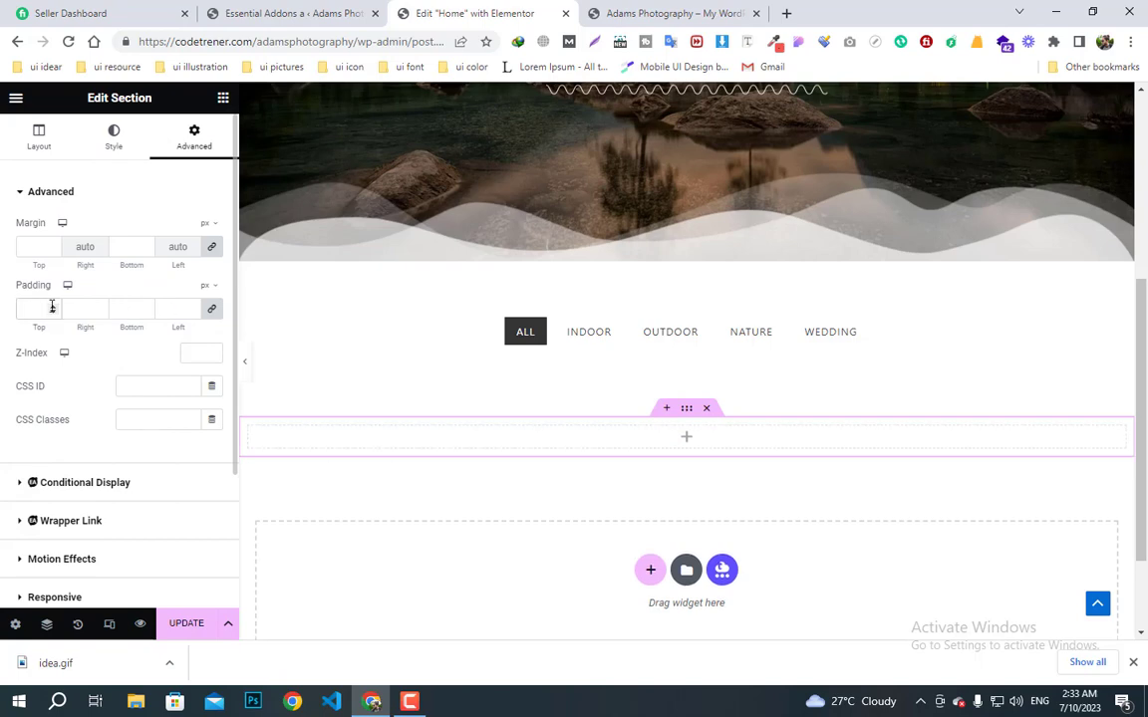
left_click(212, 311)
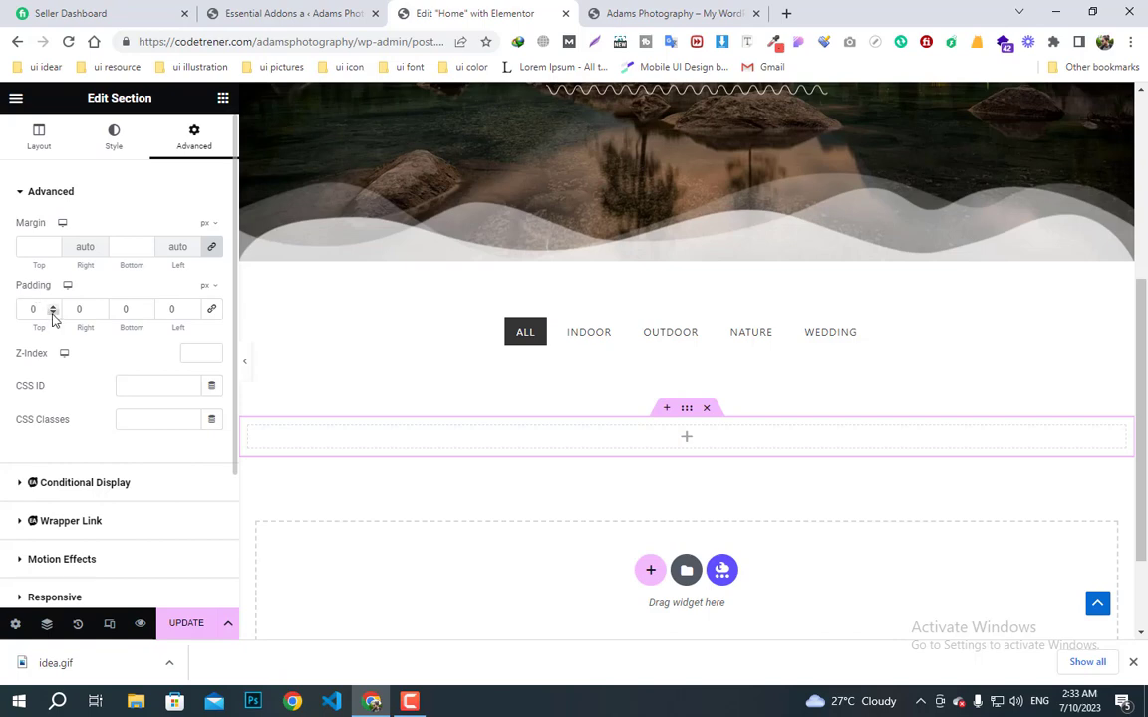
left_click(44, 311)
type("60")
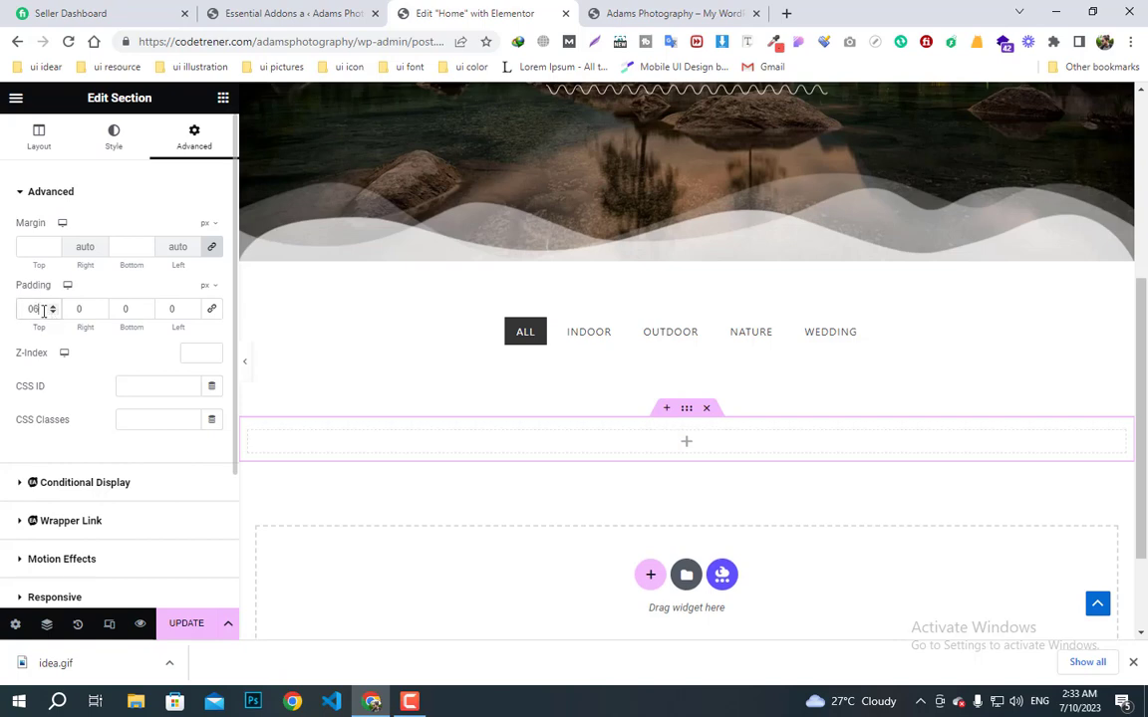
left_click(132, 310)
type("60")
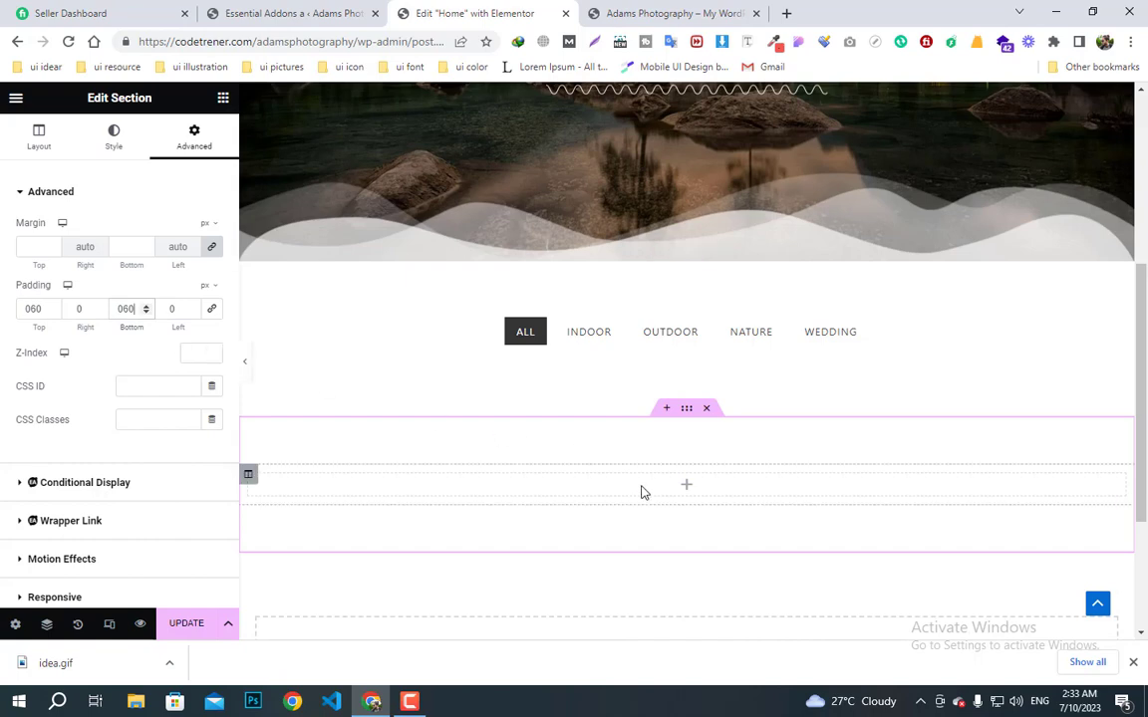
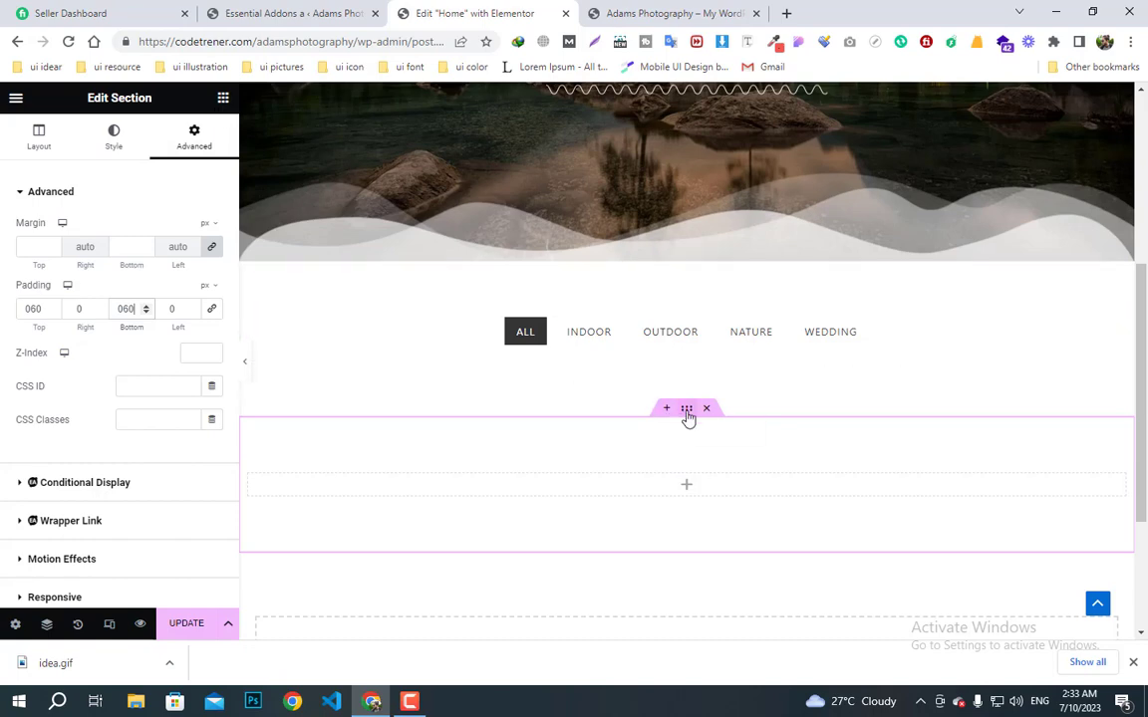
- Give the section a Classic background from the soft global colour, with alpha raised to #FFFFFFE8
left_click(116, 139)
left_click(147, 264)
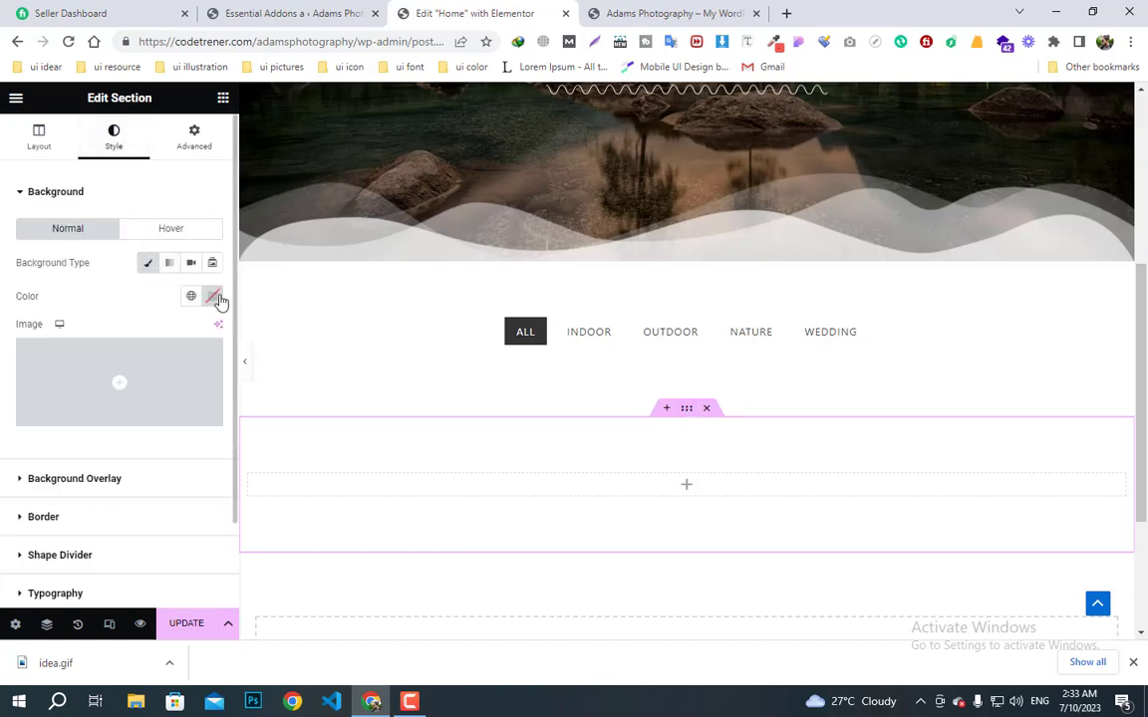
left_click(194, 298)
scroll(69, 469, "down", 2)
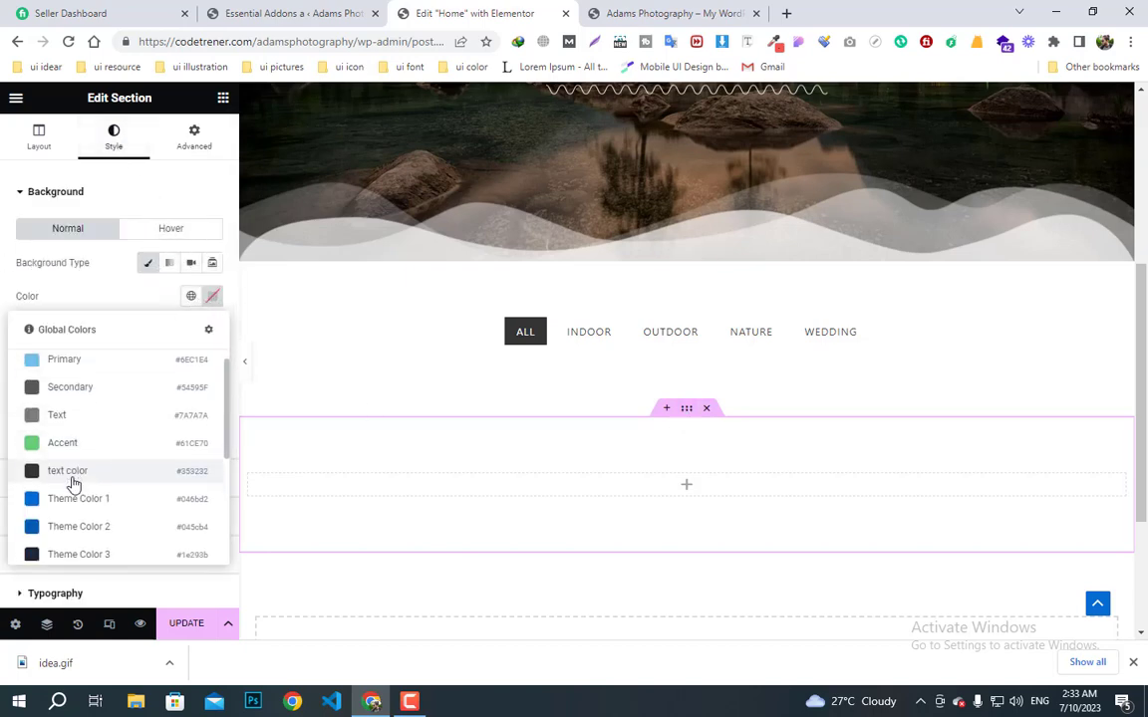
scroll(75, 543, "down", 3)
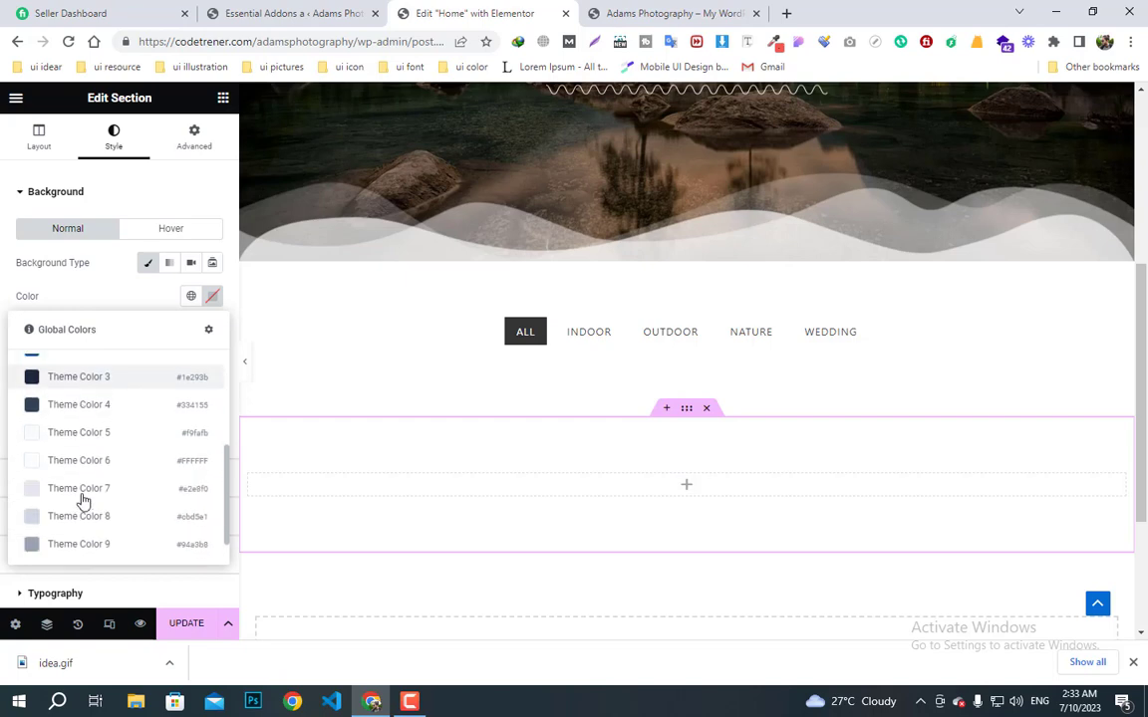
left_click(70, 542)
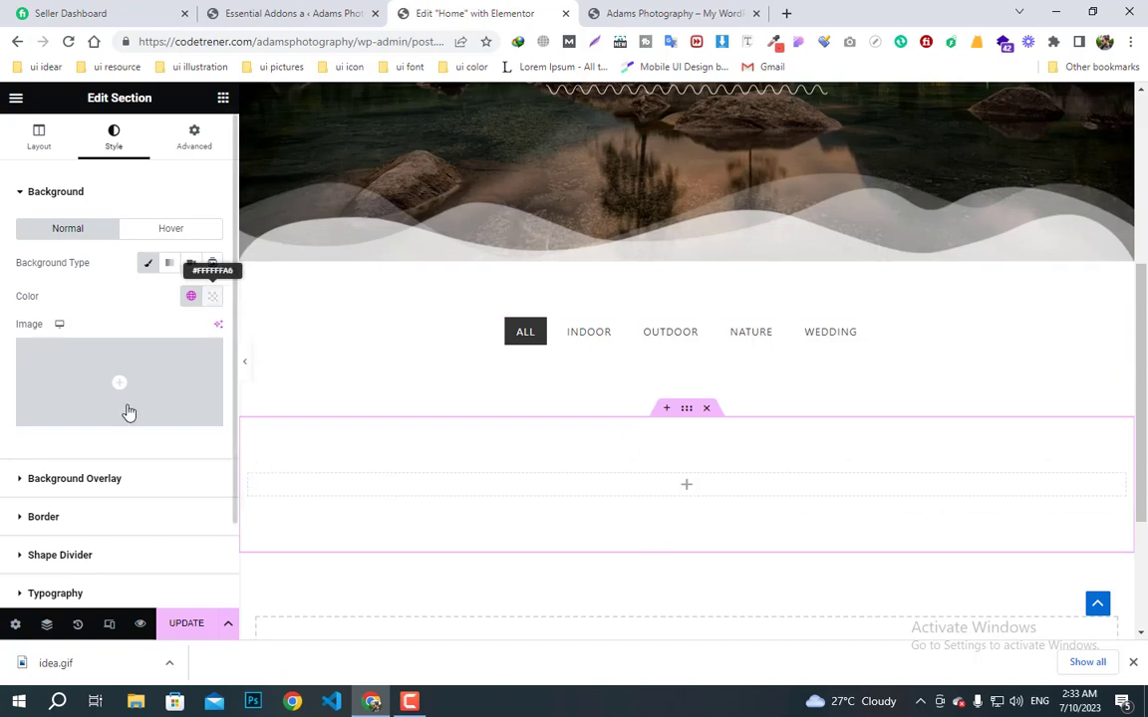
left_click(212, 298)
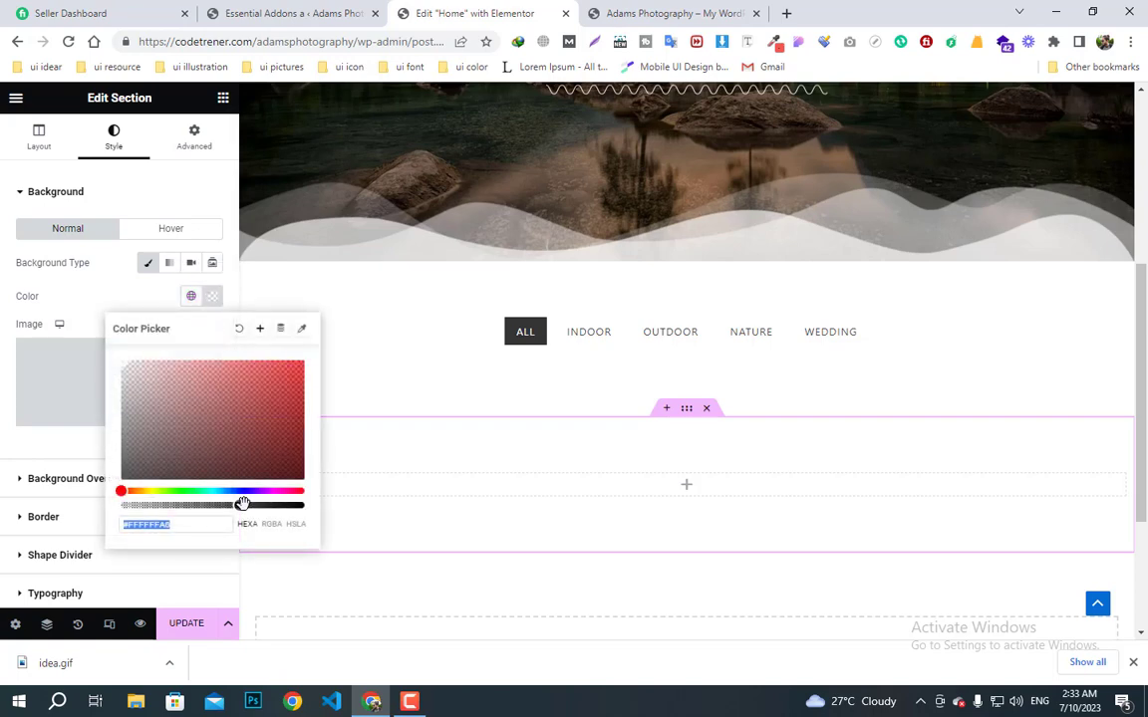
left_click_drag(242, 505, 279, 507)
left_click(379, 403)
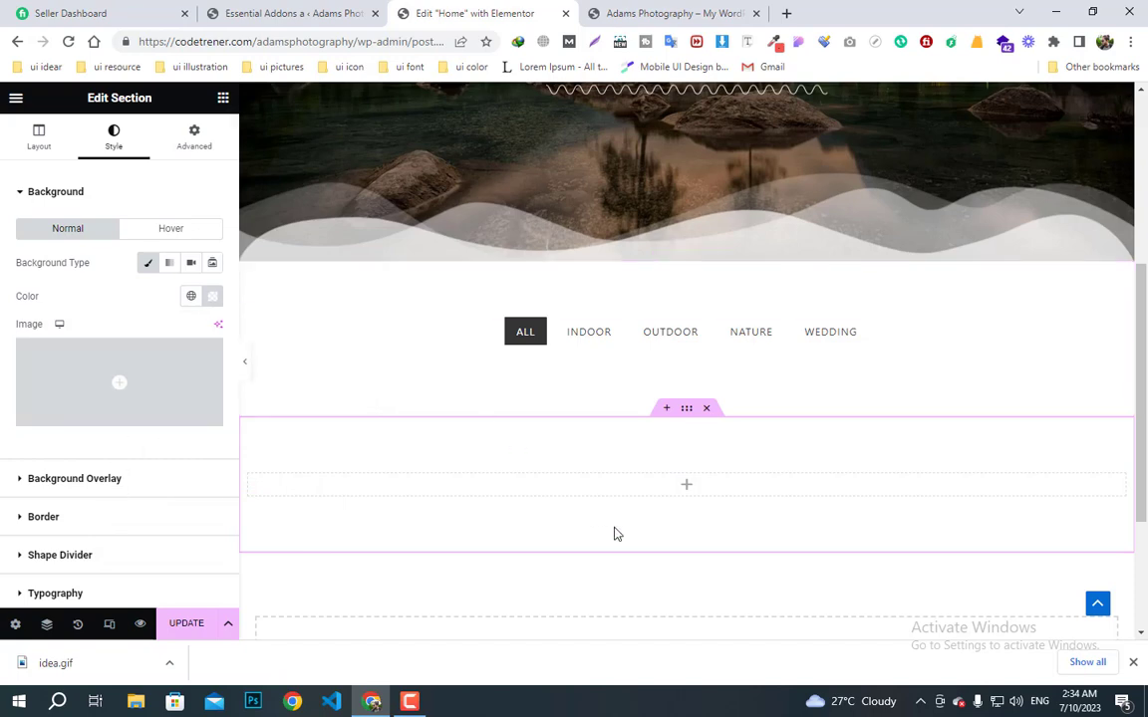
left_click(223, 98)
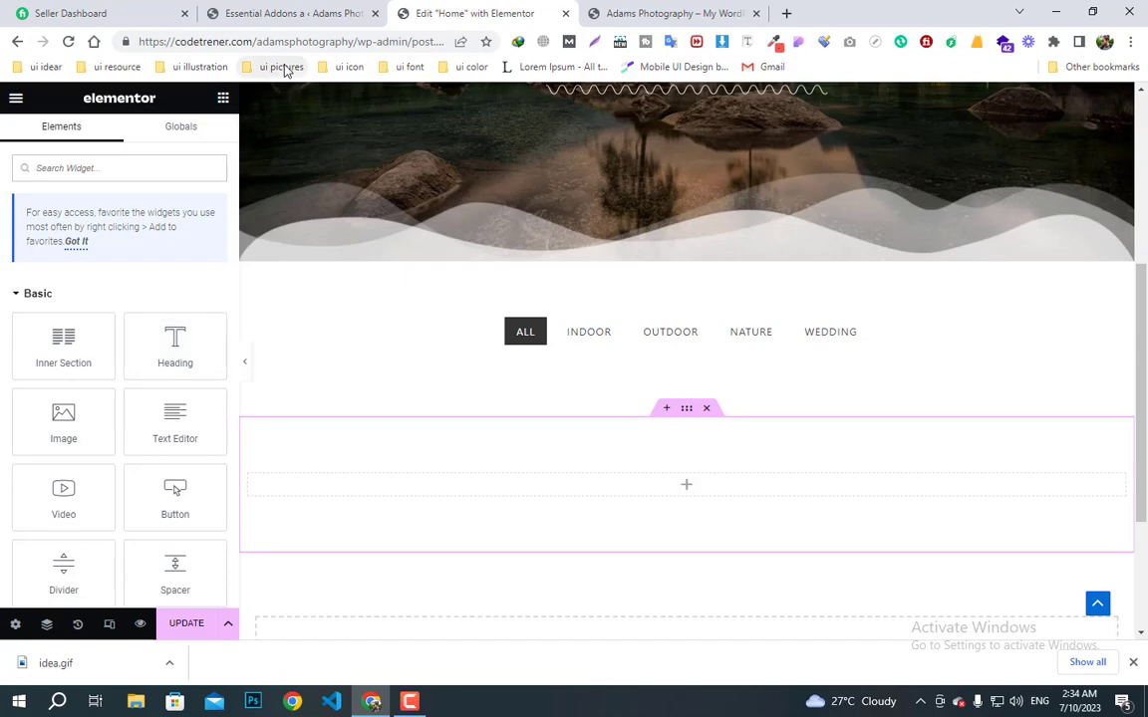
- Open the Smash Balloon Instagram Feed settings from the Plugins list, then start a blank browser tab
left_click(273, 12)
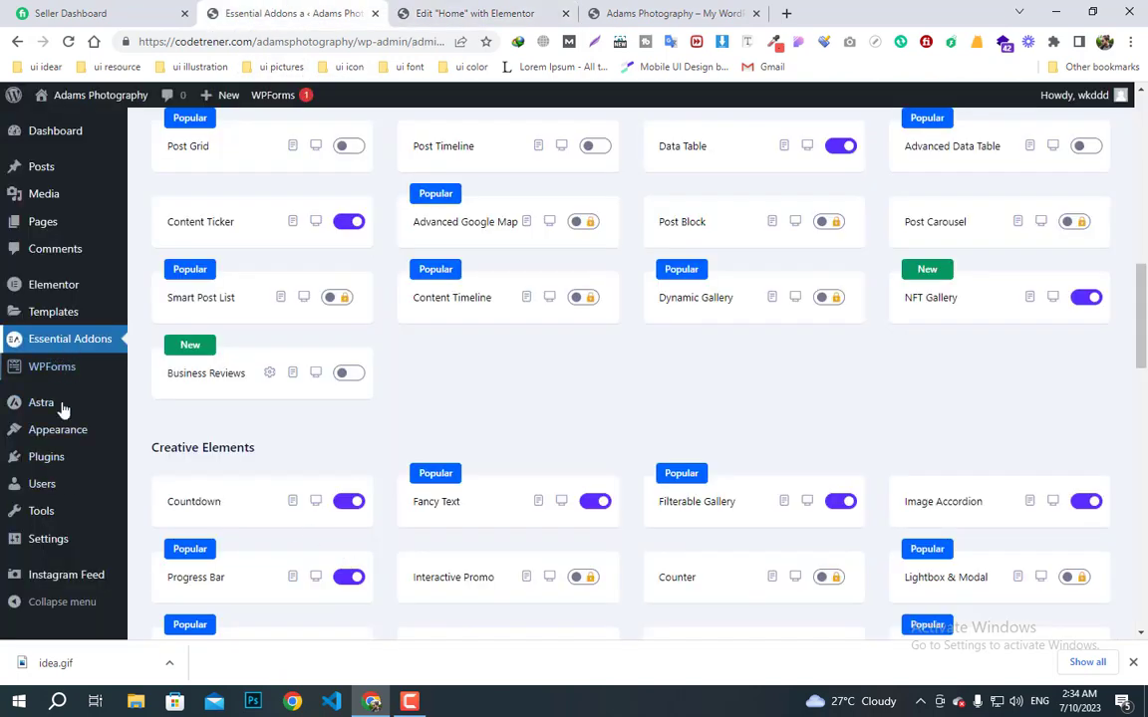
scroll(44, 484, "down", 3)
mouse_move(51, 555)
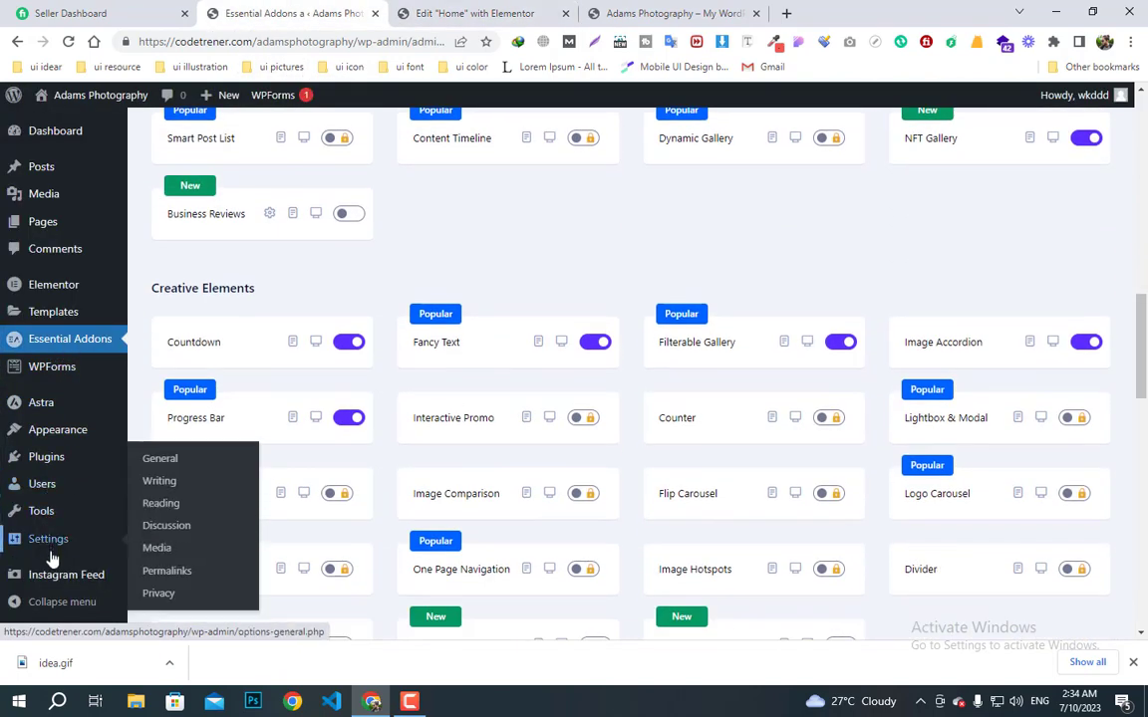
scroll(36, 403, "up", 3)
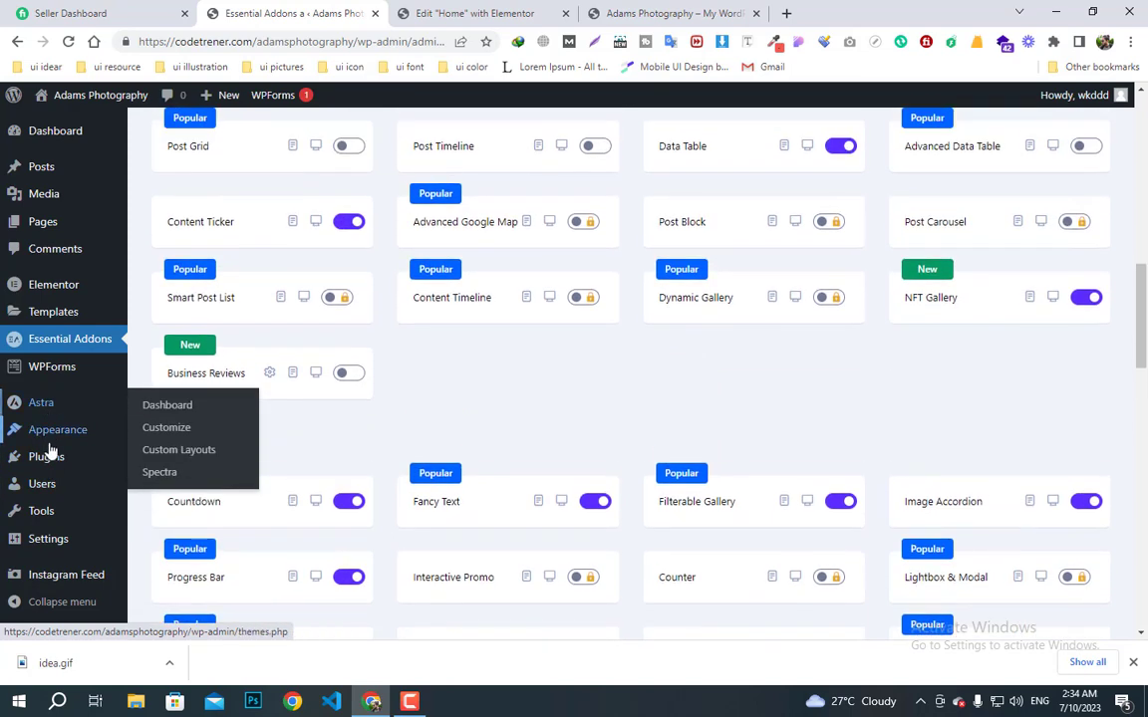
left_click(50, 456)
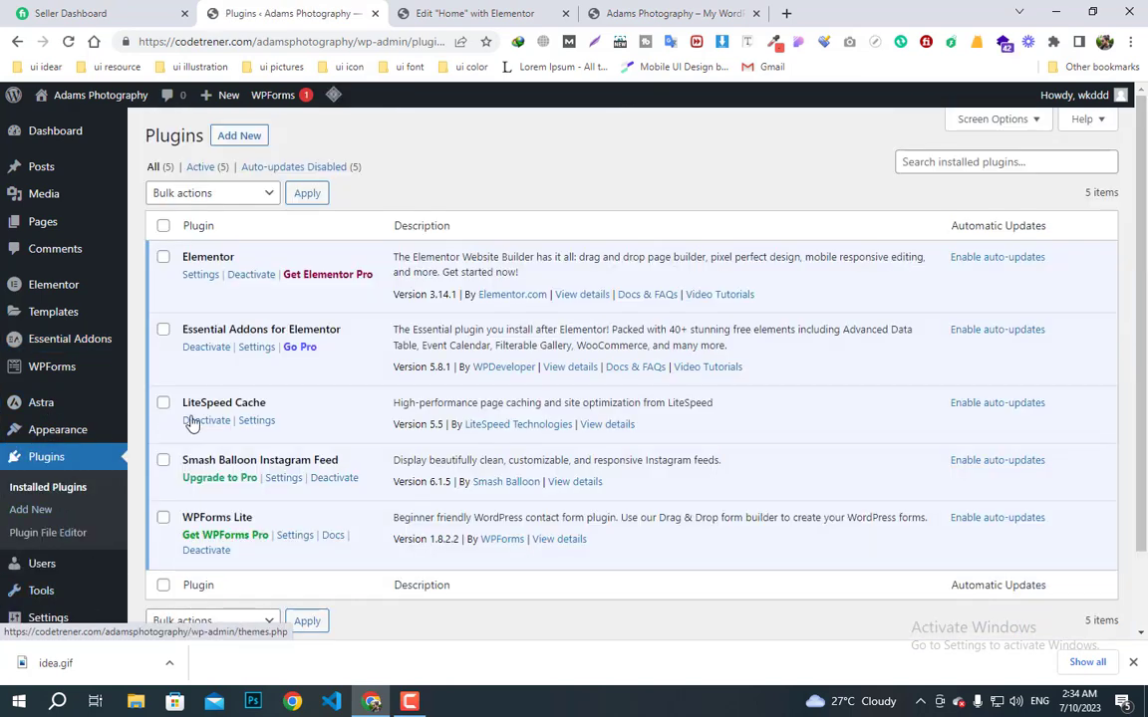
left_click(286, 481)
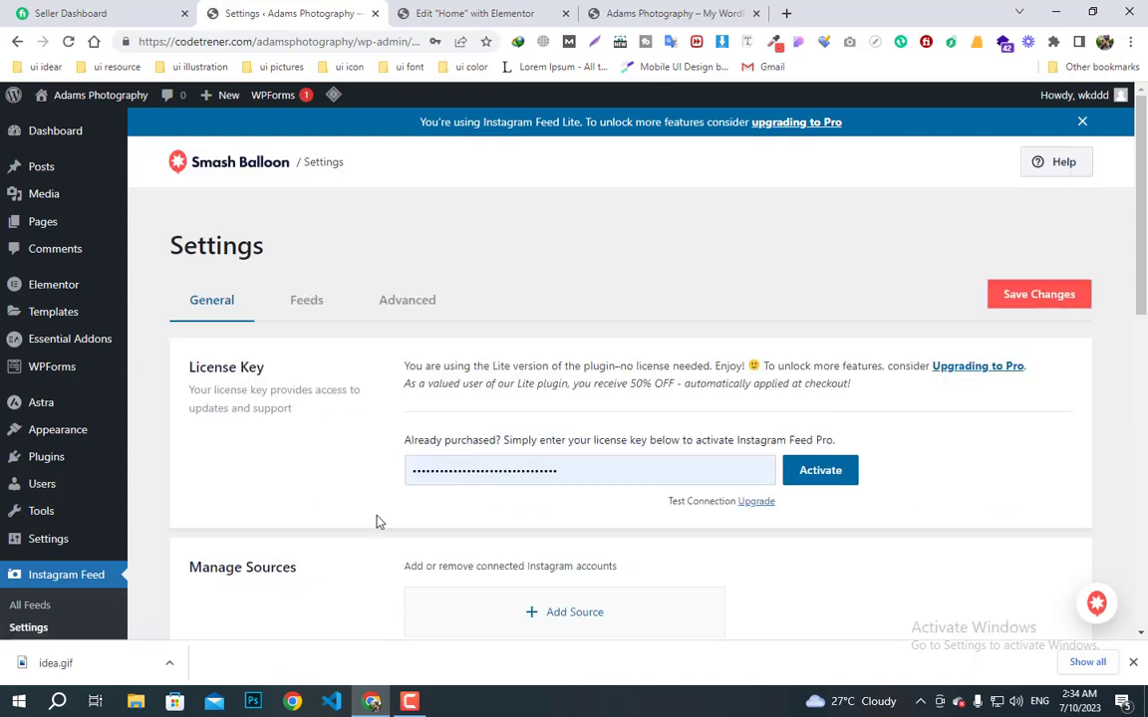
scroll(464, 526, "down", 1)
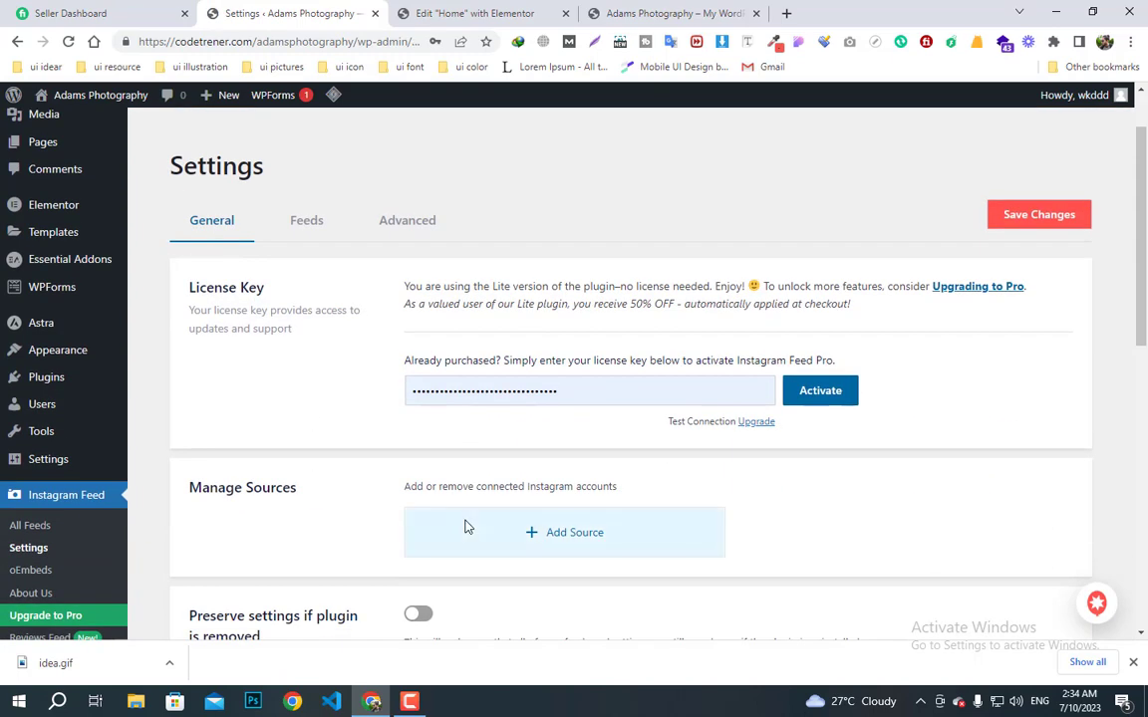
scroll(466, 528, "down", 1)
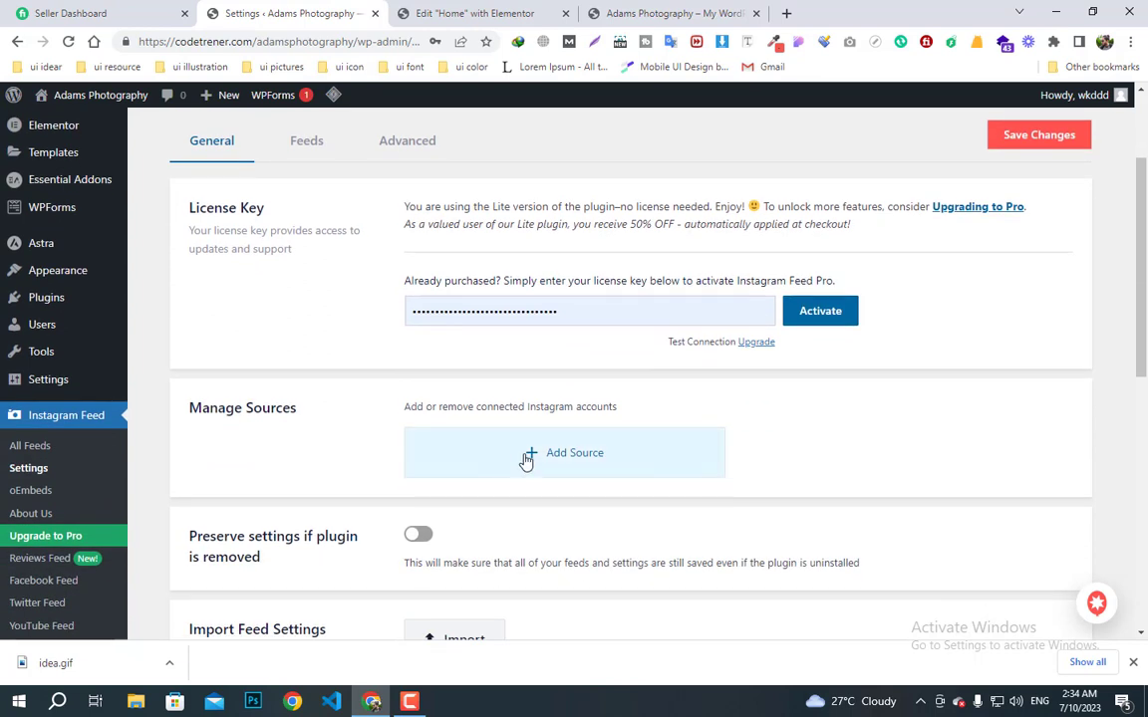
left_click(787, 15)
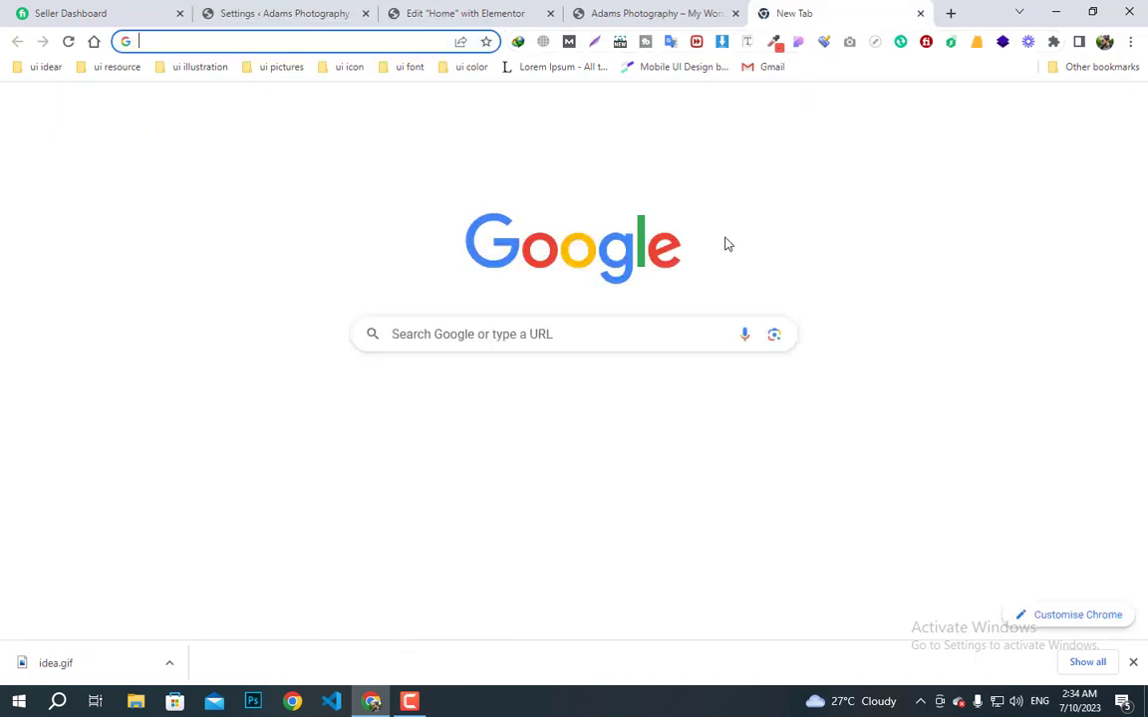
- Switch Instagram to the business account through Profile > More > Switch accounts
left_click(574, 490)
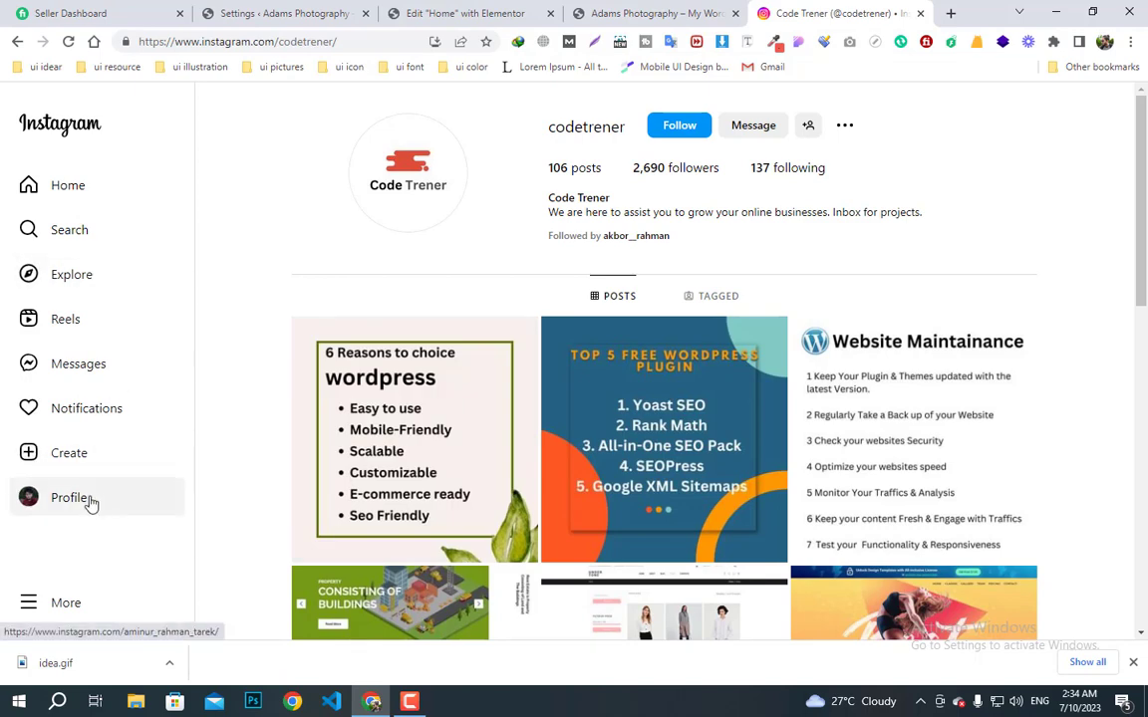
left_click(88, 501)
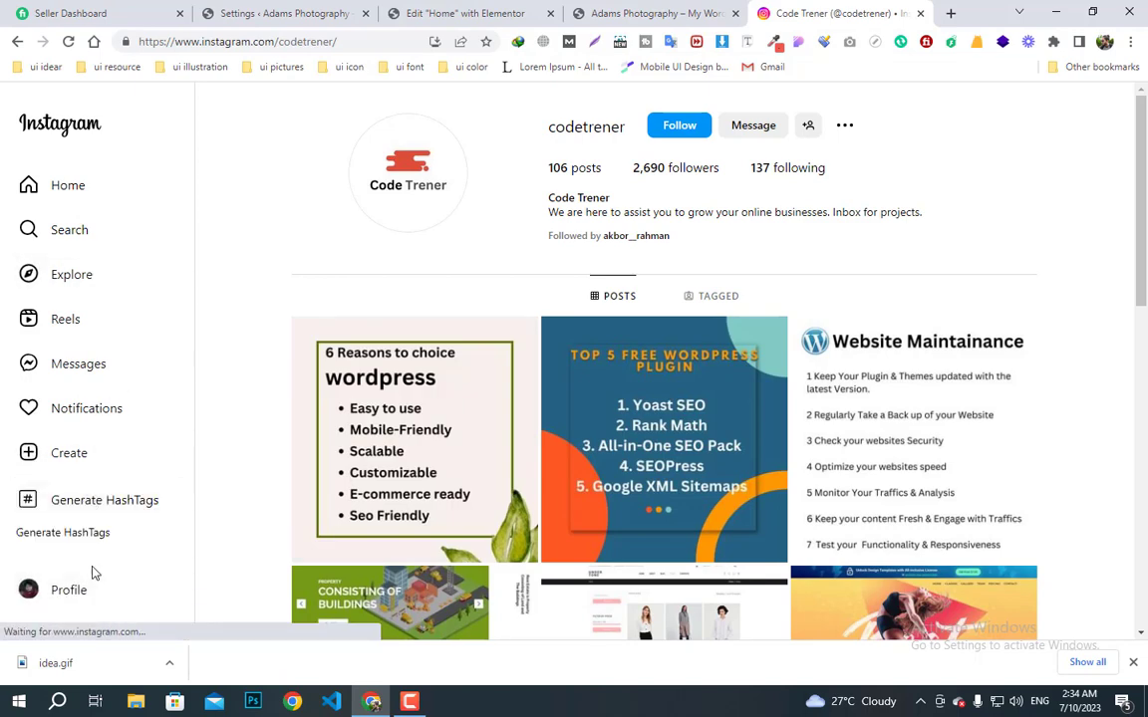
scroll(93, 583, "down", 2)
scroll(97, 558, "down", 2)
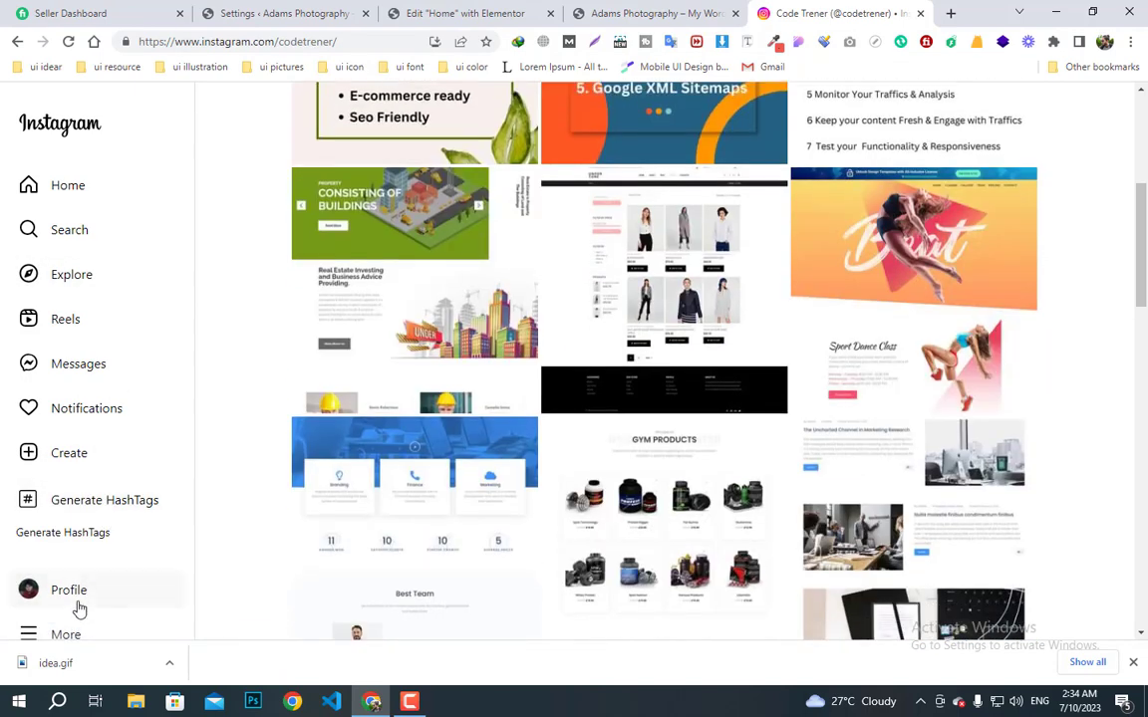
left_click(72, 630)
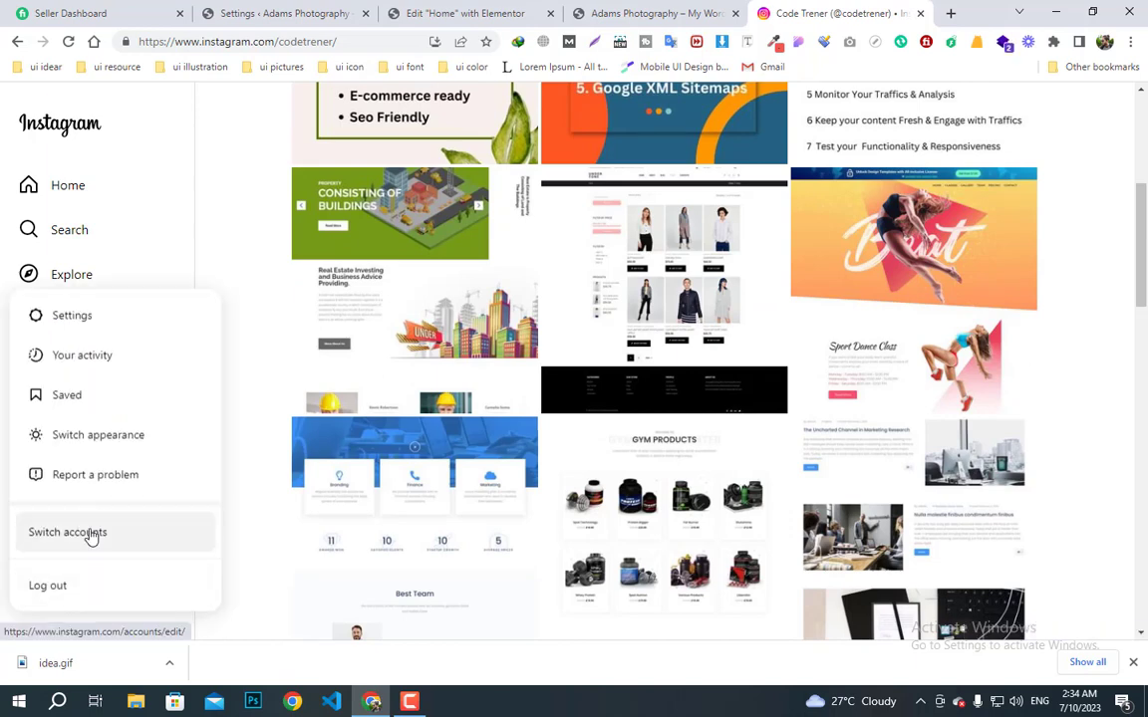
left_click(89, 531)
left_click(531, 390)
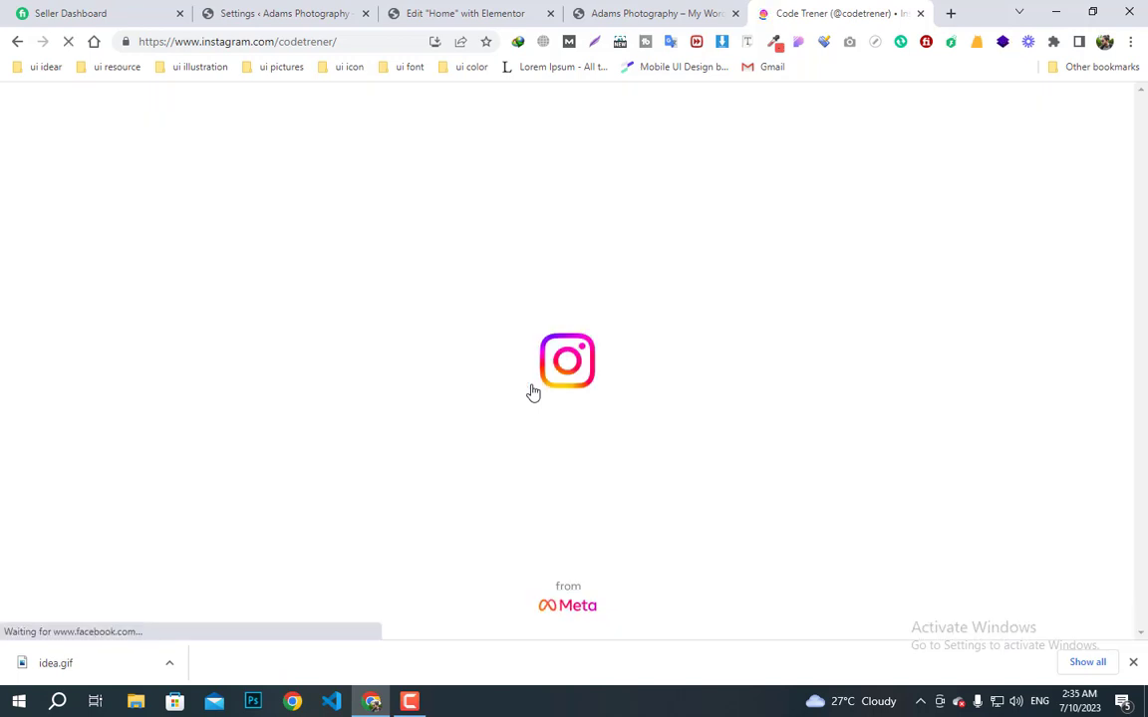
left_click(618, 10)
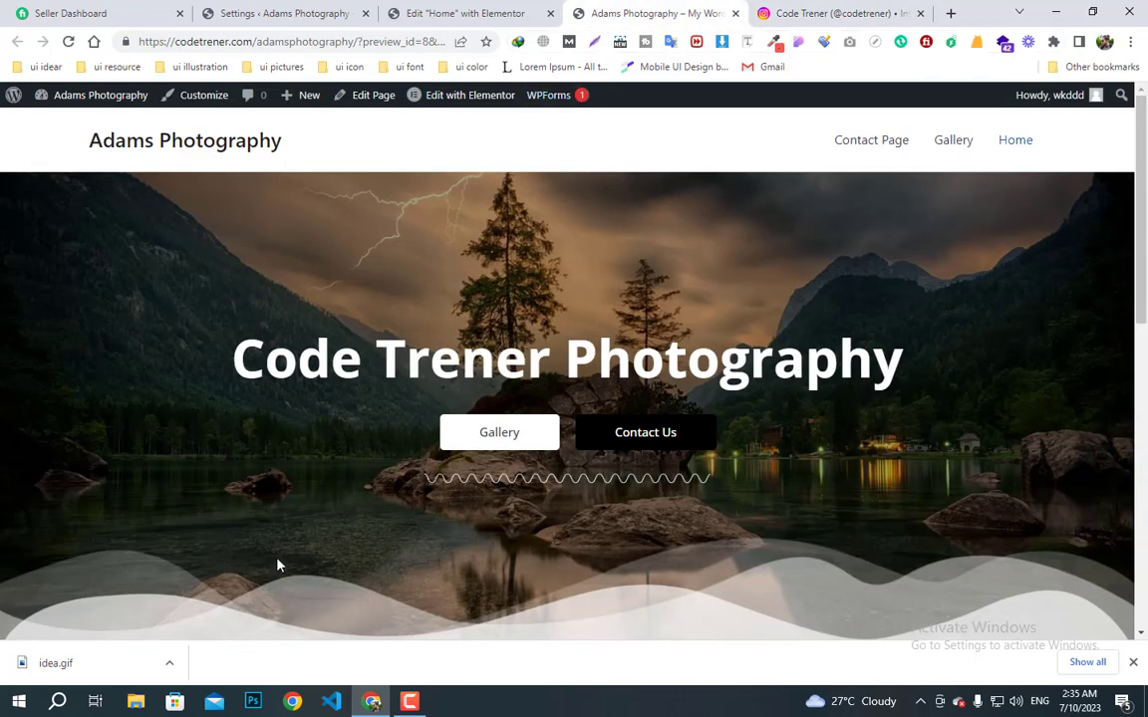
- Add the codetrener Instagram account as a feed source, allowing access and confirming the domain
left_click(408, 12)
left_click(317, 8)
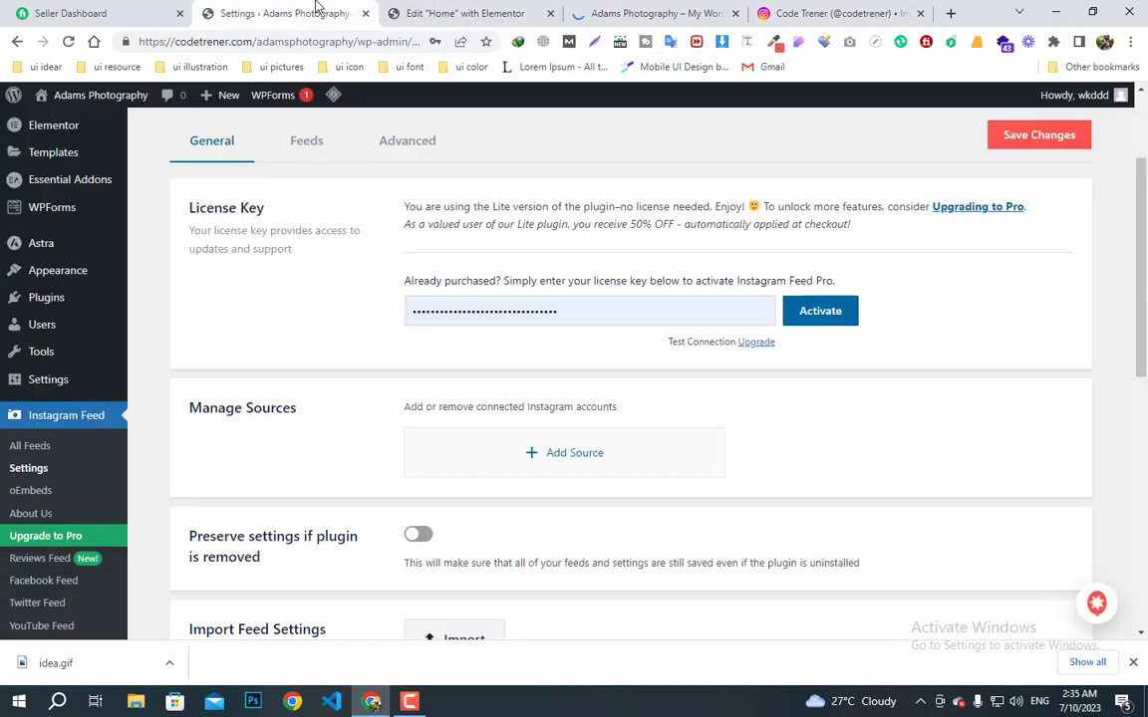
left_click(535, 454)
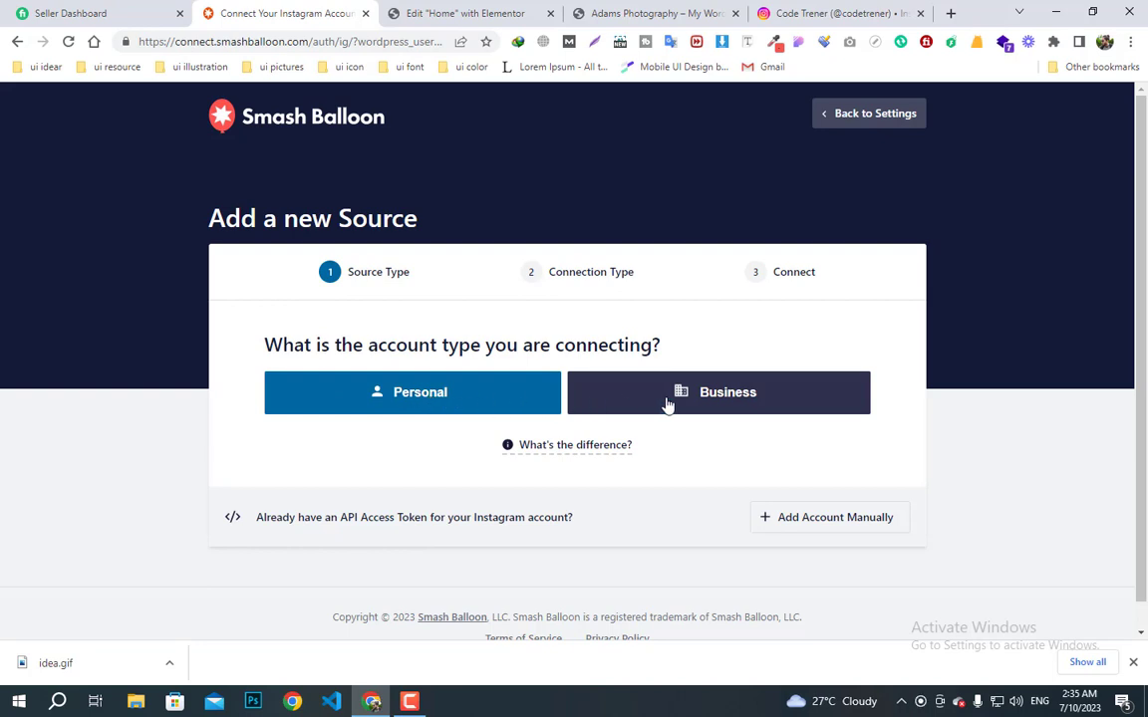
left_click(471, 403)
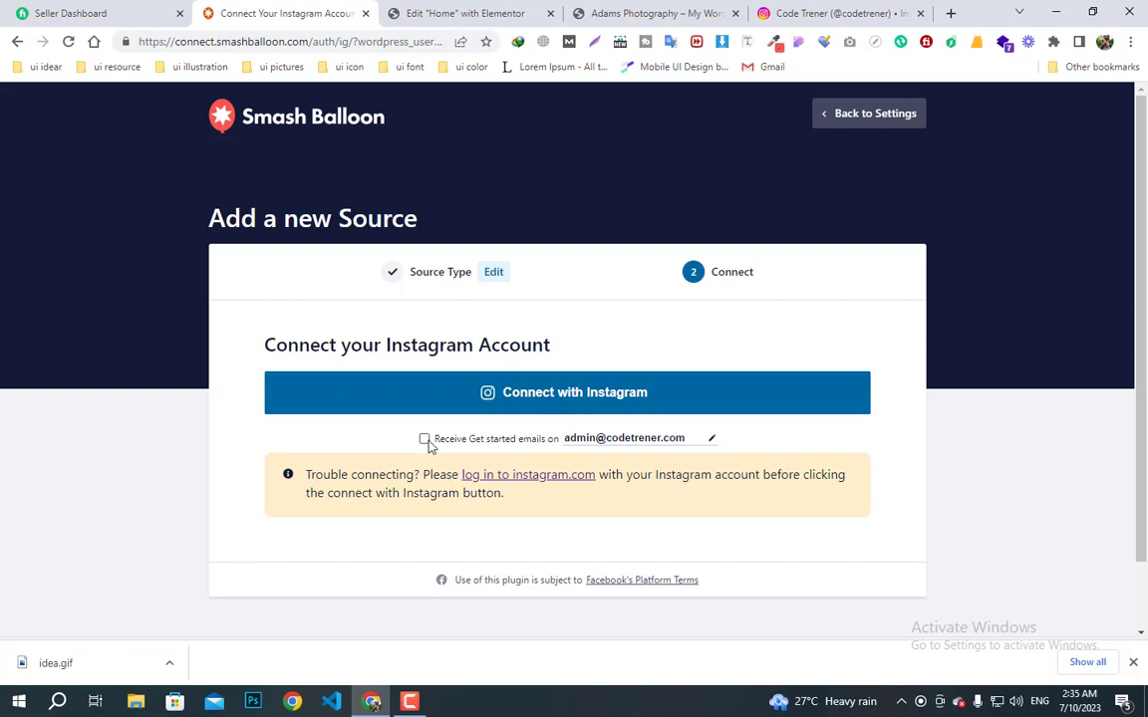
left_click(552, 396)
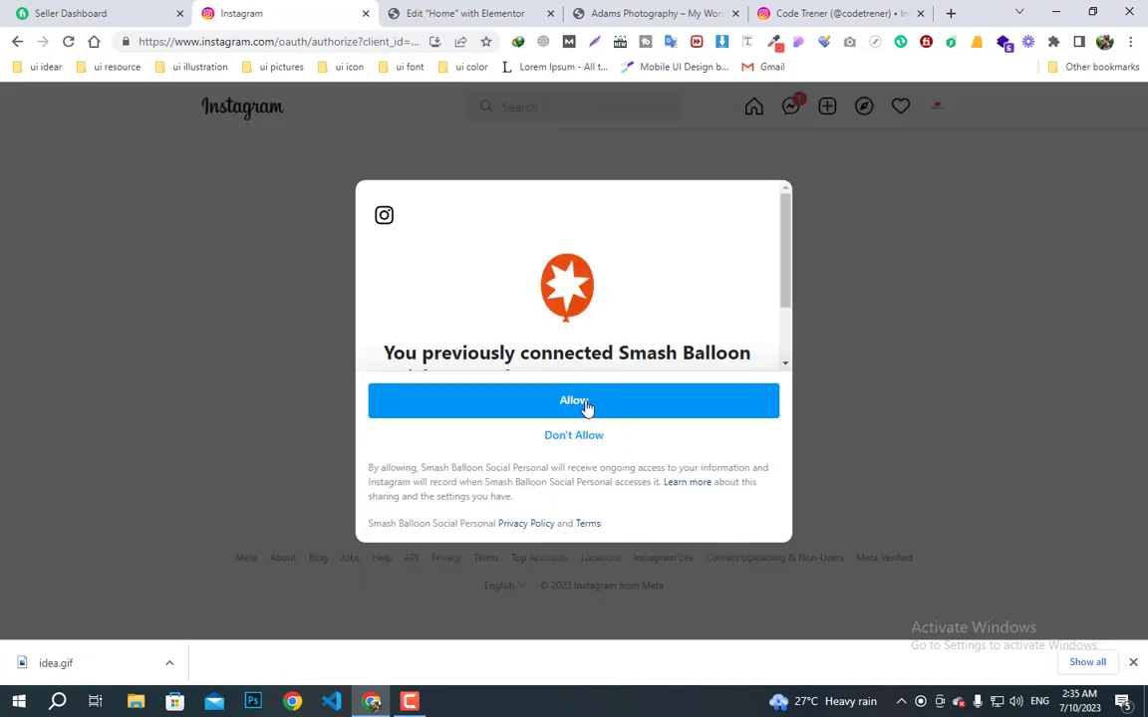
left_click(585, 403)
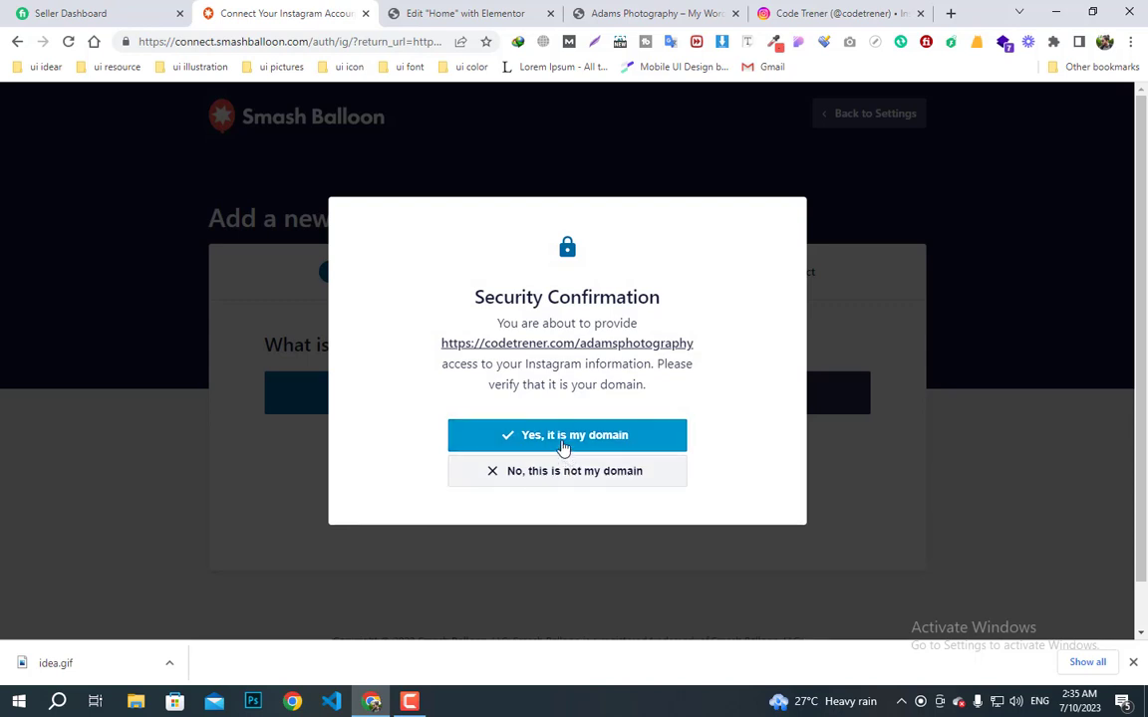
left_click(563, 445)
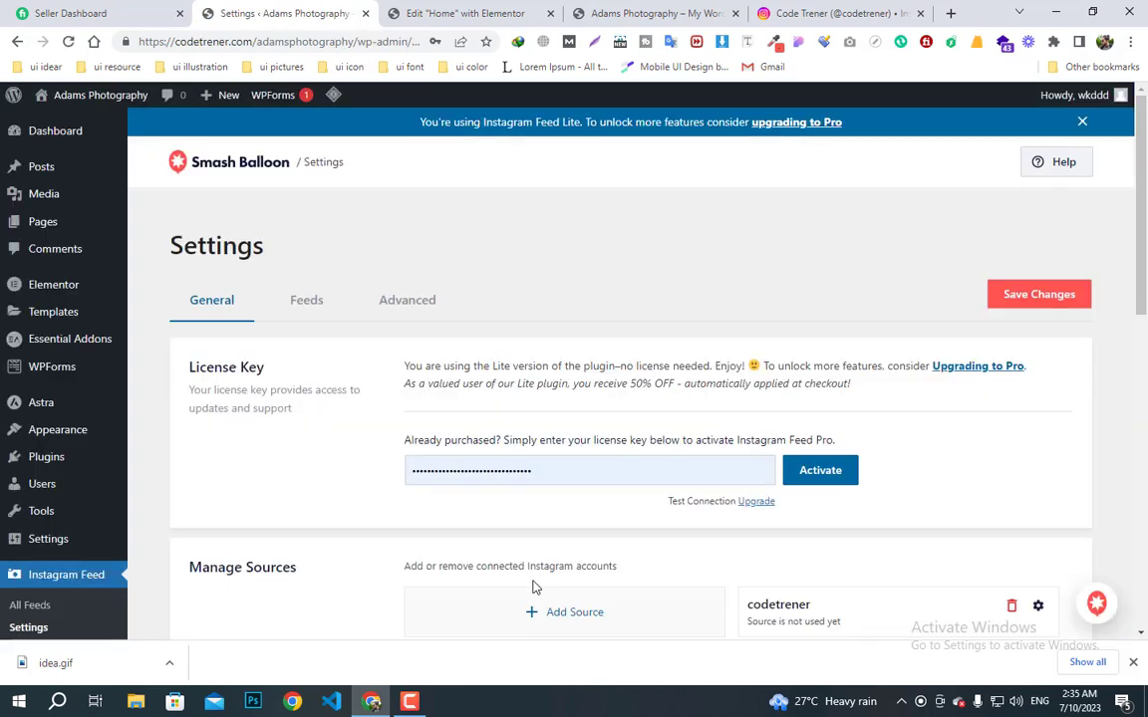
scroll(533, 587, "down", 4)
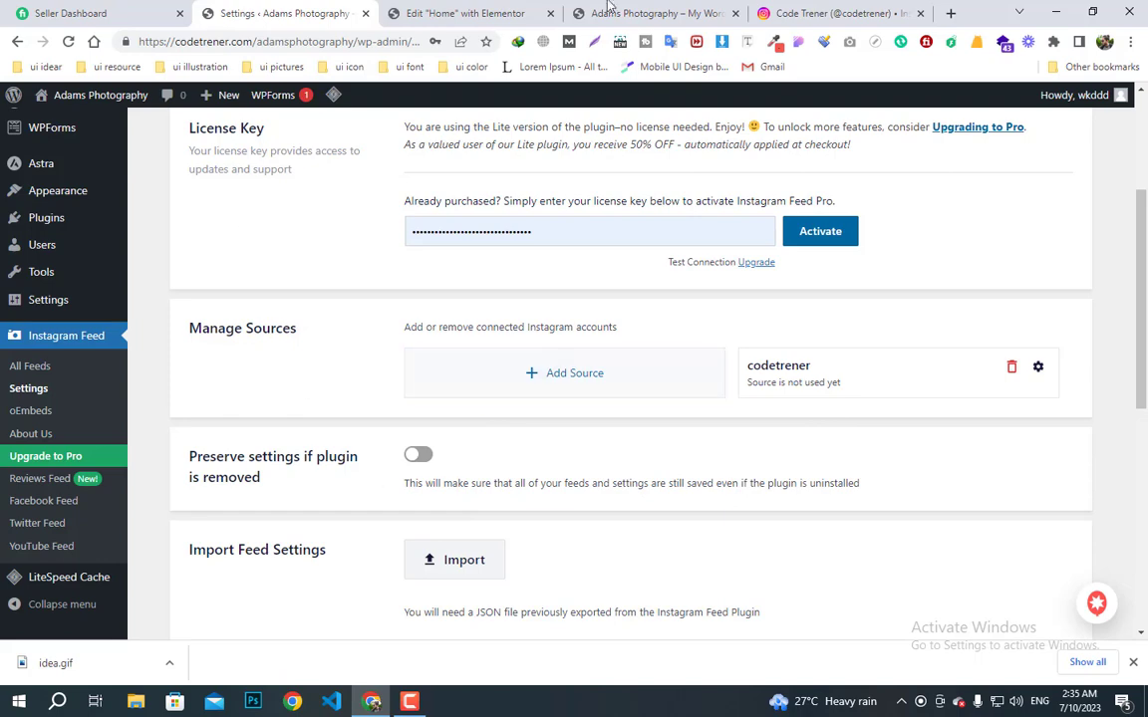
left_click(760, 12)
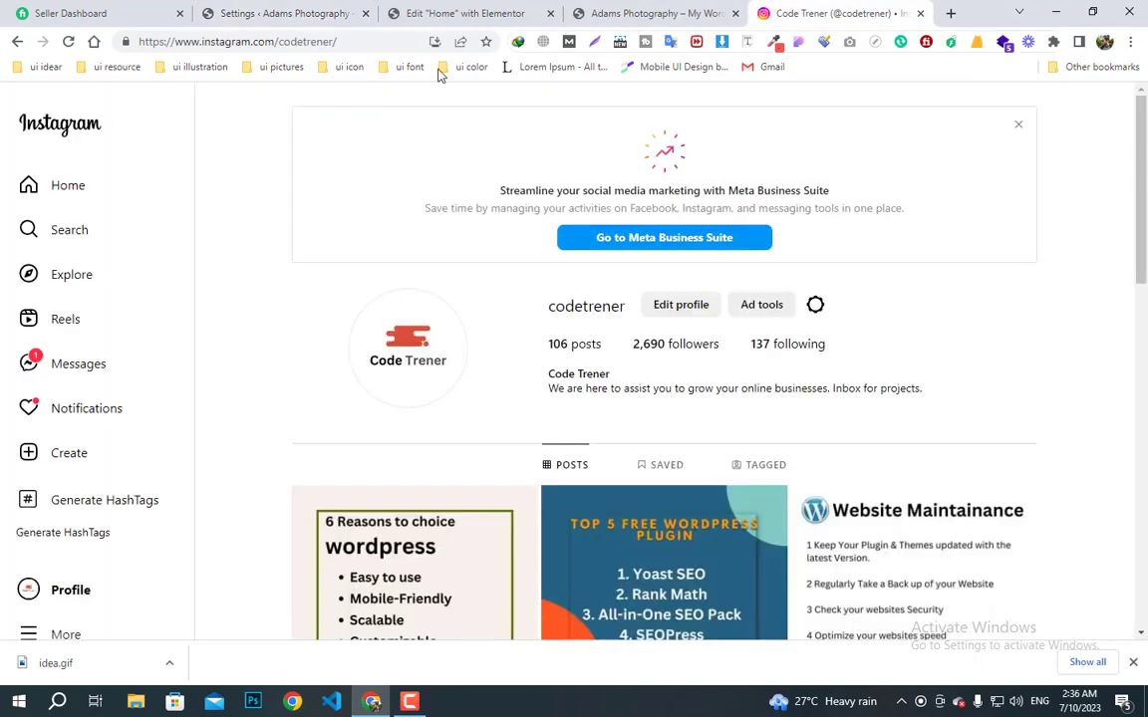
- Bring up the Smash Balloon All Feeds page
left_click(461, 13)
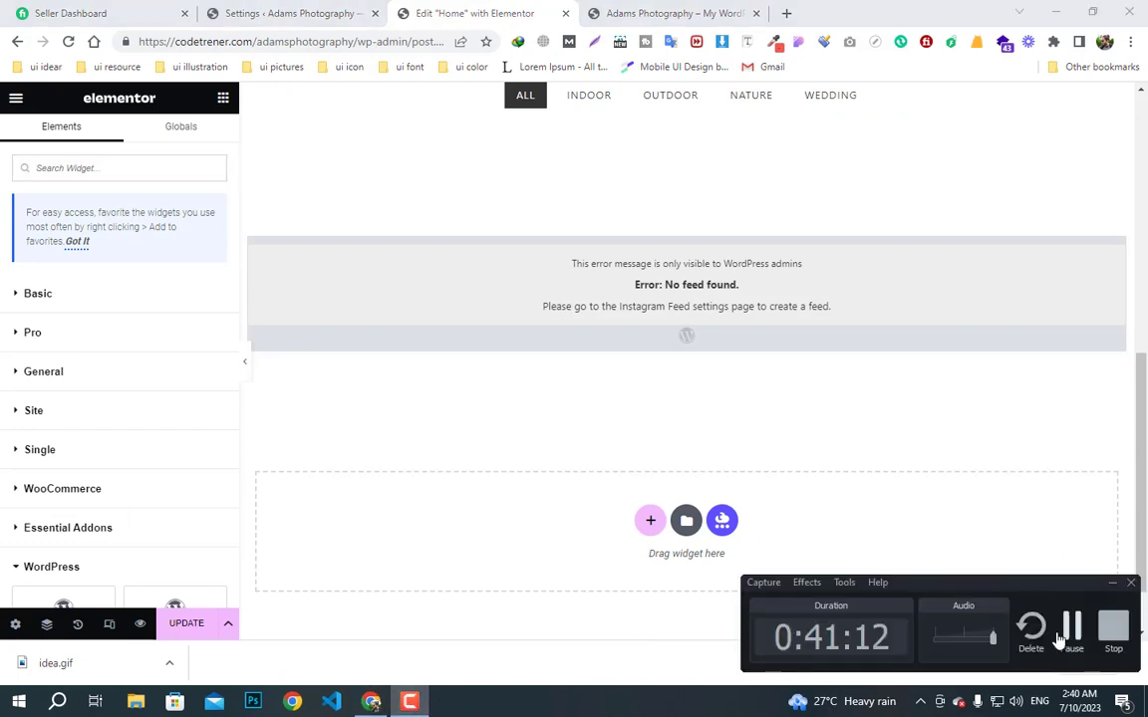
left_click(1071, 637)
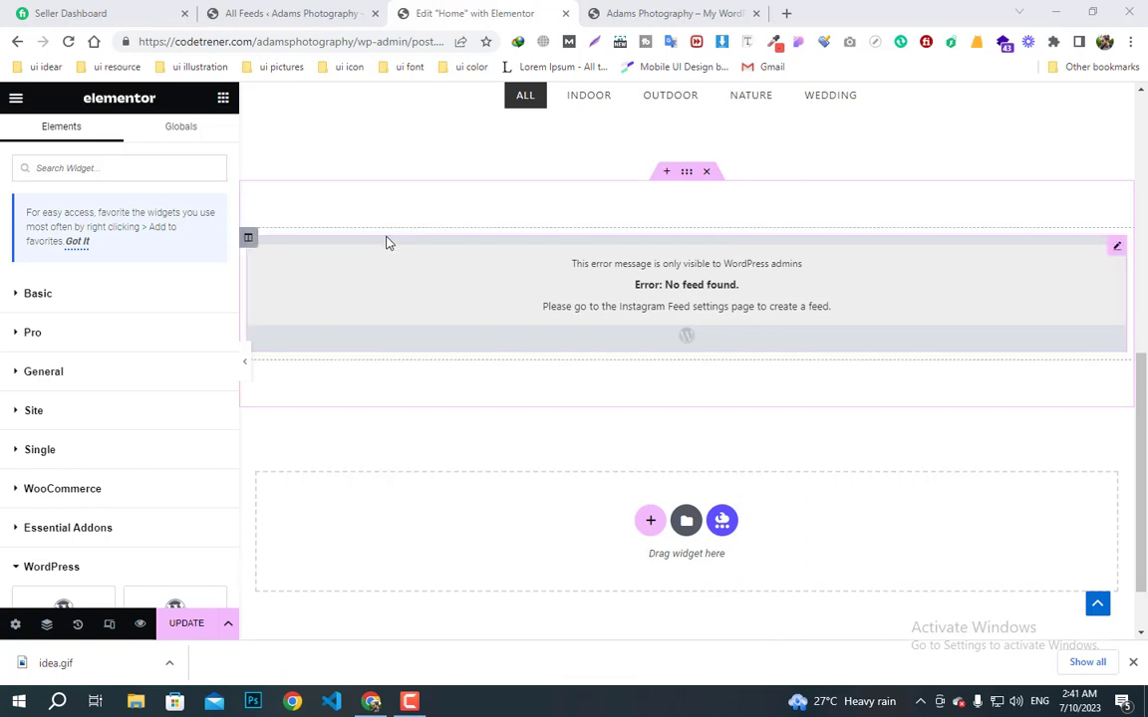
left_click(289, 13)
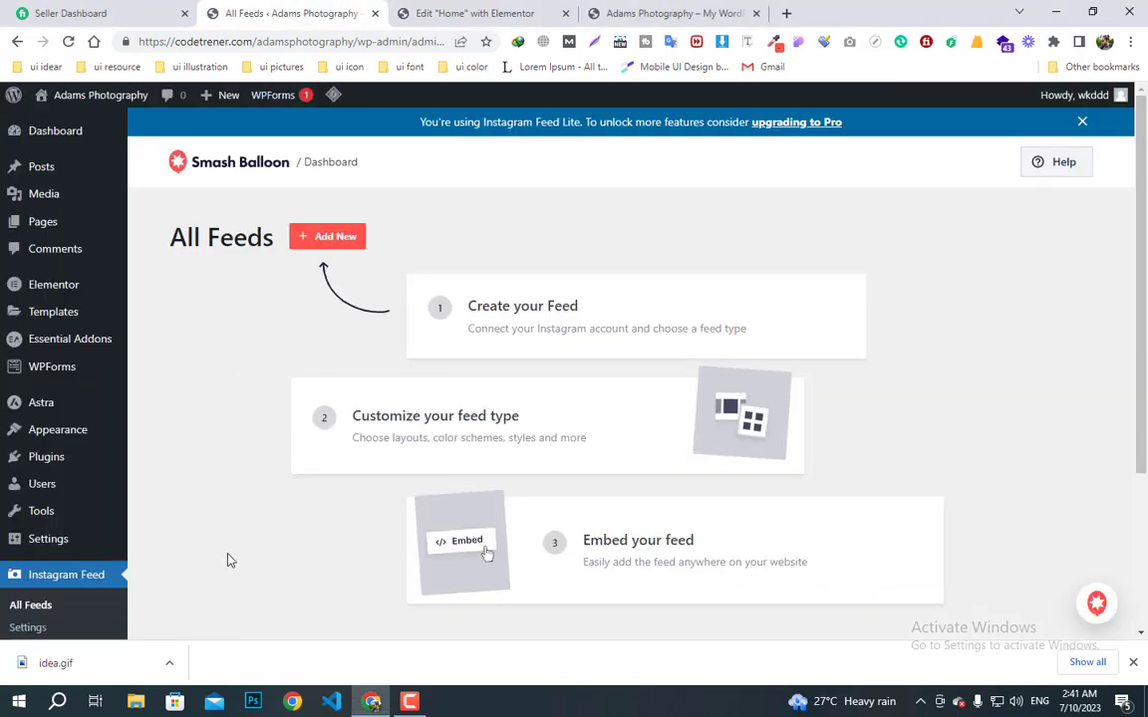
left_click(62, 596)
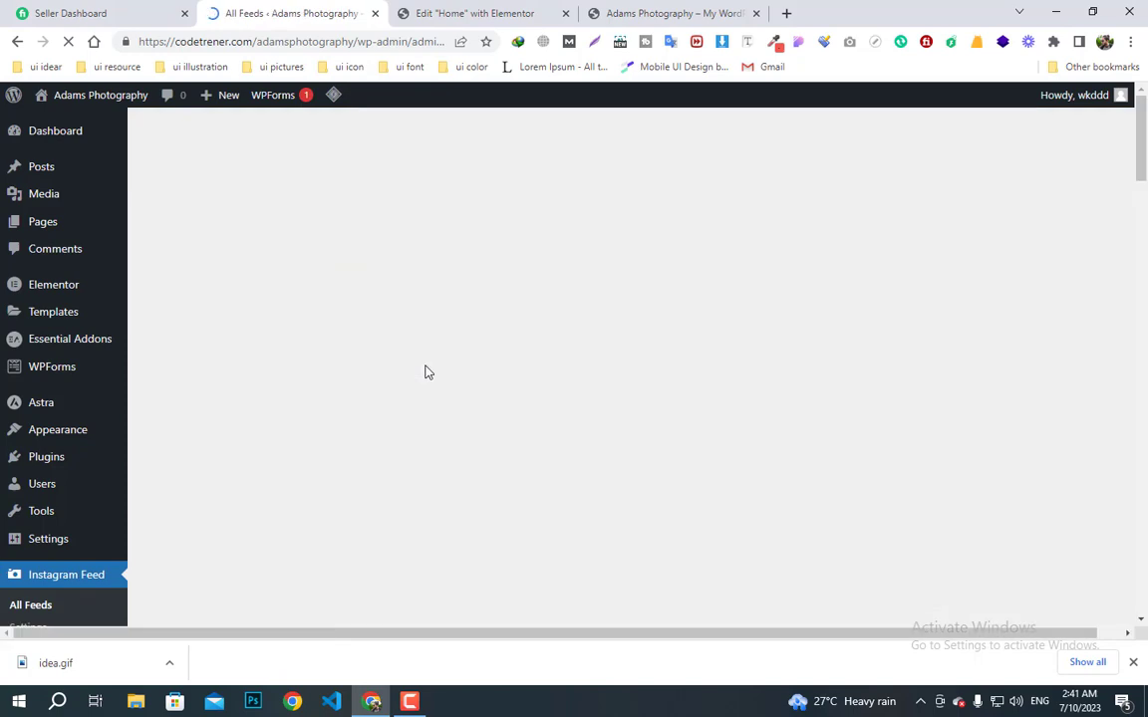
scroll(304, 475, "down", 1)
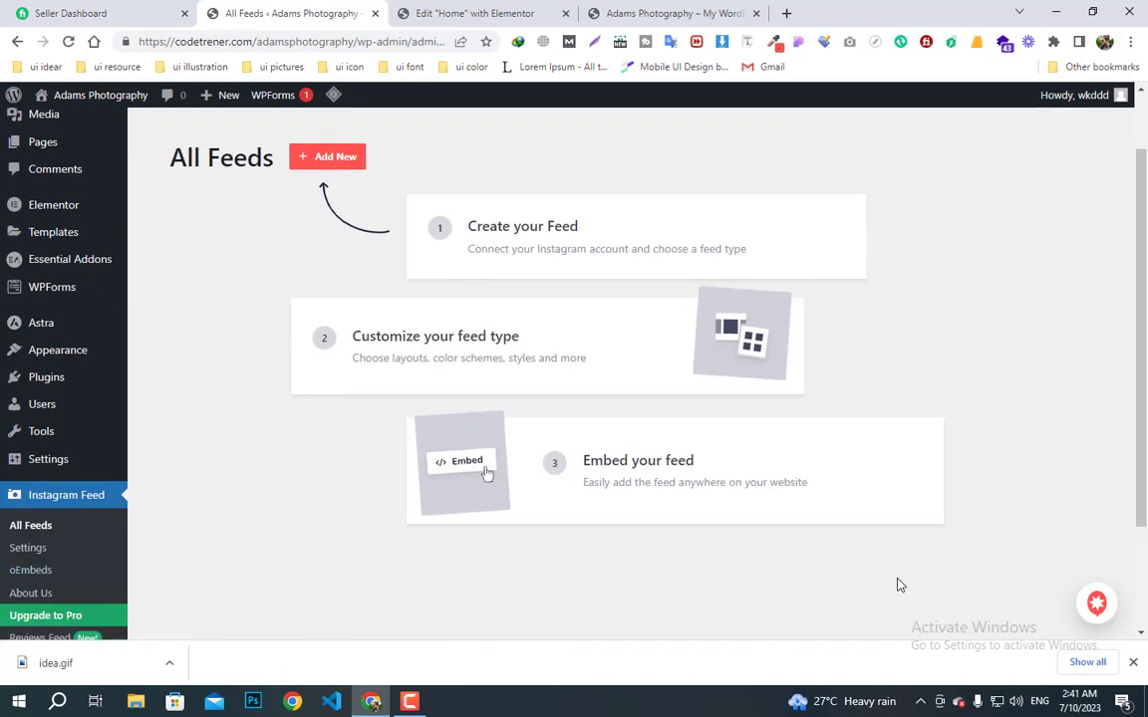
scroll(562, 469, "down", 2)
scroll(564, 476, "up", 3)
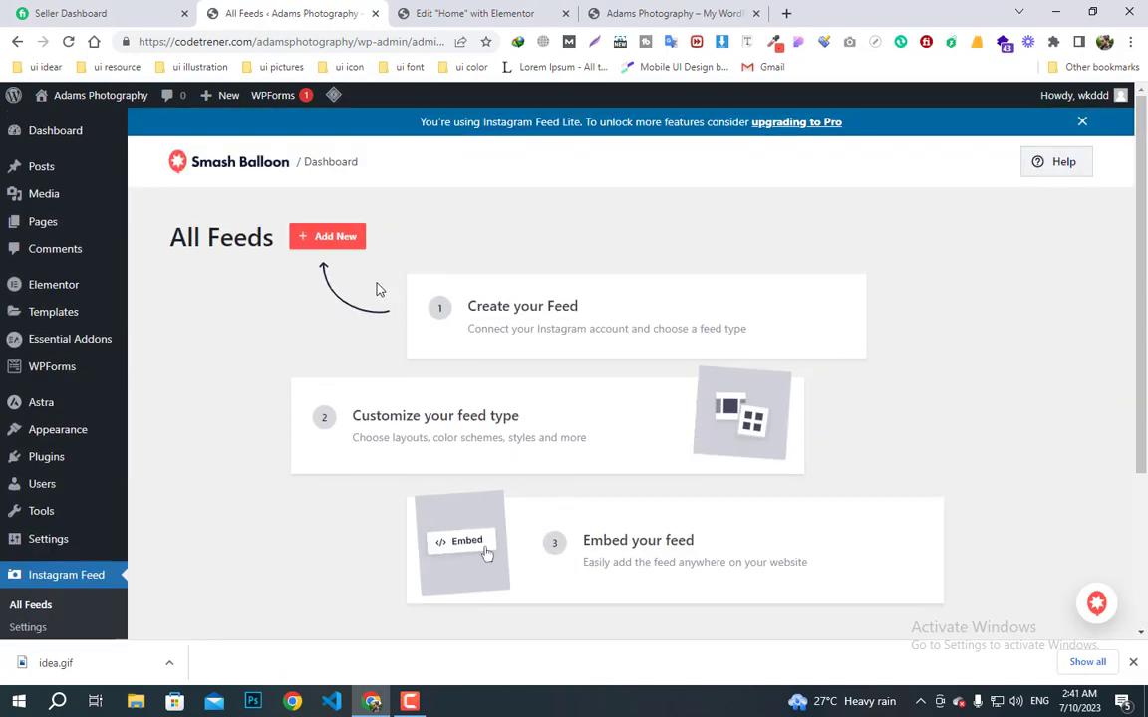
- Create a new User Timeline feed using the connected codetrener source
left_click(337, 247)
scroll(1005, 605, "down", 3)
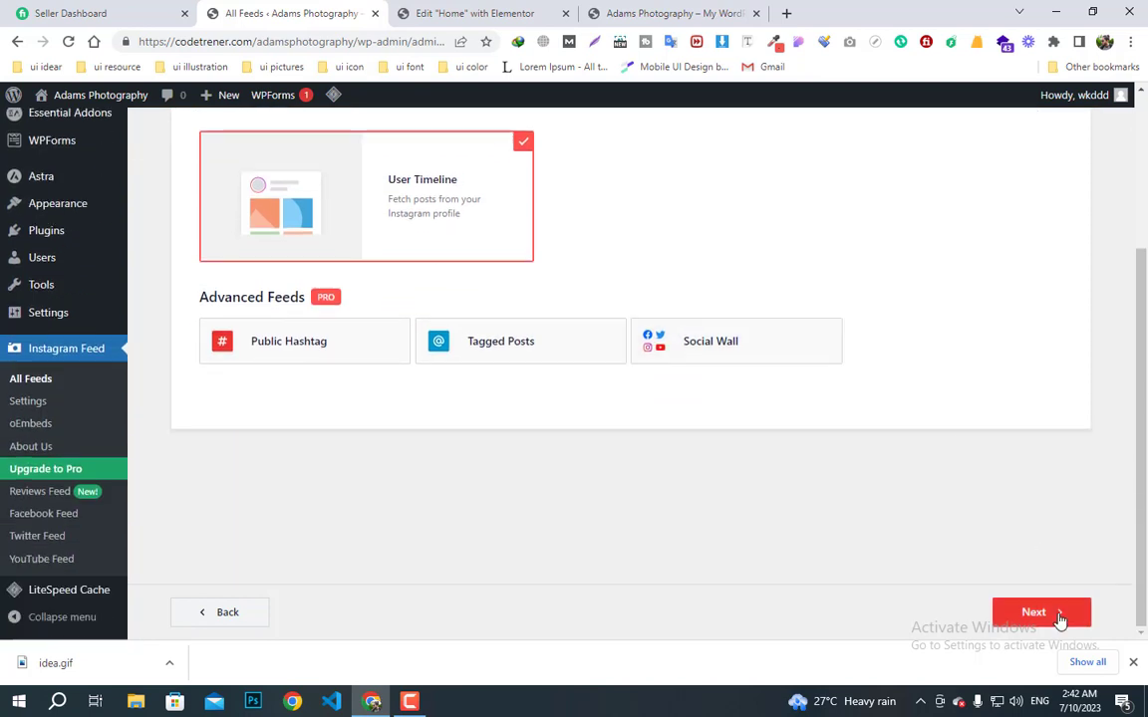
left_click(1059, 620)
scroll(587, 251, "up", 1)
left_click(570, 231)
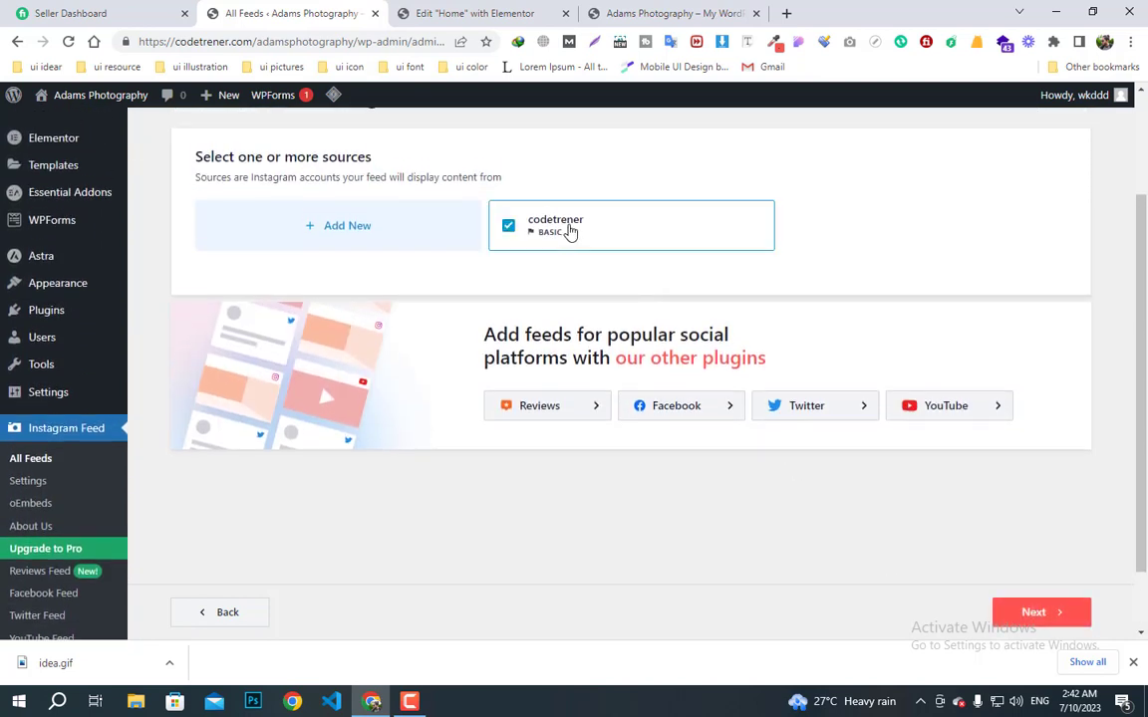
left_click(1036, 615)
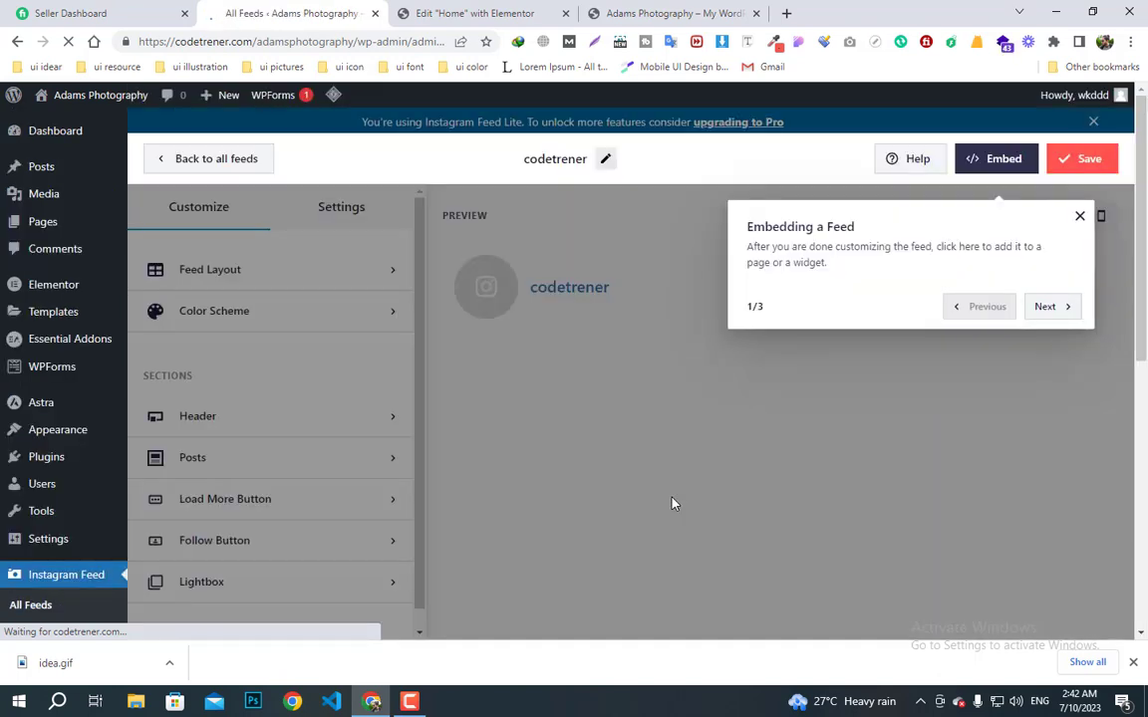
- Step through and finish the feed editor tour
left_click(1052, 307)
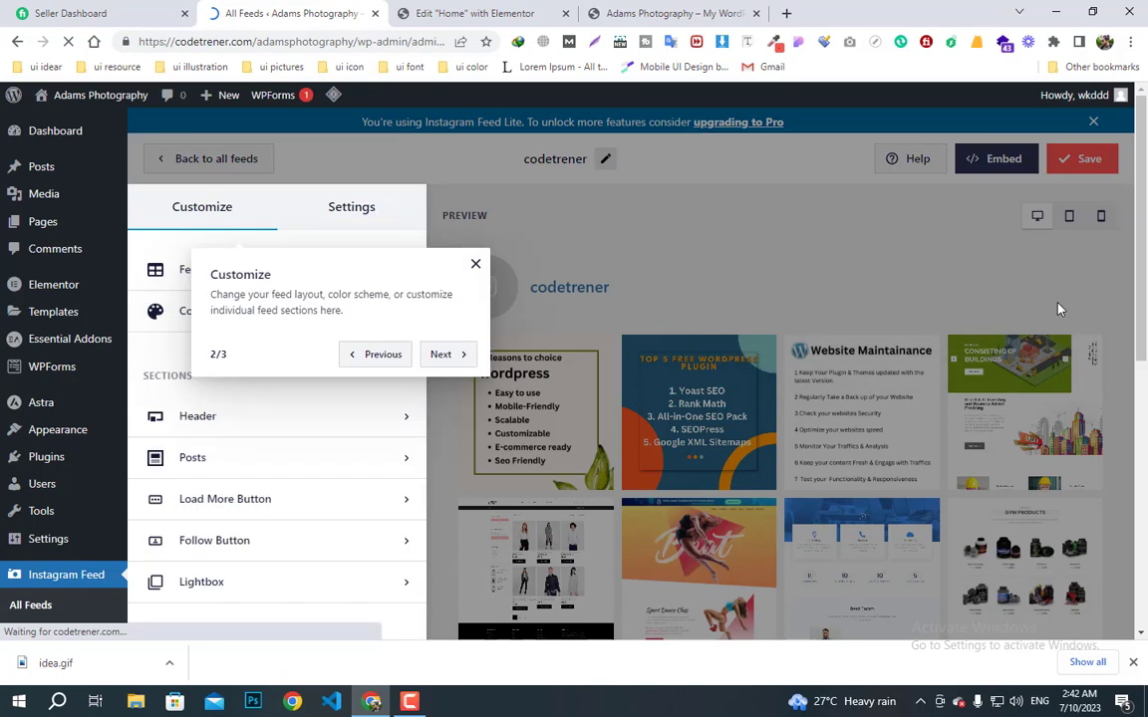
left_click(445, 355)
left_click(509, 355)
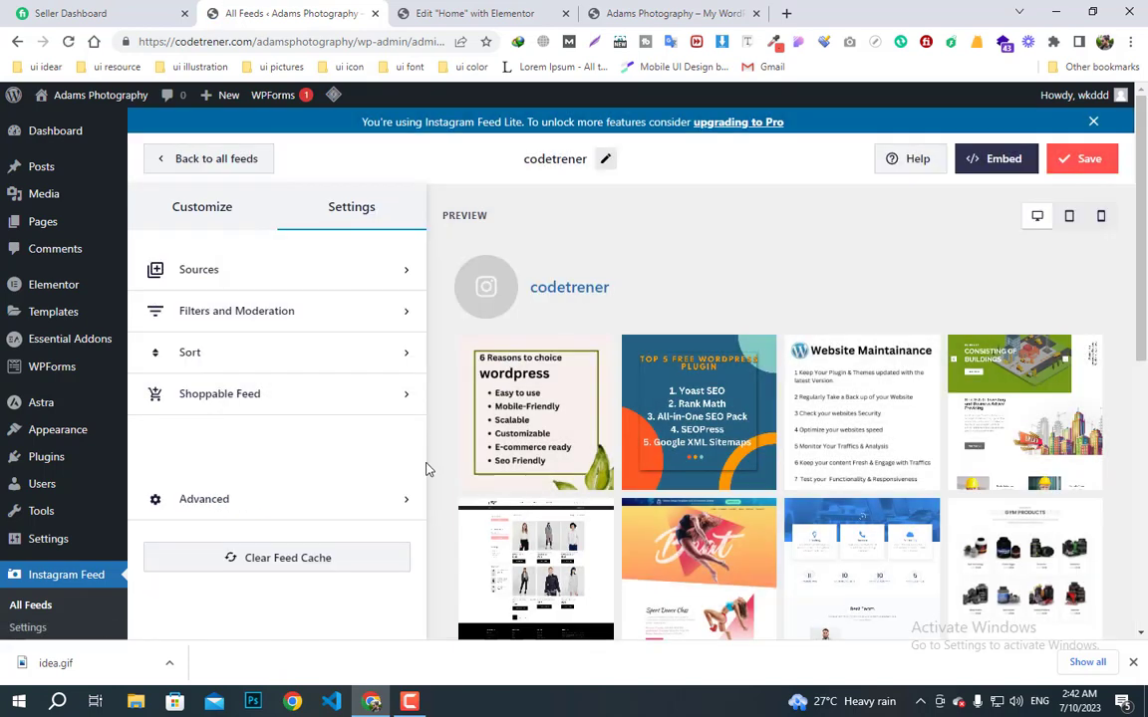
scroll(578, 459, "down", 5)
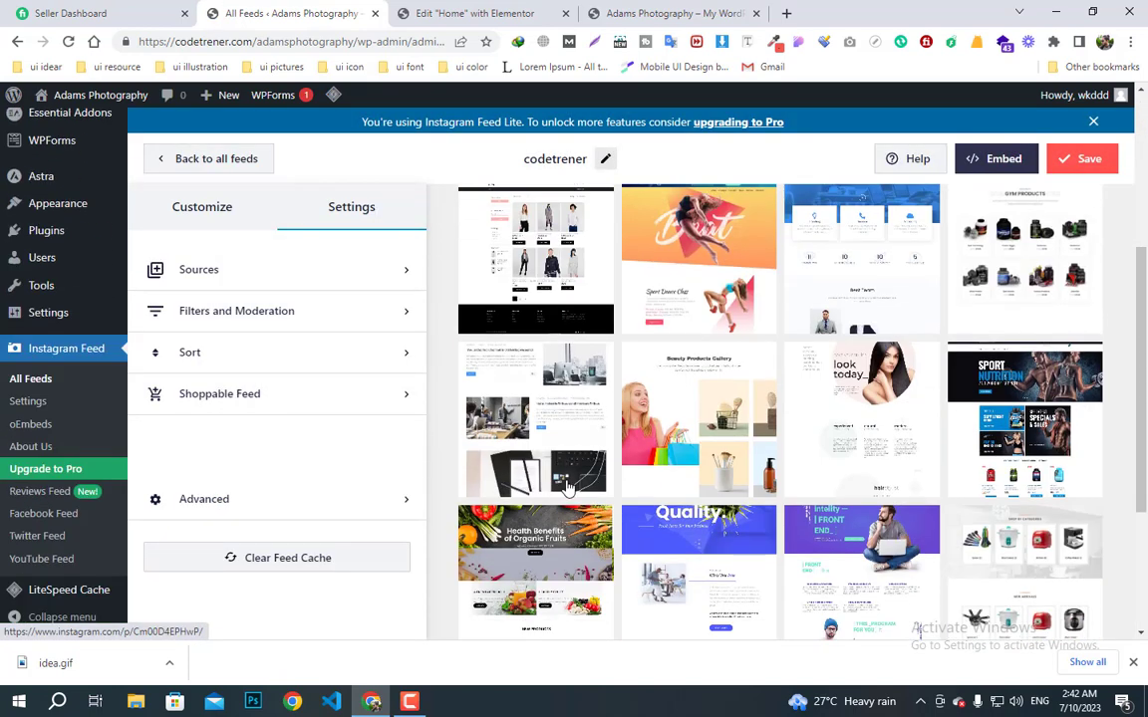
scroll(567, 486, "up", 3)
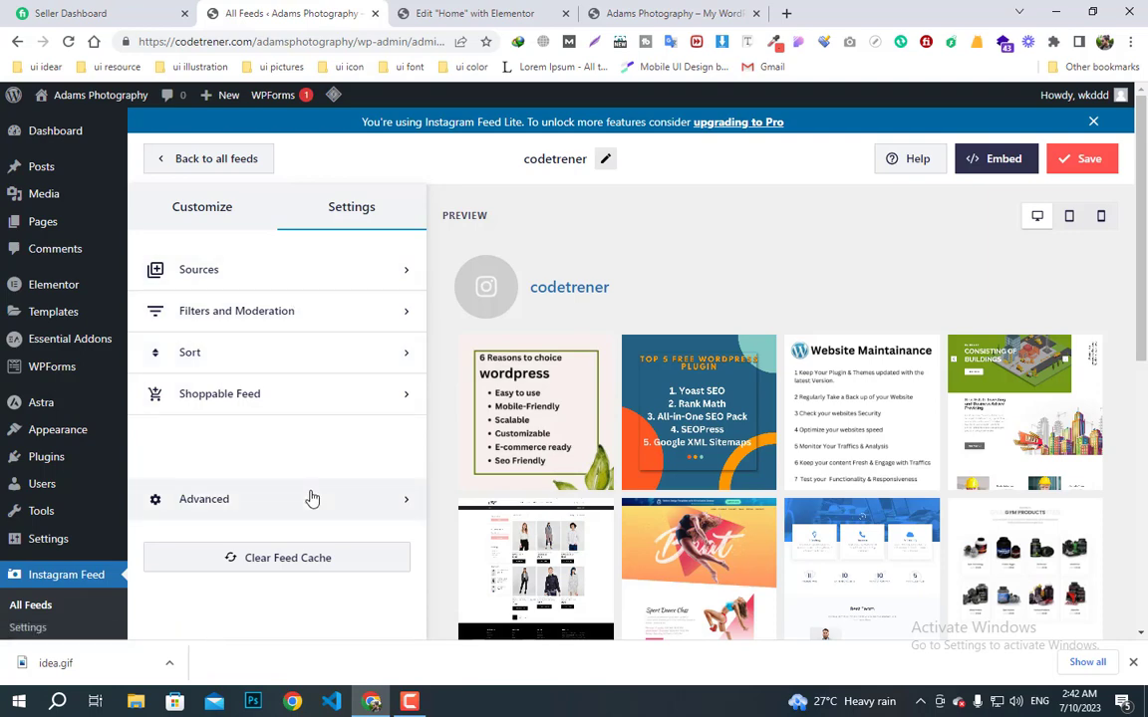
- Check Customize > Posts > Images and Videos, where resolution is Auto-detect (recommended)
left_click(223, 224)
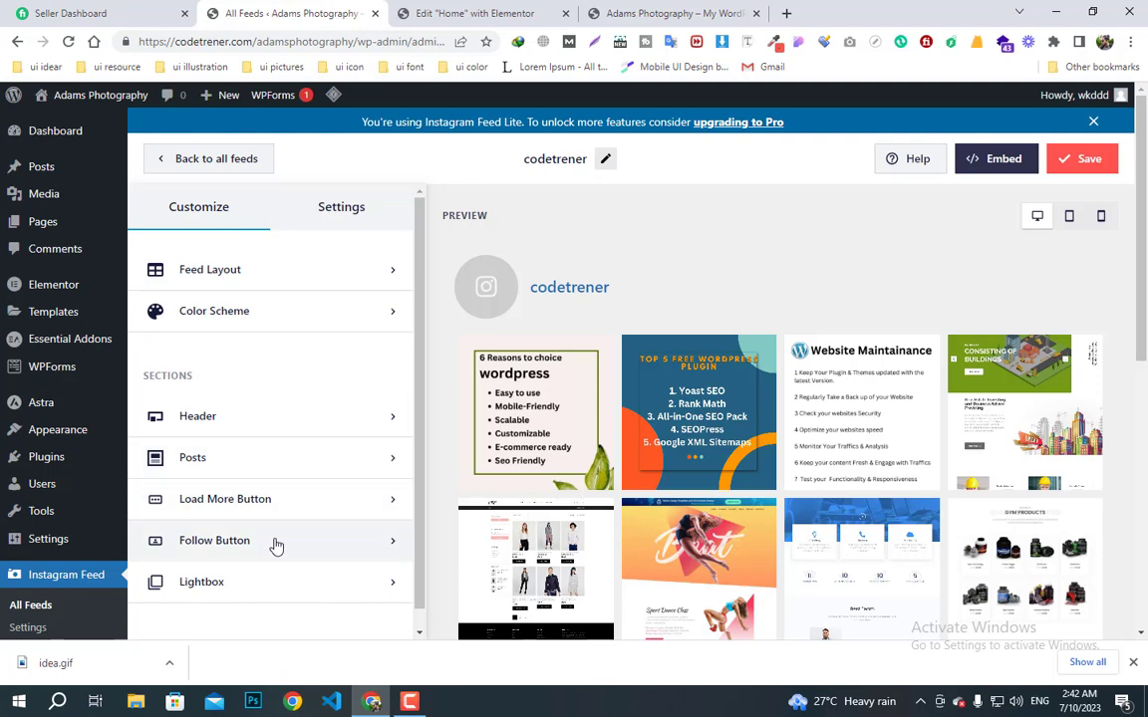
left_click(274, 455)
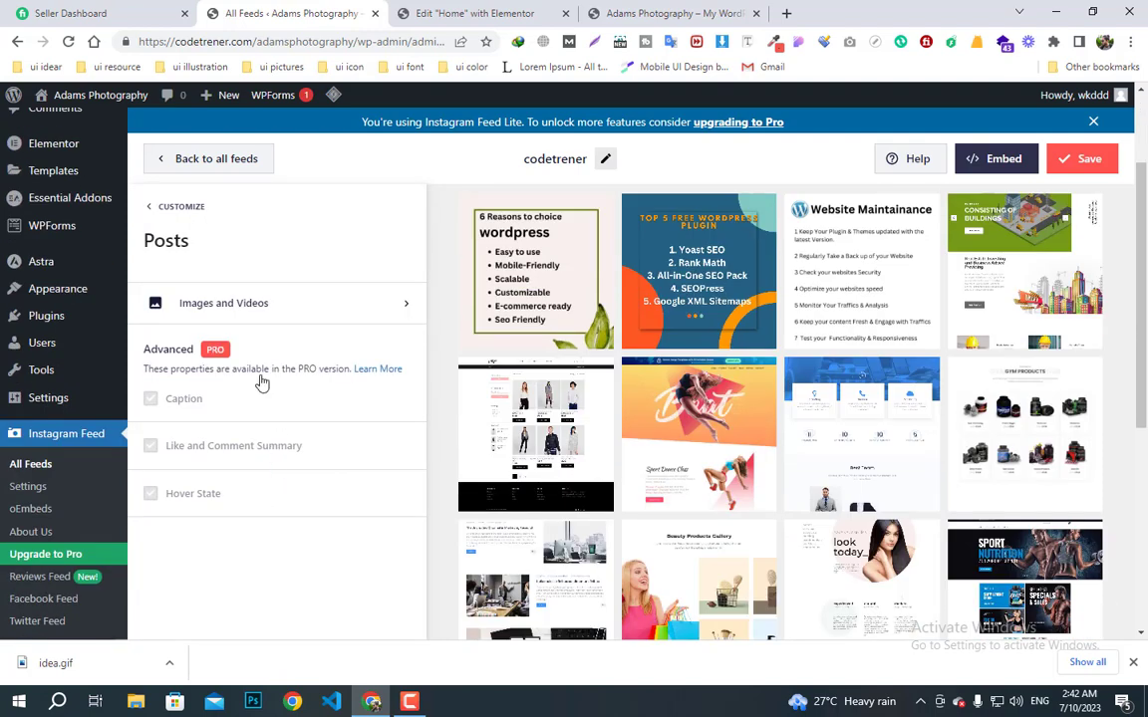
left_click(275, 316)
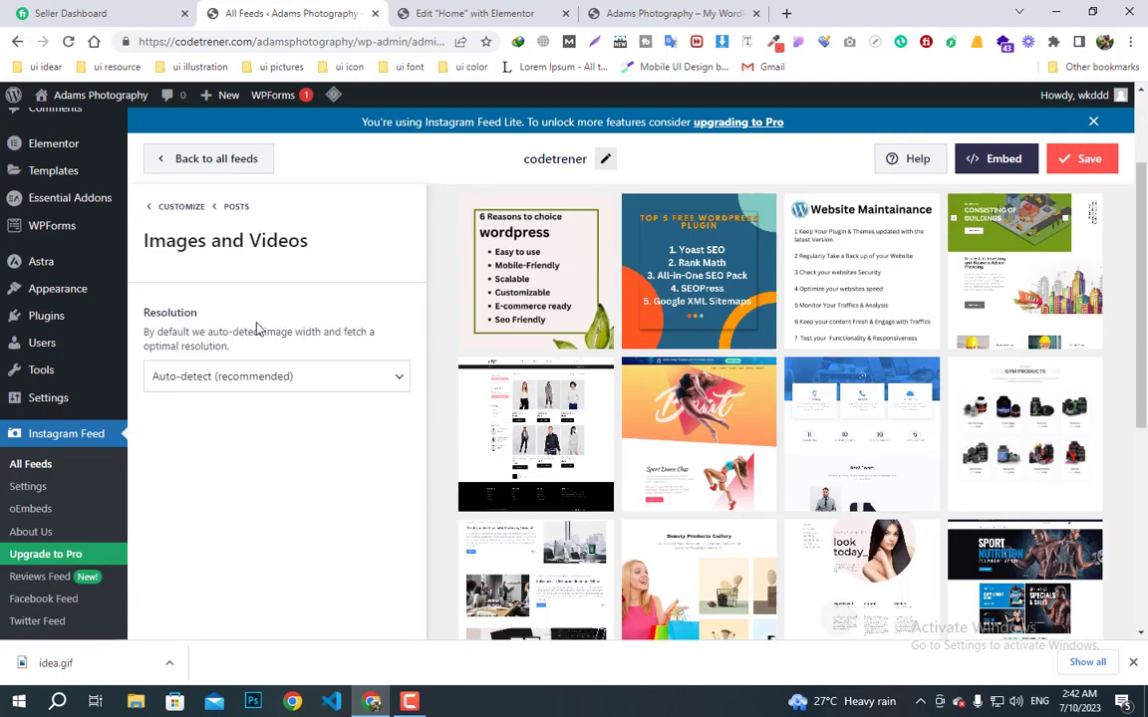
left_click(150, 207)
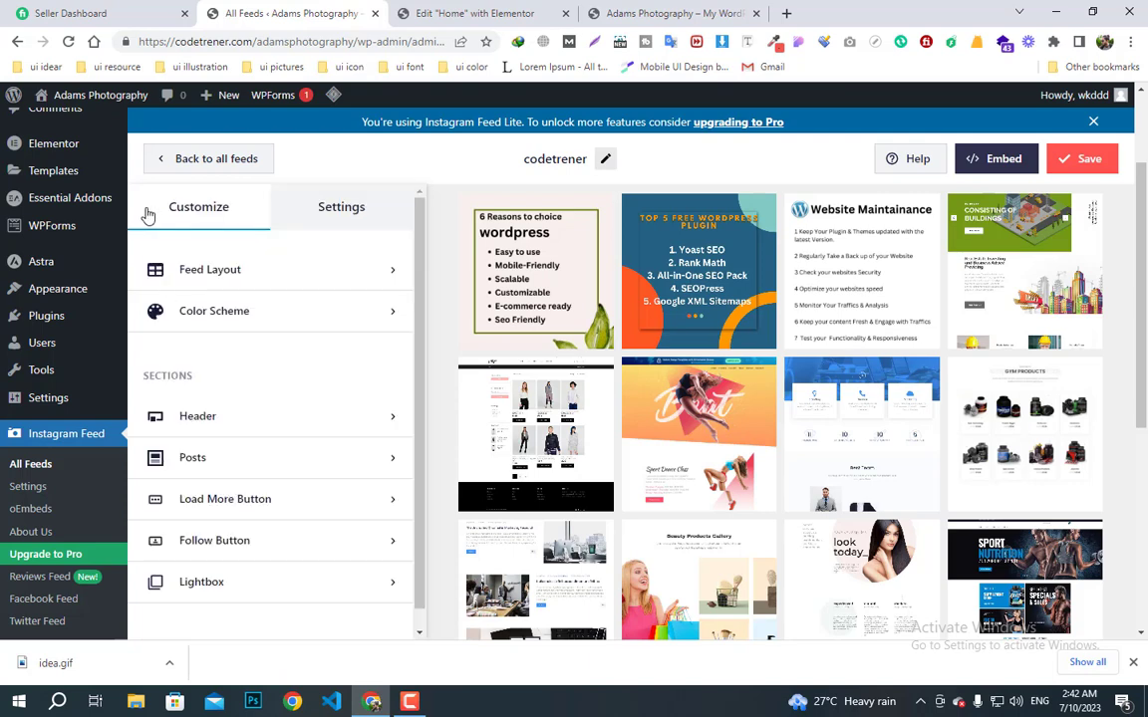
- Review the feed's Filters and Moderation and Advanced settings (Reels included, 5 concurrent API requests)
left_click(321, 222)
left_click(250, 309)
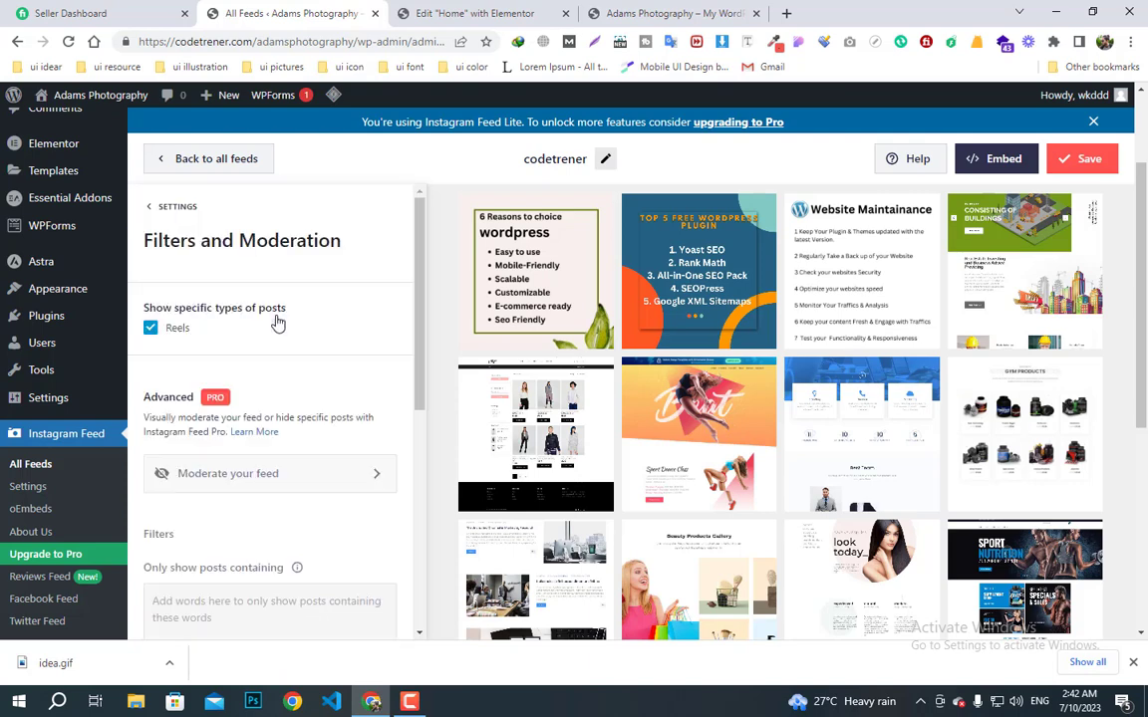
scroll(274, 481, "down", 5)
scroll(274, 481, "up", 5)
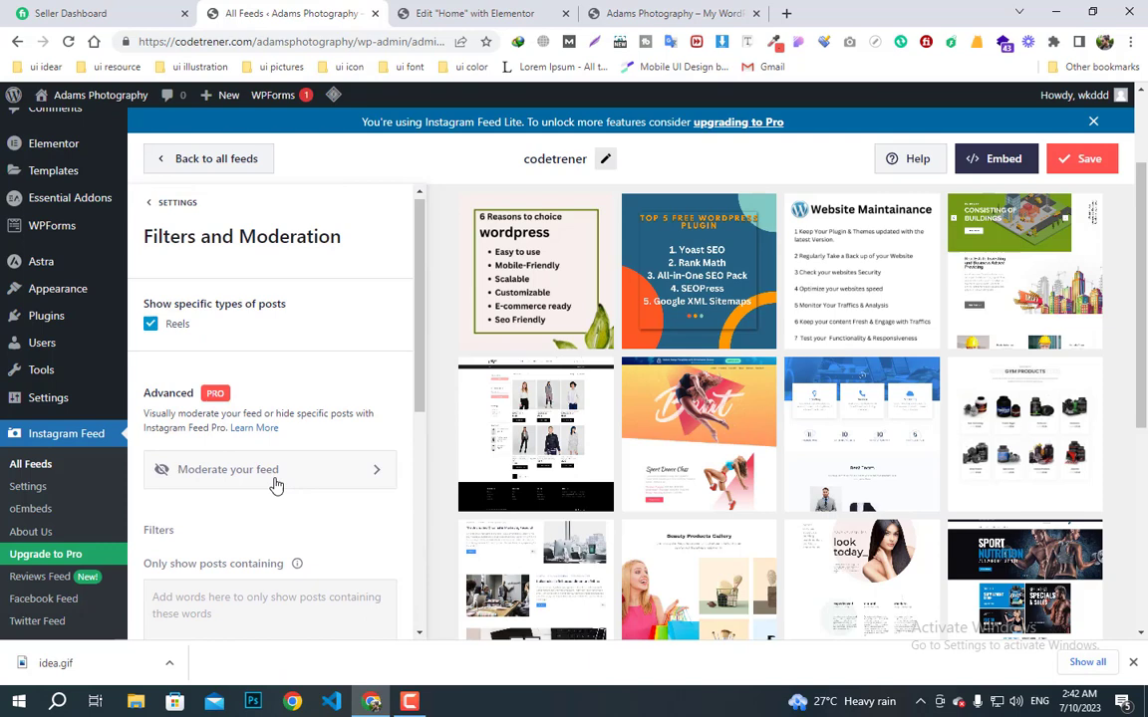
left_click(165, 206)
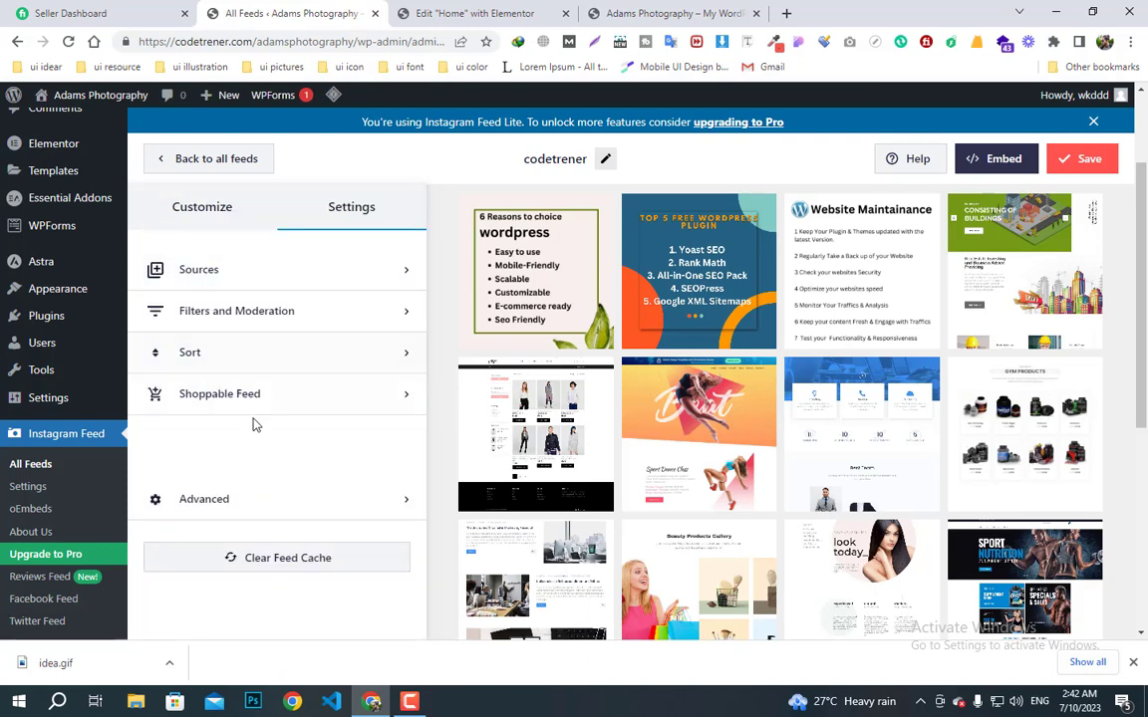
left_click(296, 499)
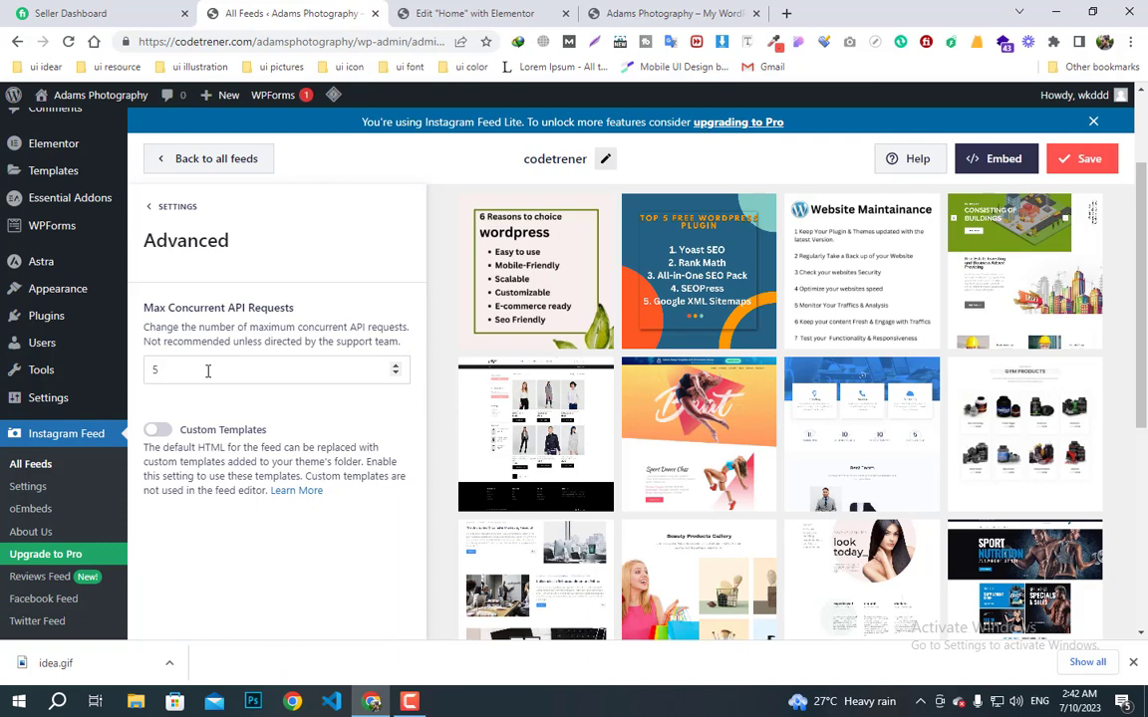
left_click(150, 213)
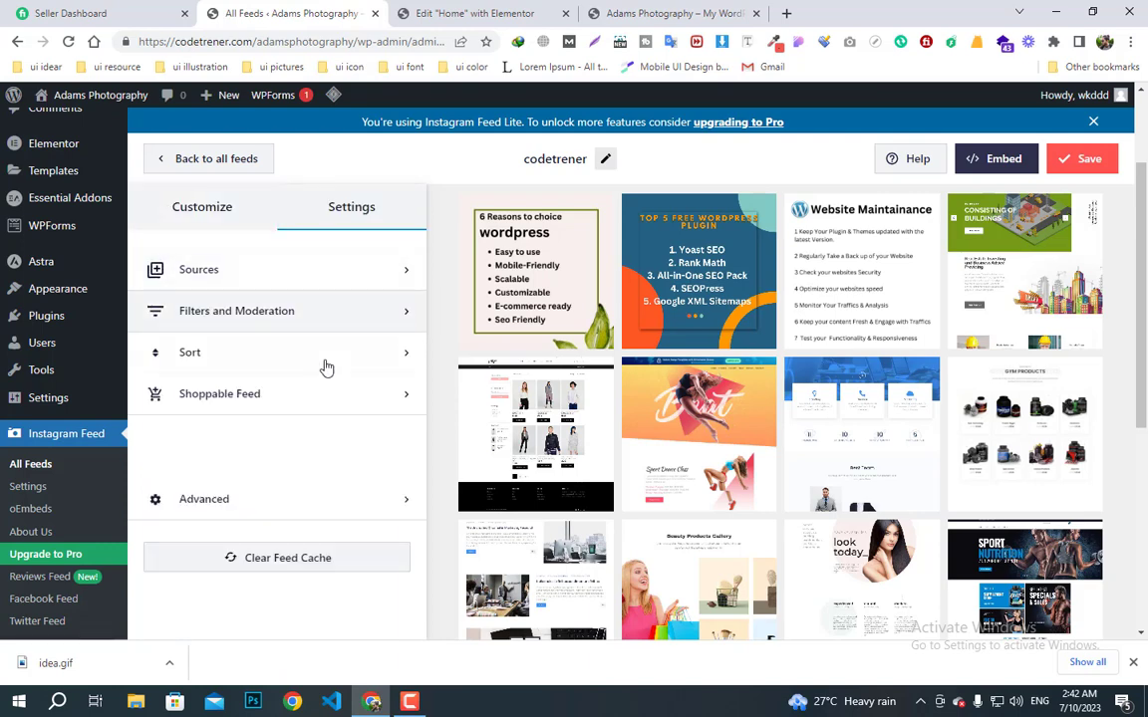
scroll(299, 468, "down", 2)
left_click(359, 502)
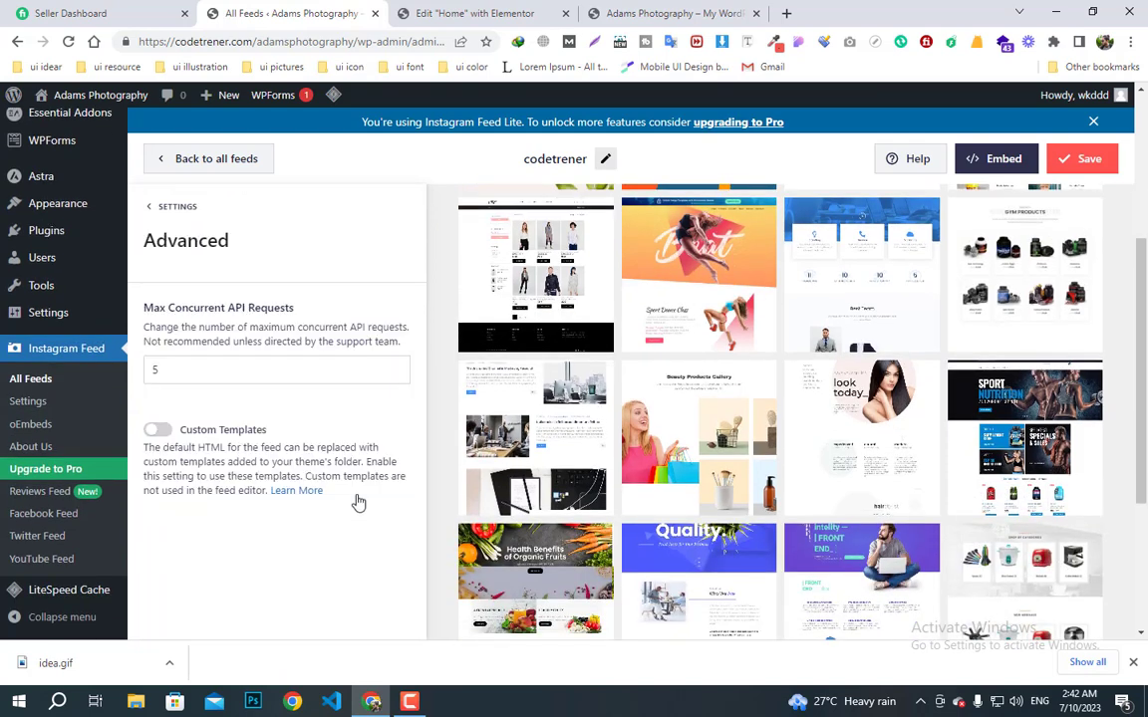
left_click(149, 209)
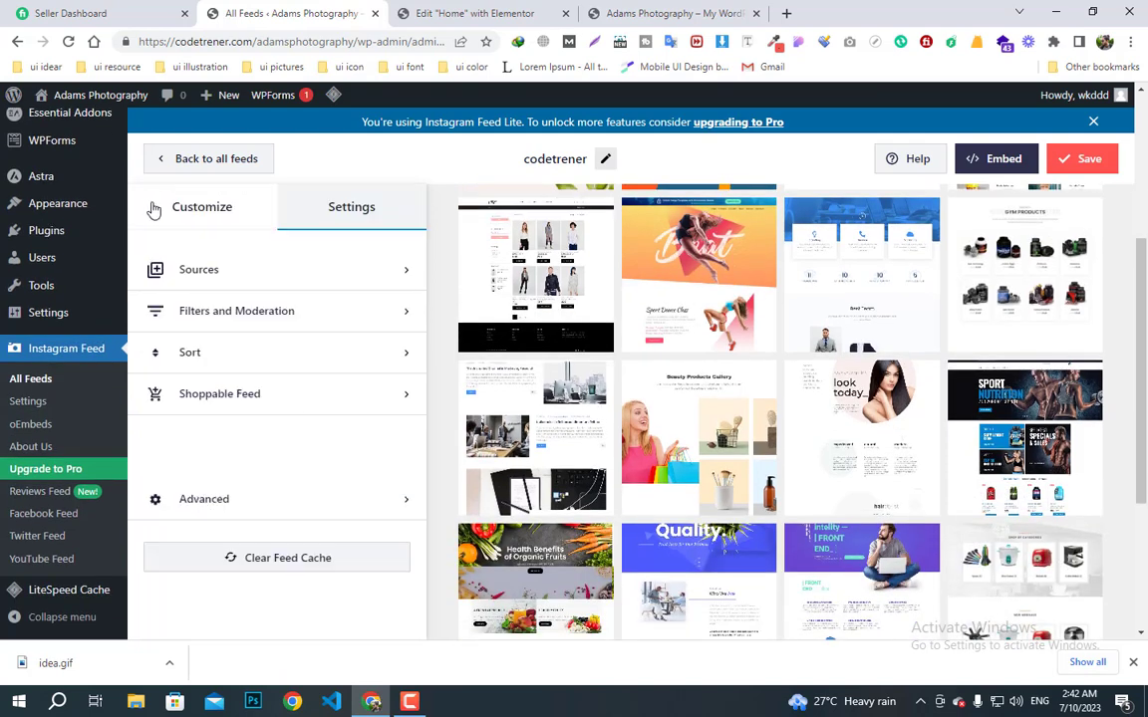
left_click(153, 210)
- In Feed Layout, try the Carousel layout and dismiss the Pro upgrade offer, keeping Grid
left_click(262, 284)
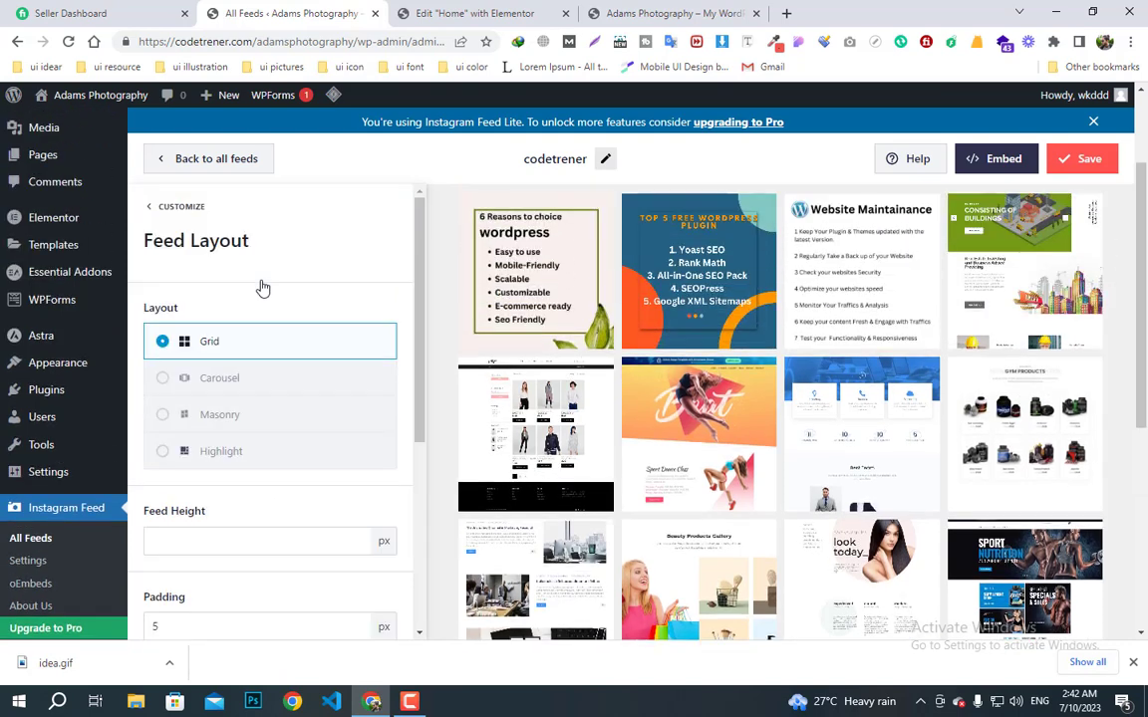
left_click(167, 206)
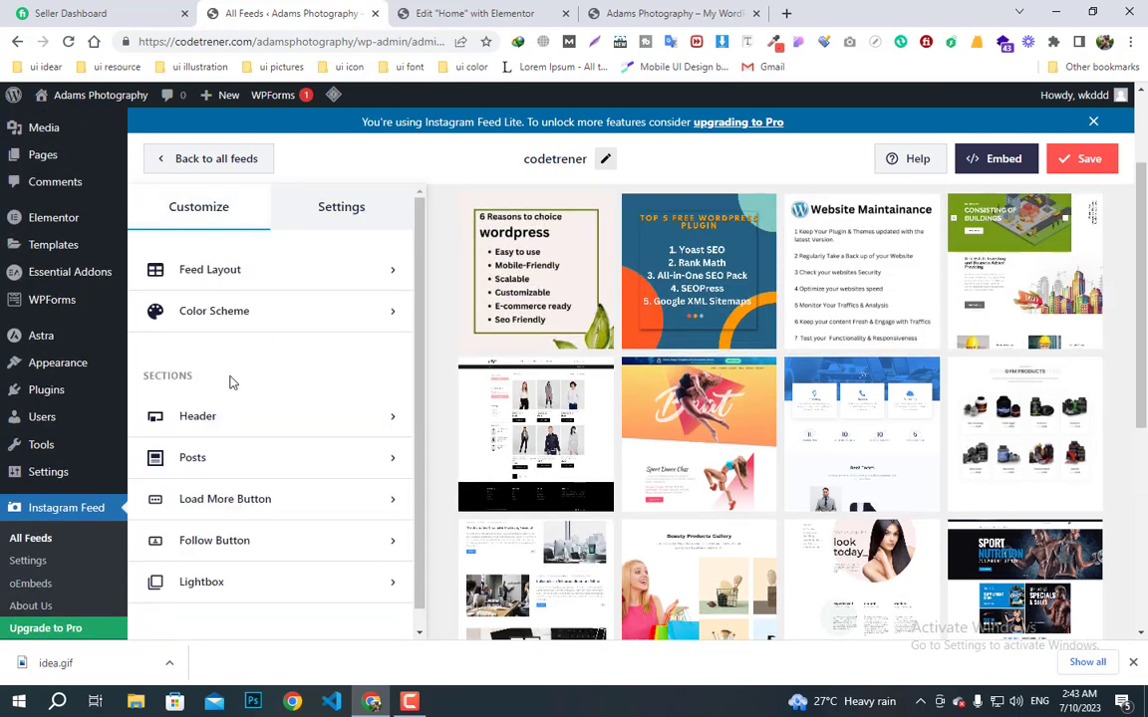
left_click(215, 291)
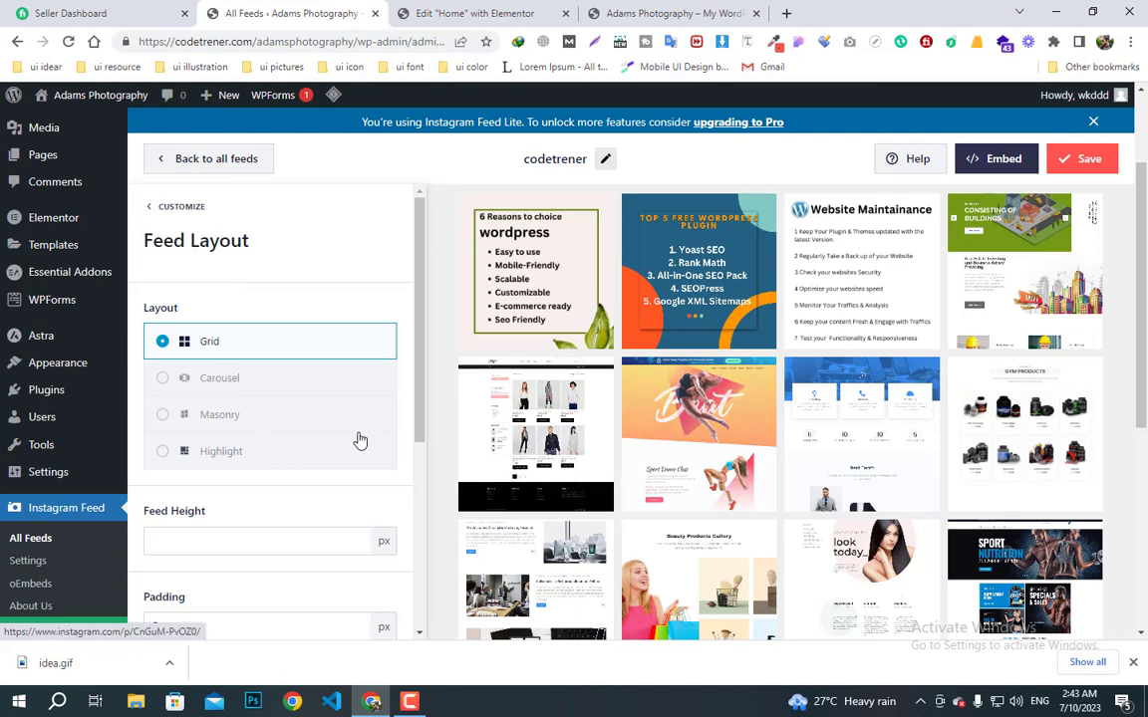
left_click(163, 378)
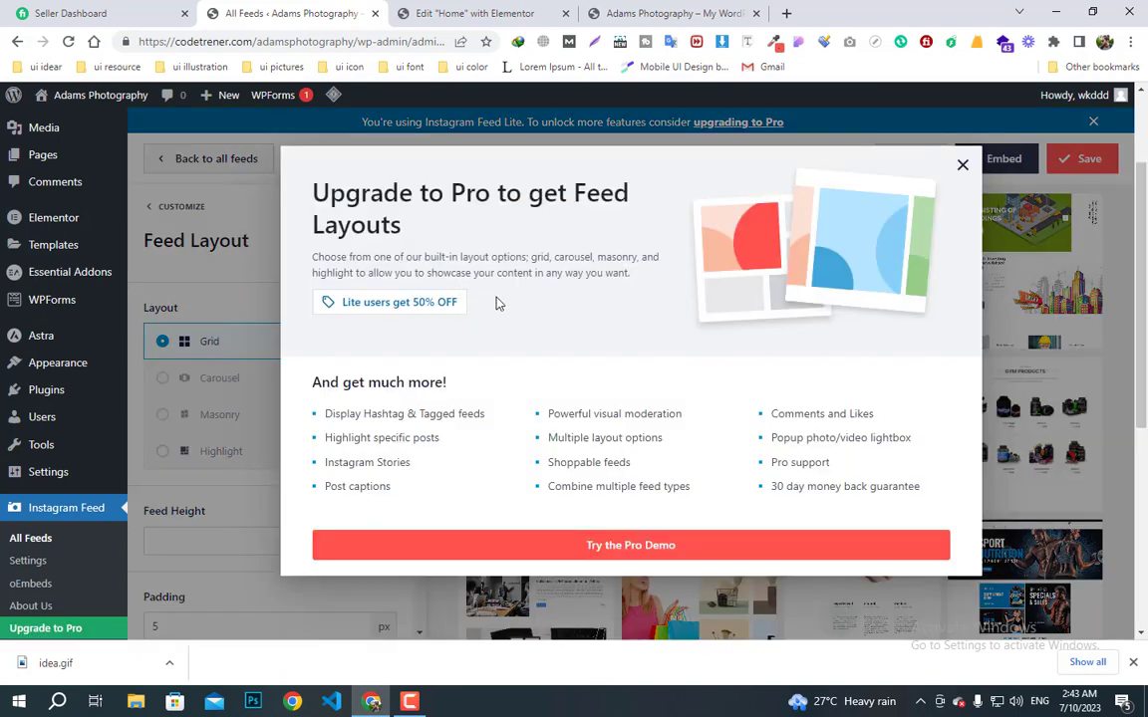
left_click(963, 167)
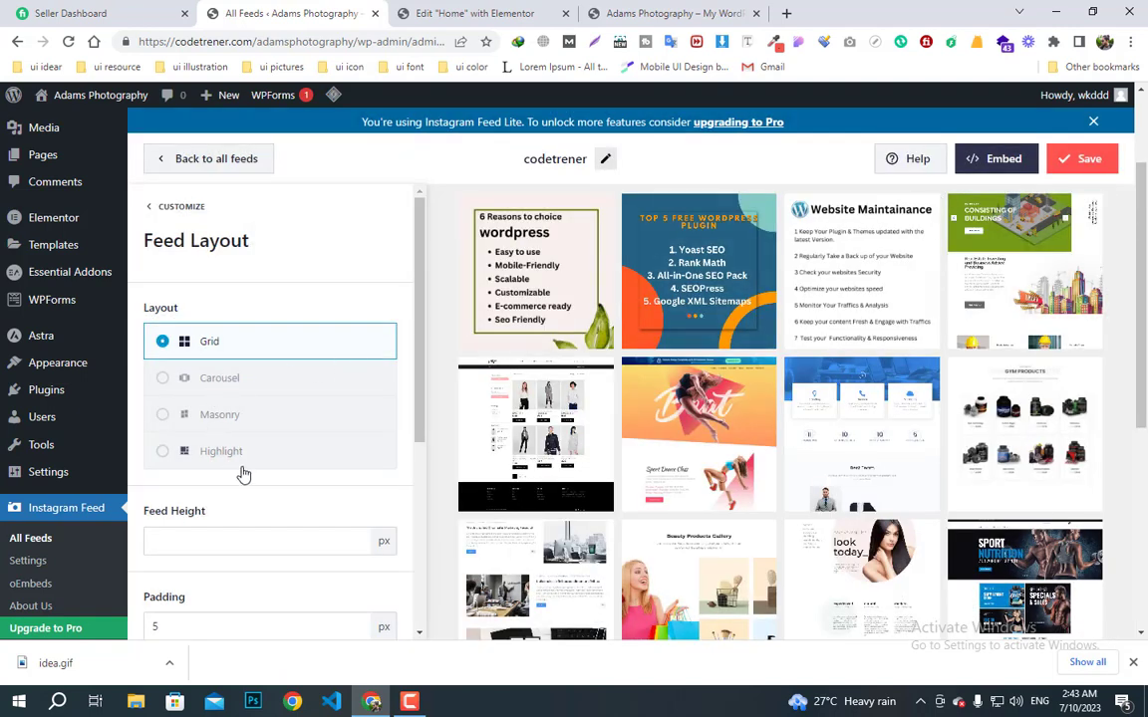
scroll(244, 468, "down", 1)
scroll(246, 473, "down", 2)
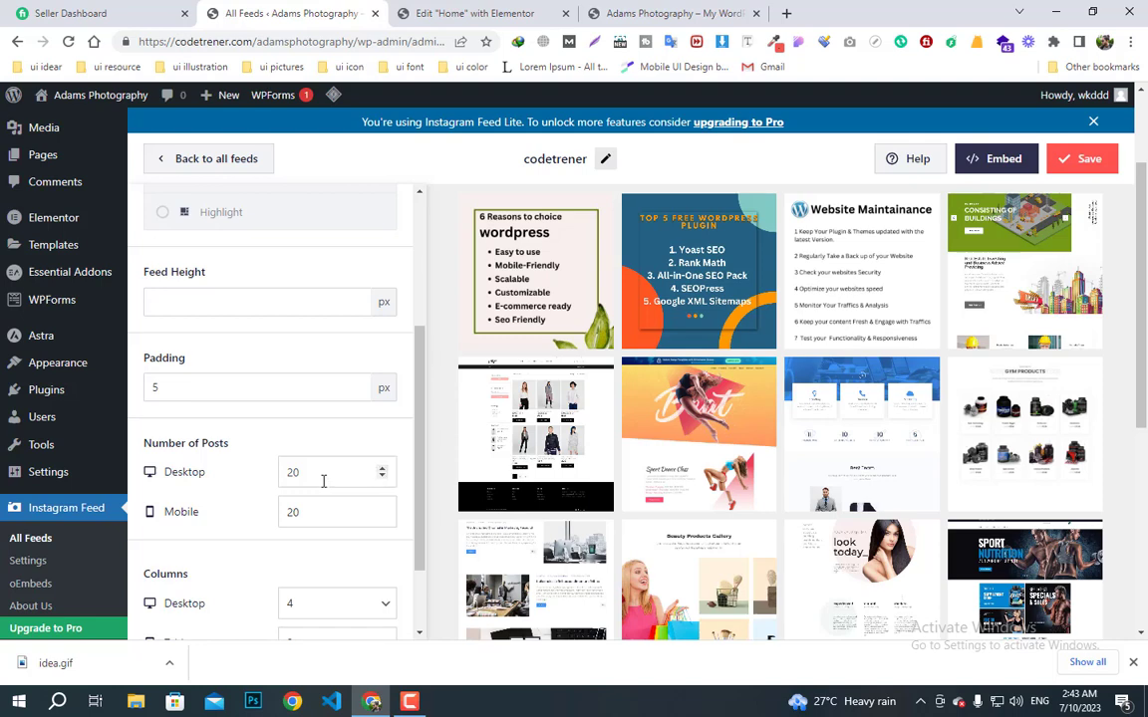
- Set 9 desktop posts and 5 mobile posts with 5 px padding, and save the feed
left_click(380, 478)
left_click(381, 477)
left_click(381, 478)
left_click(380, 478)
left_click(381, 478)
left_click(381, 477)
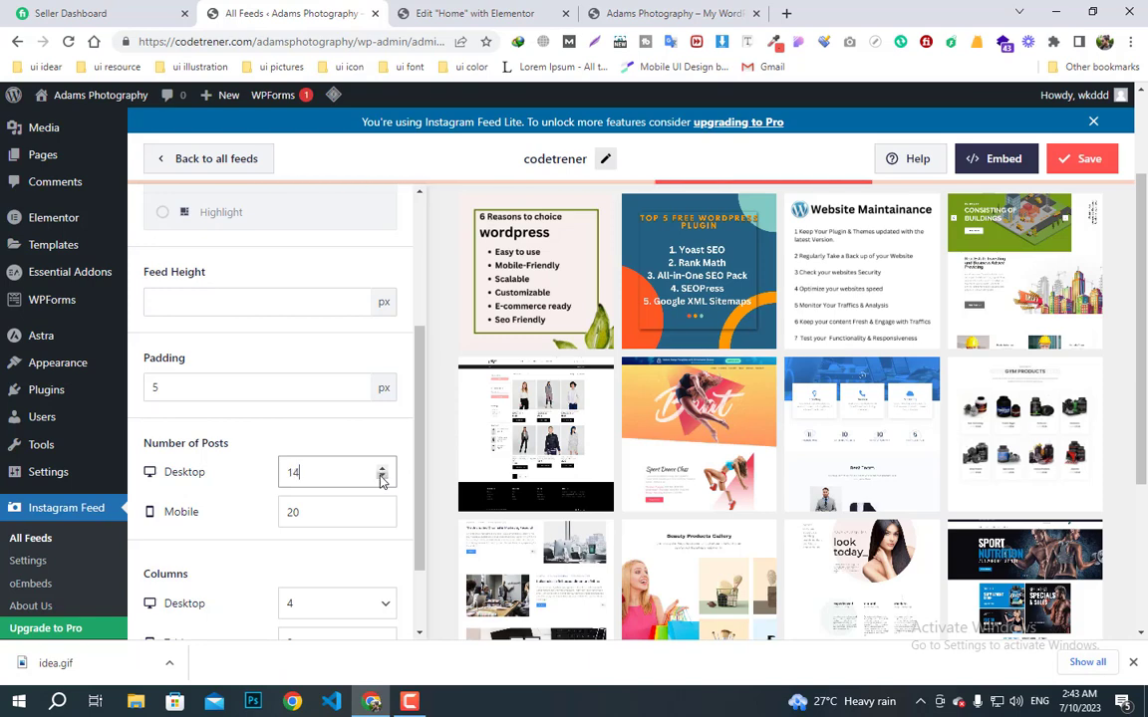
left_click(381, 478)
left_click(381, 477)
left_click(381, 478)
left_click(380, 478)
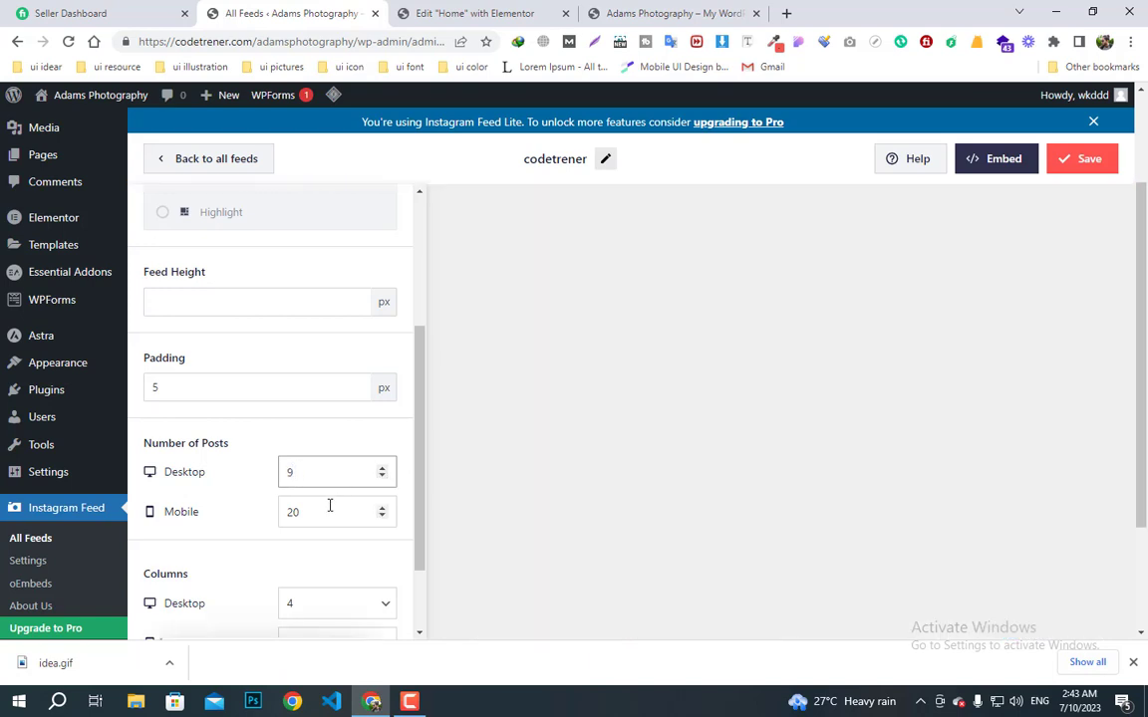
left_click(383, 517)
left_click(383, 517)
left_click(383, 517)
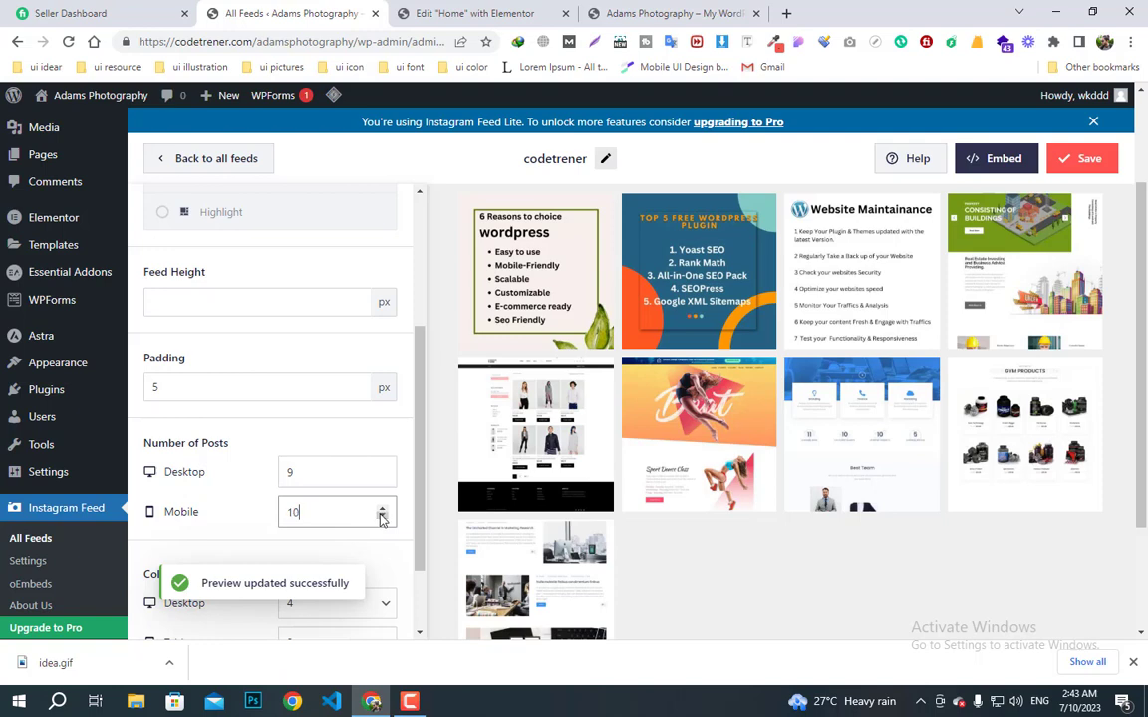
left_click(382, 516)
left_click(382, 517)
left_click(381, 516)
left_click(382, 516)
scroll(354, 518, "down", 1)
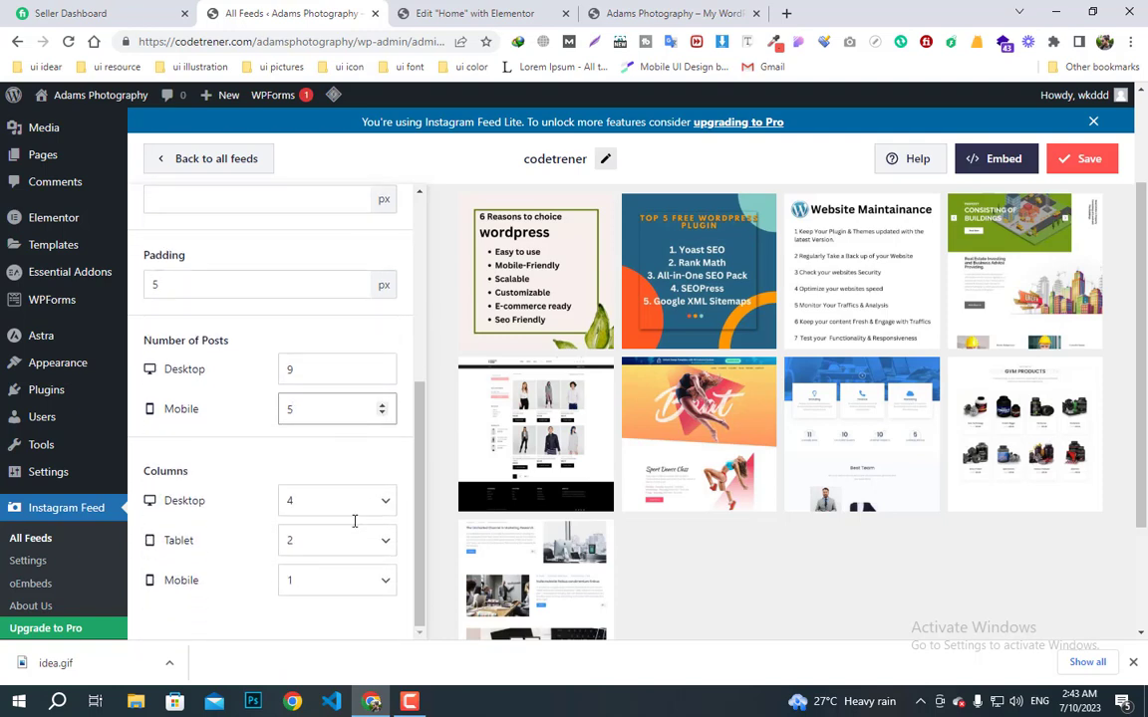
scroll(339, 554, "up", 2)
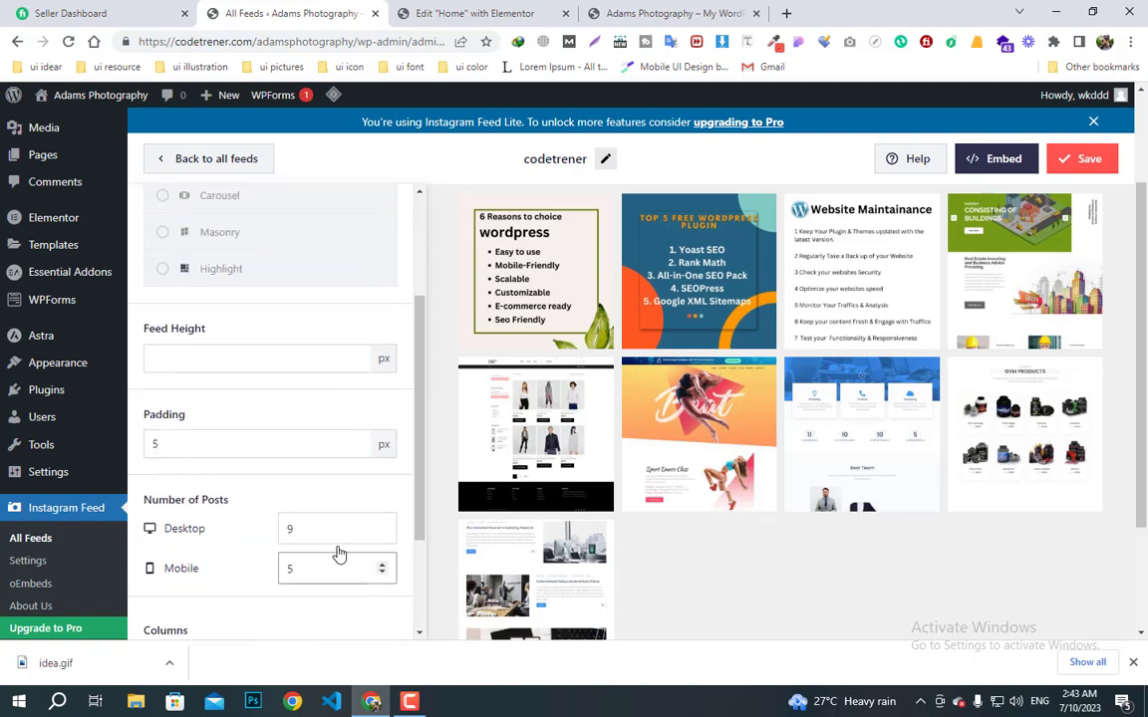
scroll(338, 554, "up", 3)
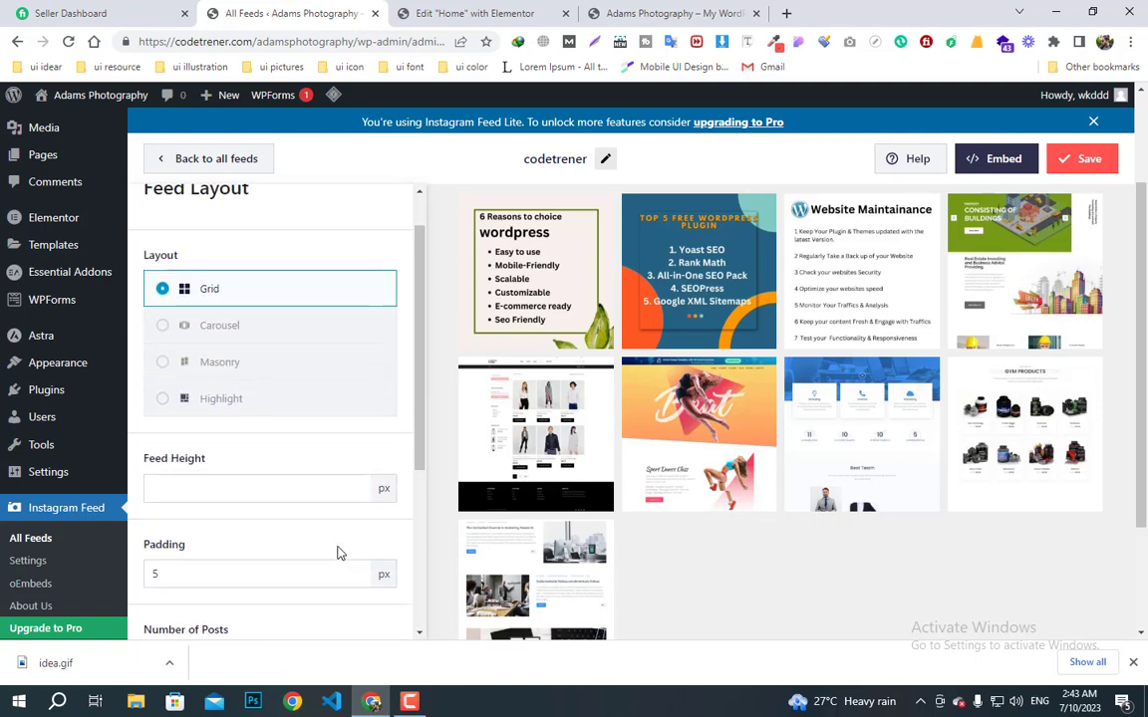
left_click(1089, 159)
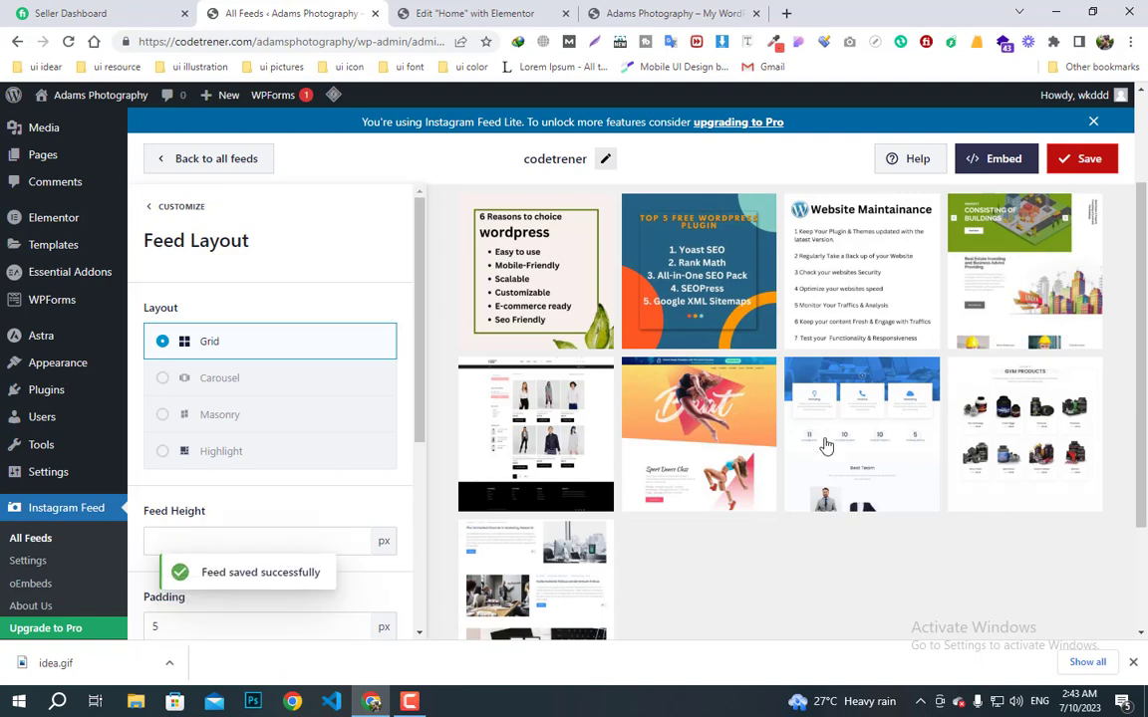
scroll(598, 428, "down", 3)
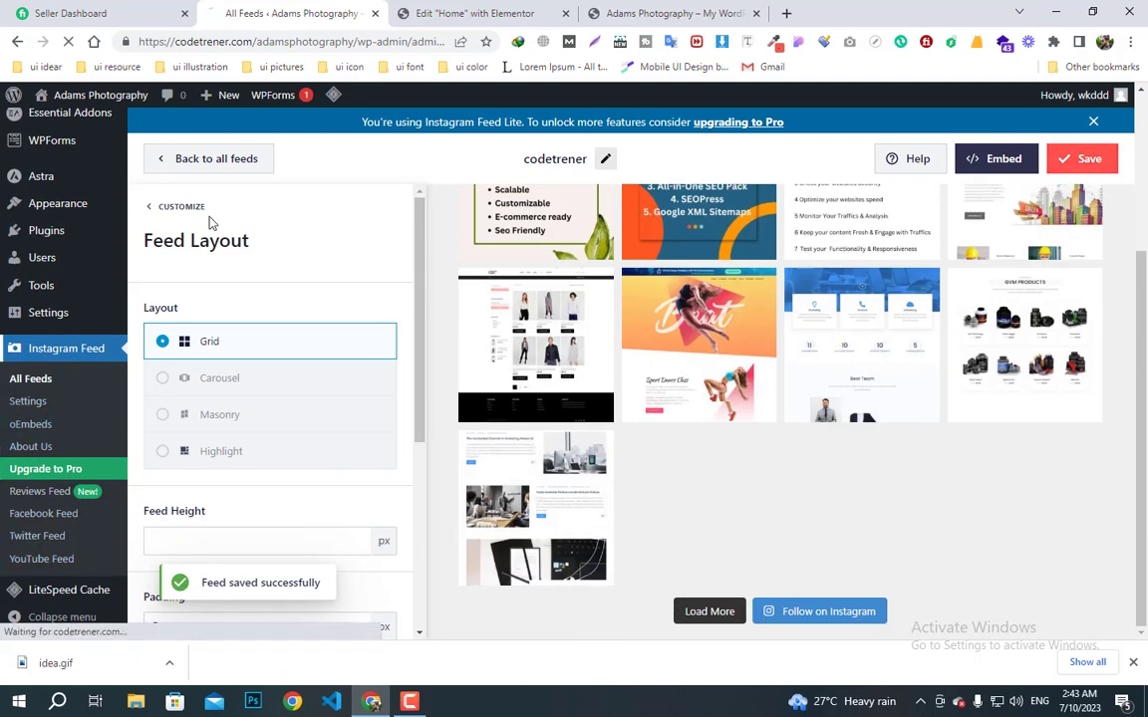
- Update the Home page in Elementor and reload the editor to refresh the feed
left_click(488, 13)
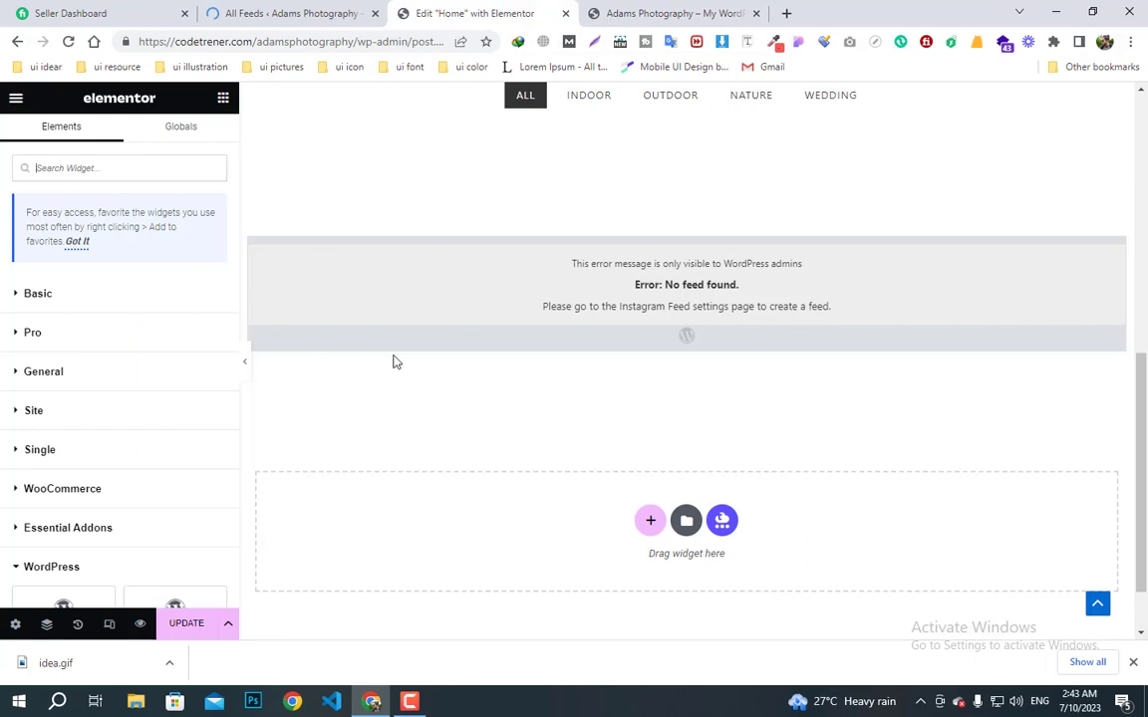
left_click(188, 626)
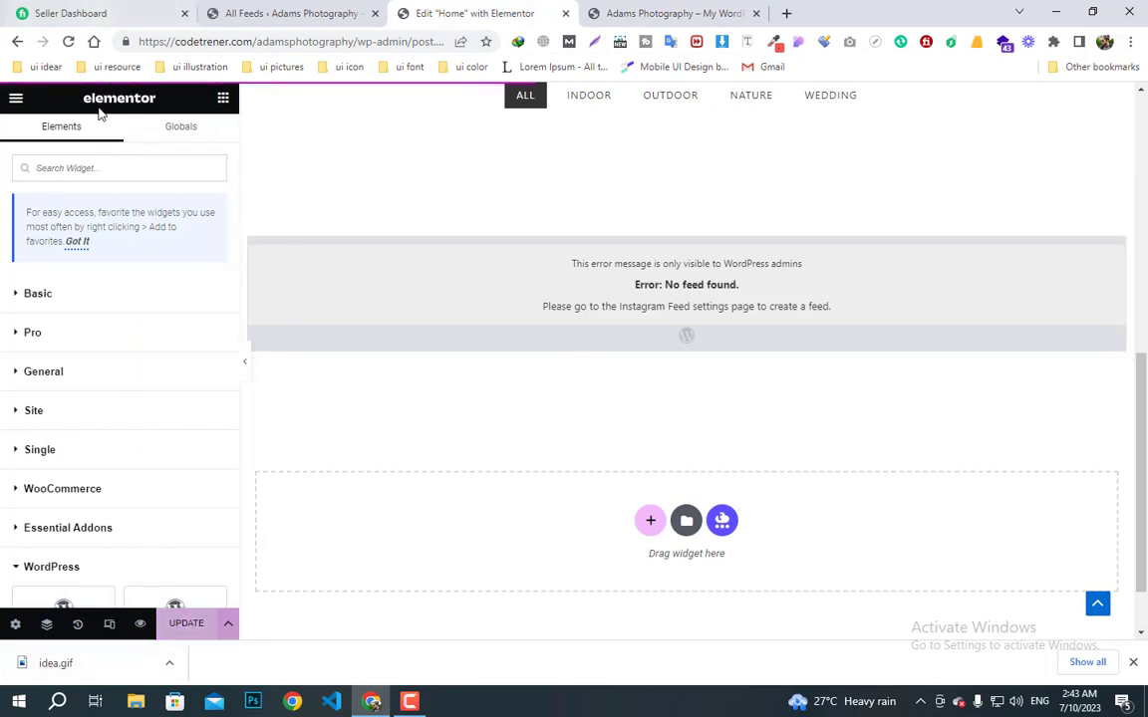
left_click(68, 43)
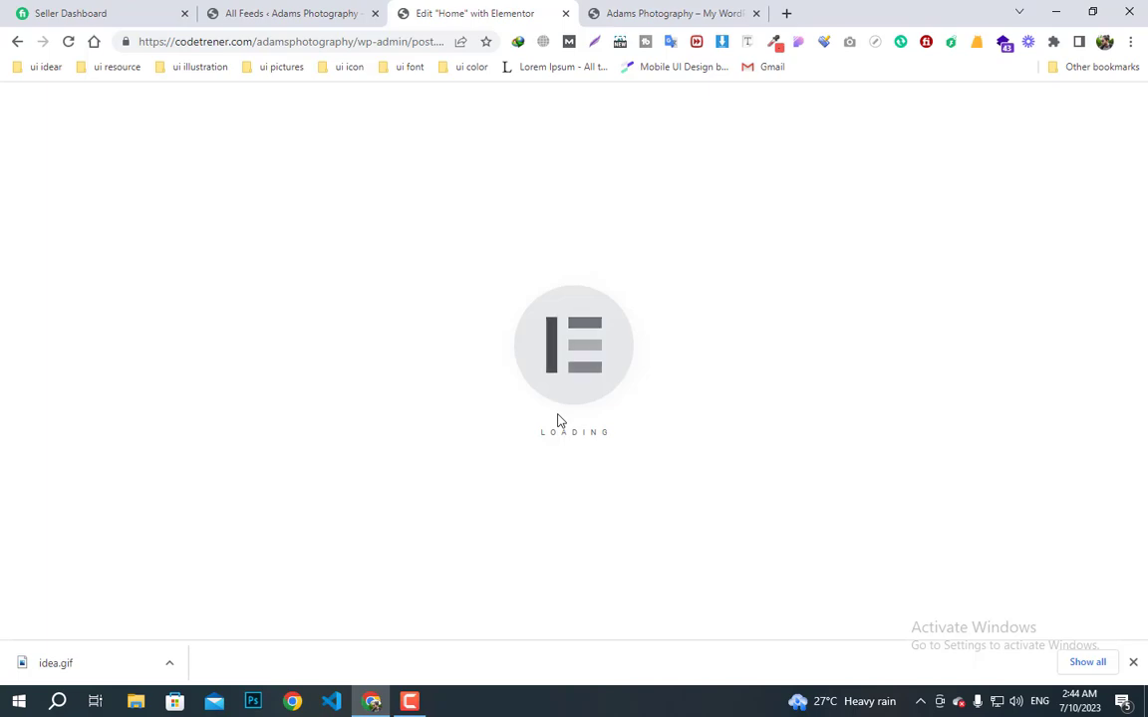
scroll(598, 478, "down", 4)
scroll(613, 504, "down", 4)
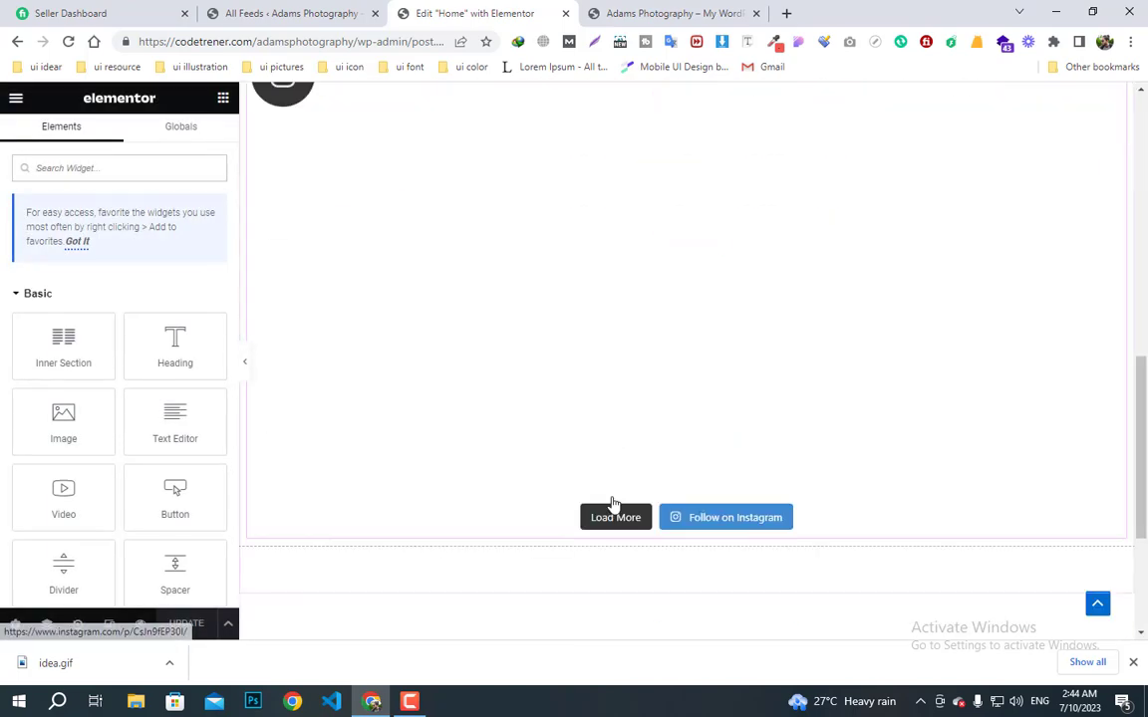
scroll(613, 504, "up", 2)
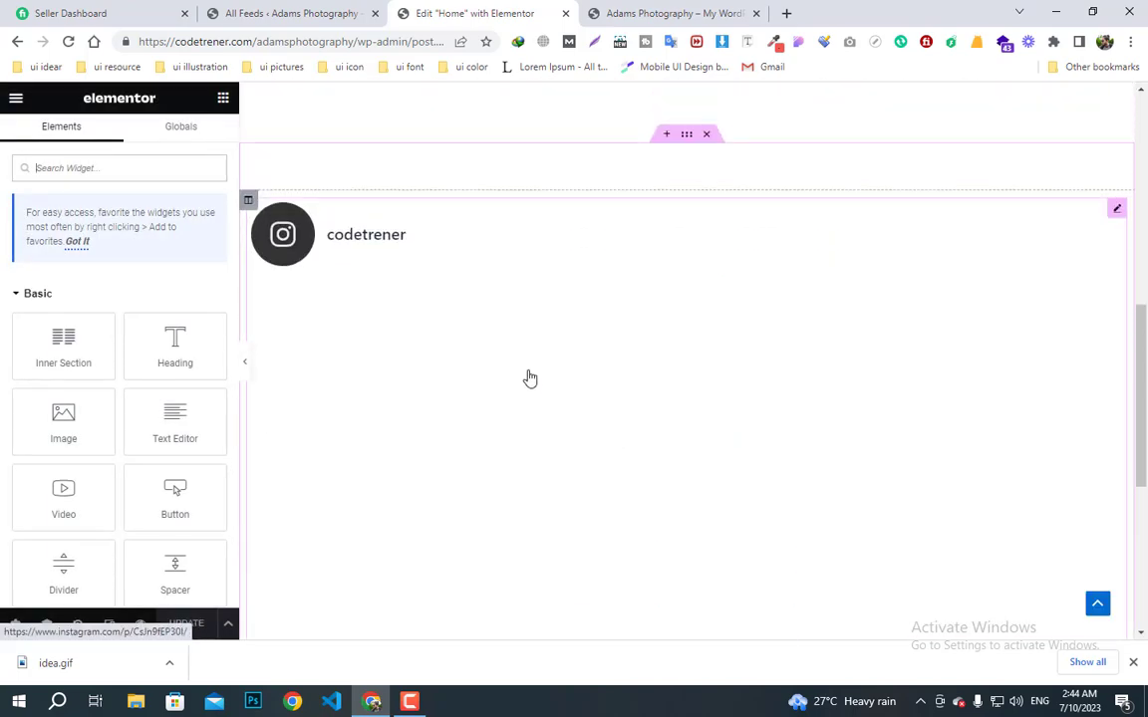
scroll(638, 433, "down", 2)
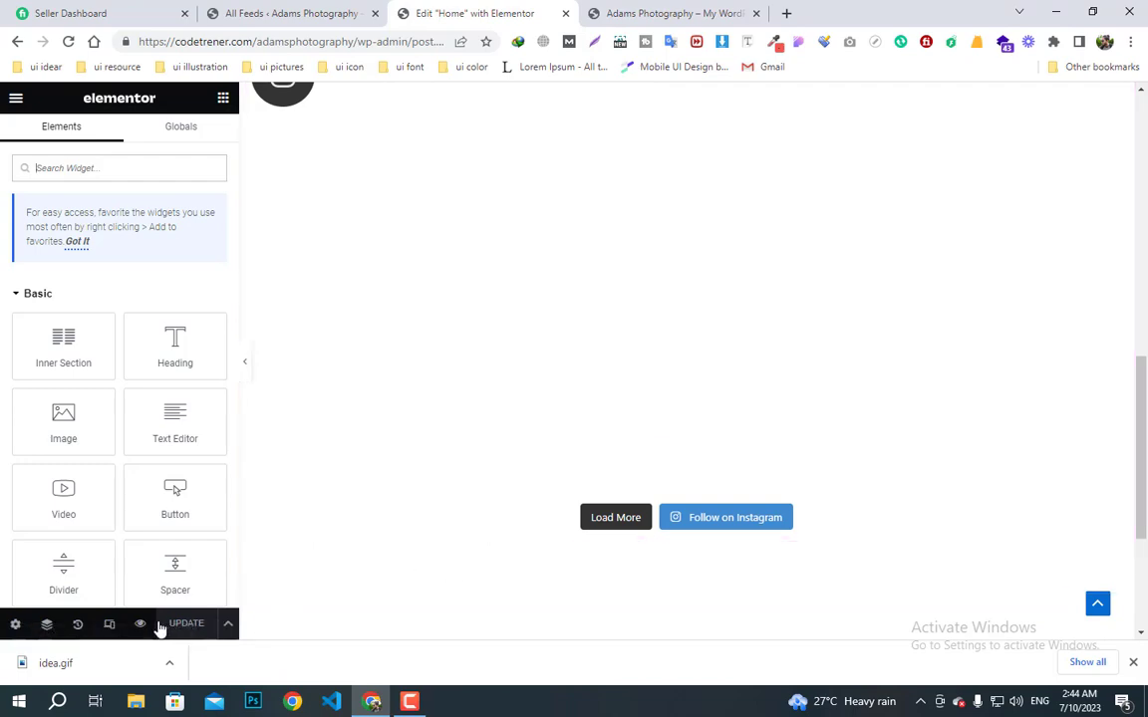
- Preview the homepage to inspect the four-column Instagram feed grid
left_click(143, 626)
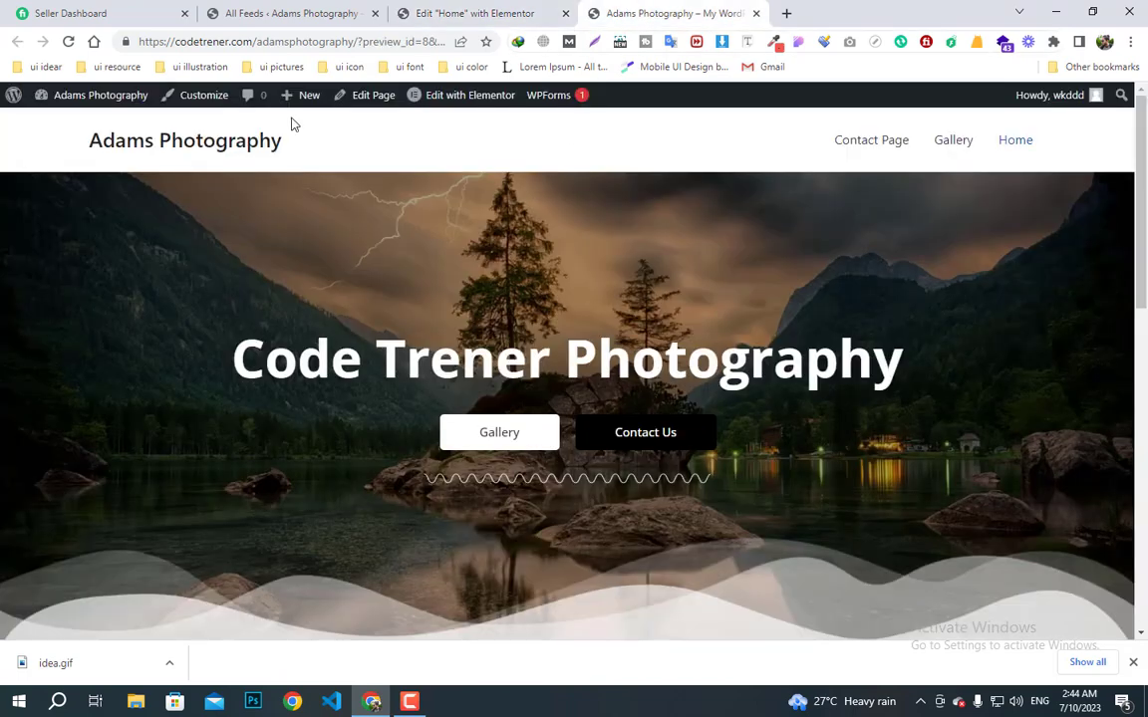
scroll(630, 404, "down", 9)
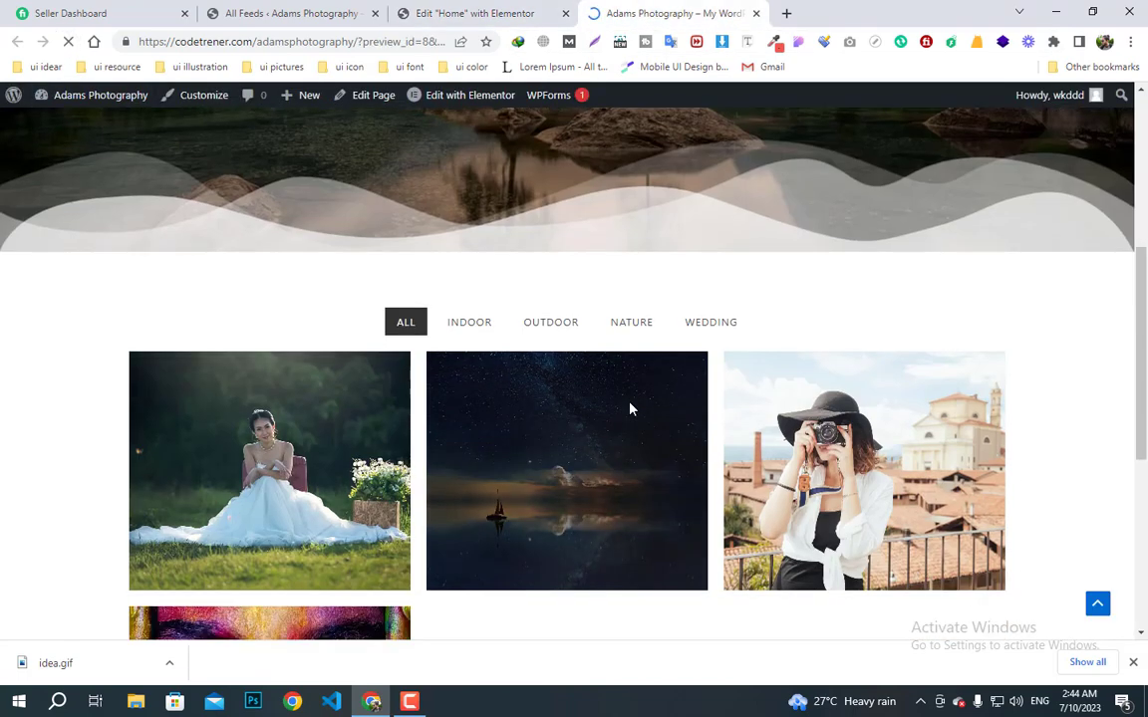
scroll(630, 408, "down", 7)
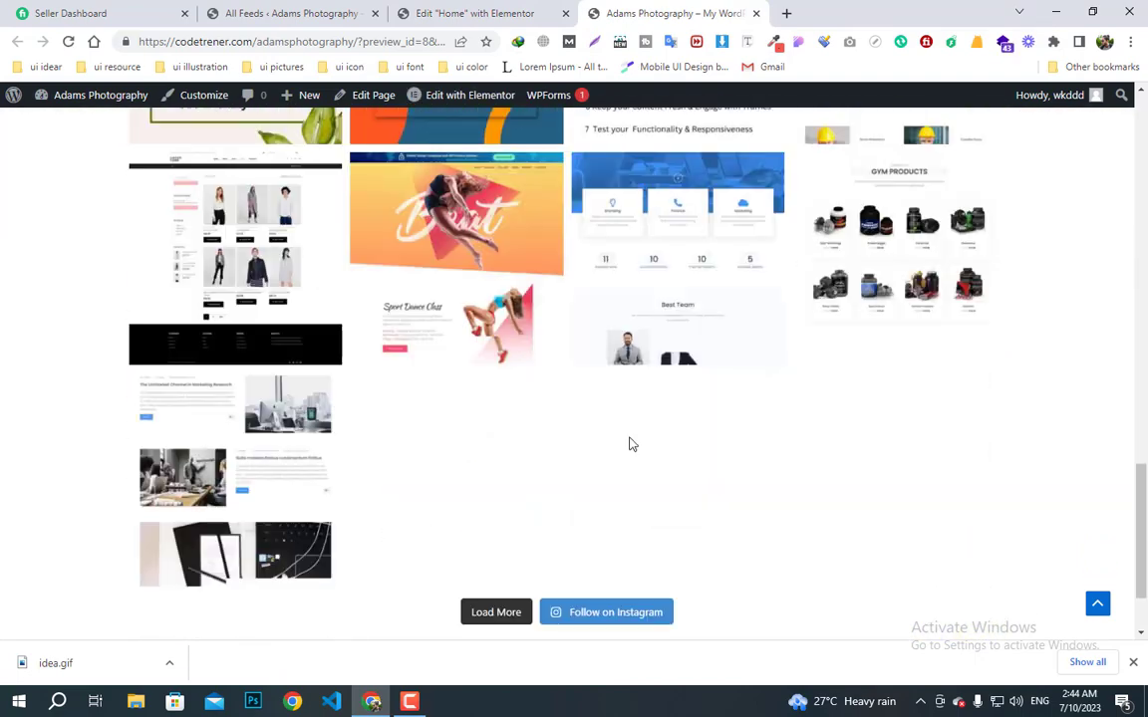
scroll(650, 560, "up", 3)
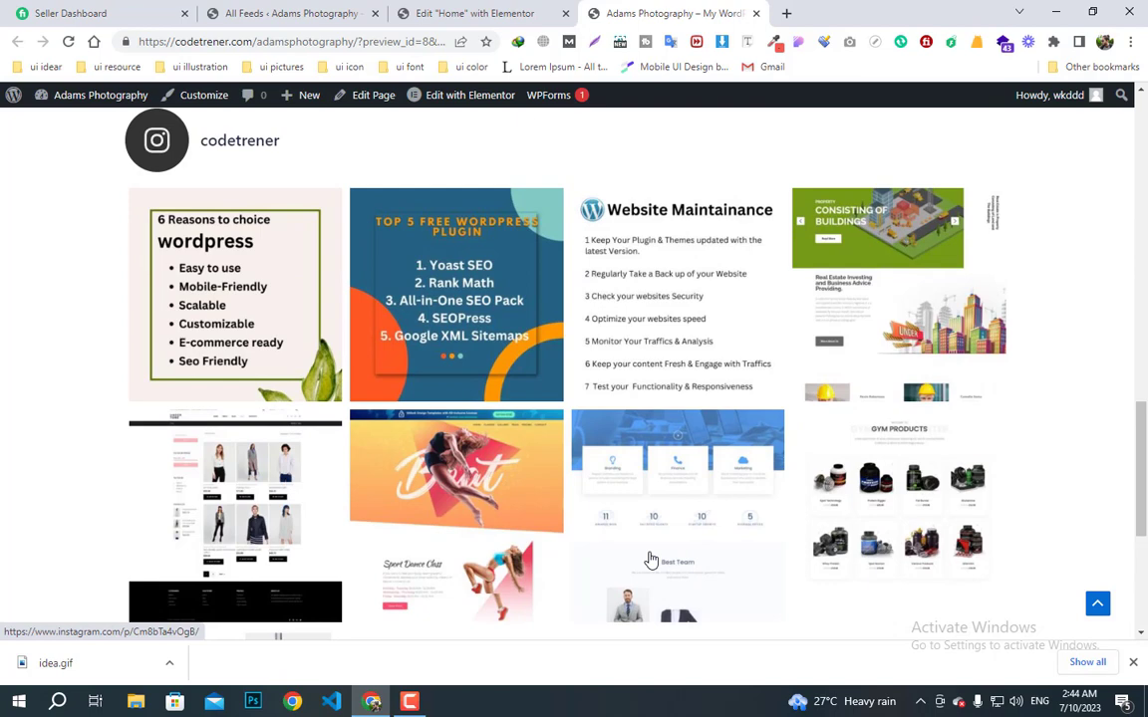
scroll(650, 560, "down", 3)
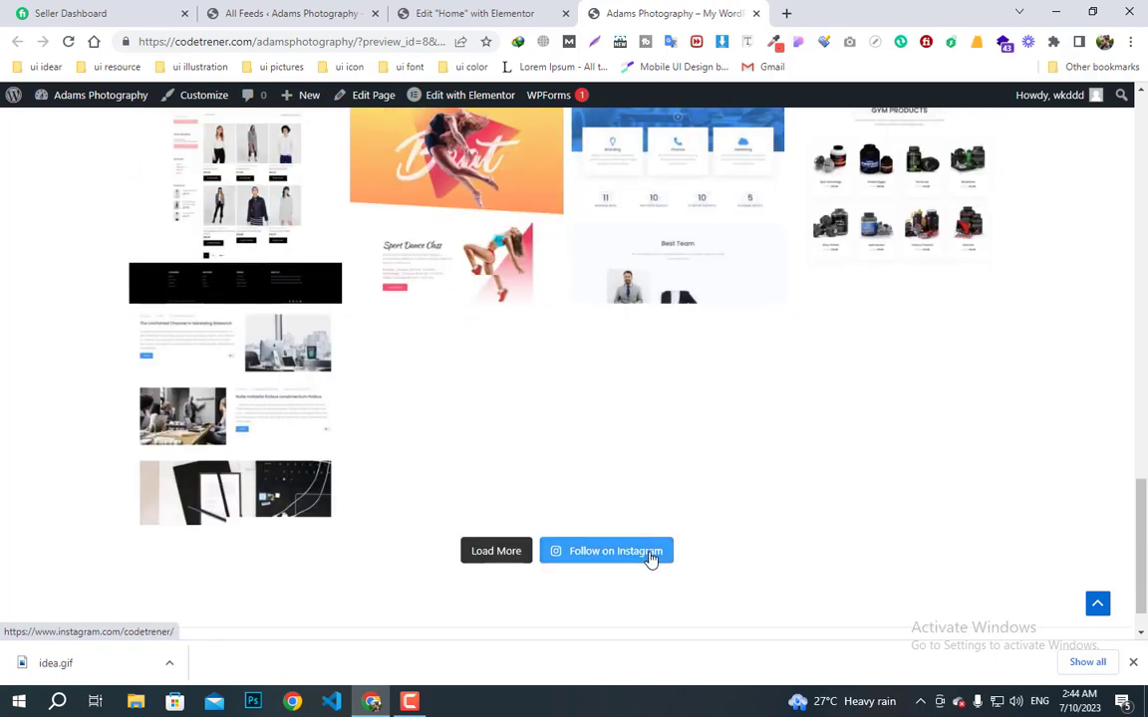
left_click(289, 13)
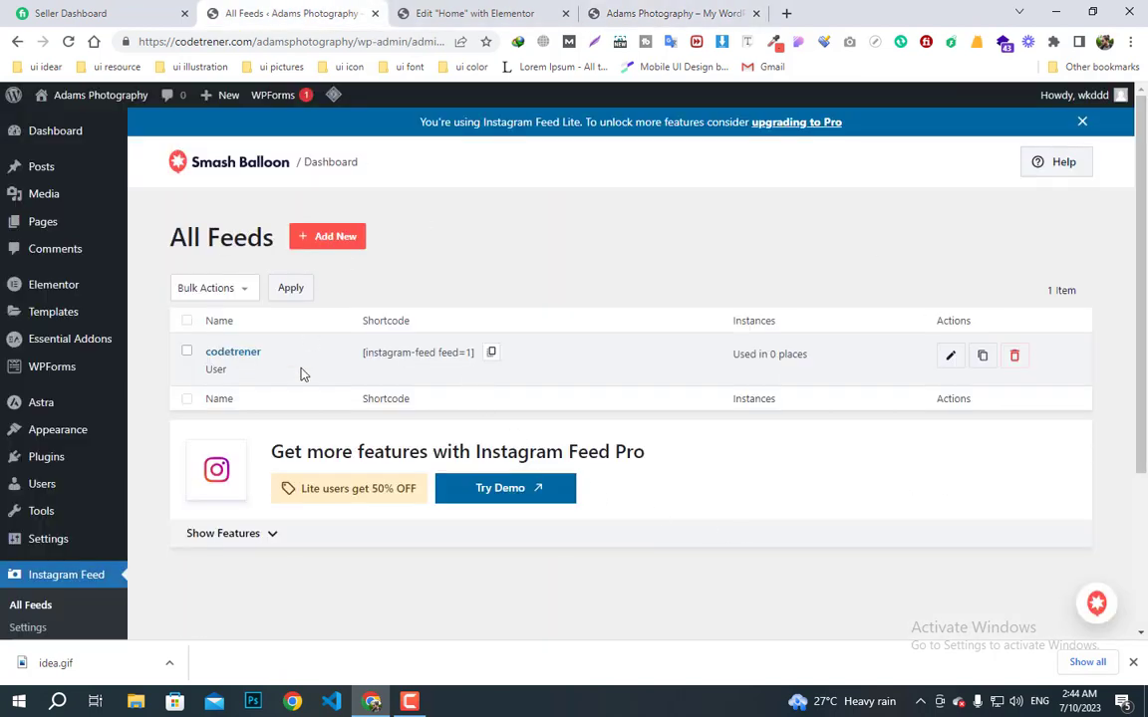
left_click(948, 360)
left_click(640, 10)
scroll(518, 511, "up", 3)
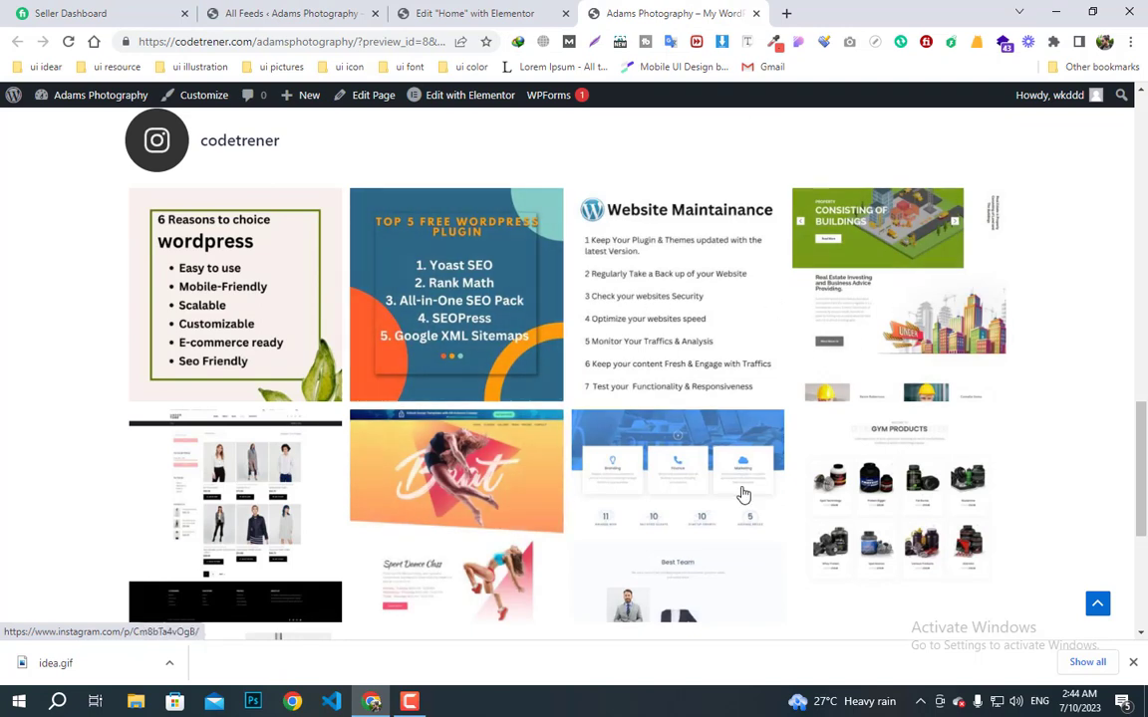
- Set the codetrener feed to 3 desktop columns, save it, and reload the homepage preview
left_click(453, 14)
left_click(291, 13)
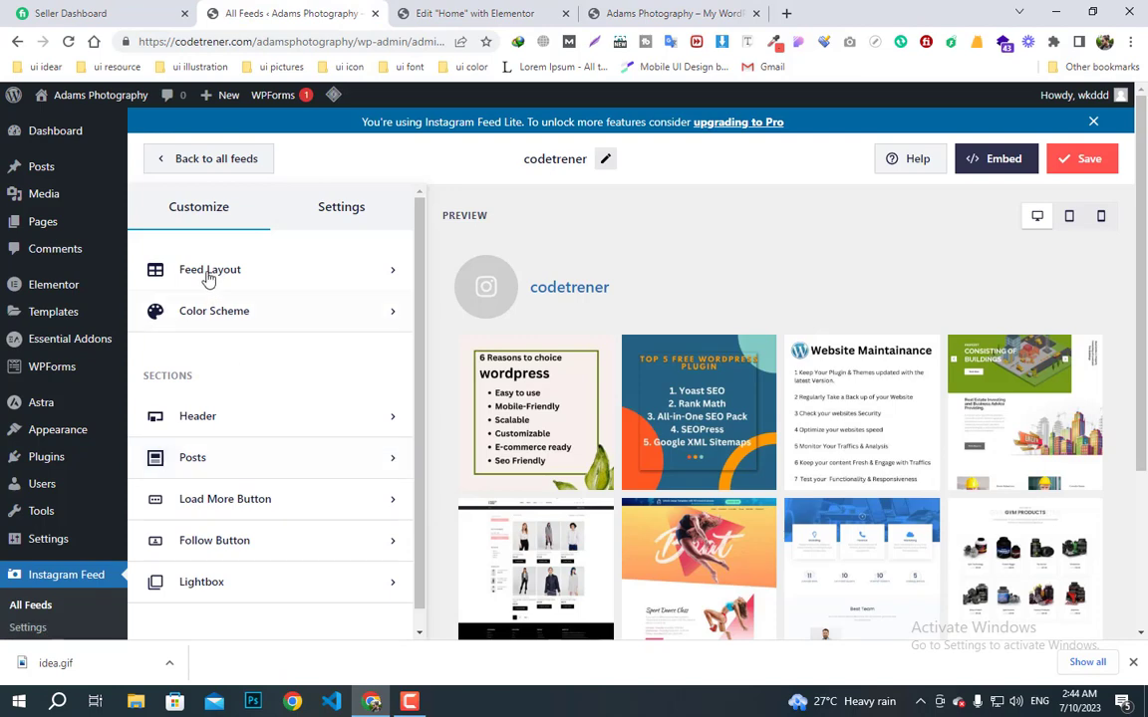
left_click(207, 279)
scroll(256, 410, "down", 3)
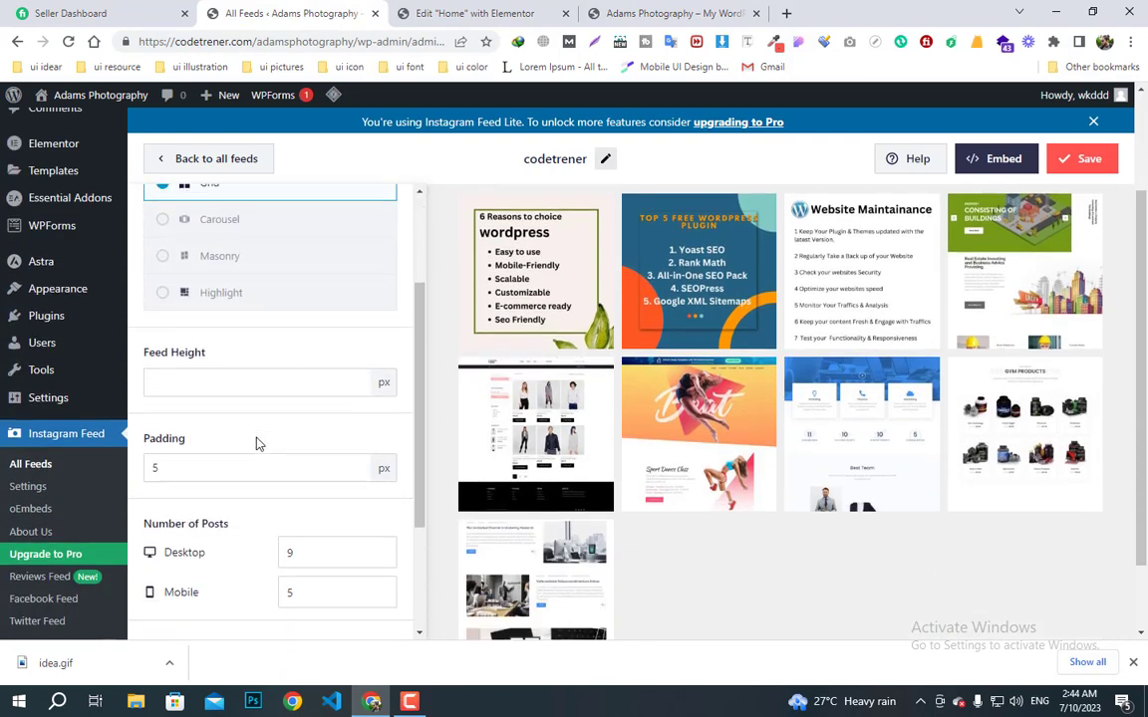
scroll(256, 444, "down", 3)
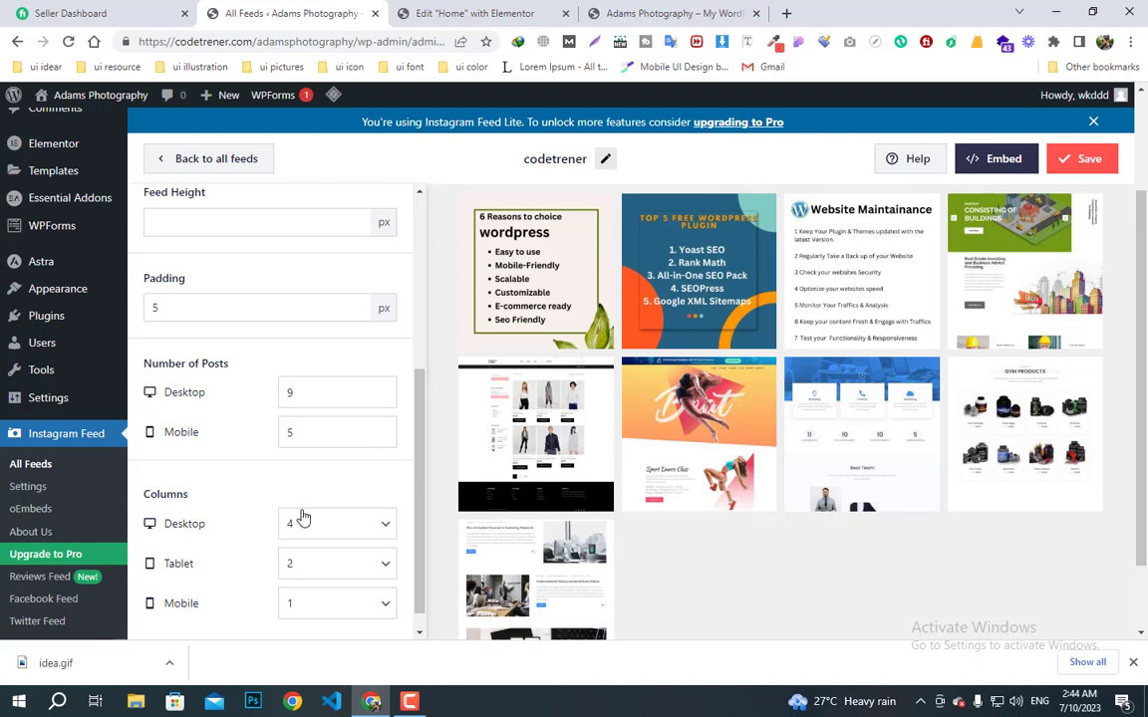
scroll(304, 517, "down", 1)
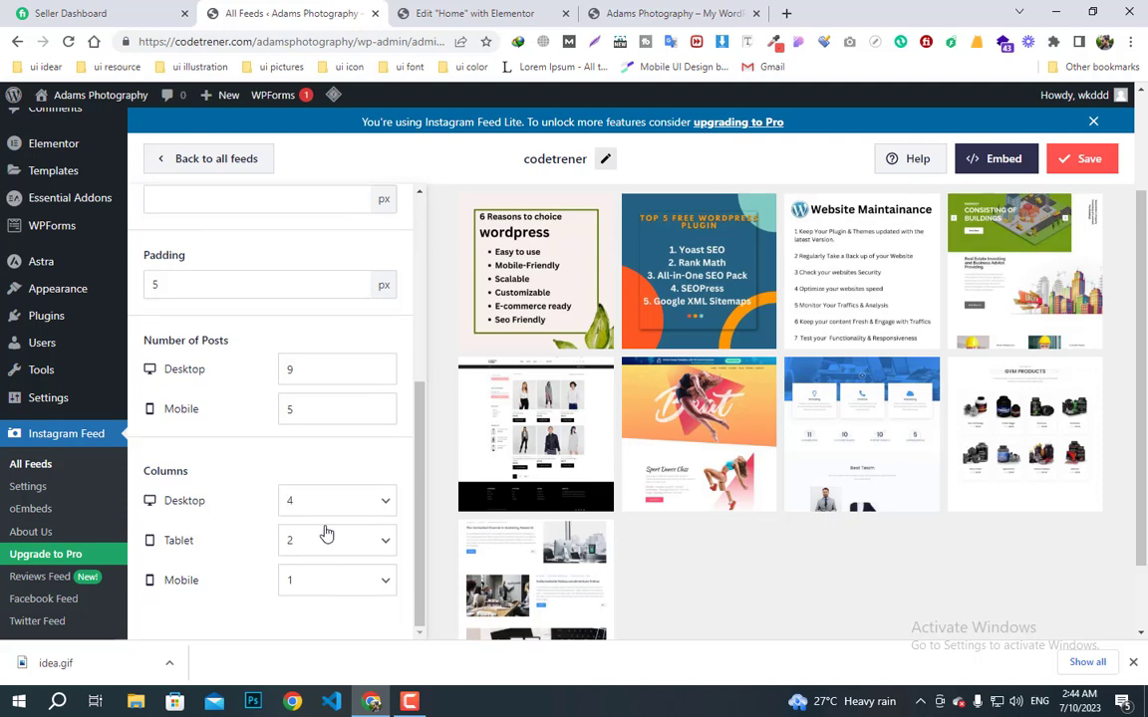
left_click(329, 501)
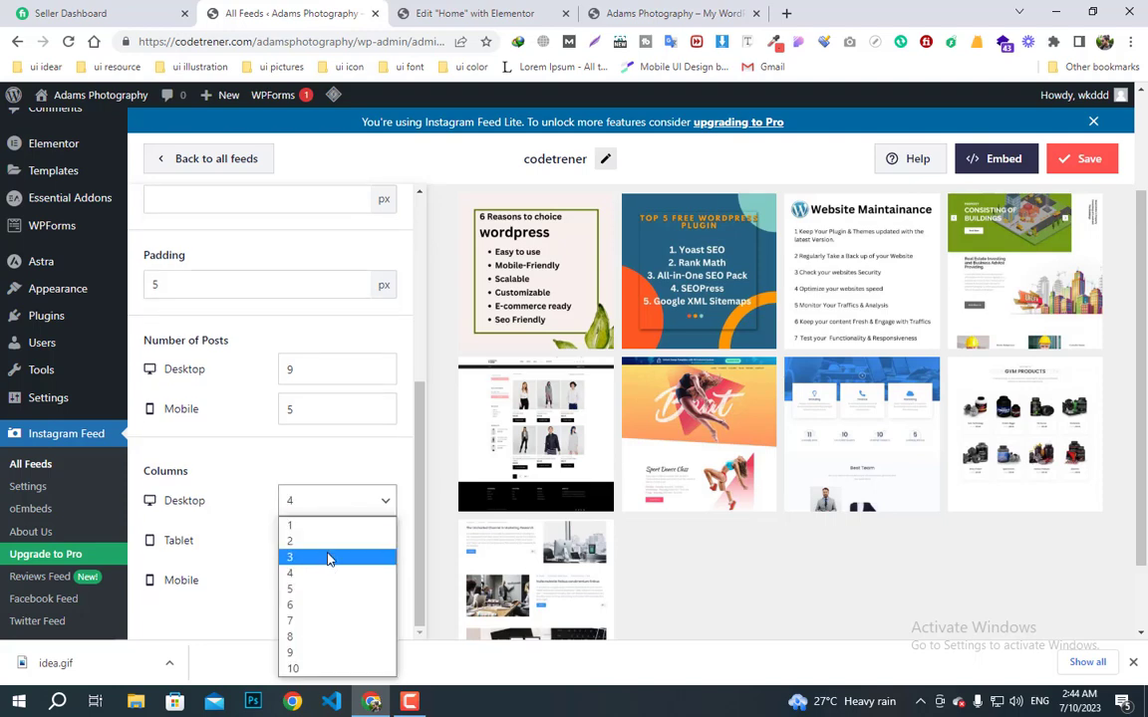
left_click(329, 554)
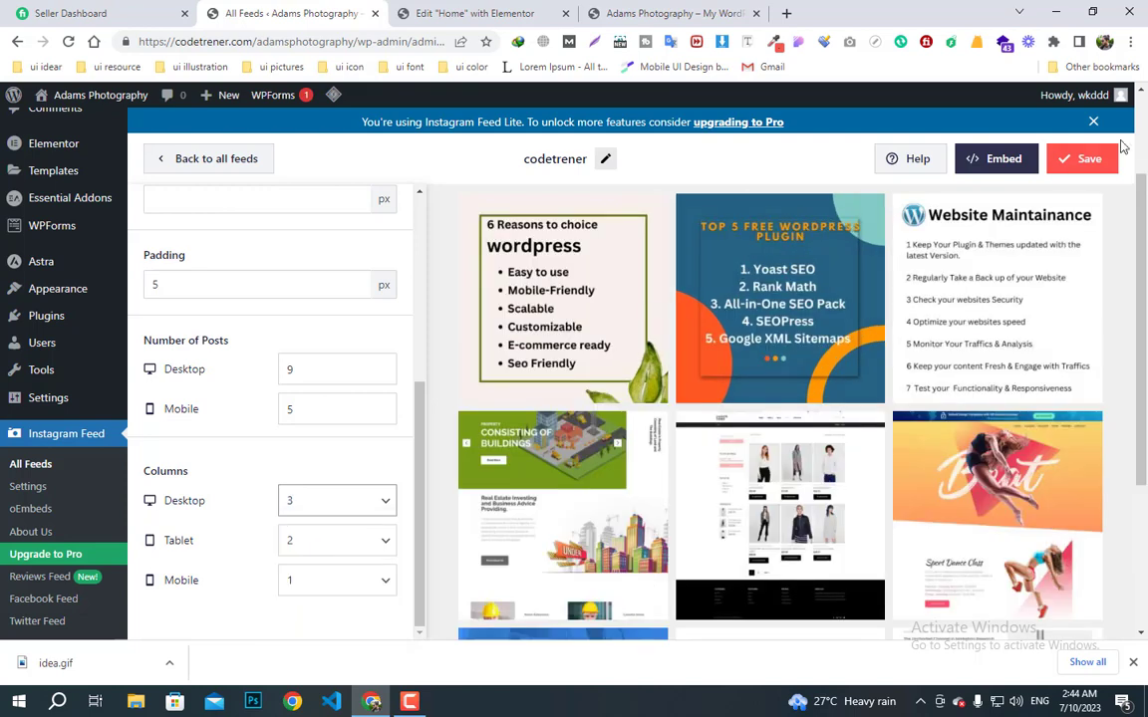
left_click(1084, 158)
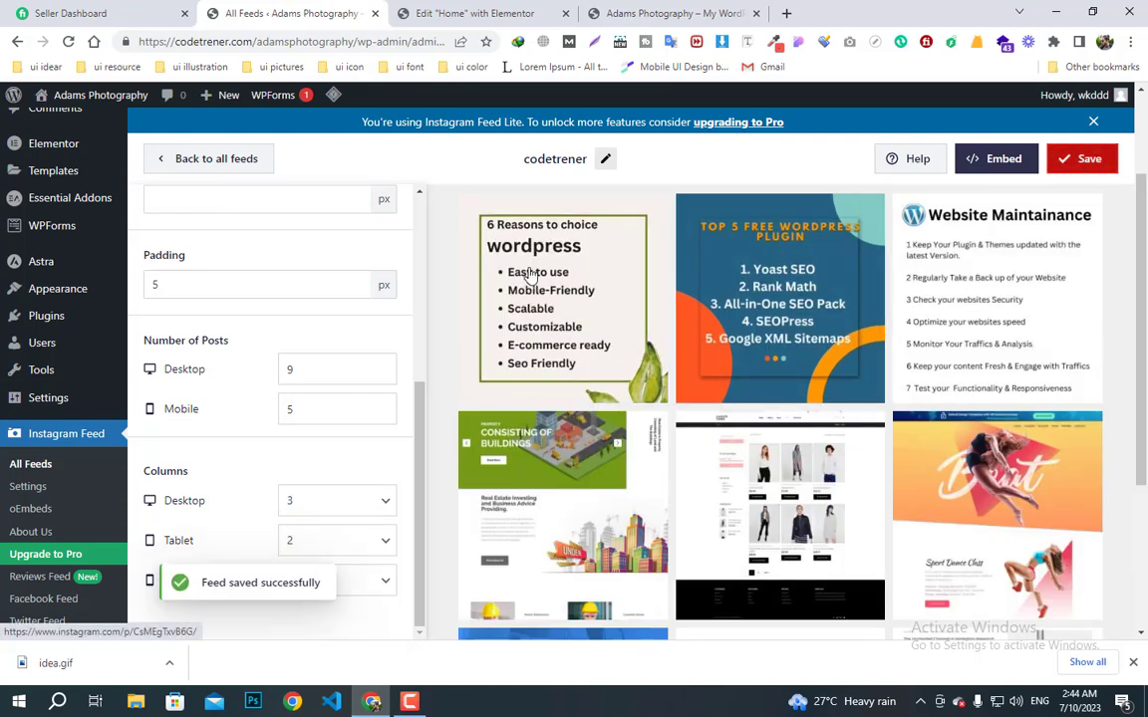
left_click(625, 13)
left_click(66, 43)
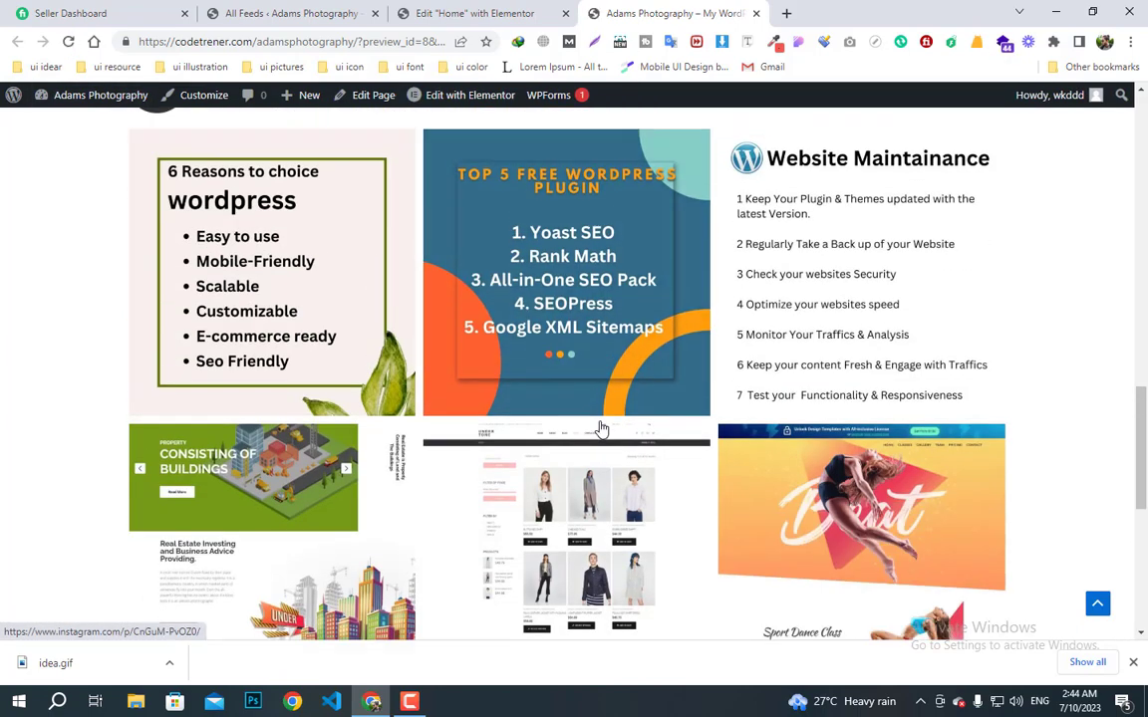
scroll(686, 428, "down", 5)
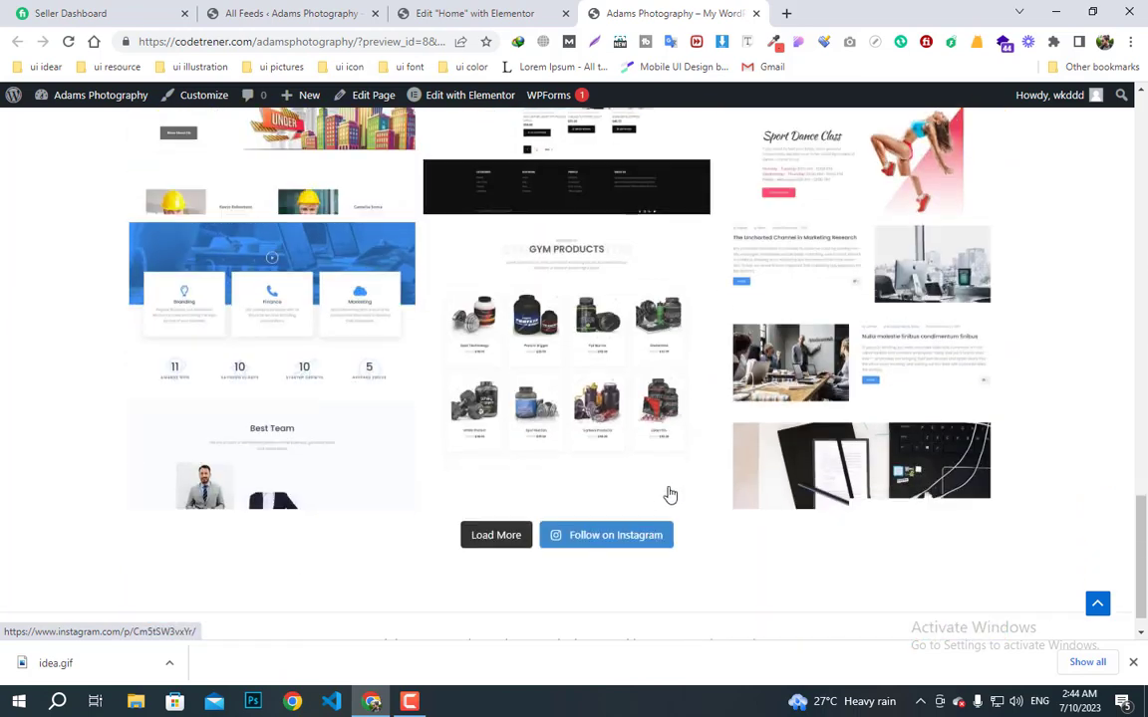
scroll(671, 495, "down", 1)
scroll(664, 520, "up", 10)
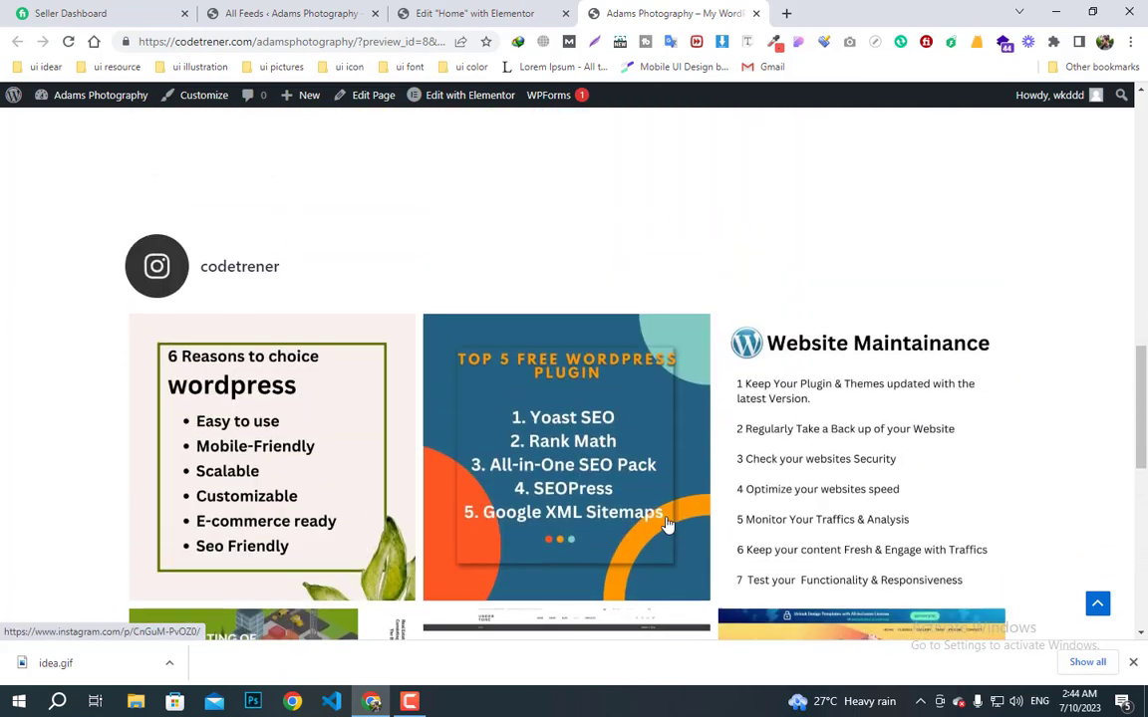
scroll(668, 525, "down", 10)
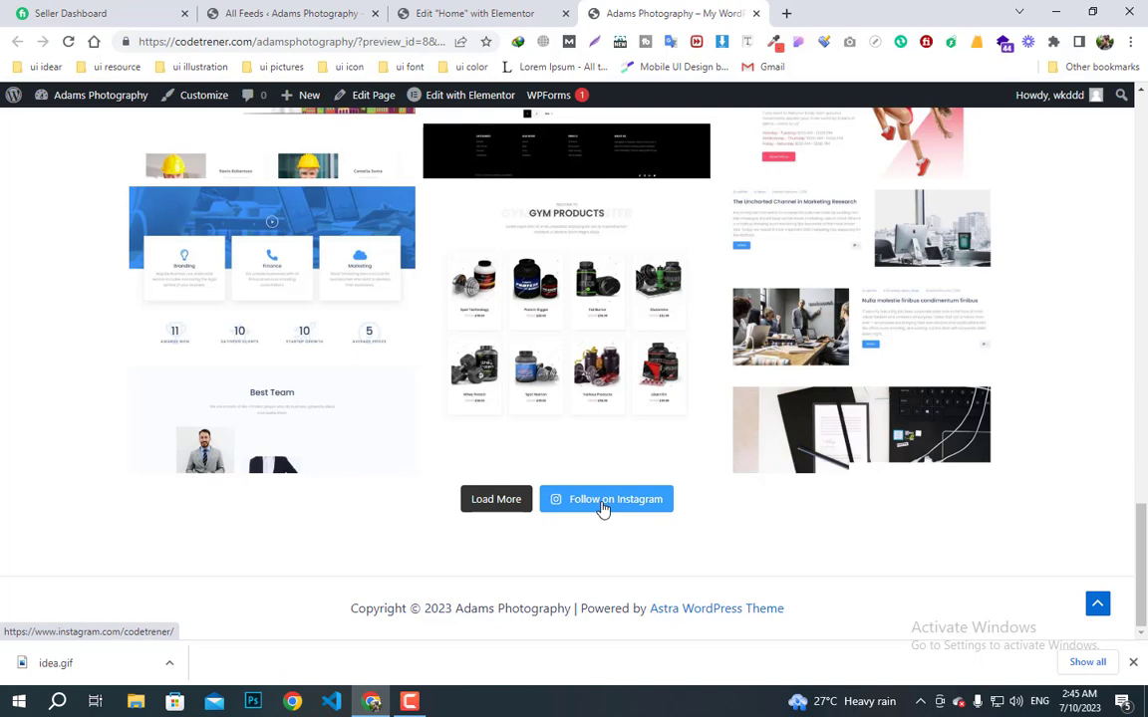
left_click(507, 506)
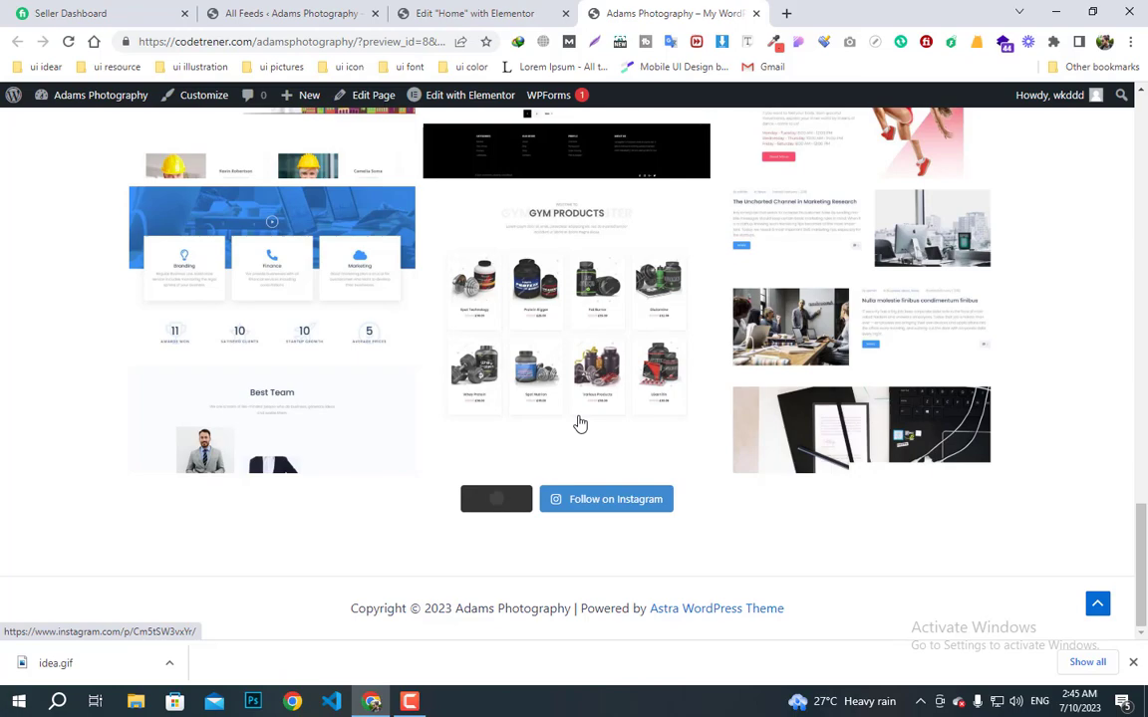
scroll(580, 425, "down", 6)
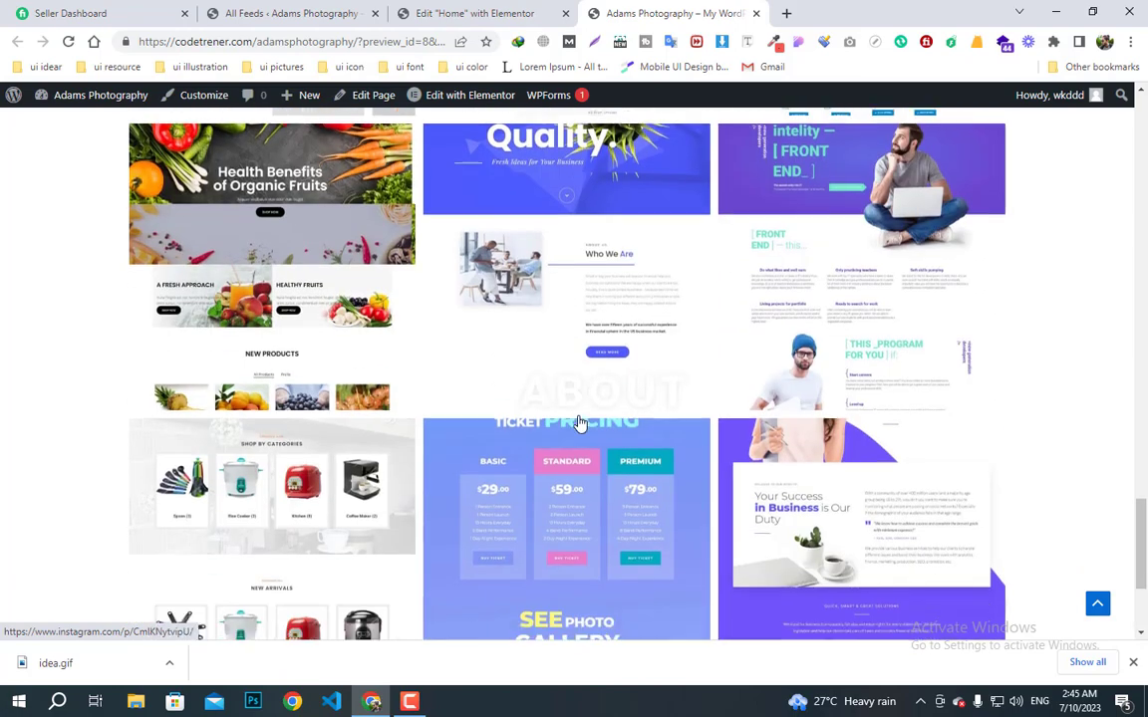
scroll(580, 425, "down", 3)
scroll(580, 425, "up", 10)
left_click(443, 14)
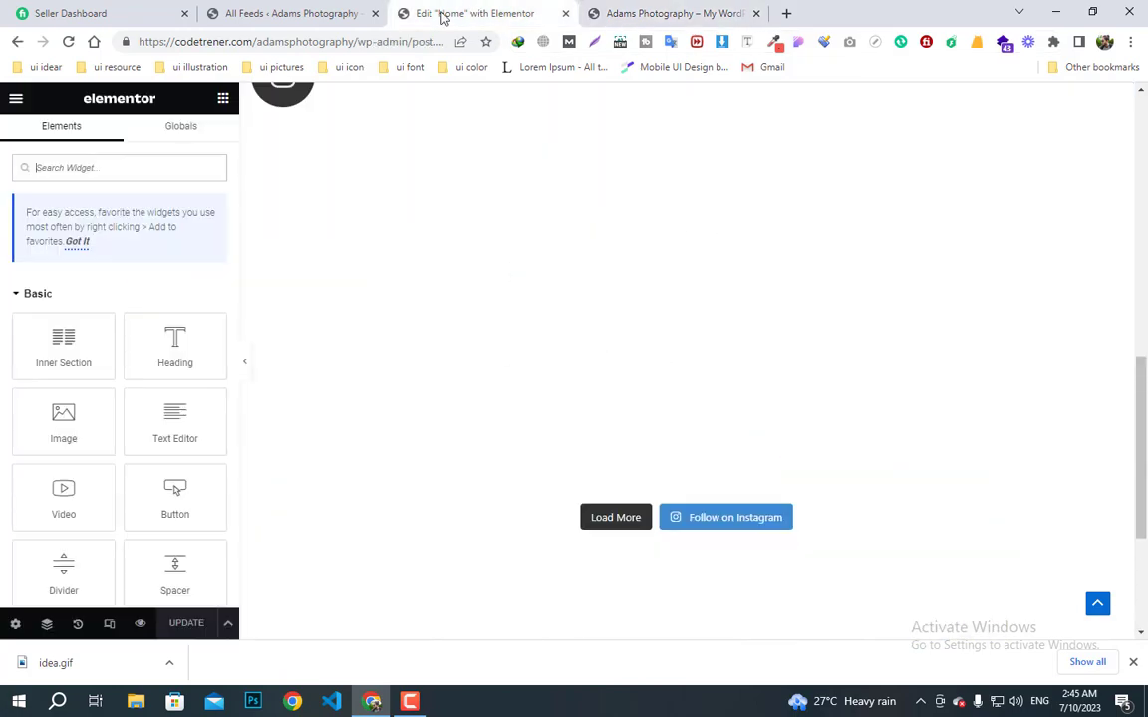
left_click(289, 13)
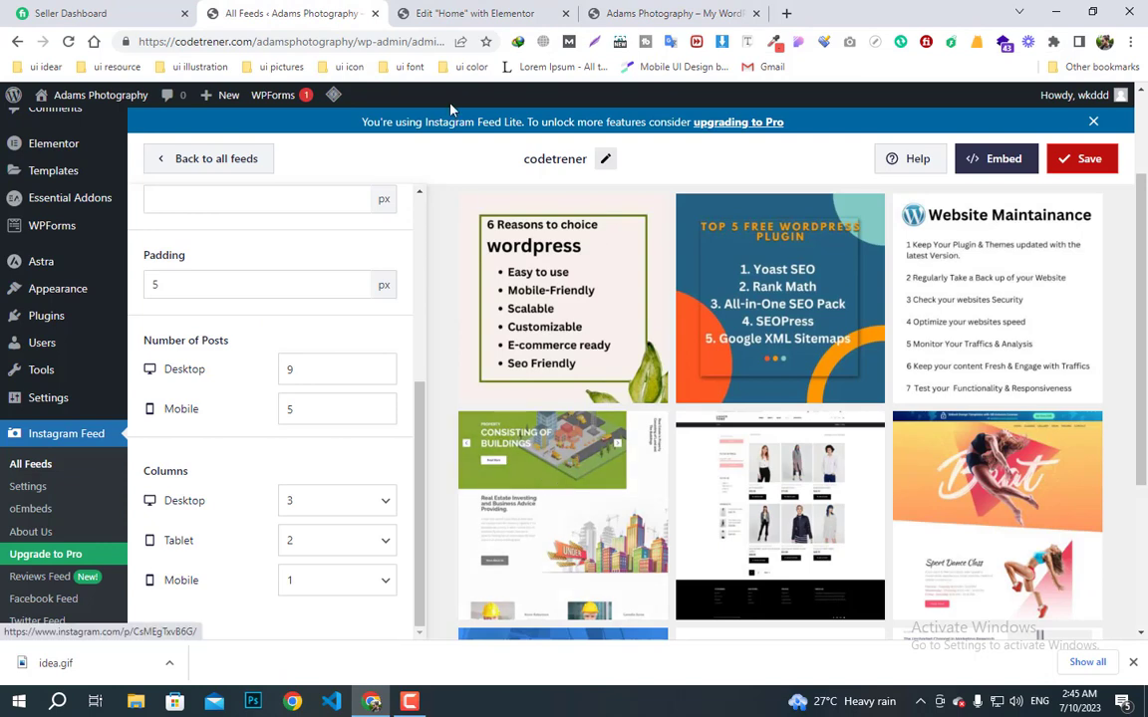
left_click(468, 13)
scroll(454, 533, "up", 10)
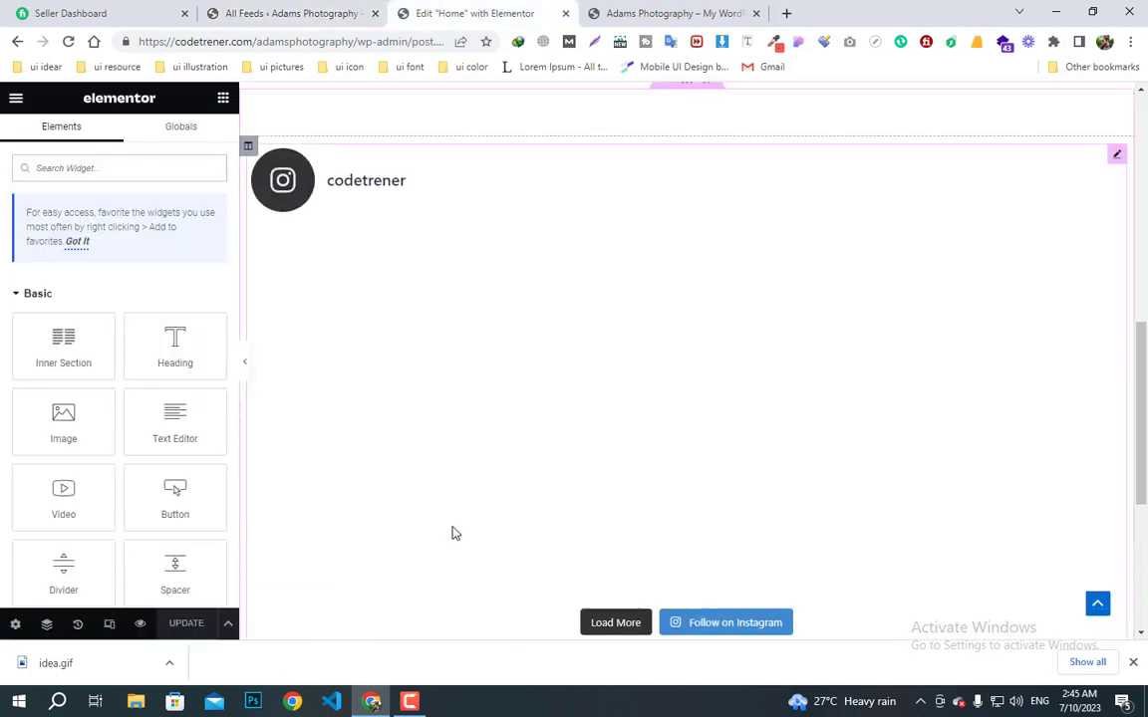
scroll(454, 533, "down", 3)
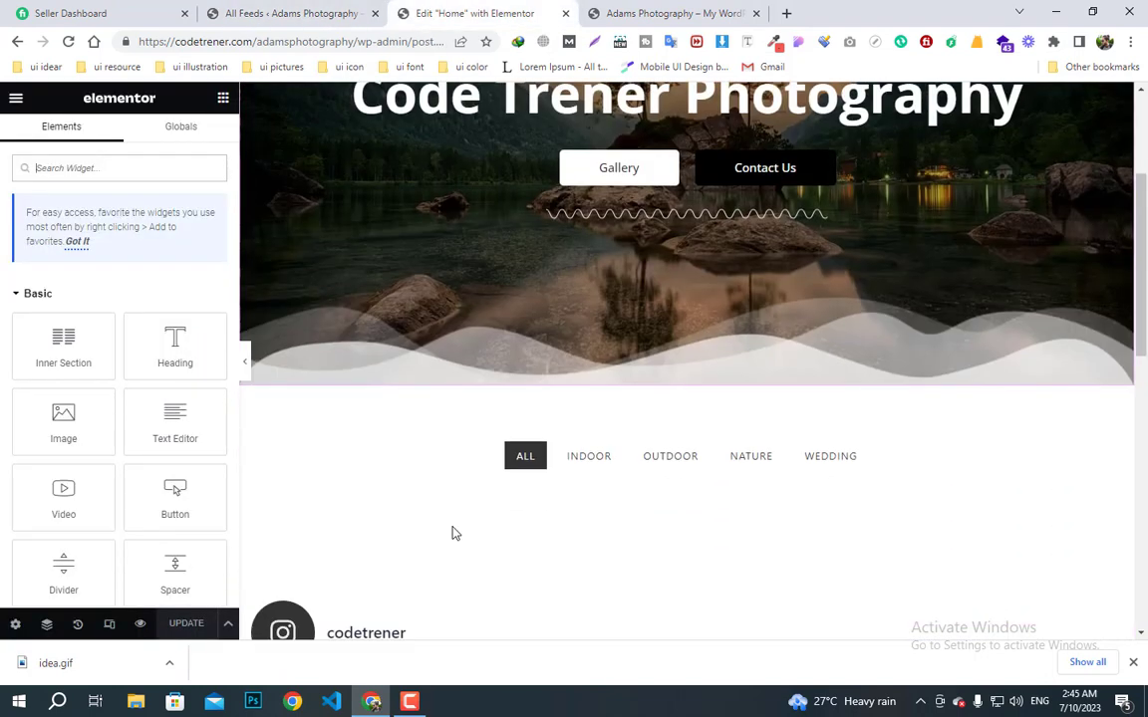
scroll(640, 564, "down", 3)
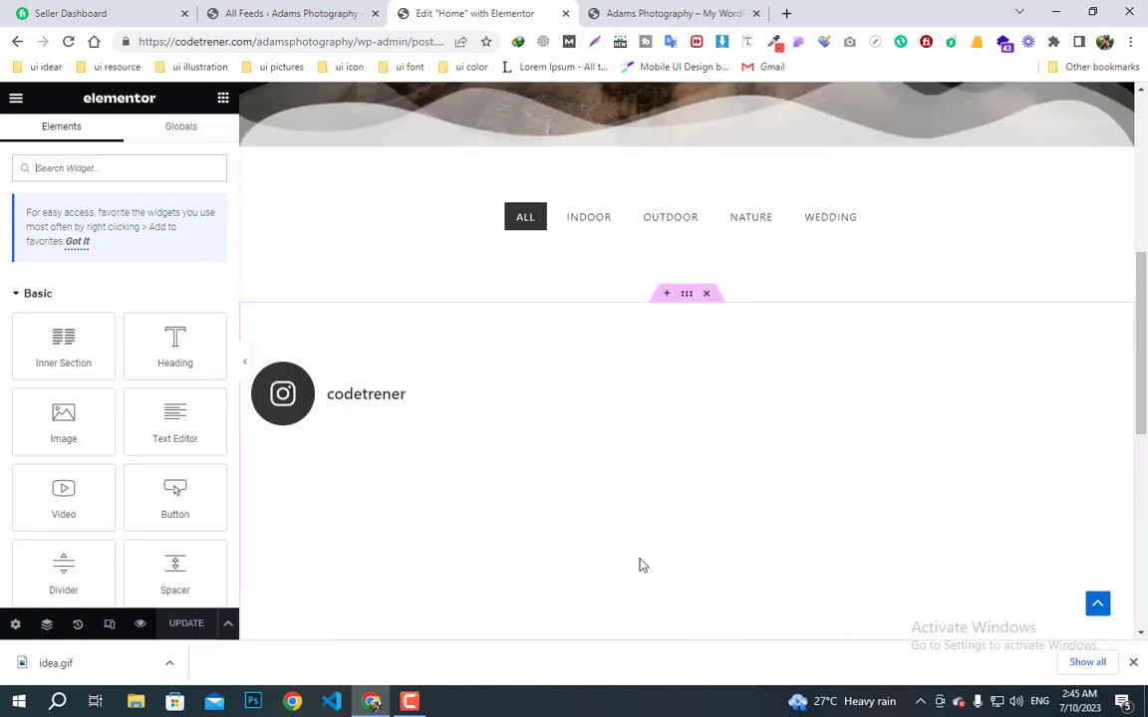
scroll(520, 523, "down", 2)
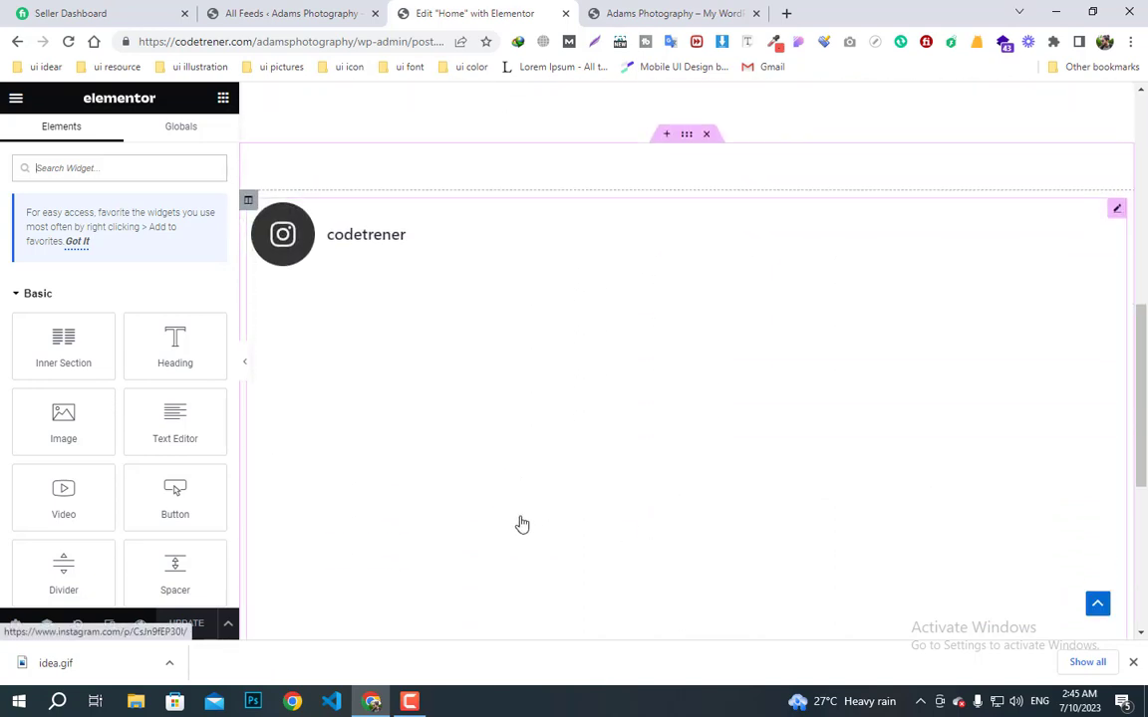
scroll(556, 421, "up", 3)
scroll(610, 566, "down", 3)
scroll(605, 533, "up", 3)
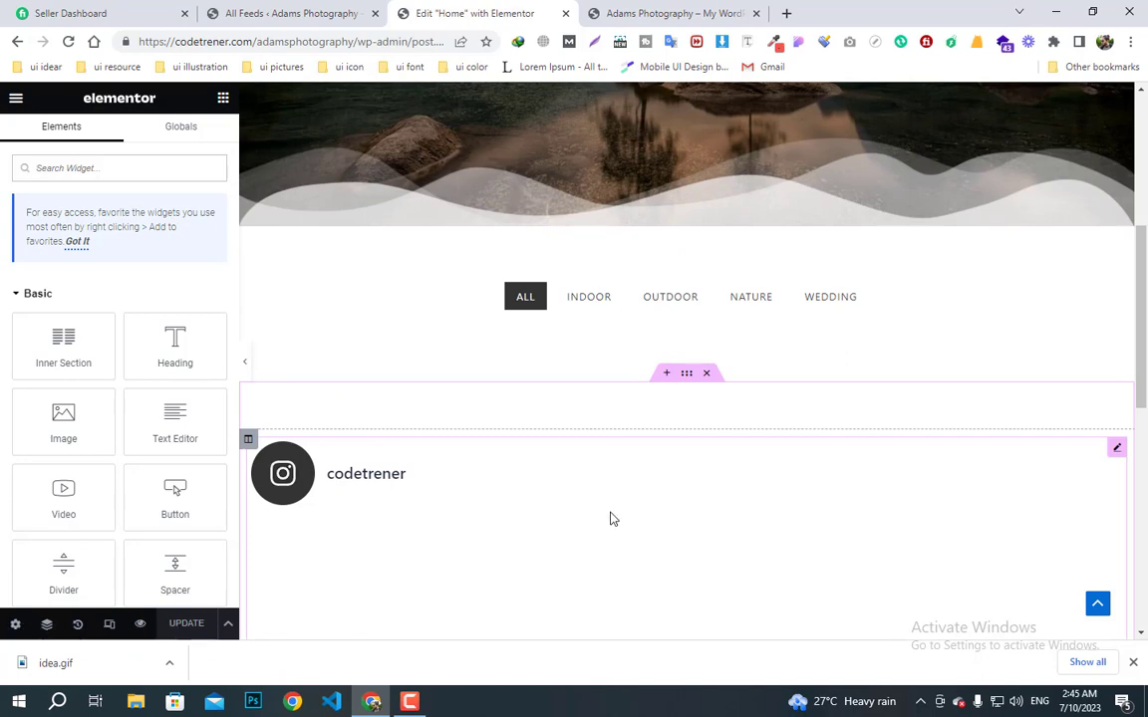
scroll(613, 518, "up", 1)
scroll(613, 518, "up", 1)
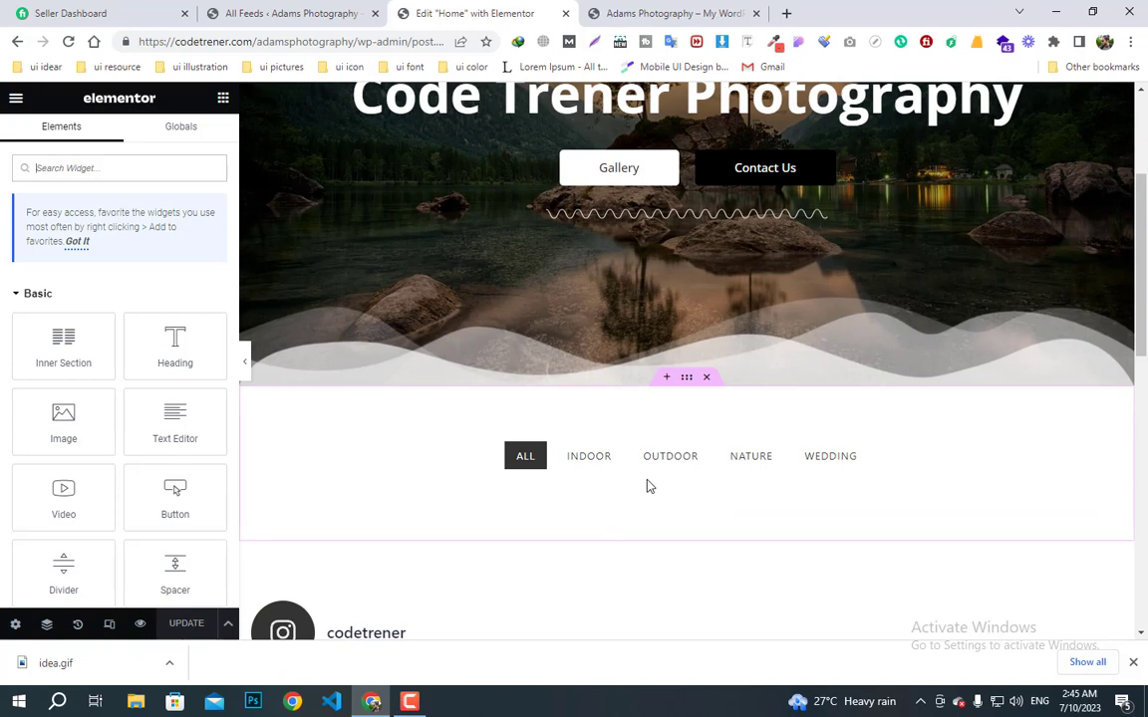
- Save the gallery filter section as a library template named 'gallery'
left_click(687, 385)
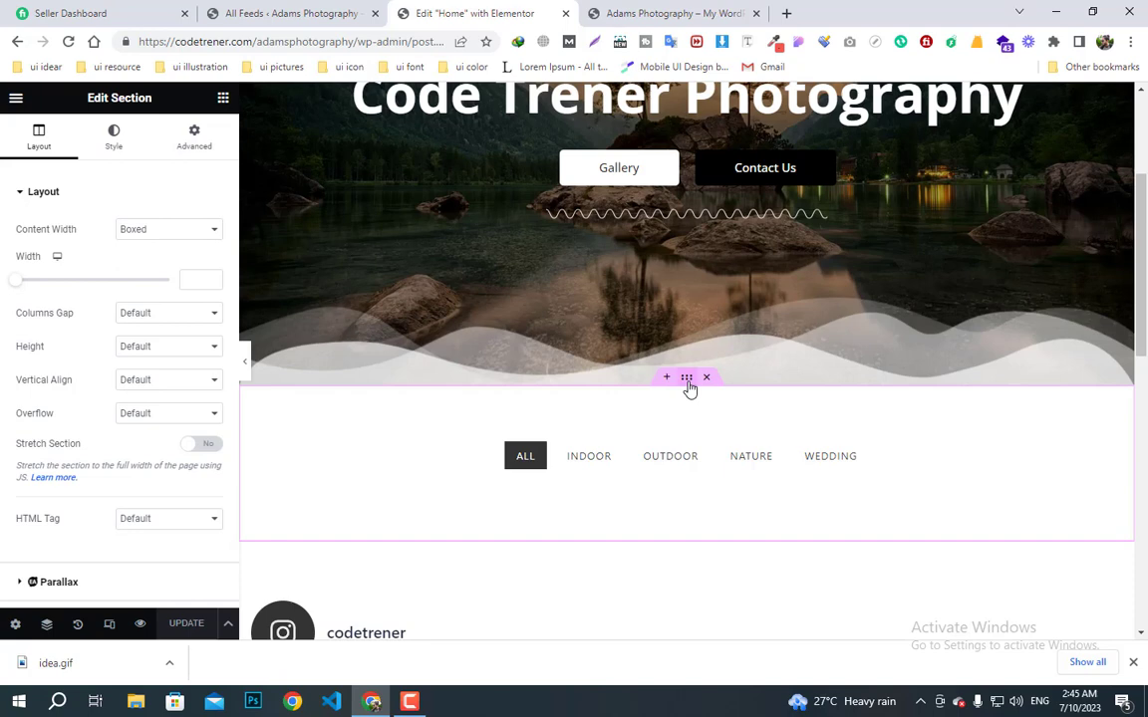
right_click(688, 384)
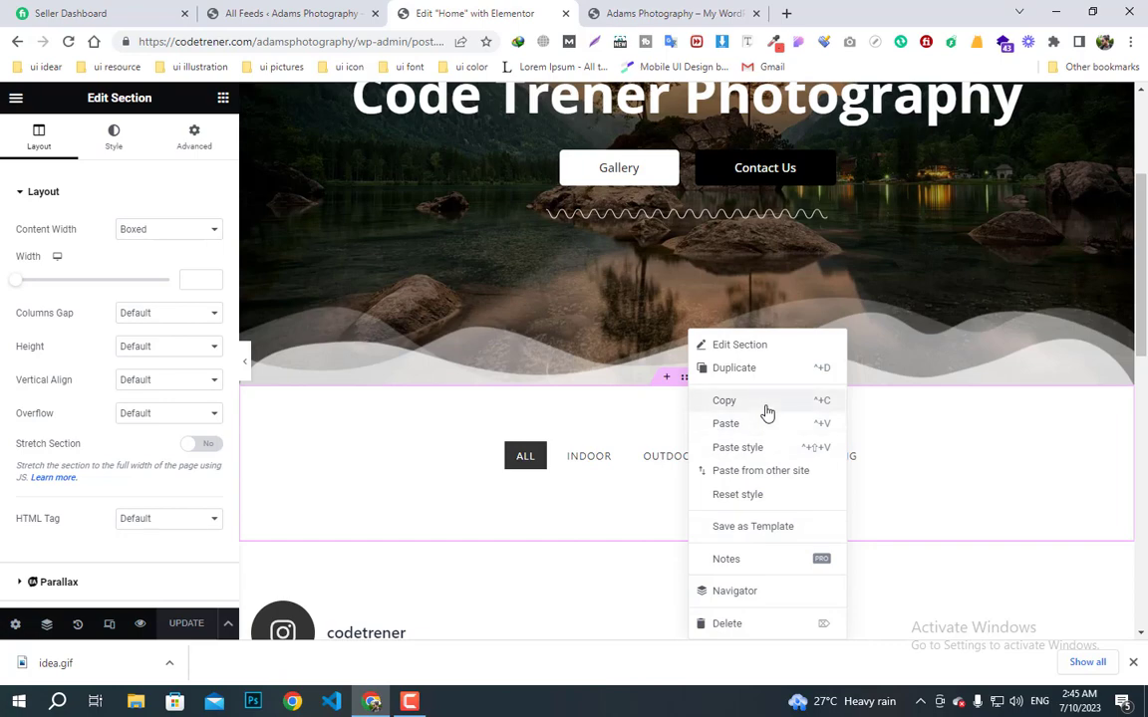
left_click(781, 528)
left_click(493, 394)
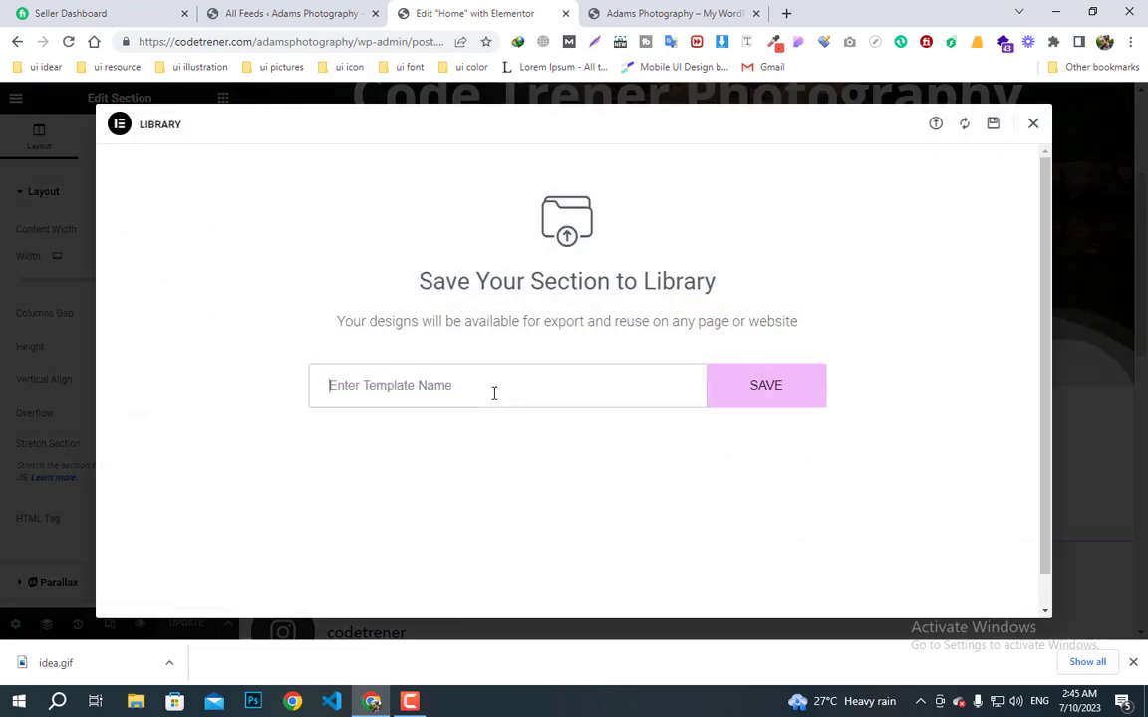
type("gallery")
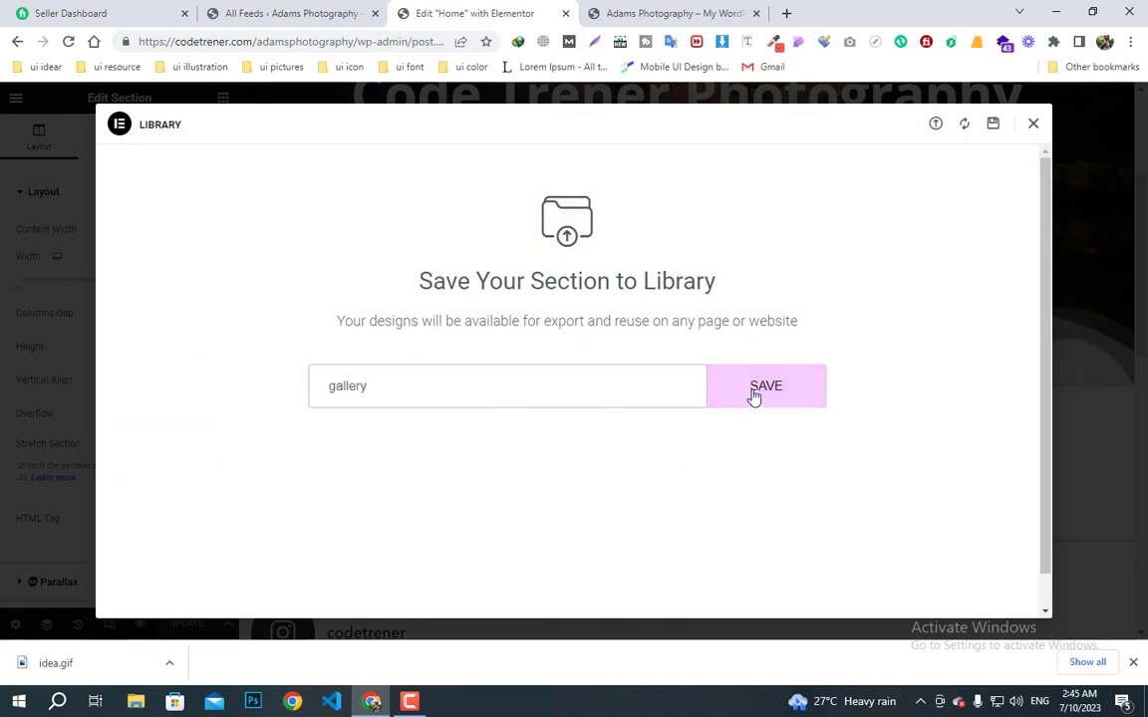
left_click(753, 397)
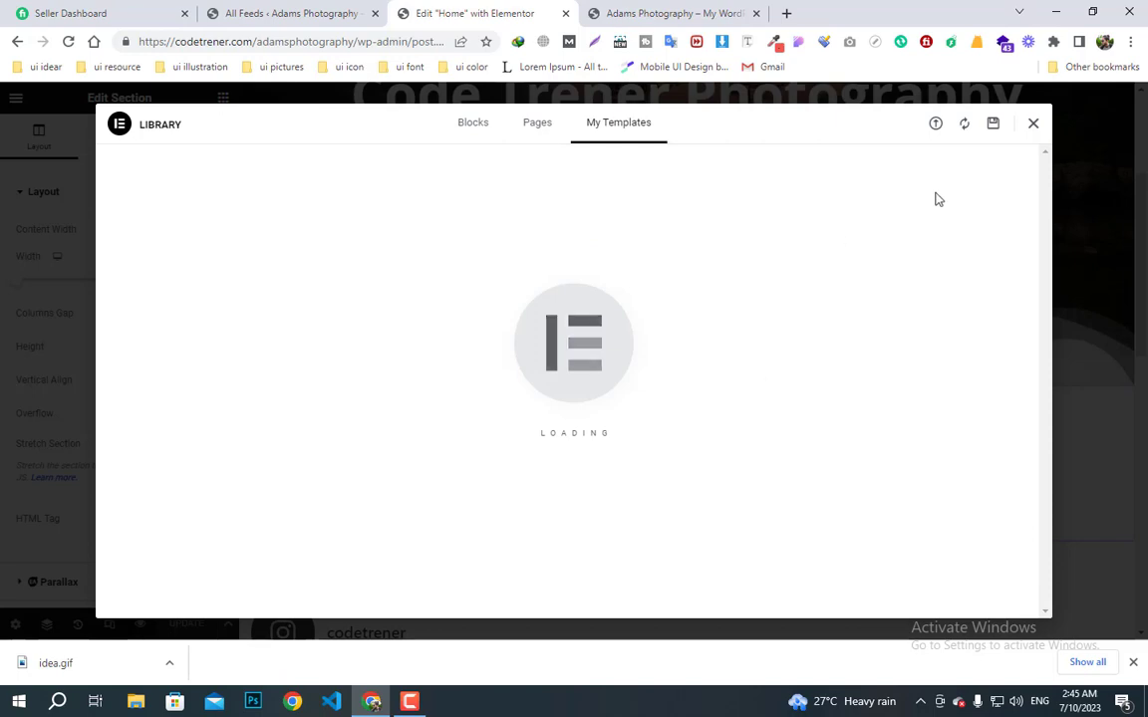
left_click(1036, 130)
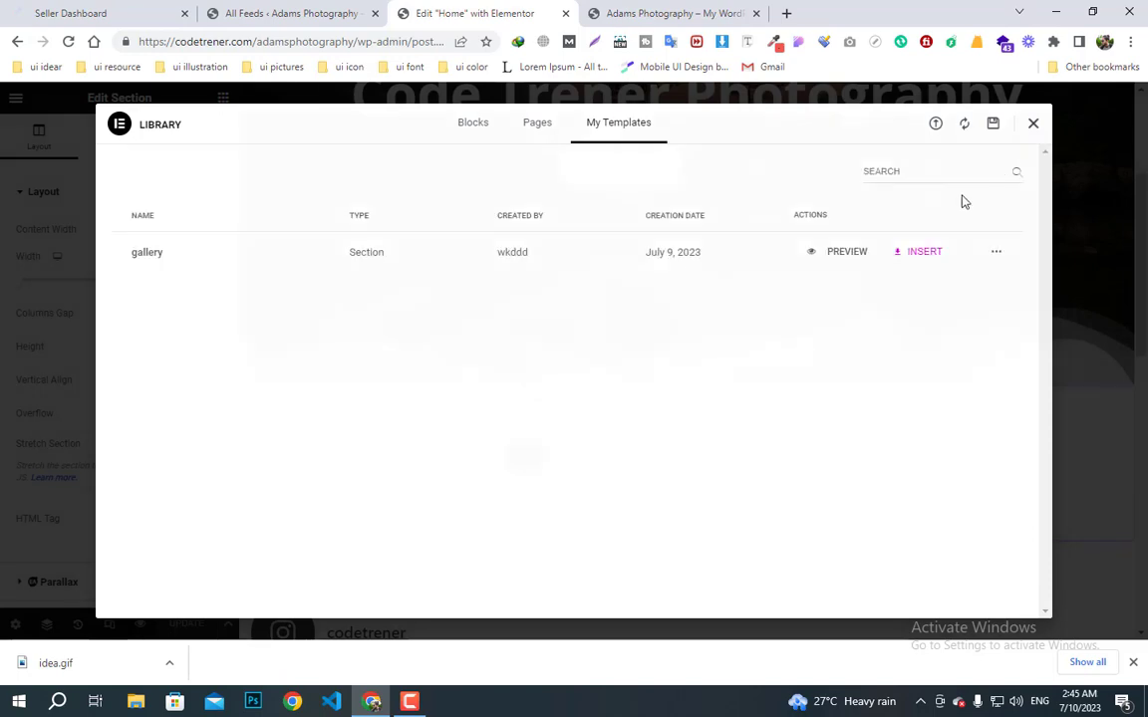
scroll(616, 422, "up", 4)
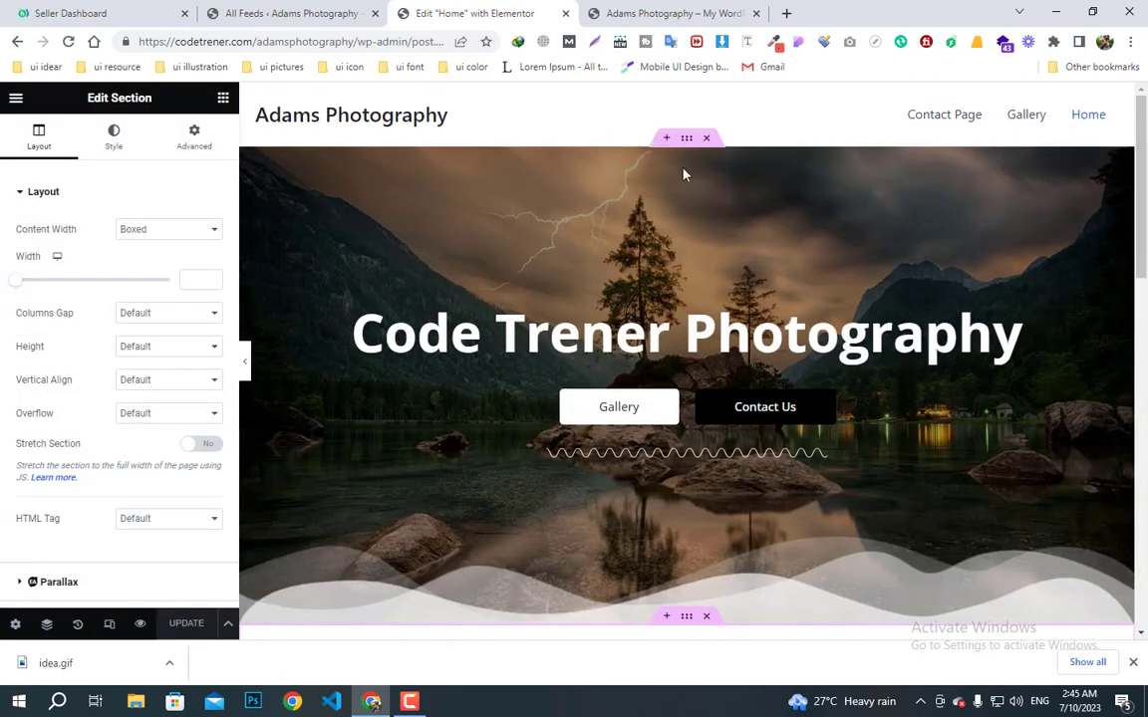
- Save the Code Trener Photography hero section as a library template named 'Banner'
left_click(687, 144)
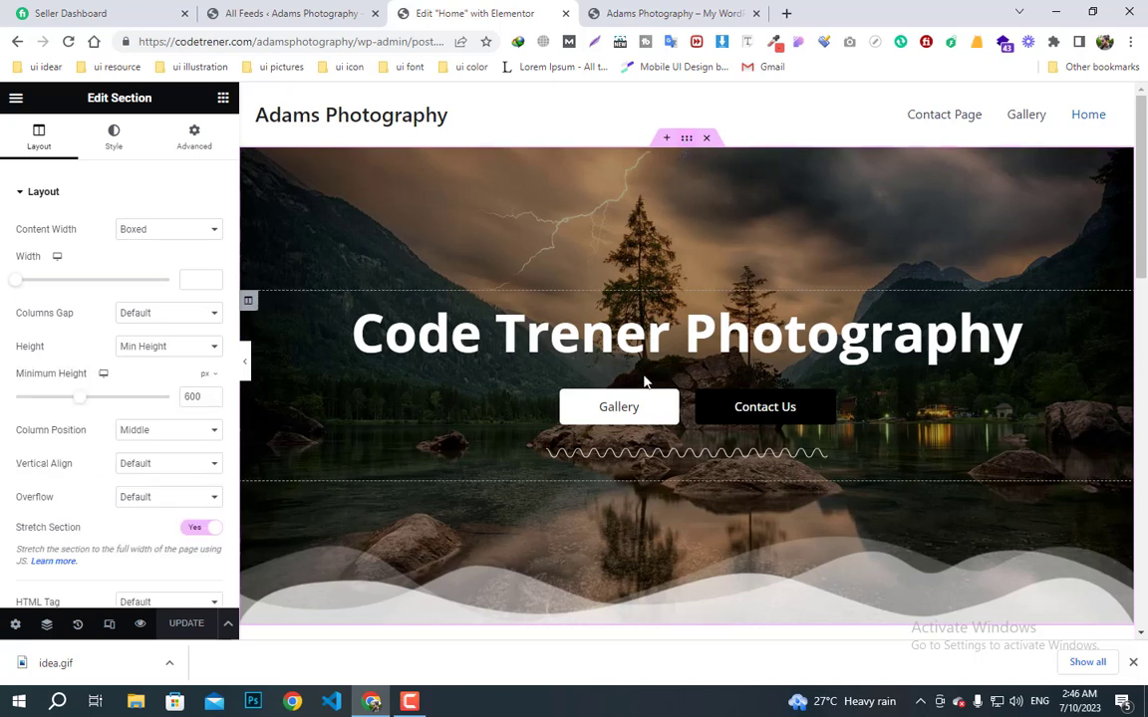
right_click(685, 142)
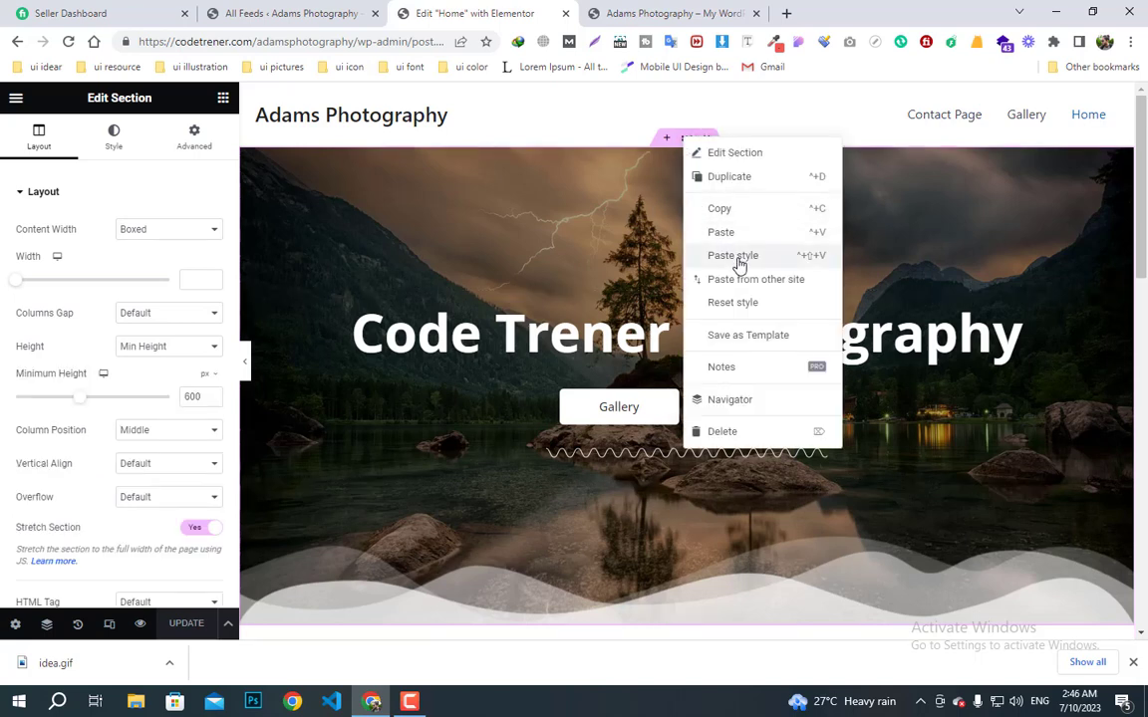
left_click(757, 335)
left_click(571, 388)
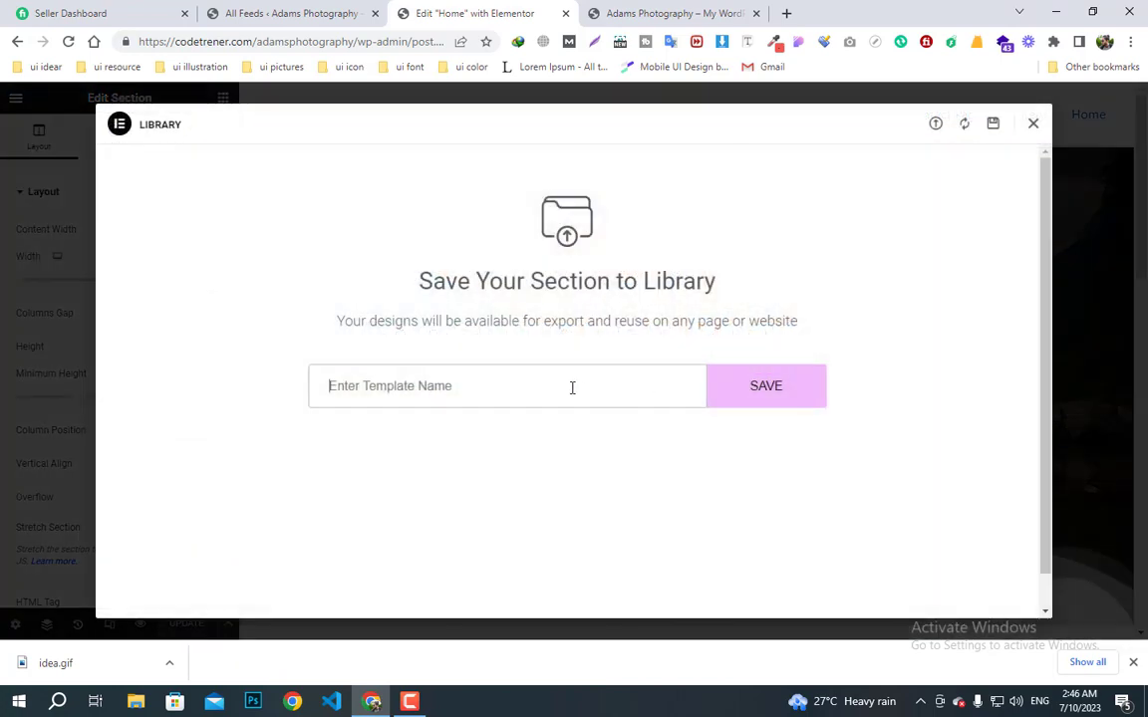
type("Banner")
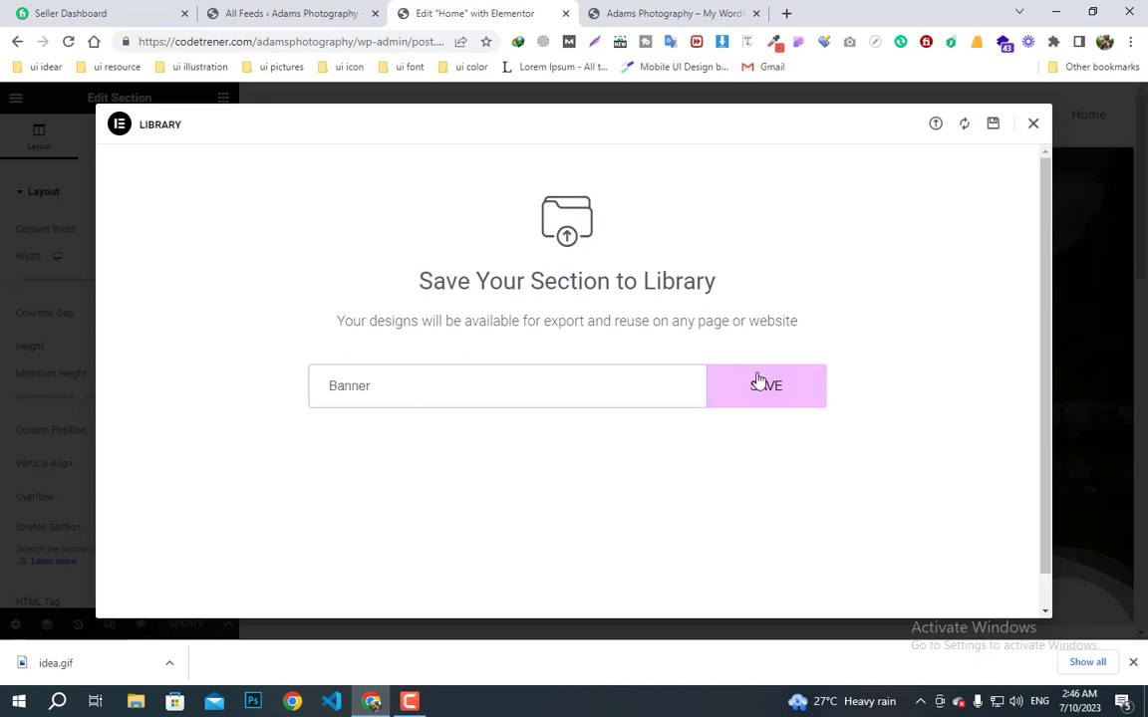
left_click(759, 383)
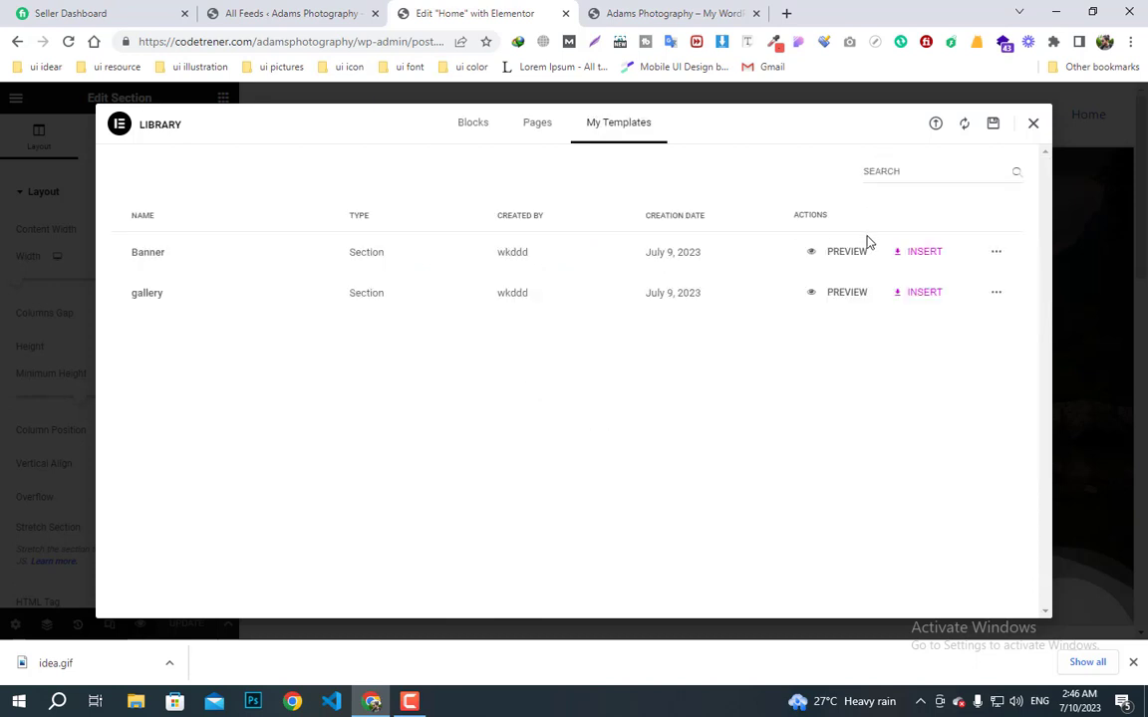
left_click(1034, 125)
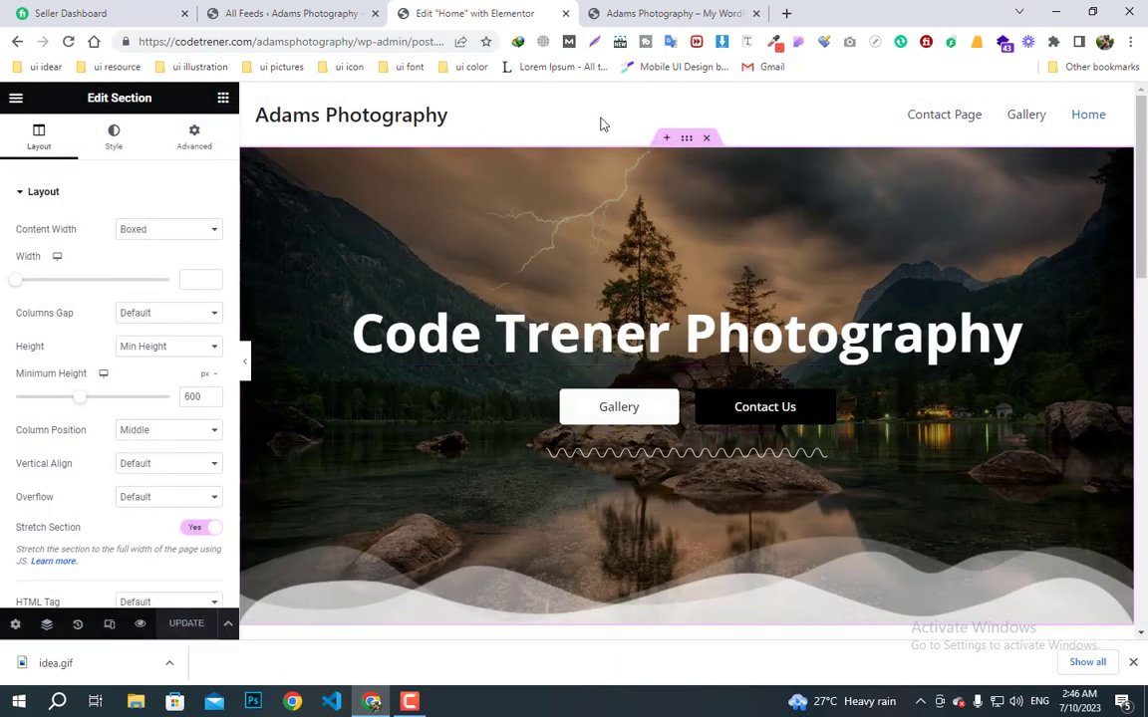
- Close the Home editor and open the Gallery page from the Pages list in Elementor
left_click(565, 13)
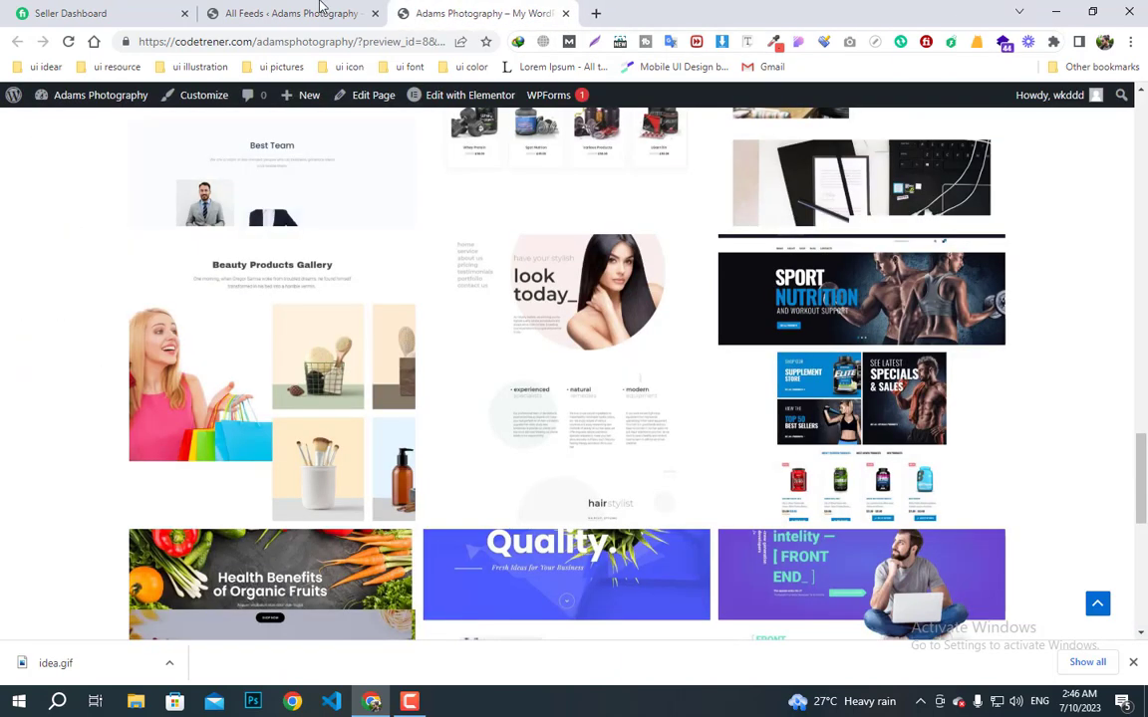
left_click(321, 13)
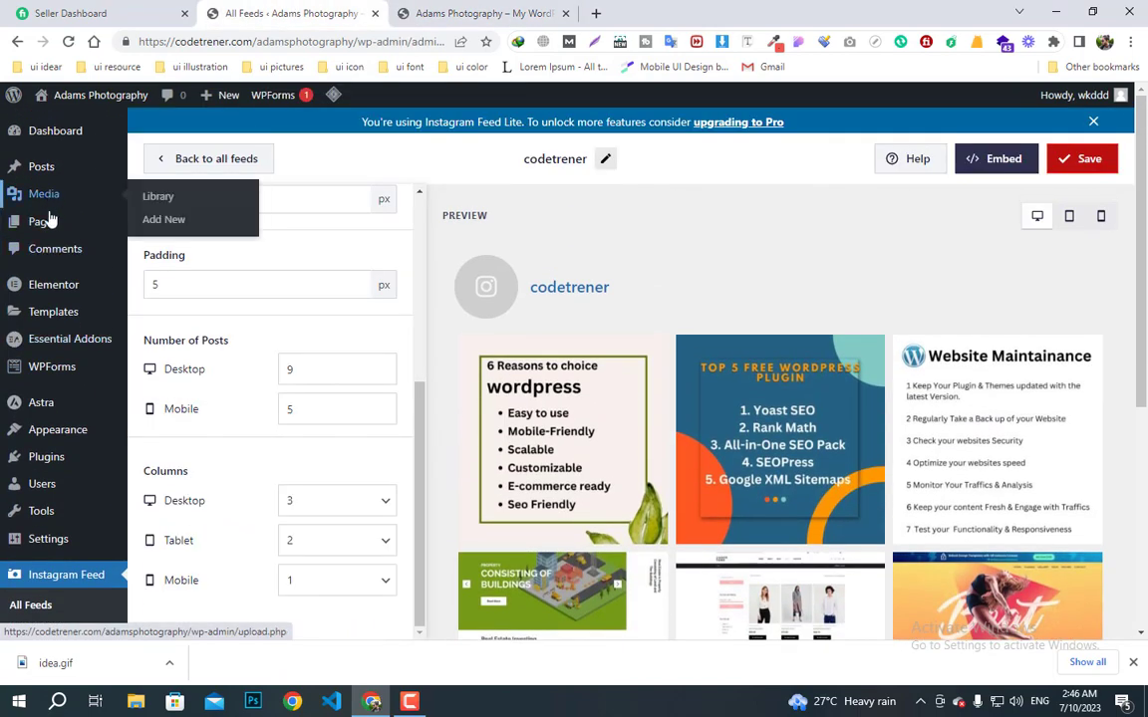
left_click(41, 221)
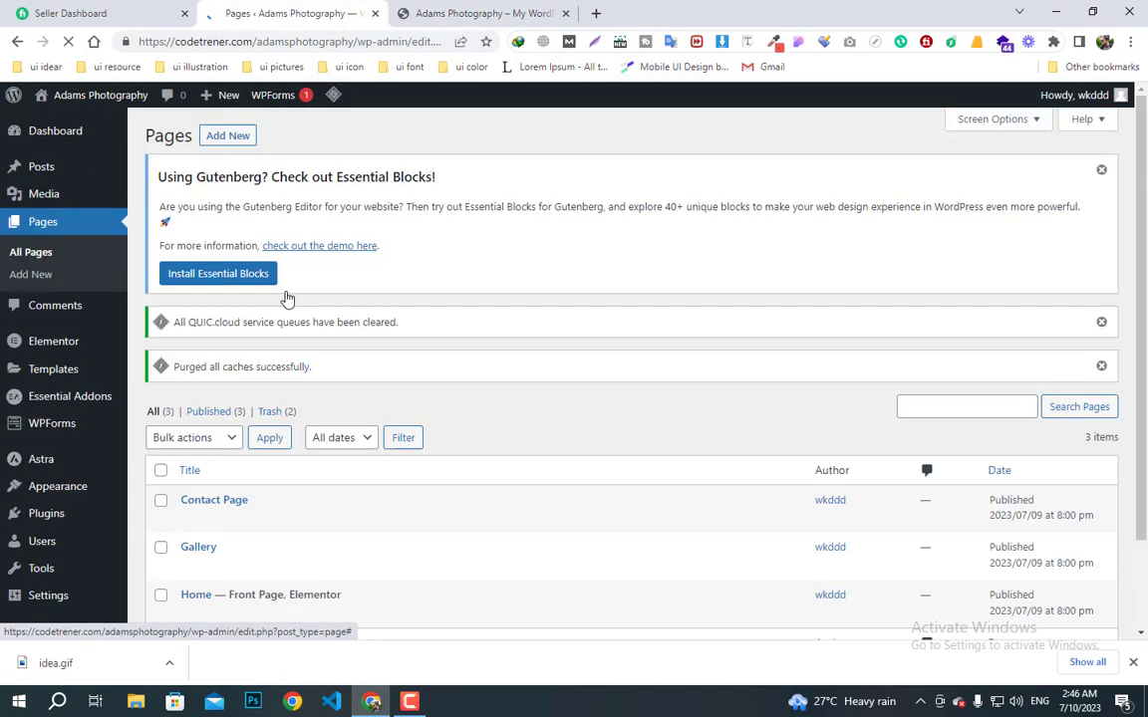
scroll(315, 468, "down", 2)
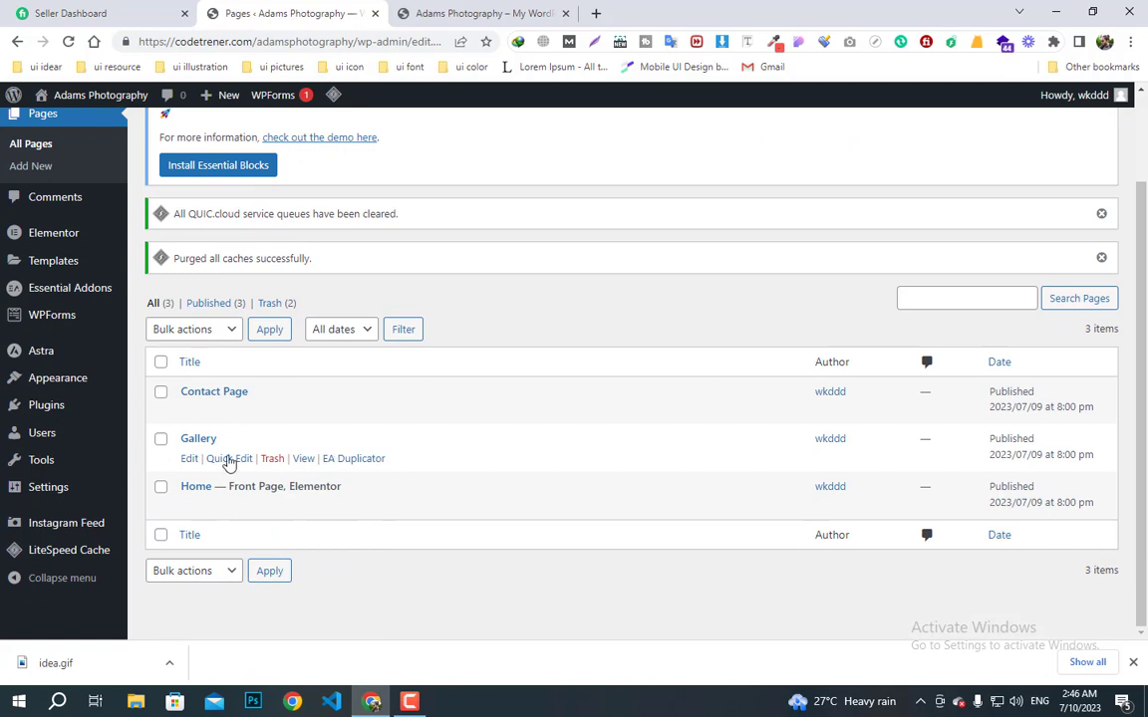
left_click(190, 460)
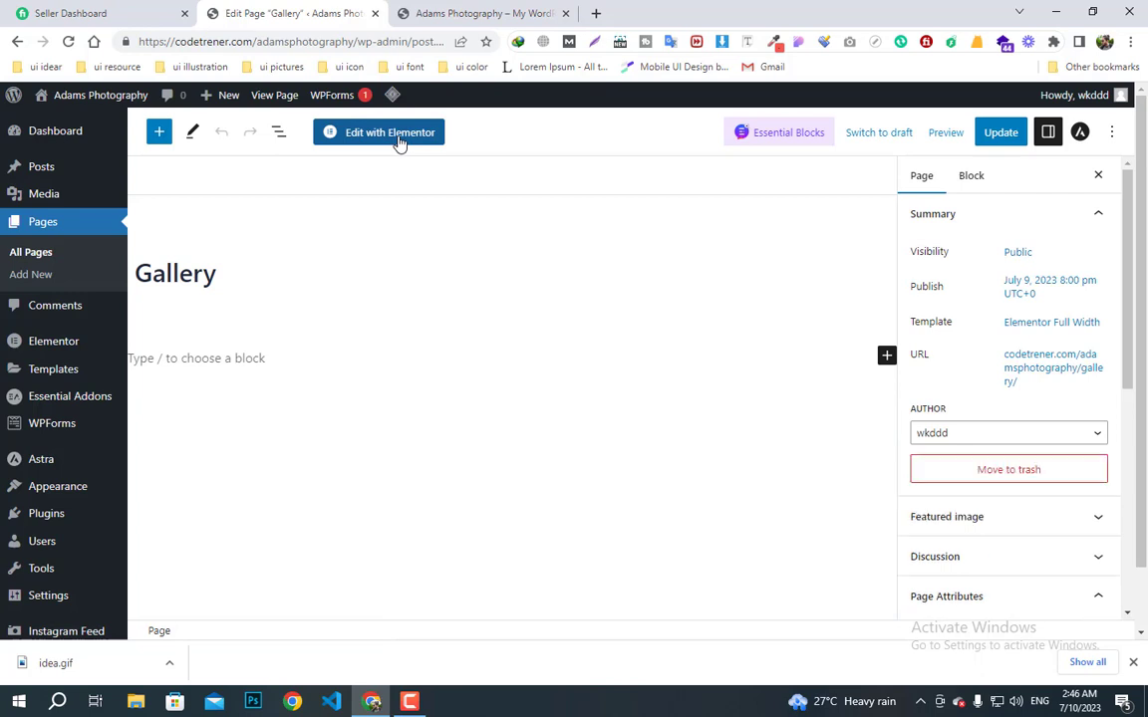
right_click(399, 143)
left_click(385, 136)
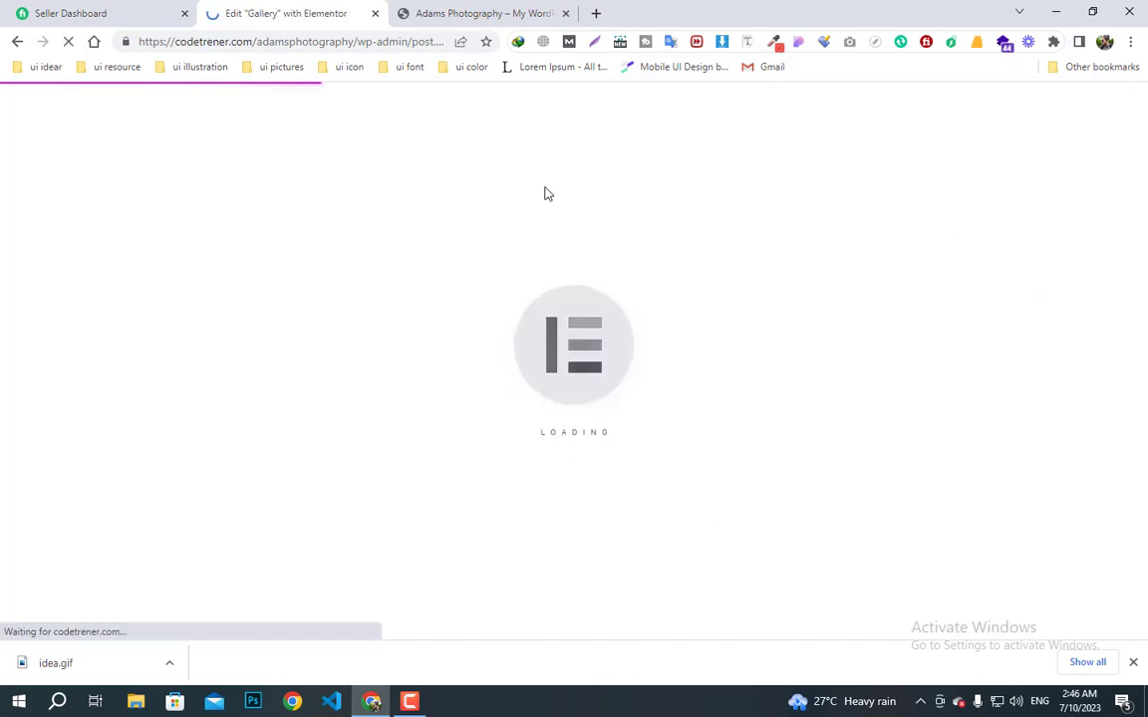
left_click(543, 18)
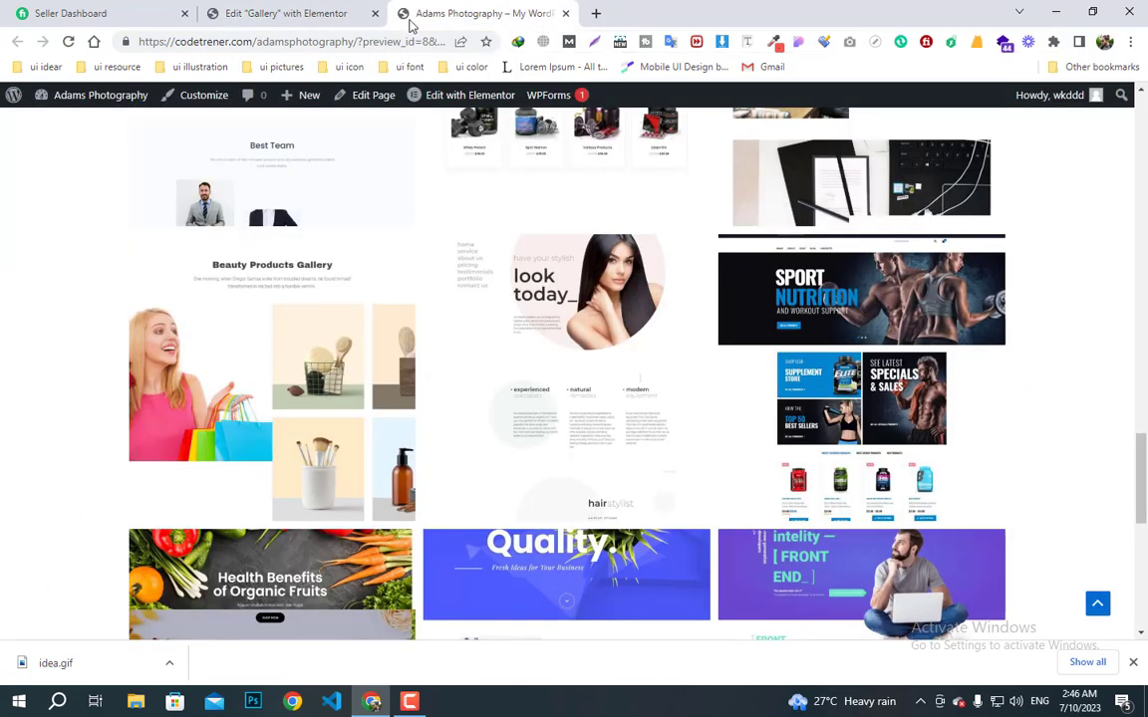
left_click(286, 10)
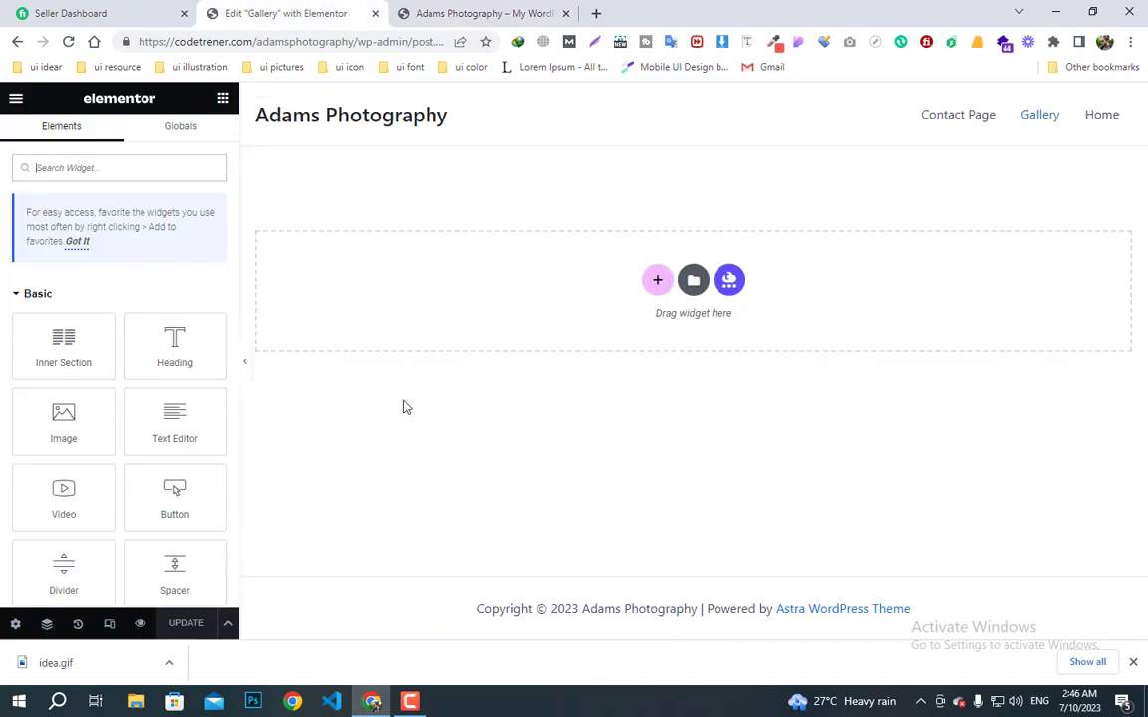
- Insert the saved 'Banner' template from My Templates at the top of the Gallery page
left_click(695, 286)
left_click(603, 140)
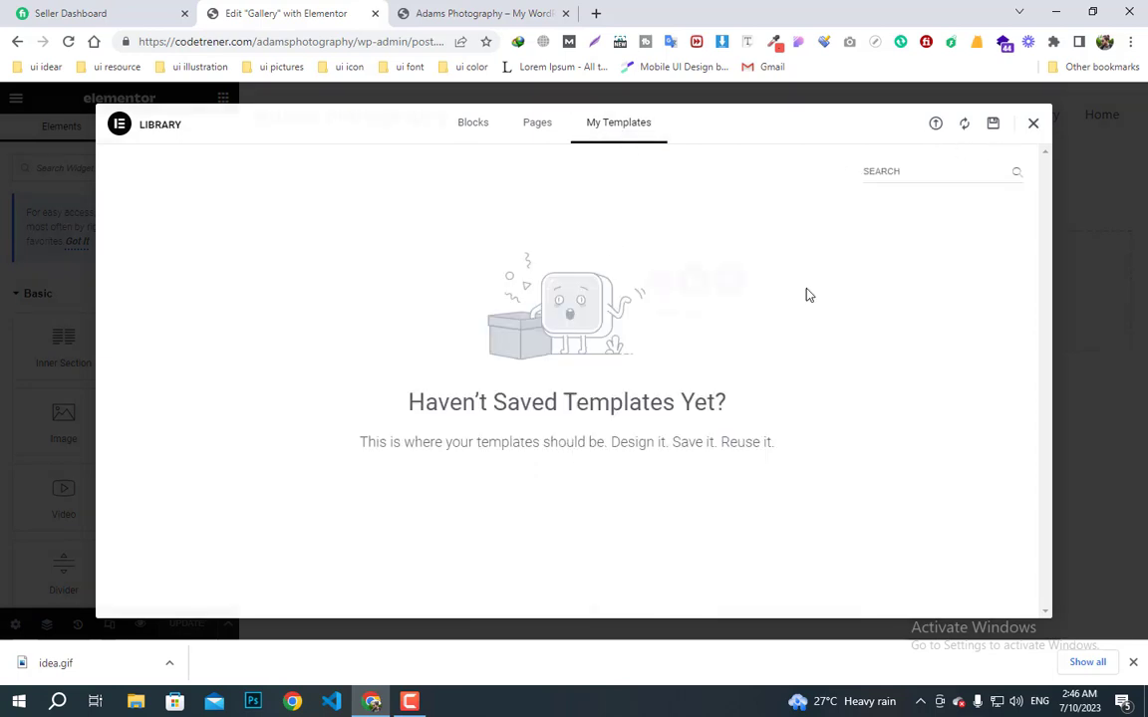
left_click(1034, 123)
left_click(696, 285)
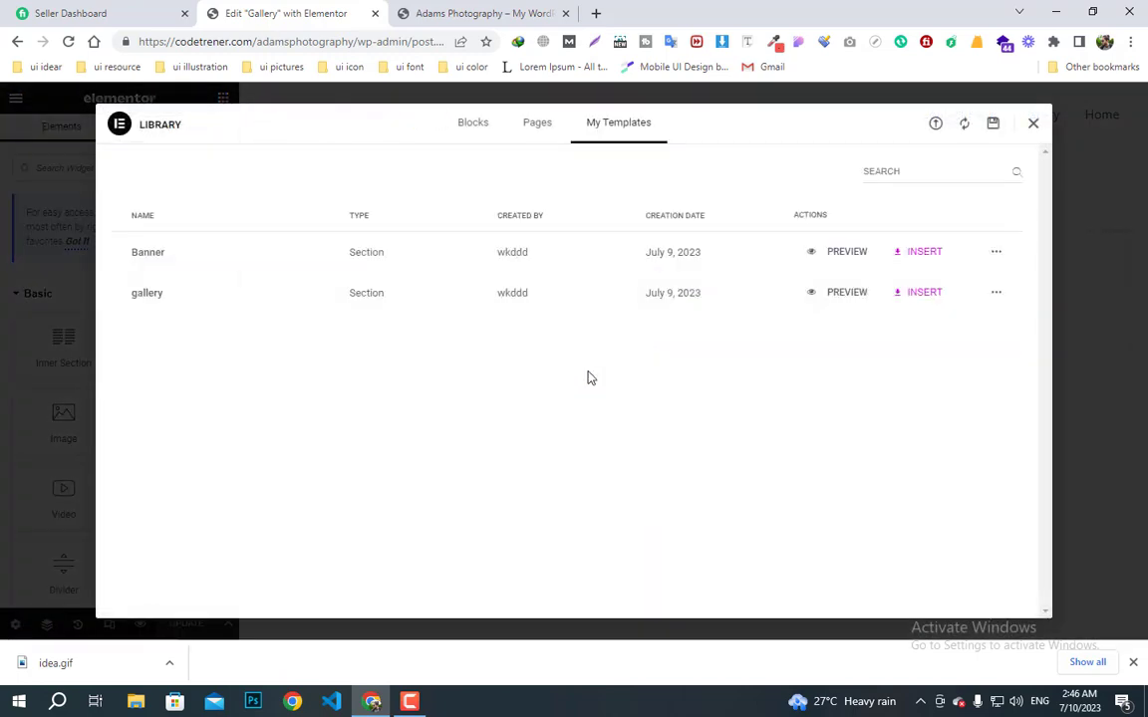
left_click(925, 252)
left_click(692, 403)
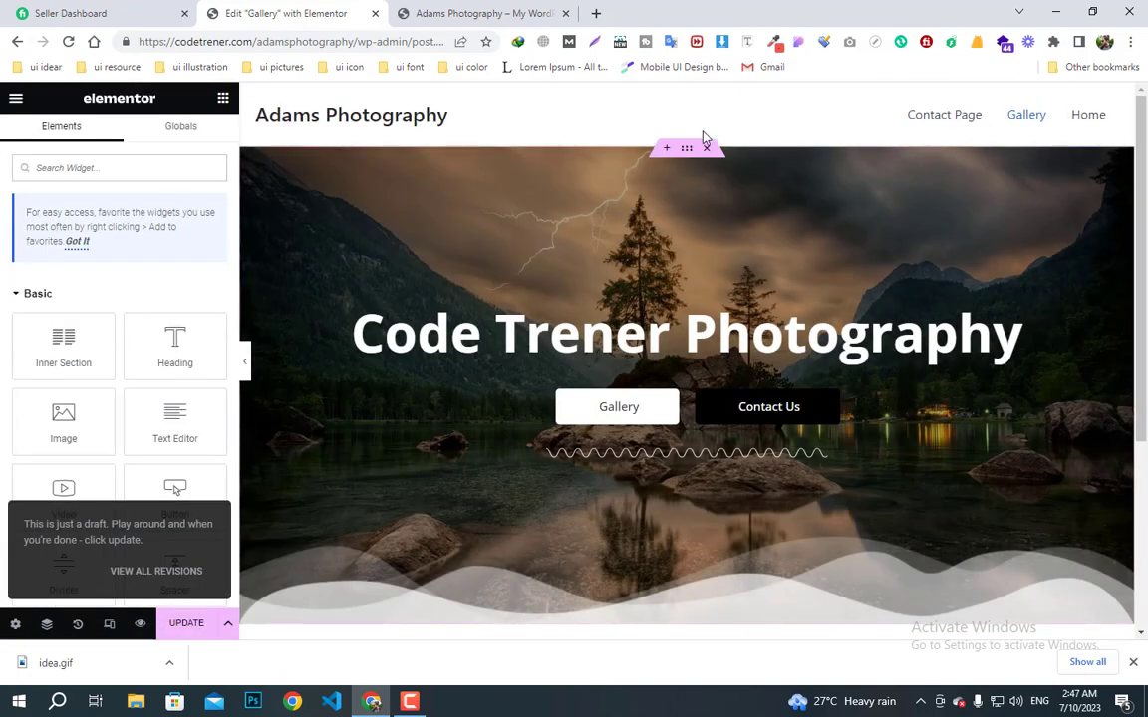
- Change the banner's Style background image to the bride photo from the Media Library
left_click(687, 147)
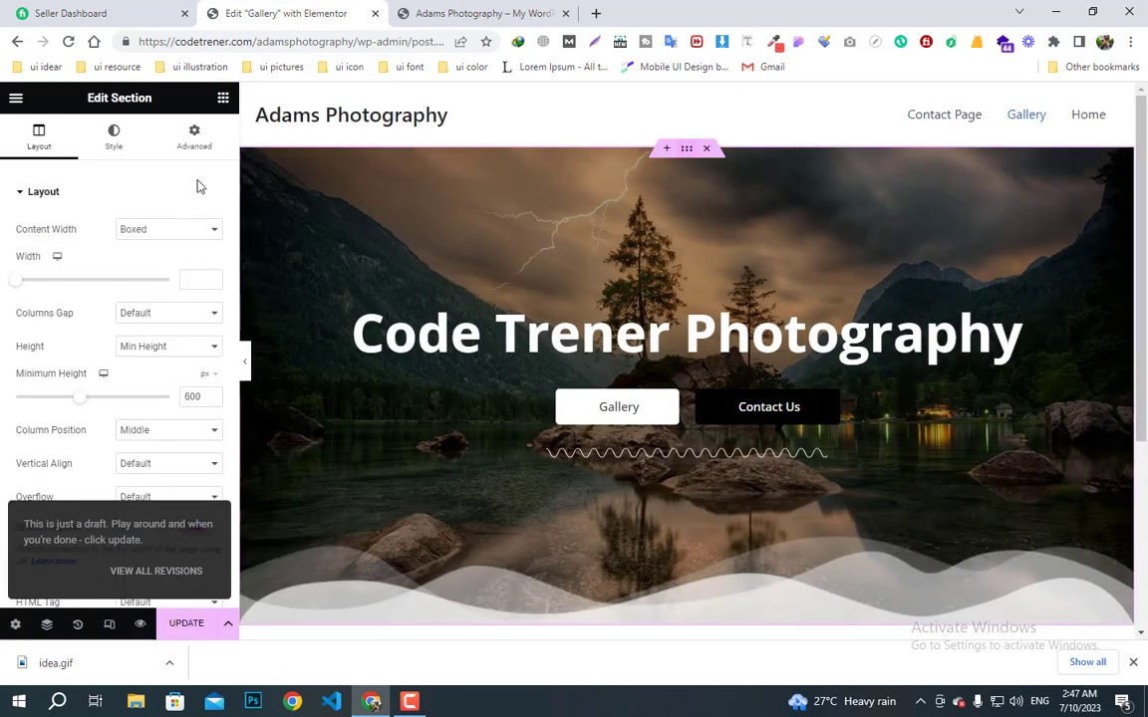
left_click(115, 144)
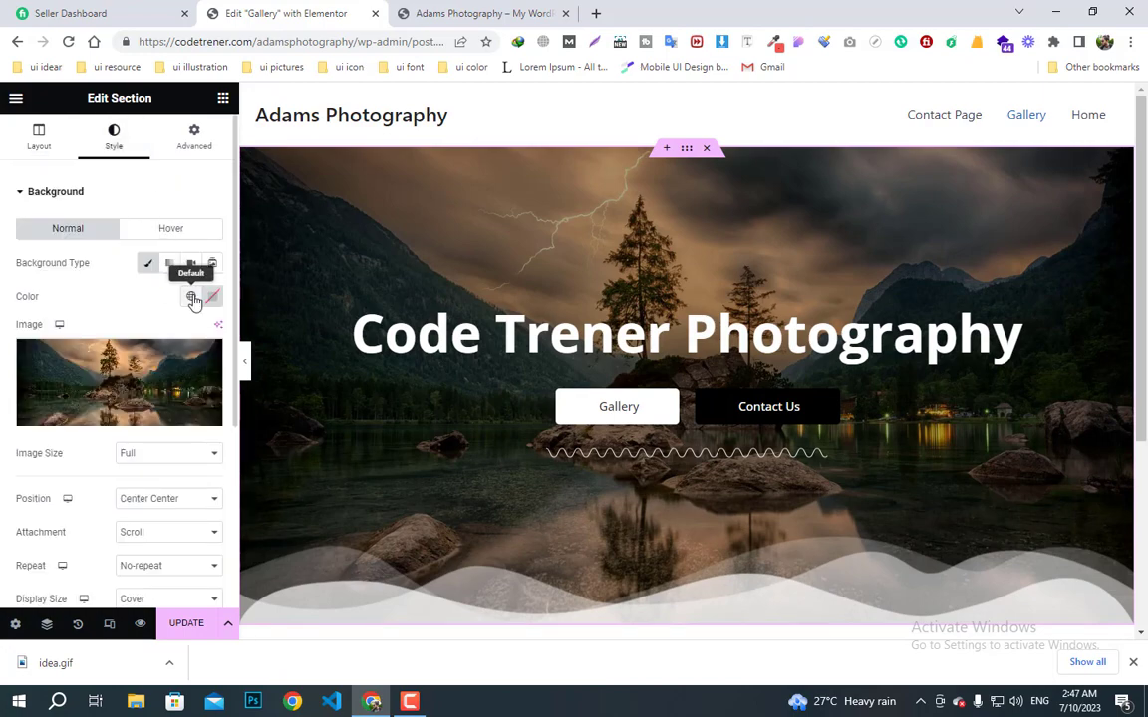
left_click(128, 417)
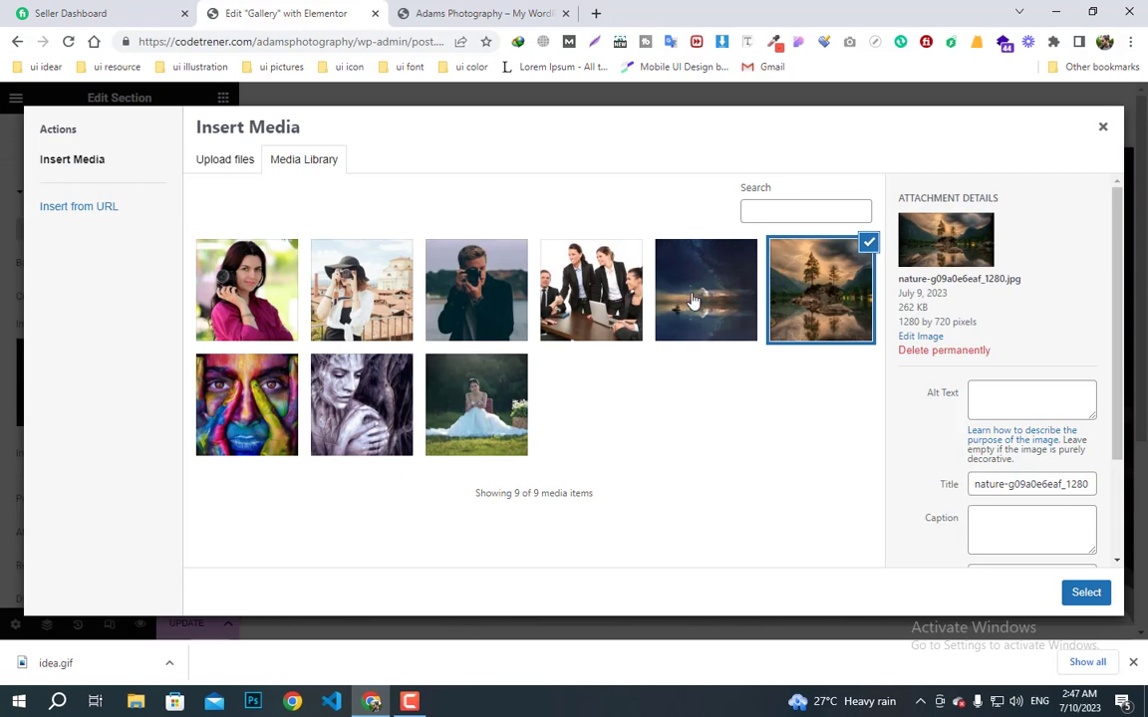
left_click(495, 409)
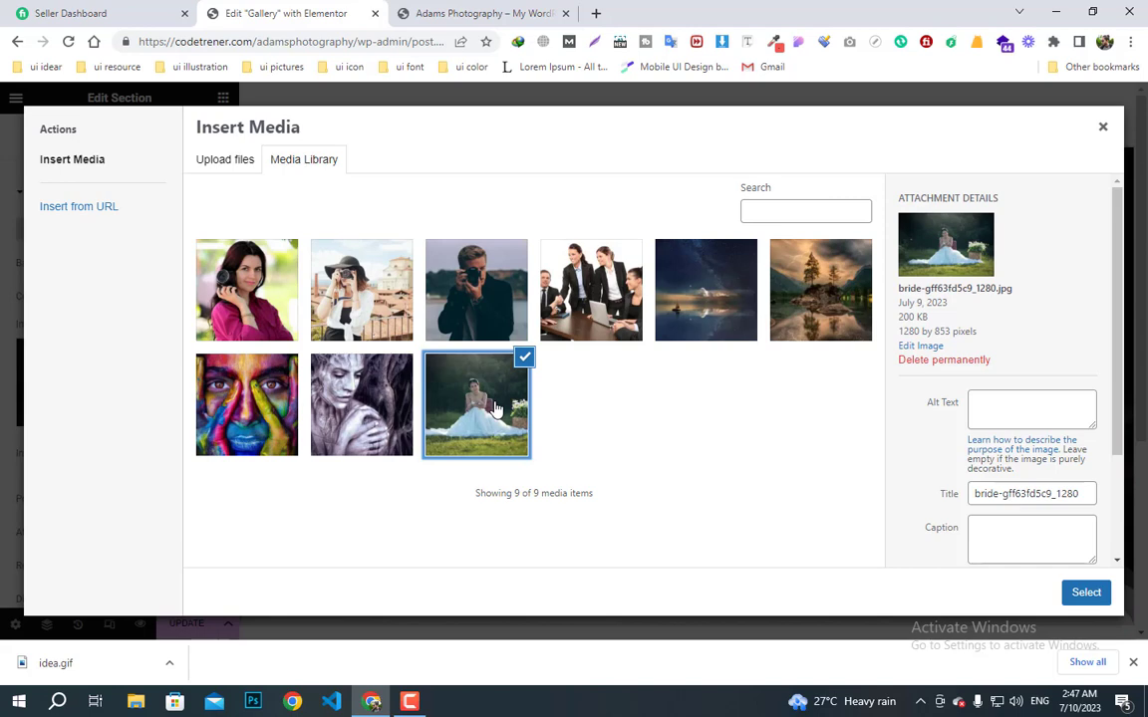
left_click(1084, 598)
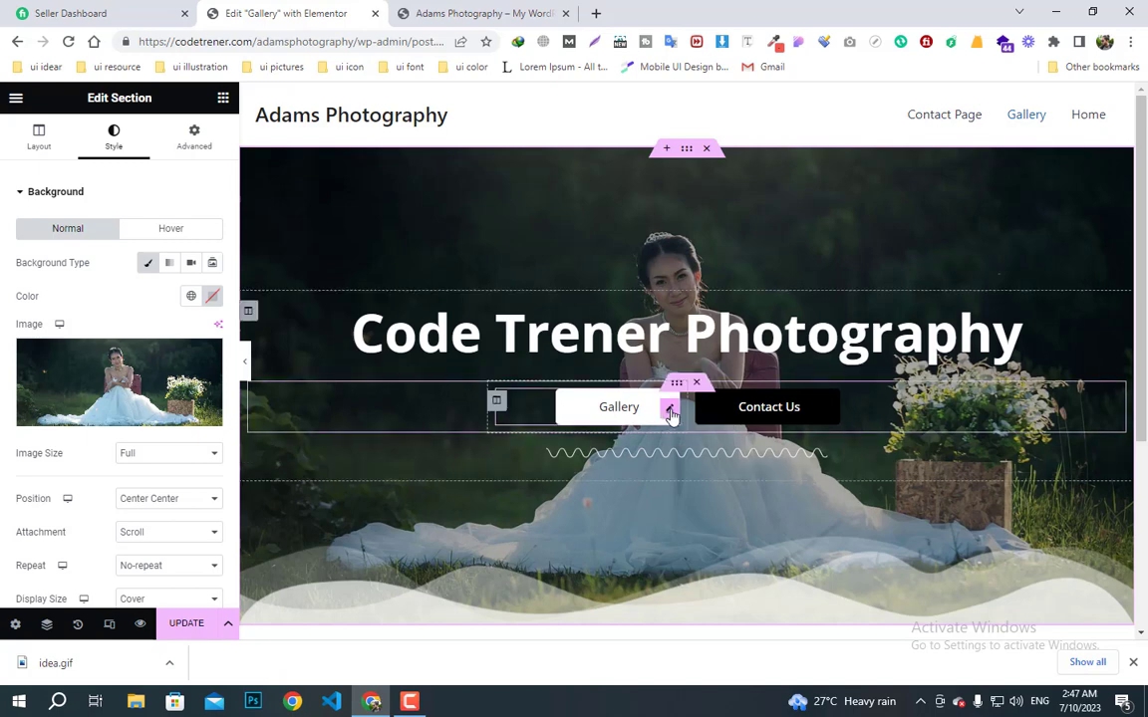
- Delete the Gallery button and the leftover inner section of buttons from the banner
right_click(672, 412)
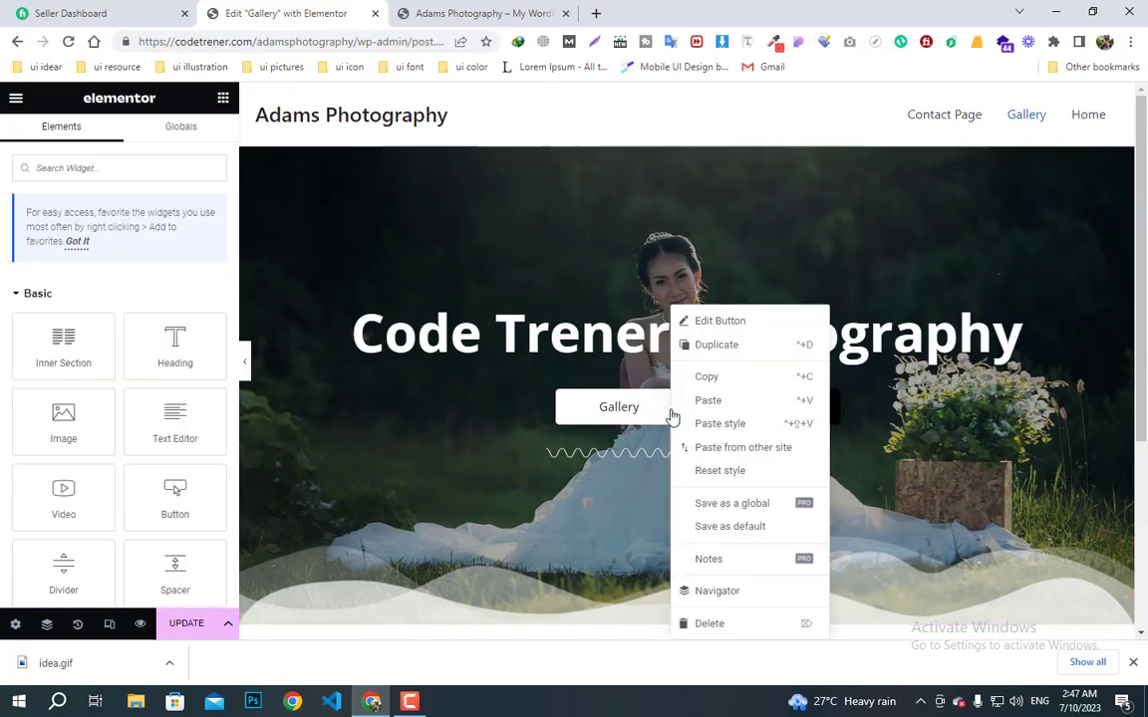
left_click(709, 624)
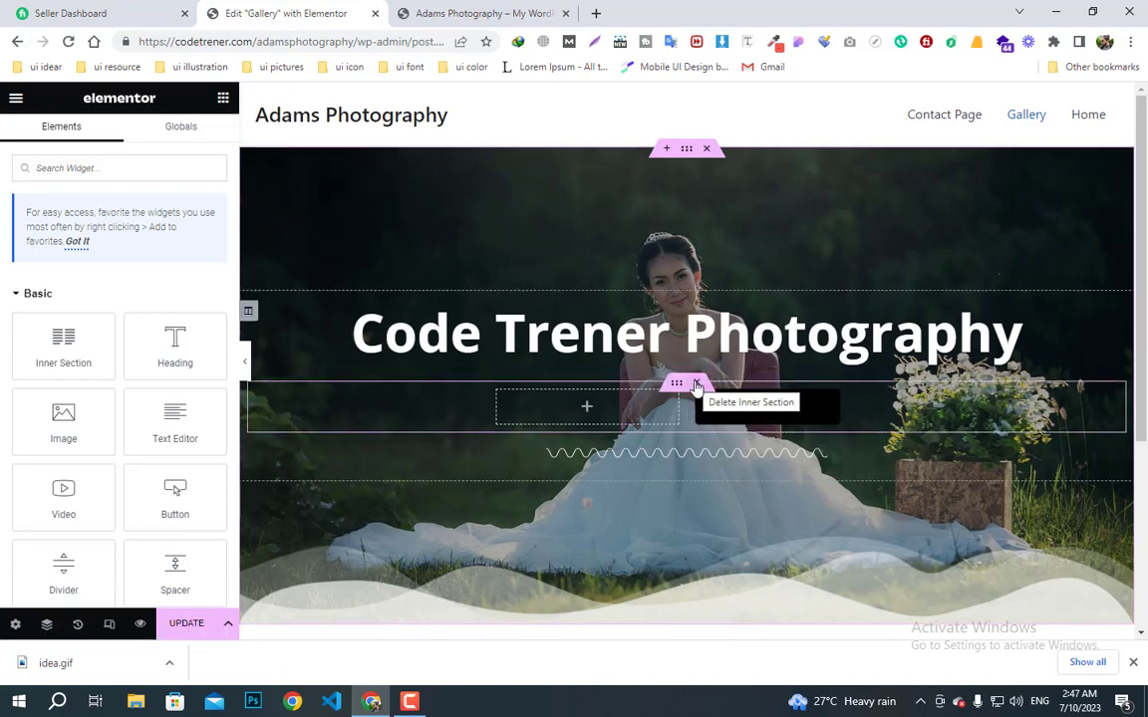
left_click(697, 385)
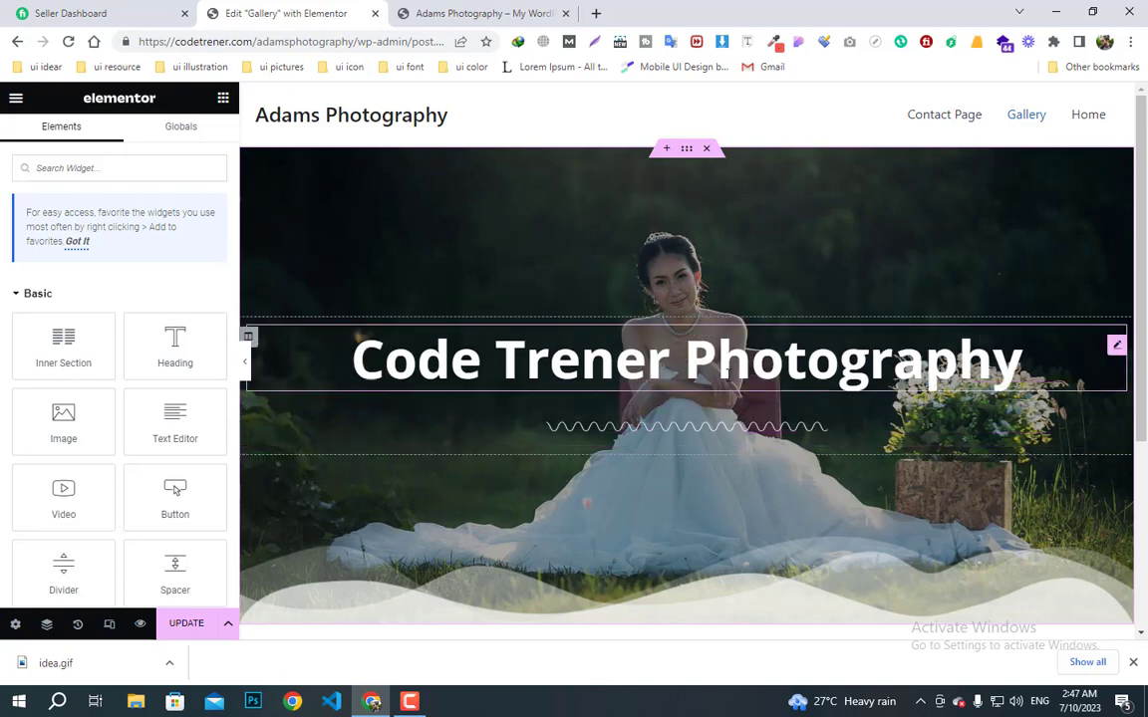
- Retitle the banner heading 'Our Gallery'
left_click(657, 333)
left_click_drag(136, 249, 4, 251)
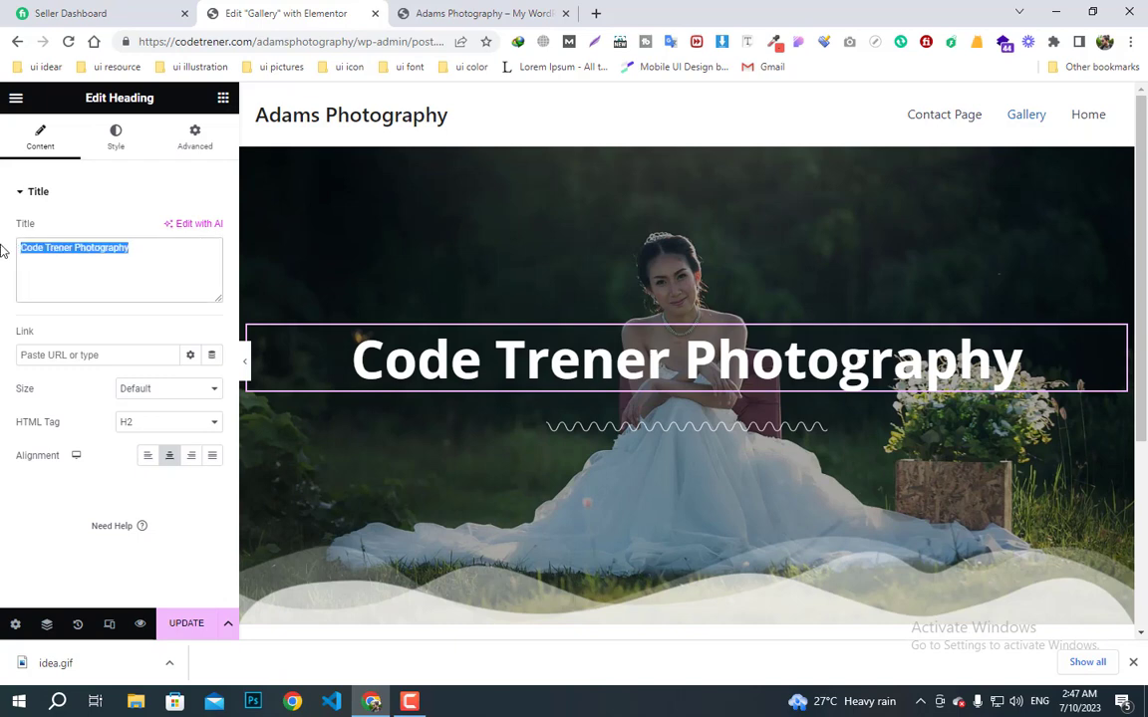
type("Our G")
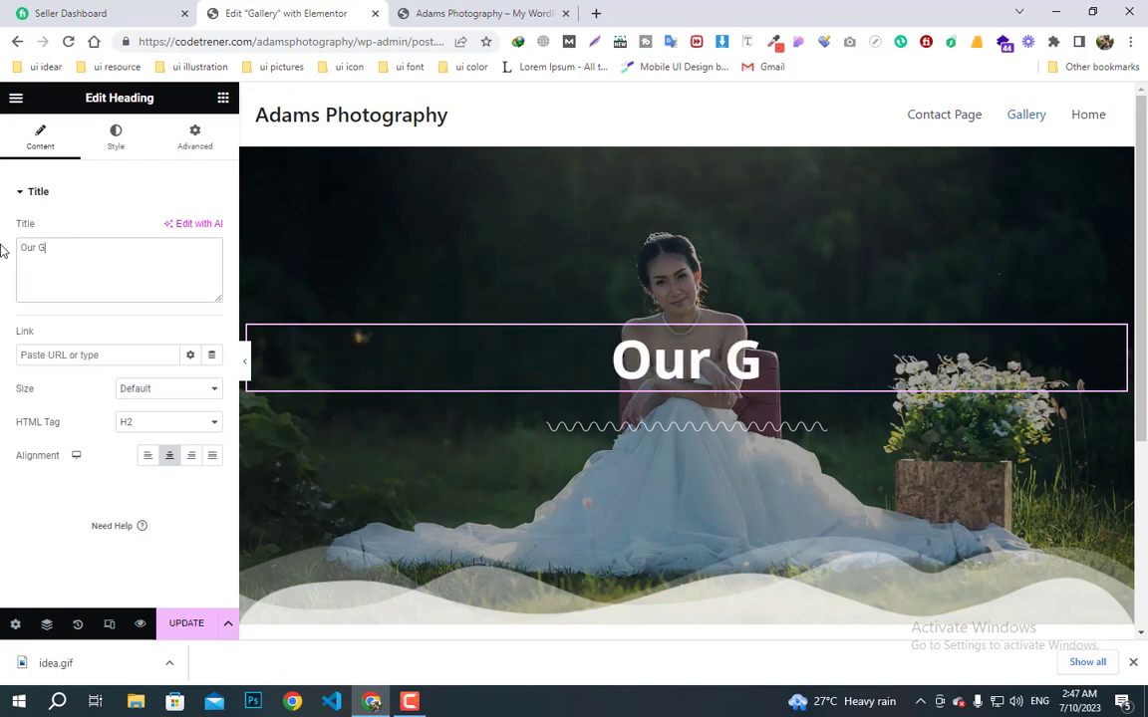
type("allery")
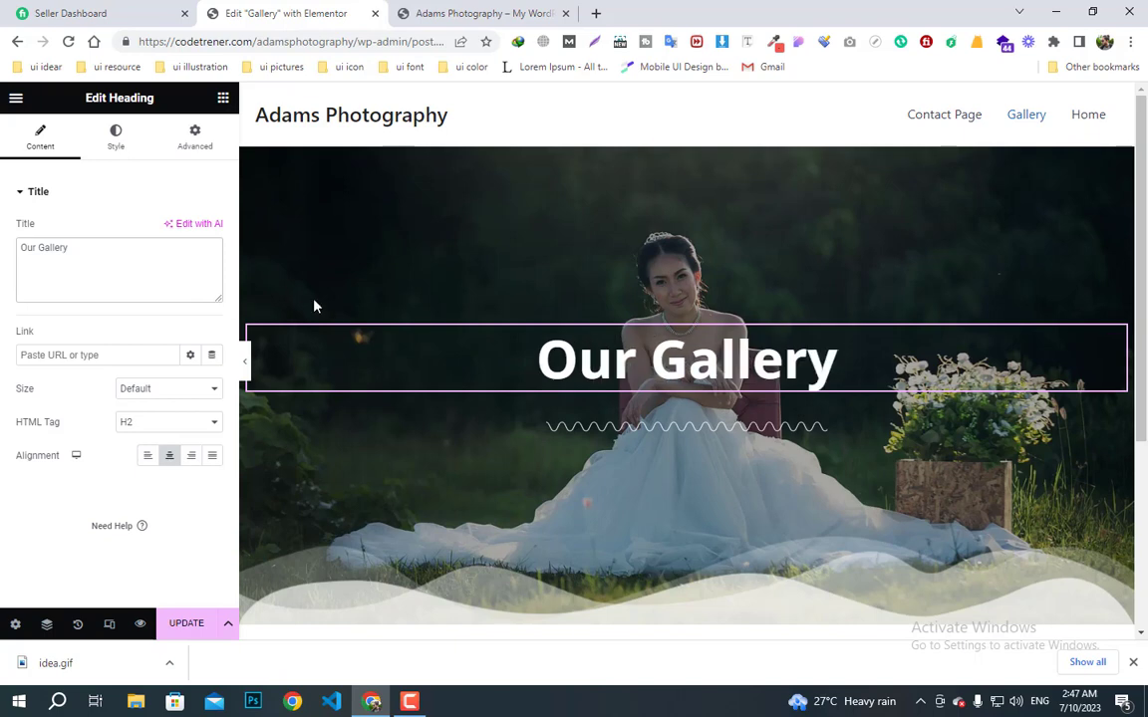
- Add a new empty section below the banner
scroll(752, 498, "down", 2)
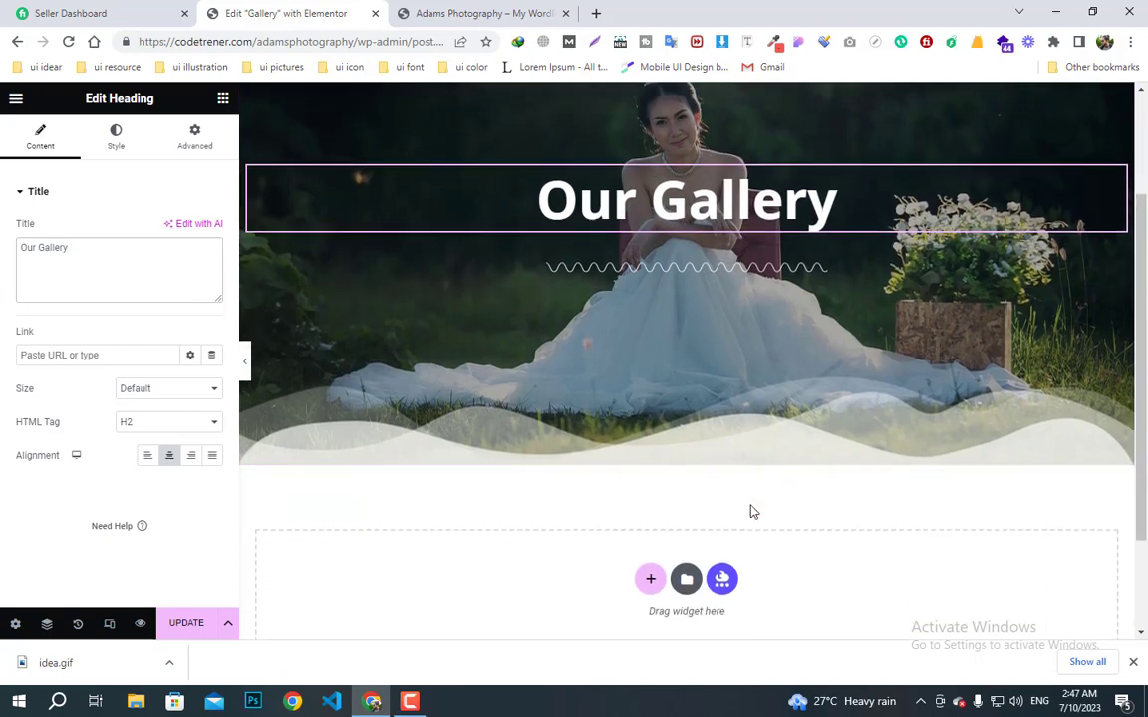
left_click(651, 581)
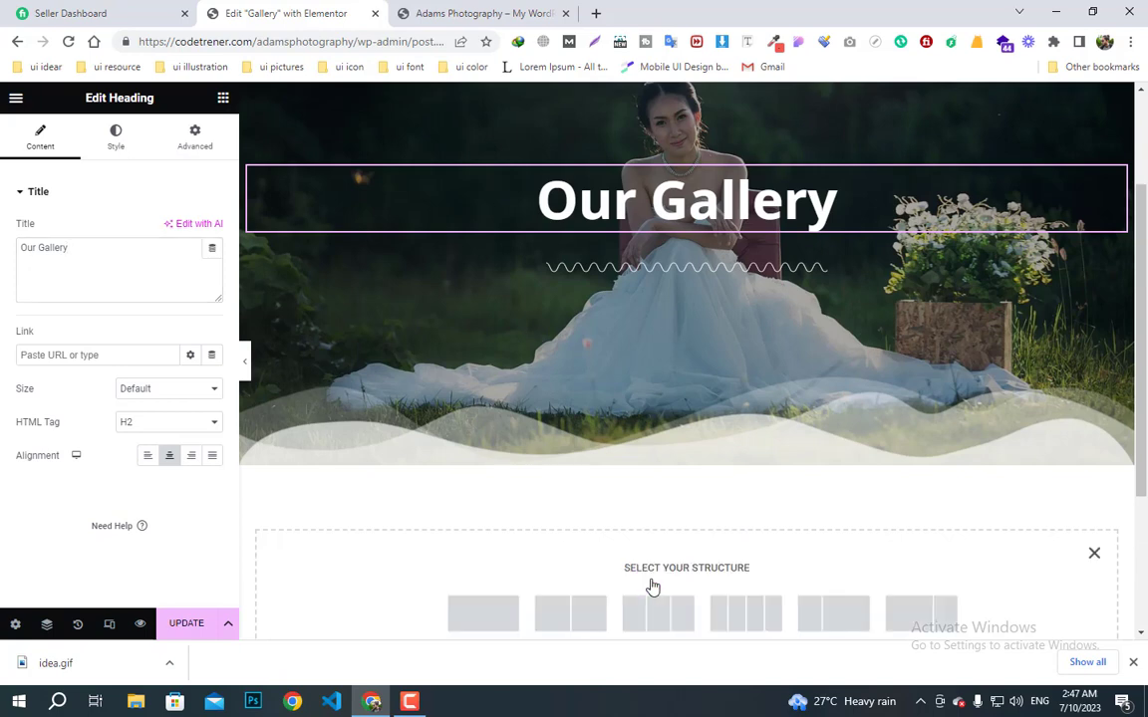
scroll(653, 588, "down", 1)
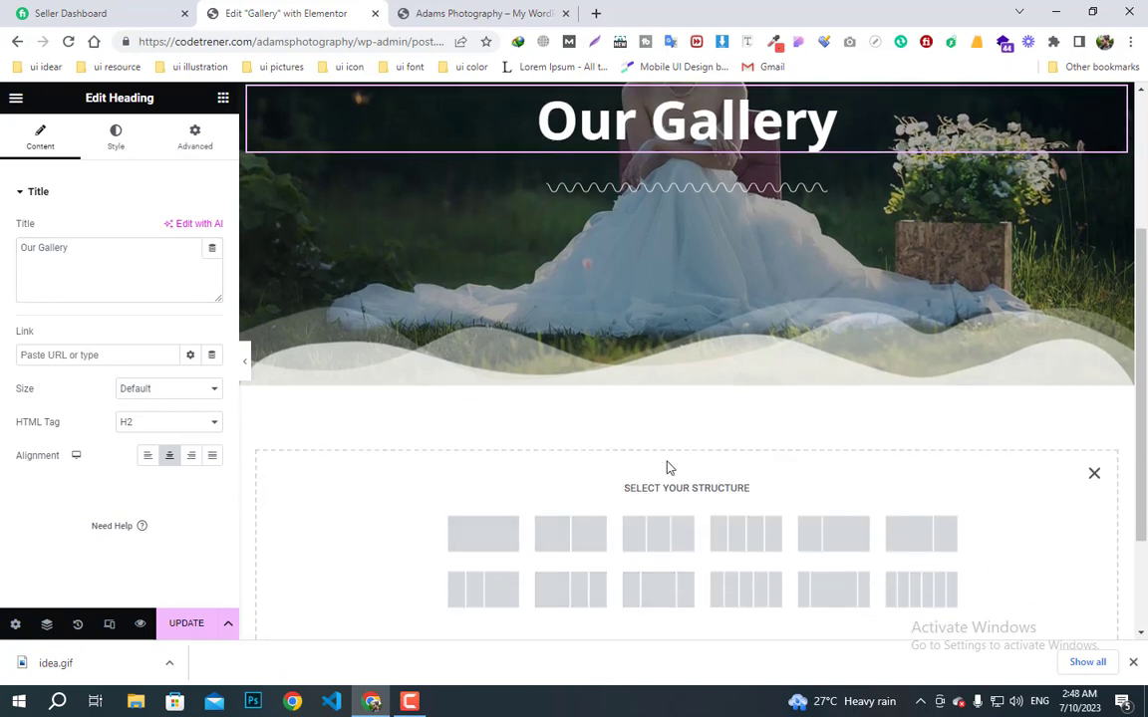
- Insert the saved 'gallery' template below the banner, applying its section settings
left_click(1093, 475)
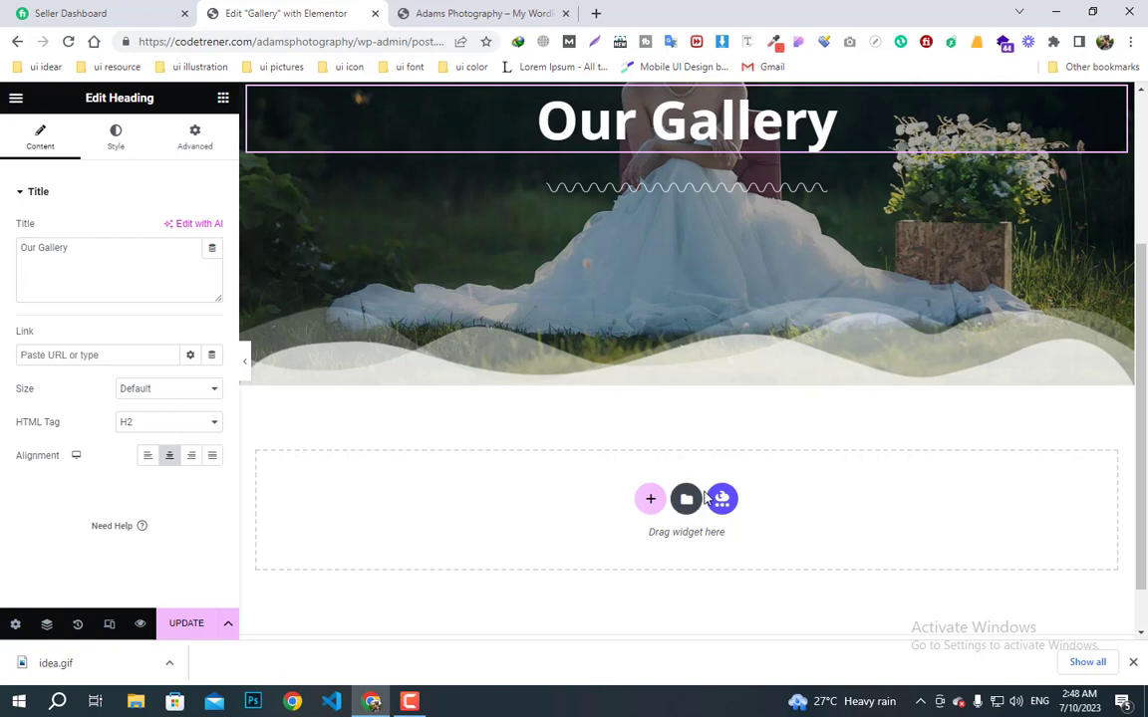
left_click(688, 498)
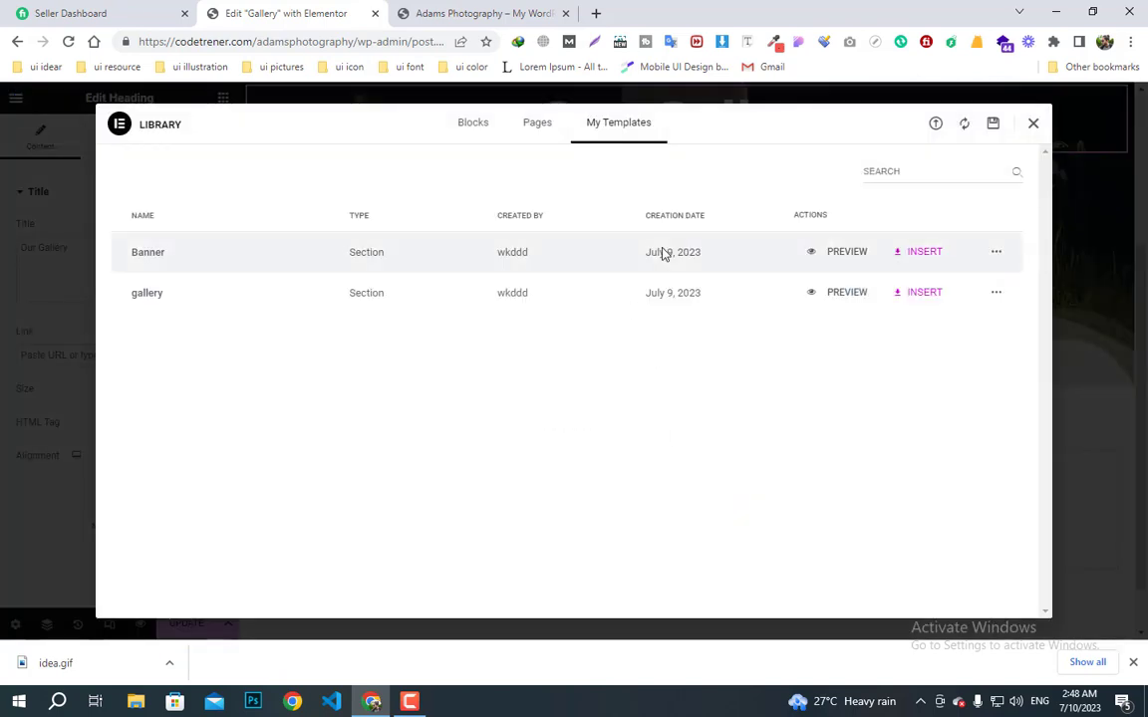
left_click(914, 297)
left_click(695, 401)
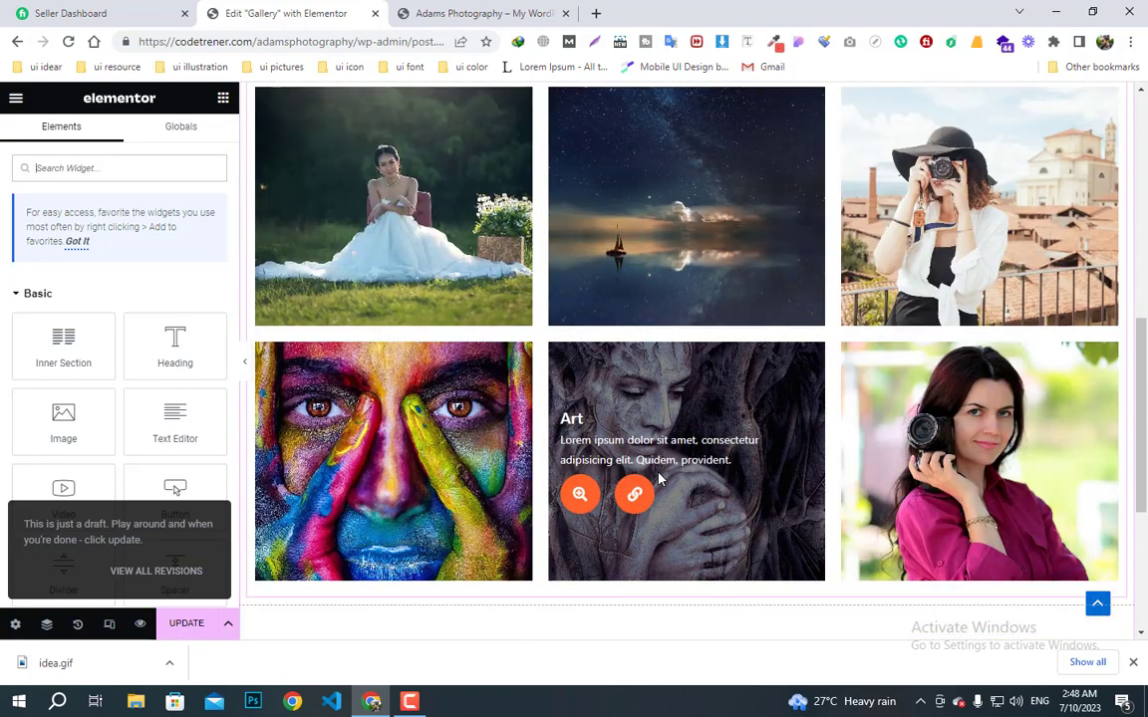
- Review the inserted gallery grid on the page and save the changes
scroll(657, 413, "up", 2)
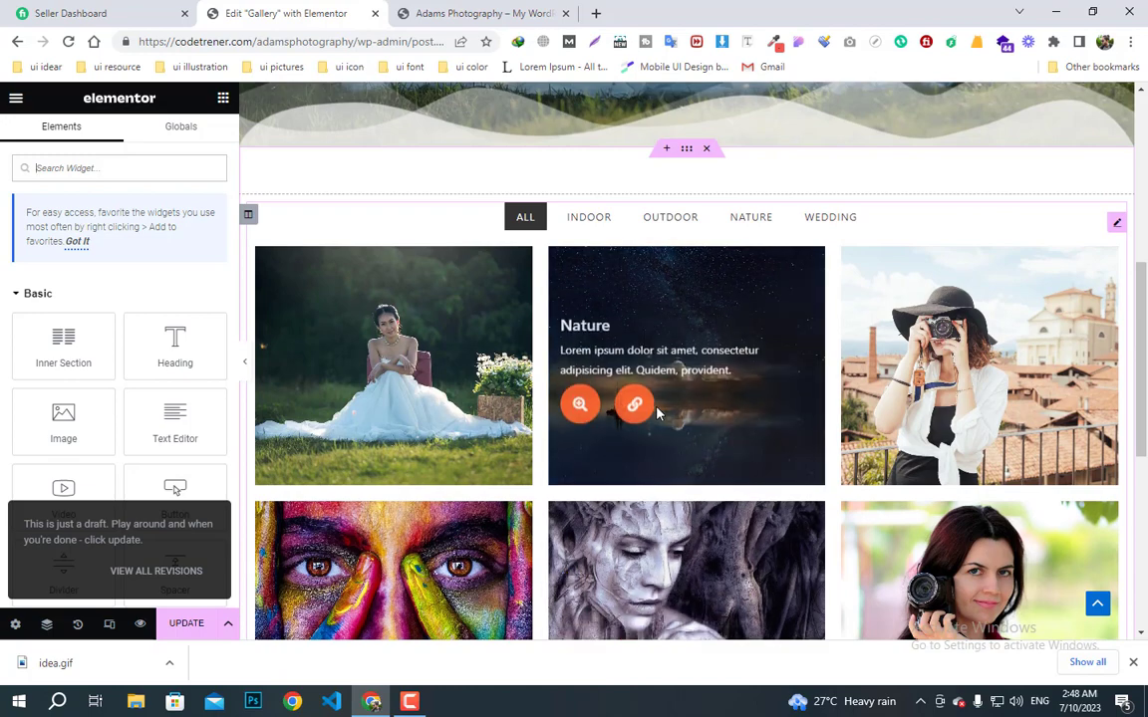
scroll(678, 430, "down", 1)
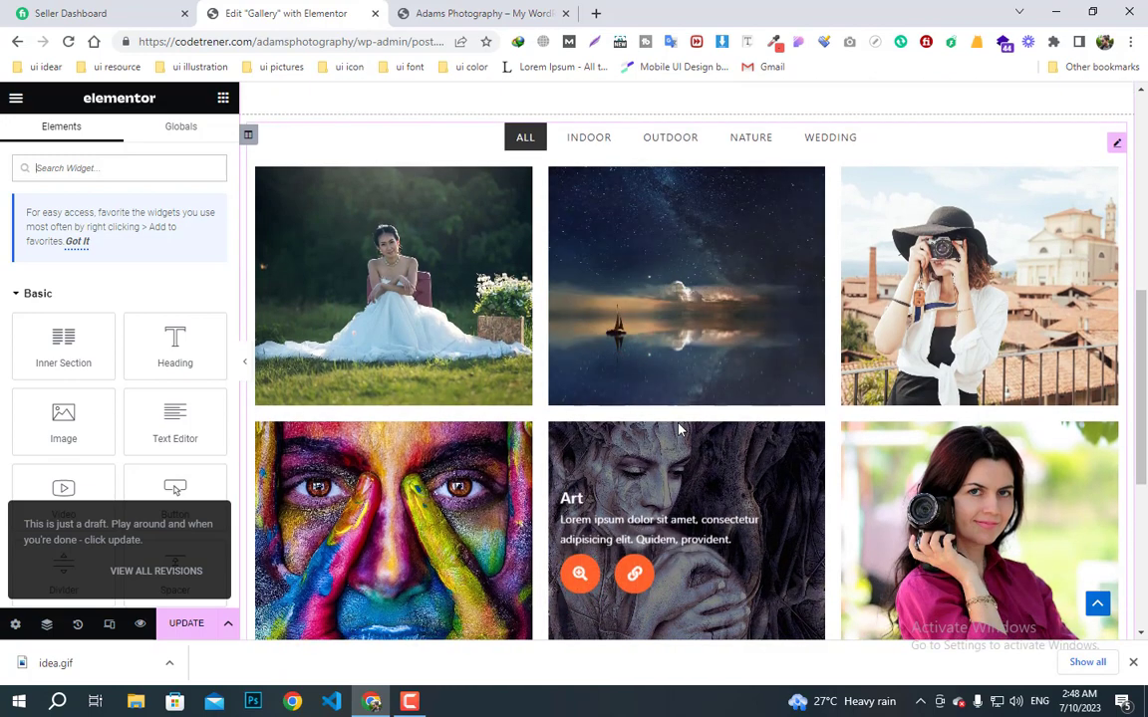
scroll(678, 430, "down", 1)
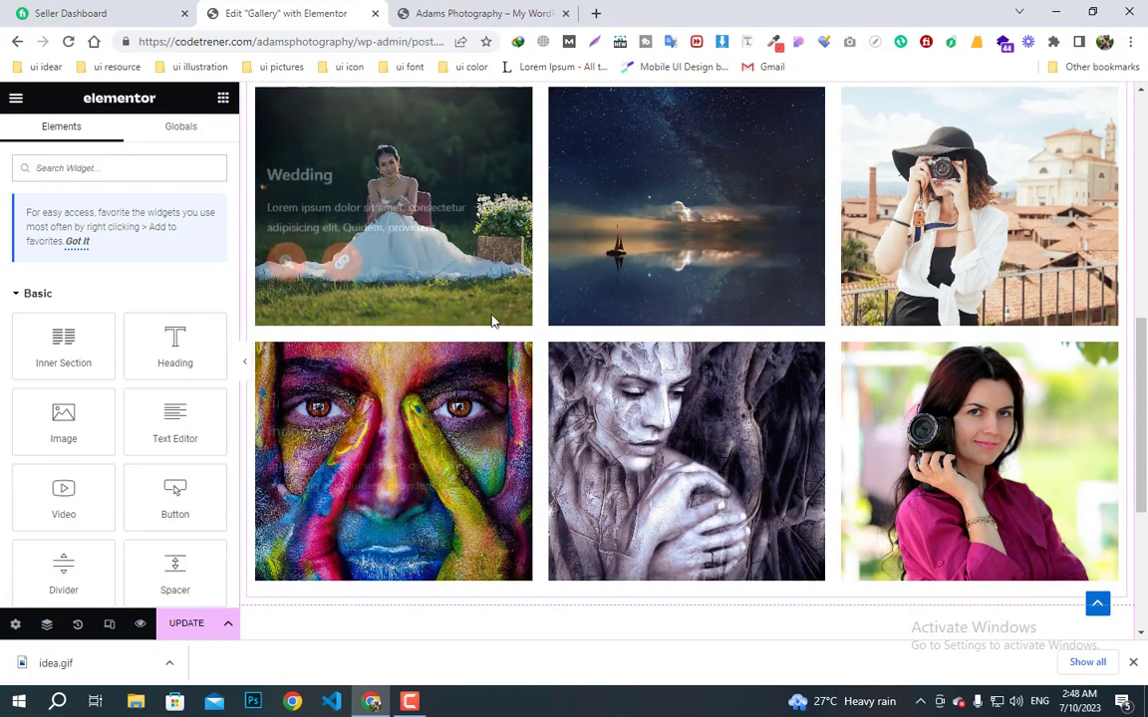
scroll(680, 200, "up", 1)
scroll(660, 326, "up", 2)
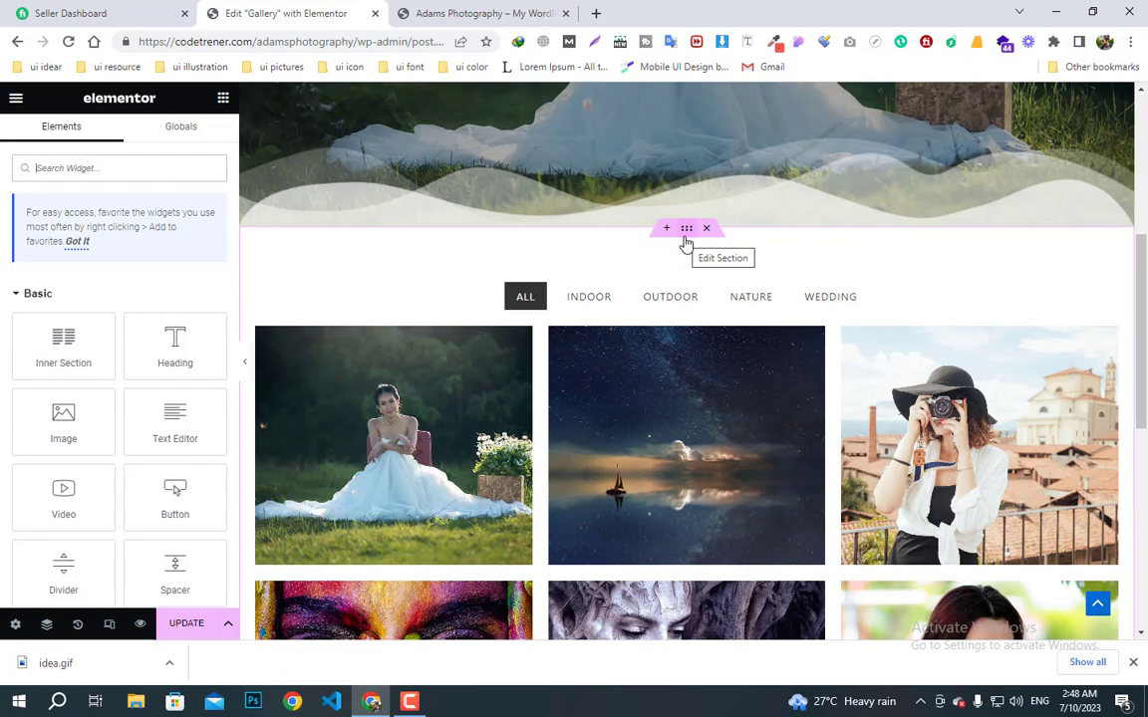
scroll(630, 513, "down", 3)
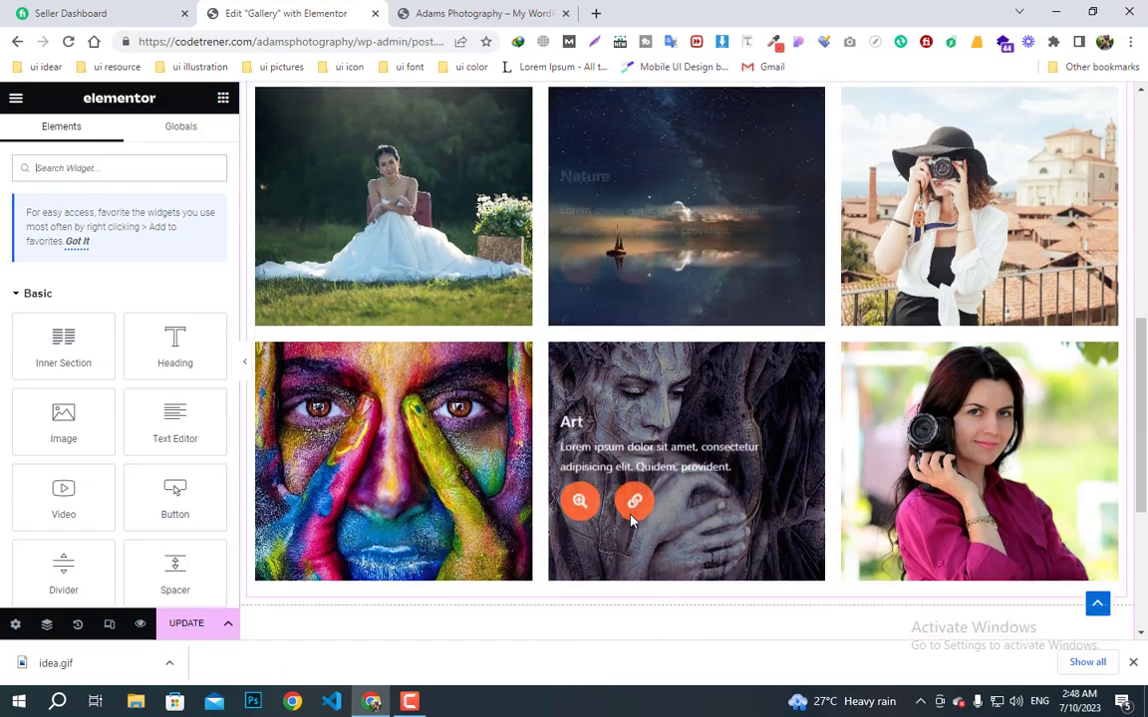
scroll(630, 518, "up", 1)
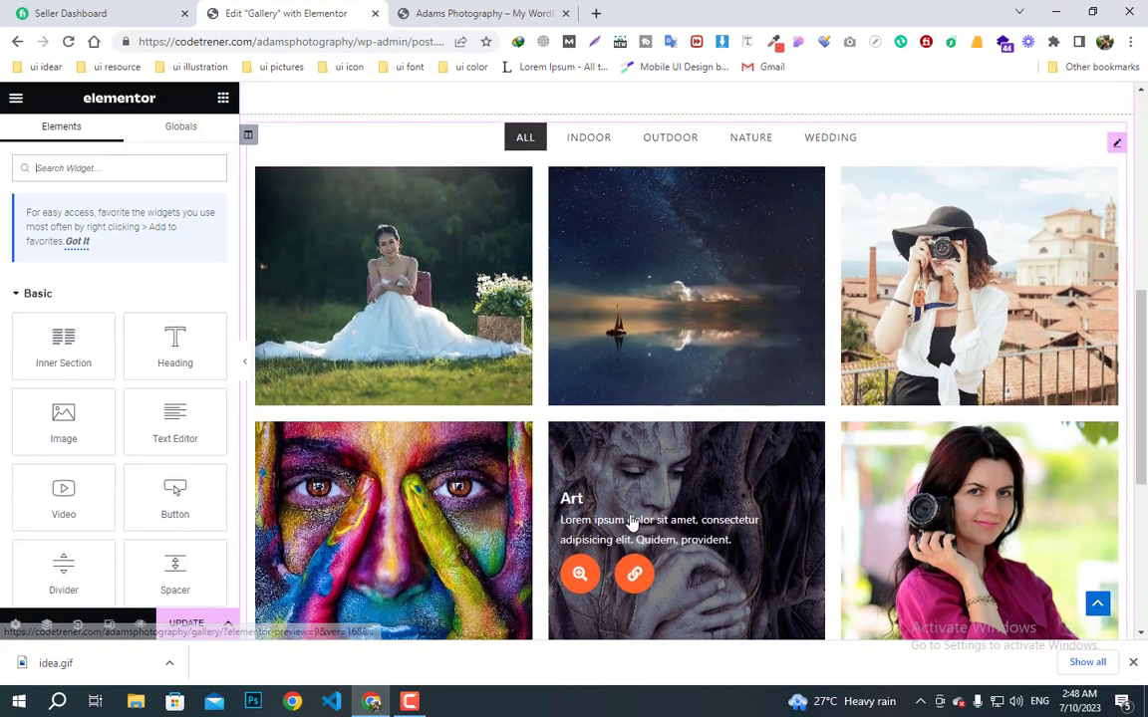
scroll(631, 518, "up", 2)
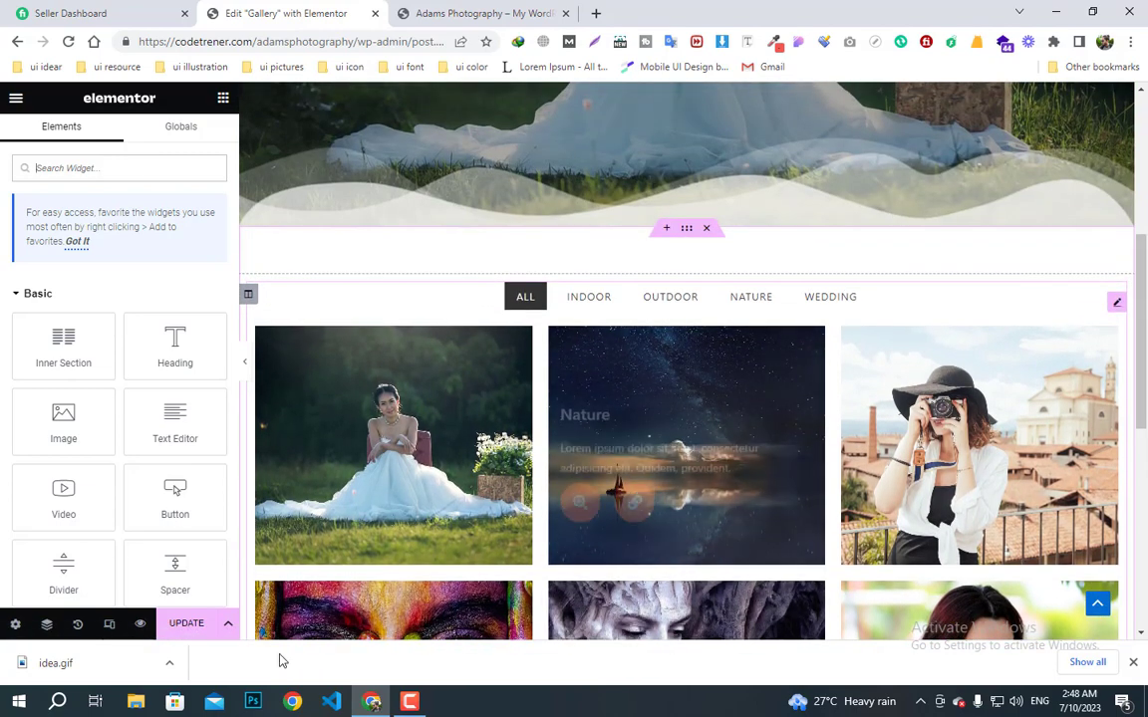
left_click(186, 625)
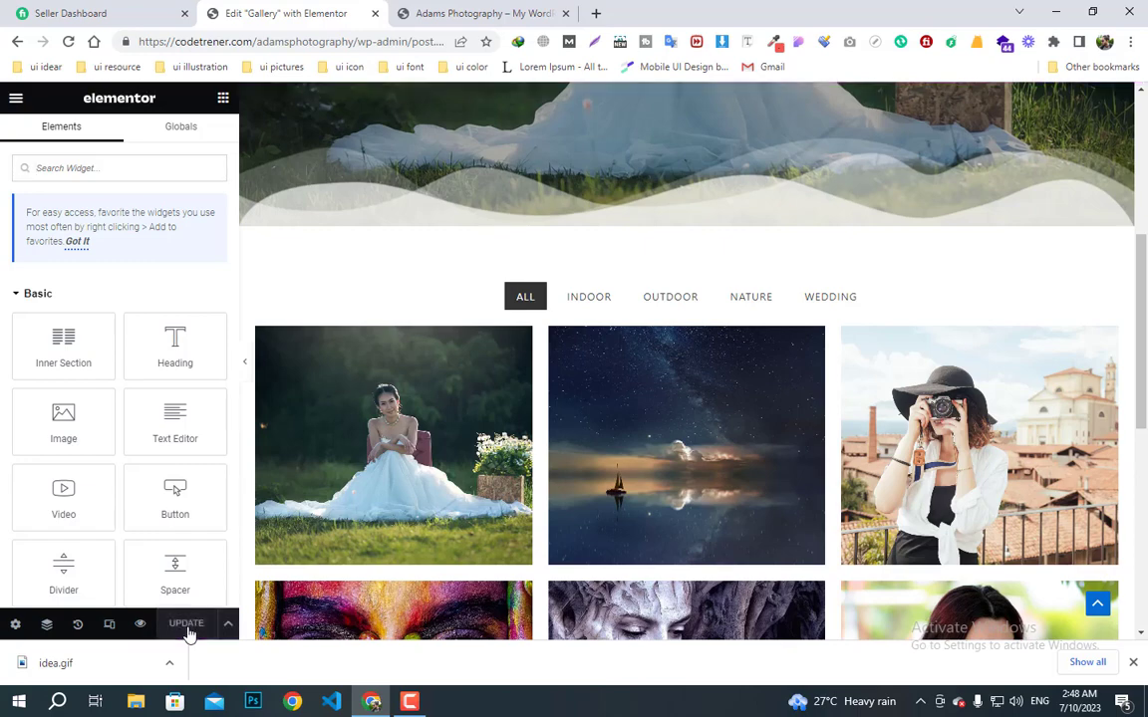
- Scroll back up to the Our Gallery bride banner at the top of the page
scroll(533, 472, "down", 5)
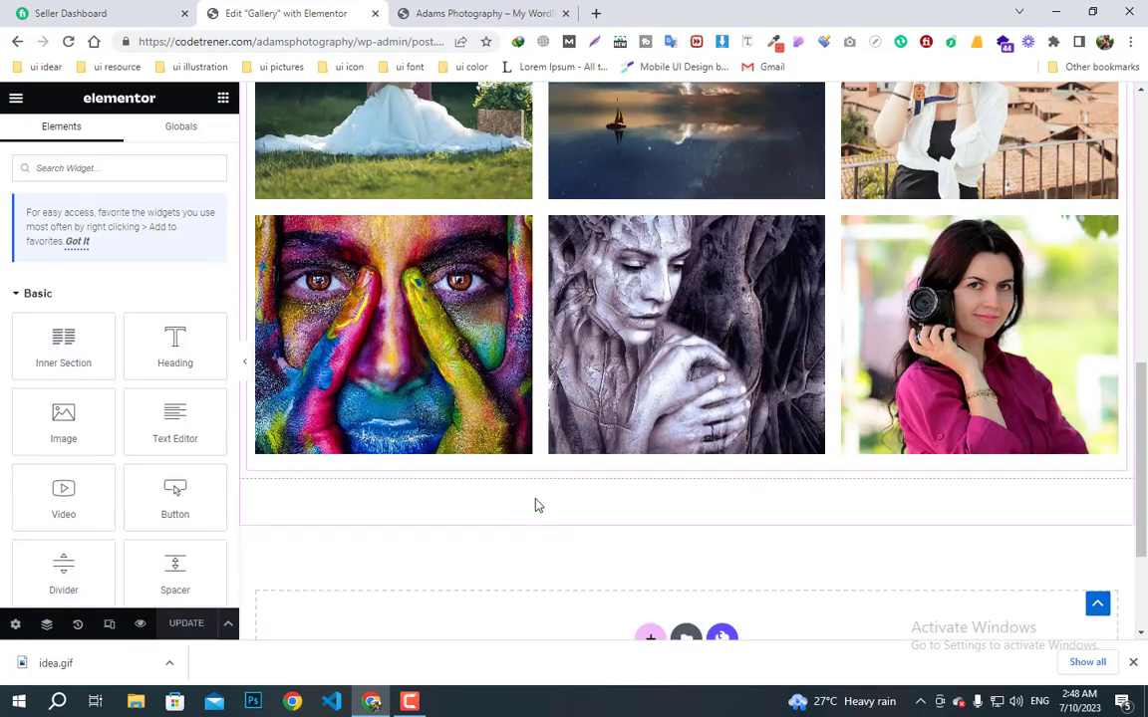
scroll(646, 354, "up", 1)
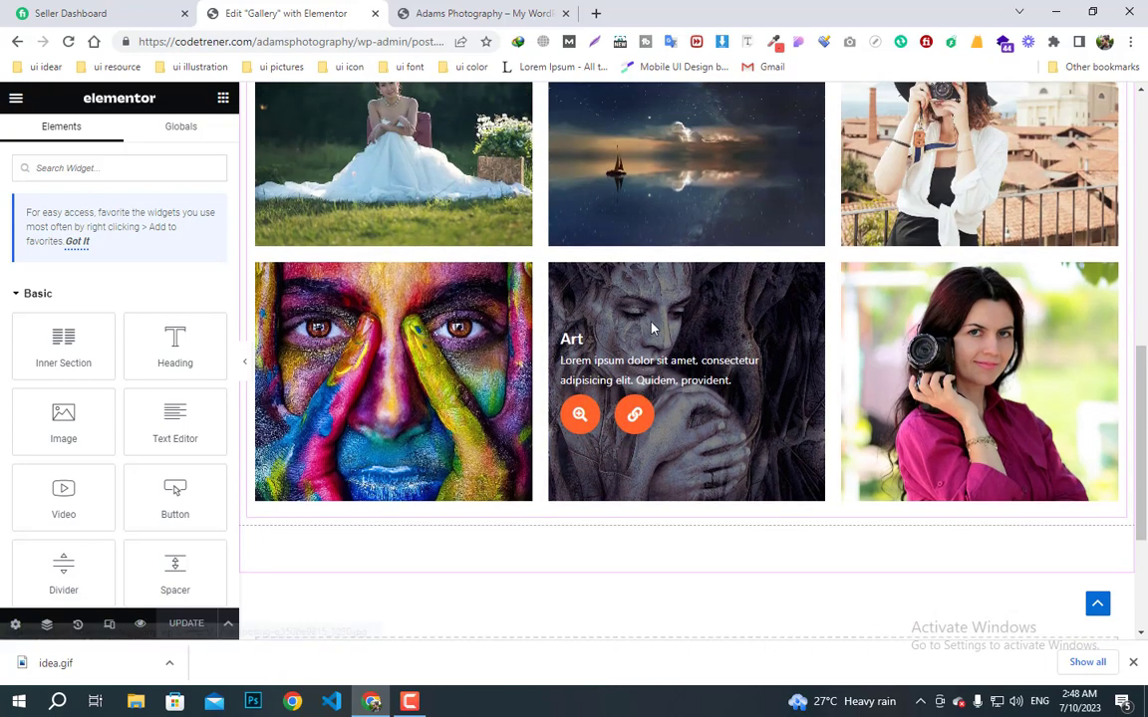
scroll(578, 495, "up", 4)
scroll(578, 495, "up", 3)
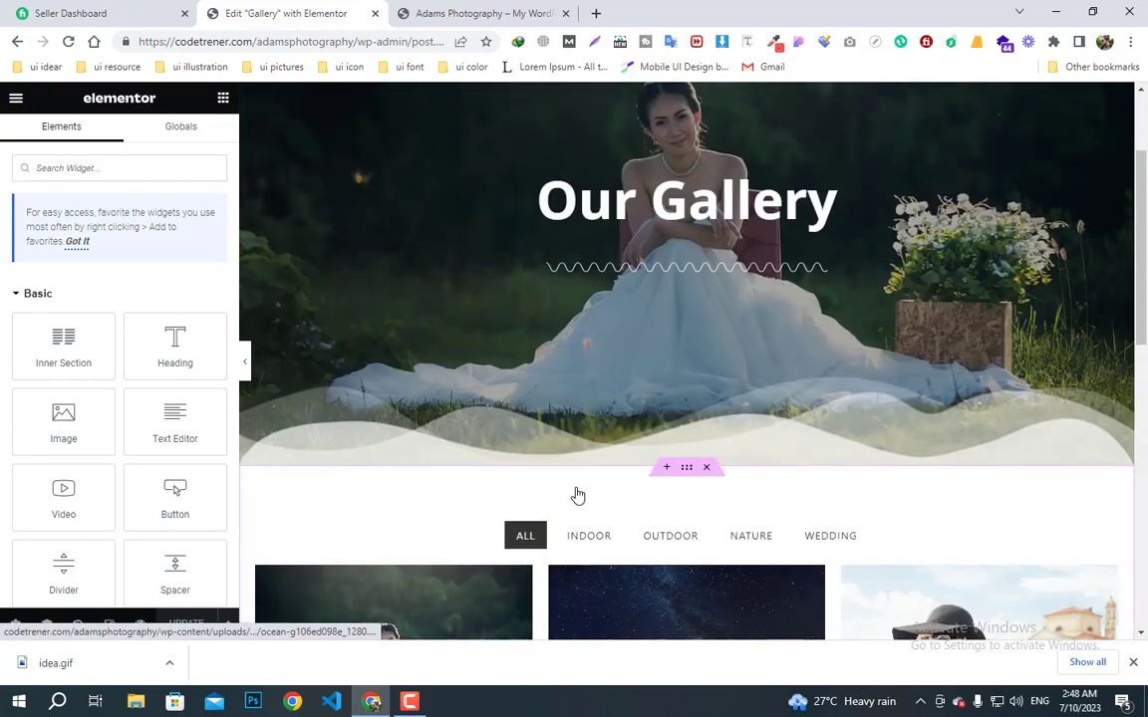
scroll(578, 495, "up", 2)
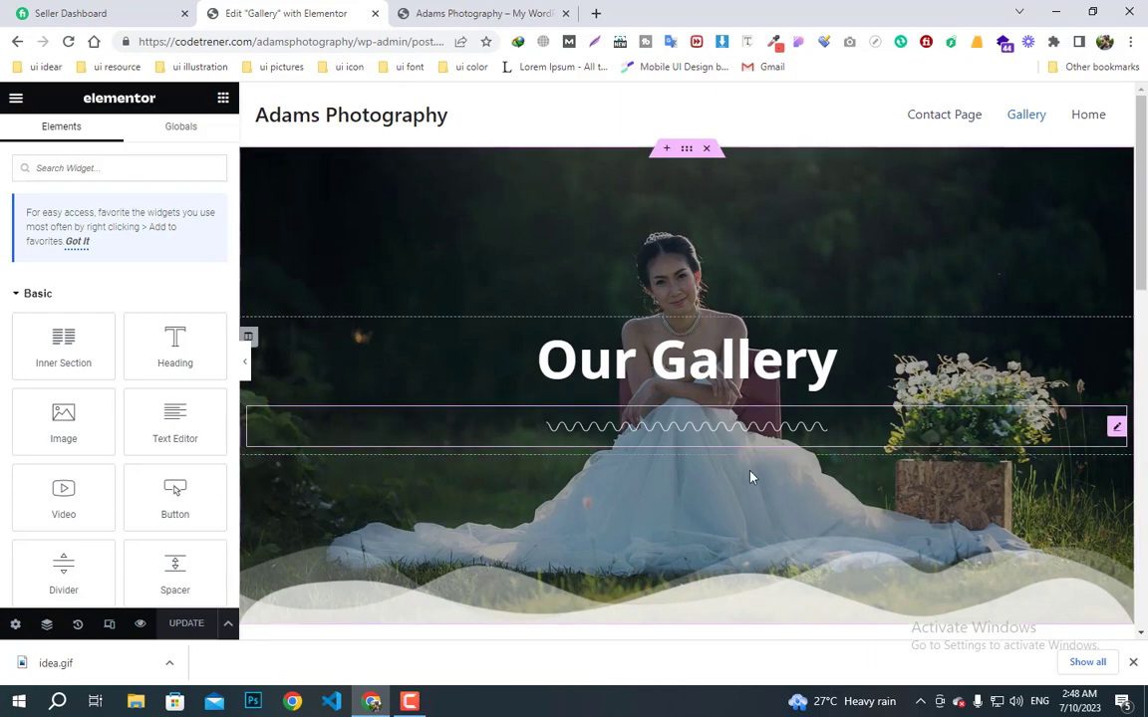
scroll(750, 477, "down", 2)
scroll(673, 543, "down", 2)
scroll(665, 558, "down", 3)
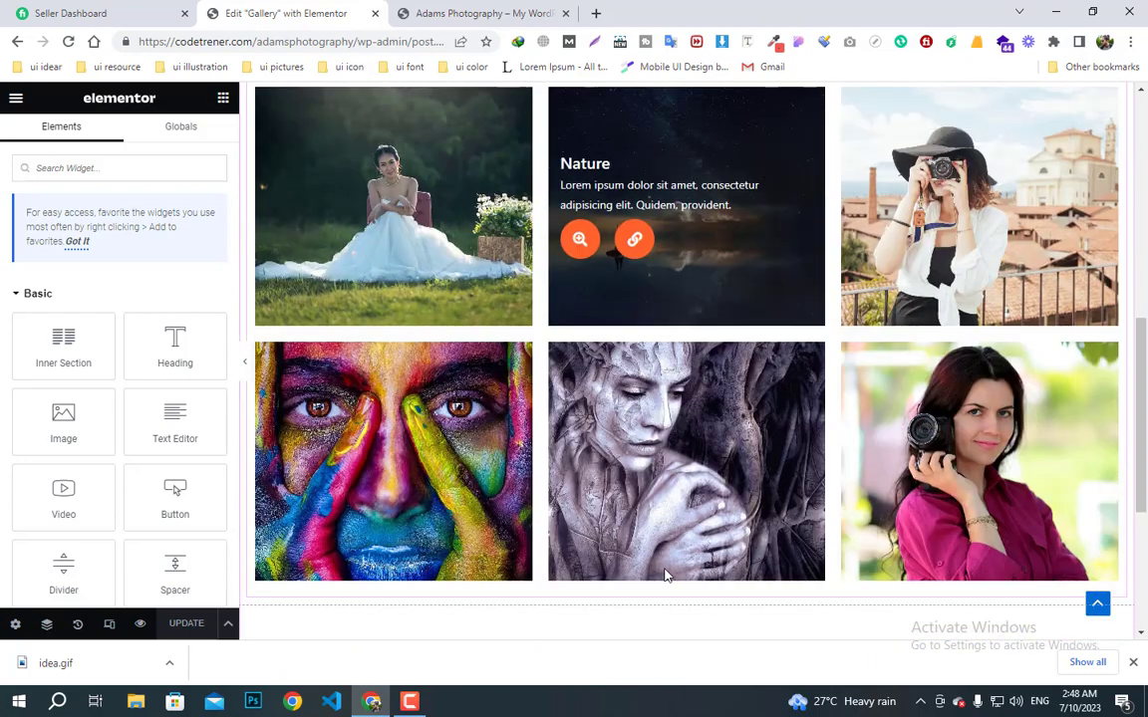
scroll(666, 553, "up", 5)
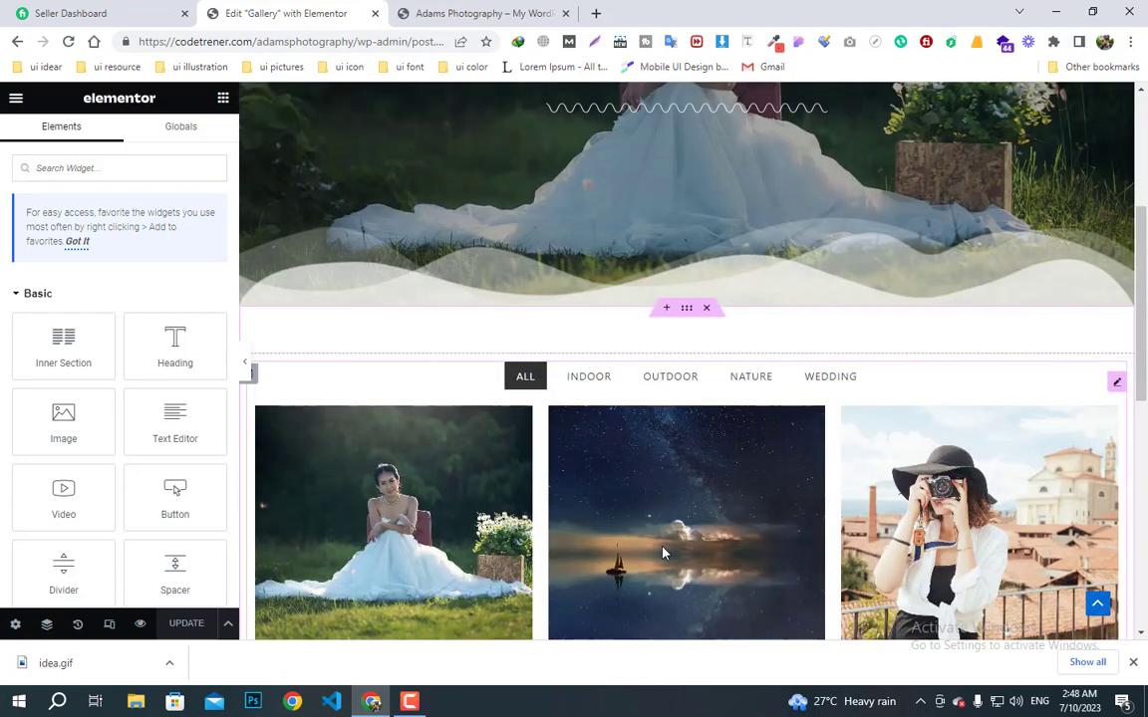
scroll(683, 467, "up", 2)
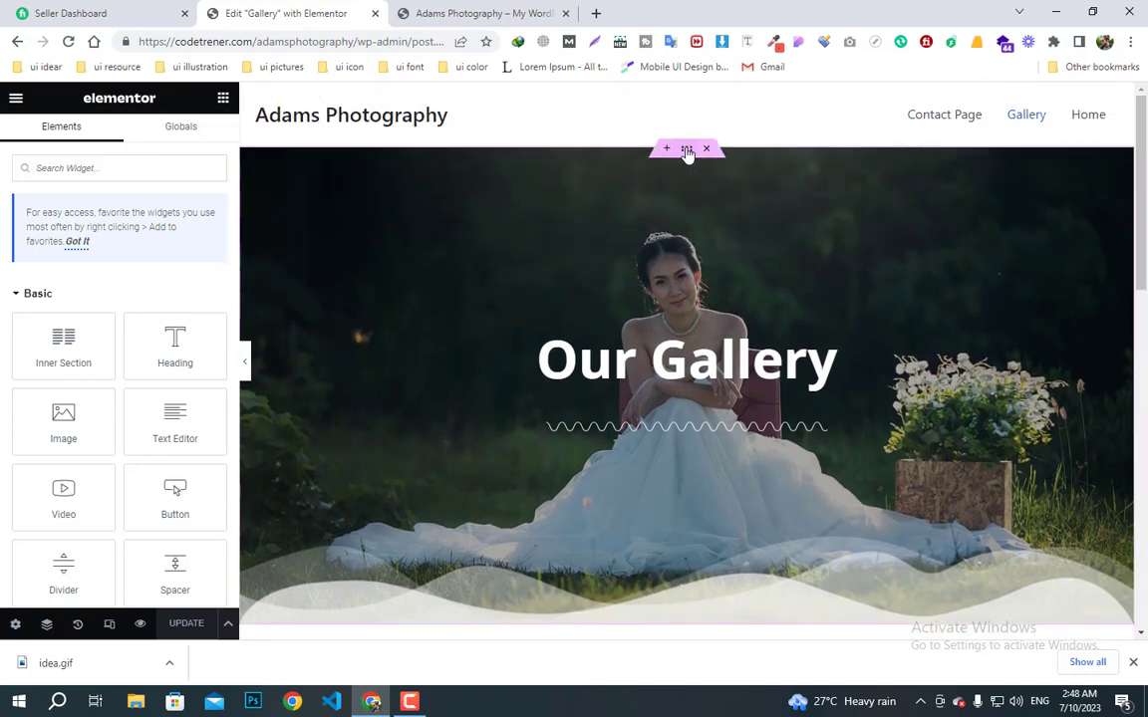
- Set the banner's minimum height to 548 px, update the page, and view the site preview
left_click(687, 149)
scroll(602, 432, "down", 1)
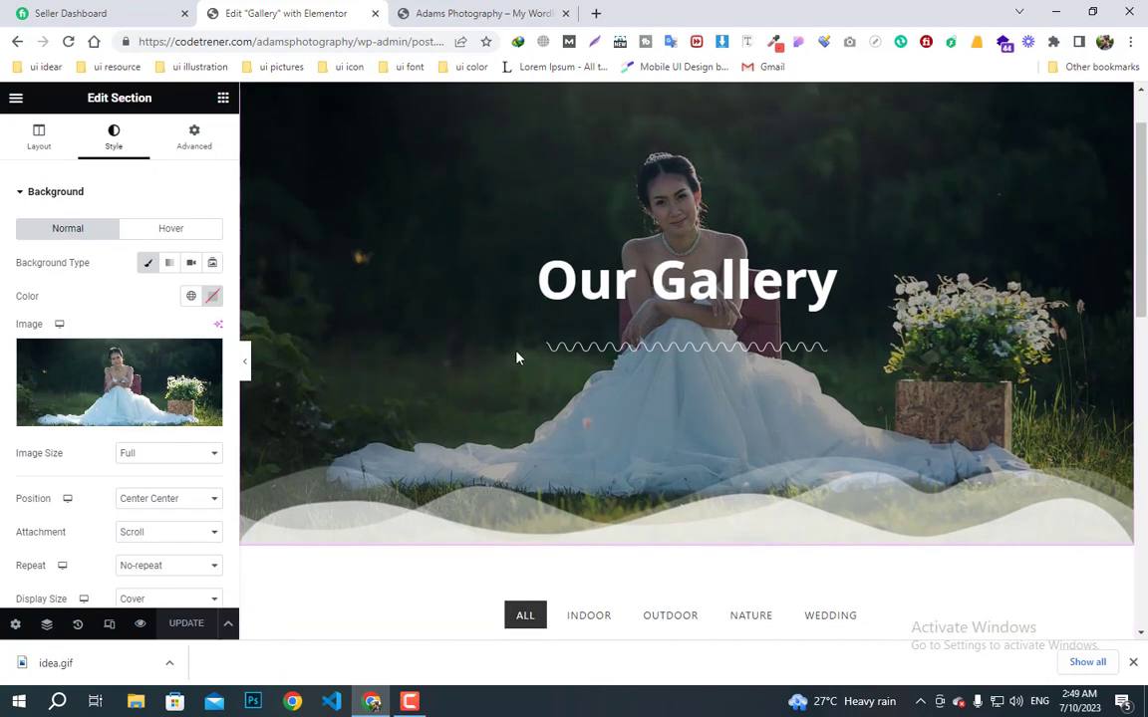
left_click(40, 139)
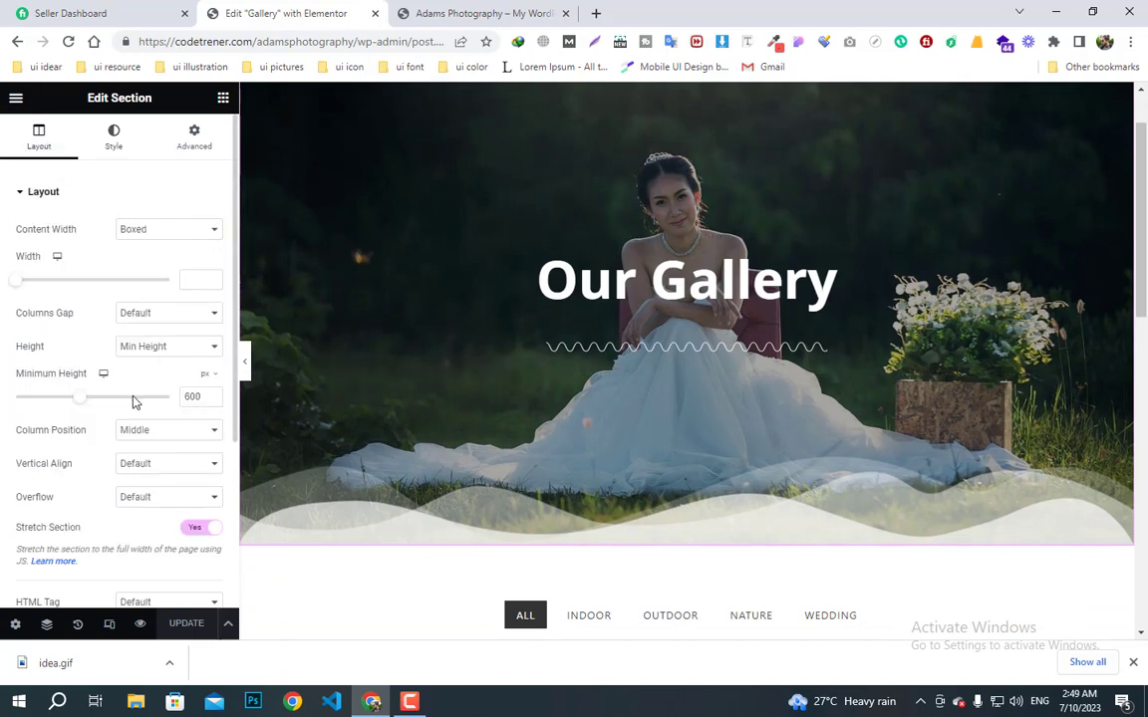
scroll(558, 418, "up", 1)
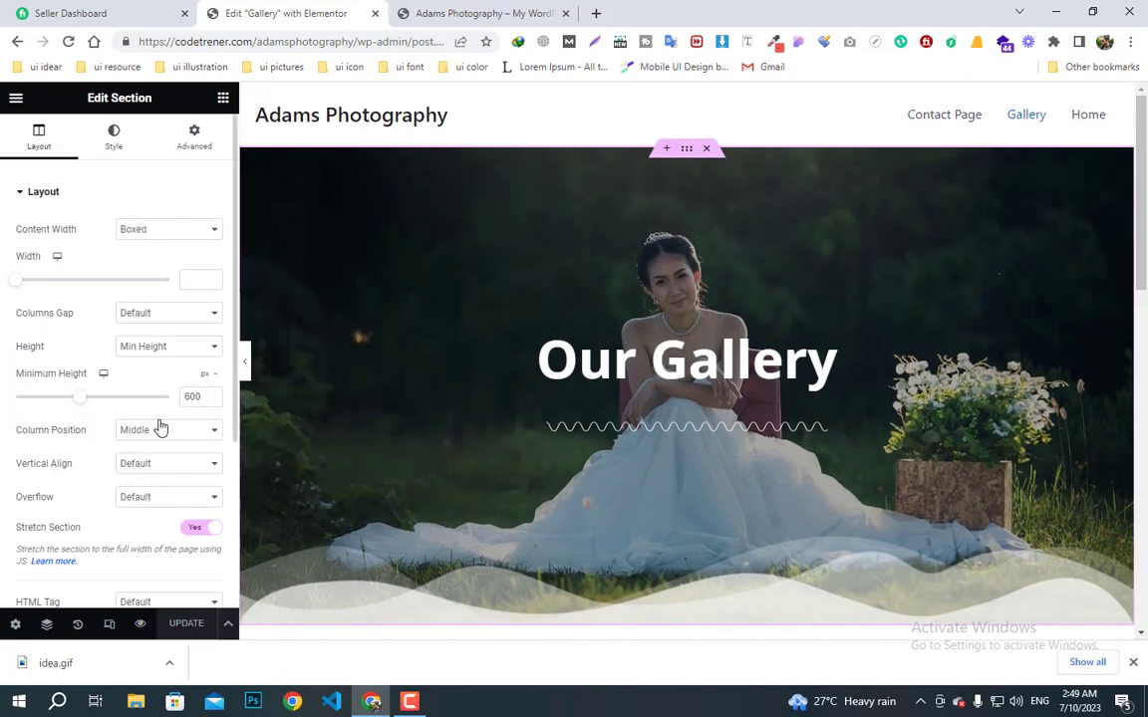
left_click_drag(79, 401, 72, 403)
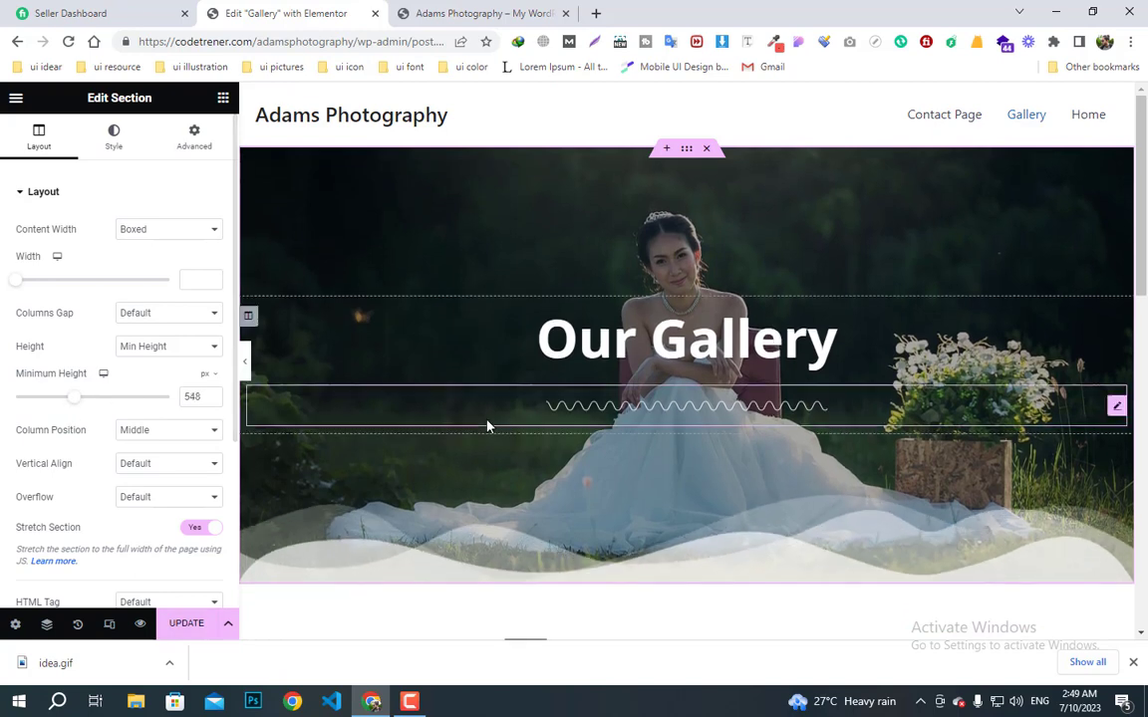
left_click(190, 624)
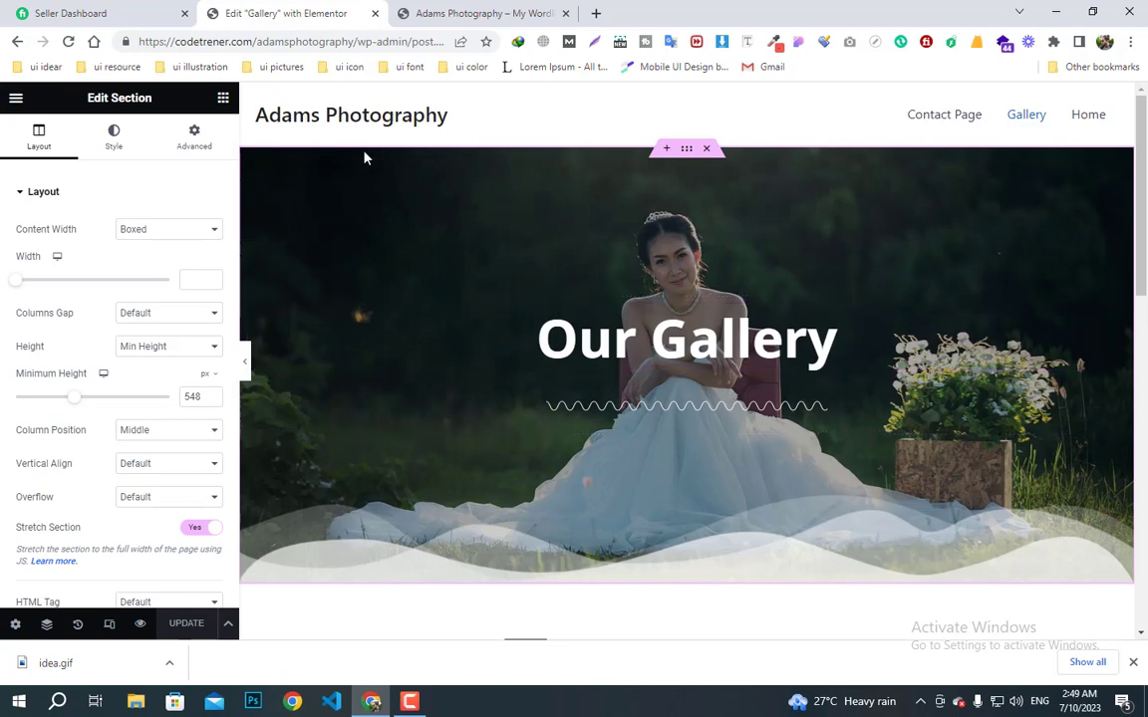
left_click(439, 6)
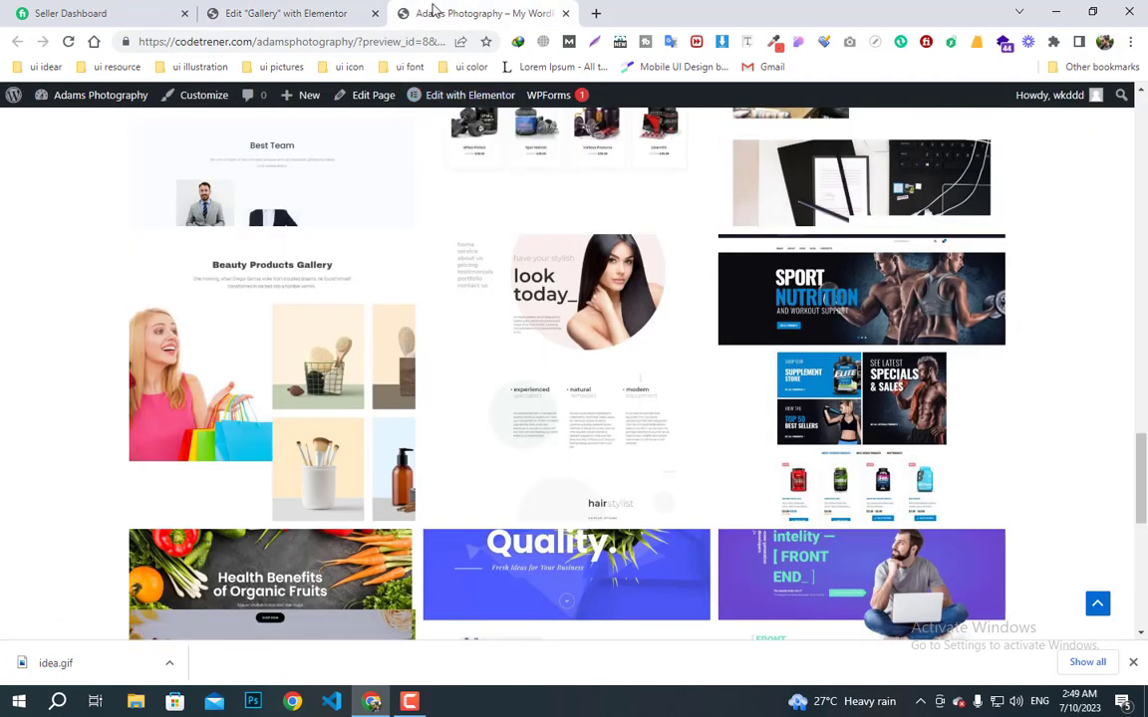
- Exit Elementor through its main menu to the Gallery page's WordPress block editor
left_click(227, 12)
left_click(16, 98)
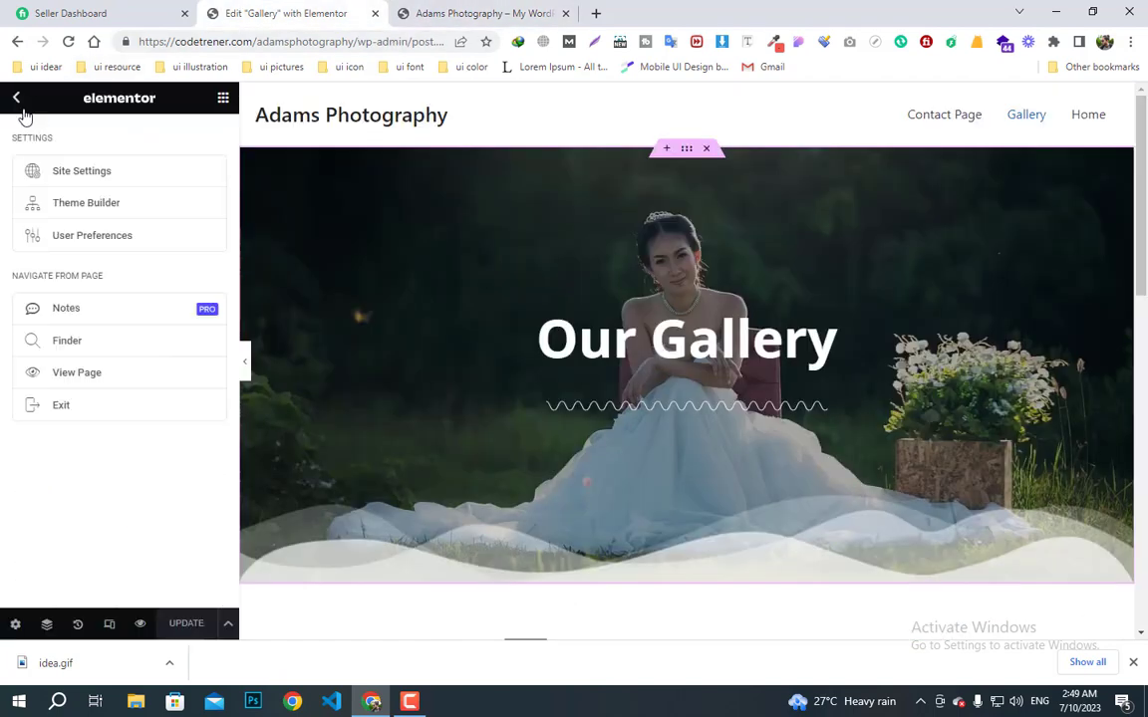
left_click(16, 99)
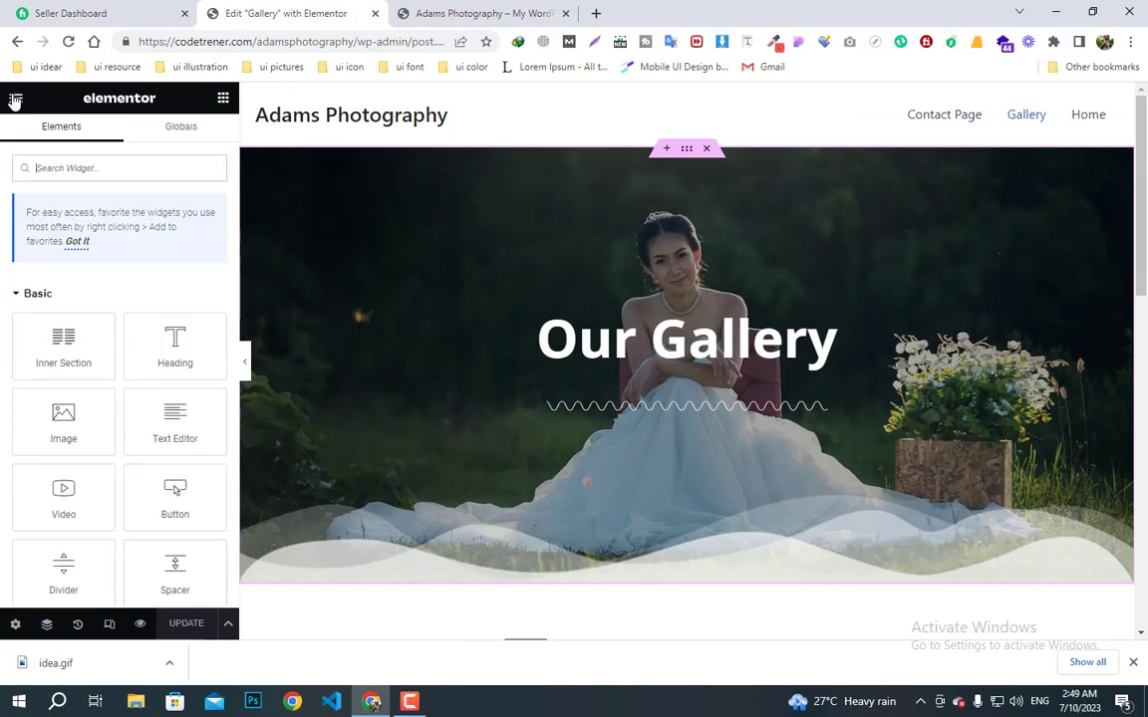
left_click(15, 100)
left_click(80, 407)
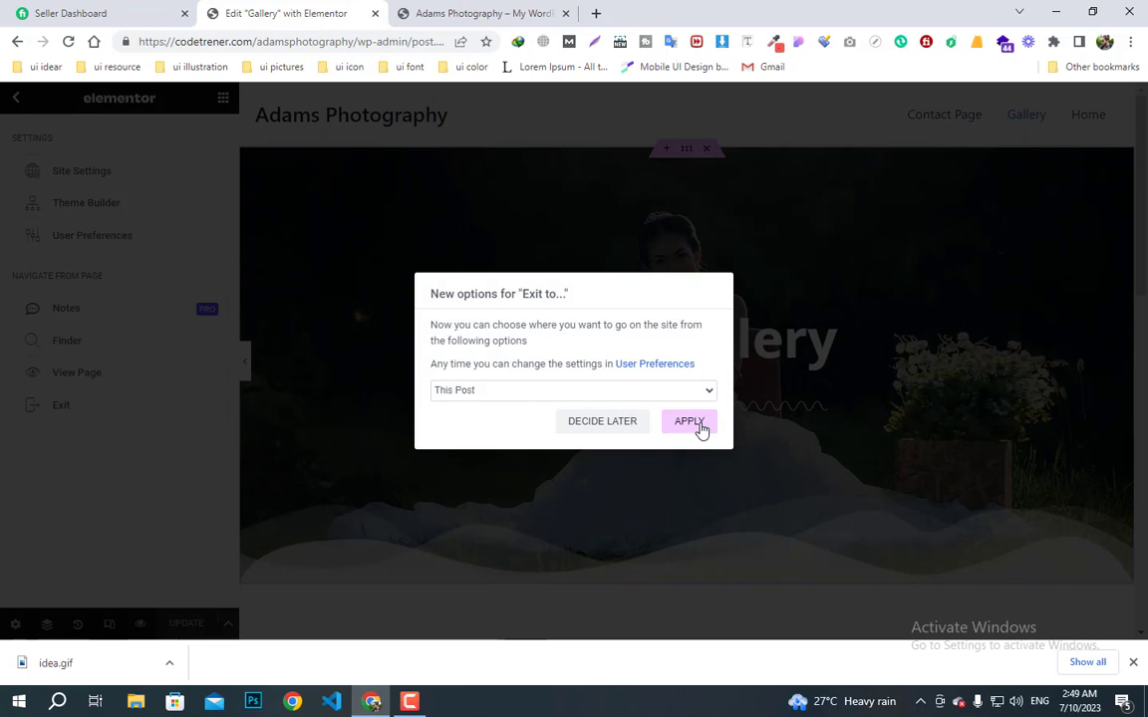
left_click(689, 422)
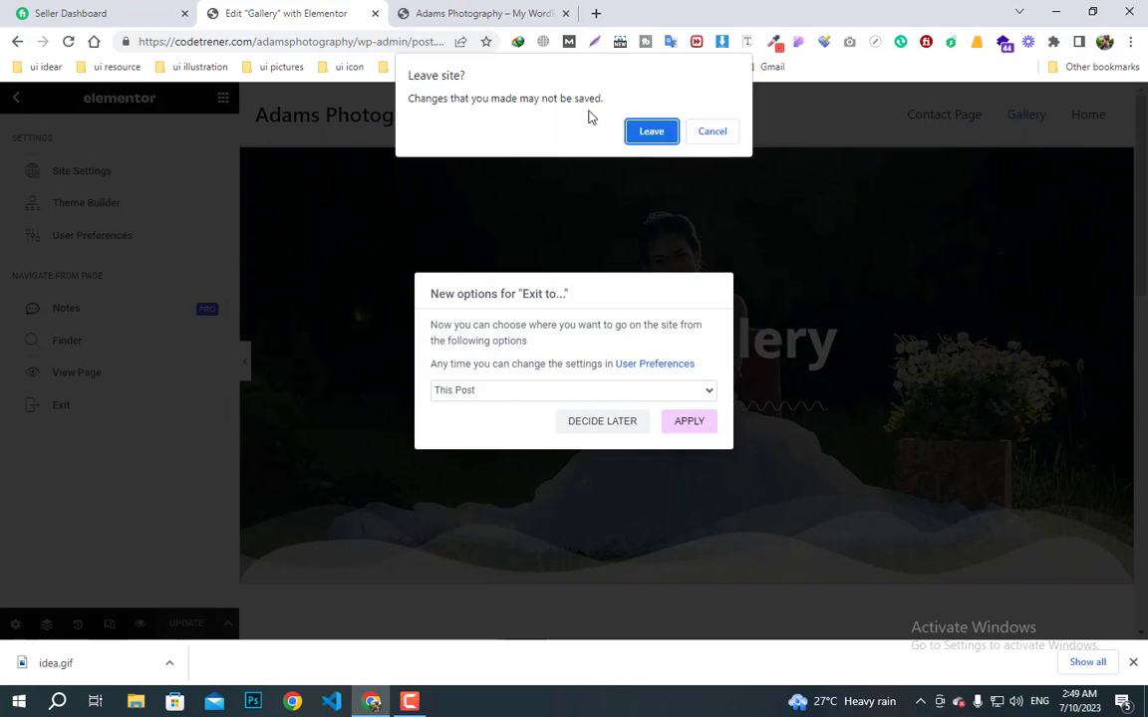
left_click(714, 133)
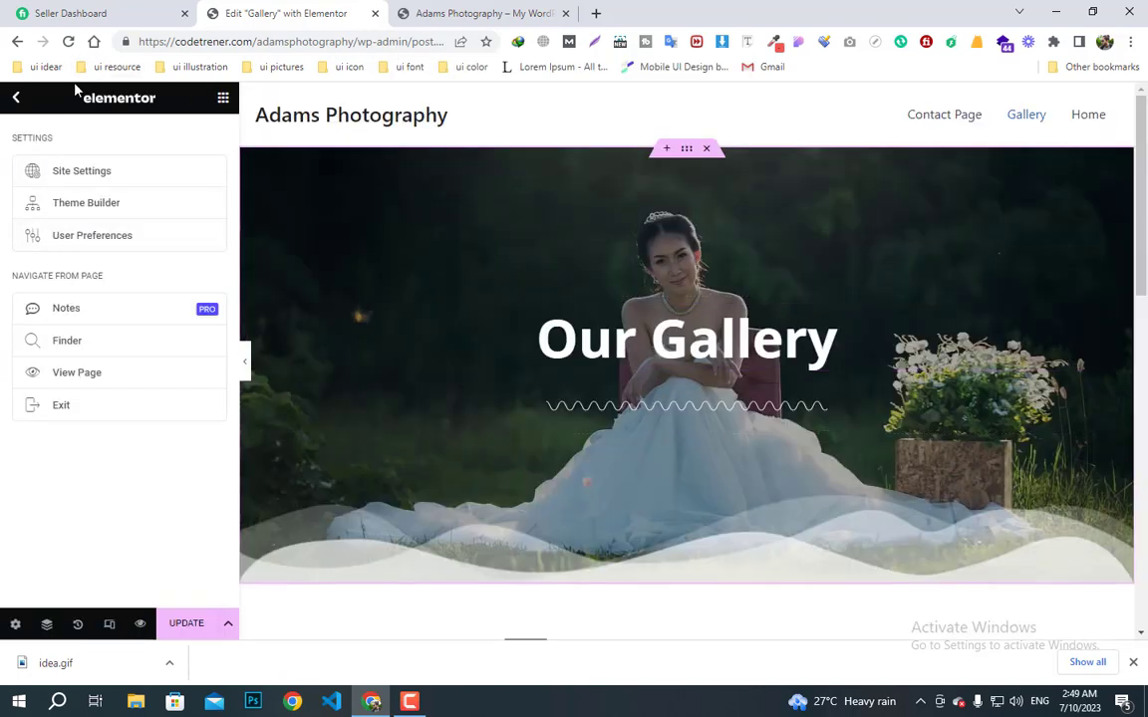
left_click(17, 100)
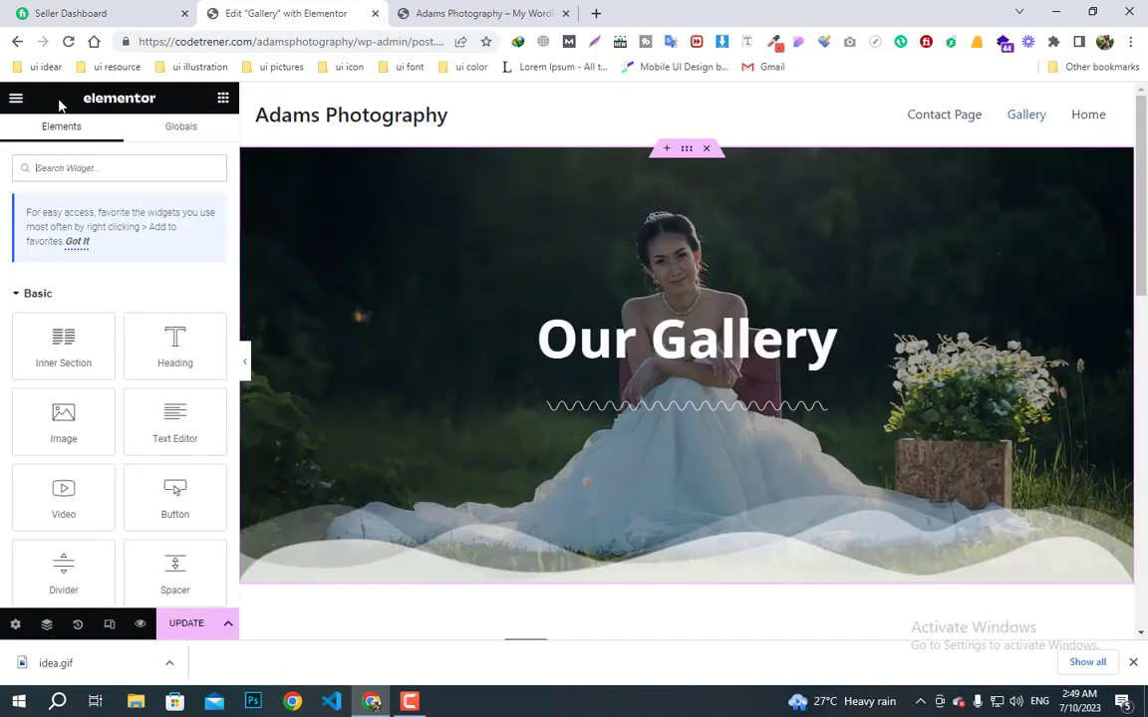
left_click(17, 101)
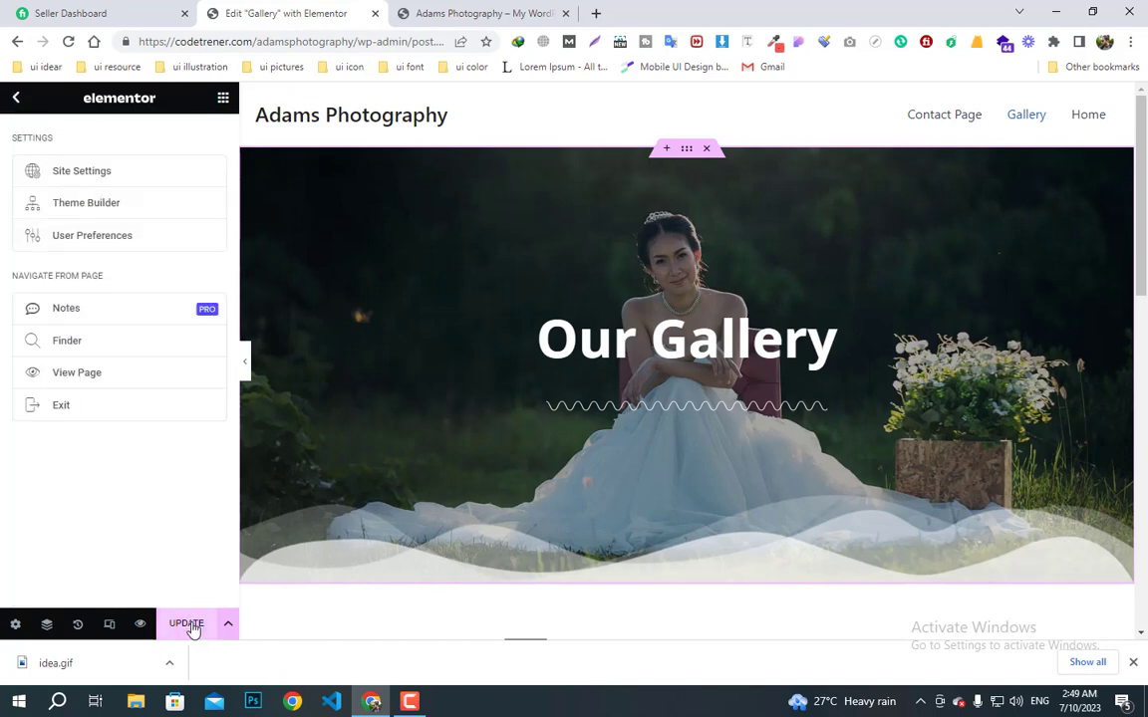
left_click(72, 408)
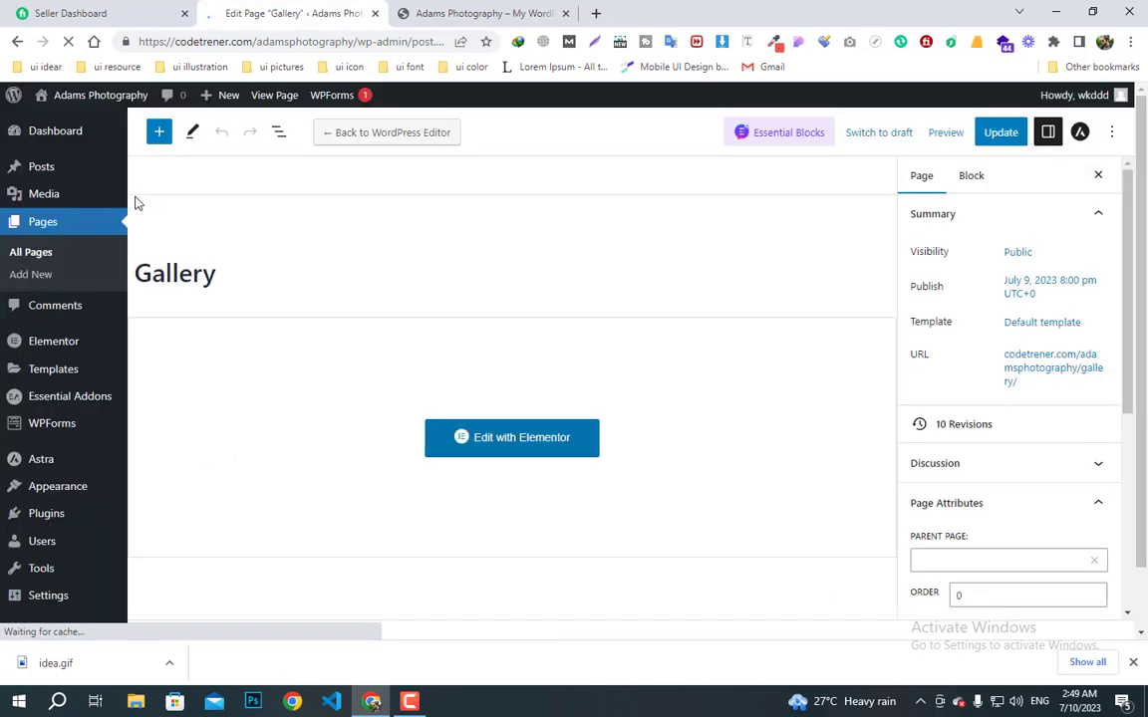
- Open the Contact Page from the Pages list in the Elementor editor
left_click(51, 232)
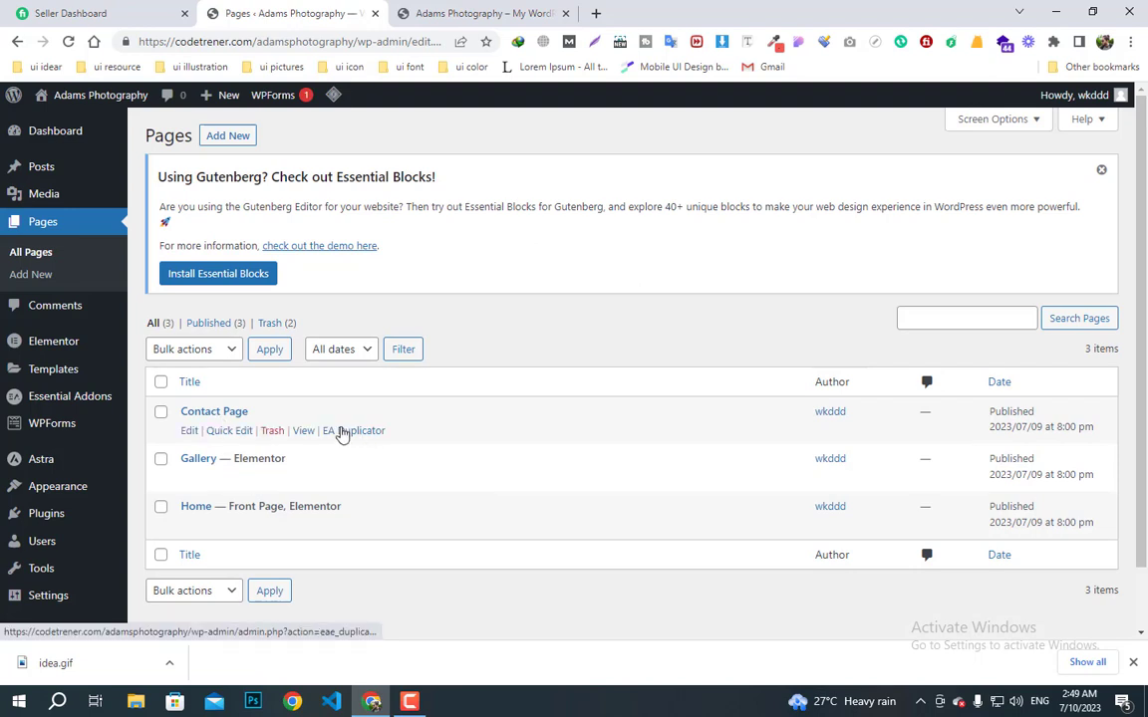
left_click(190, 430)
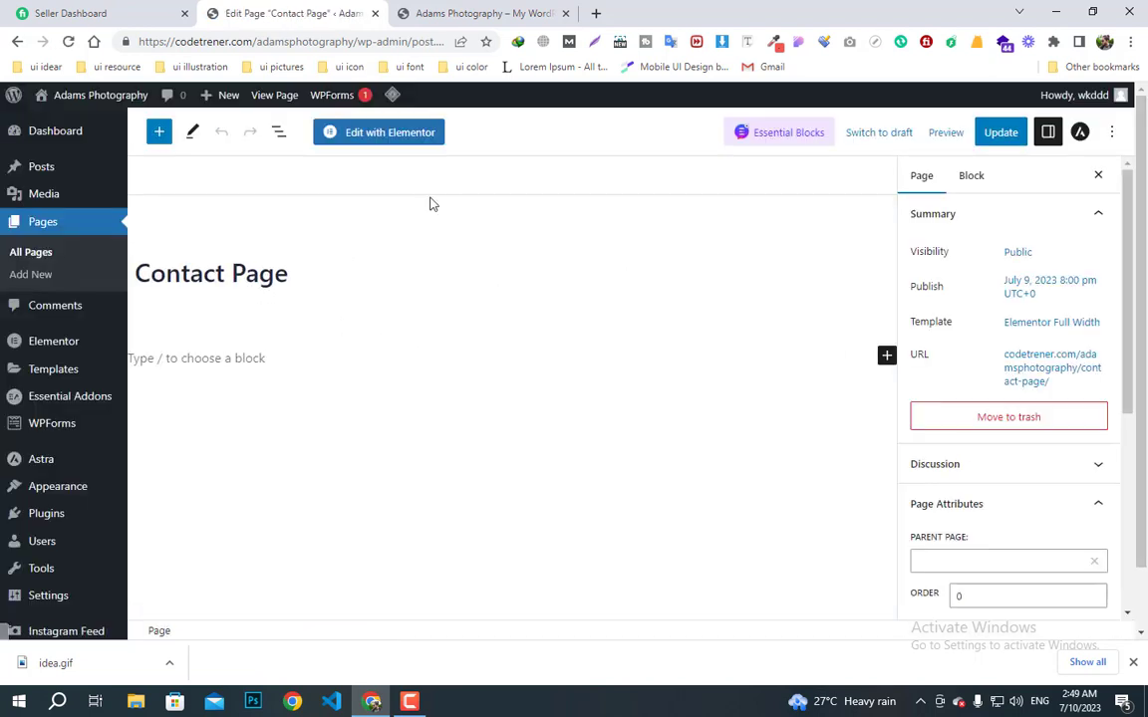
left_click(379, 135)
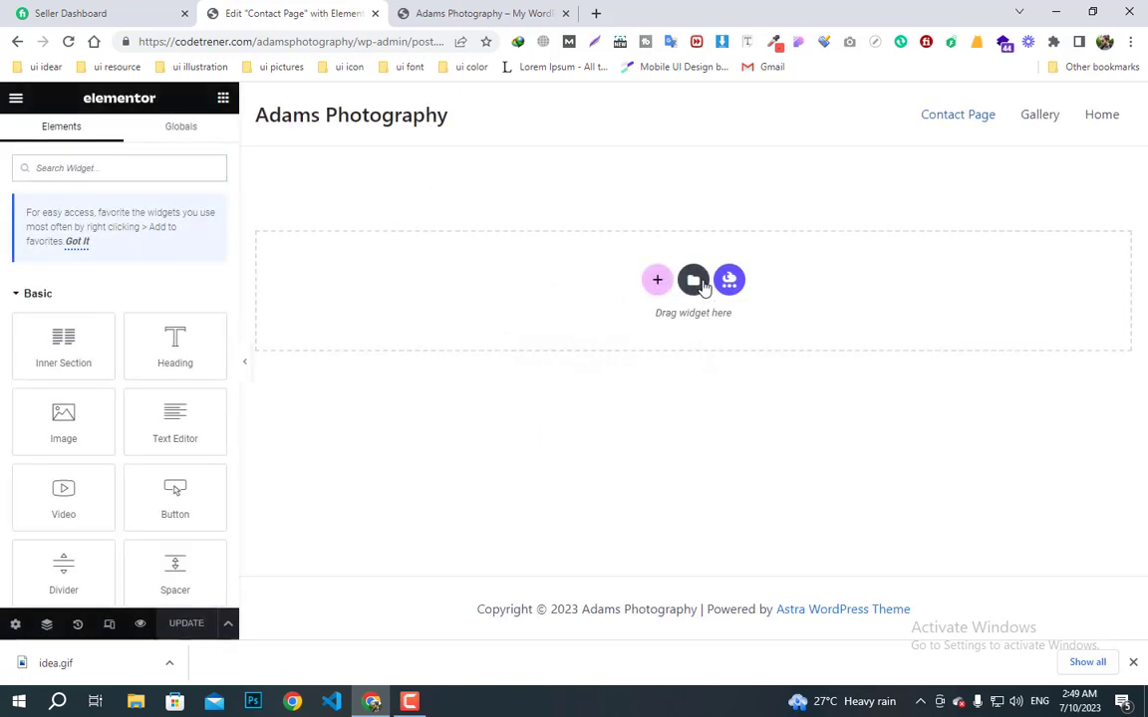
- Insert the saved Banner template from My Templates and apply its settings
left_click(701, 283)
left_click(624, 127)
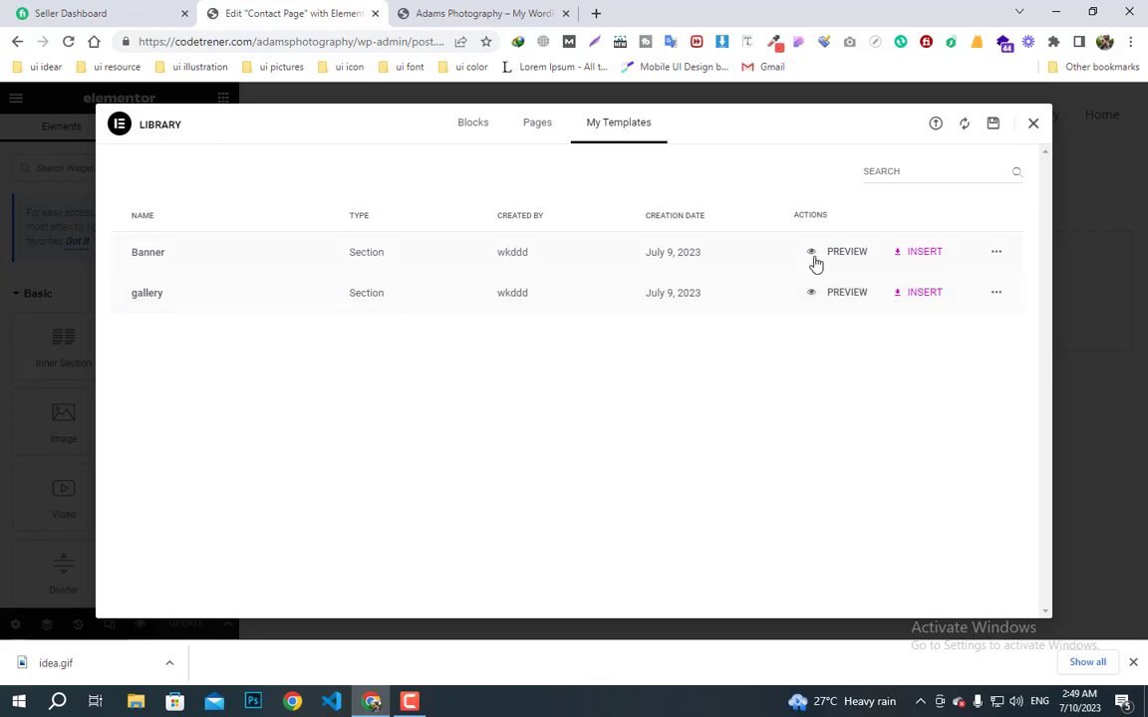
left_click(937, 254)
left_click(690, 399)
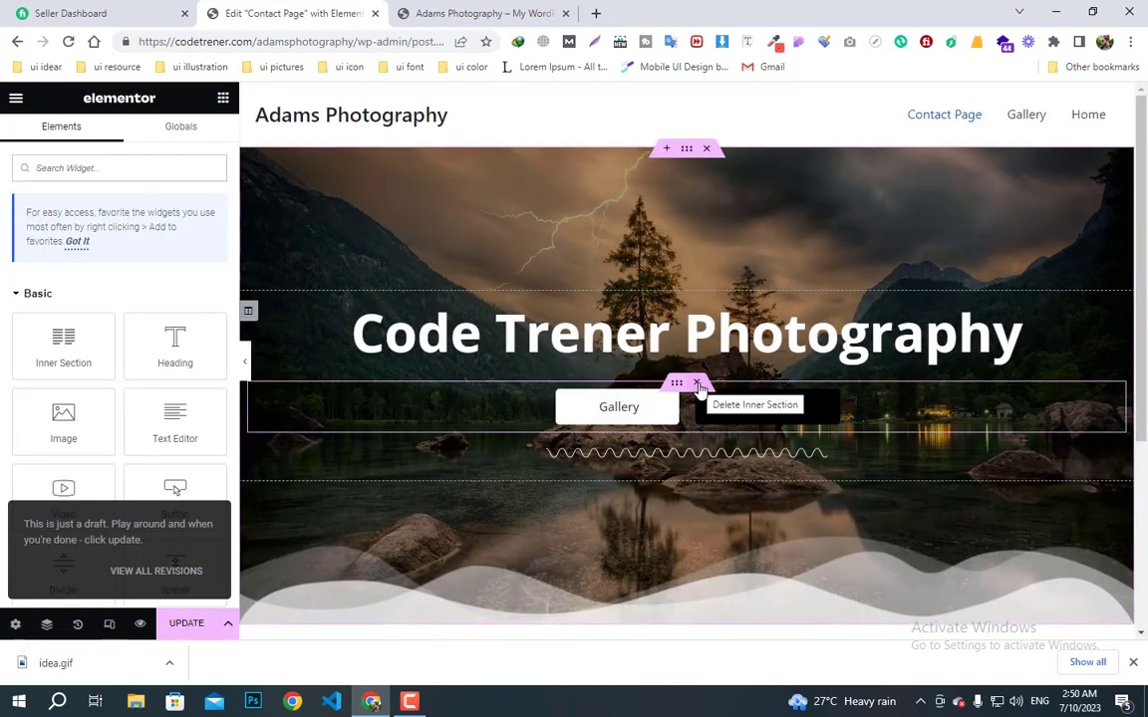
- Remove the Gallery button row and change the banner heading to 'Contact Us'
left_click(699, 386)
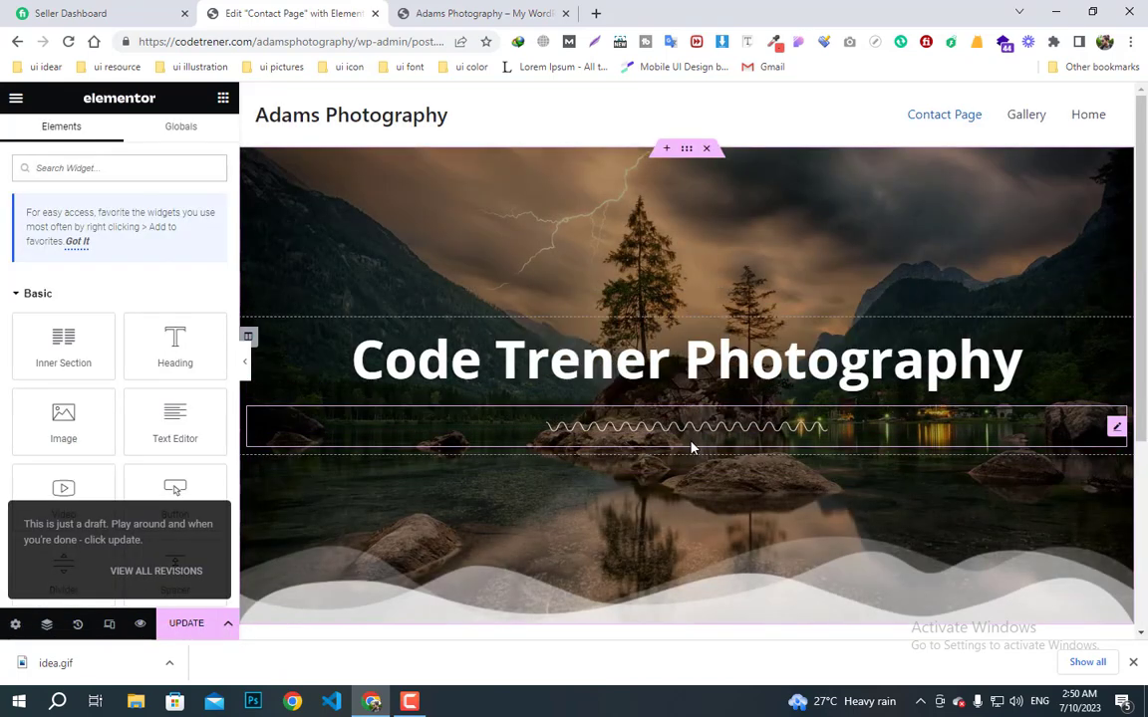
triple_click(656, 369)
type("Conta")
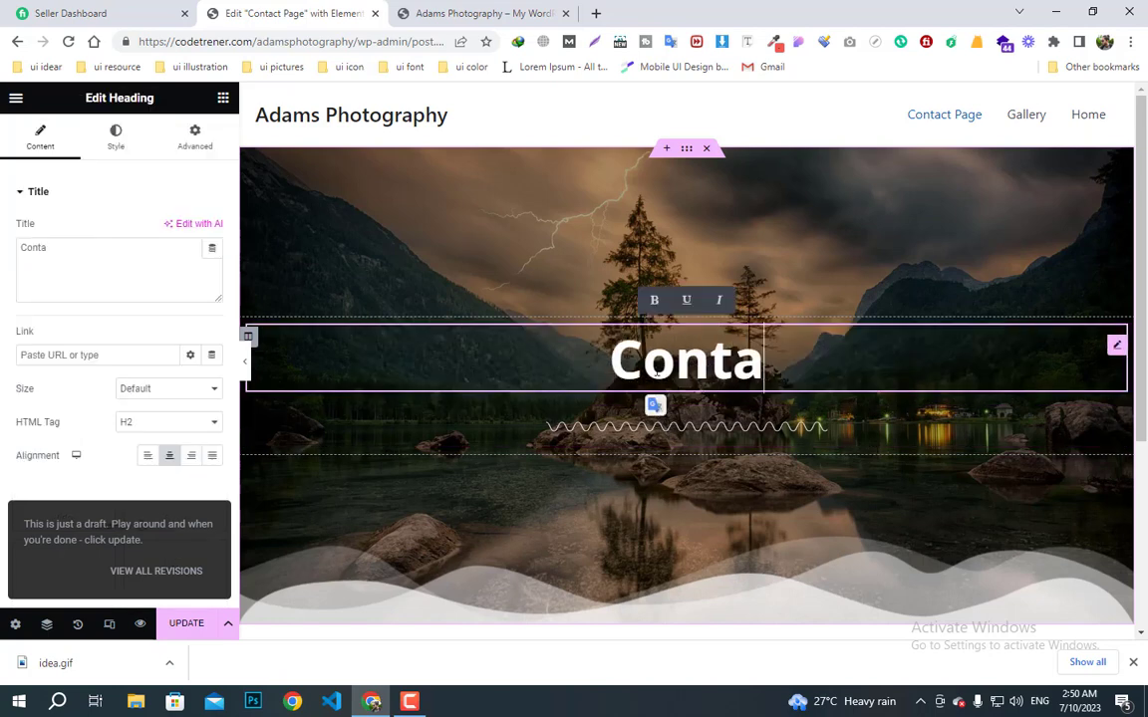
key("BackSpace")
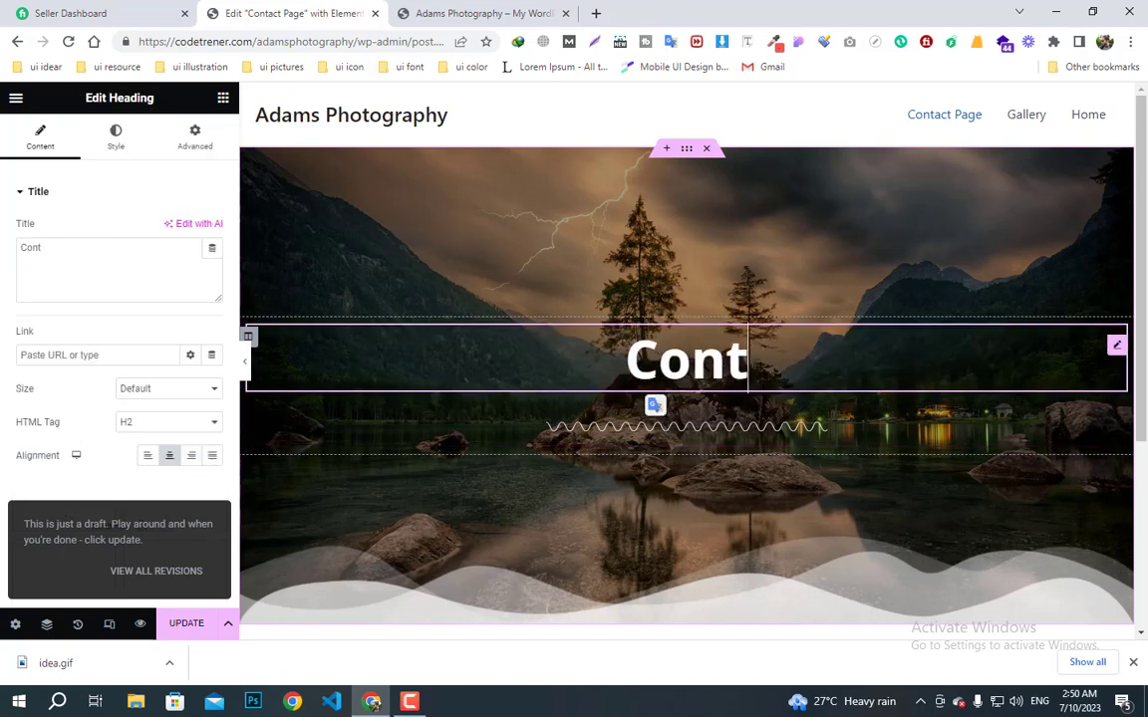
type("act Us")
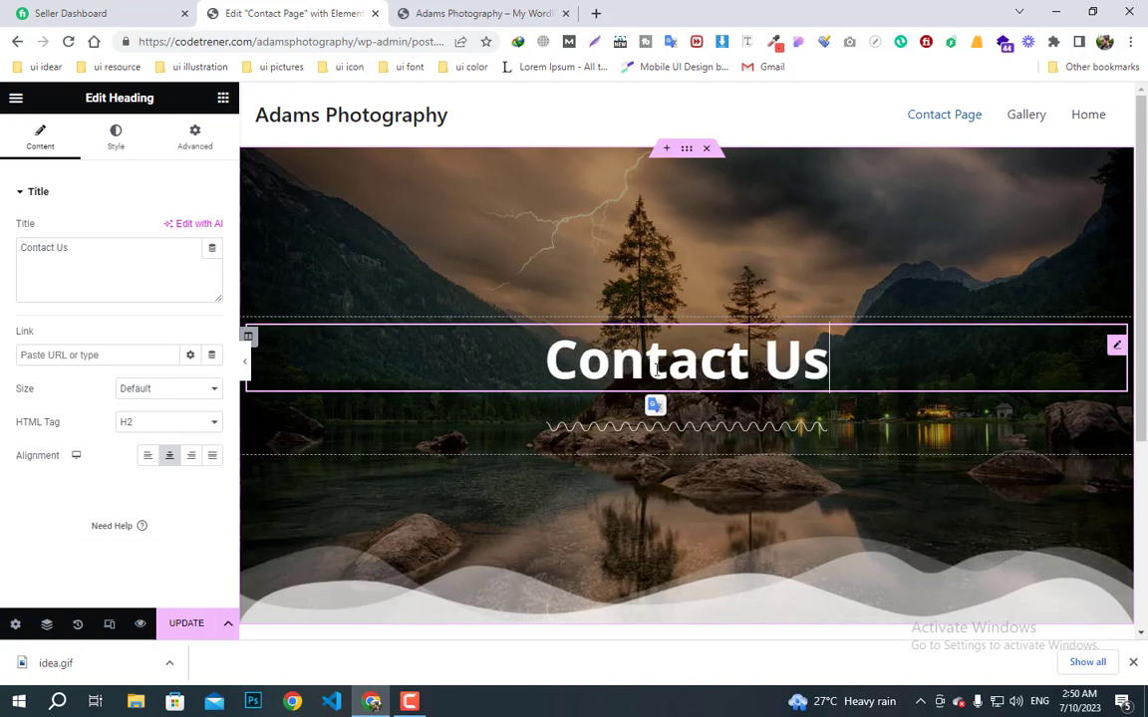
- Replace the banner section's background image with the business-meeting photo
left_click(685, 155)
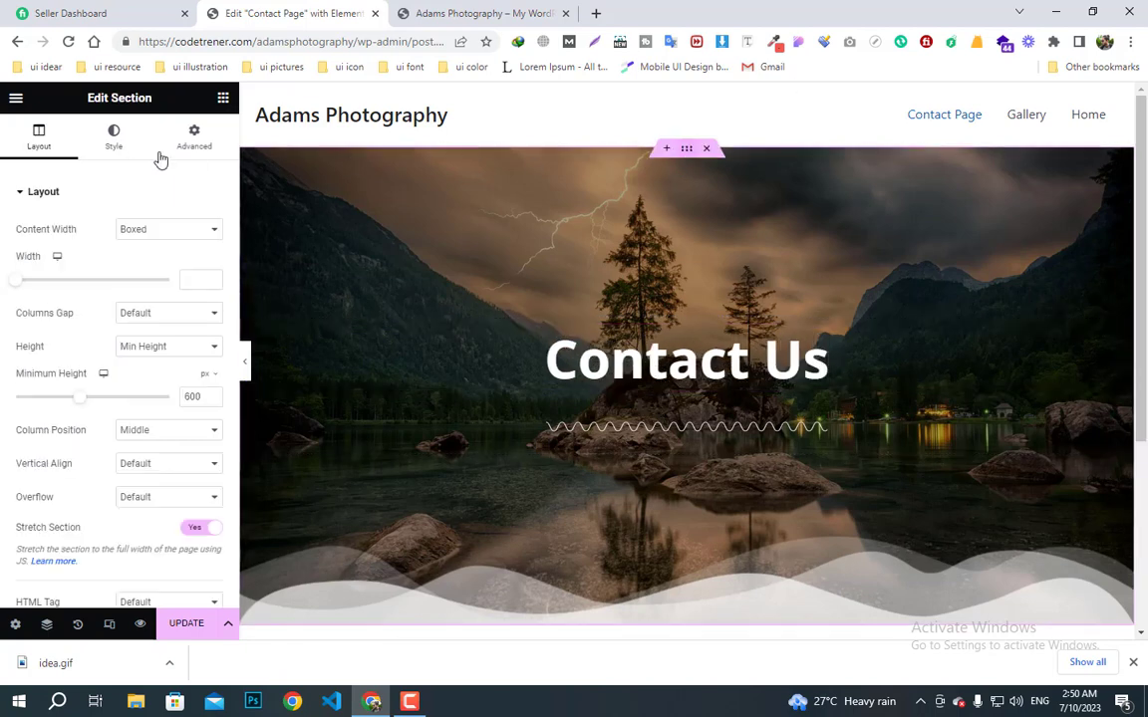
left_click(110, 140)
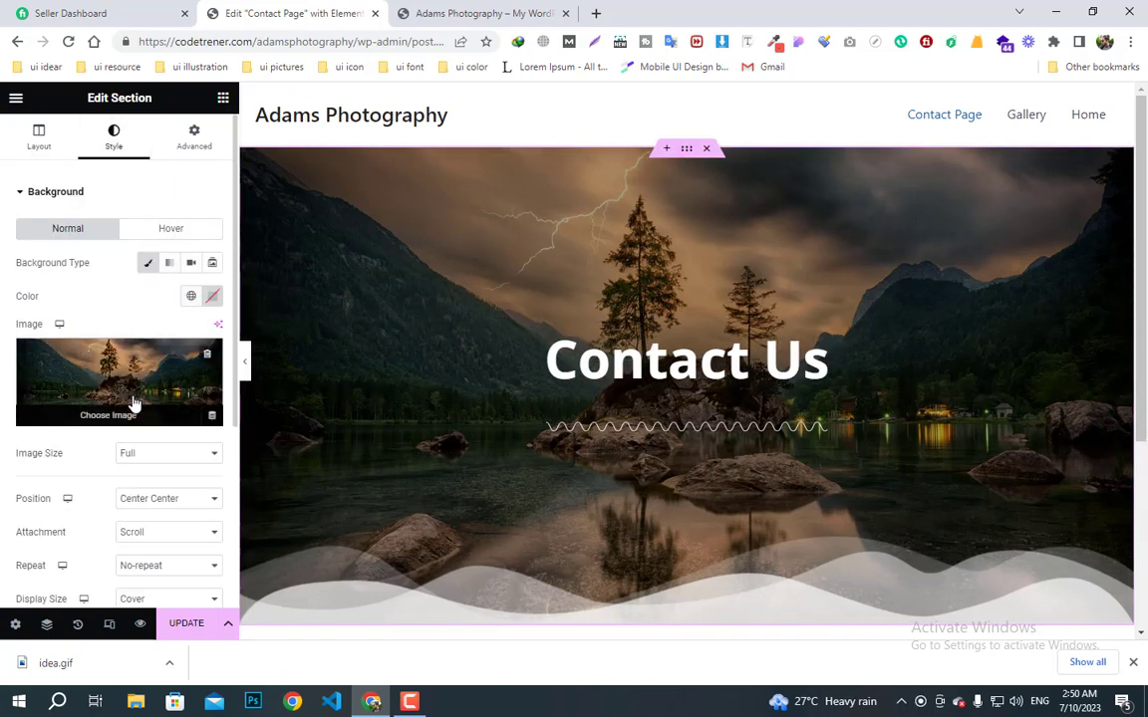
left_click(118, 371)
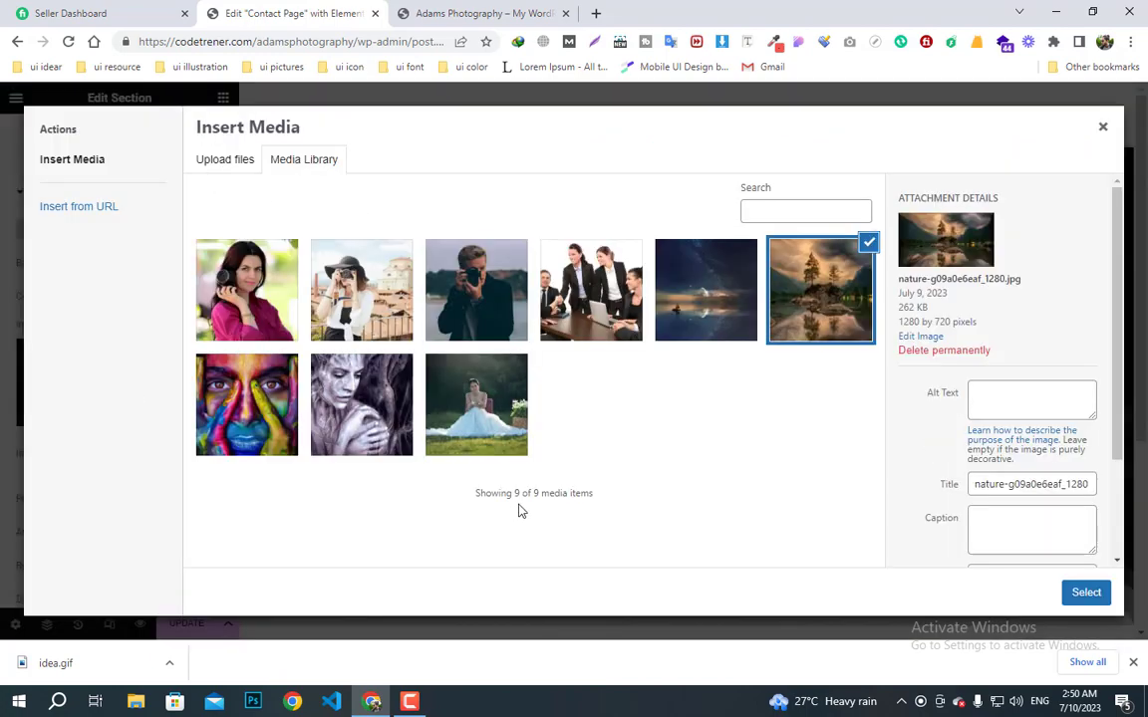
left_click(596, 331)
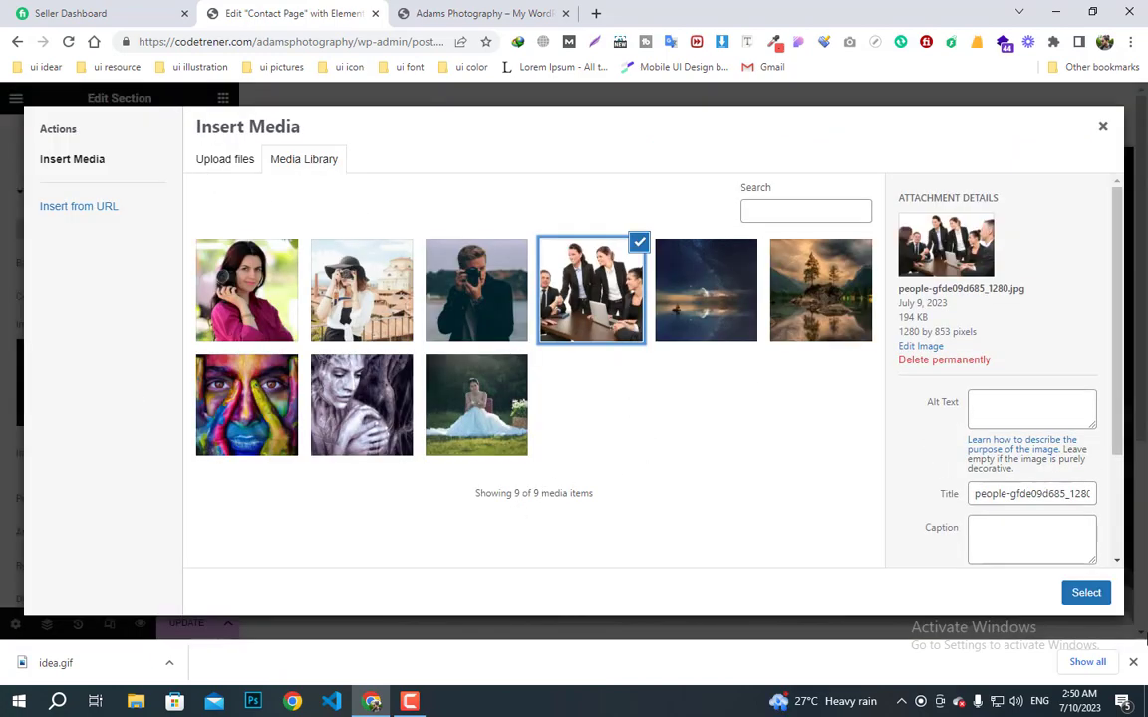
left_click(1086, 595)
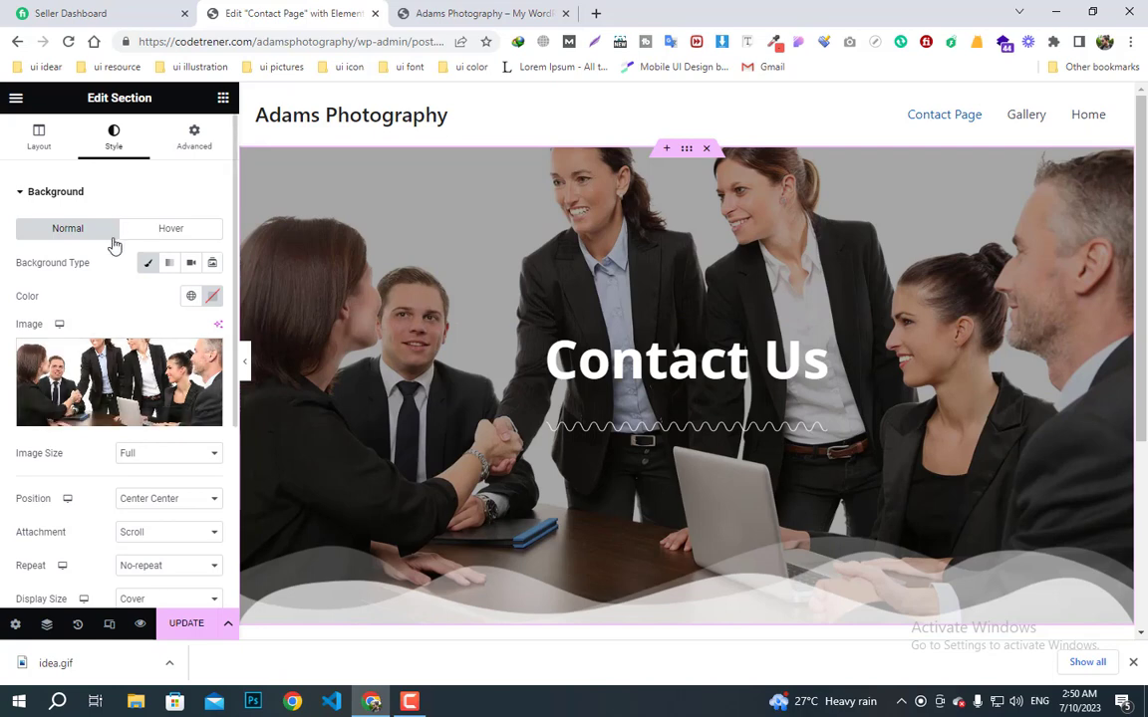
- Darken the banner's background overlay by raising its opacity
scroll(100, 458, "down", 2)
left_click(75, 503)
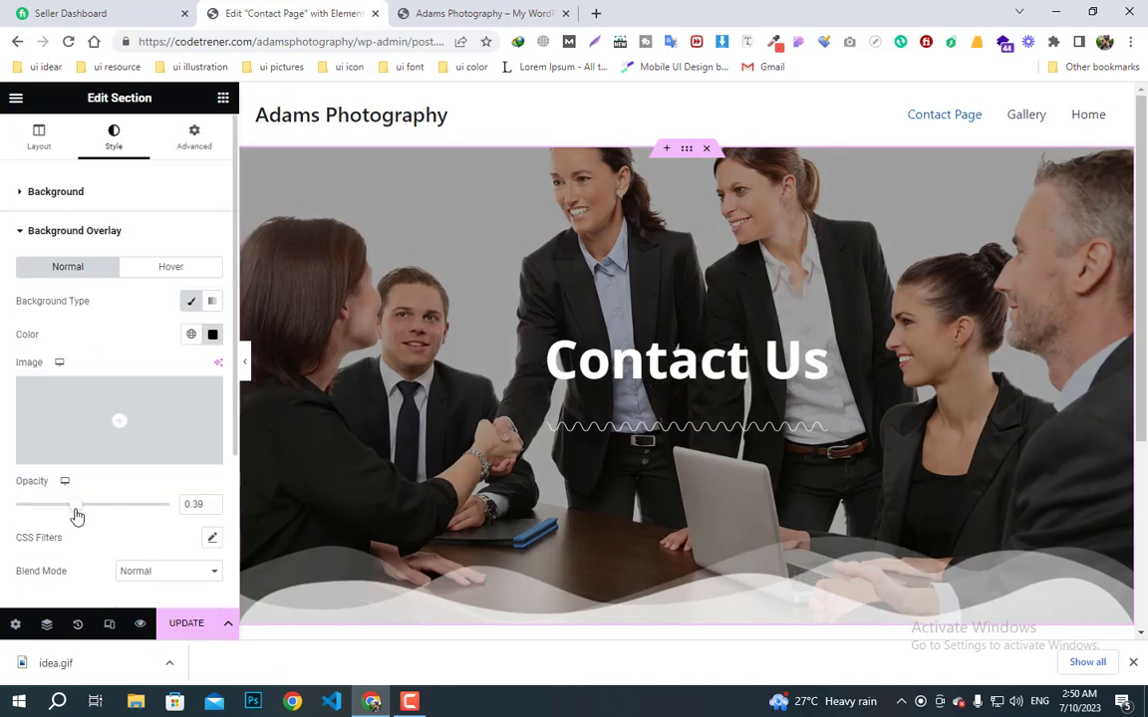
left_click_drag(78, 516, 93, 517)
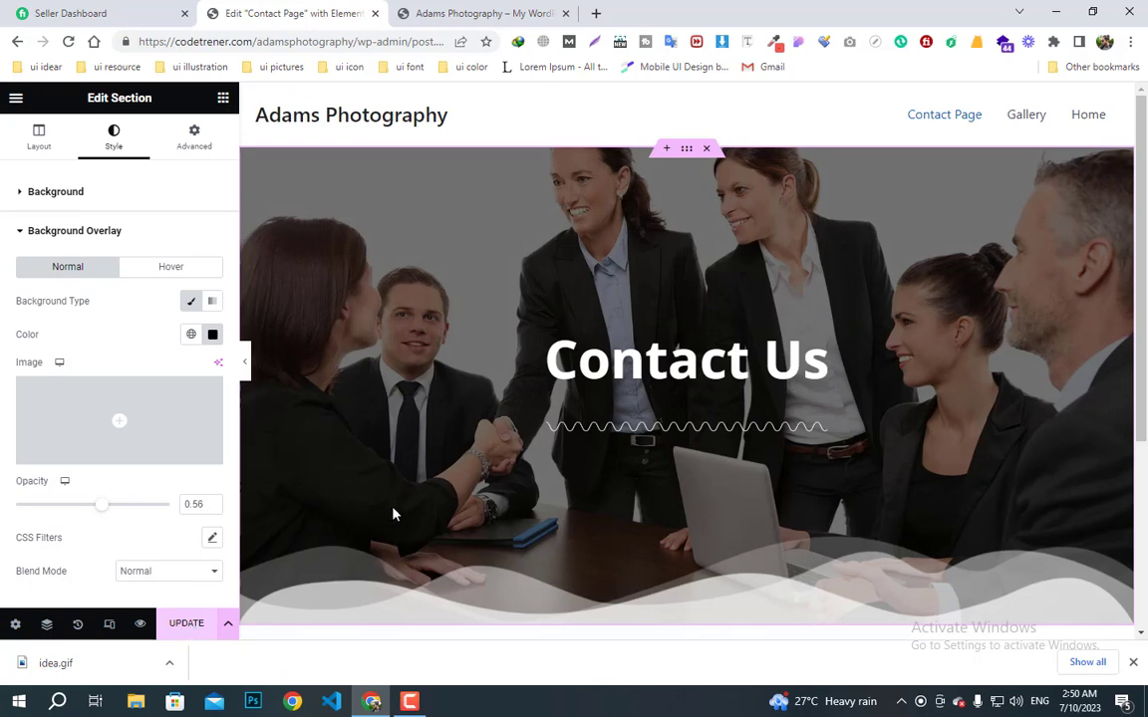
- Update the Contact Page to save the overlay change
scroll(582, 463, "down", 1)
left_click(182, 623)
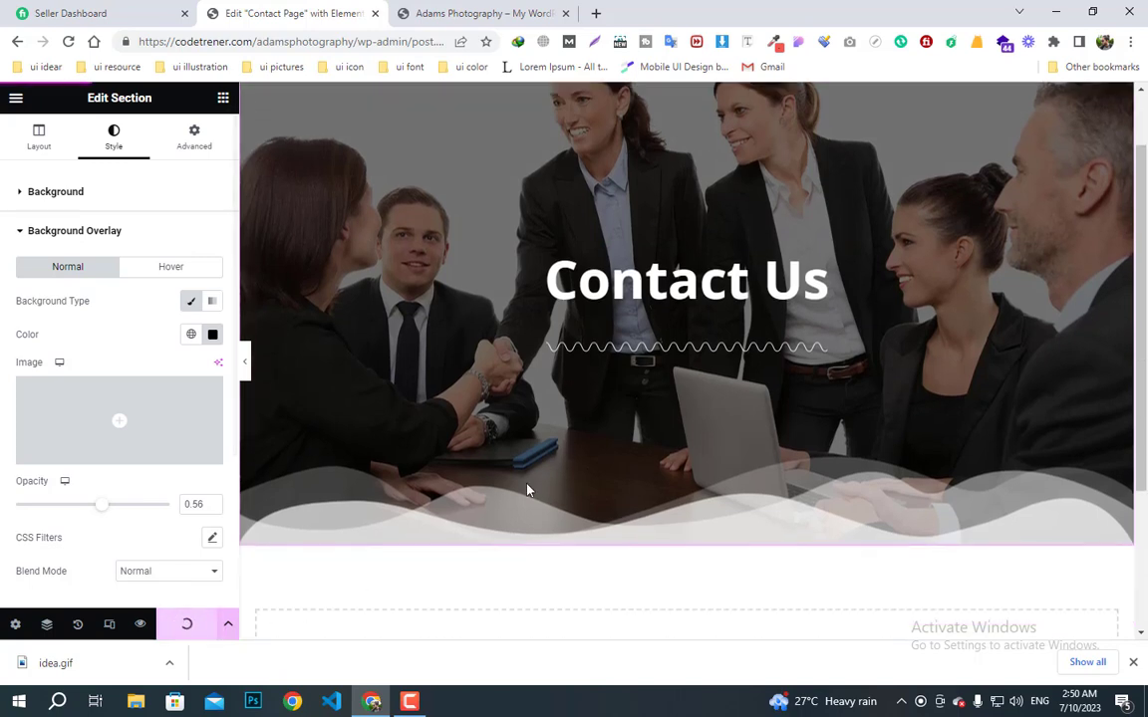
scroll(546, 484, "down", 1)
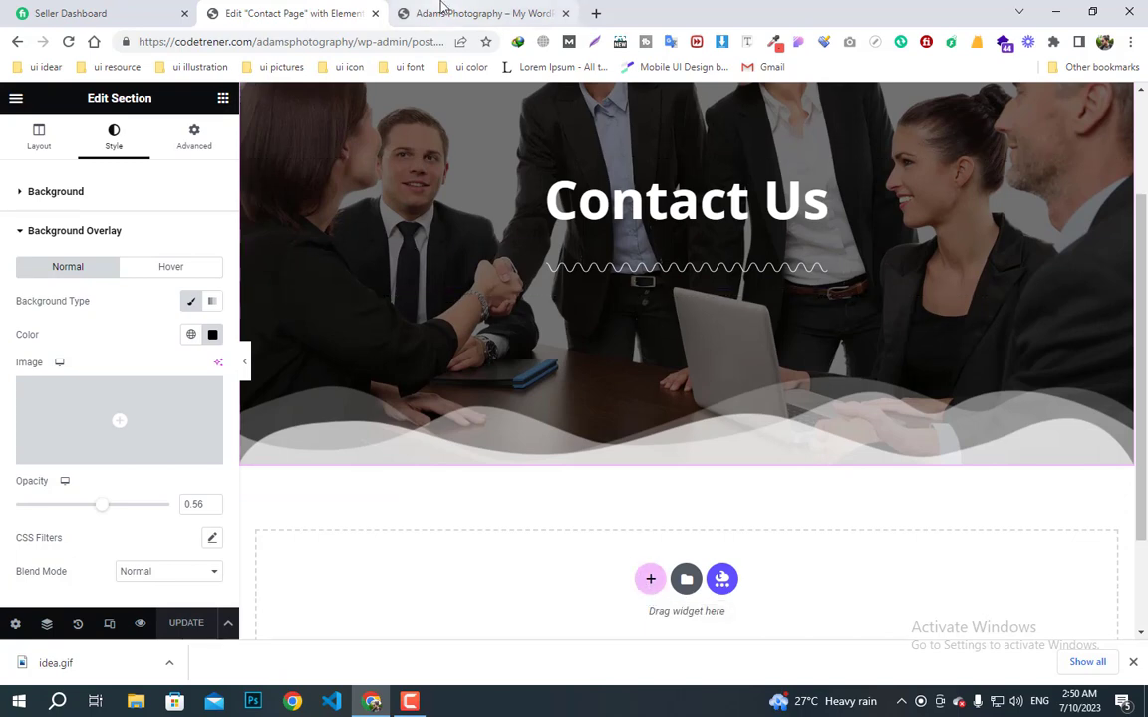
- From the admin dashboard, go to WPForms All Forms and choose Create Your Form
left_click(442, 10)
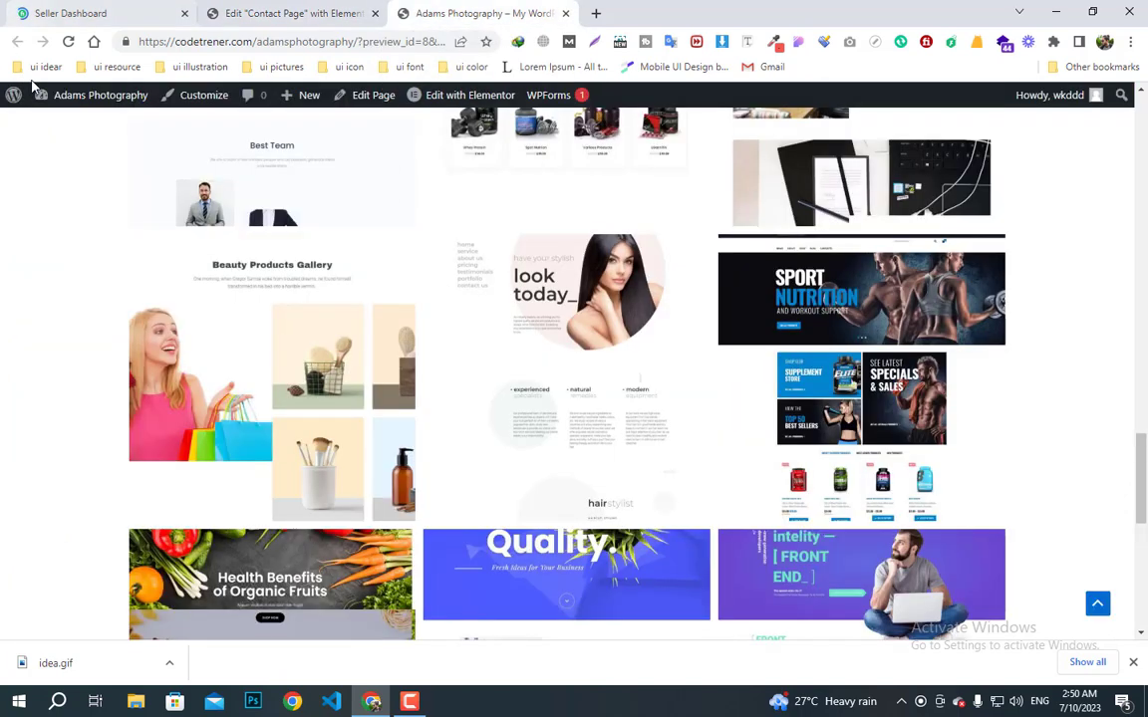
mouse_move(55, 95)
left_click(58, 121)
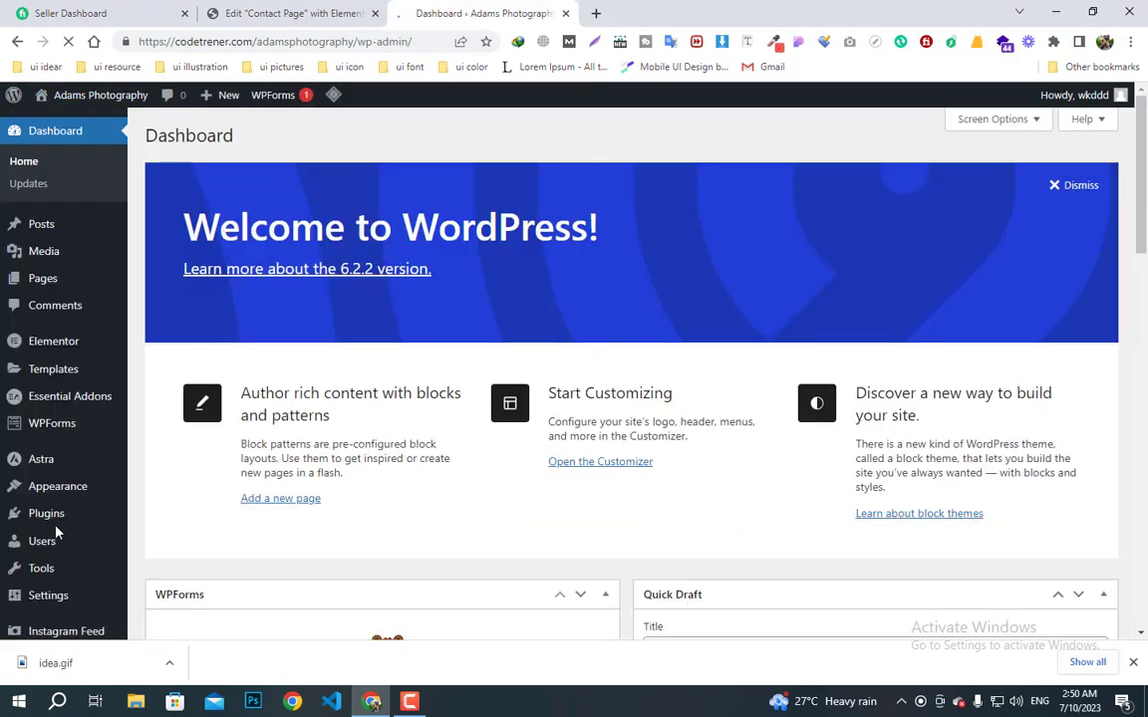
scroll(56, 533, "down", 4)
scroll(62, 588, "down", 2)
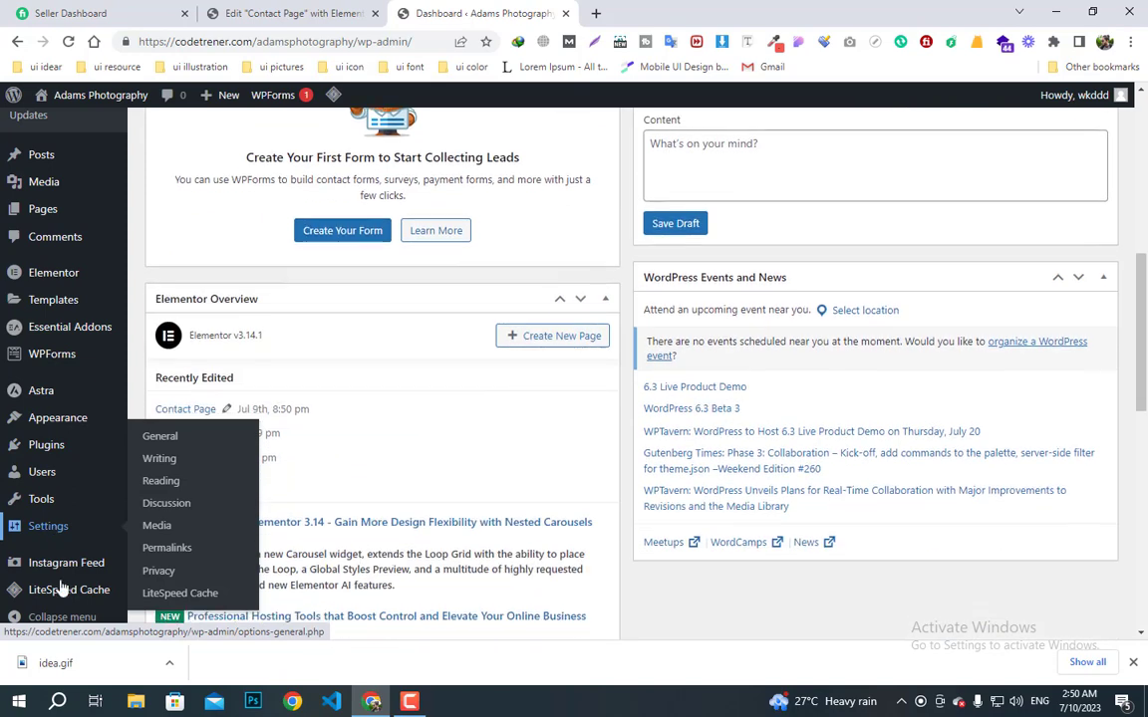
mouse_move(65, 595)
mouse_move(53, 536)
scroll(52, 531, "down", 1)
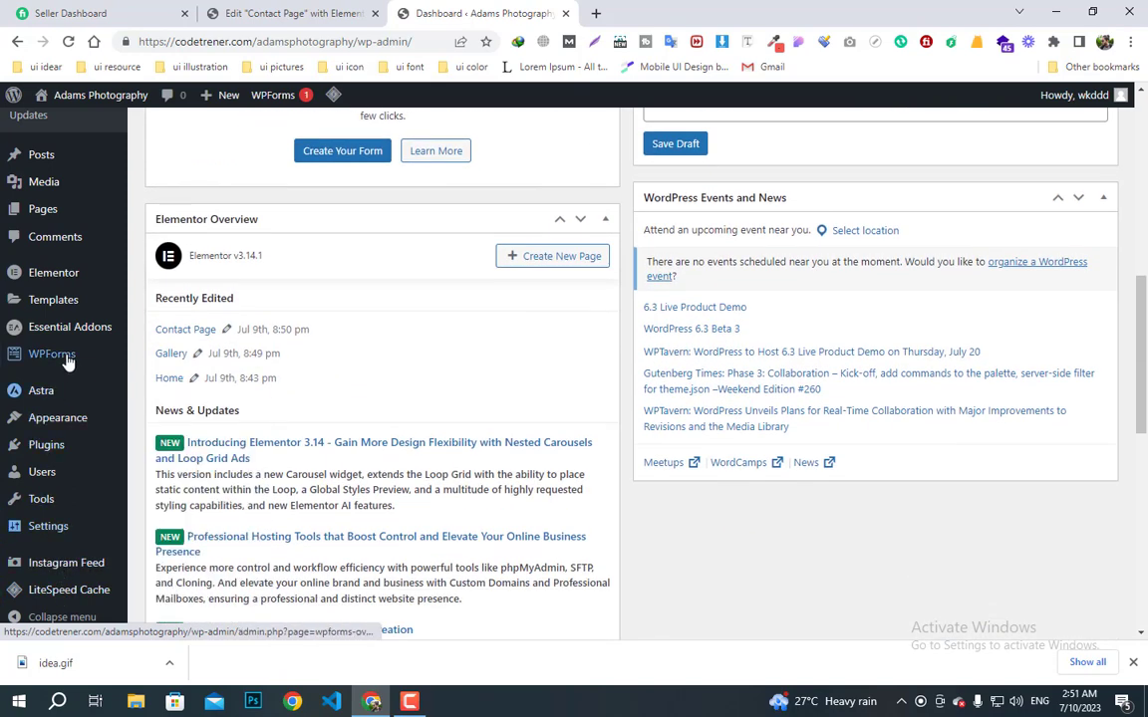
mouse_move(66, 360)
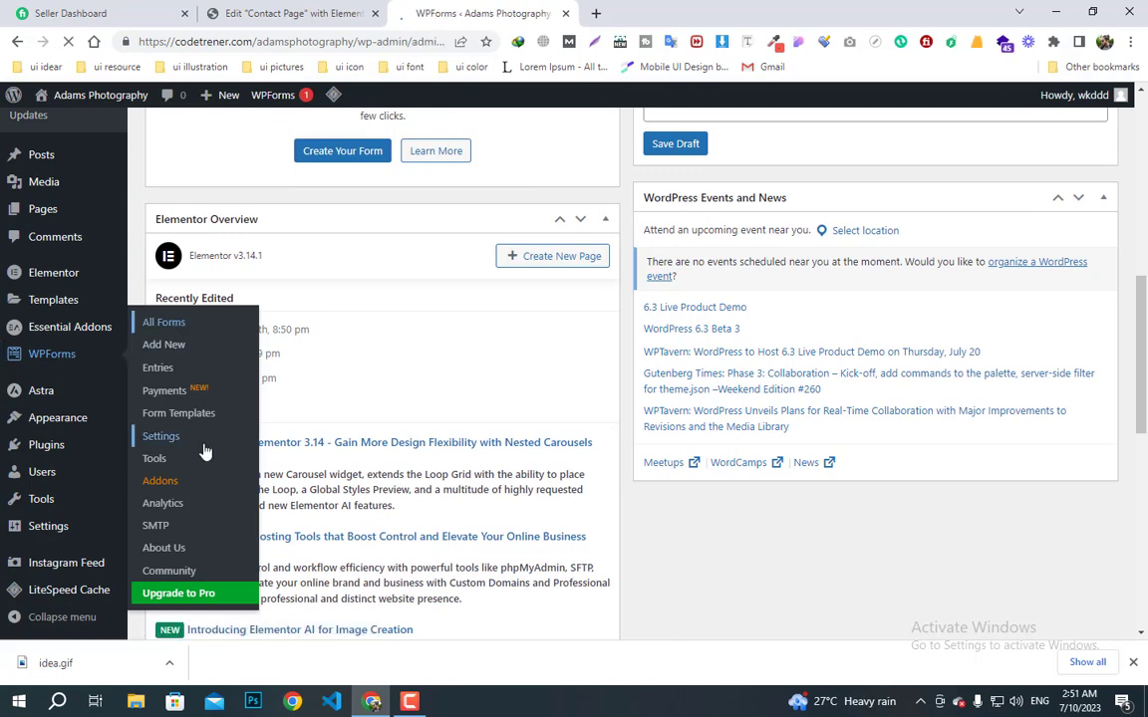
scroll(409, 423, "down", 3)
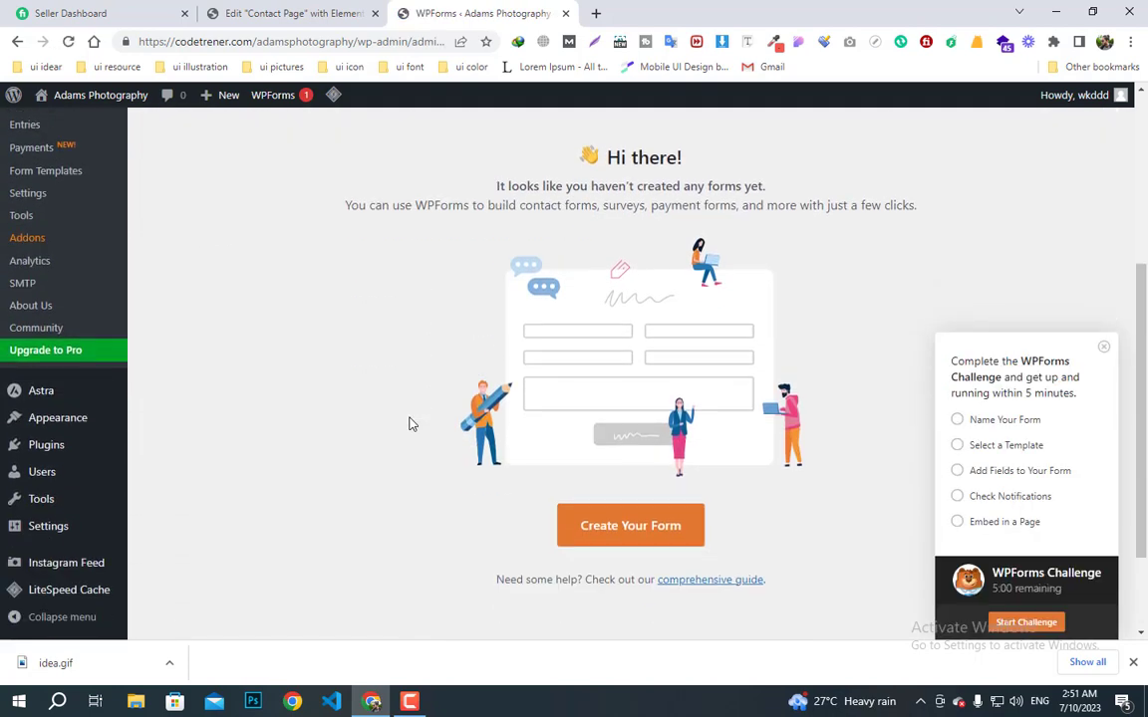
left_click(606, 535)
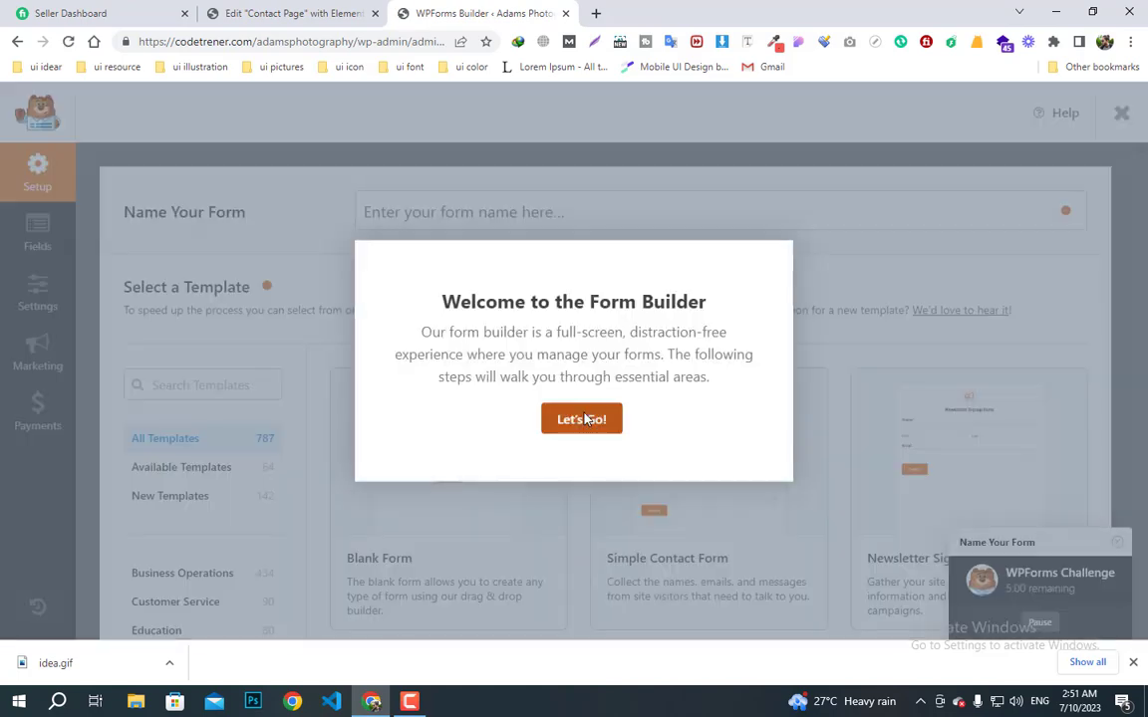
- Dismiss the builder welcome and start from the Simple Contact Form template
left_click(596, 425)
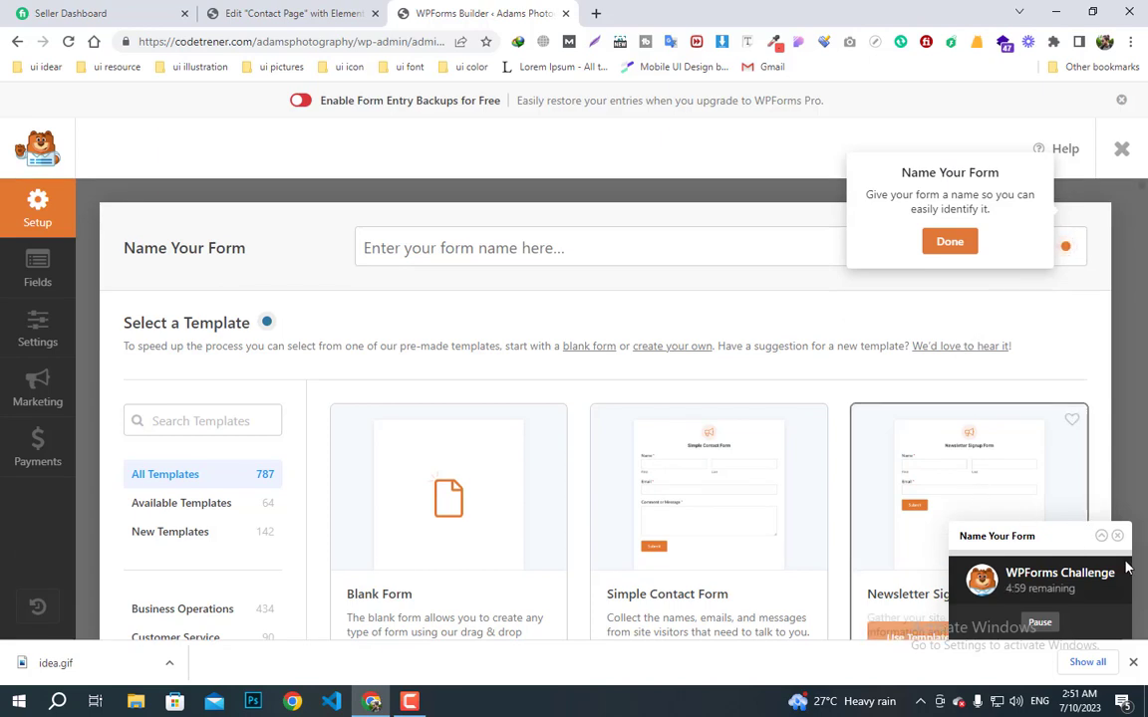
scroll(622, 486, "down", 2)
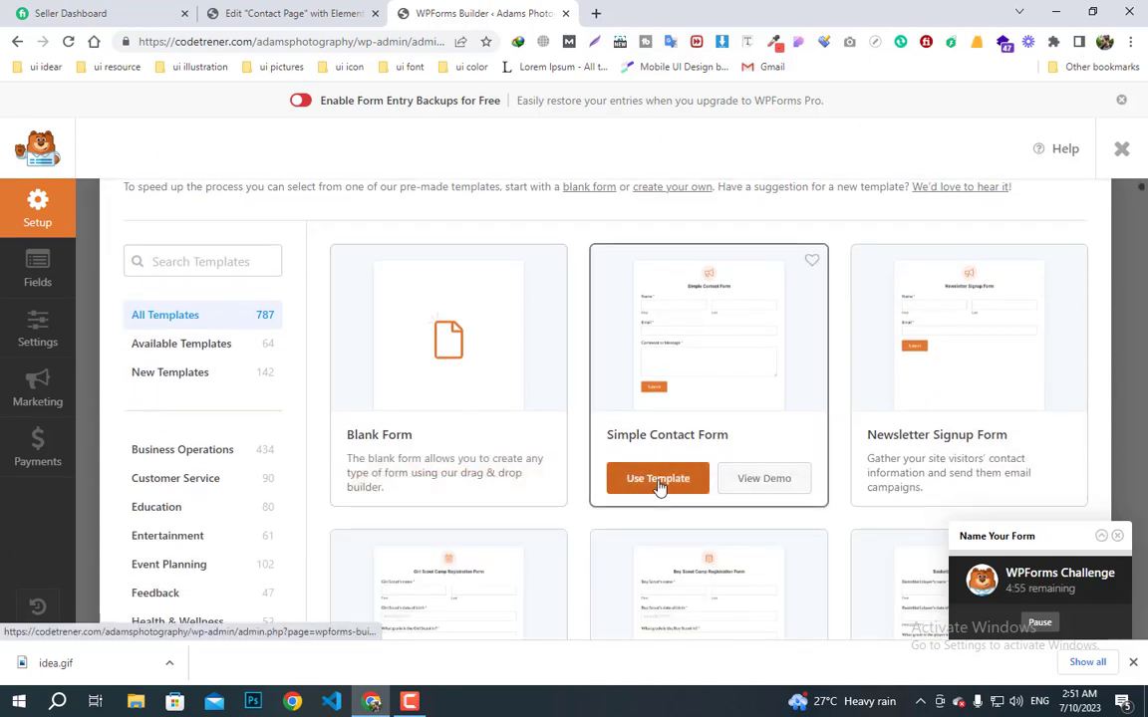
left_click(658, 483)
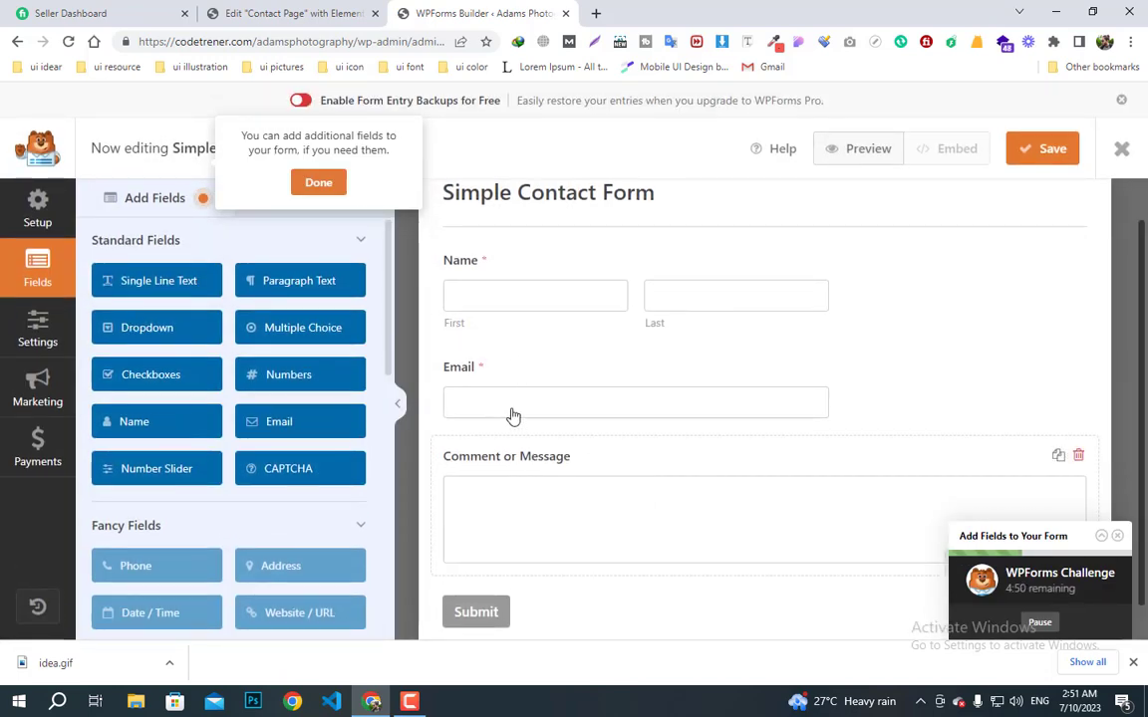
- Review the settings of the Email, Name and Comment or Message fields
left_click(499, 382)
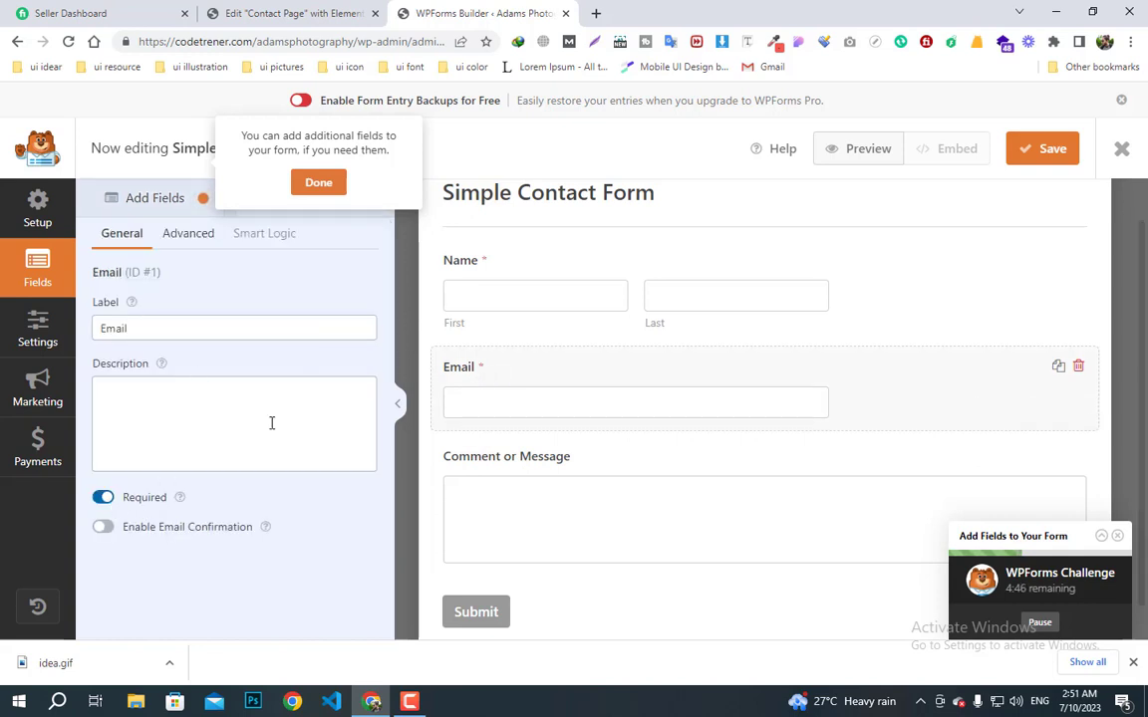
left_click(539, 317)
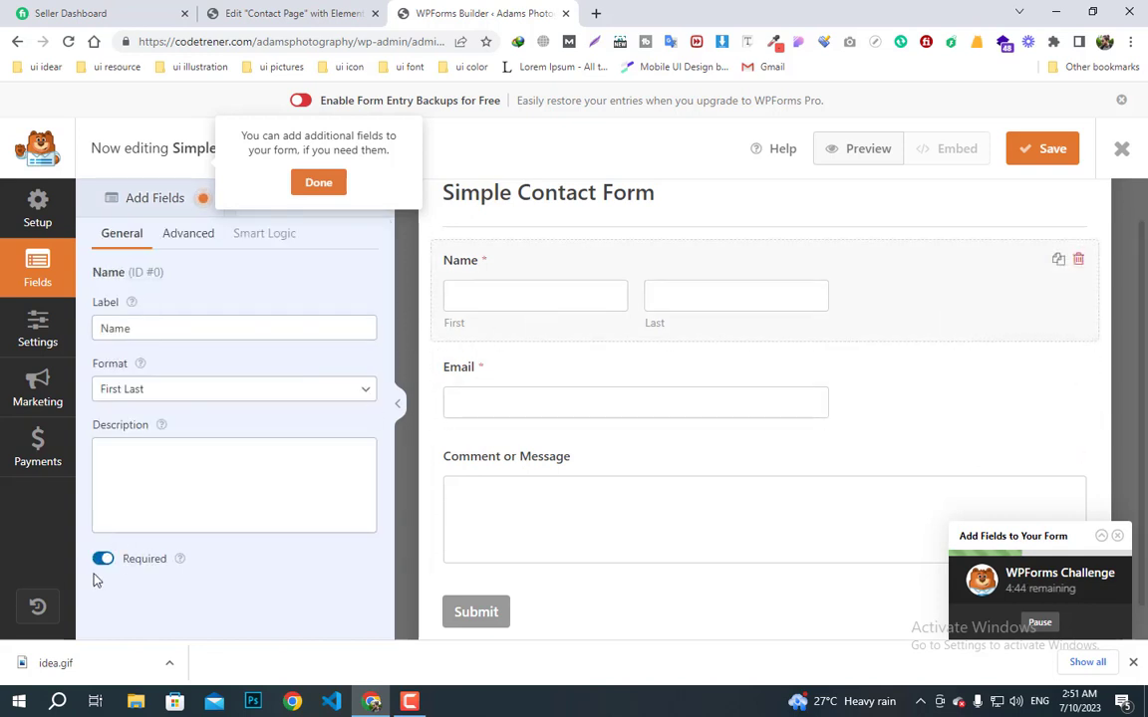
left_click(542, 547)
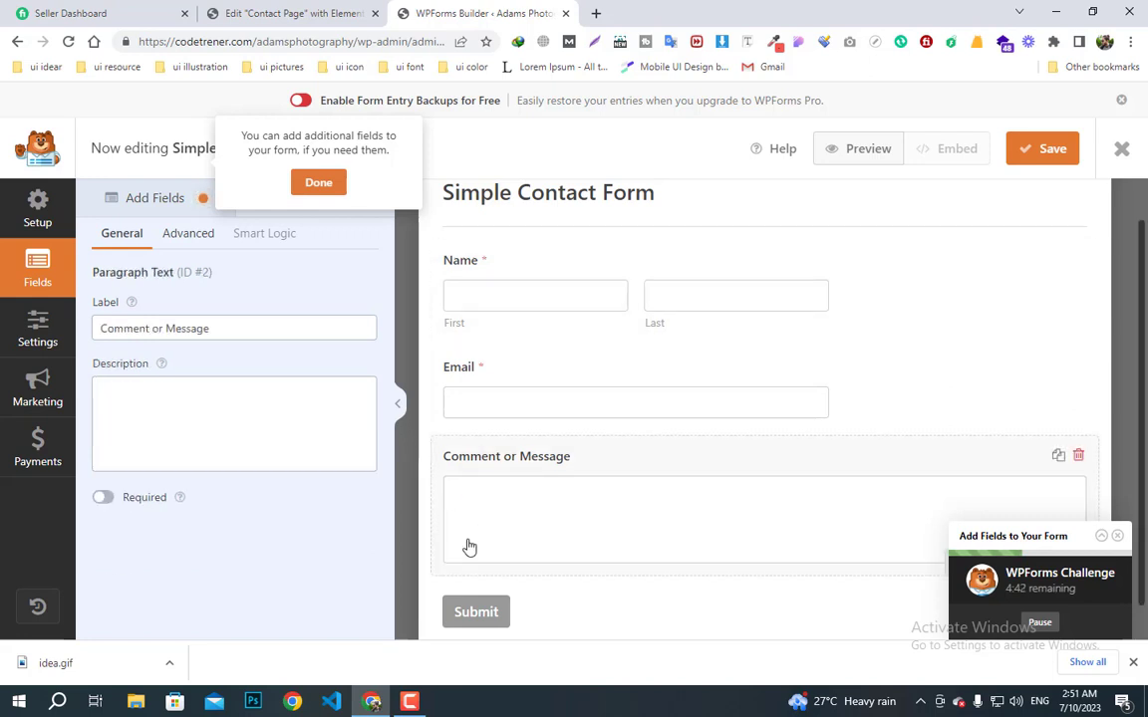
scroll(560, 526, "up", 1)
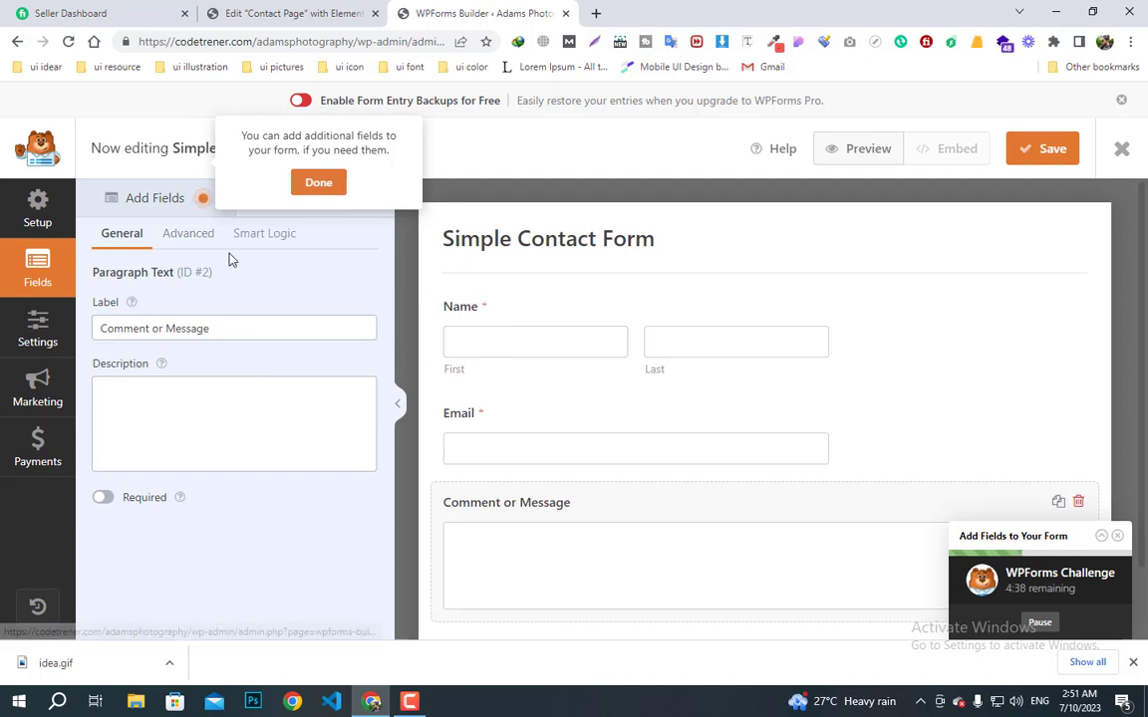
- Review the form's general, notification and confirmation settings
left_click(490, 325)
left_click(641, 251)
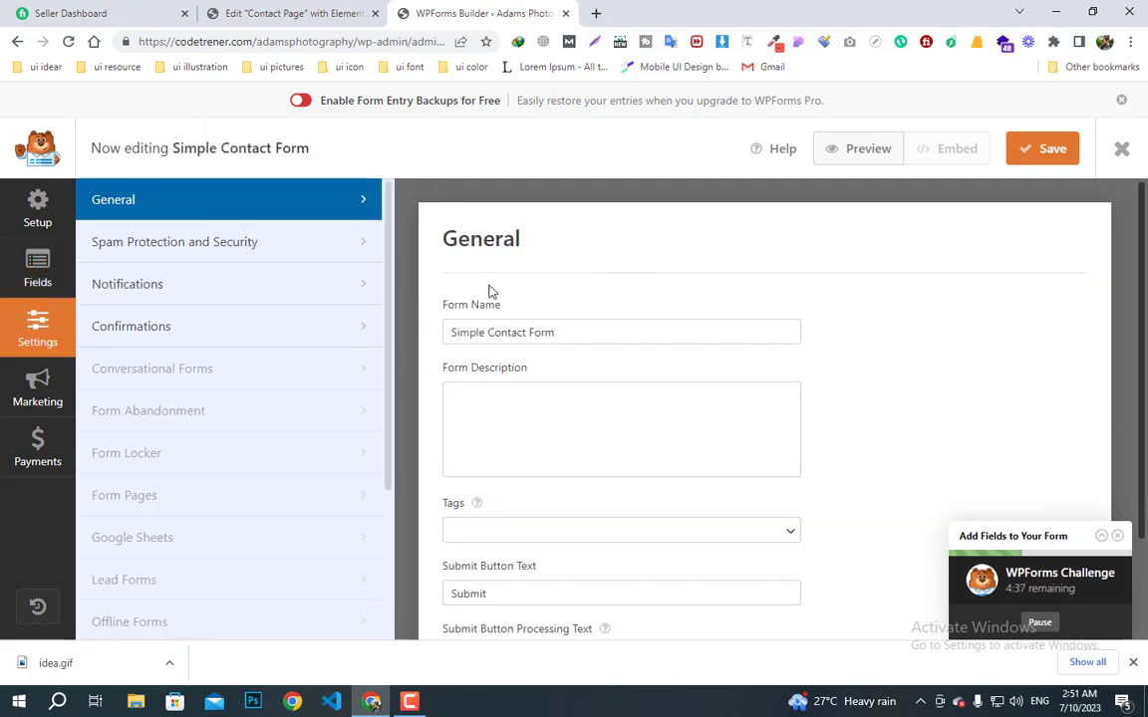
left_click(190, 290)
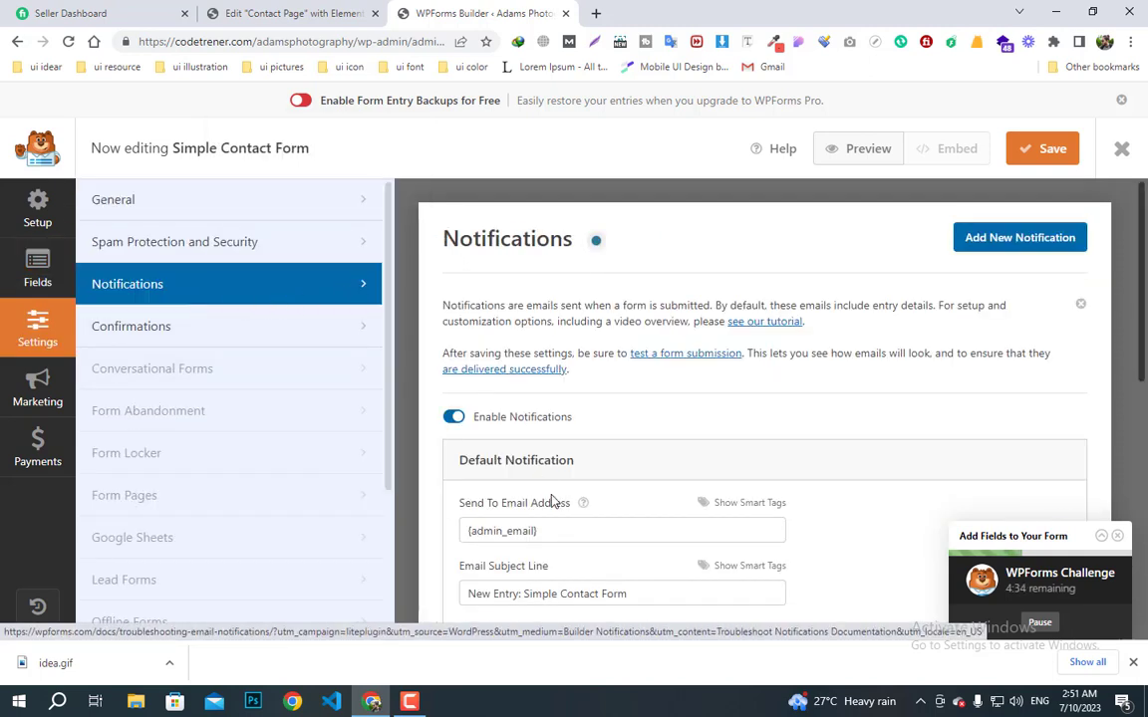
scroll(554, 500, "down", 1)
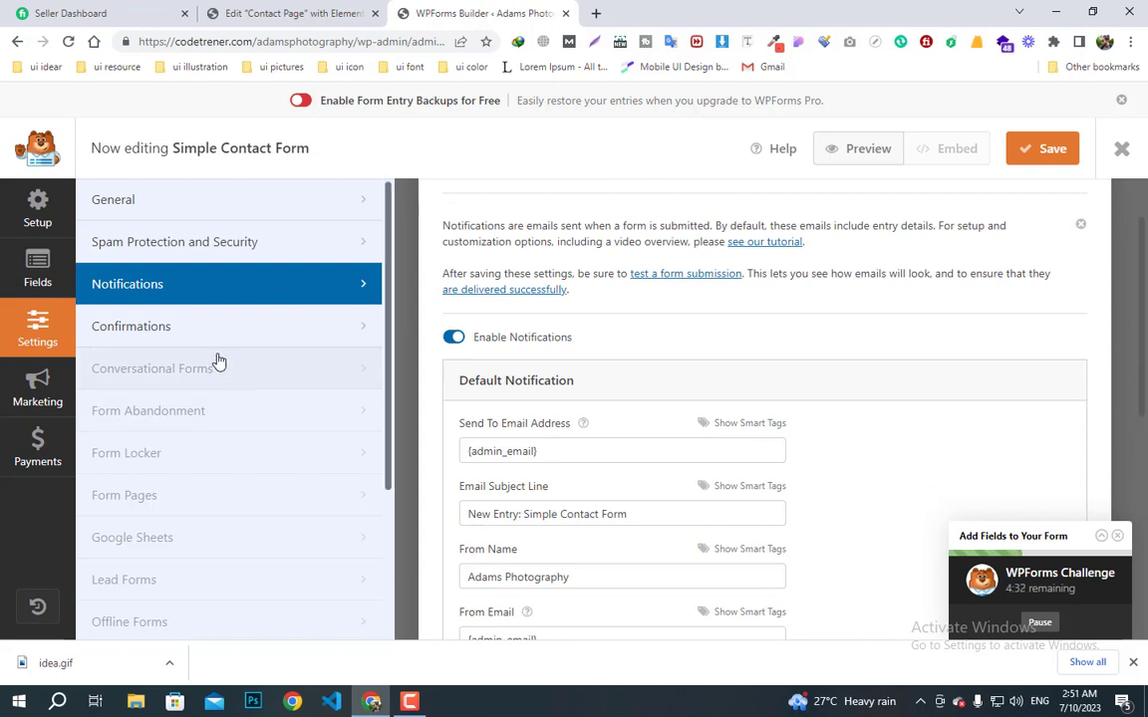
left_click(200, 325)
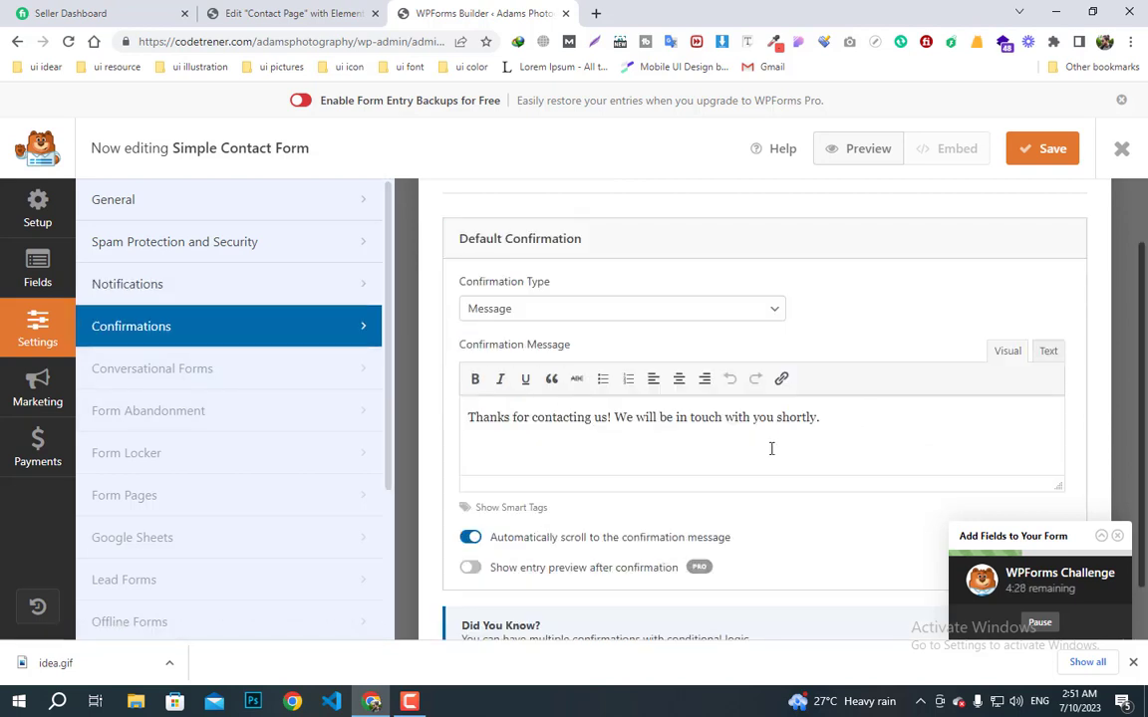
left_click(130, 199)
scroll(645, 508, "up", 2)
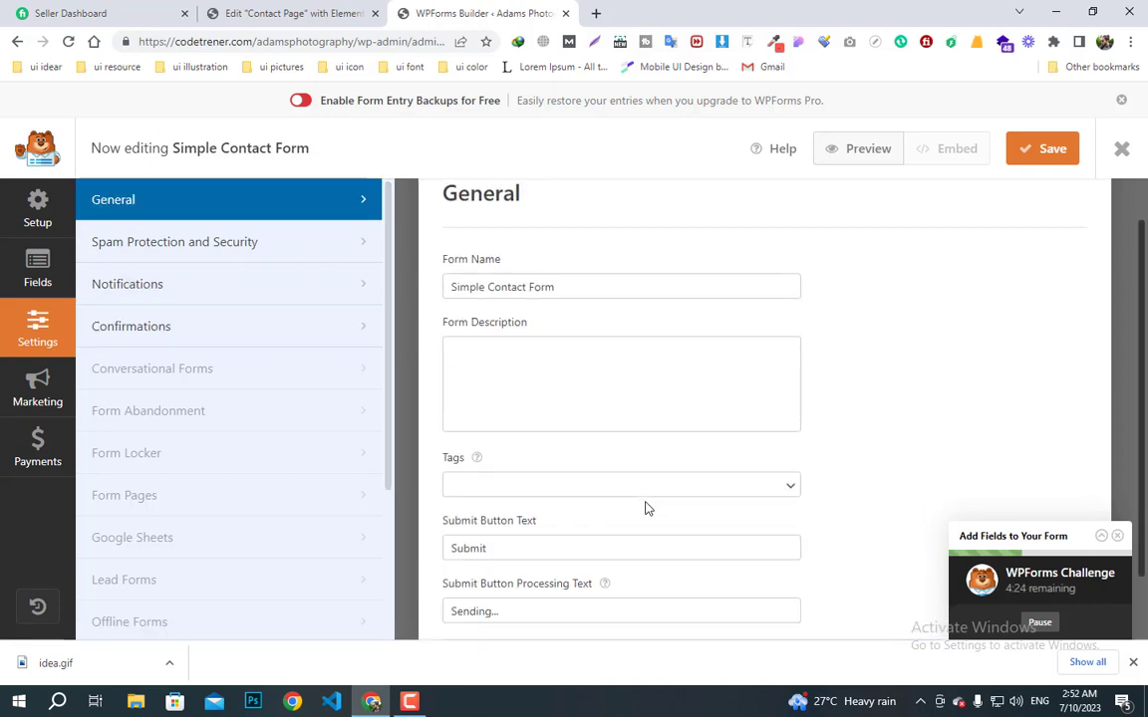
scroll(645, 508, "down", 2)
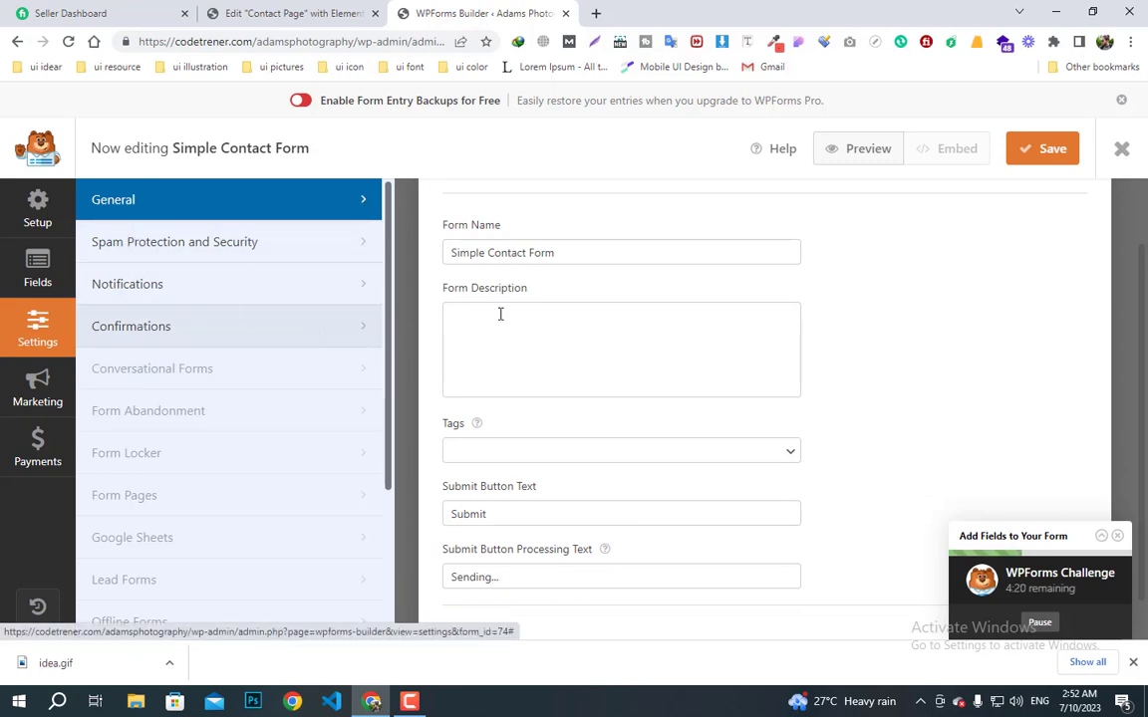
scroll(558, 329, "up", 2)
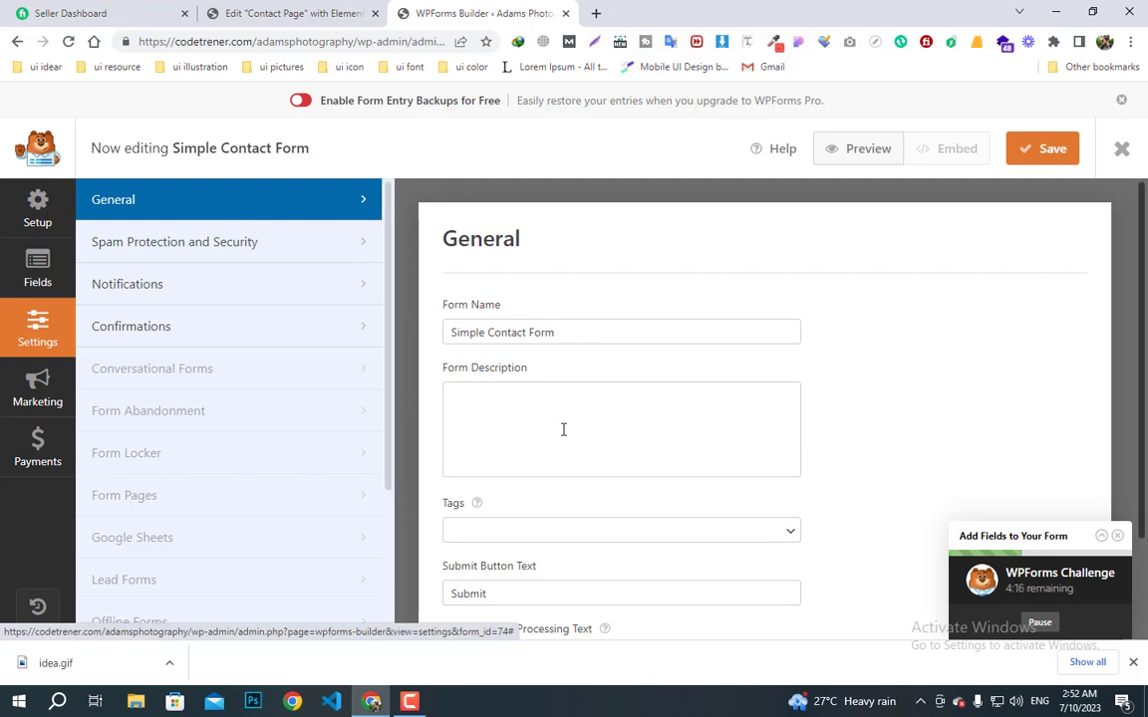
- Save the form and dismiss the builder's tips and embed prompt
left_click(37, 277)
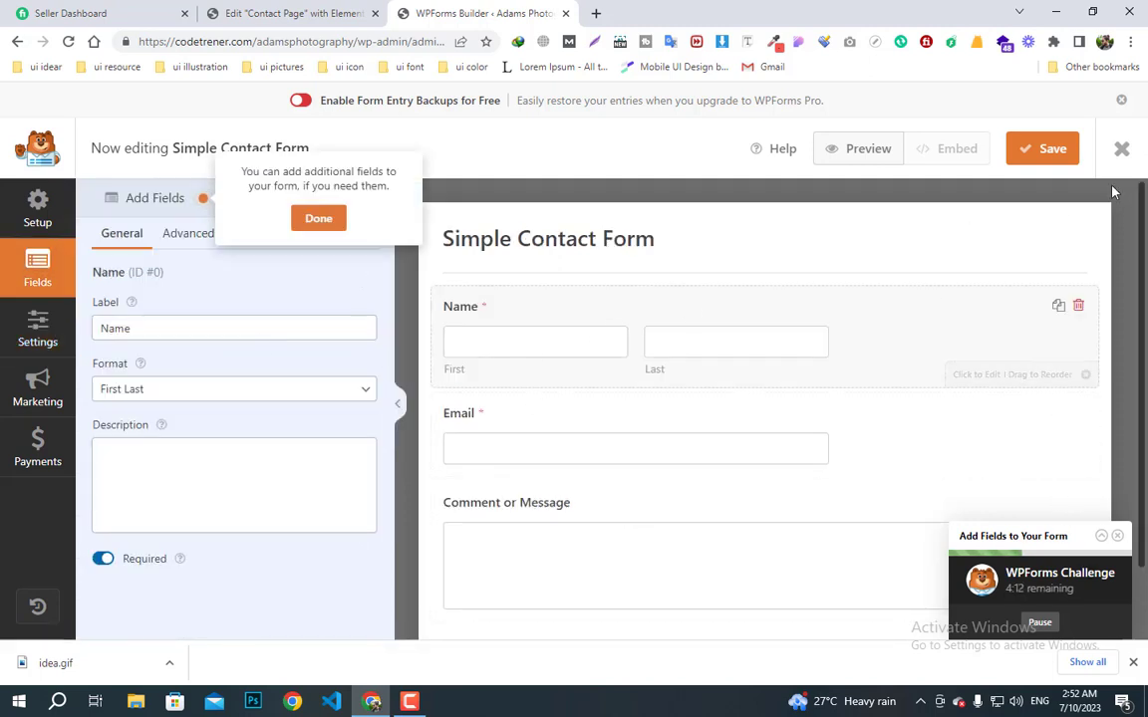
left_click(1050, 148)
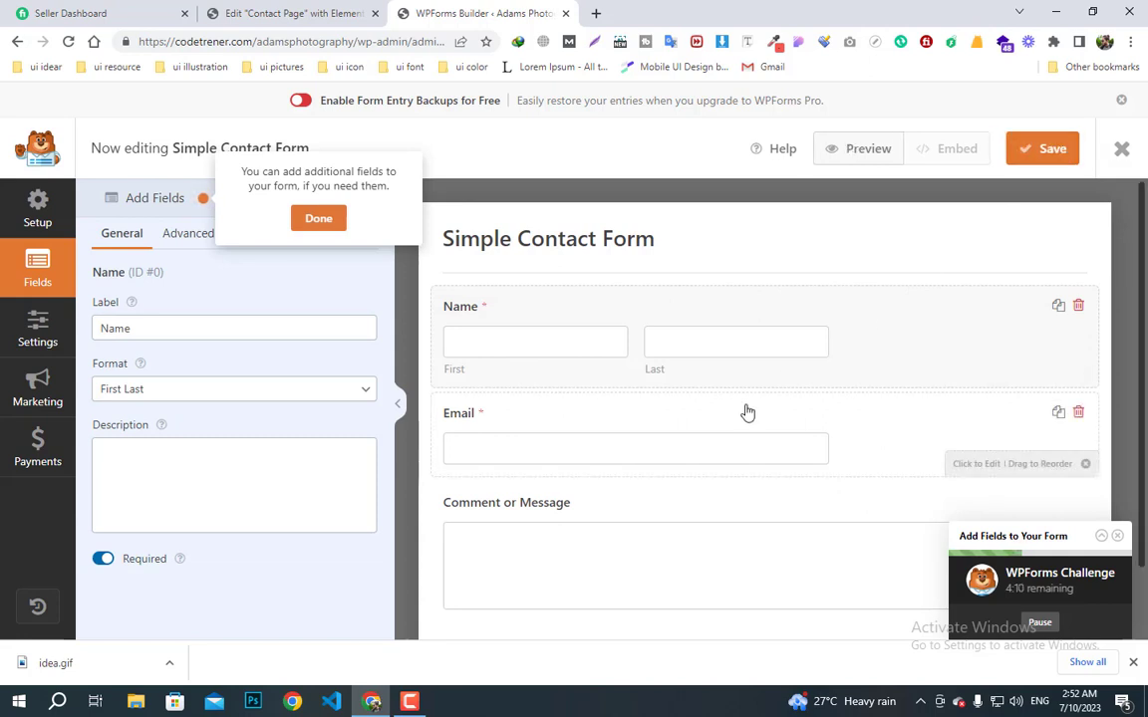
left_click(1027, 151)
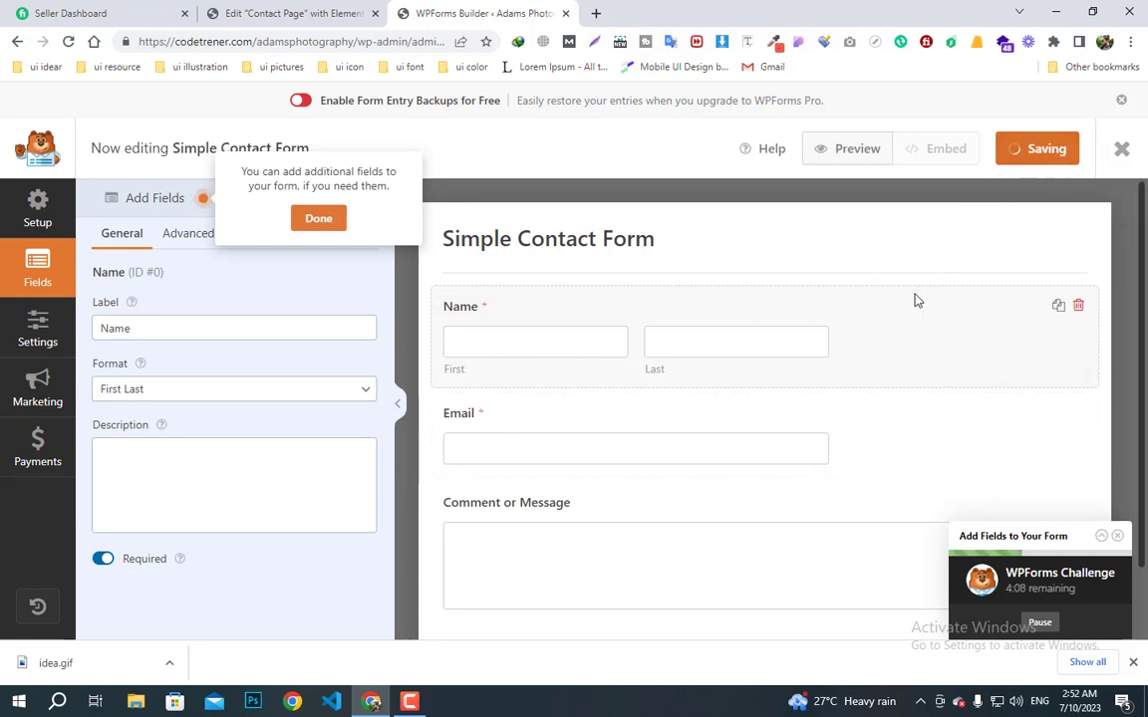
left_click(329, 220)
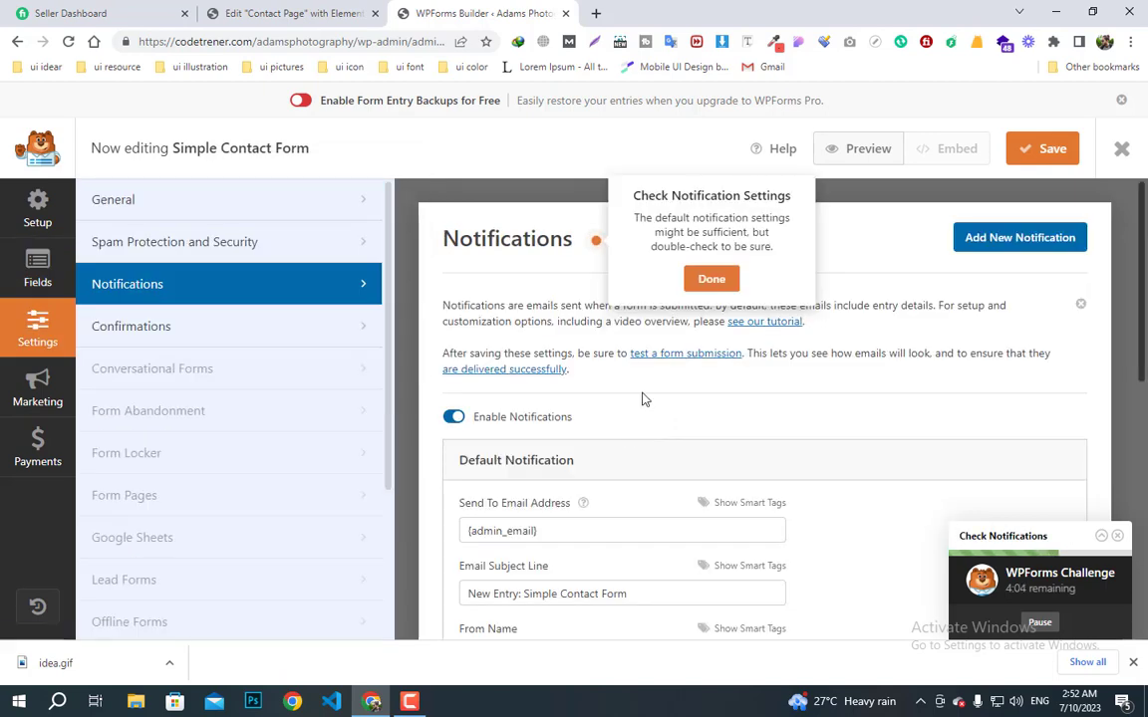
left_click(711, 279)
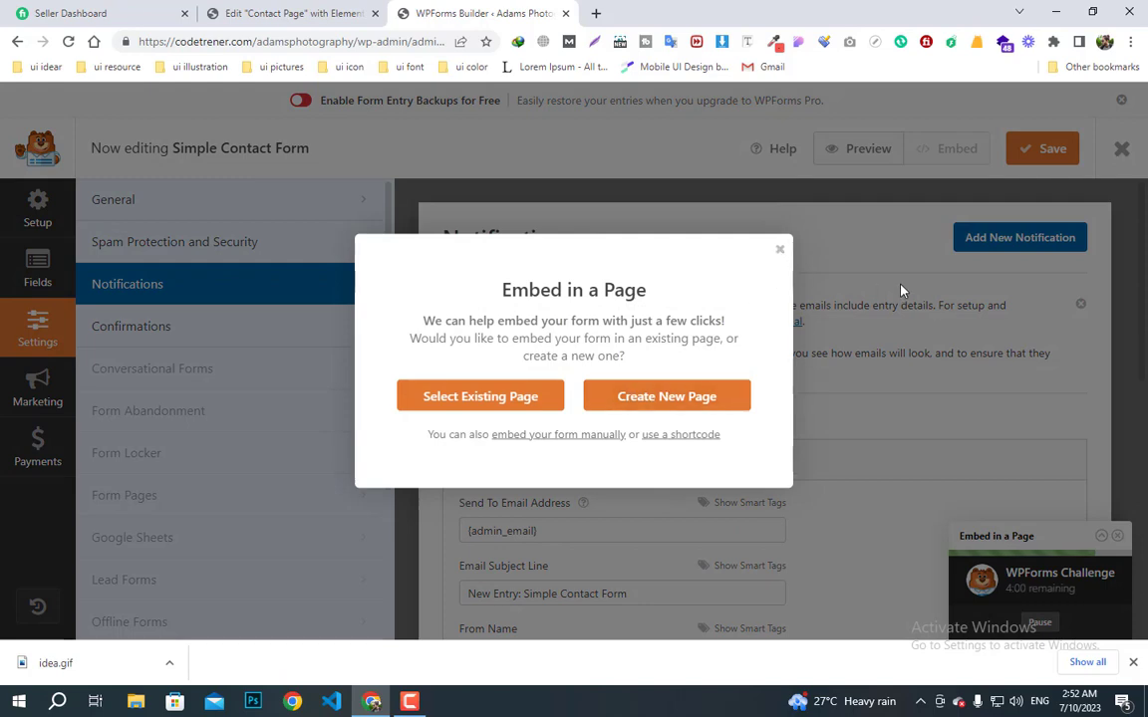
left_click(780, 252)
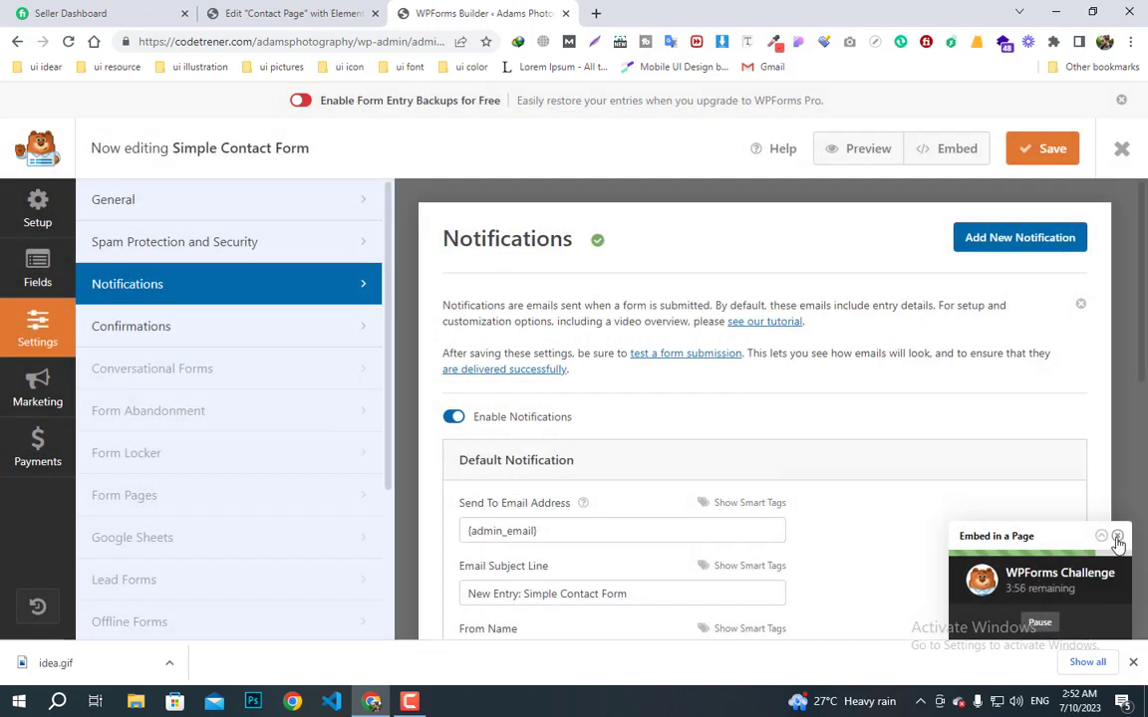
- Close the challenge widget and exit the builder to the Forms Overview
scroll(710, 556, "down", 2)
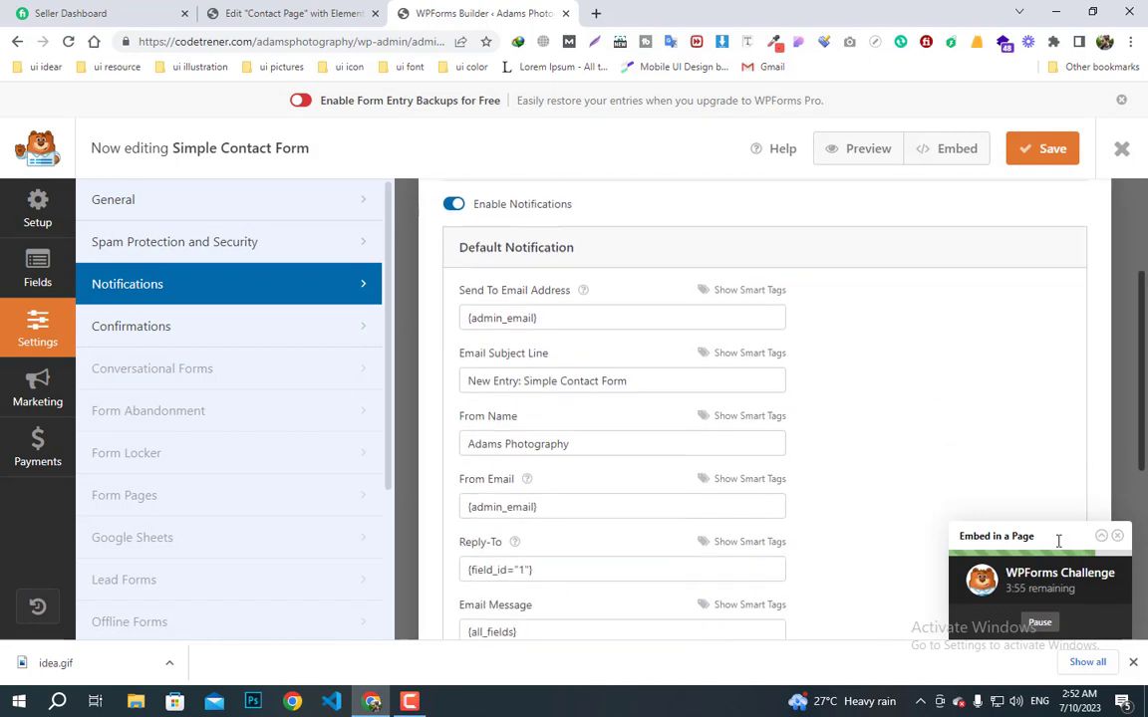
left_click(1117, 536)
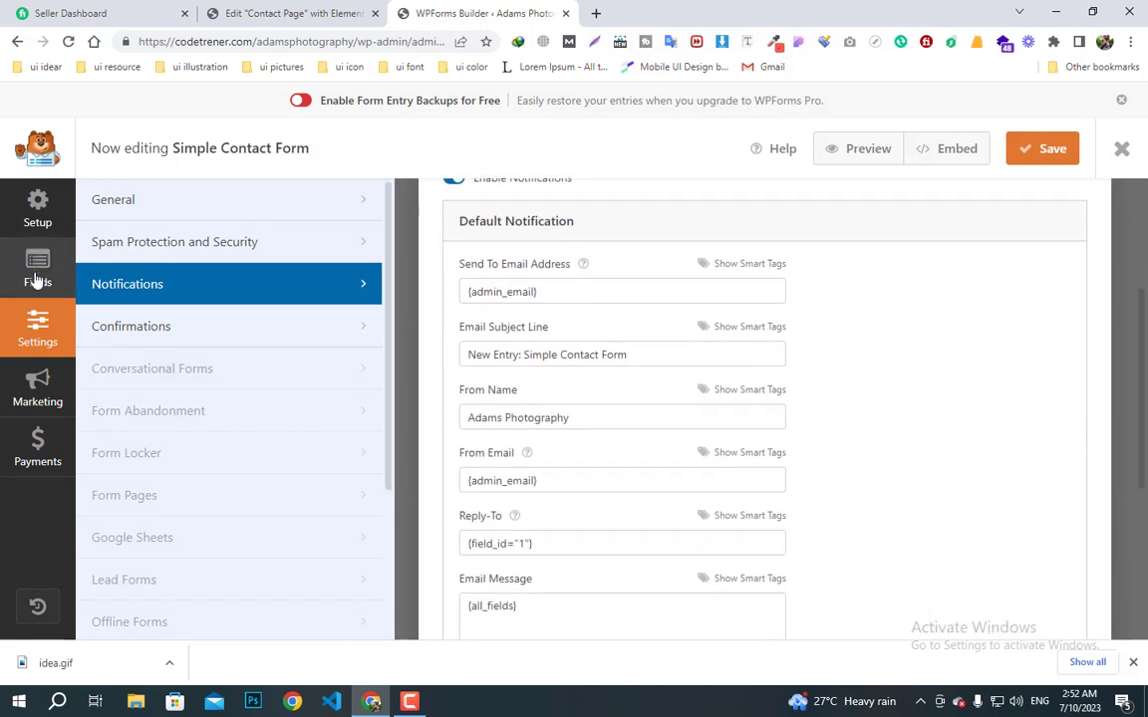
left_click(1120, 152)
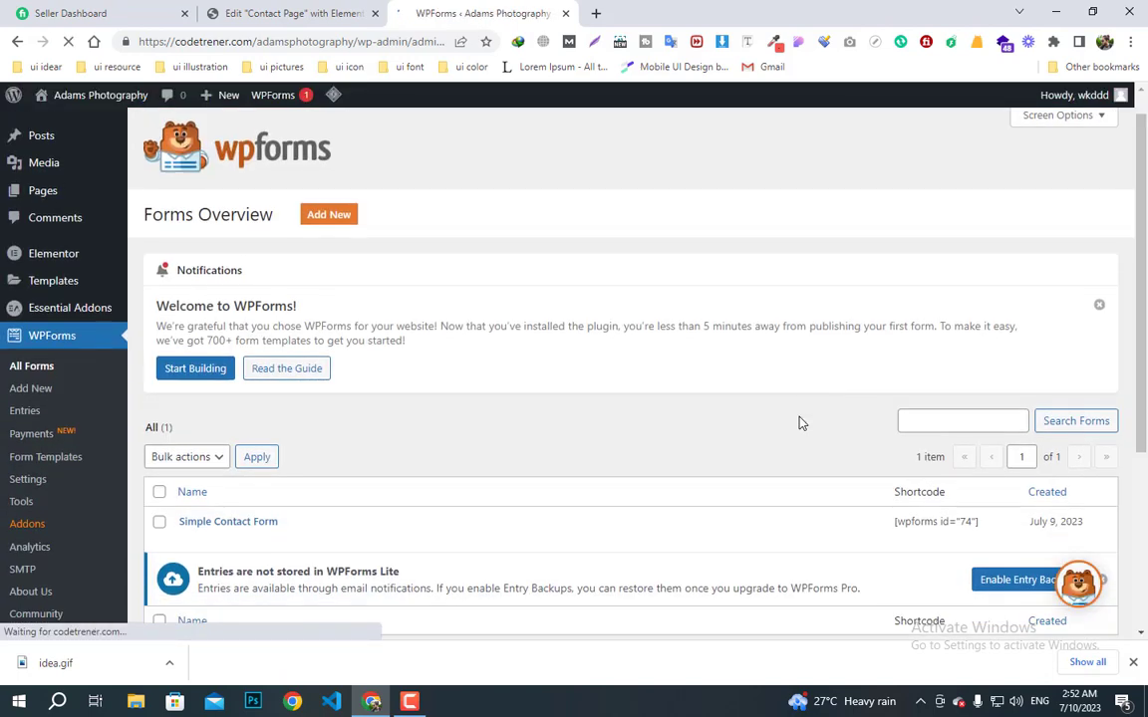
scroll(802, 423, "down", 2)
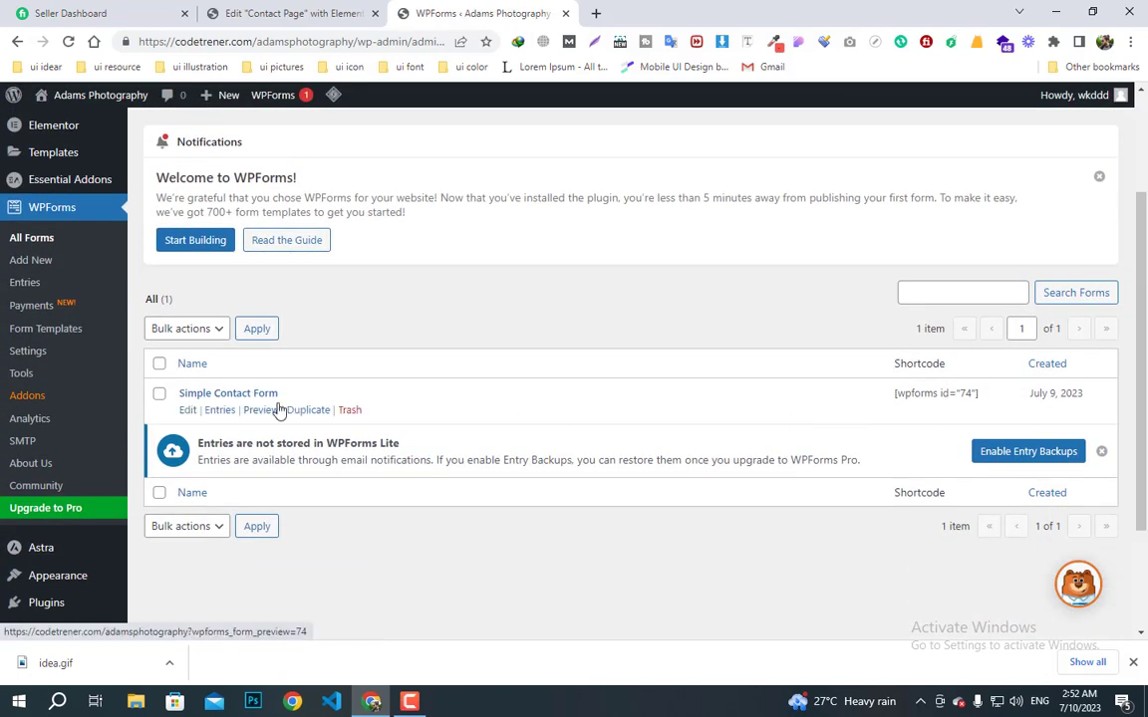
- Add a new single-column section below the Contact Us banner
left_click(289, 13)
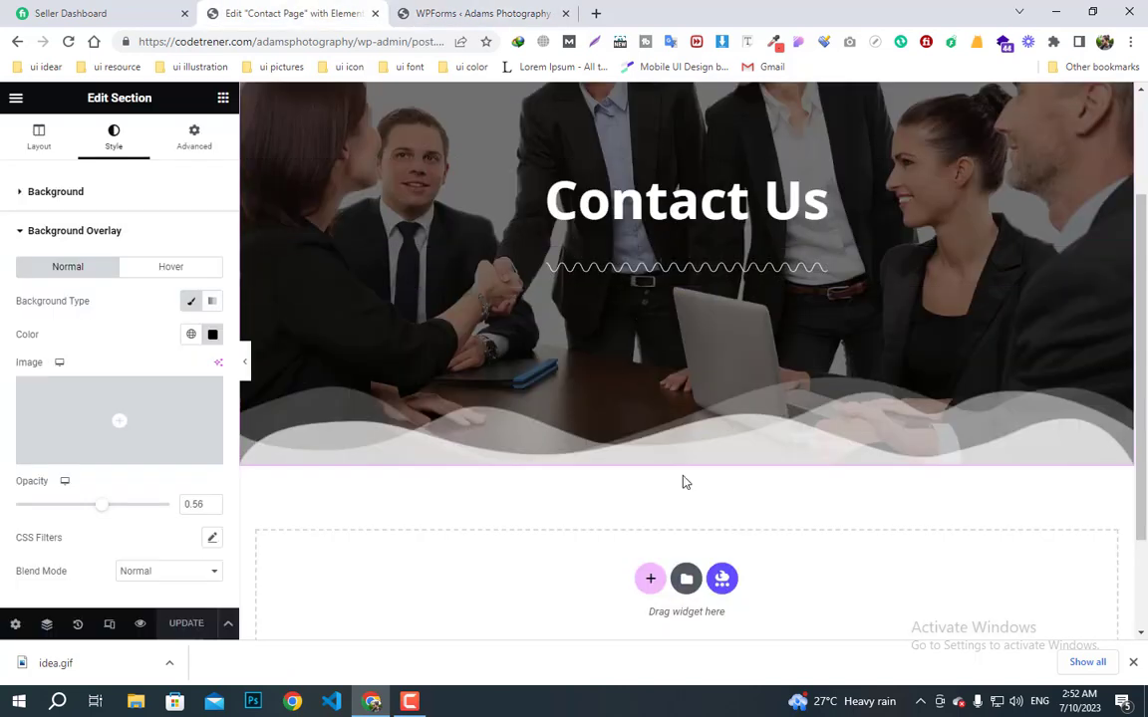
scroll(698, 498, "down", 2)
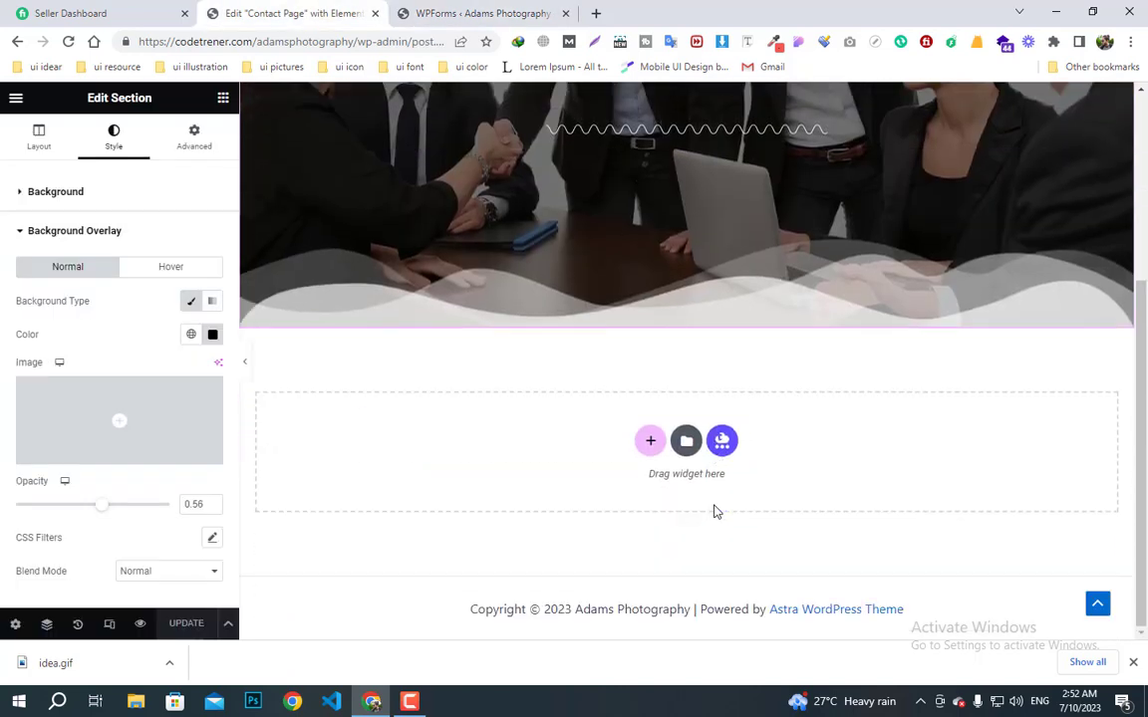
left_click(650, 441)
scroll(697, 428, "up", 1)
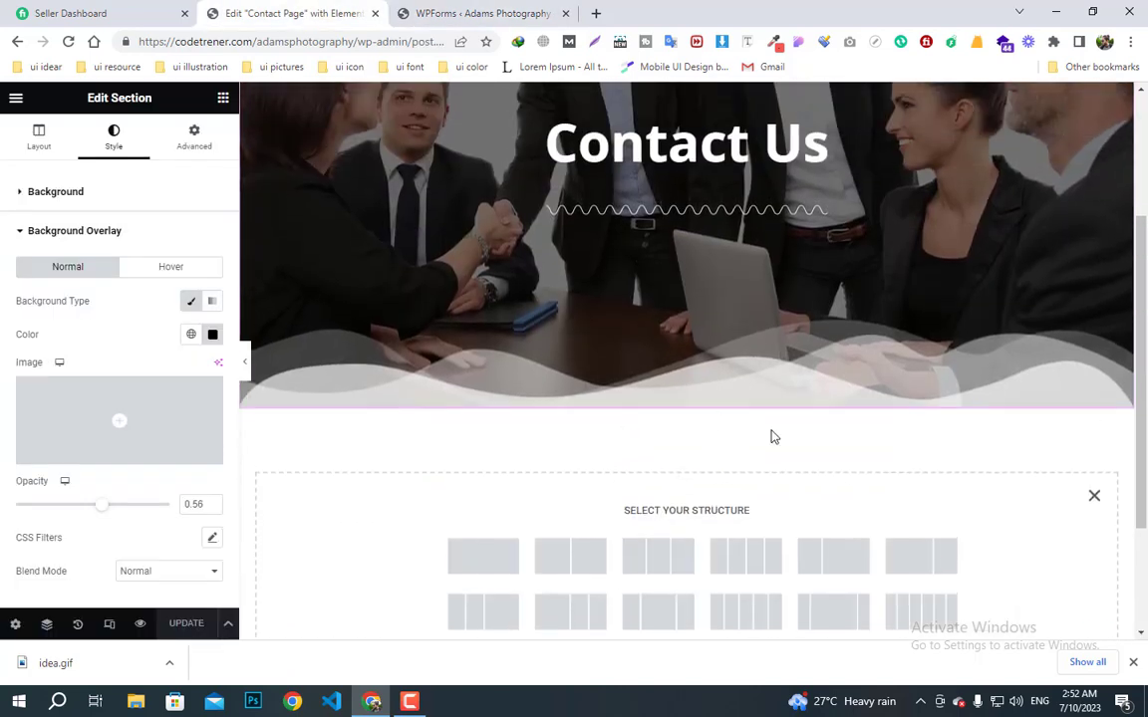
scroll(757, 439, "up", 2)
scroll(747, 428, "down", 2)
scroll(708, 378, "up", 2)
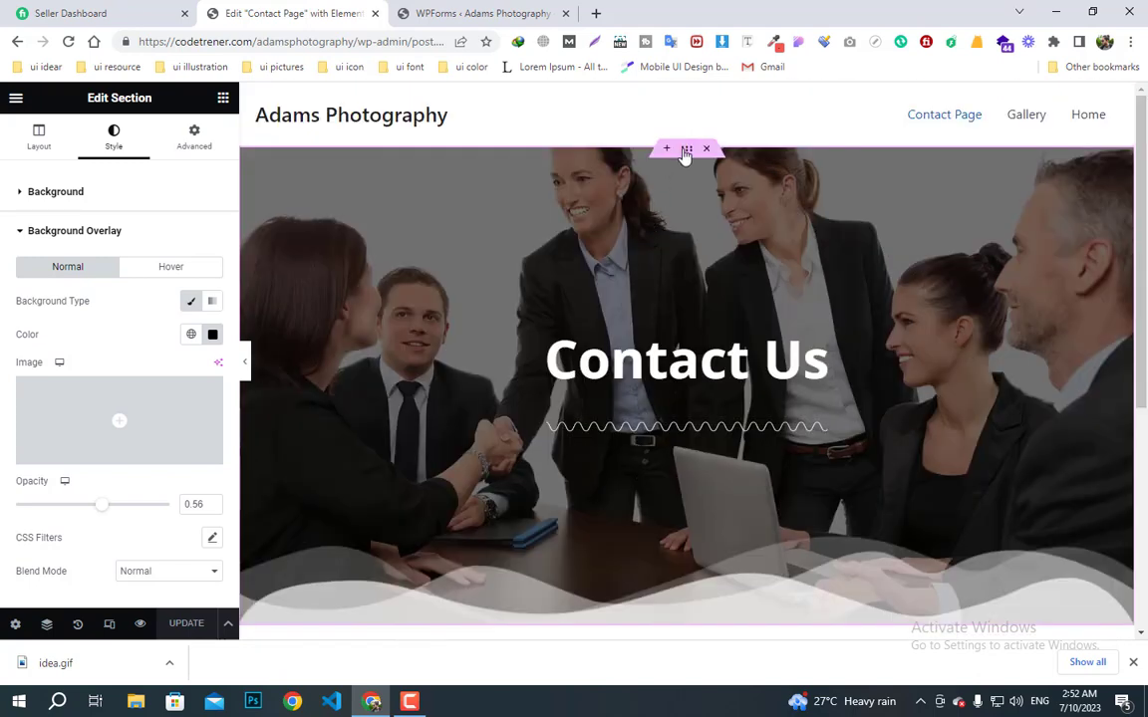
scroll(79, 555, "down", 2)
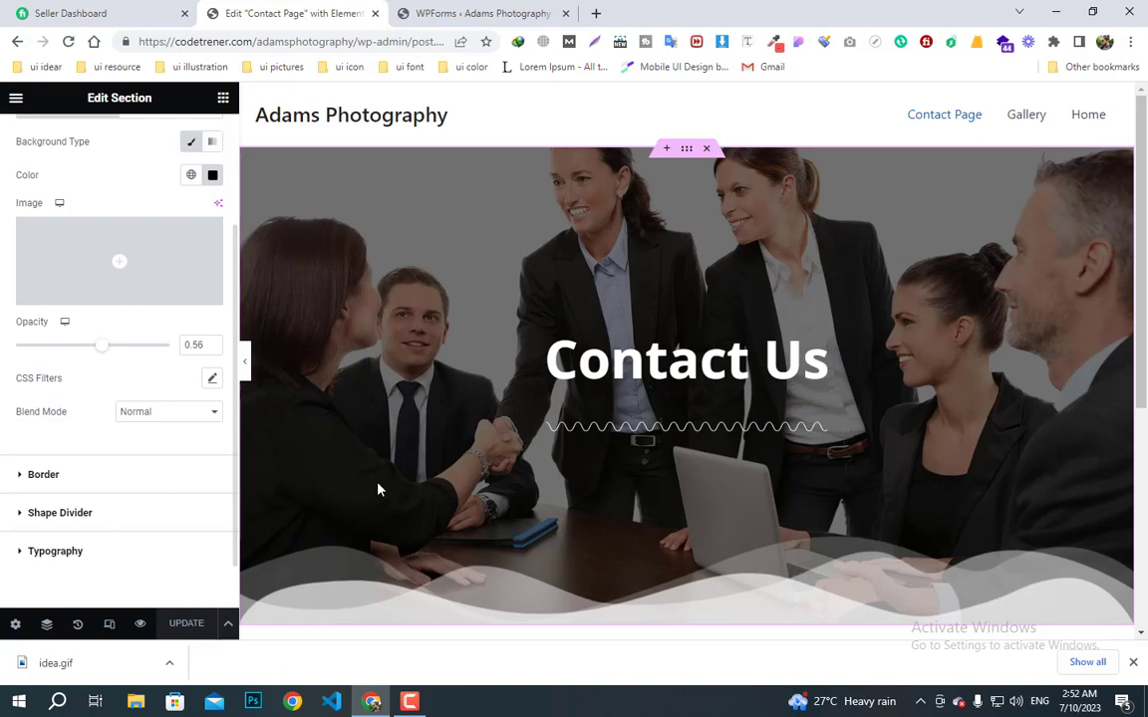
scroll(768, 614, "down", 2)
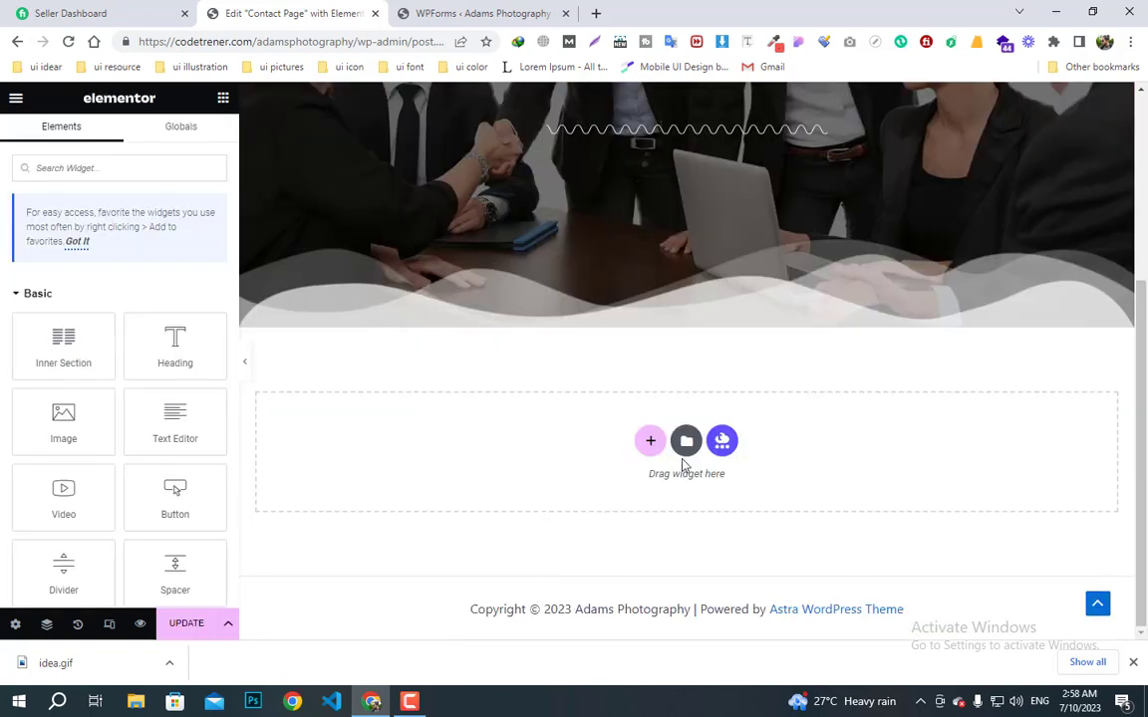
left_click(650, 441)
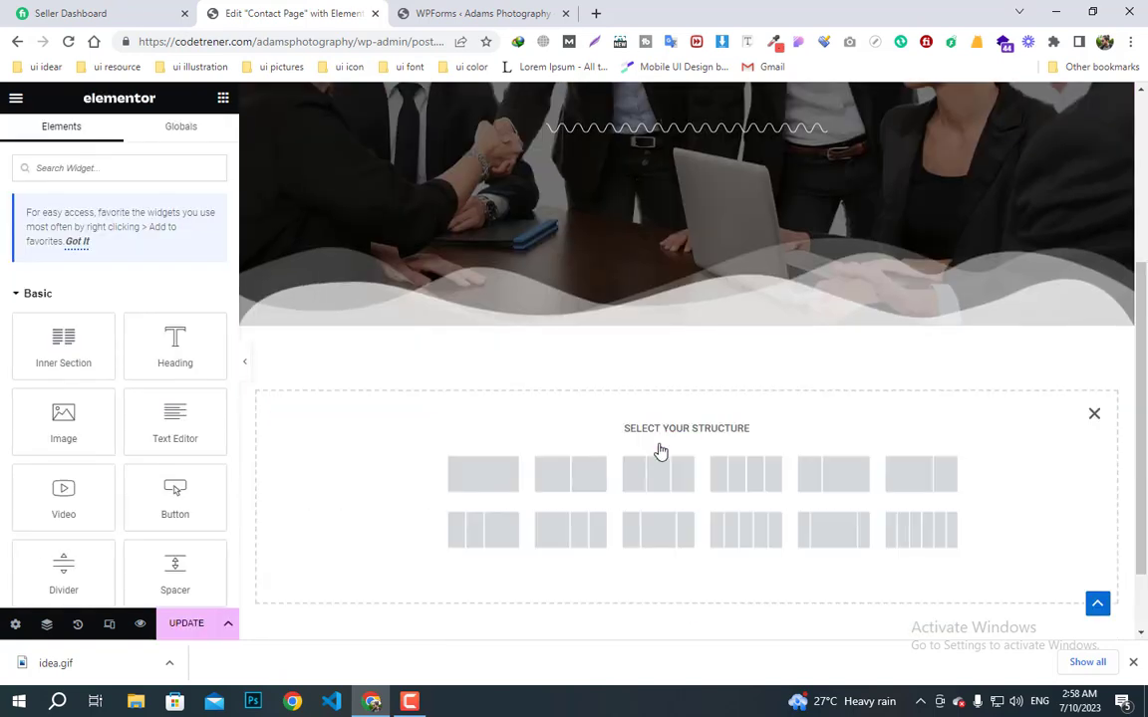
left_click(482, 475)
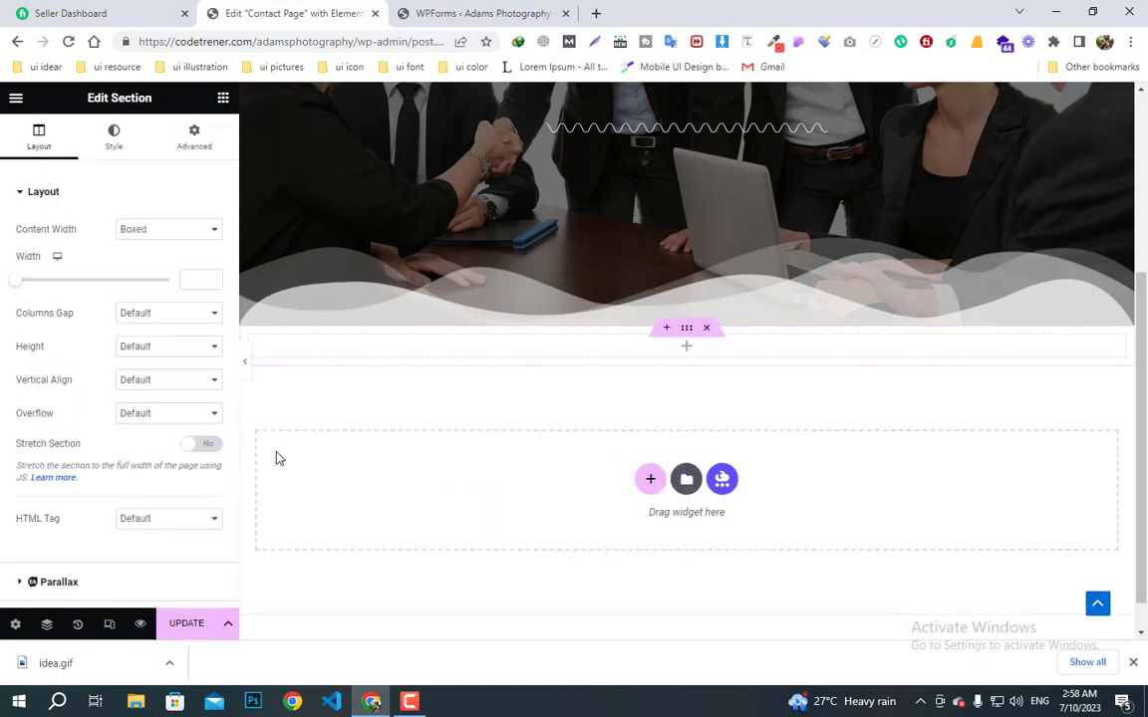
- Unlink the section's padding and set top and bottom padding to 60
left_click(199, 142)
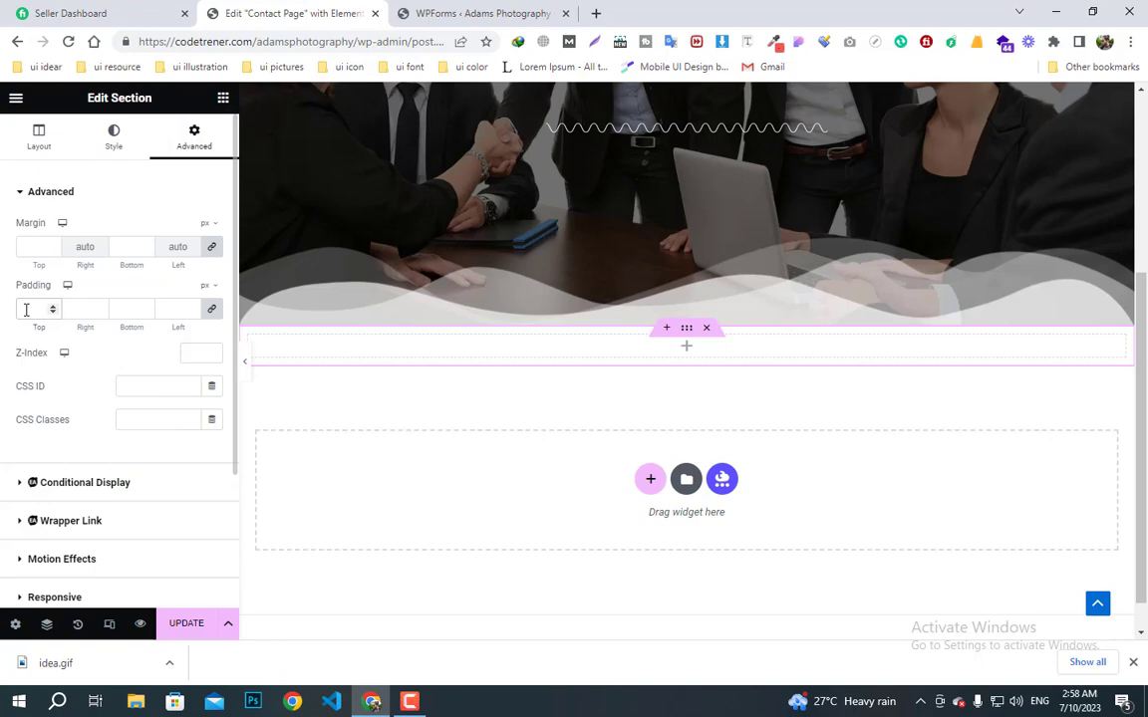
left_click(216, 313)
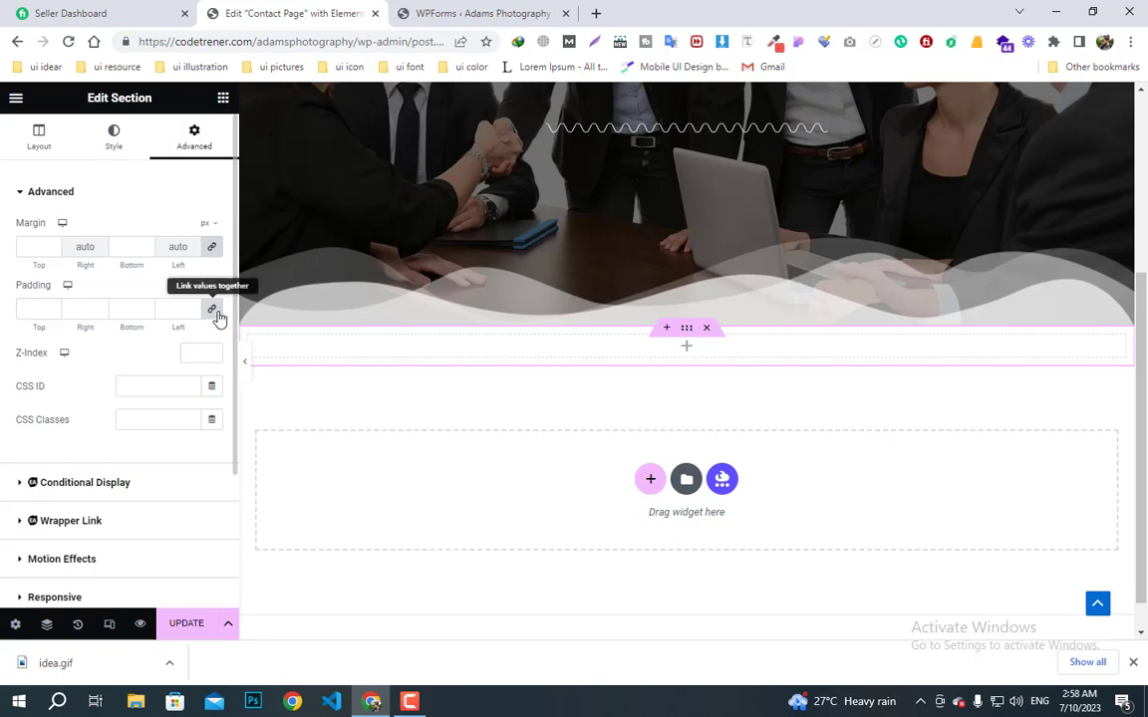
left_click(43, 308)
type("60")
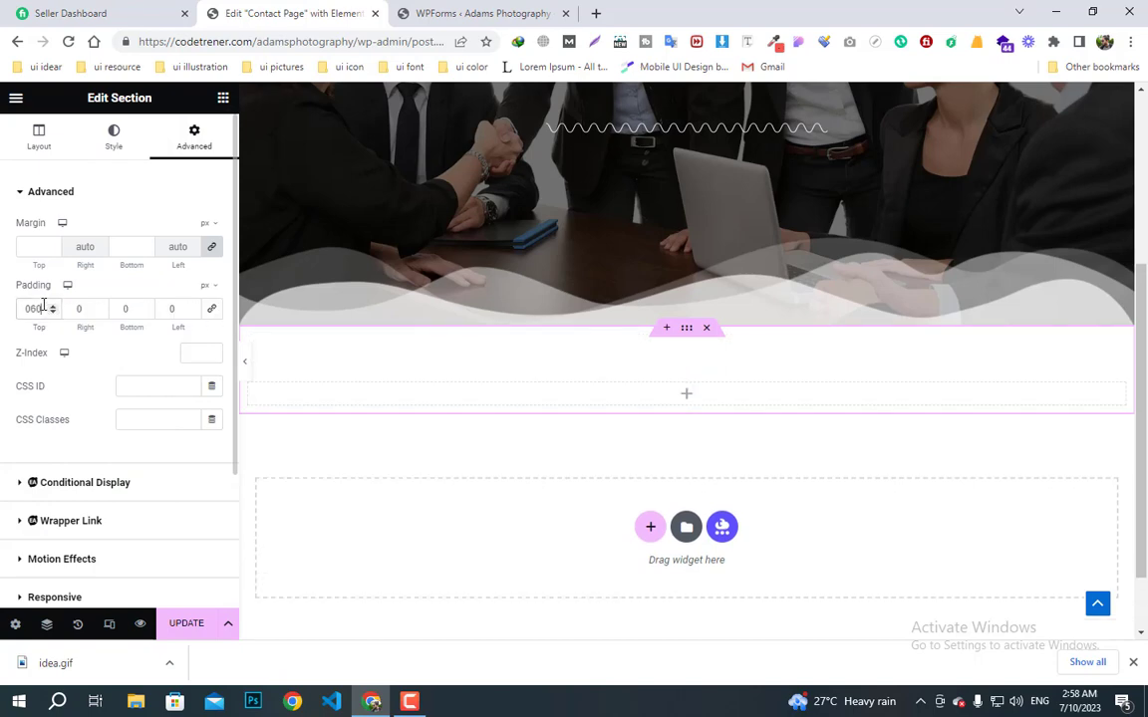
left_click(129, 310)
type("60")
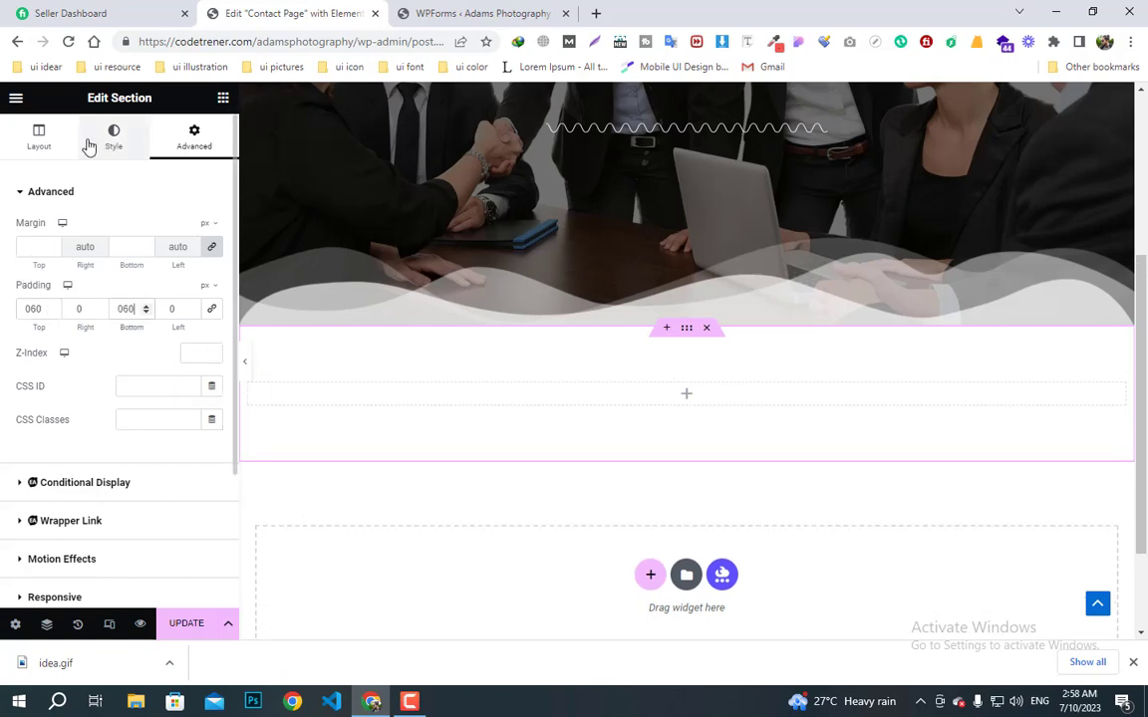
- Try placing an Icon Box directly in the new section, then delete it
left_click(223, 97)
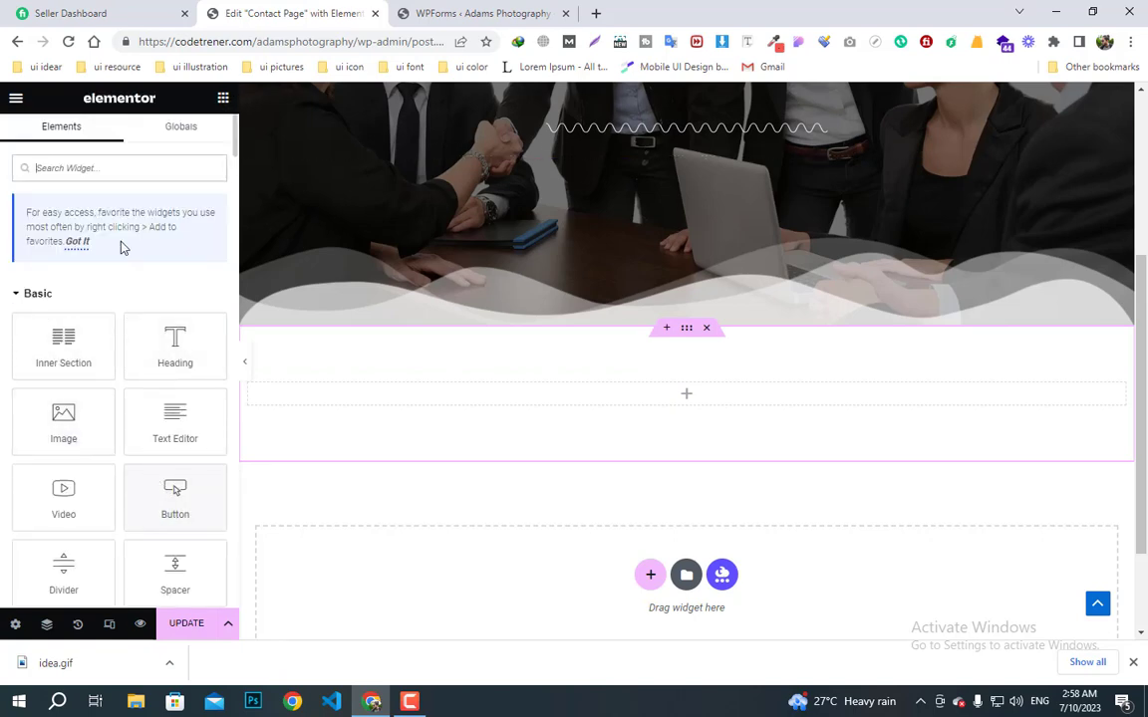
left_click(98, 168)
type("icon")
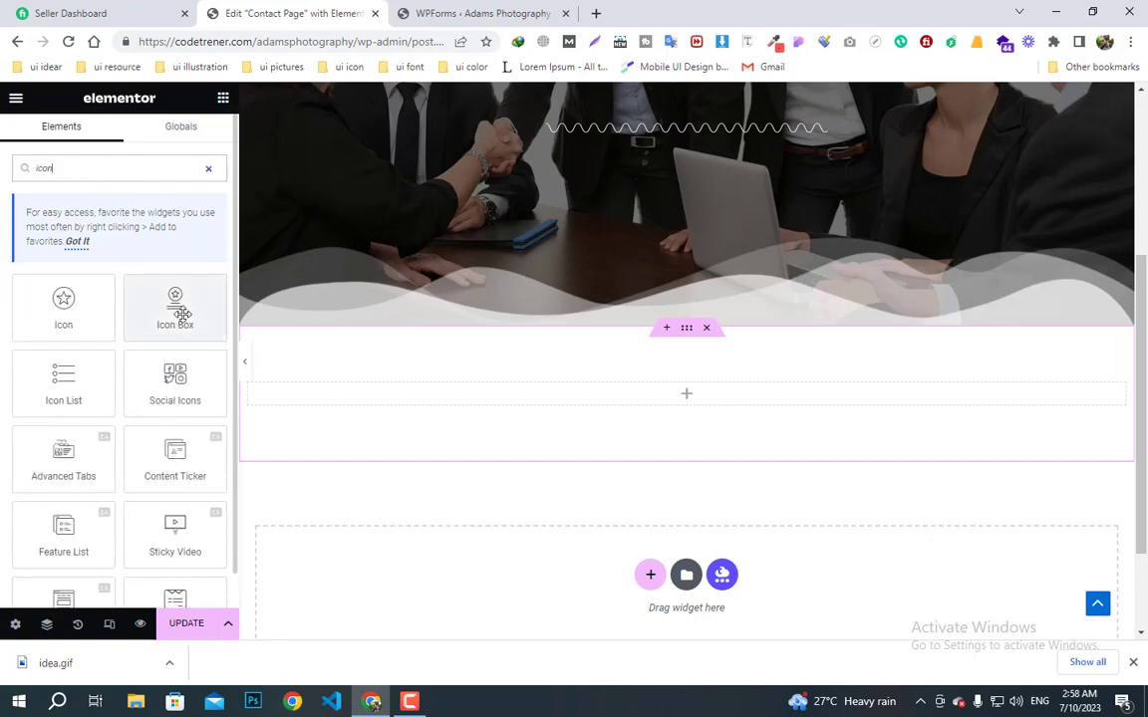
left_click_drag(178, 309, 466, 410)
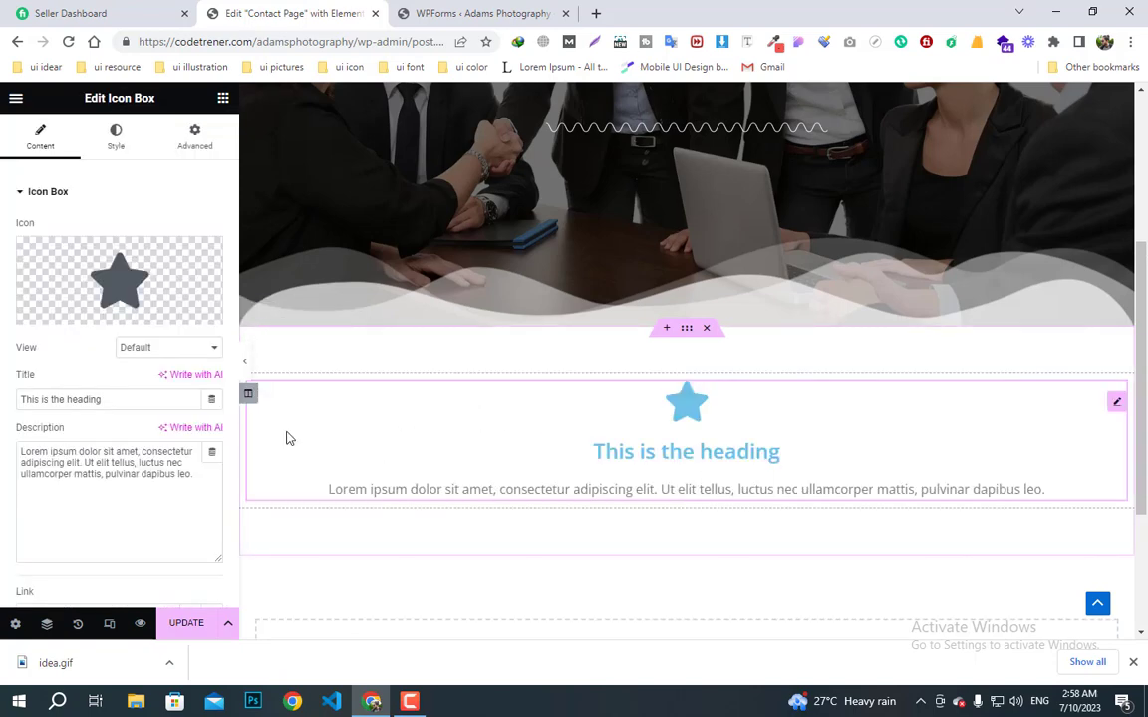
key("Delete")
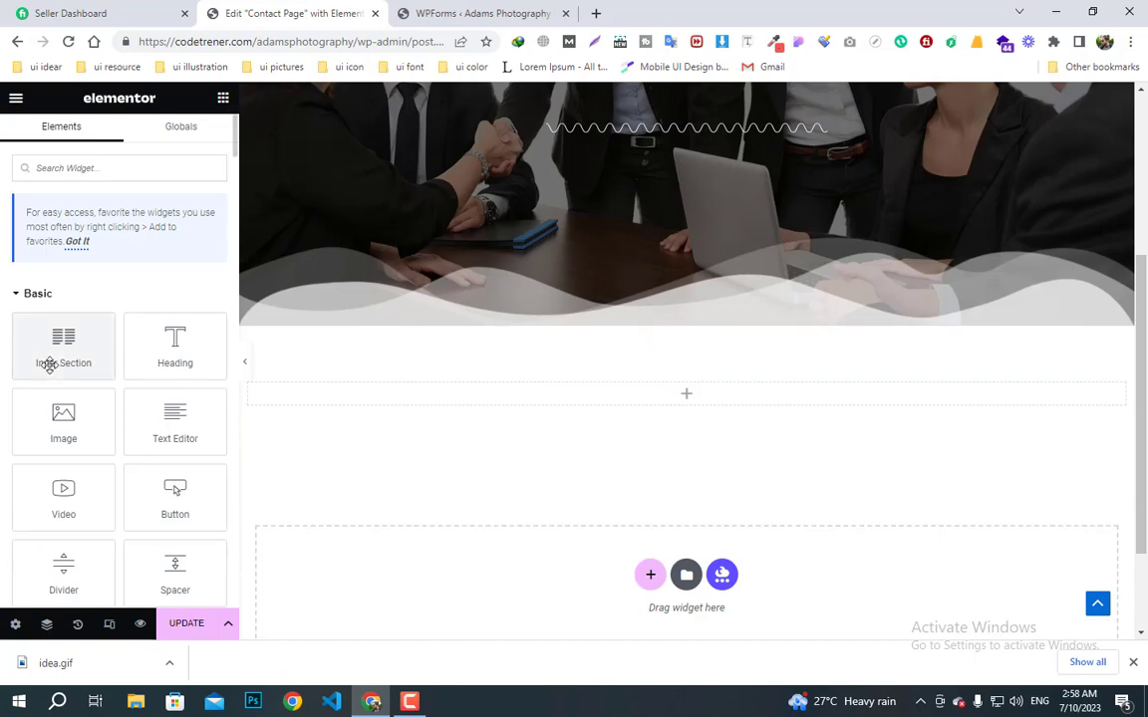
- Add a two-column inner section and place an Icon Box in its left column
left_click_drag(45, 362, 511, 410)
left_click(223, 99)
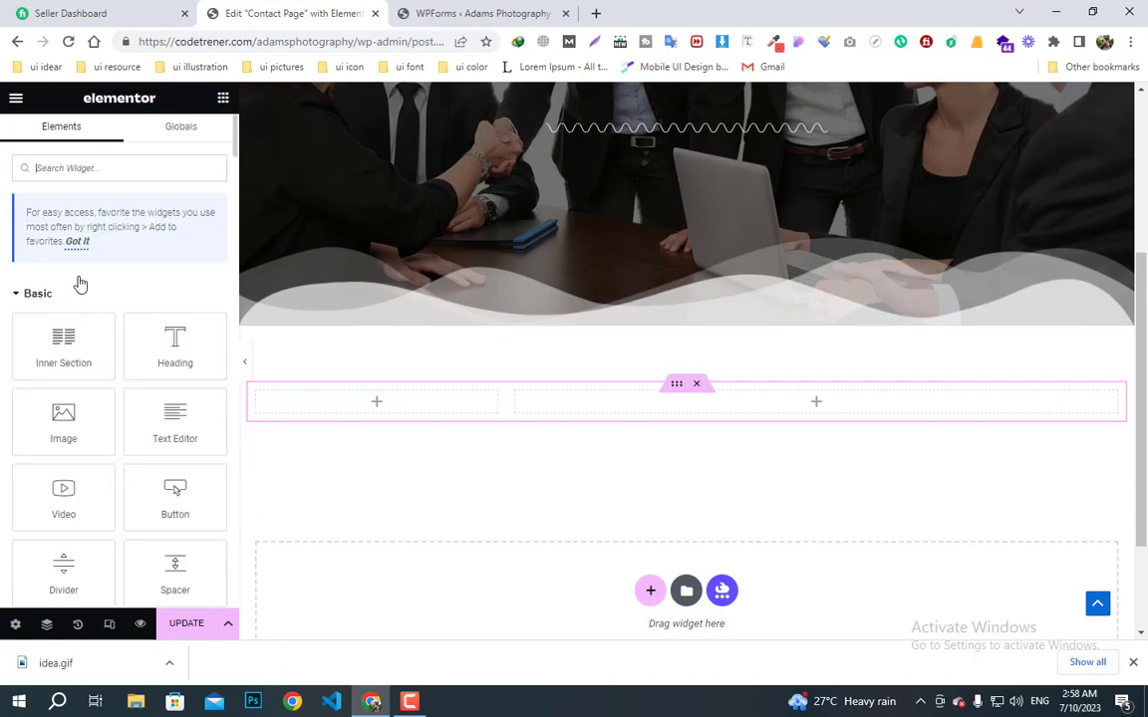
type("icon")
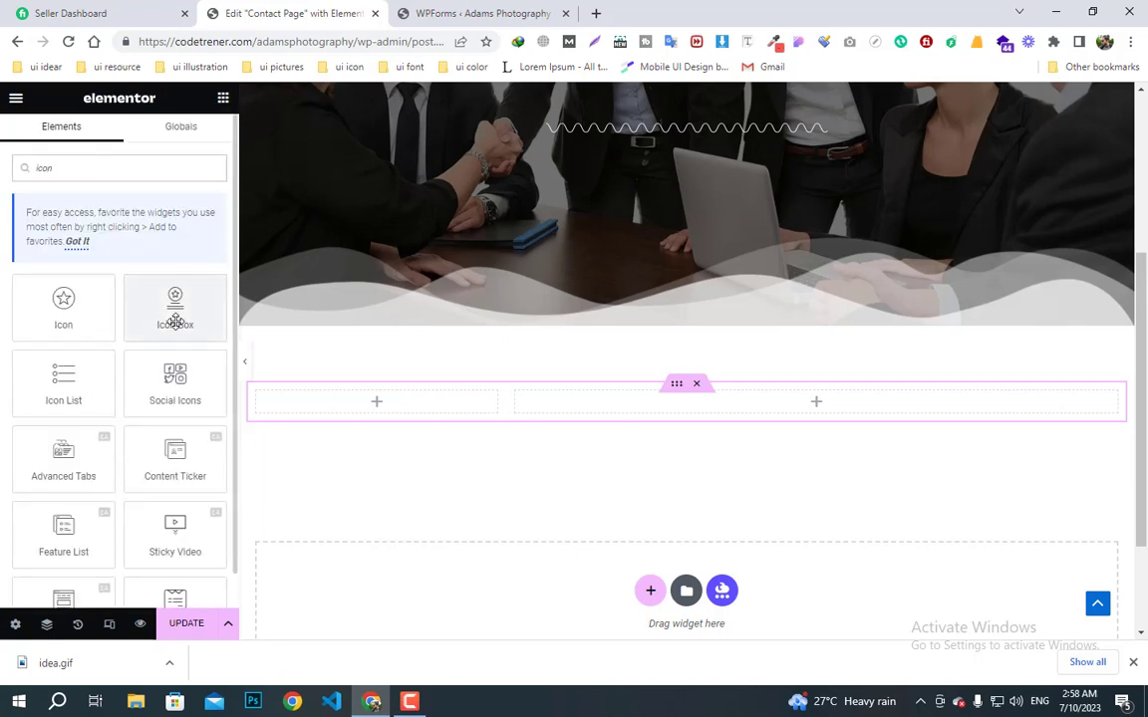
left_click_drag(175, 302, 414, 410)
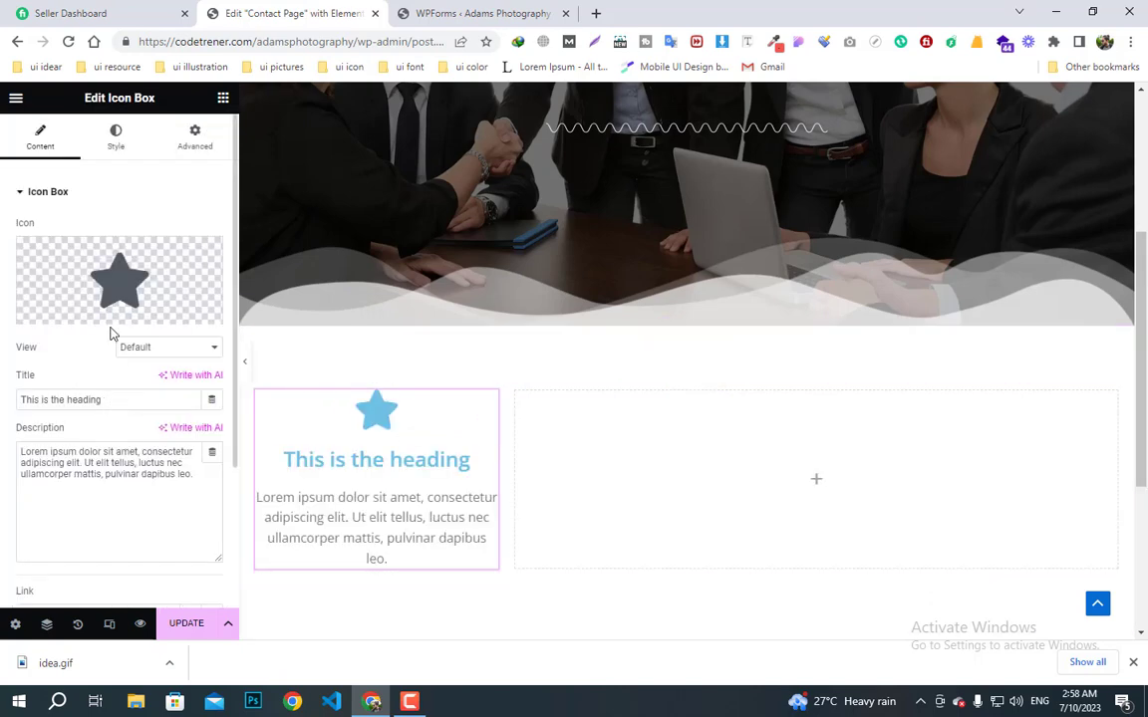
- Replace the Icon Box's star icon with the Phone icon from the icon library
left_click(81, 312)
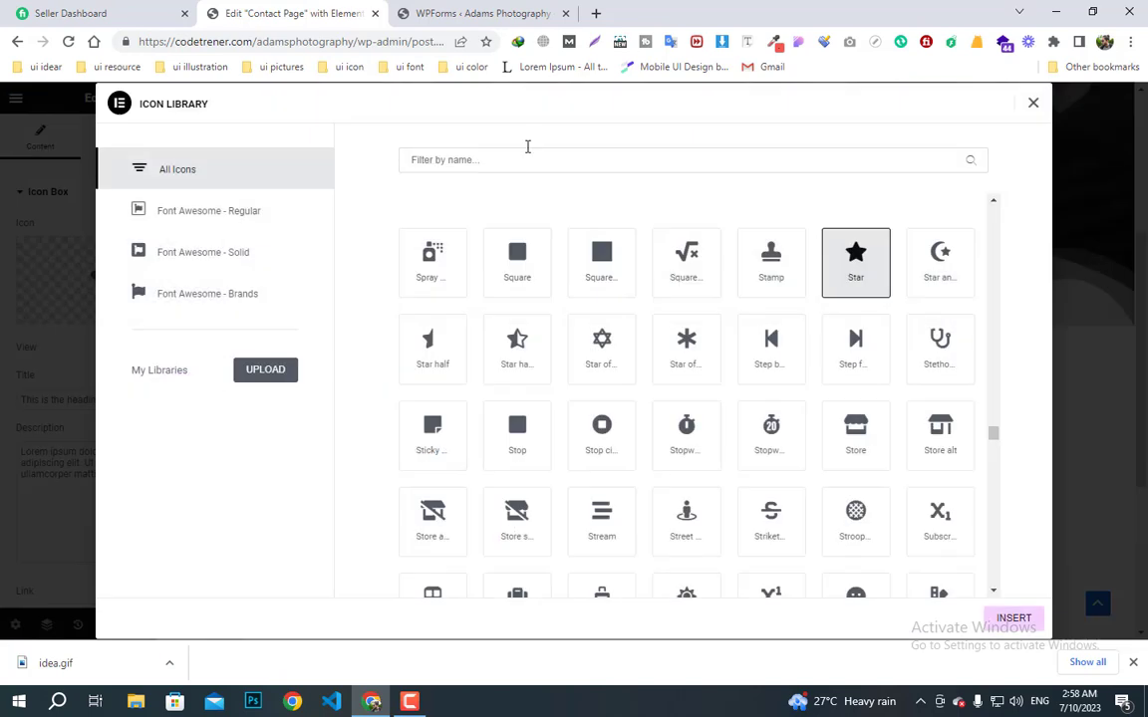
left_click(516, 162)
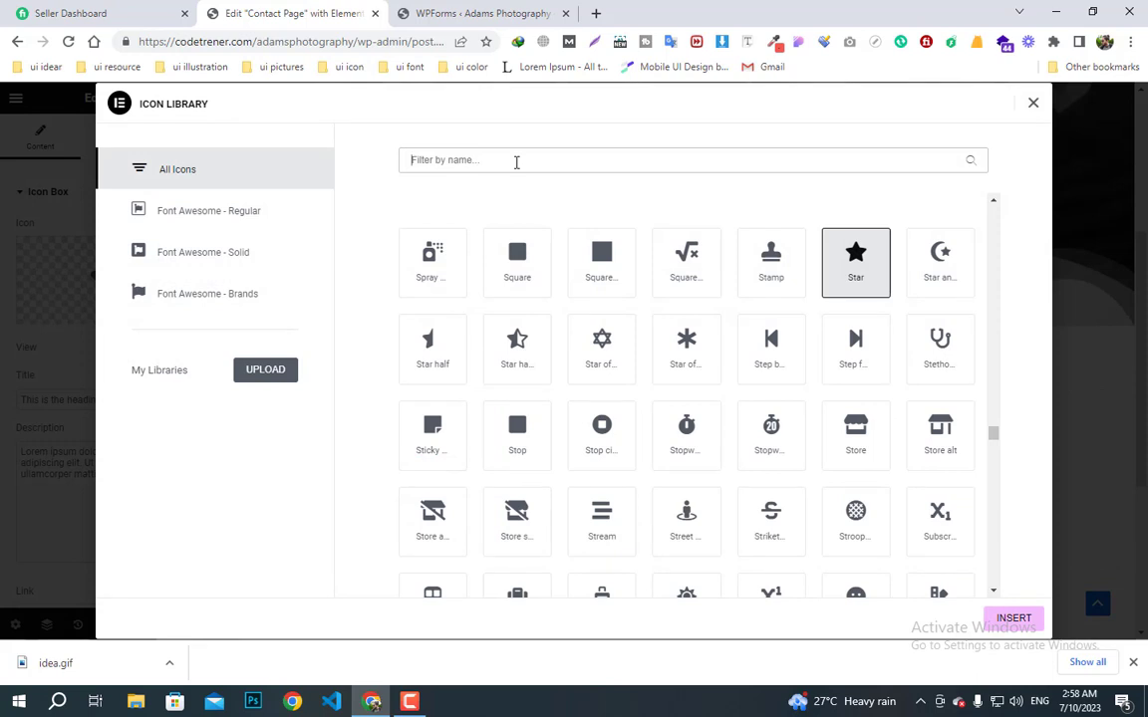
type("ema")
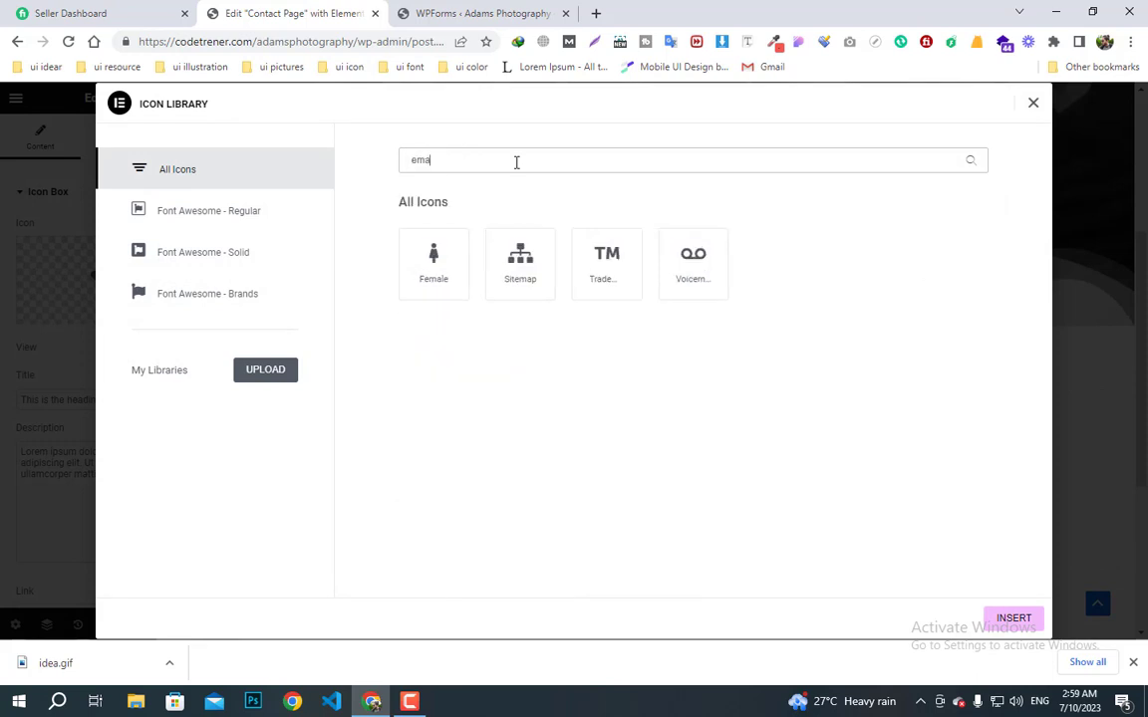
key("BackSpace")
key("BackSpace")
key("BackSpace")
type("call")
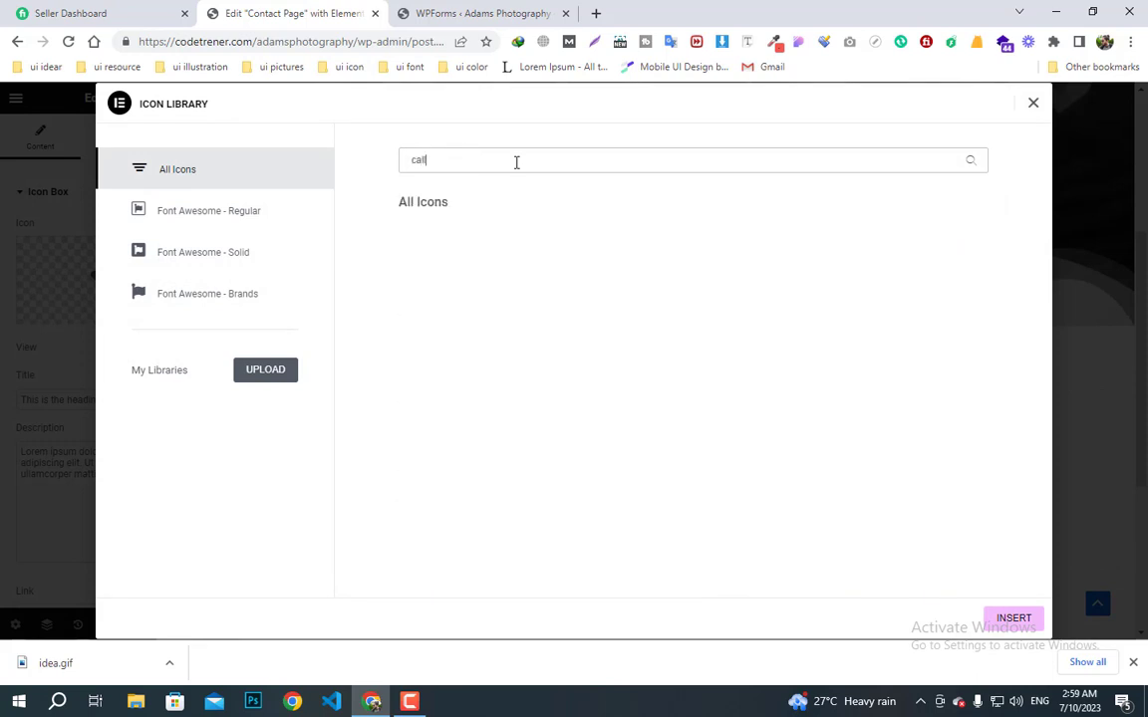
key("BackSpace")
key("BackSpace")
key("BackSpace")
key("BackSpace")
type("phone")
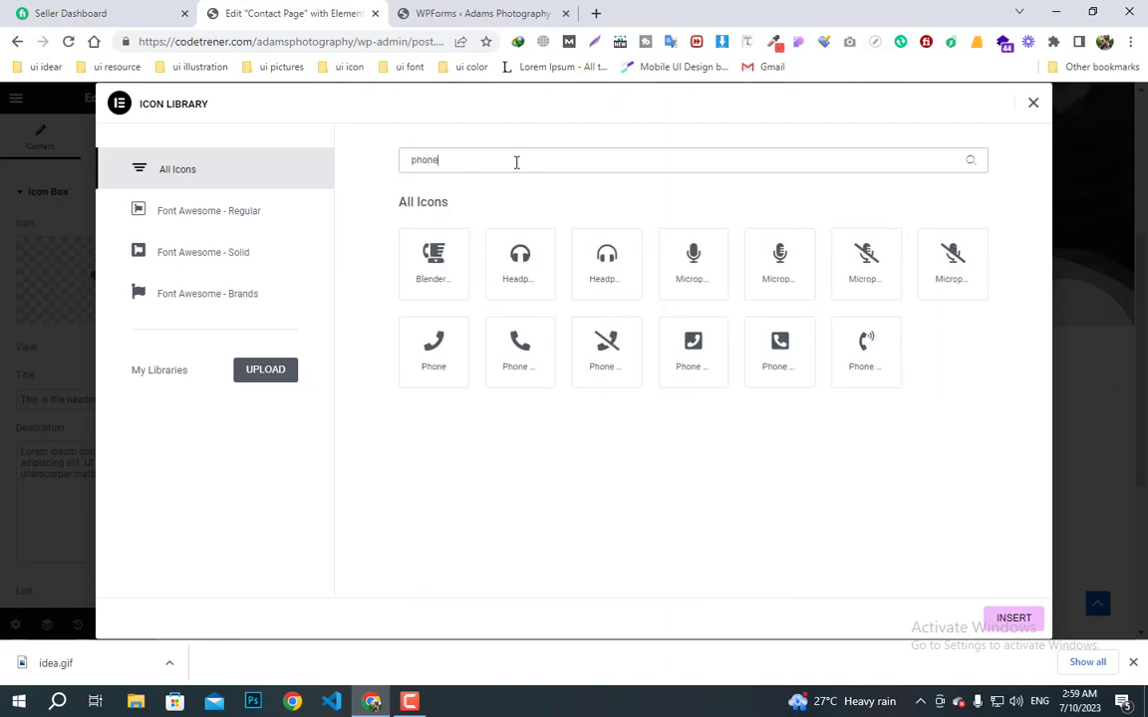
left_click(459, 361)
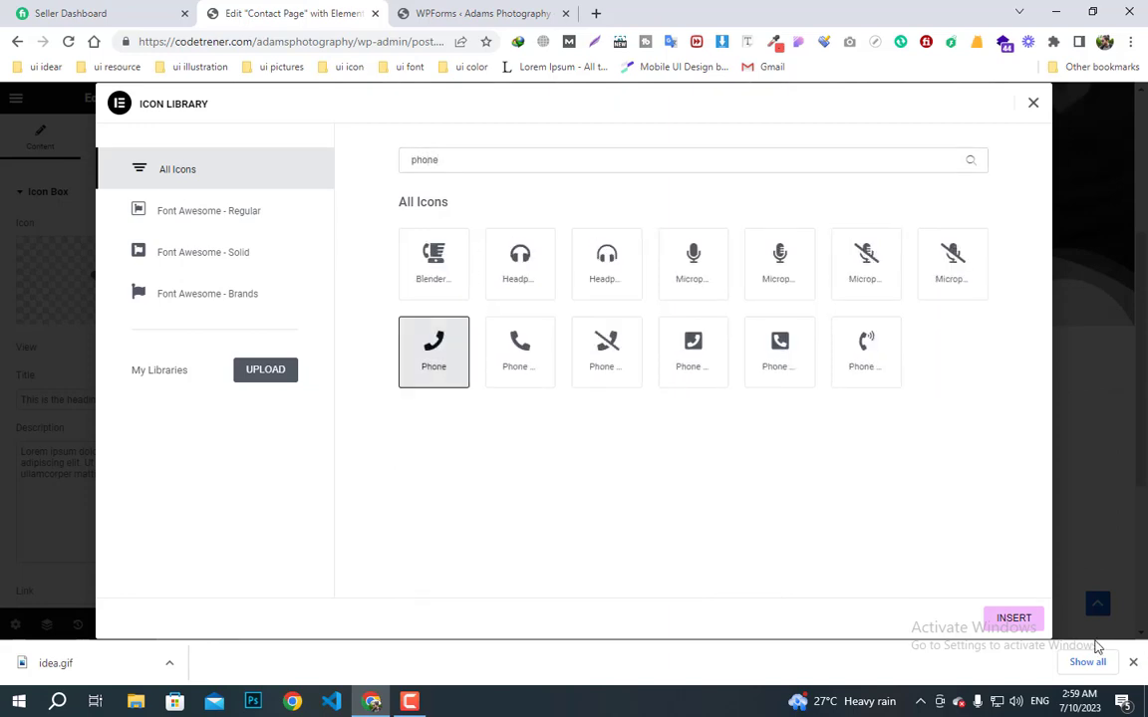
left_click(1013, 619)
- Title the box 'Contact Us' and set its description to a phone number, <br>, and contact e-mail
left_click_drag(103, 400, 3, 403)
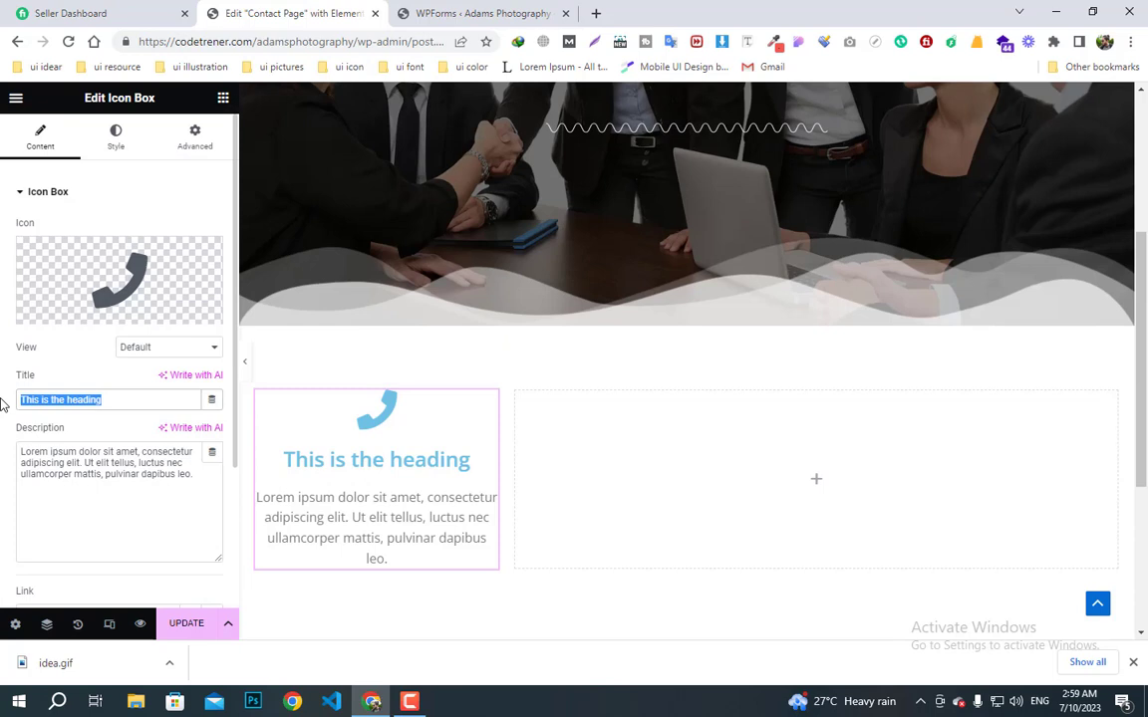
type("C")
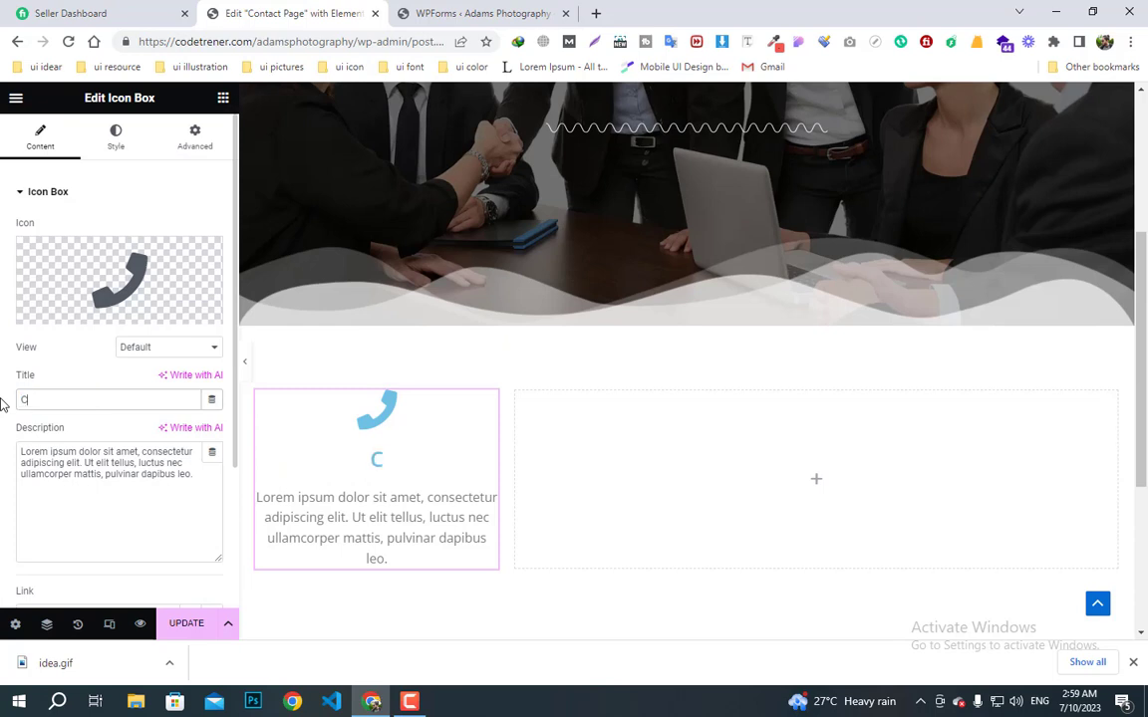
type("ontact Us")
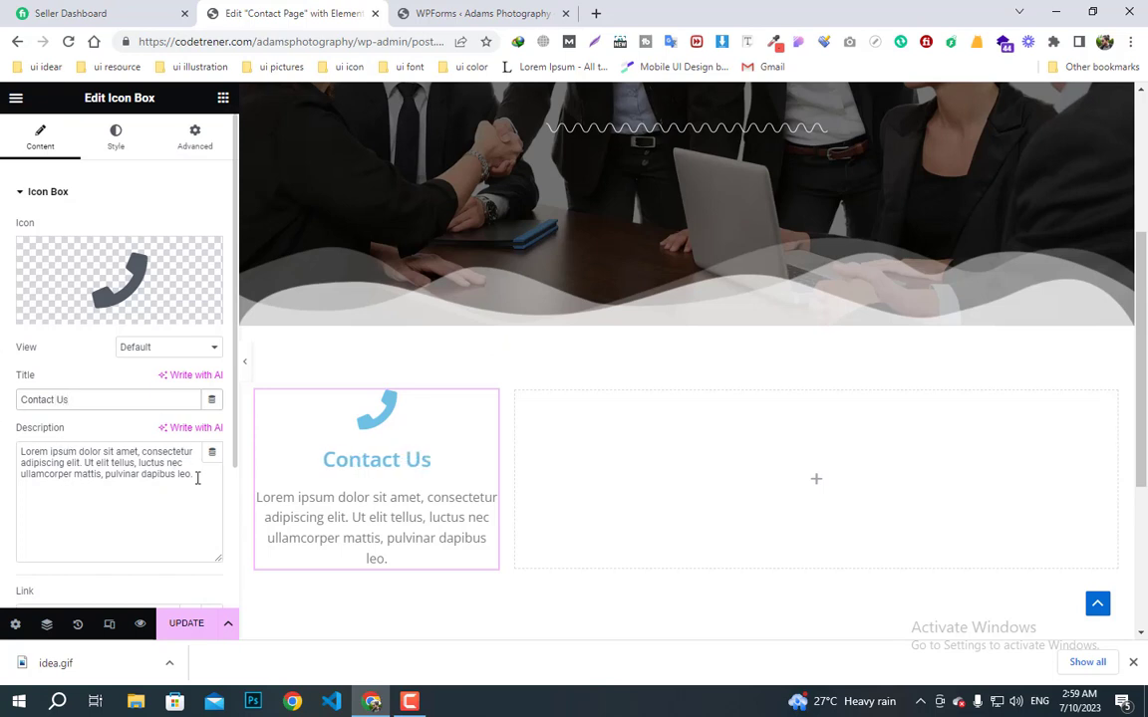
left_click_drag(193, 478, 3, 455)
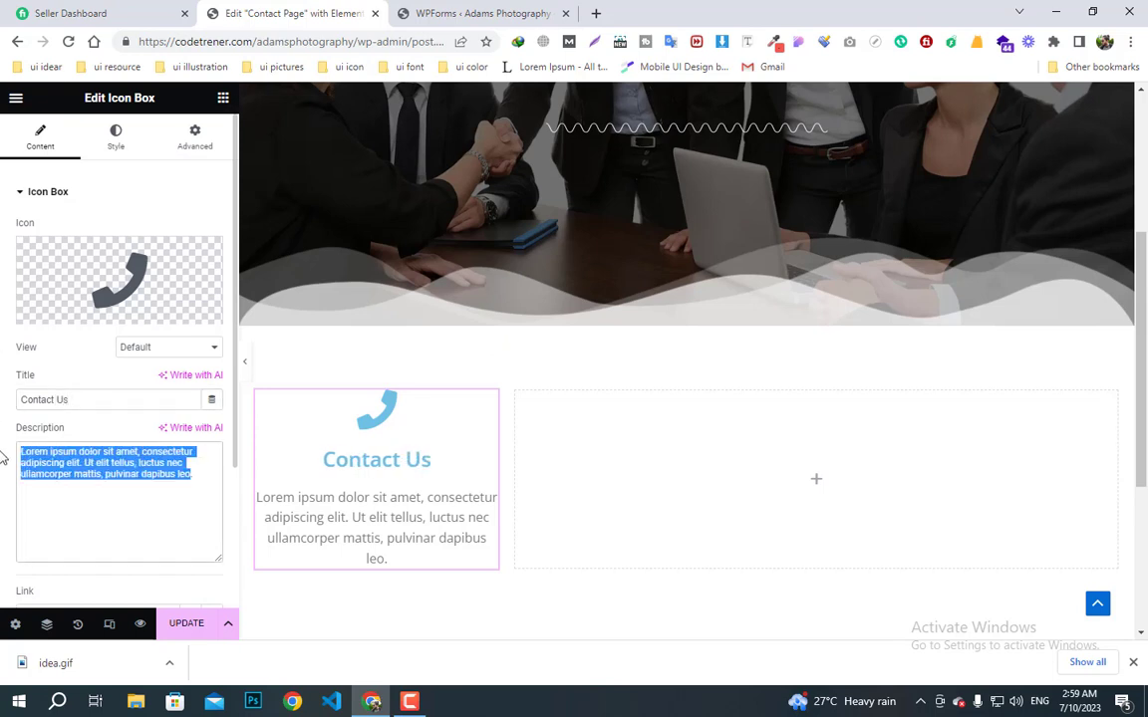
type("+0.123456789.")
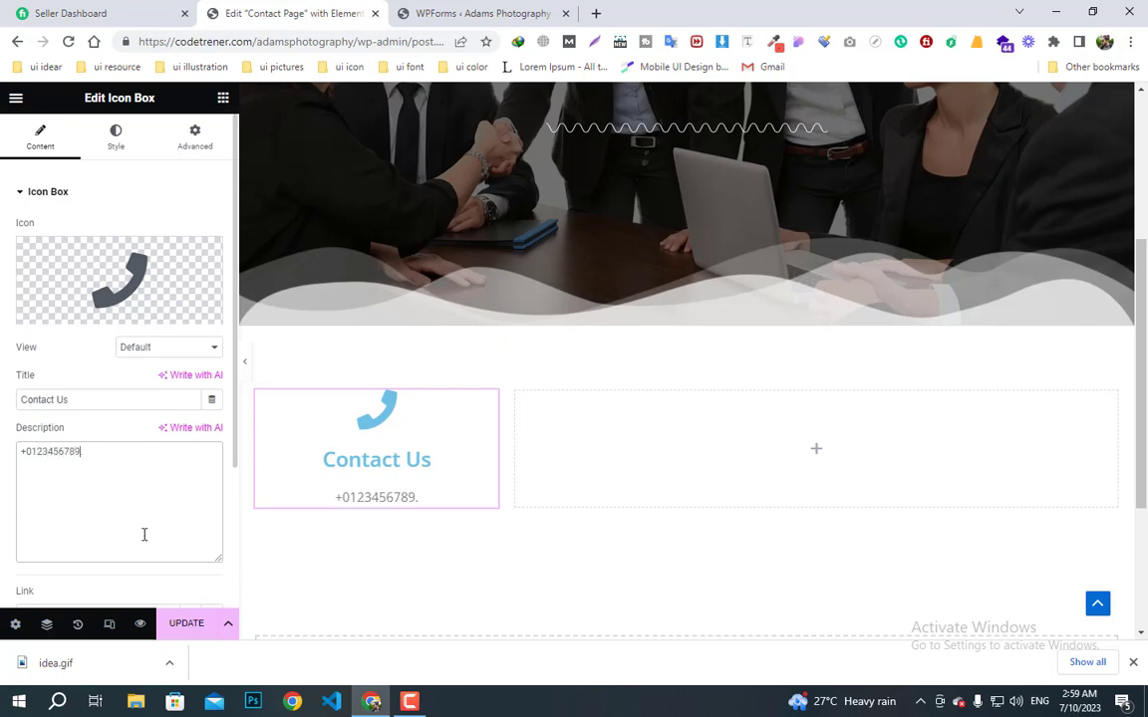
key("Return")
type("code")
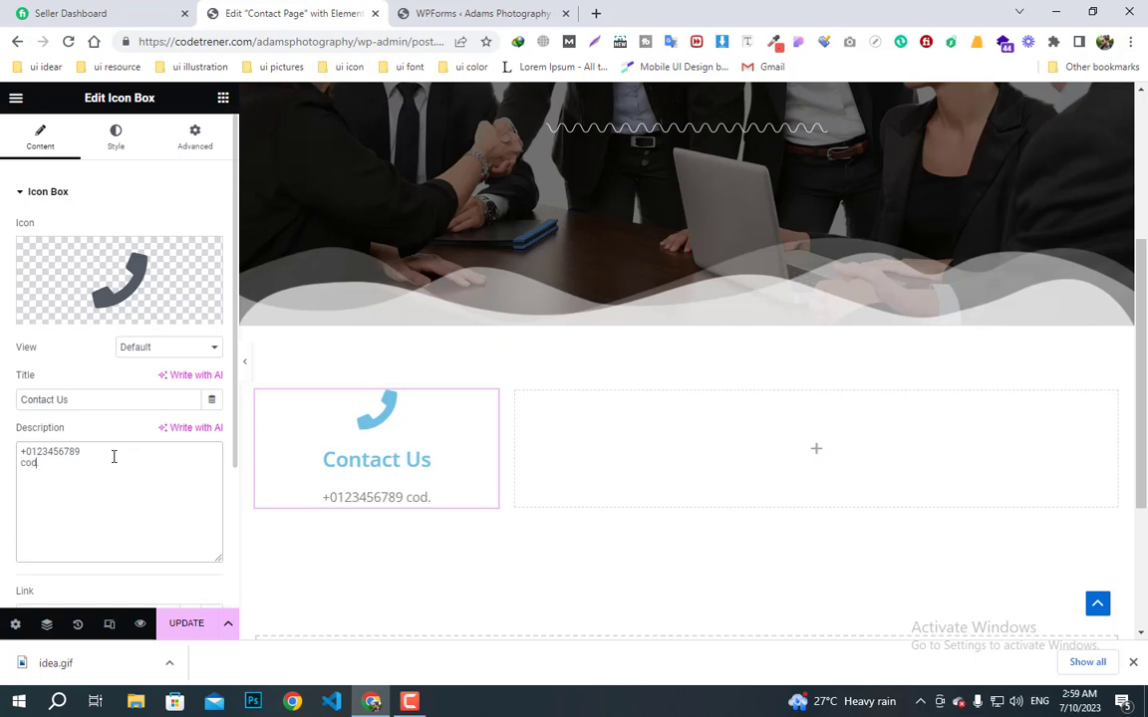
key("BackSpace")
key("BackSpace")
key("BackSpace")
key("BackSpace")
key("BackSpace")
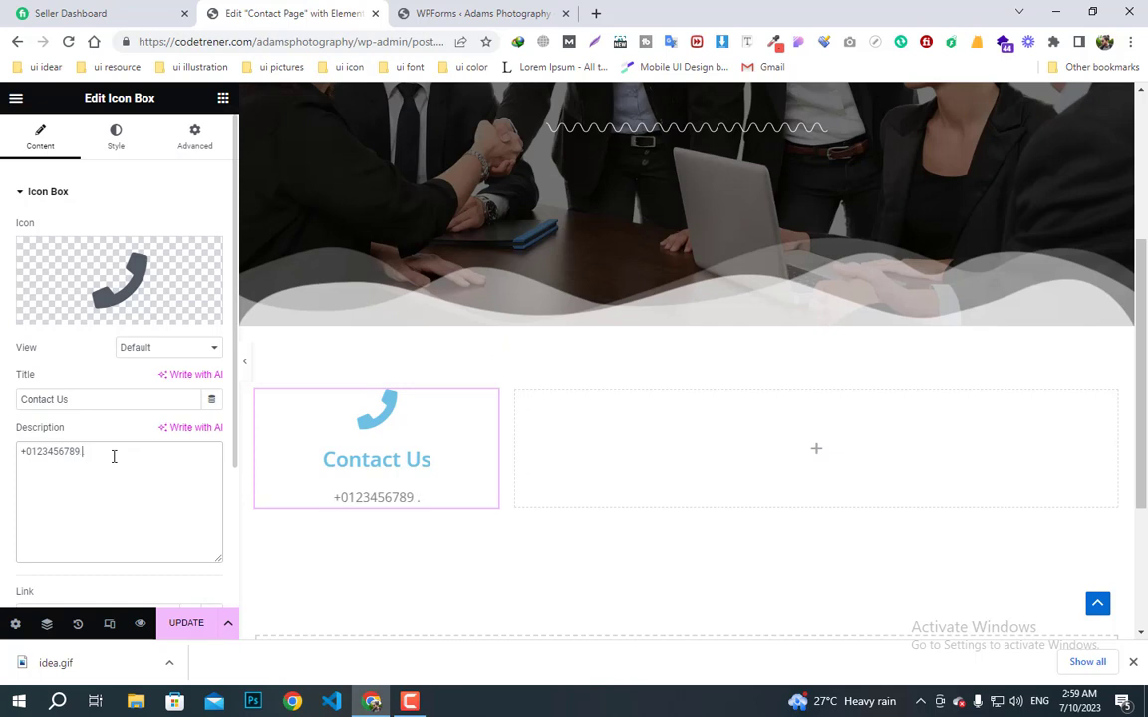
type("<br> ")
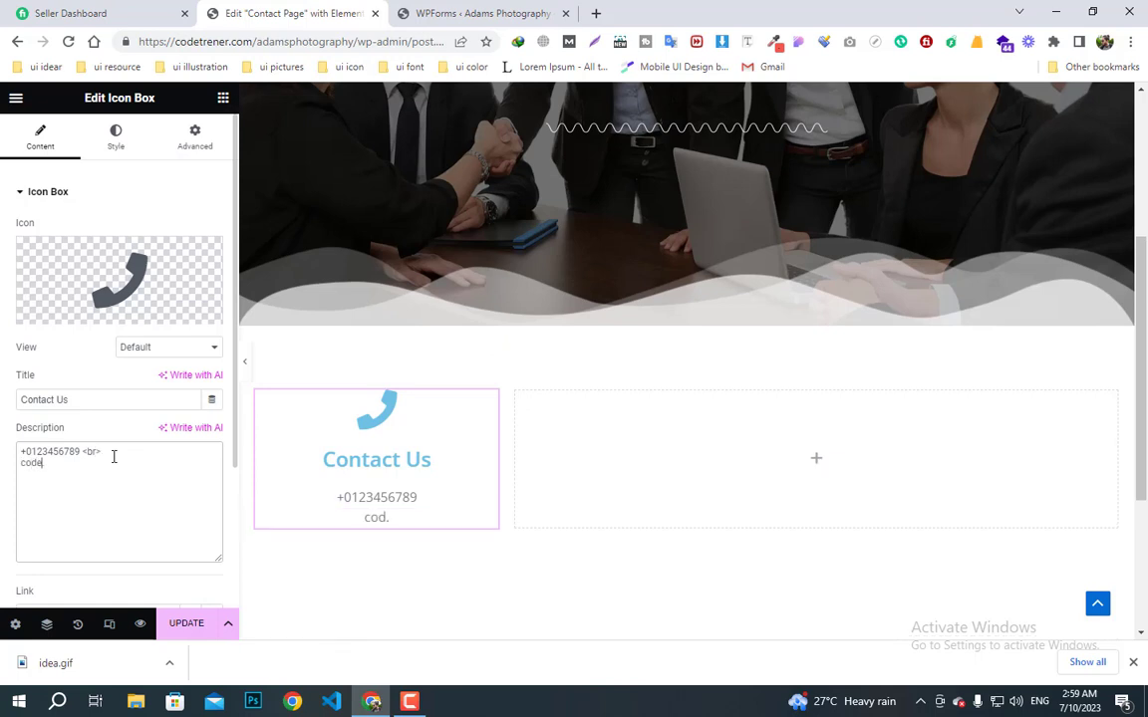
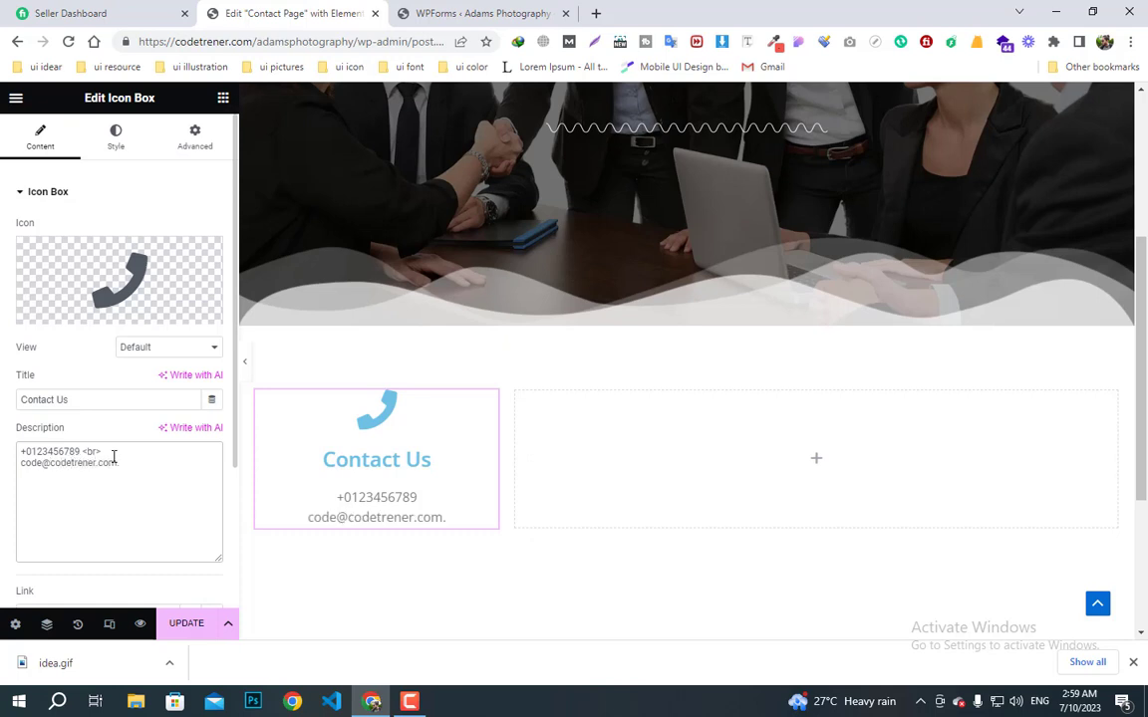
- Set the phone icon's primary colour to black (#000000)
left_click(116, 136)
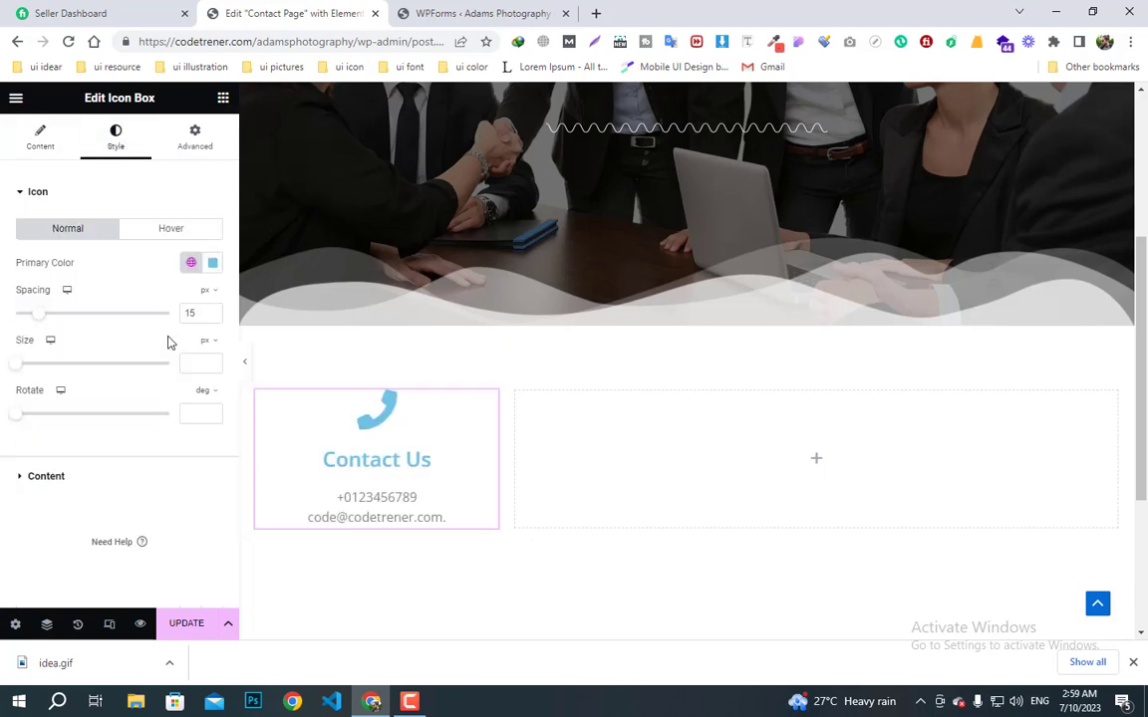
left_click(213, 266)
left_click_drag(152, 361, 73, 283)
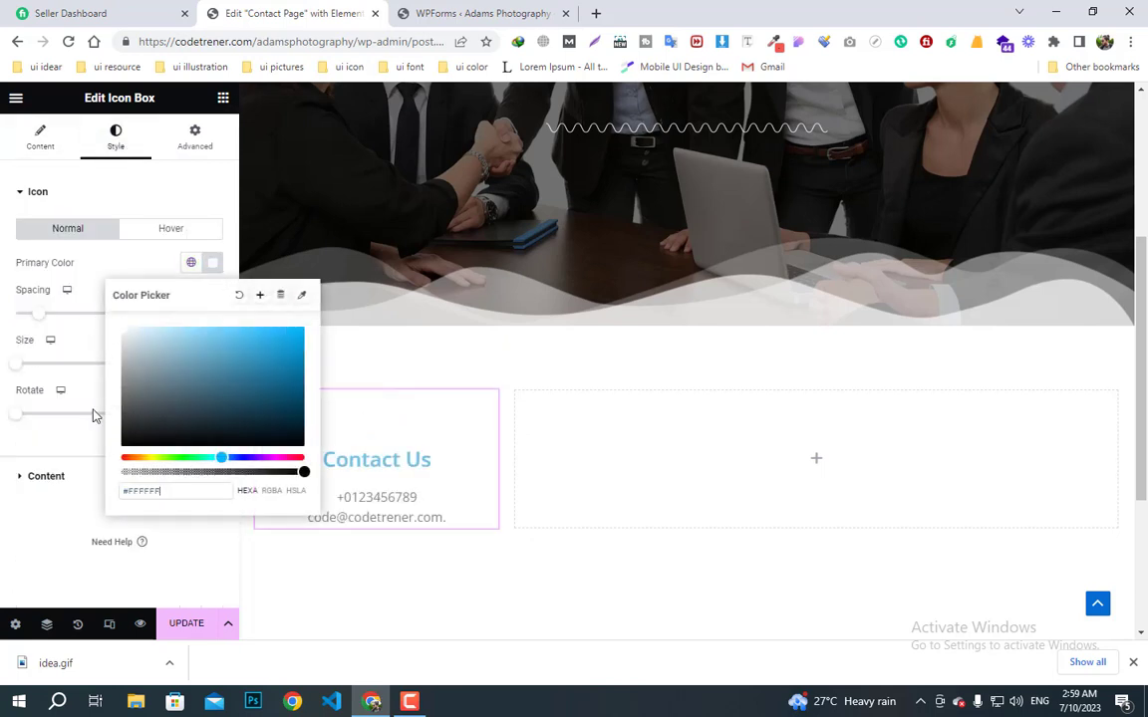
left_click_drag(95, 415, 66, 484)
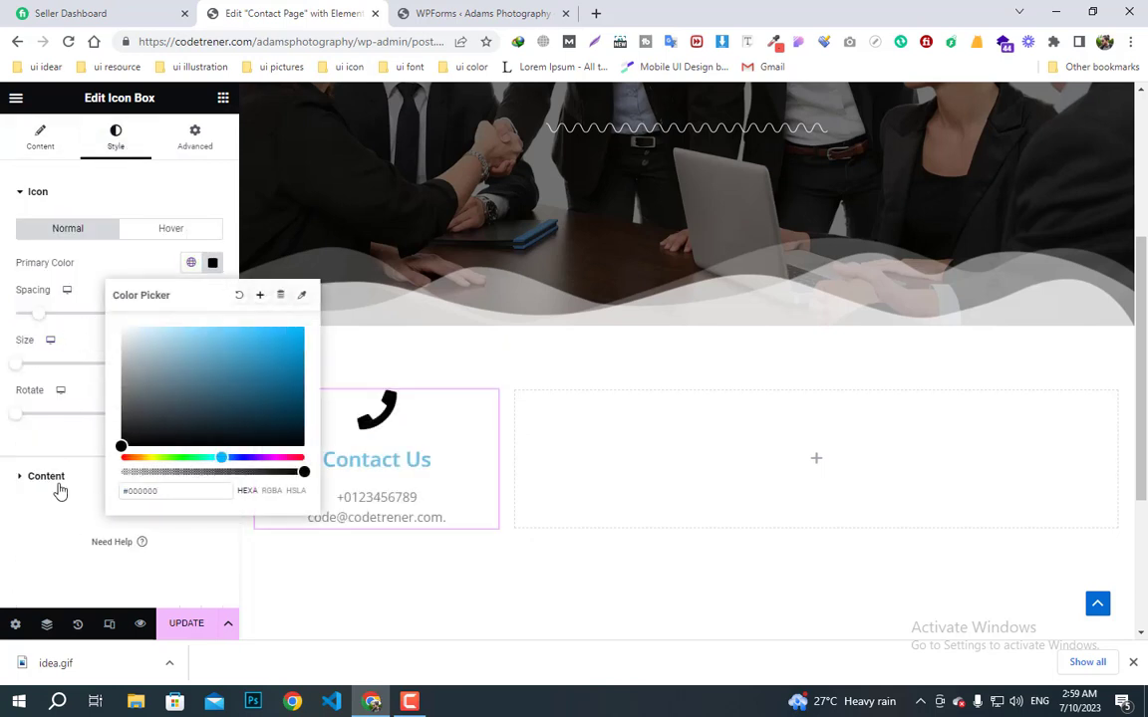
- Apply the 'text color' global colour to the Contact Us title
left_click(58, 485)
scroll(217, 448, "down", 1)
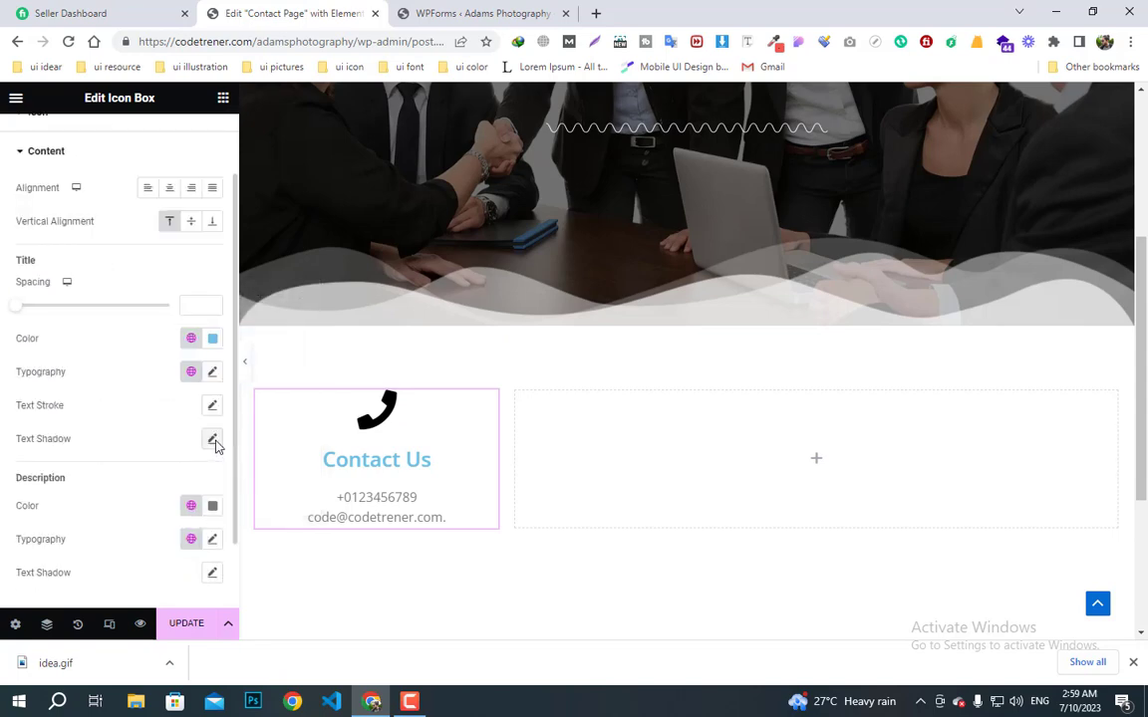
left_click(212, 339)
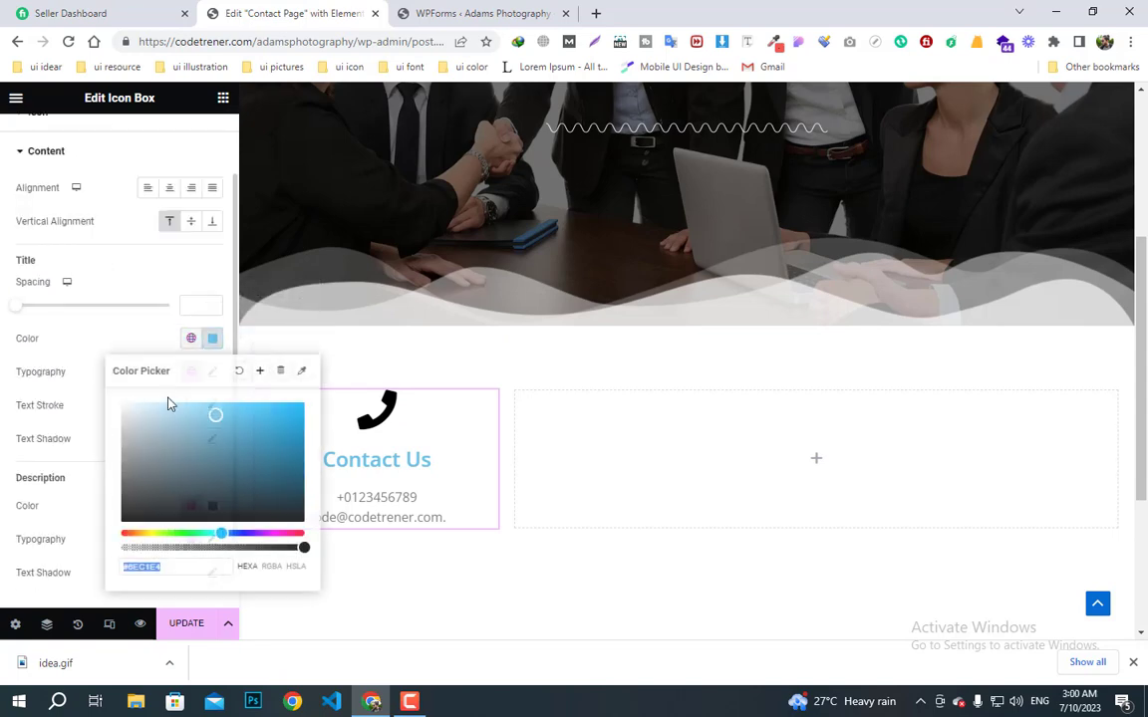
left_click(260, 371)
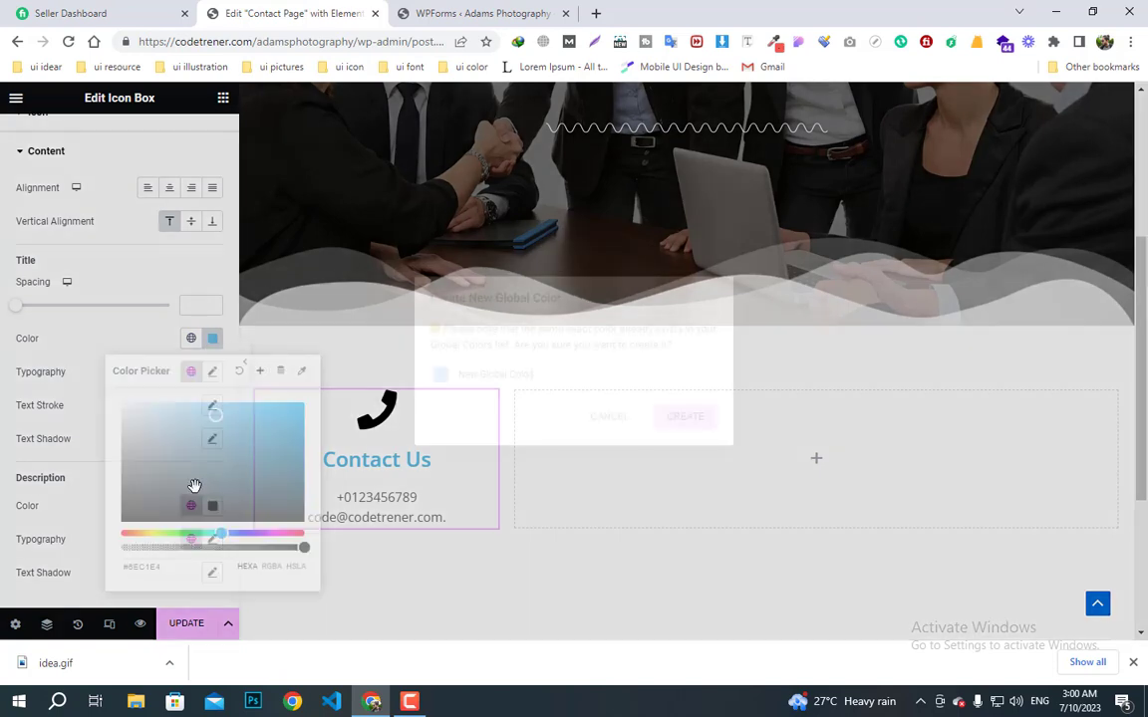
left_click(617, 428)
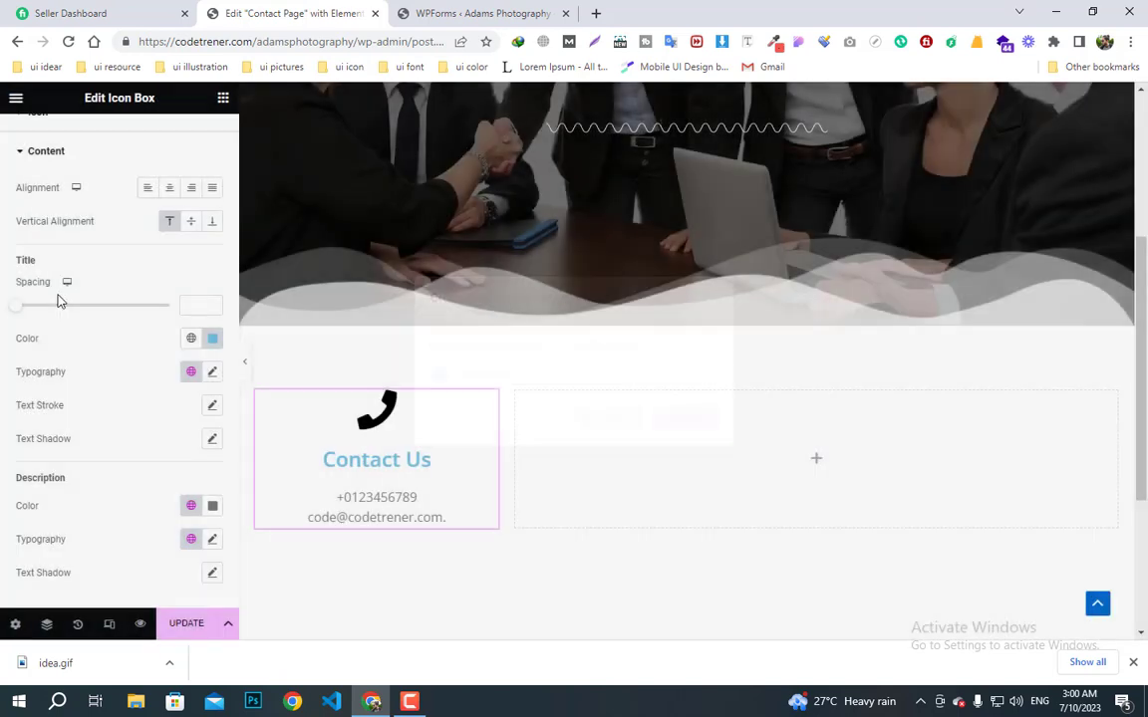
left_click(191, 339)
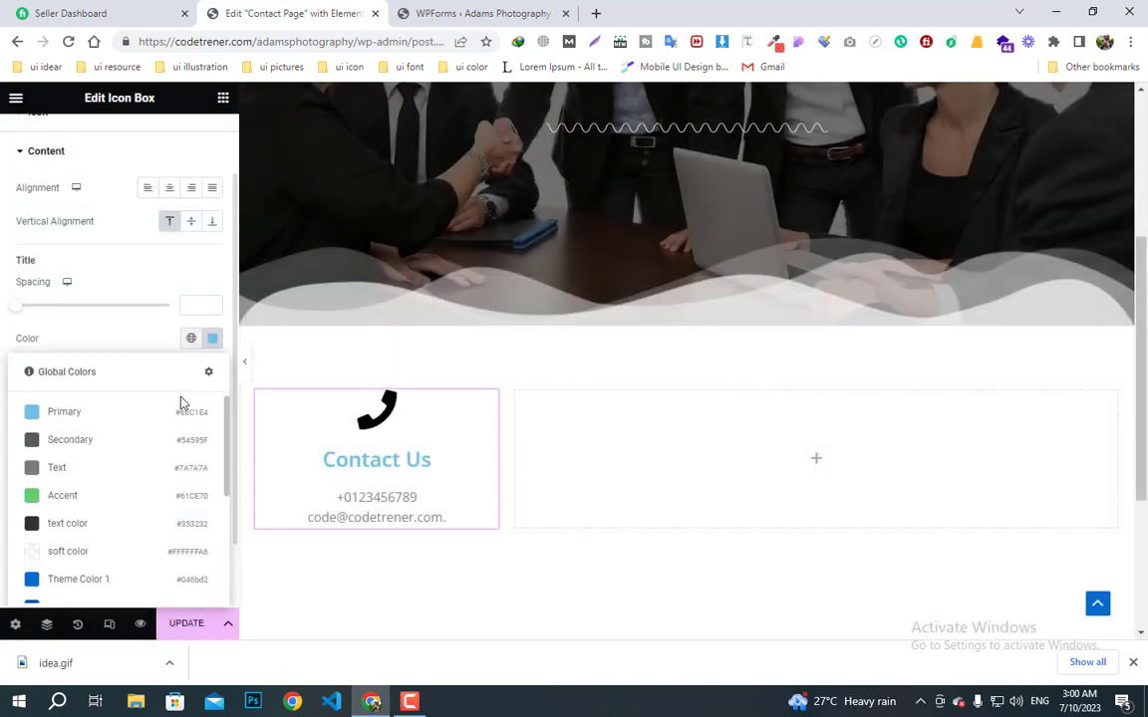
left_click(78, 522)
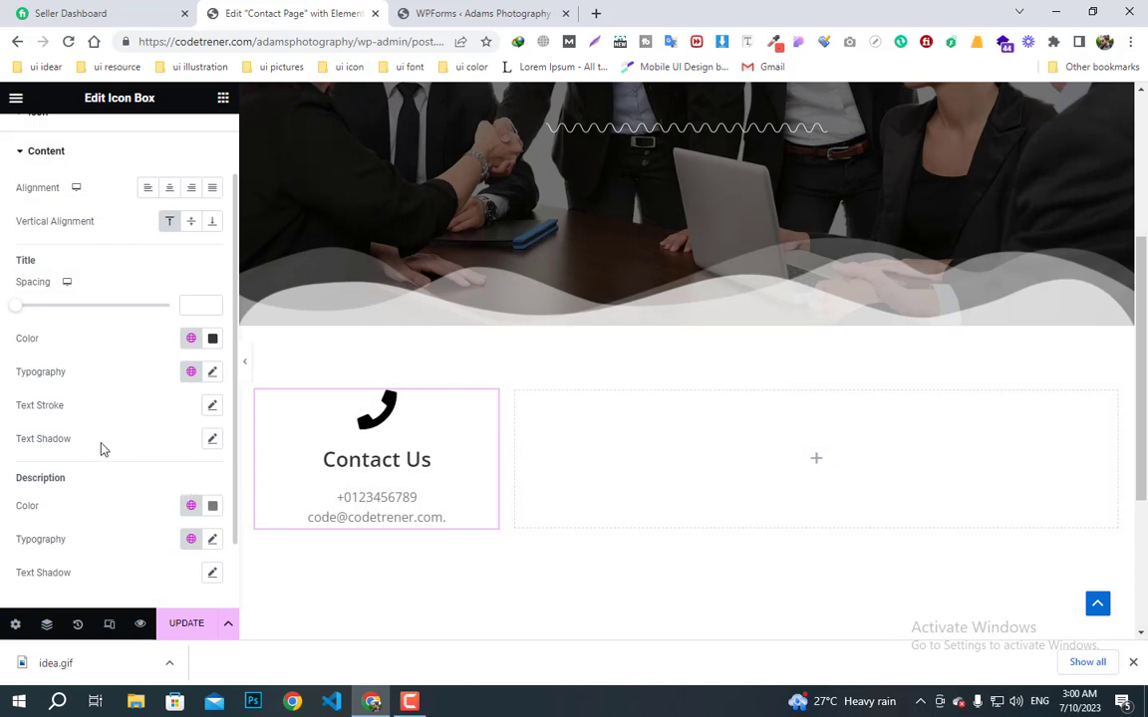
- Darken the description text colour to #2E2B2B
left_click(213, 506)
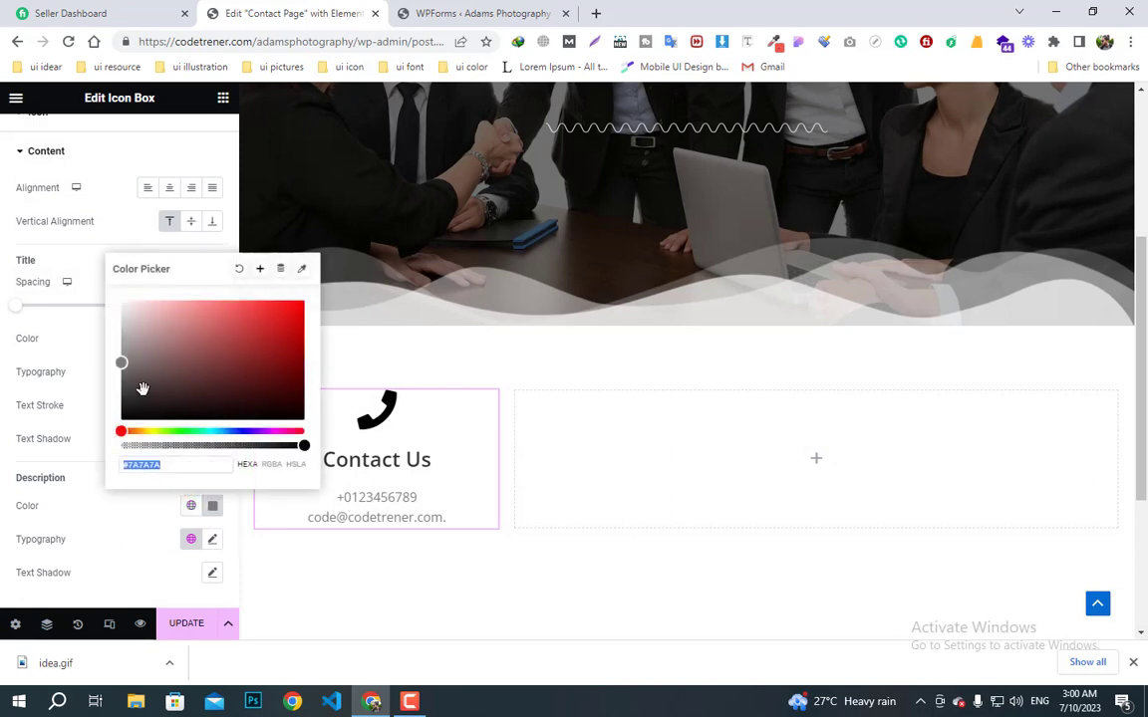
left_click_drag(135, 385, 132, 399)
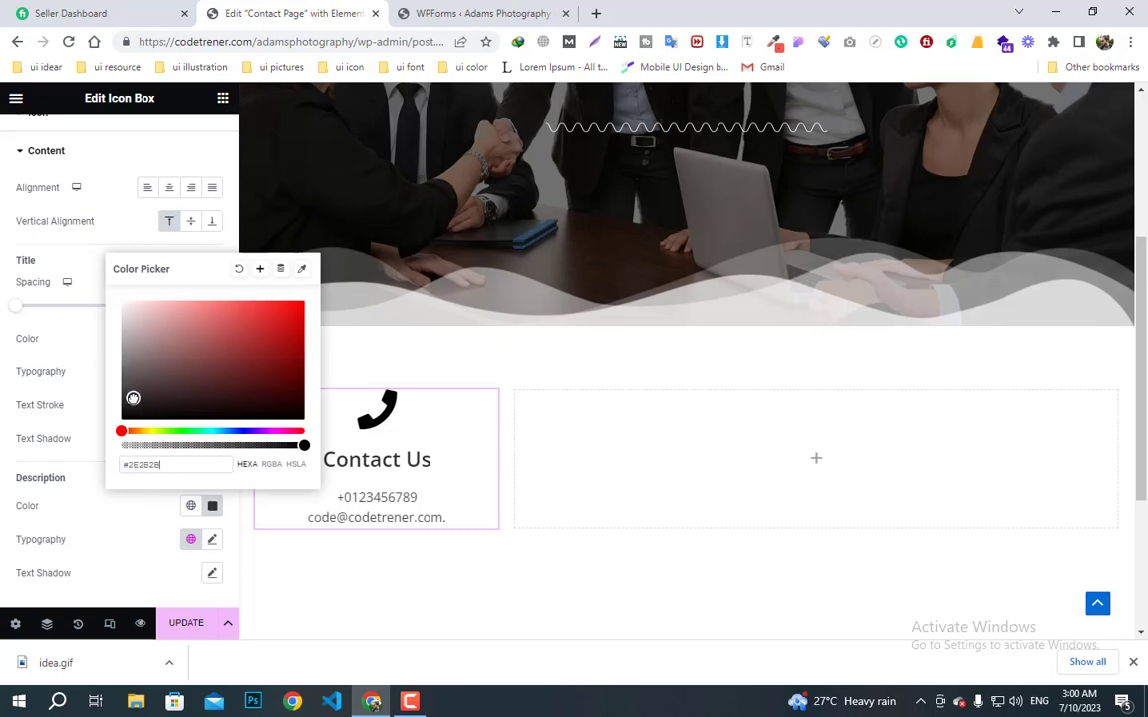
left_click(394, 589)
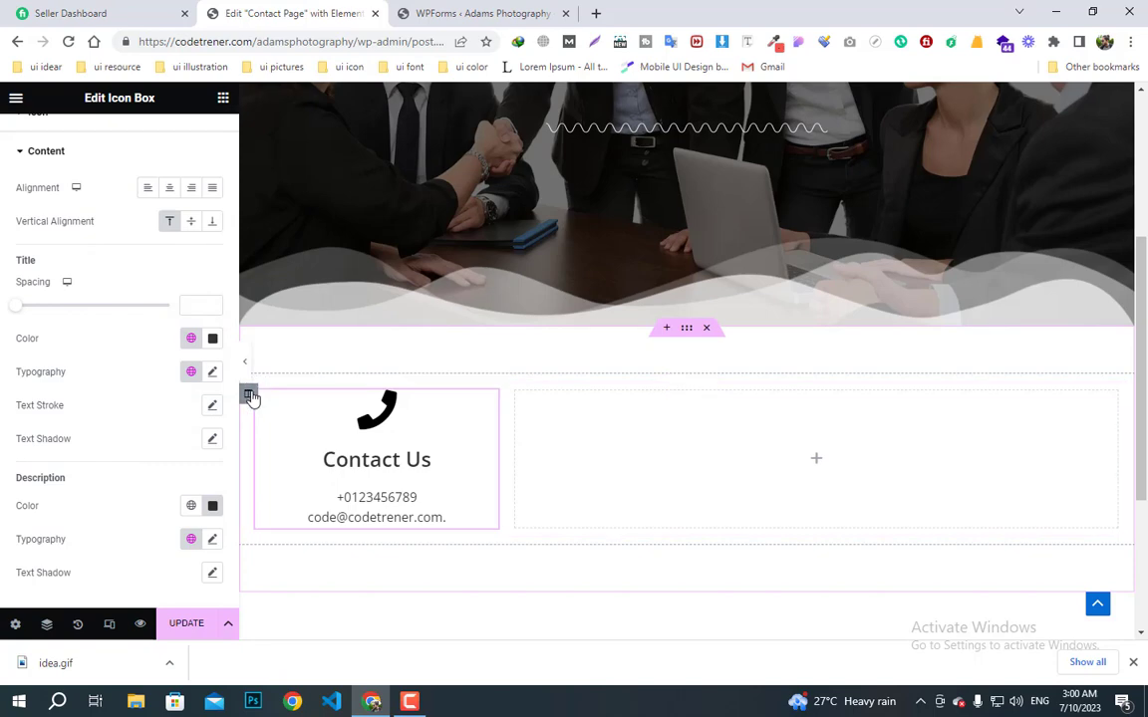
left_click(250, 397)
- Set Border Type to Solid in the Contact Us column's Style settings
left_click(118, 137)
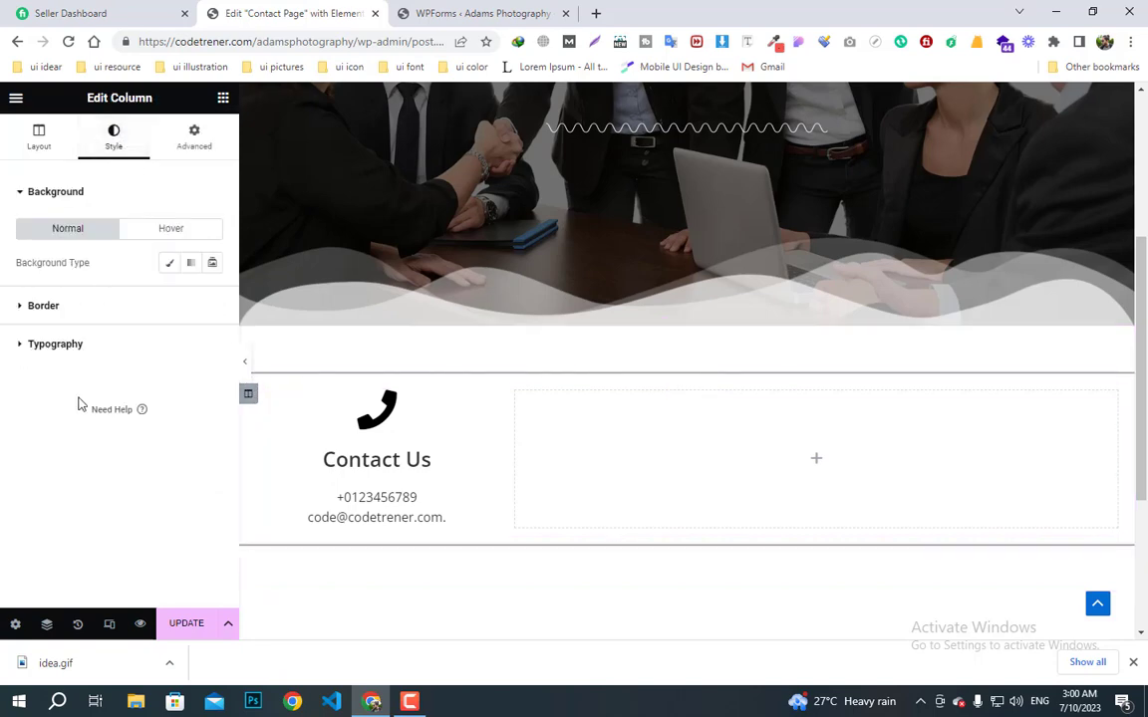
left_click(50, 306)
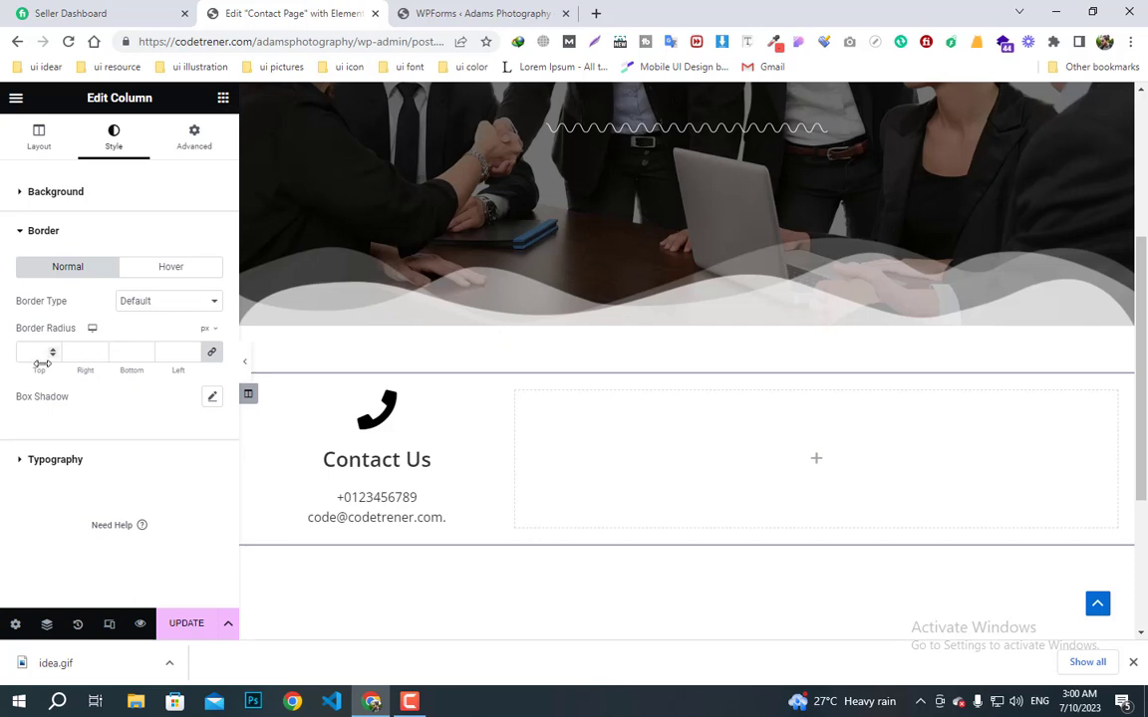
left_click(153, 301)
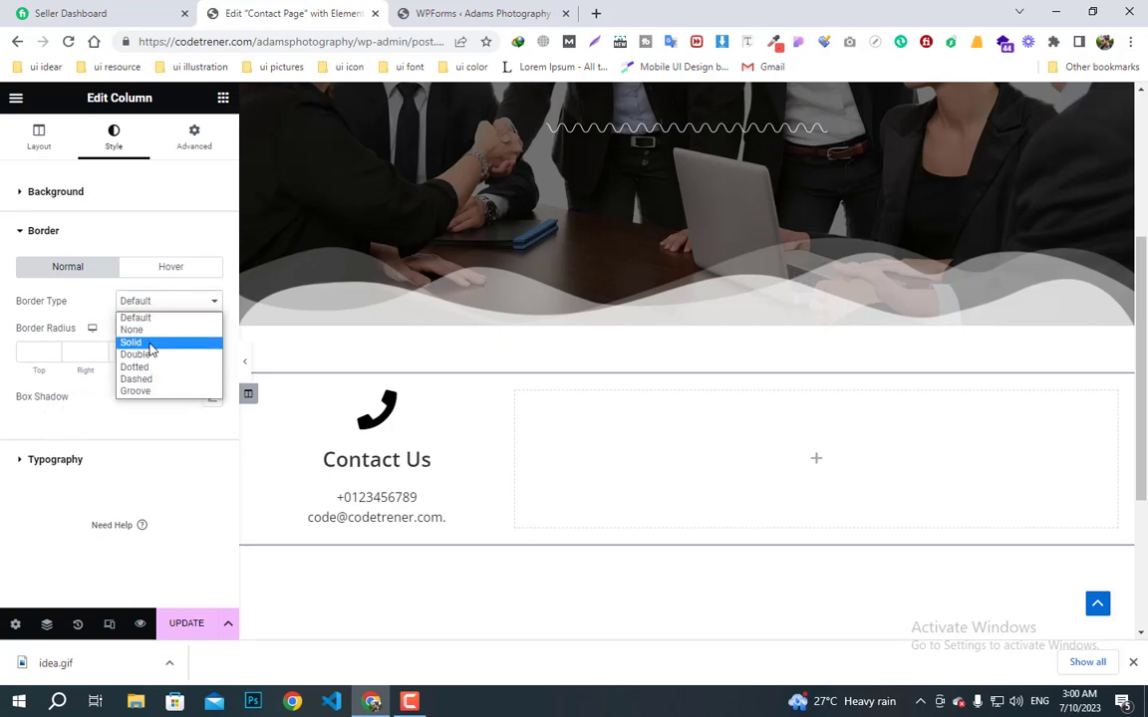
left_click(149, 343)
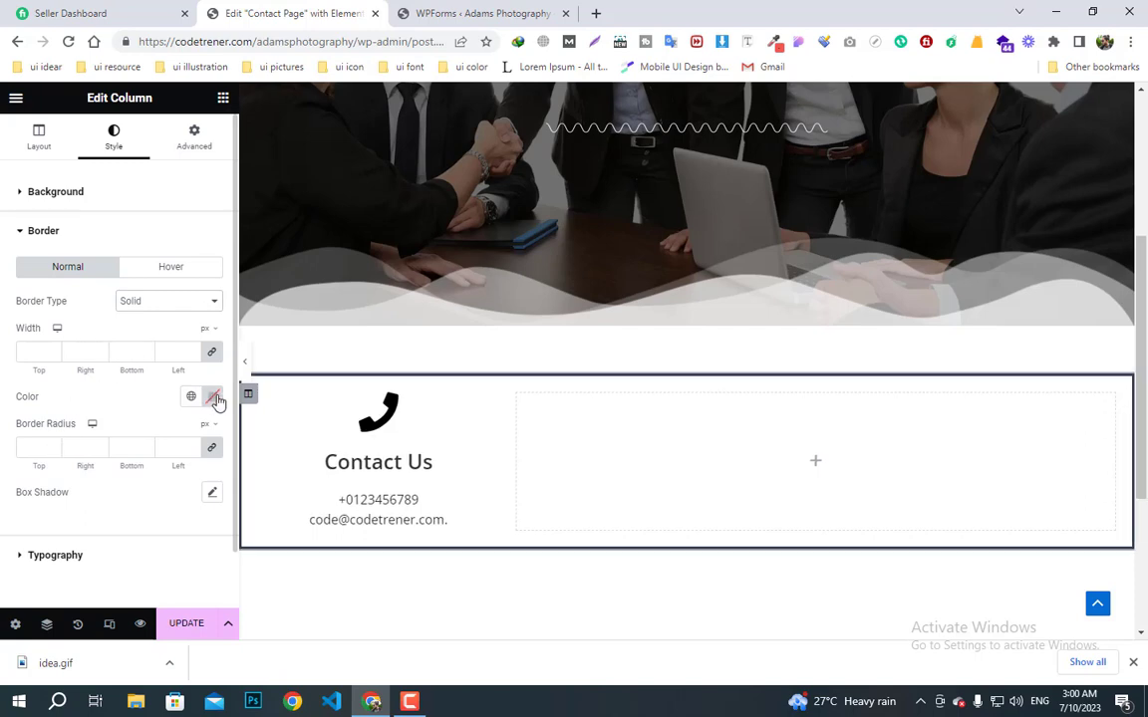
scroll(107, 483, "down", 1)
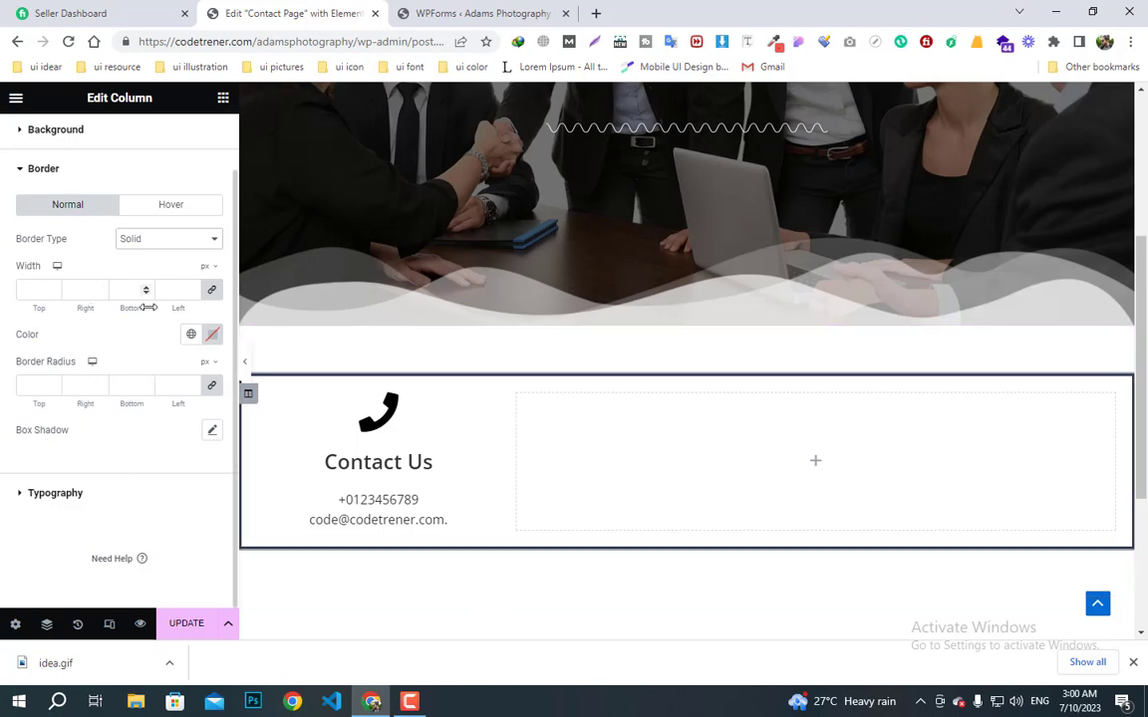
- Select the Contact Us column and set its Style border type to Solid
left_click(165, 241)
left_click(149, 267)
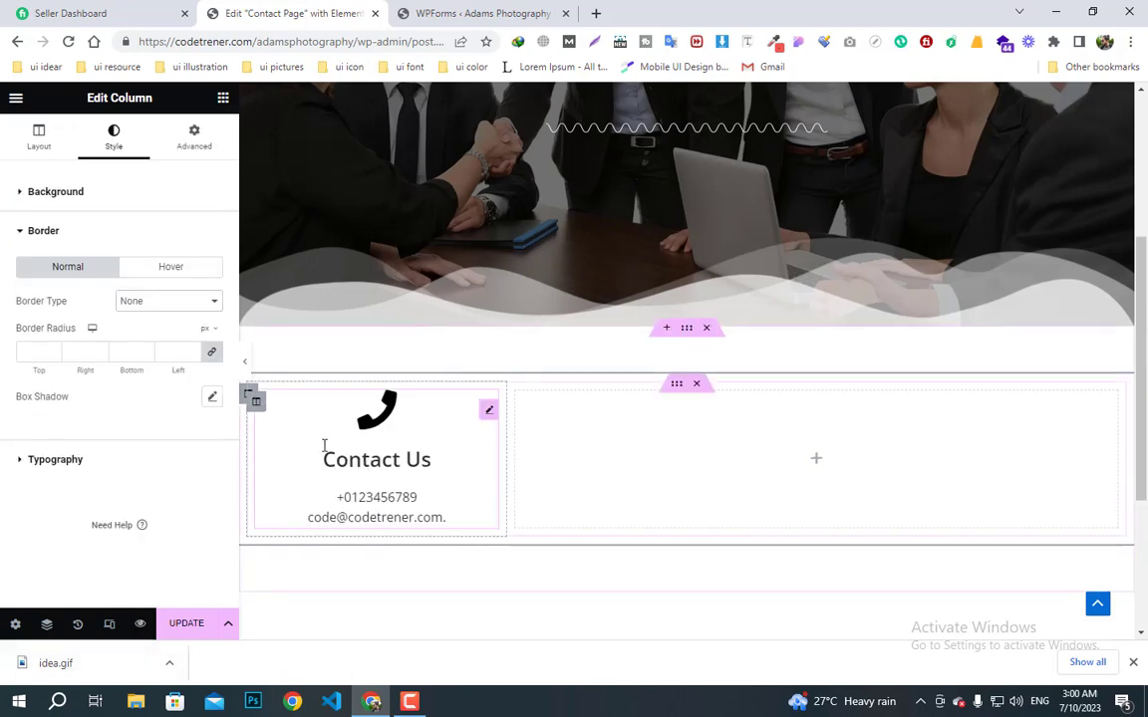
left_click(256, 402)
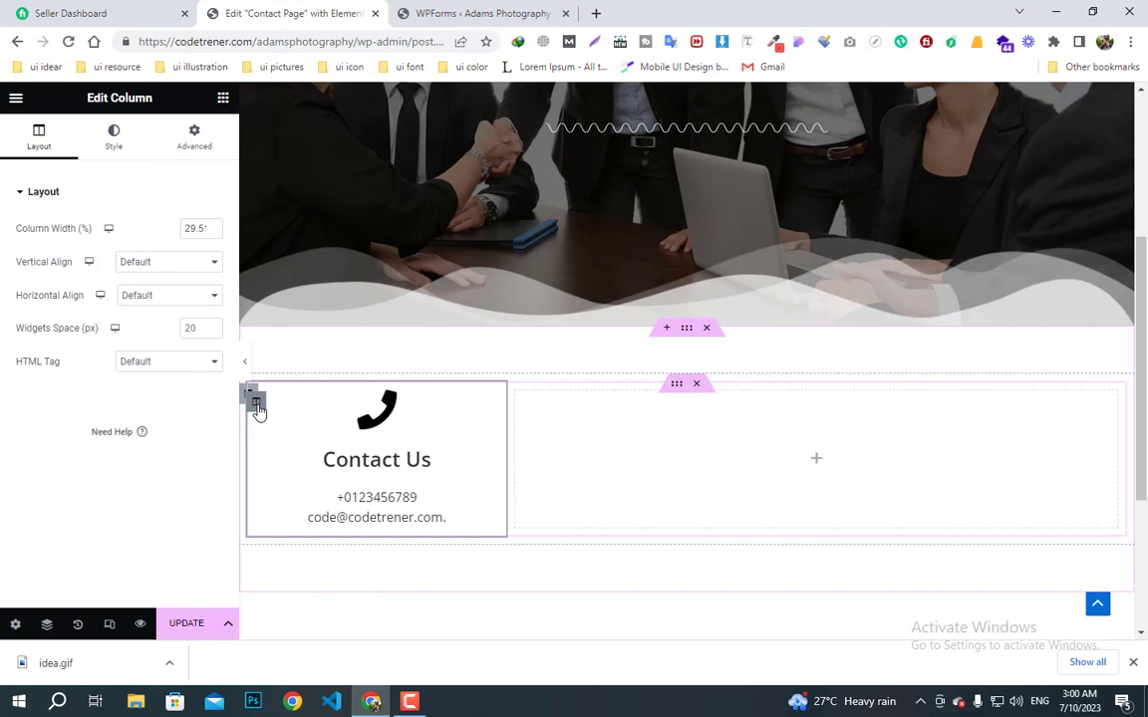
left_click(113, 140)
left_click(113, 306)
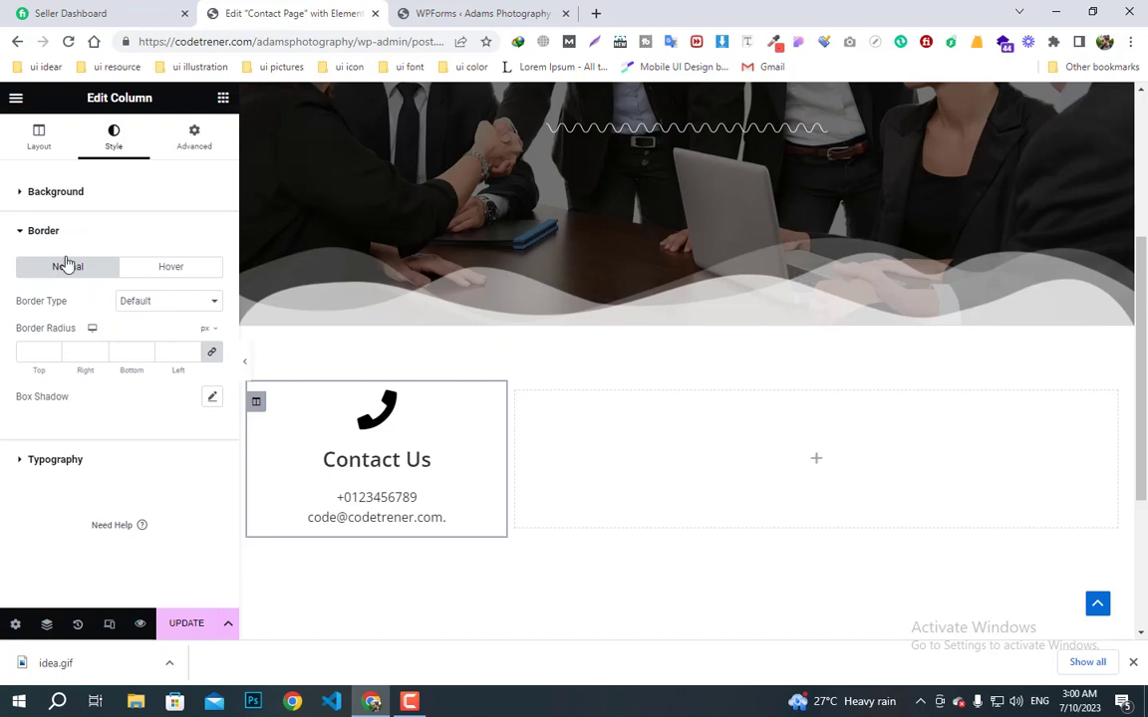
left_click(135, 303)
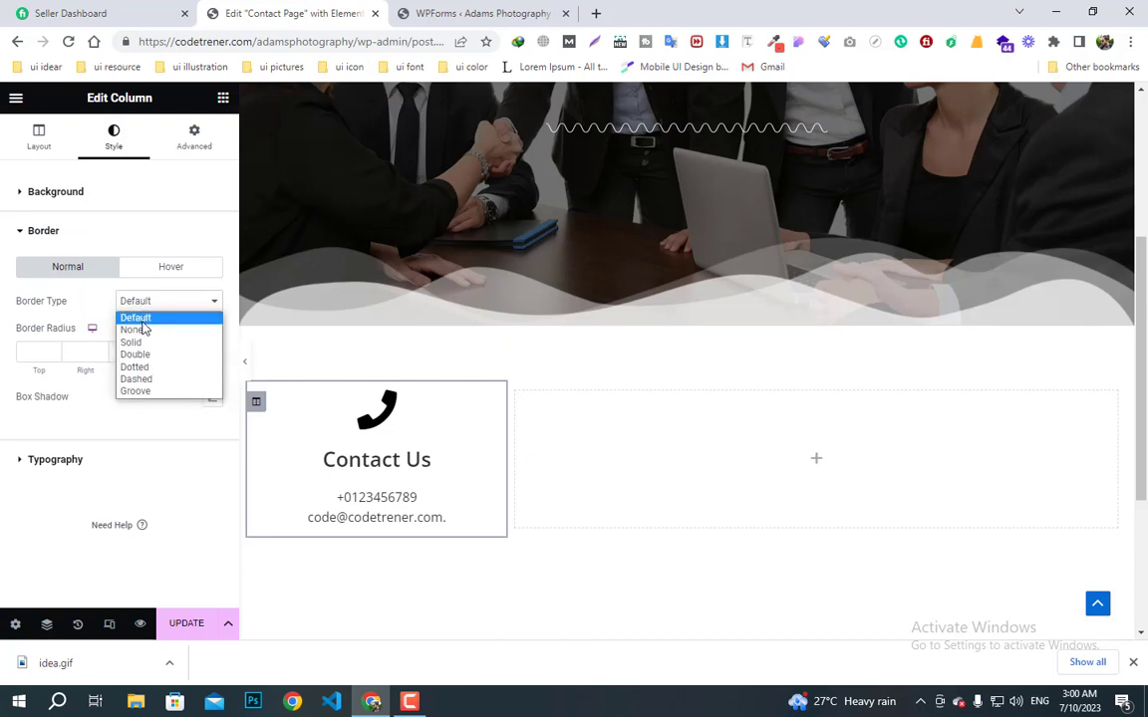
left_click(141, 344)
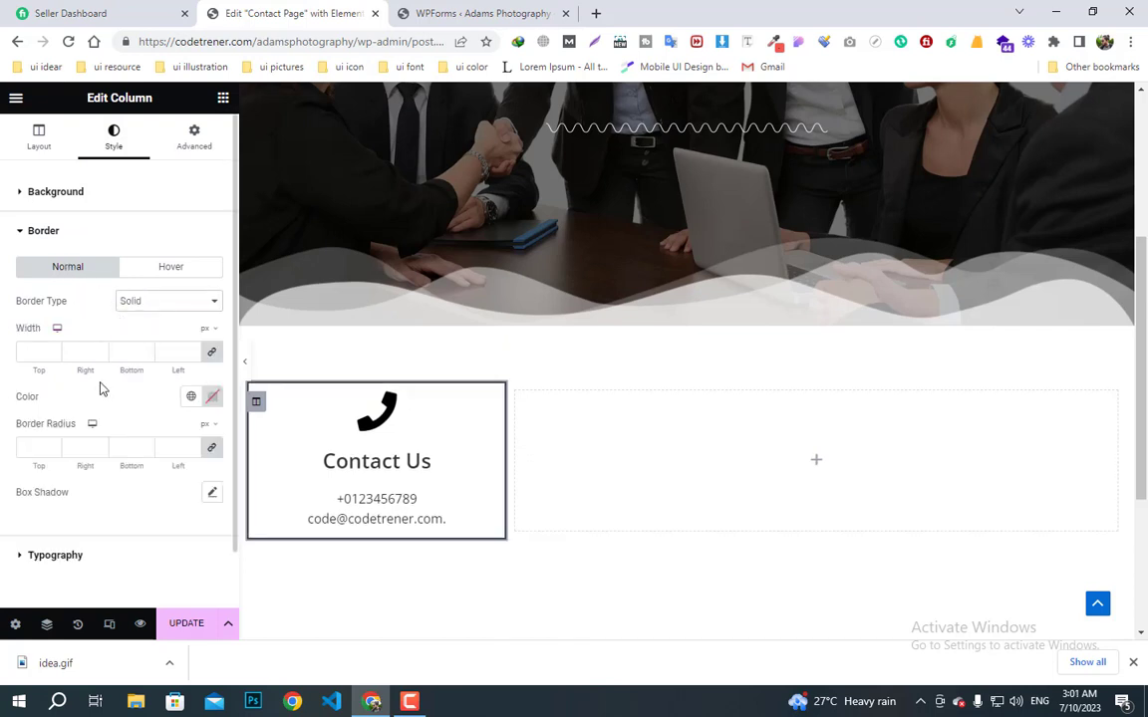
- Lower the border colour's alpha to a faint #02010112, checking it in full-width preview
left_click(210, 400)
left_click_drag(303, 336, 151, 333)
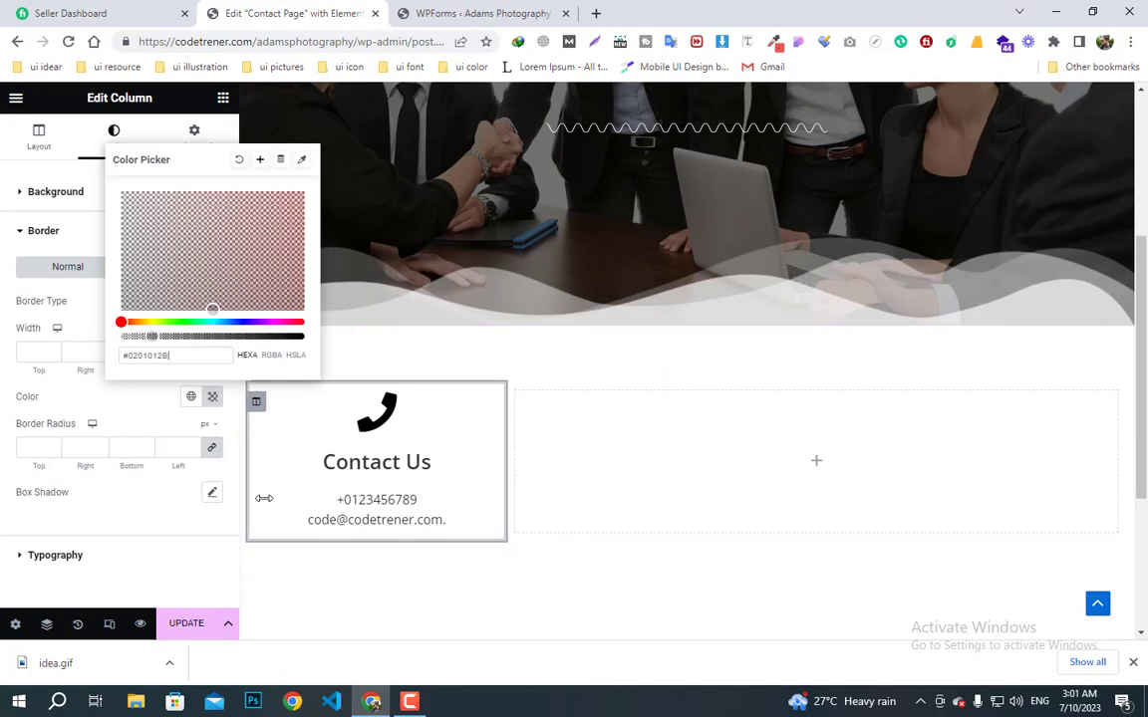
left_click(357, 590)
left_click(245, 365)
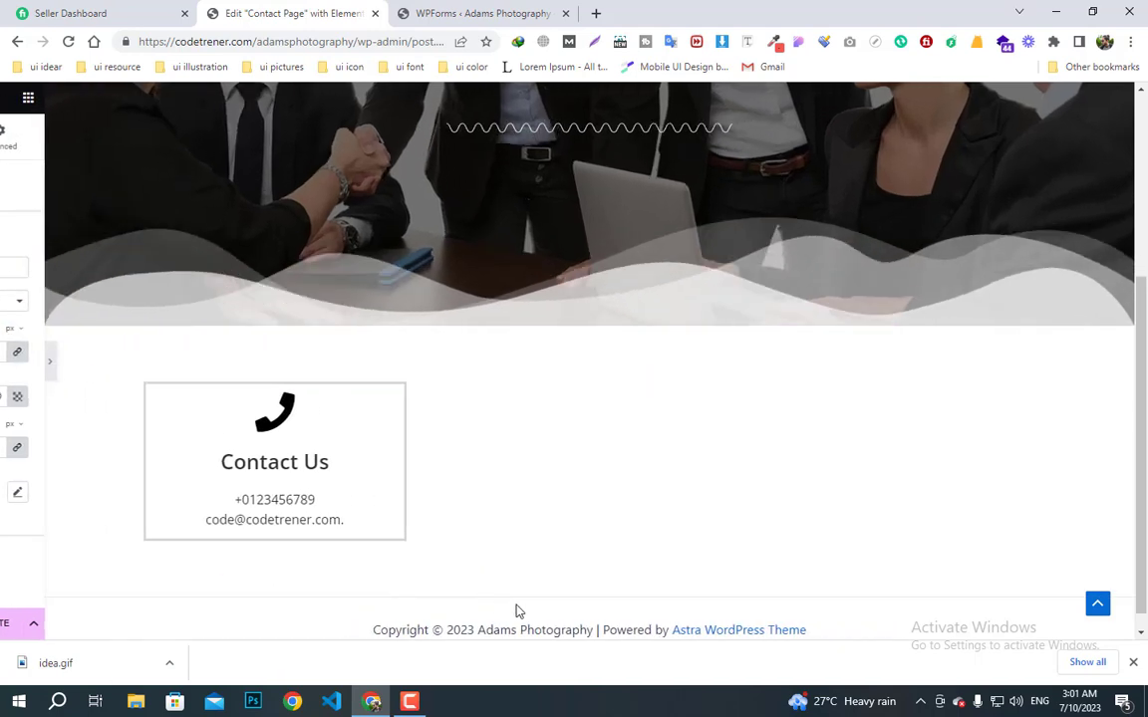
left_click(7, 367)
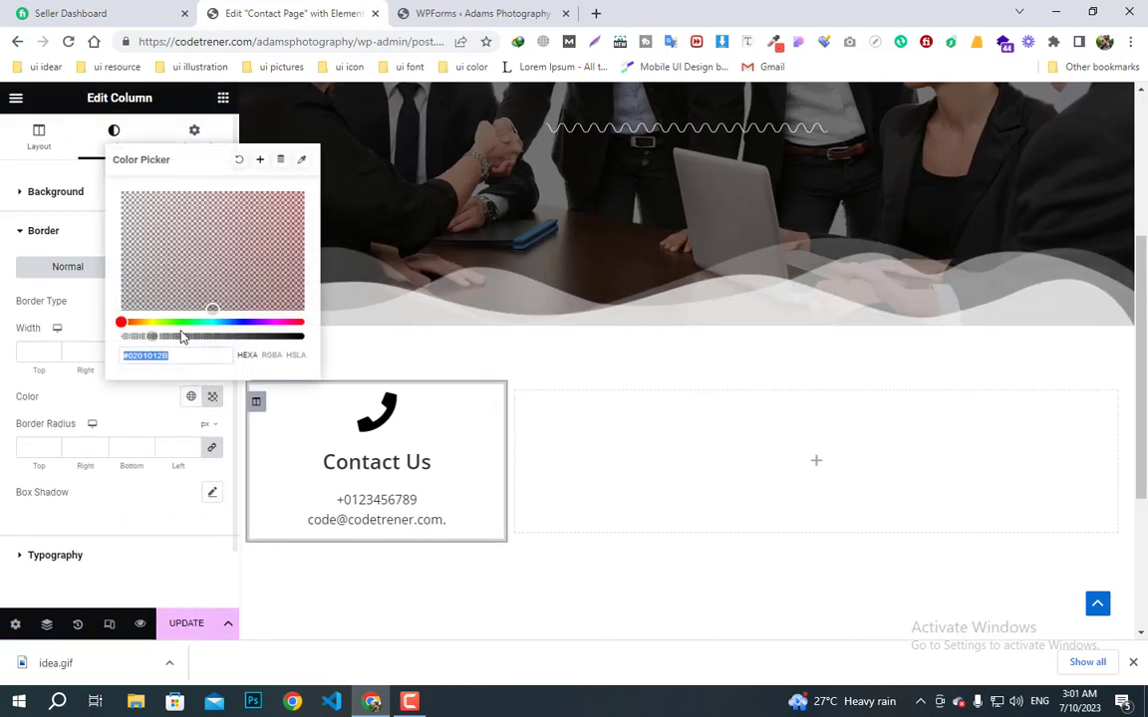
left_click_drag(153, 338, 135, 338)
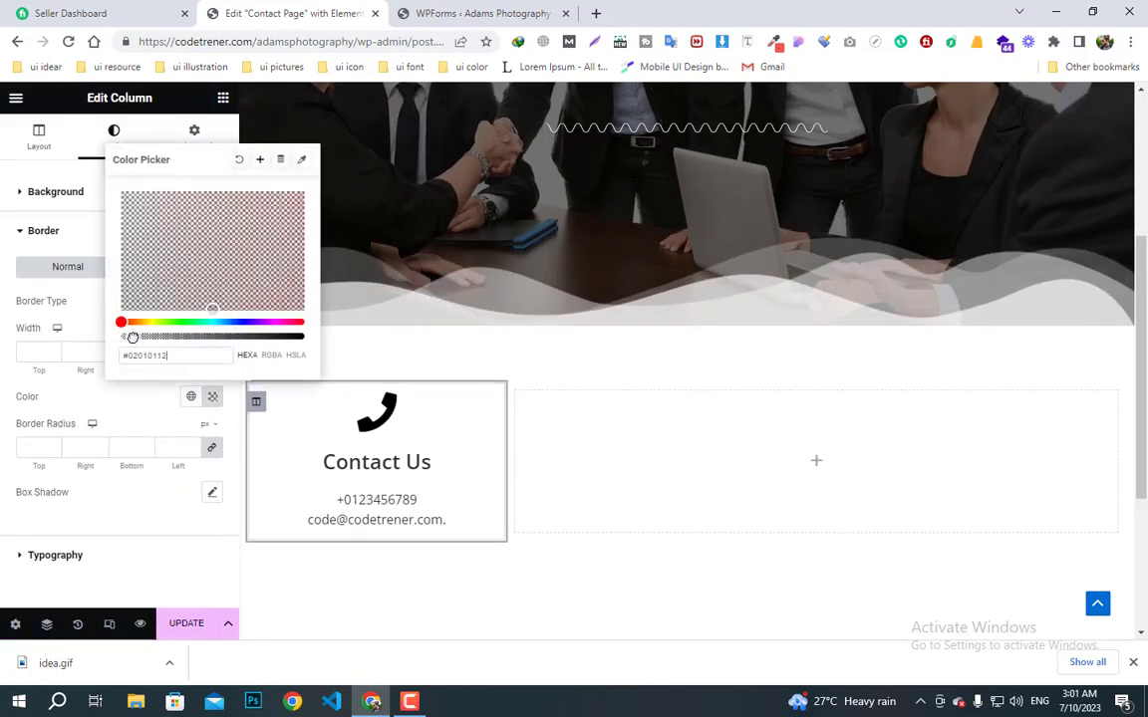
left_click(249, 398)
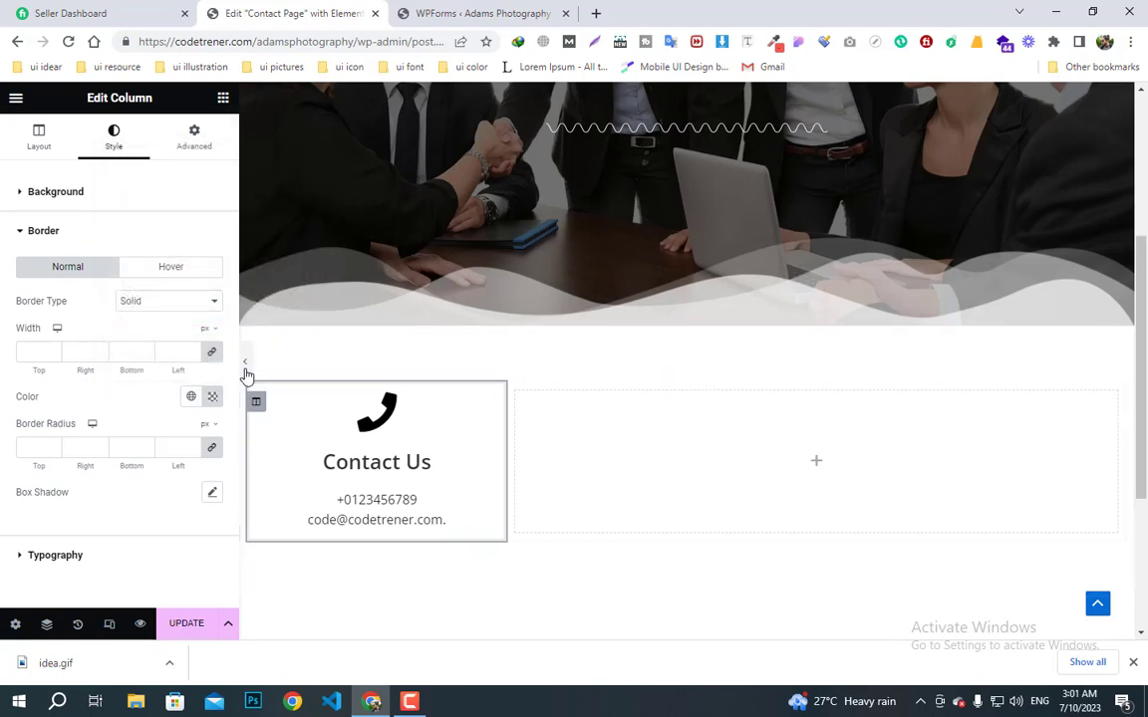
left_click(246, 371)
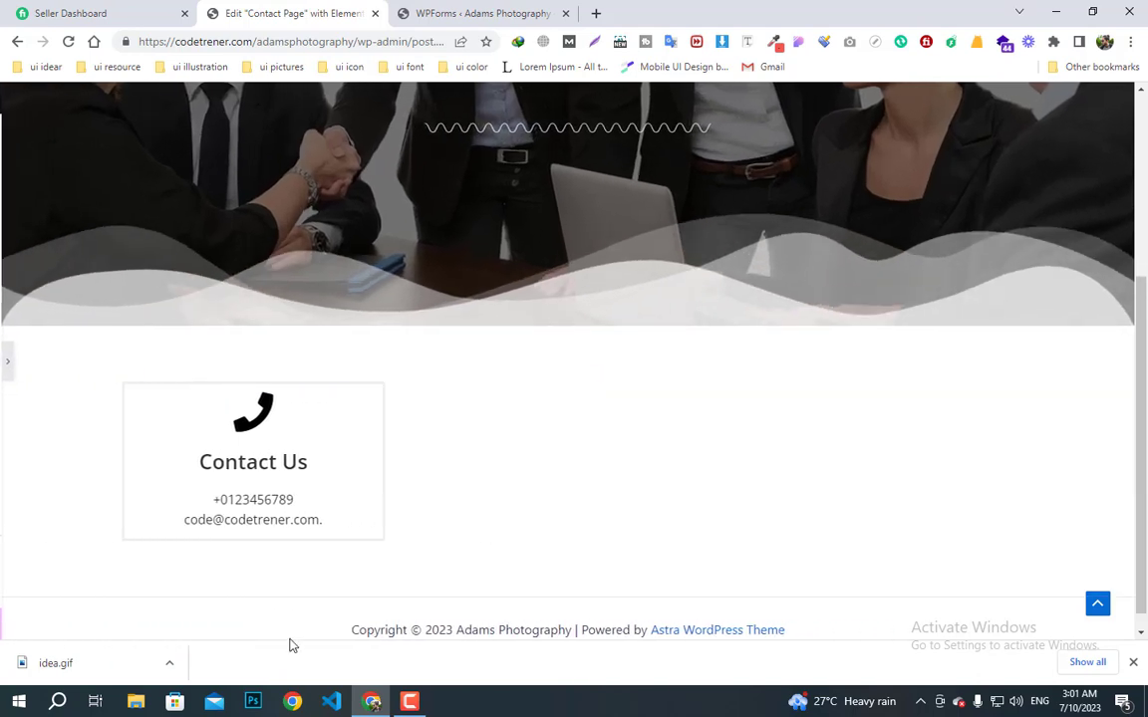
left_click(8, 367)
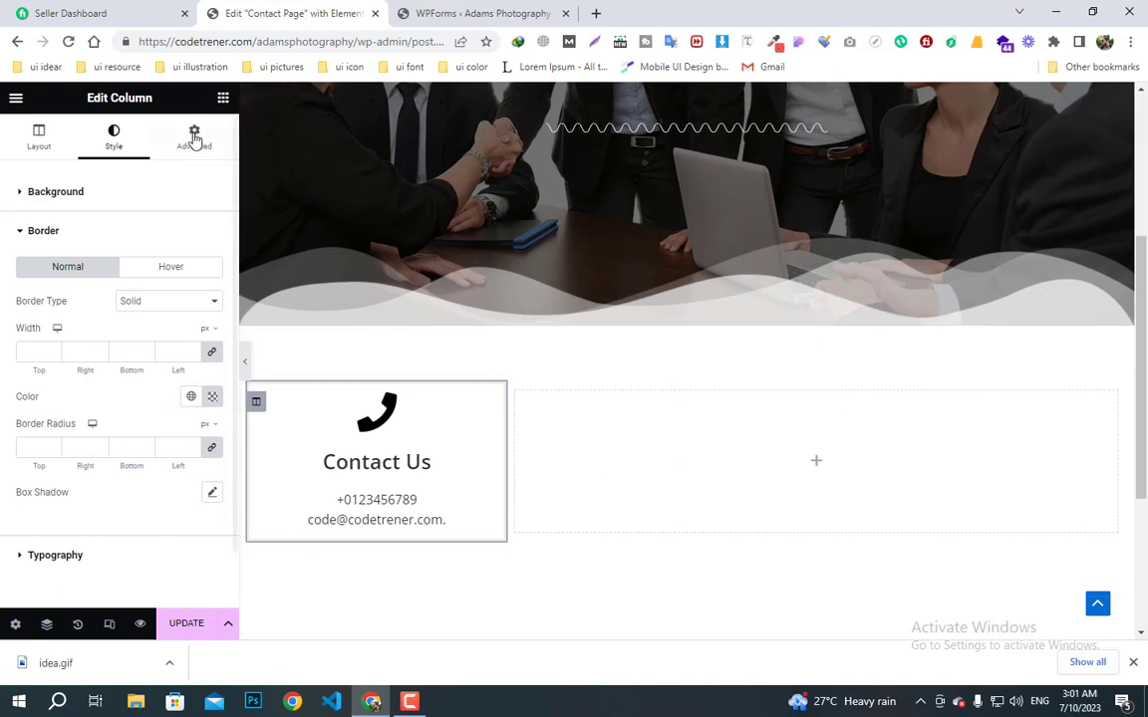
left_click(223, 100)
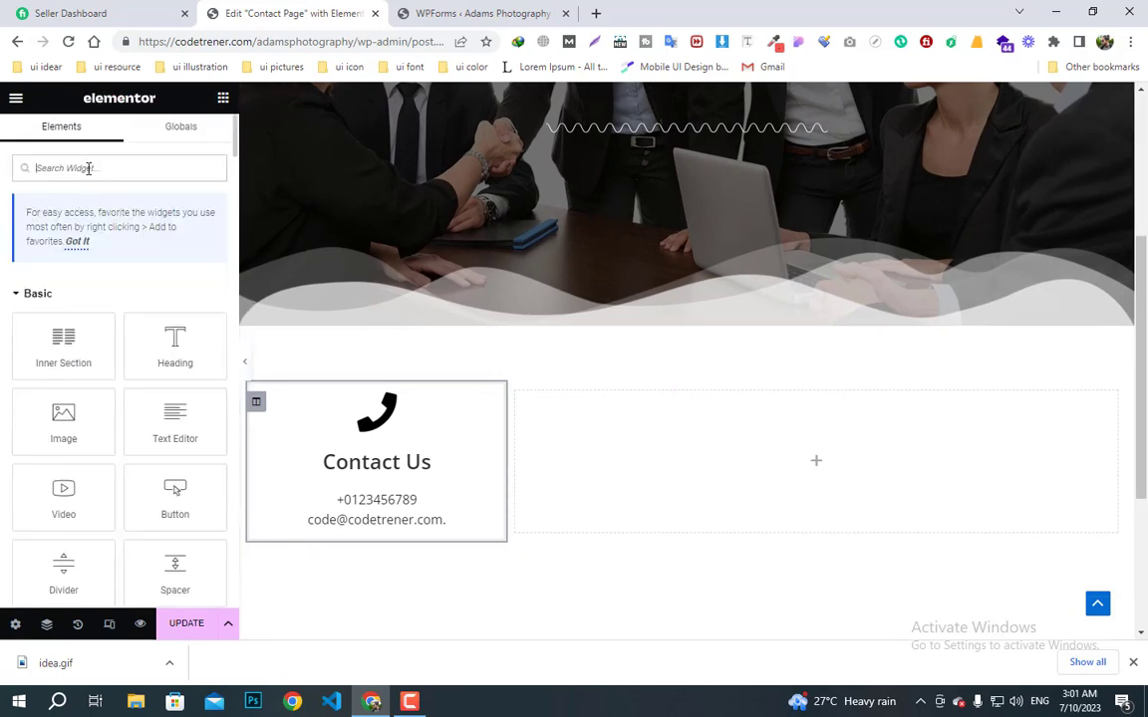
- Drag a WPForms widget into the empty right column, update the page and reload
left_click(89, 168)
type("wpfo")
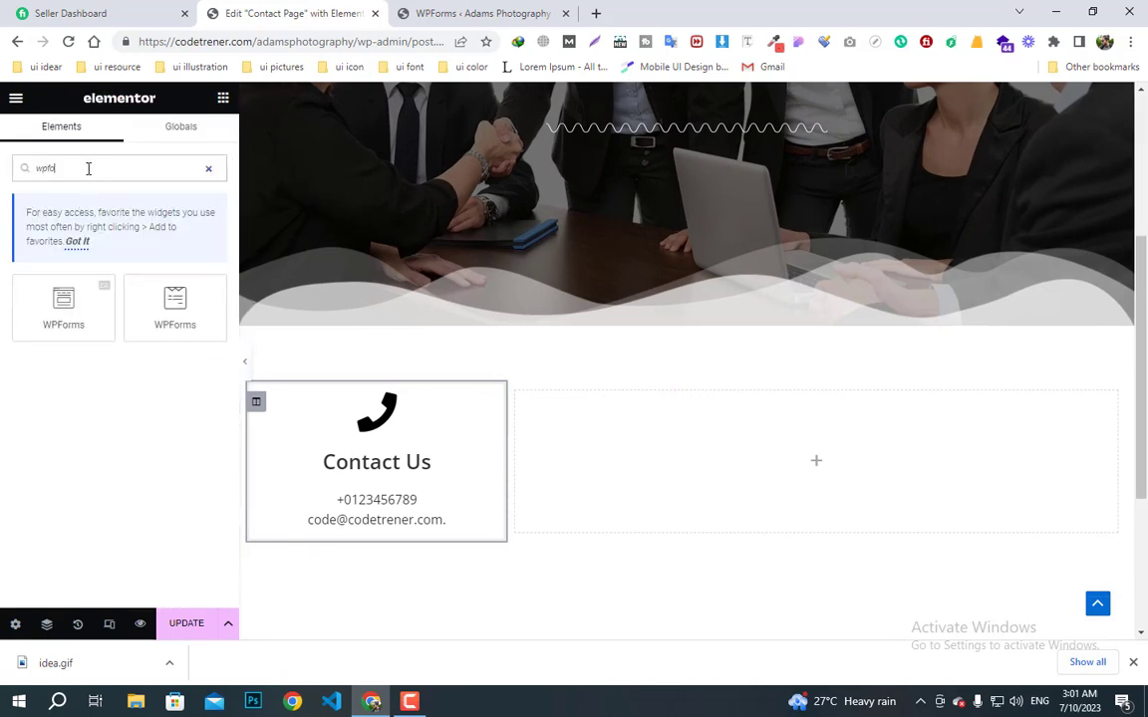
left_click_drag(44, 288, 866, 466)
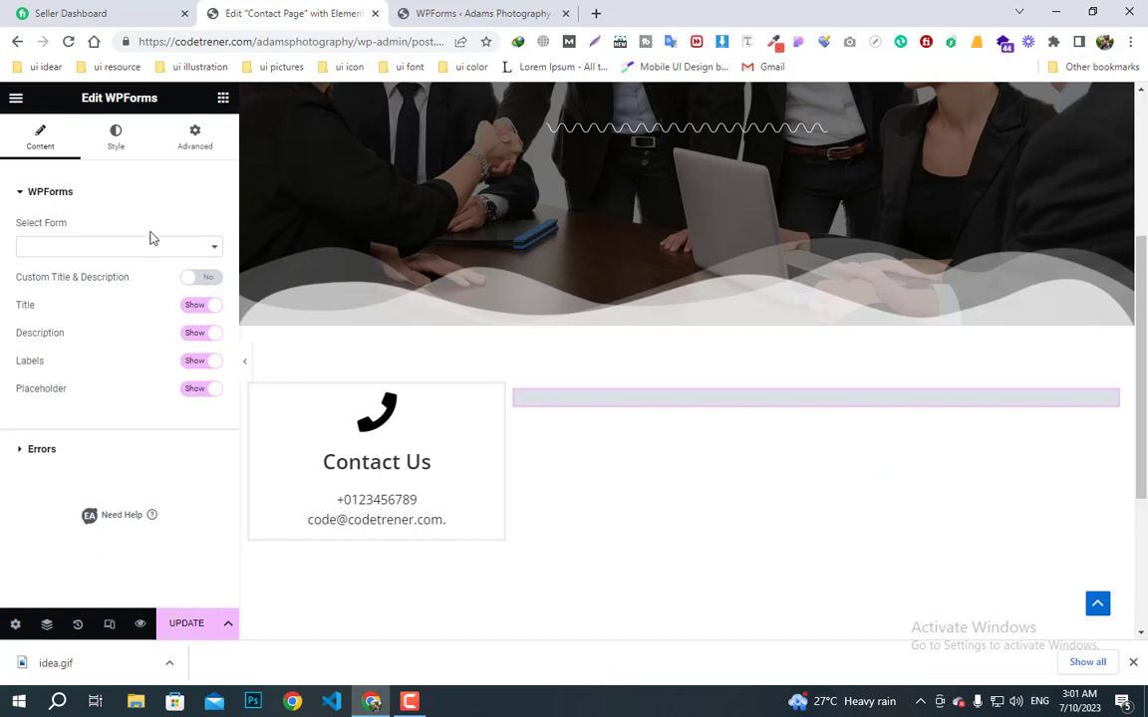
left_click(186, 625)
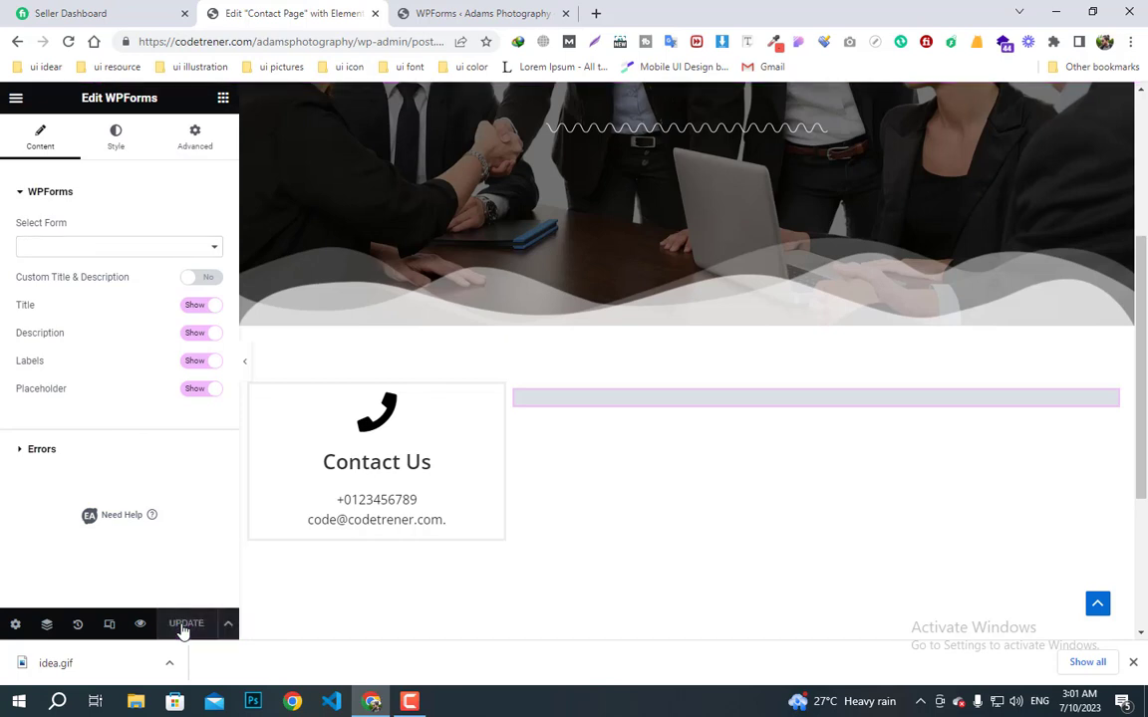
left_click(69, 42)
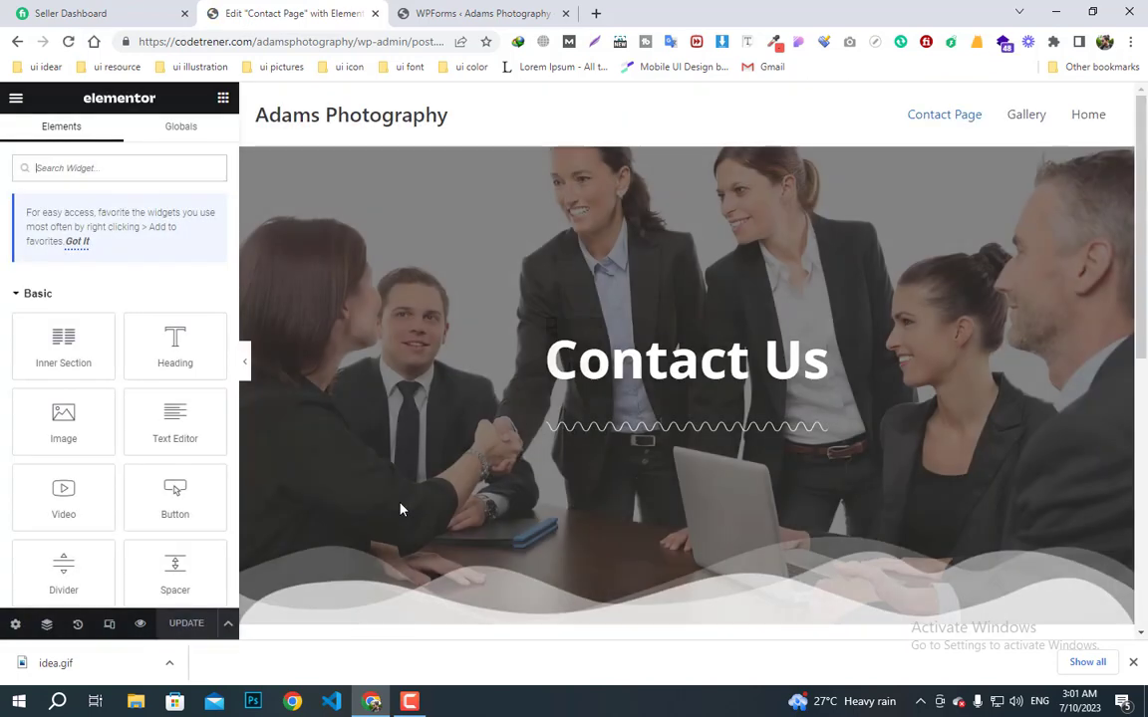
- Choose Simple Contact Form as the WPForms widget's selected form
scroll(731, 525, "down", 6)
scroll(658, 387, "up", 2)
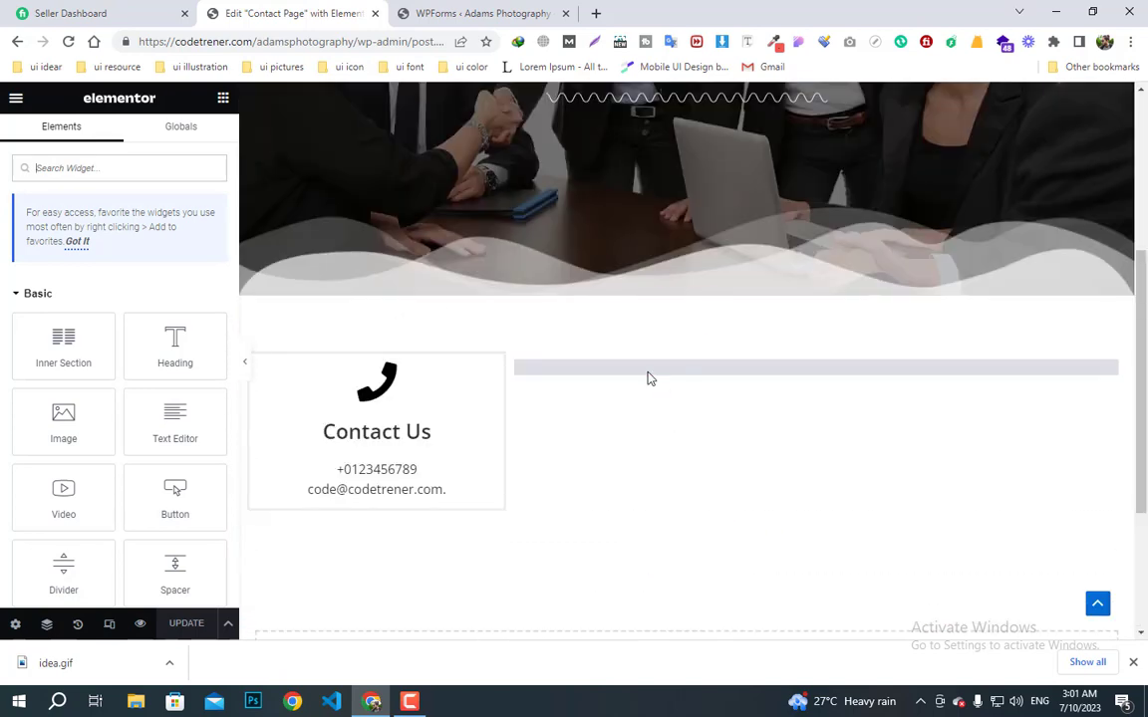
left_click(648, 377)
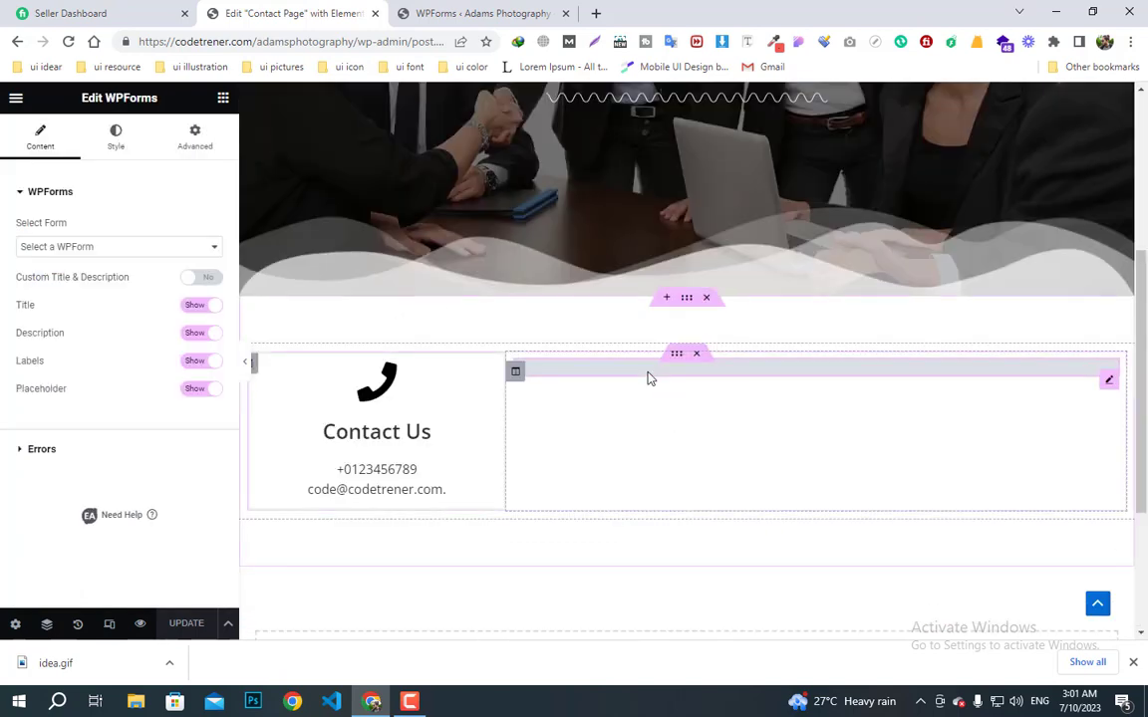
left_click(130, 246)
left_click(123, 275)
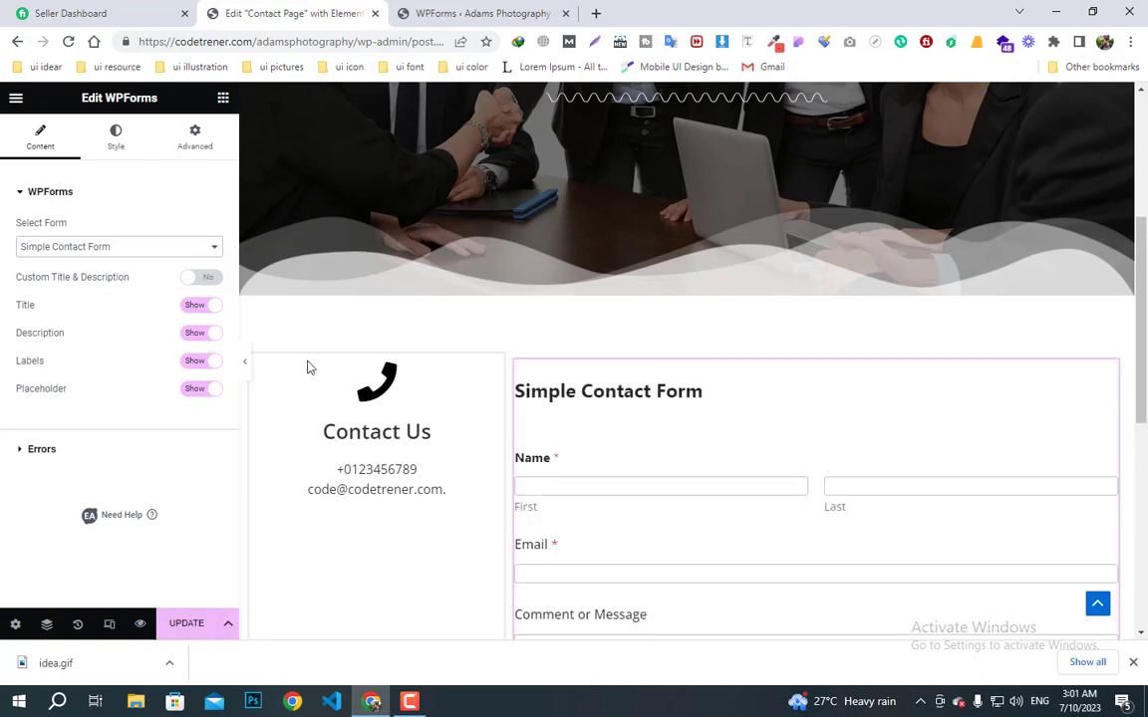
scroll(577, 556, "down", 3)
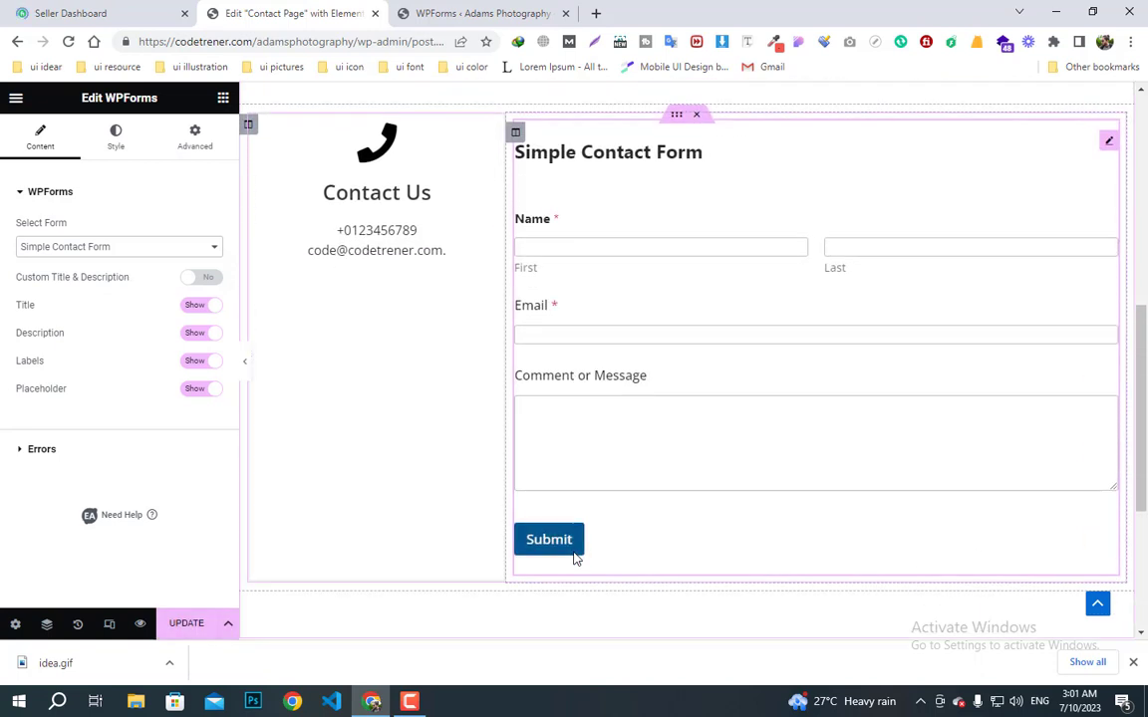
scroll(575, 558, "up", 1)
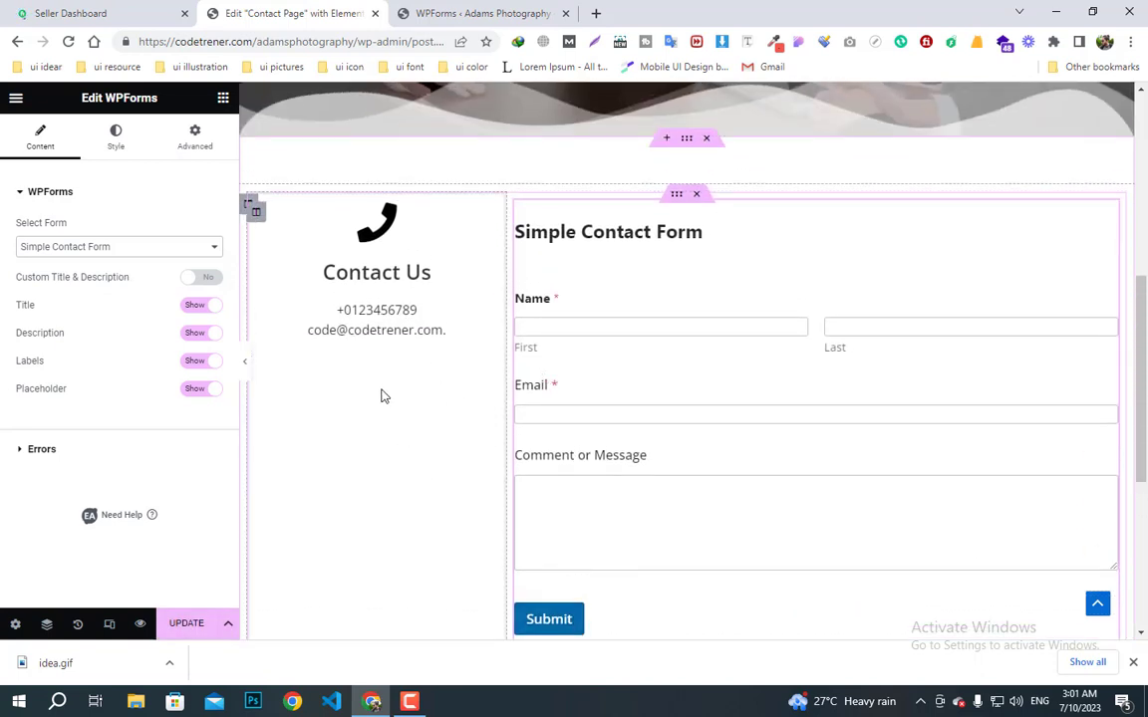
scroll(402, 471, "down", 2)
scroll(403, 472, "up", 1)
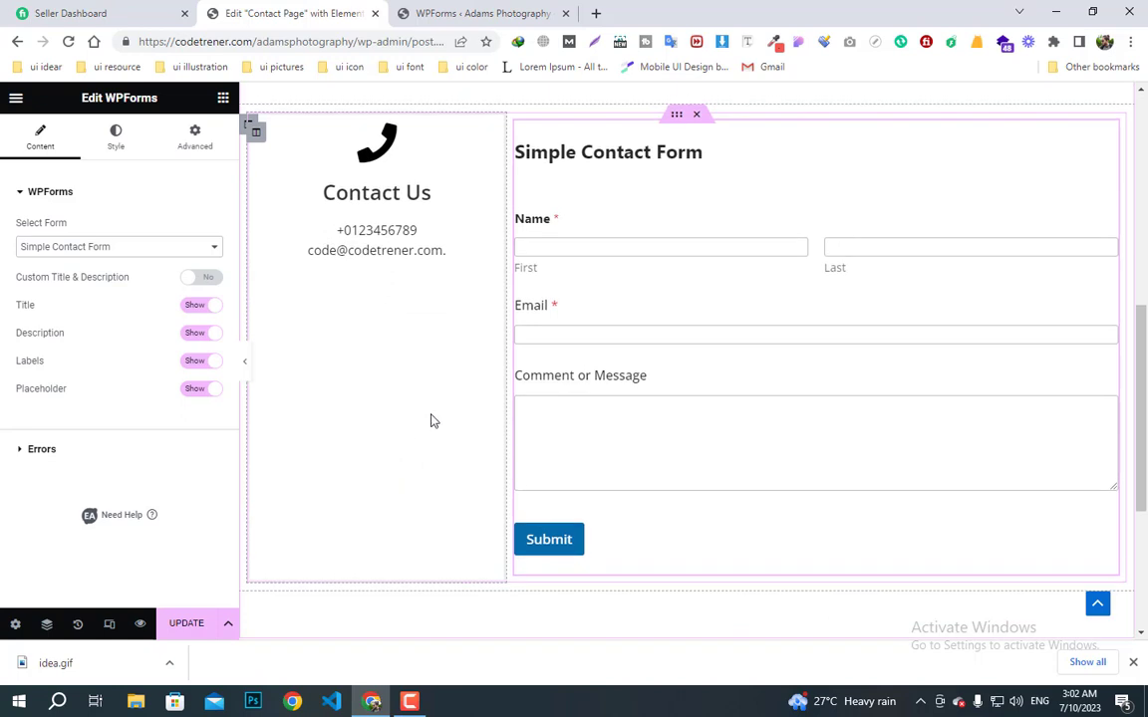
- Centre the form column's contents horizontally
left_click(513, 130)
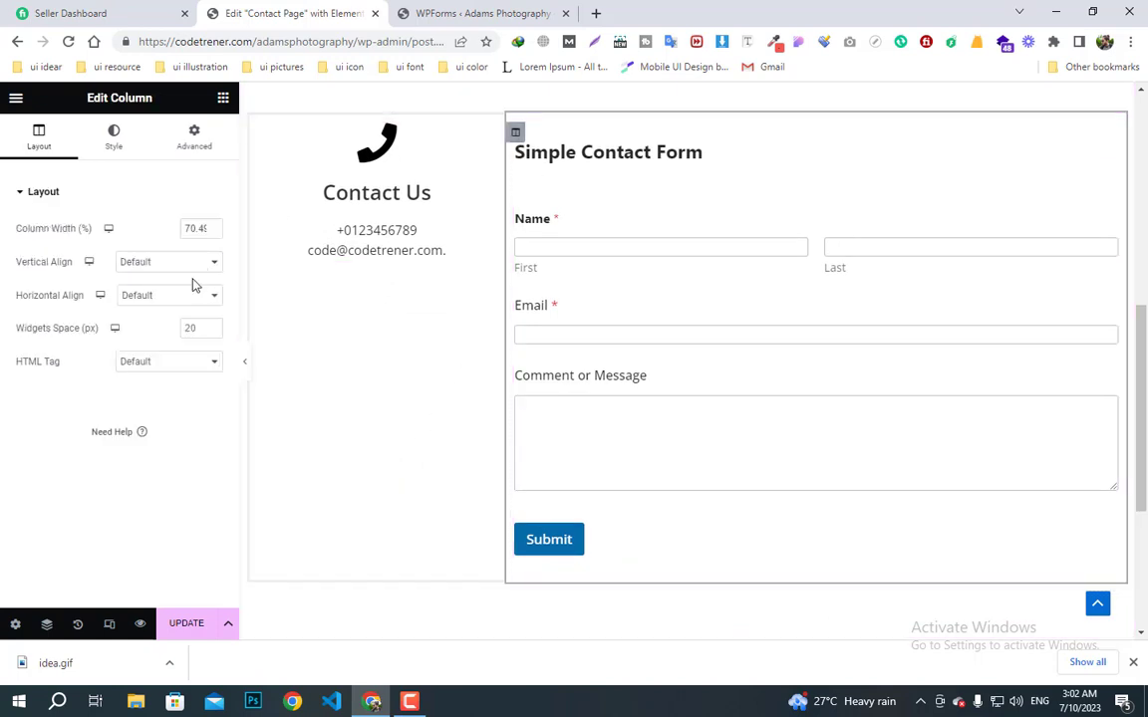
left_click(166, 295)
left_click(159, 337)
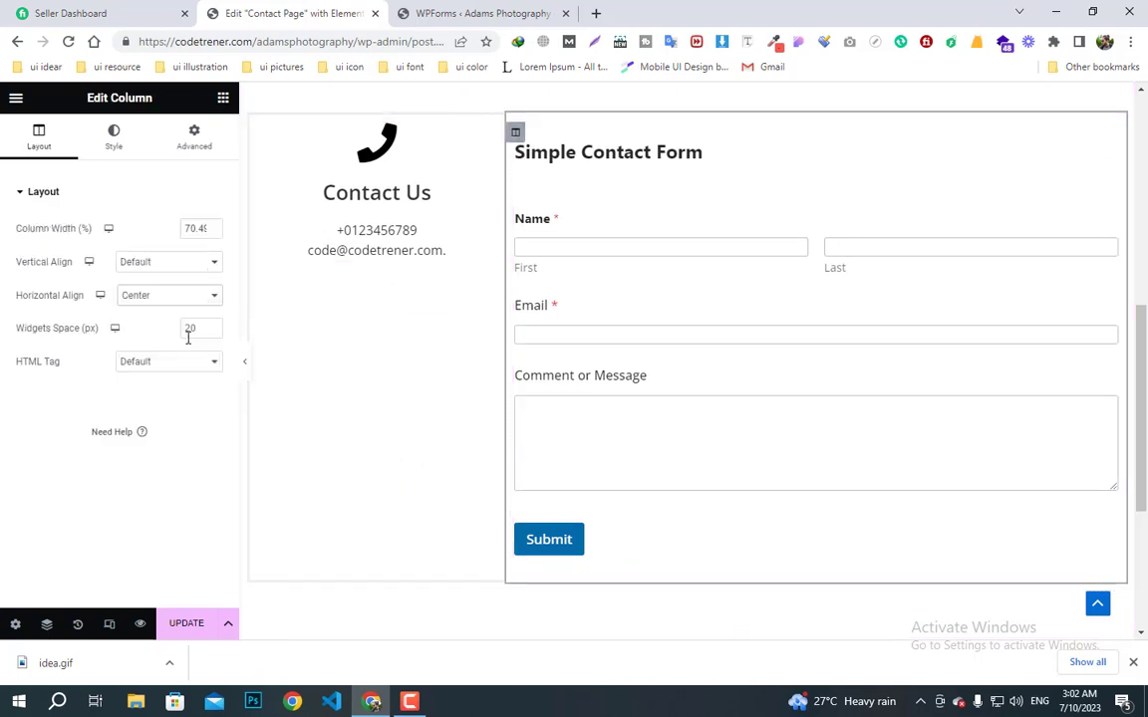
left_click(162, 264)
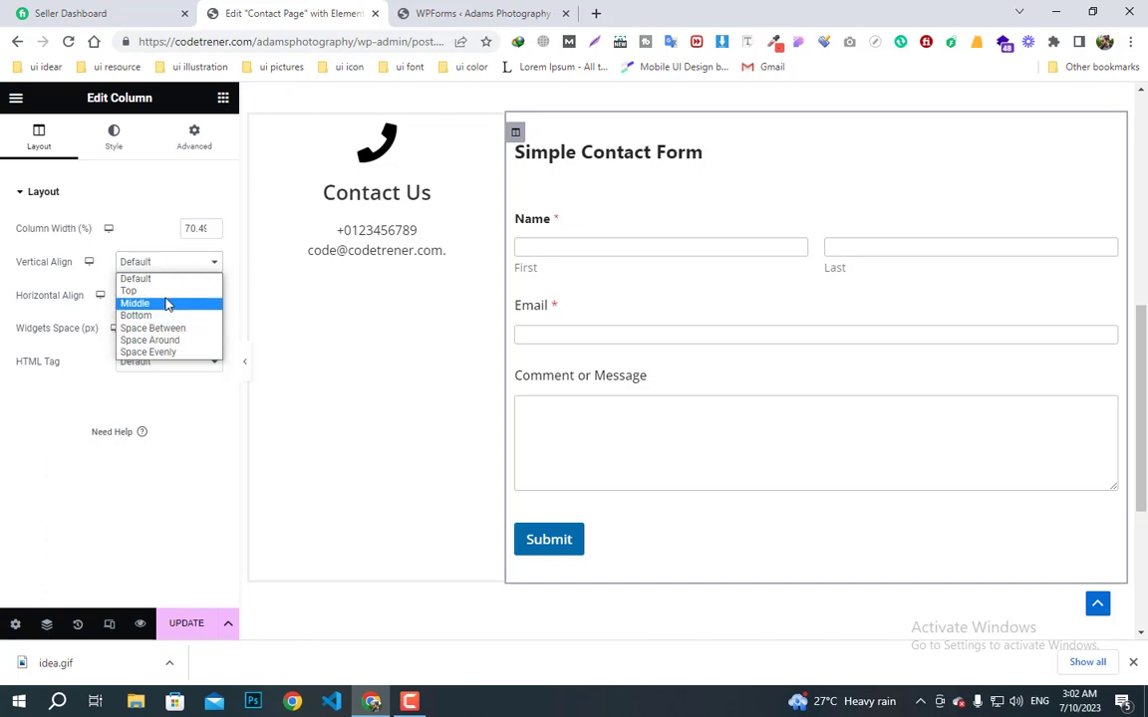
scroll(598, 286, "up", 1)
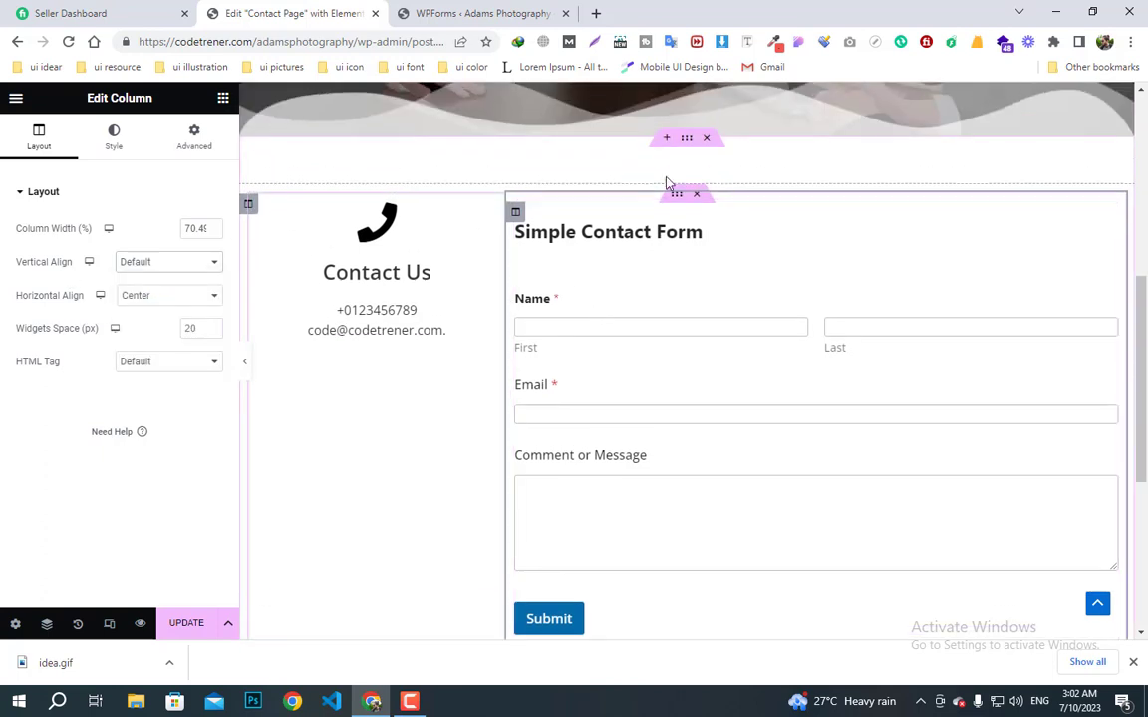
- Set the inner section's Vertical Align to Middle
left_click(670, 196)
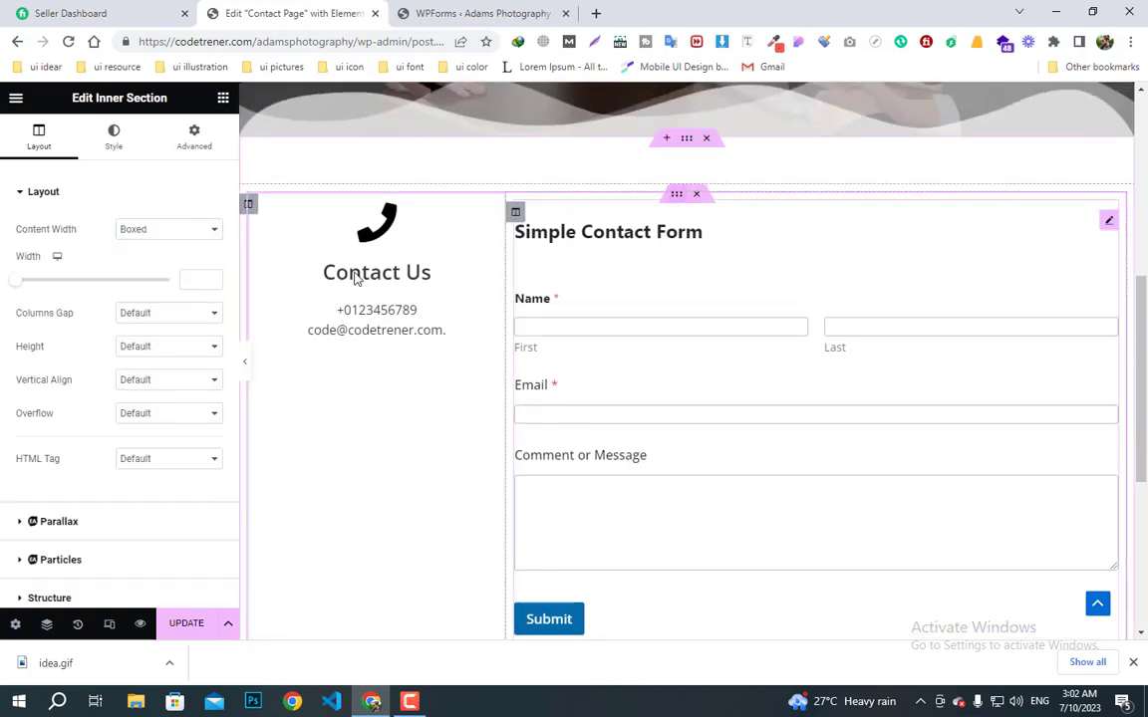
left_click(155, 379)
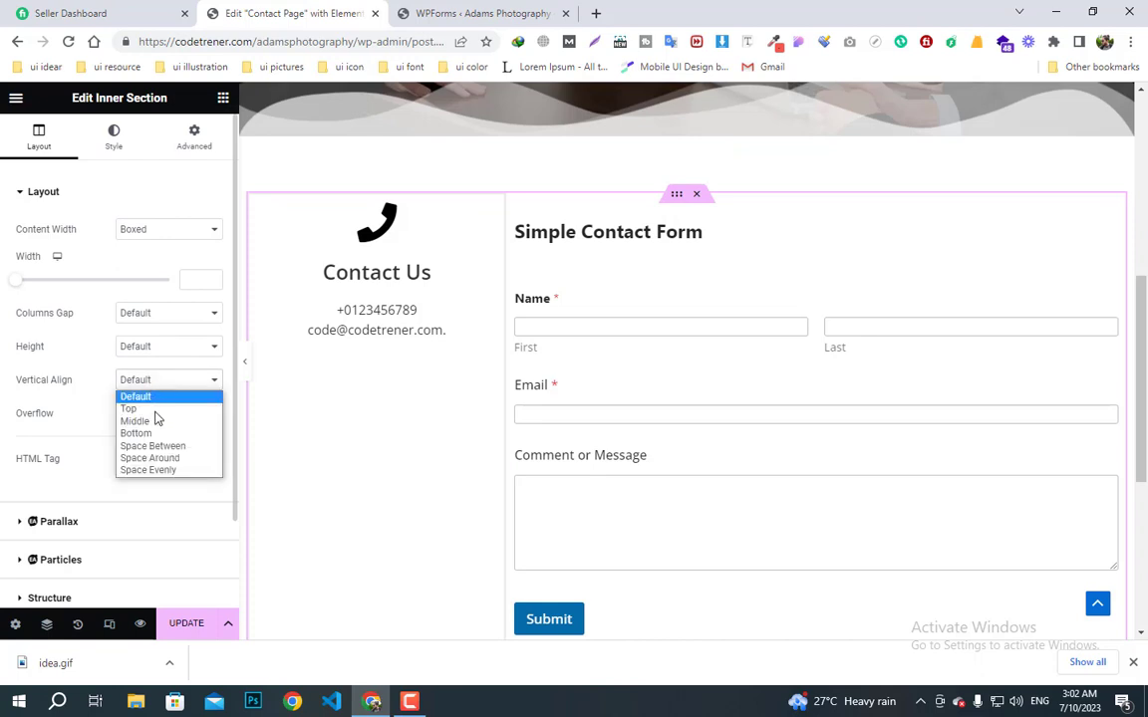
left_click(151, 346)
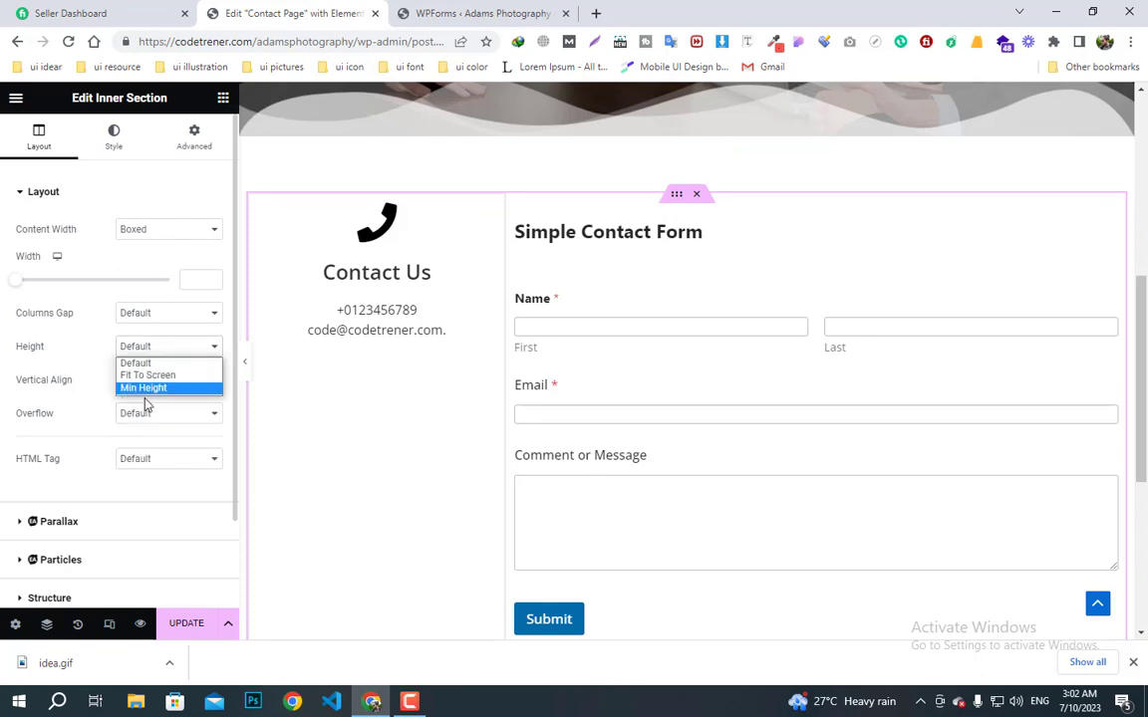
left_click(74, 395)
left_click(140, 384)
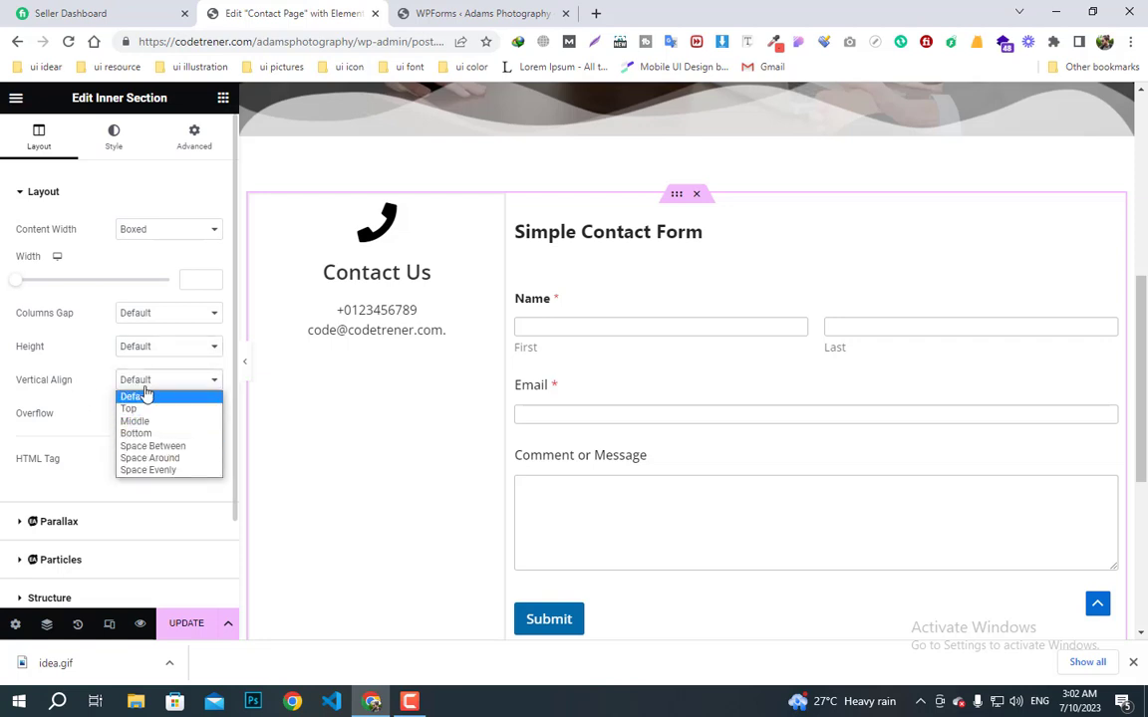
left_click(140, 420)
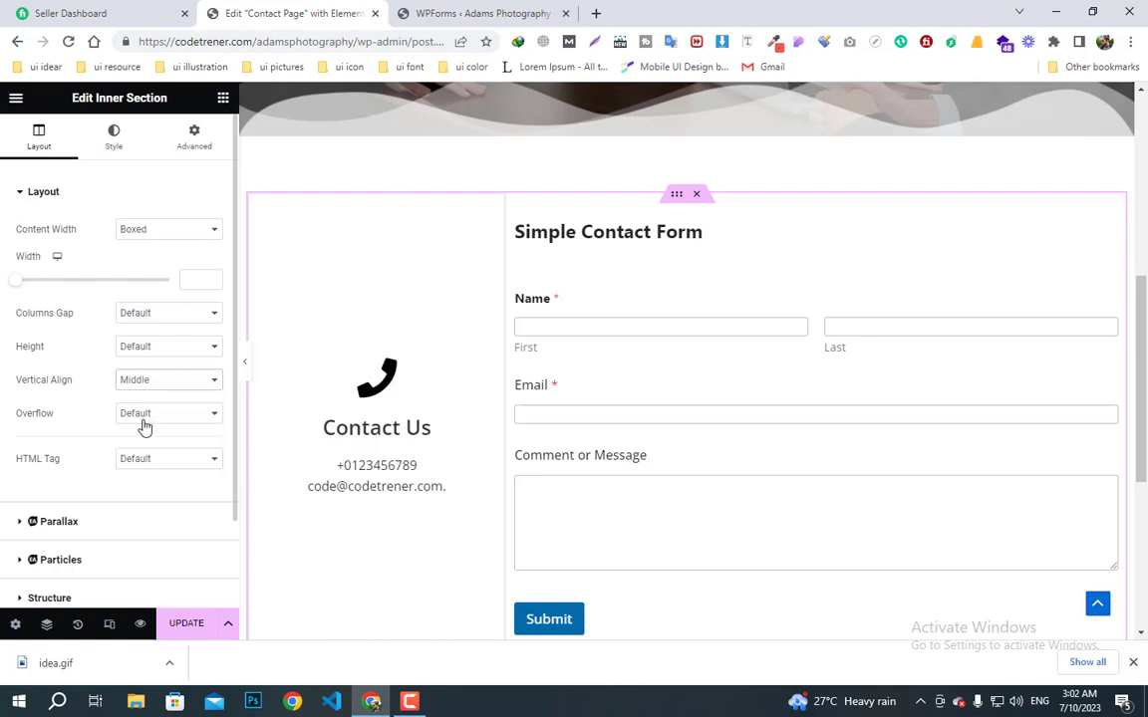
scroll(589, 418, "down", 1)
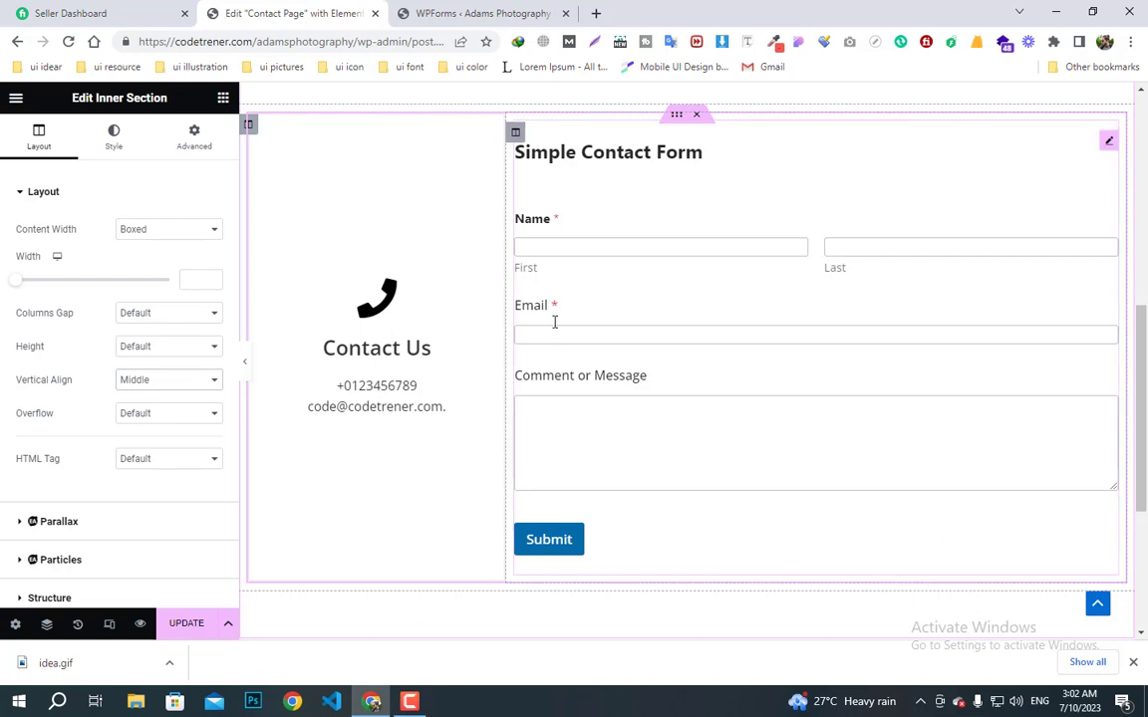
left_click(515, 132)
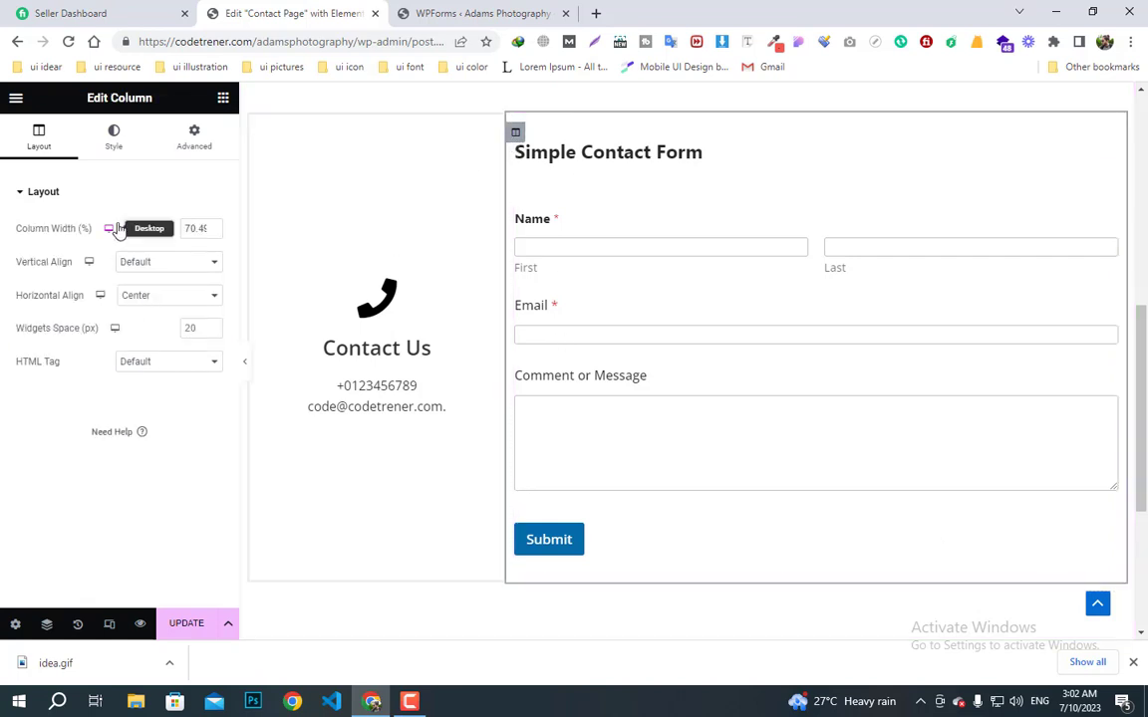
left_click(195, 150)
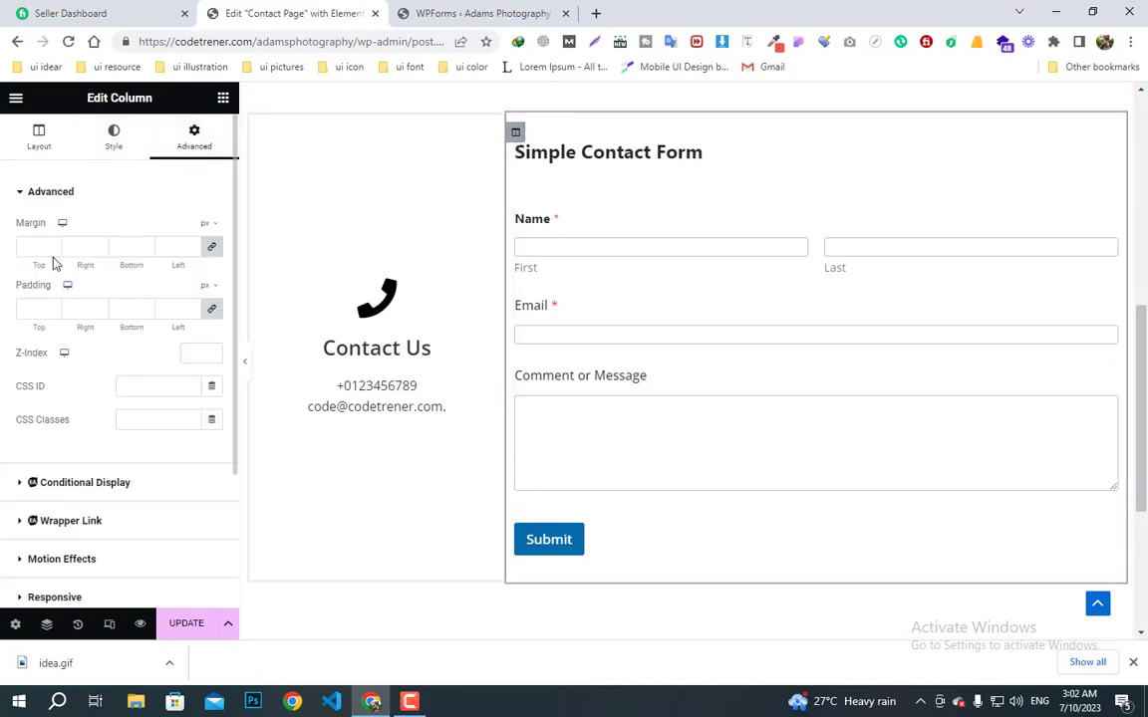
- Unlink the form column's margins and set its left margin to 5 px
left_click(211, 246)
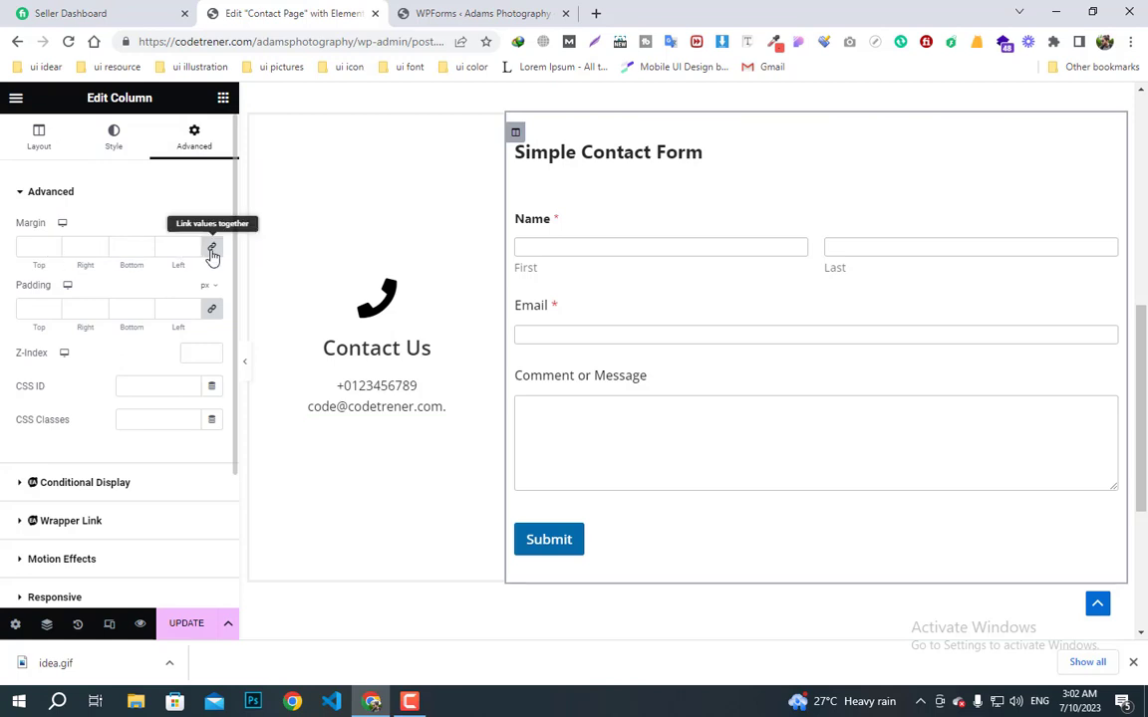
left_click(193, 247)
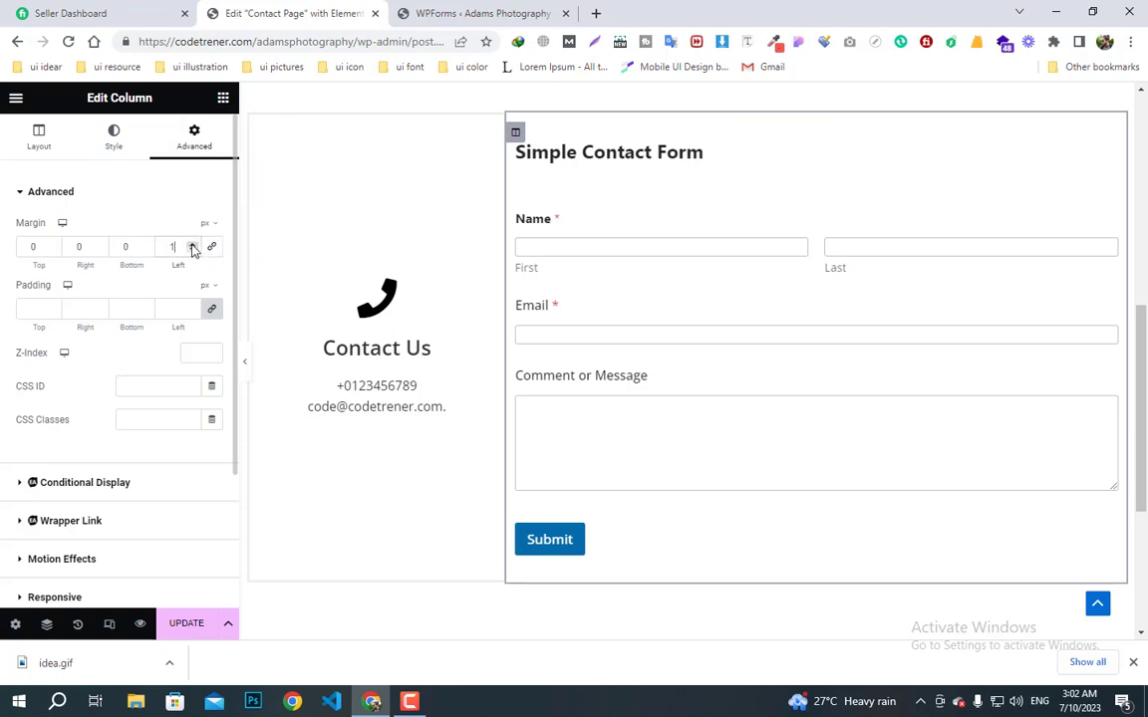
left_click(192, 247)
left_click(192, 246)
left_click(192, 246)
left_click(193, 246)
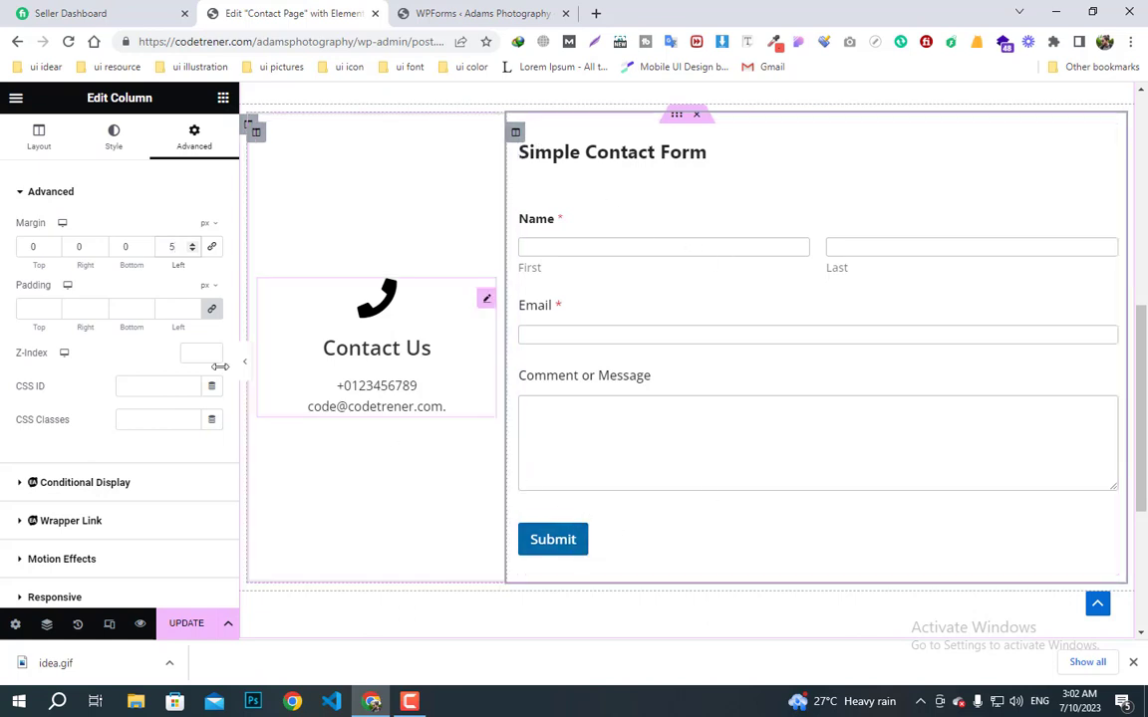
left_click(113, 148)
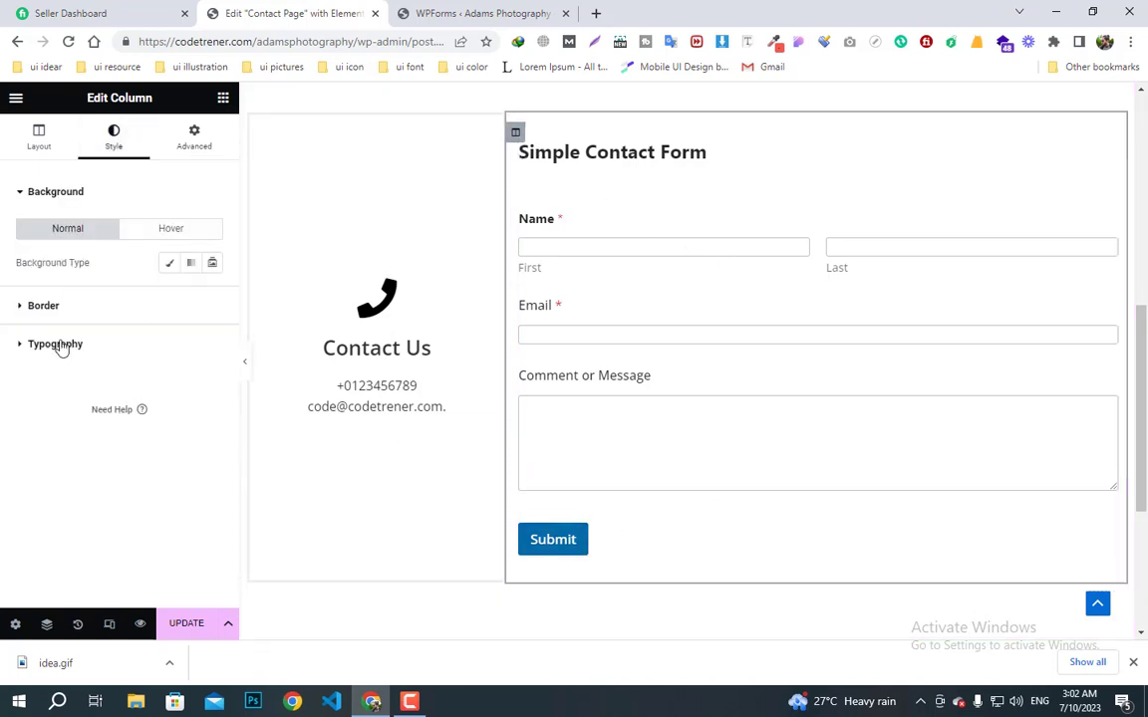
- Give the WPForms Submit button a dark #252222 background colour
left_click(913, 209)
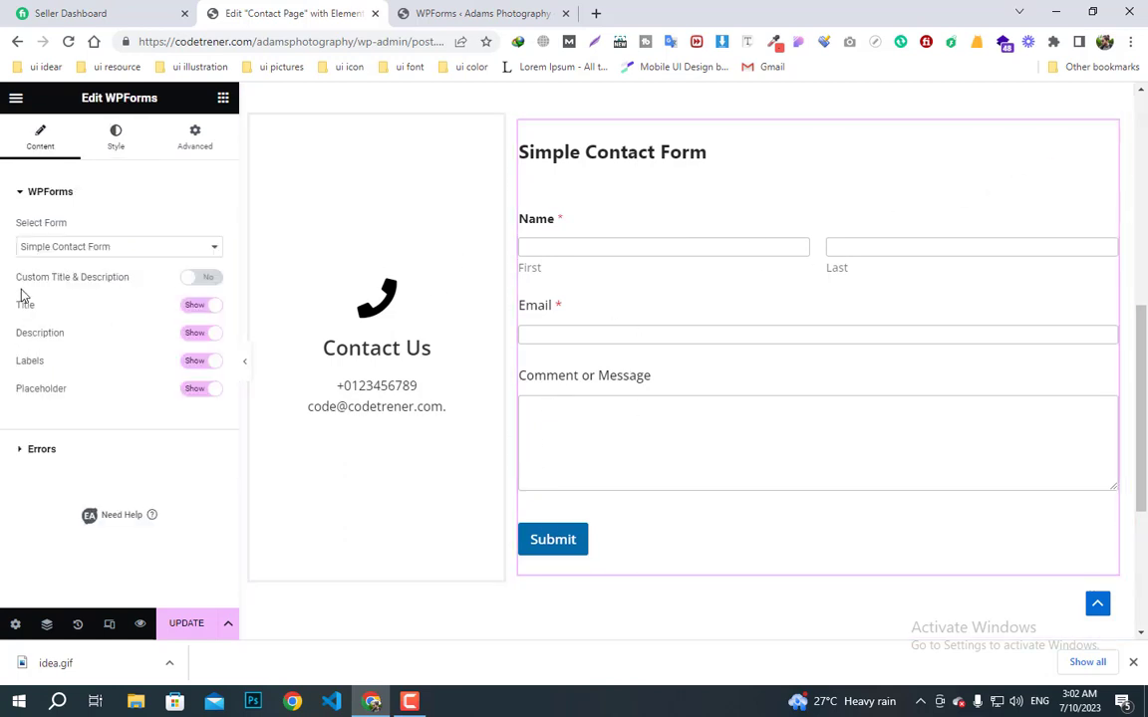
left_click(111, 147)
scroll(97, 504, "down", 5)
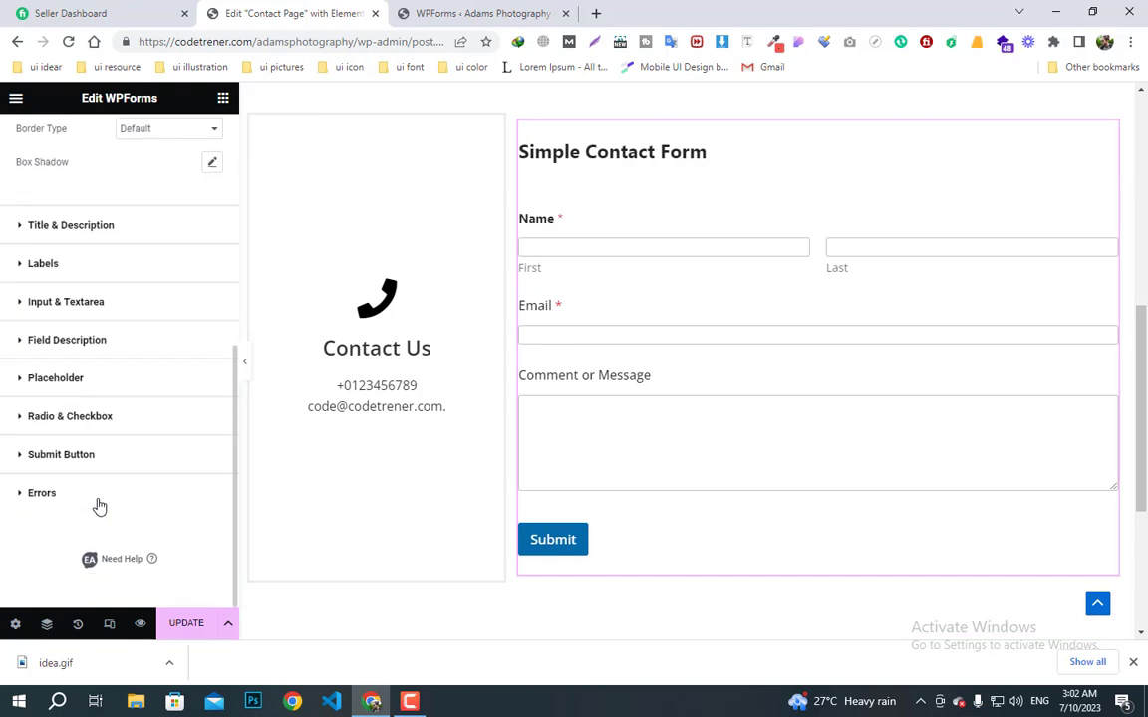
left_click(80, 459)
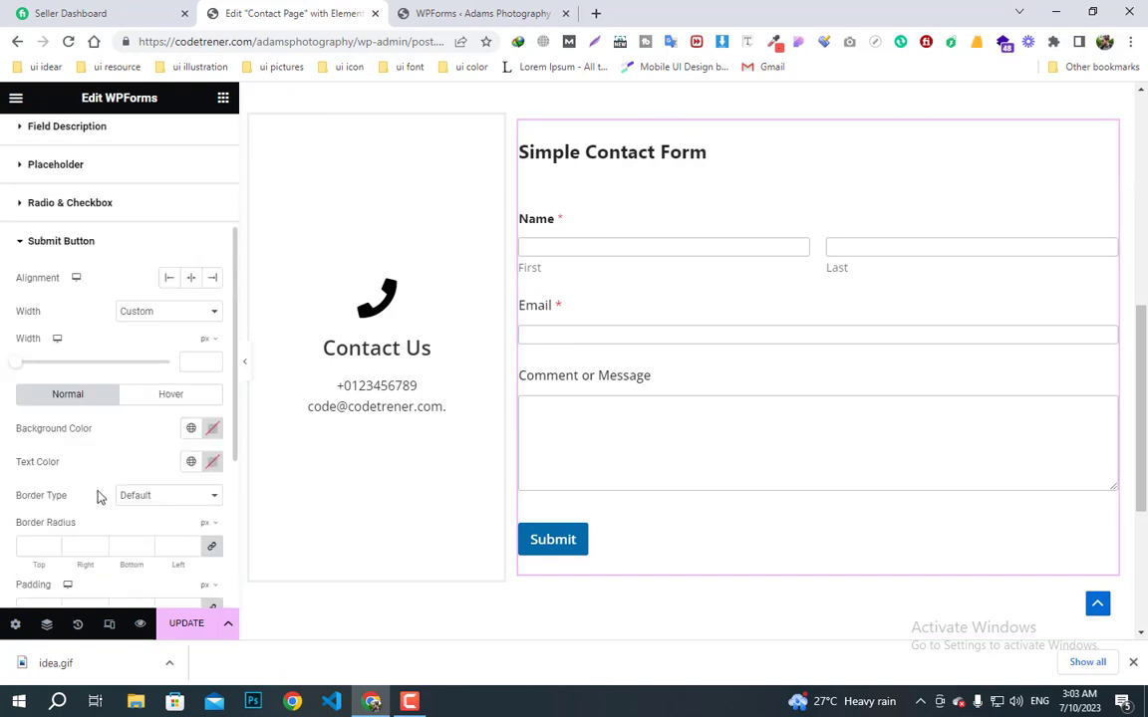
scroll(172, 456, "down", 1)
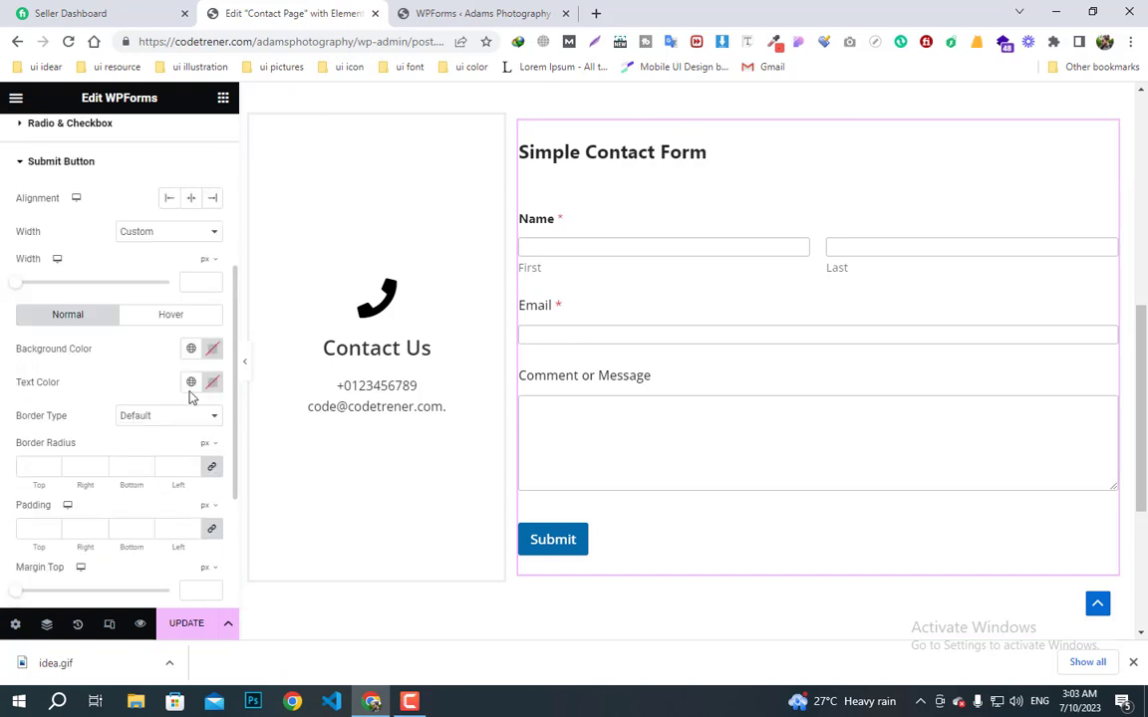
left_click(214, 349)
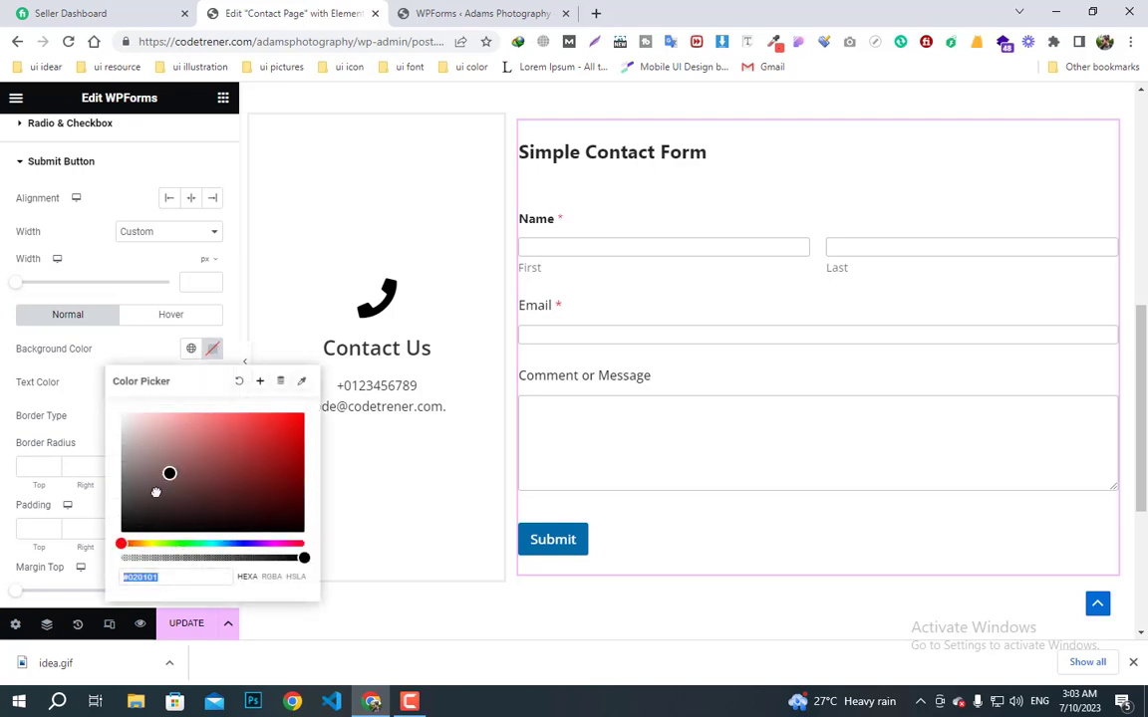
left_click_drag(169, 475, 137, 514)
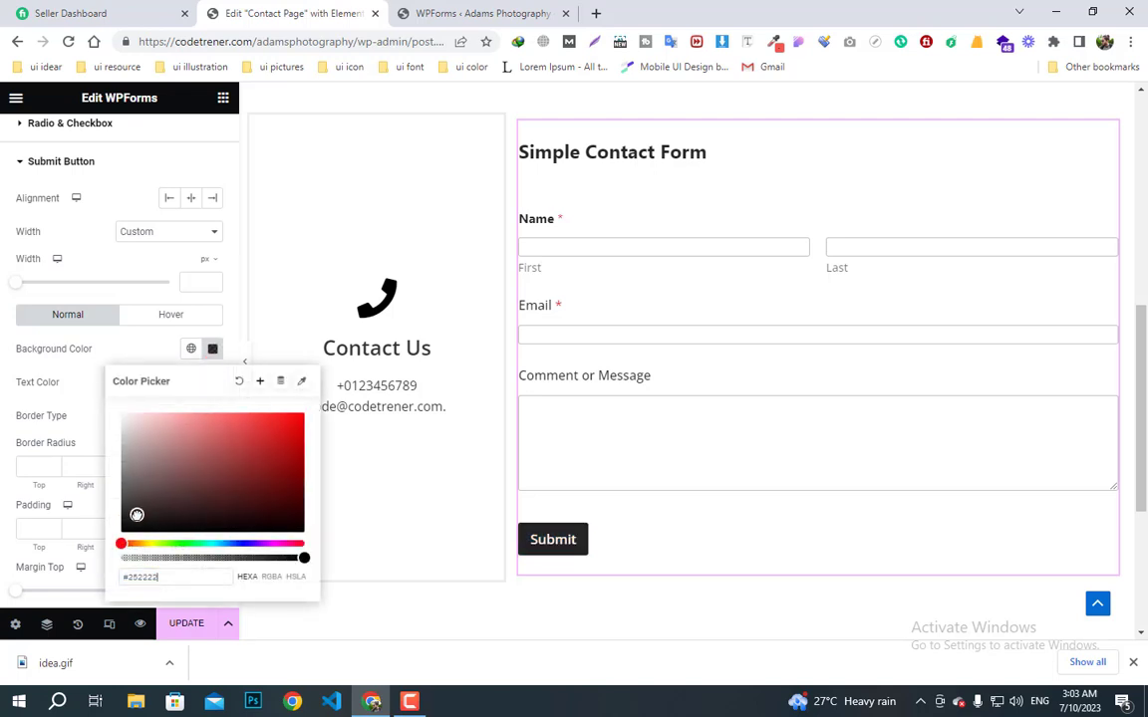
left_click(423, 612)
scroll(438, 608, "down", 2)
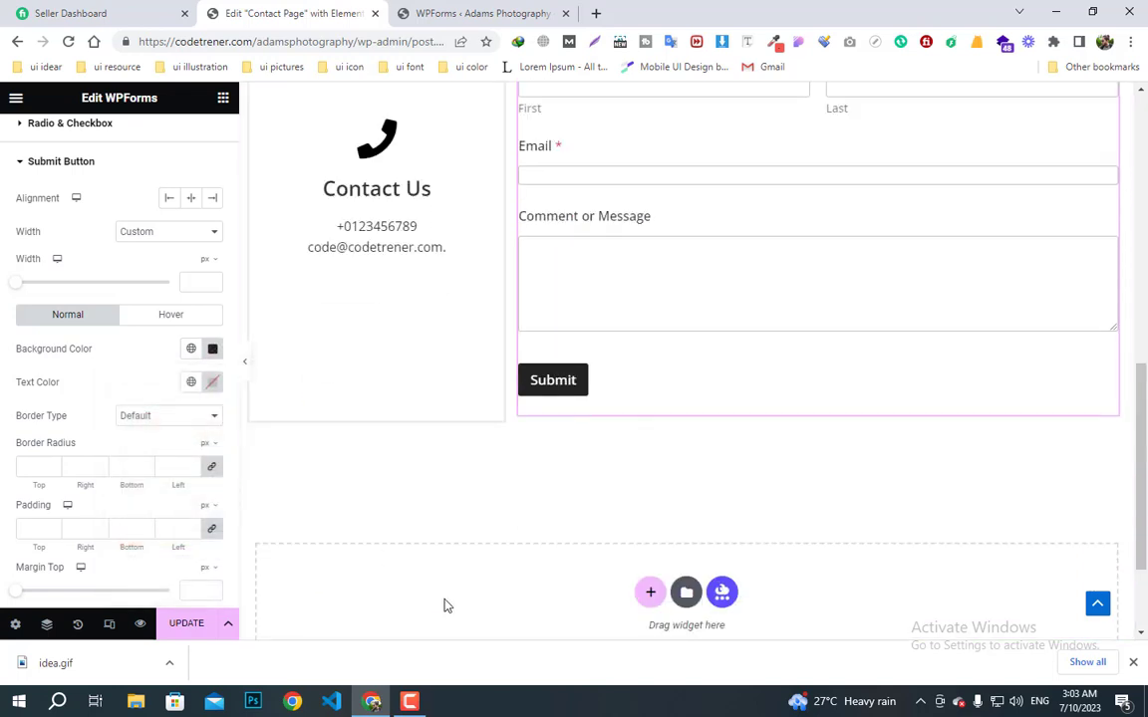
left_click(651, 596)
- Add a single-column section with a Google Maps widget showing London Eye, then update the page
left_click(502, 625)
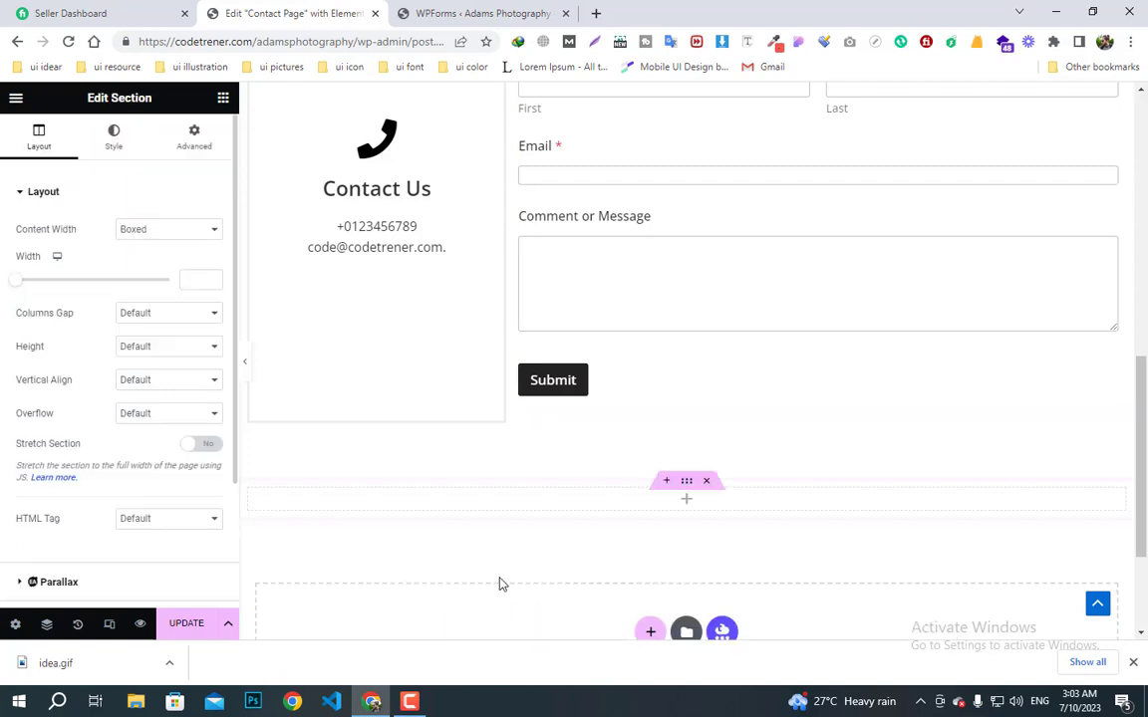
scroll(507, 558, "down", 1)
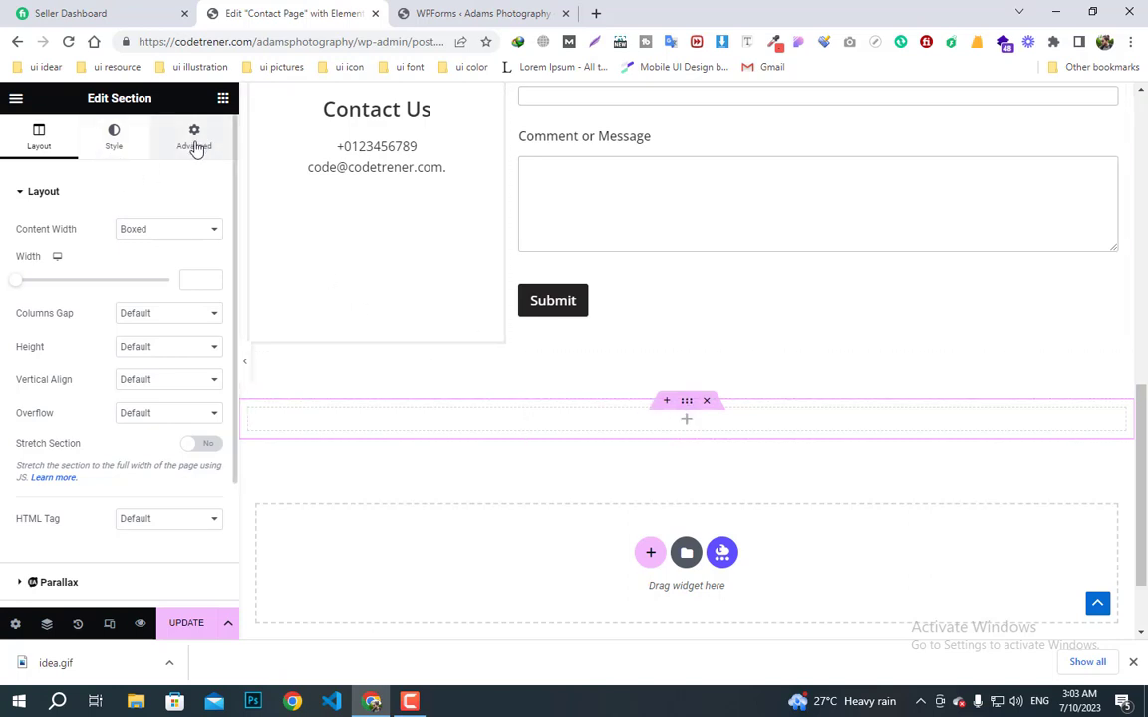
left_click(223, 98)
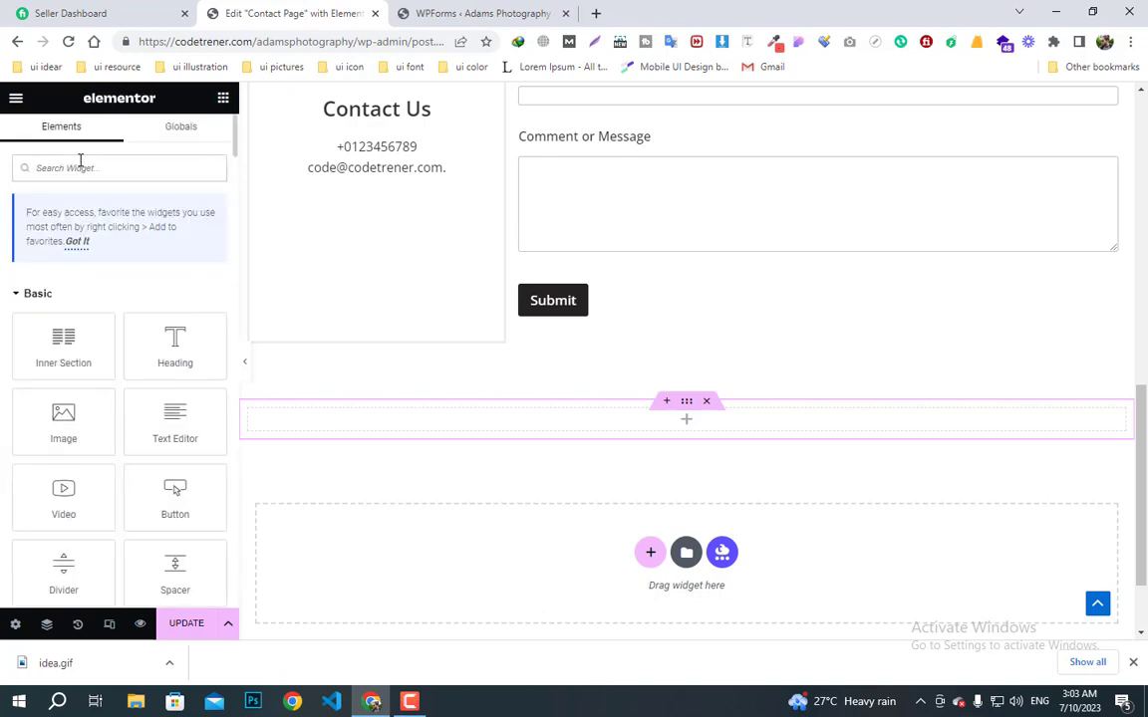
left_click(80, 162)
type("map")
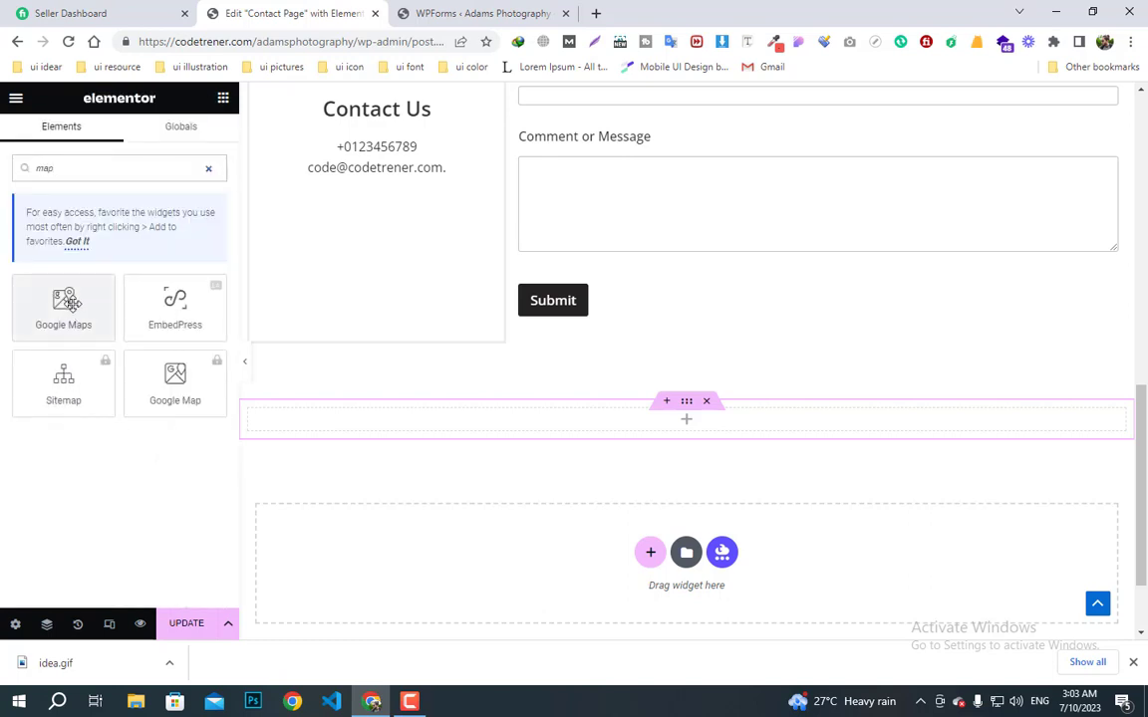
left_click_drag(66, 289, 691, 434)
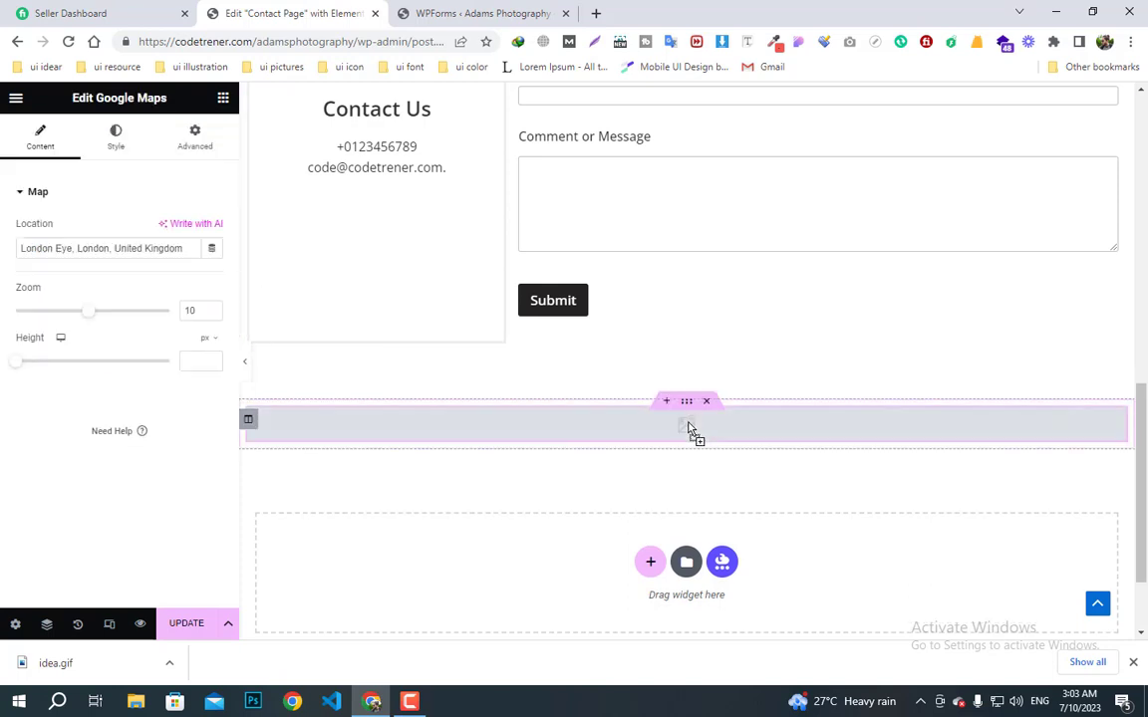
scroll(619, 515, "down", 1)
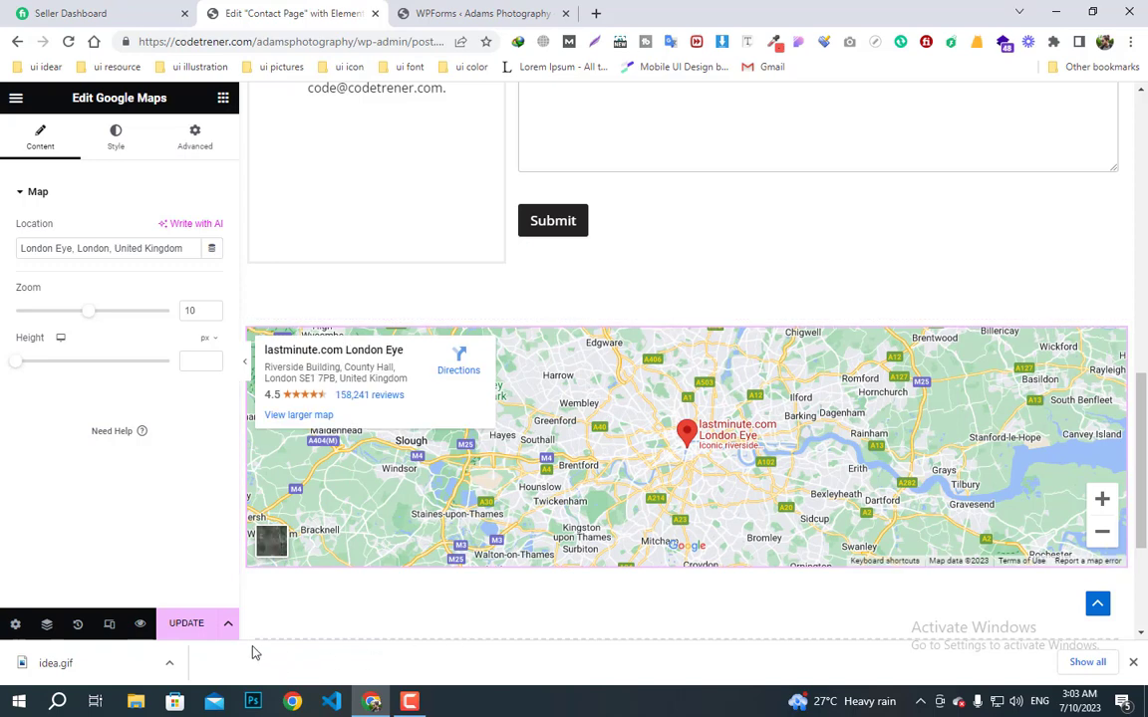
left_click(188, 625)
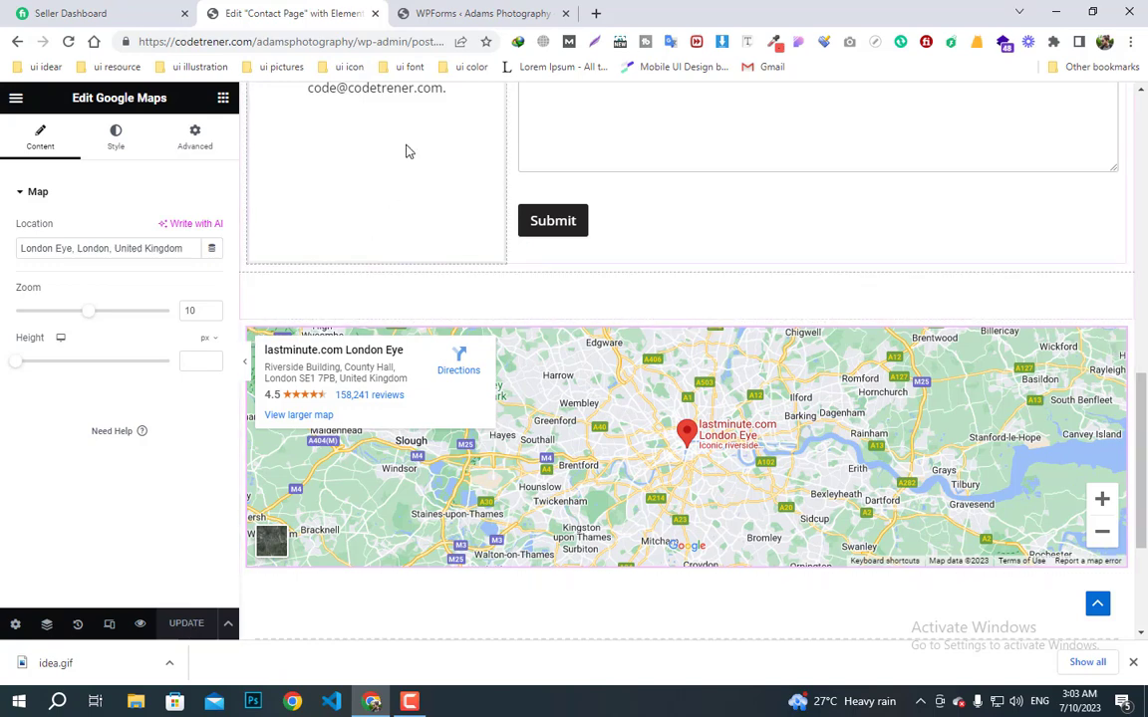
- Open the live site in a new tab and scroll through the Home page
left_click(439, 10)
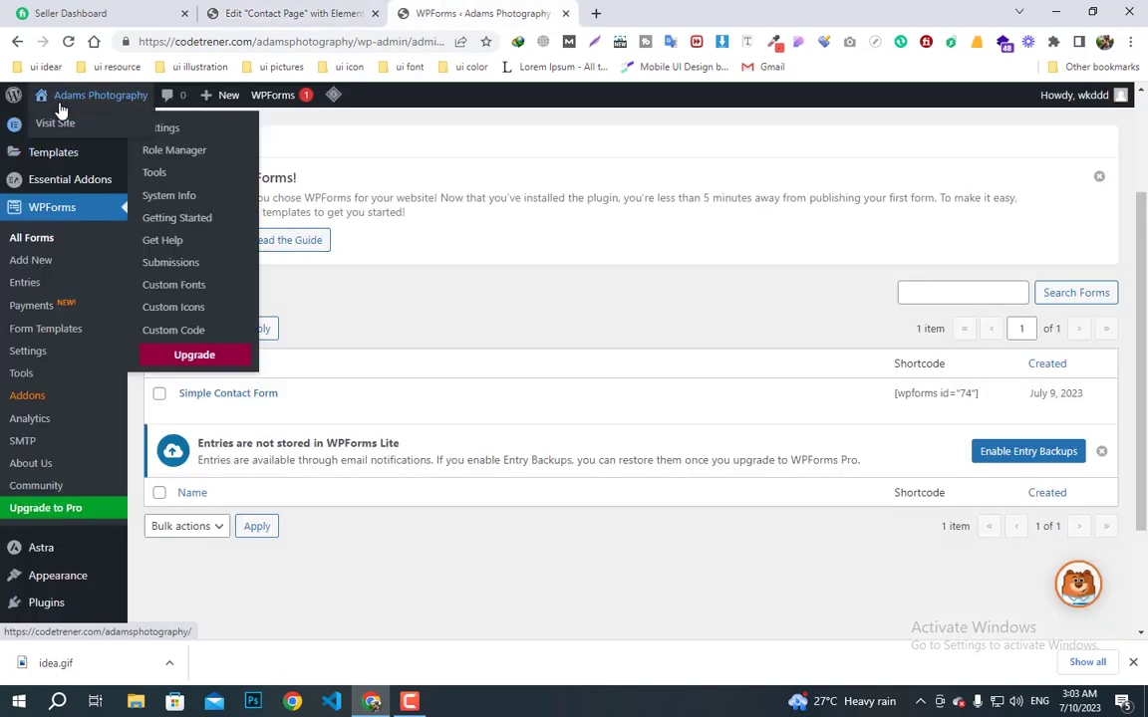
right_click(60, 118)
left_click(95, 126)
left_click(633, 13)
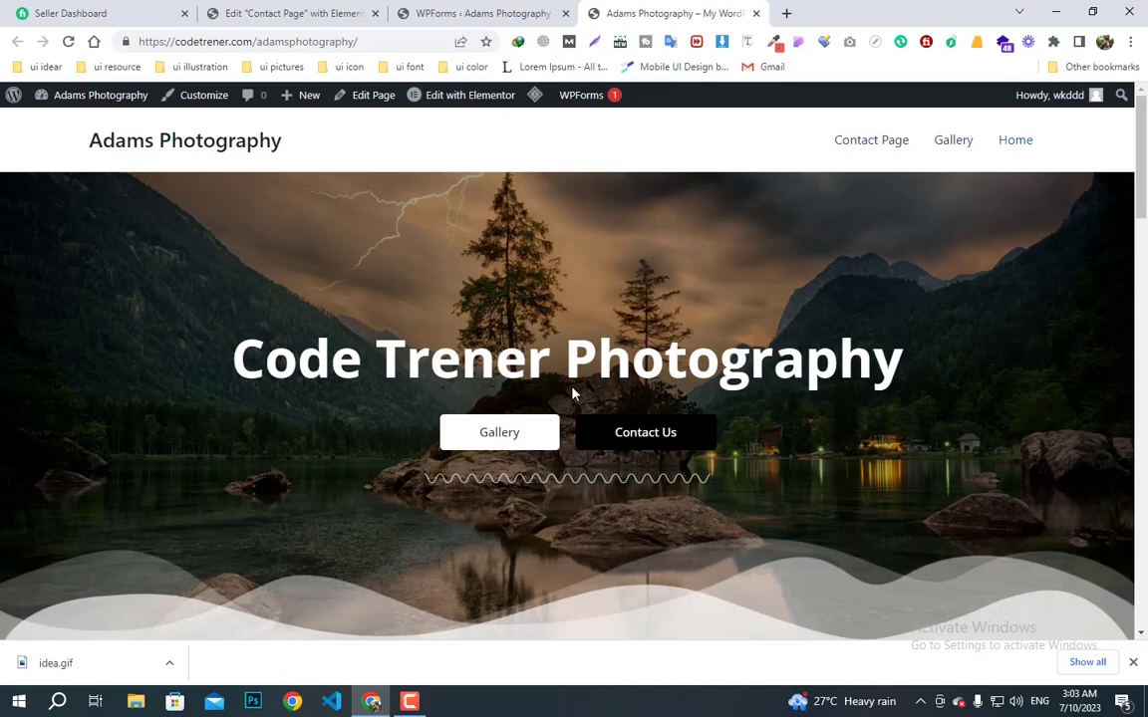
scroll(573, 394, "down", 15)
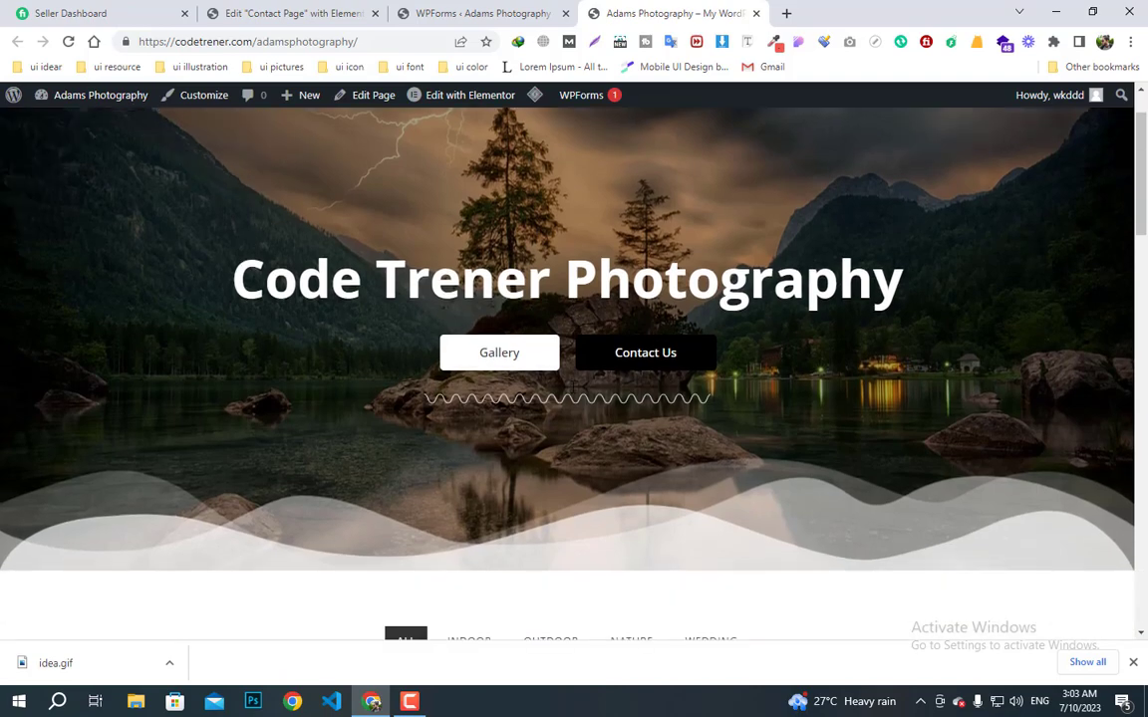
scroll(573, 393, "down", 5)
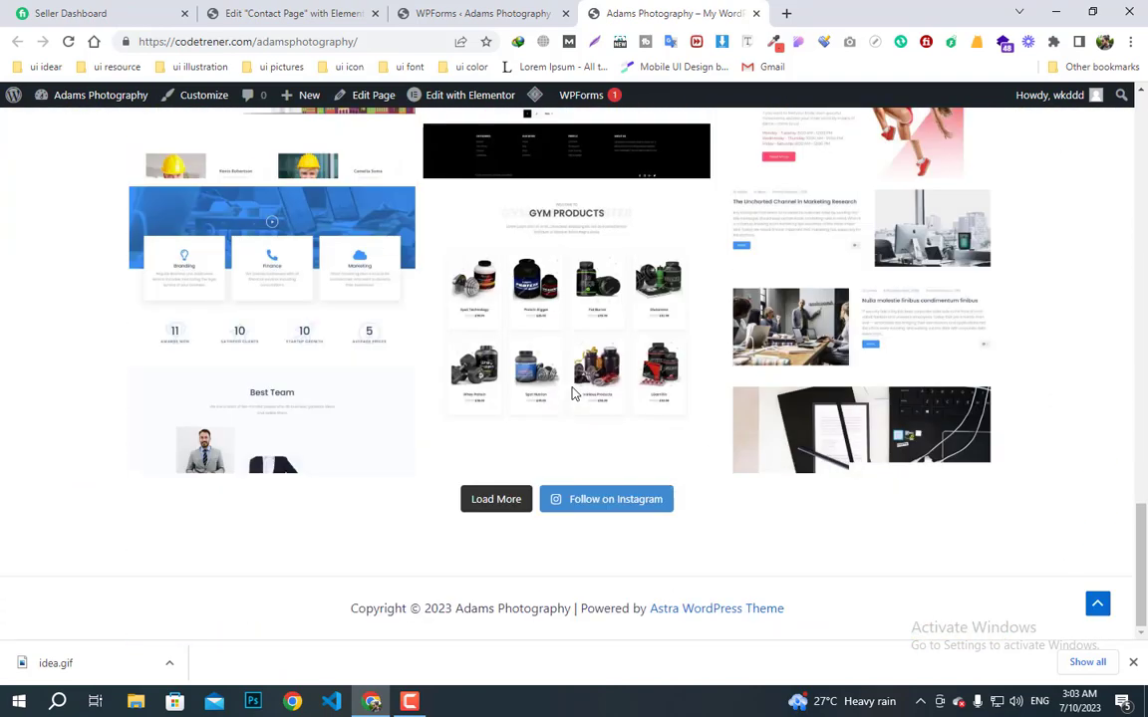
scroll(697, 448, "up", 20)
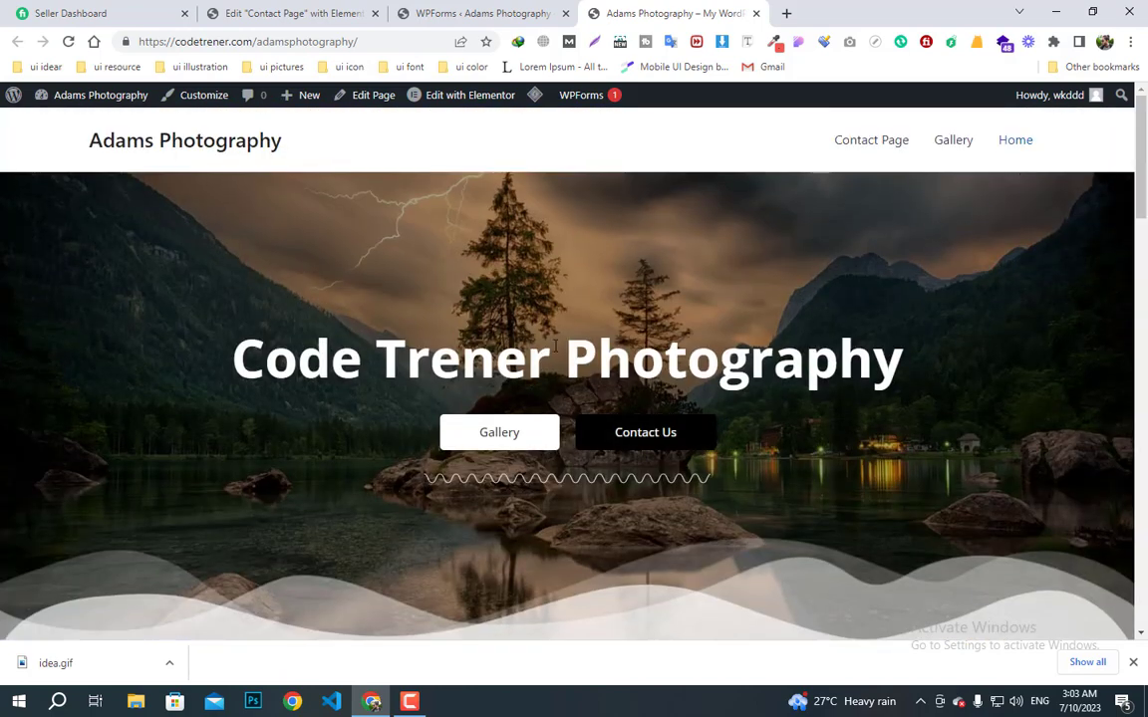
- Browse the live Contact and Gallery pages, then return to the WPForms forms list
left_click(871, 144)
scroll(714, 387, "down", 9)
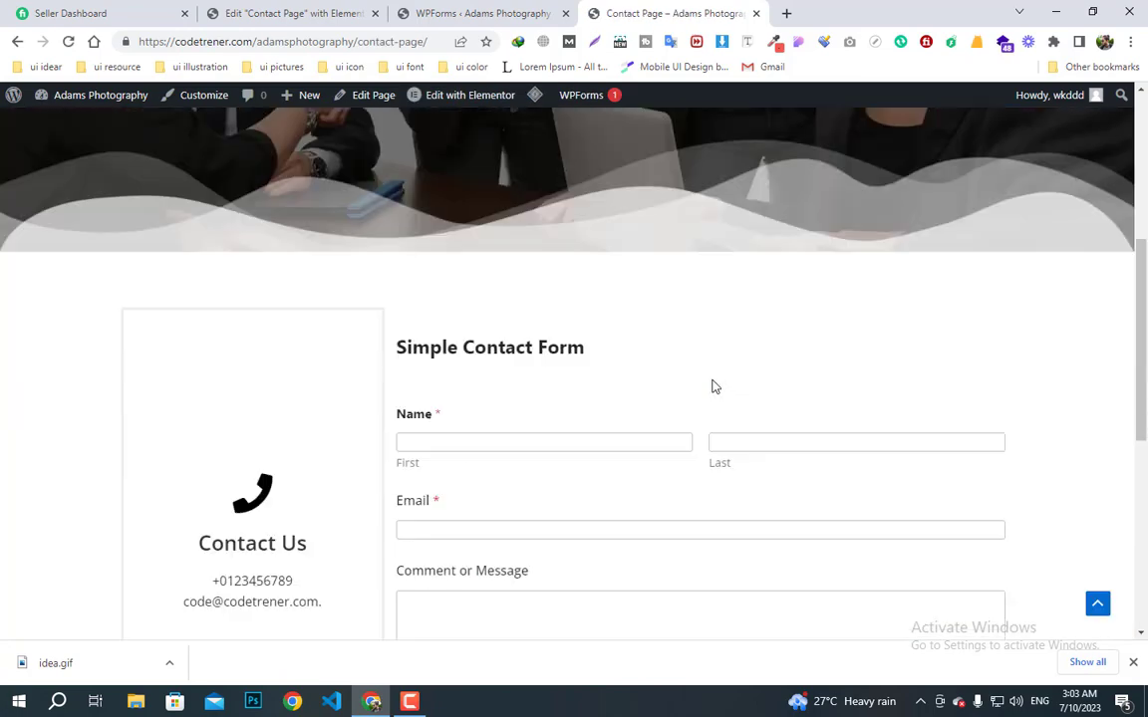
scroll(714, 386, "up", 5)
scroll(713, 387, "up", 5)
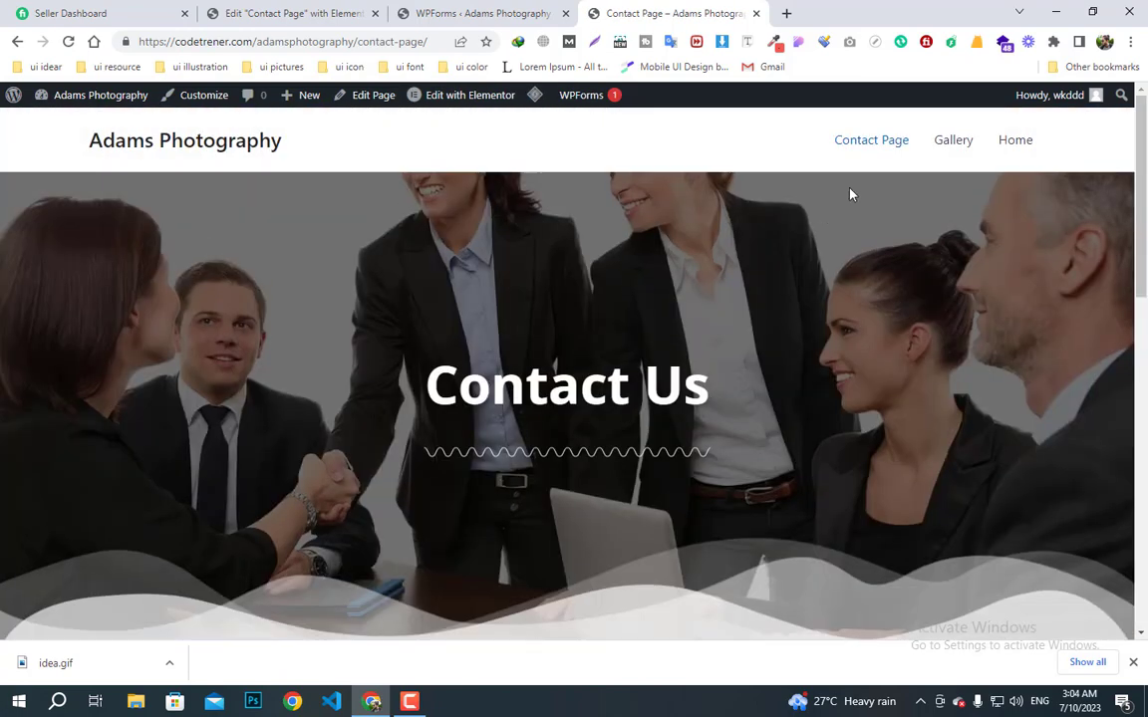
left_click(966, 142)
scroll(695, 450, "down", 8)
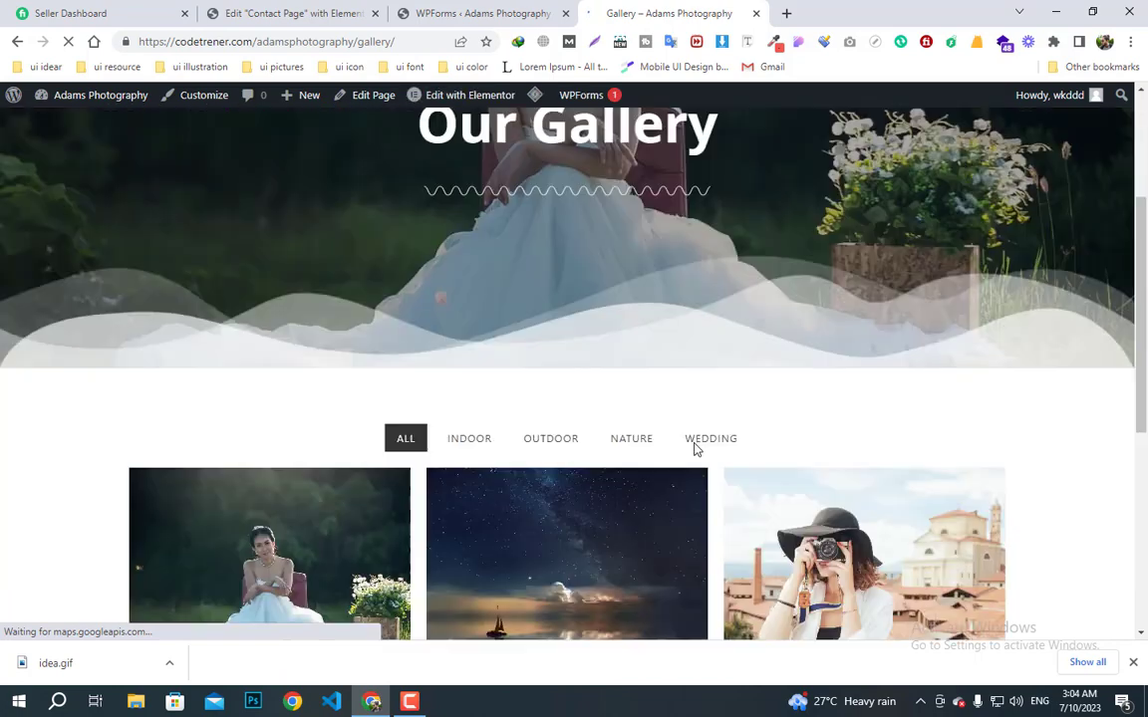
scroll(696, 450, "up", 3)
scroll(696, 450, "up", 4)
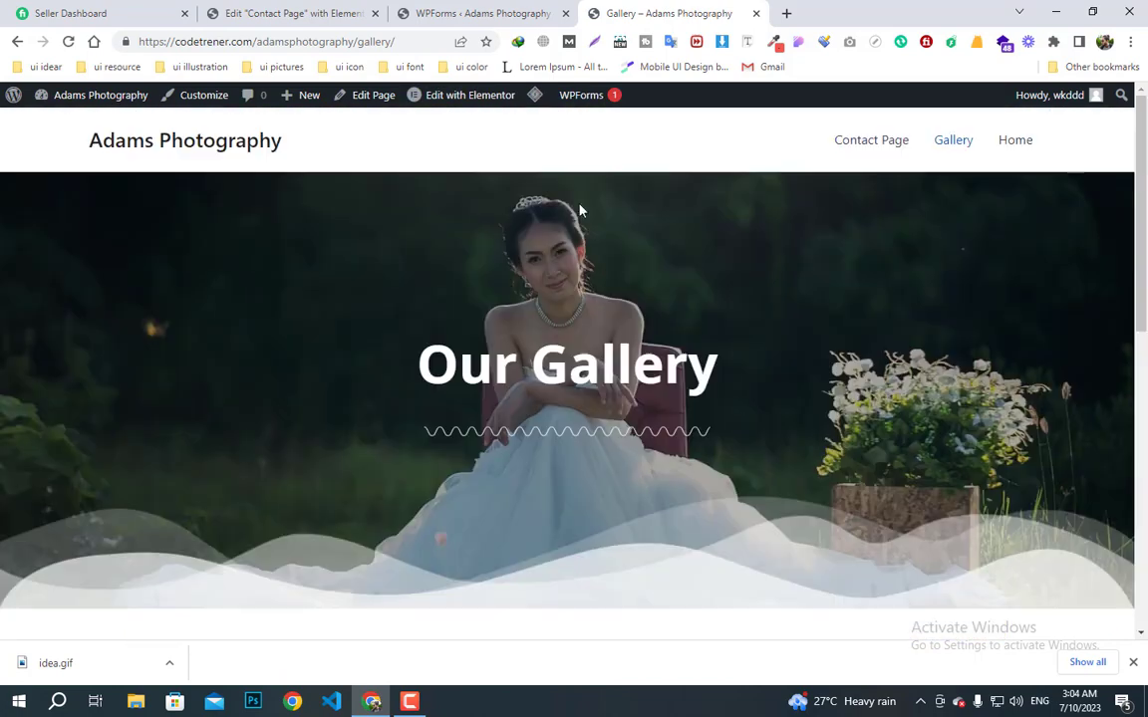
left_click(351, 12)
left_click(425, 12)
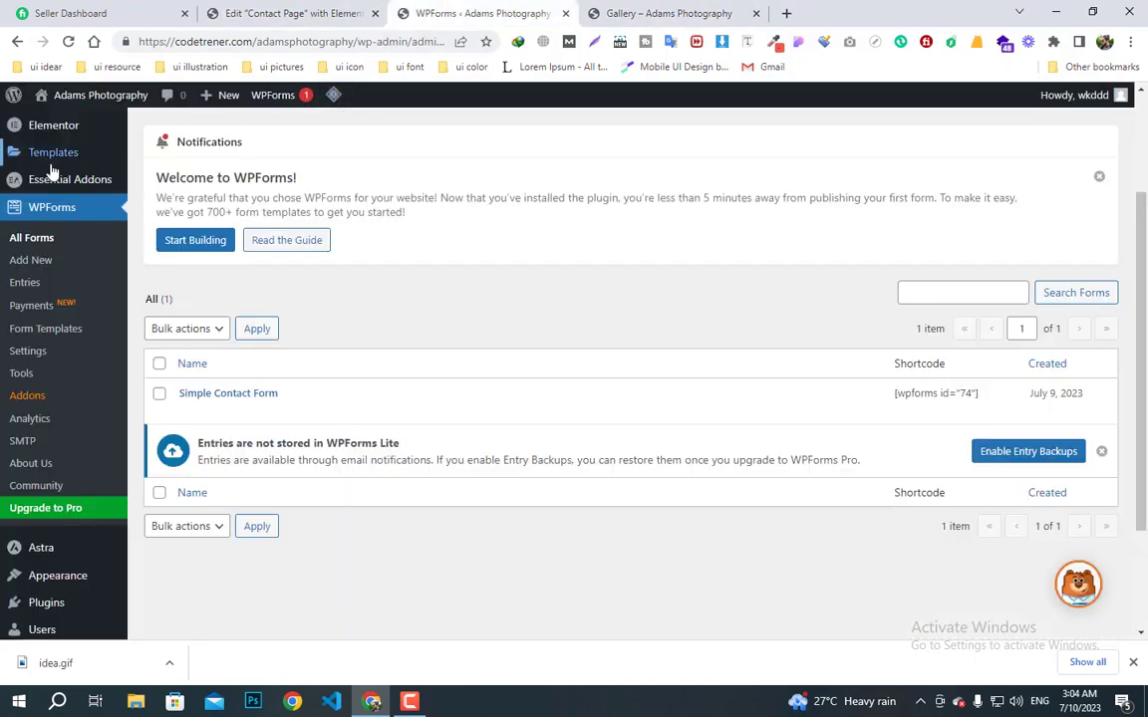
- Go to Pages, then open Astra's Custom Layouts page from the Astra submenu
scroll(50, 299, "up", 3)
left_click(51, 225)
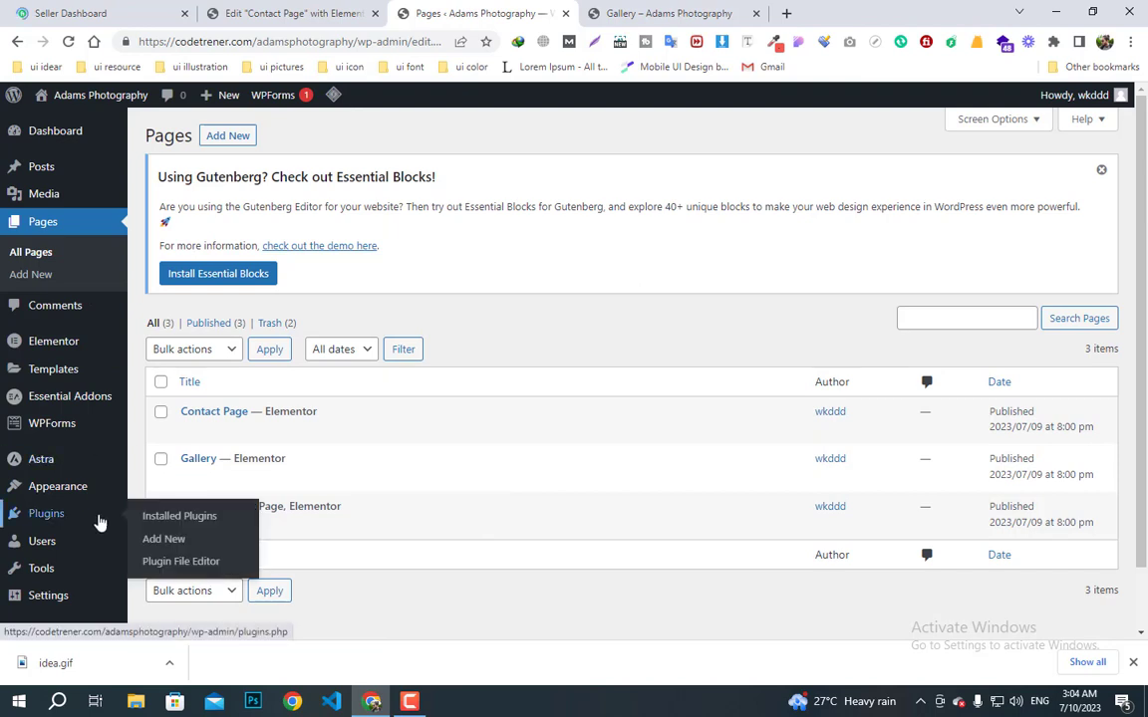
mouse_move(100, 463)
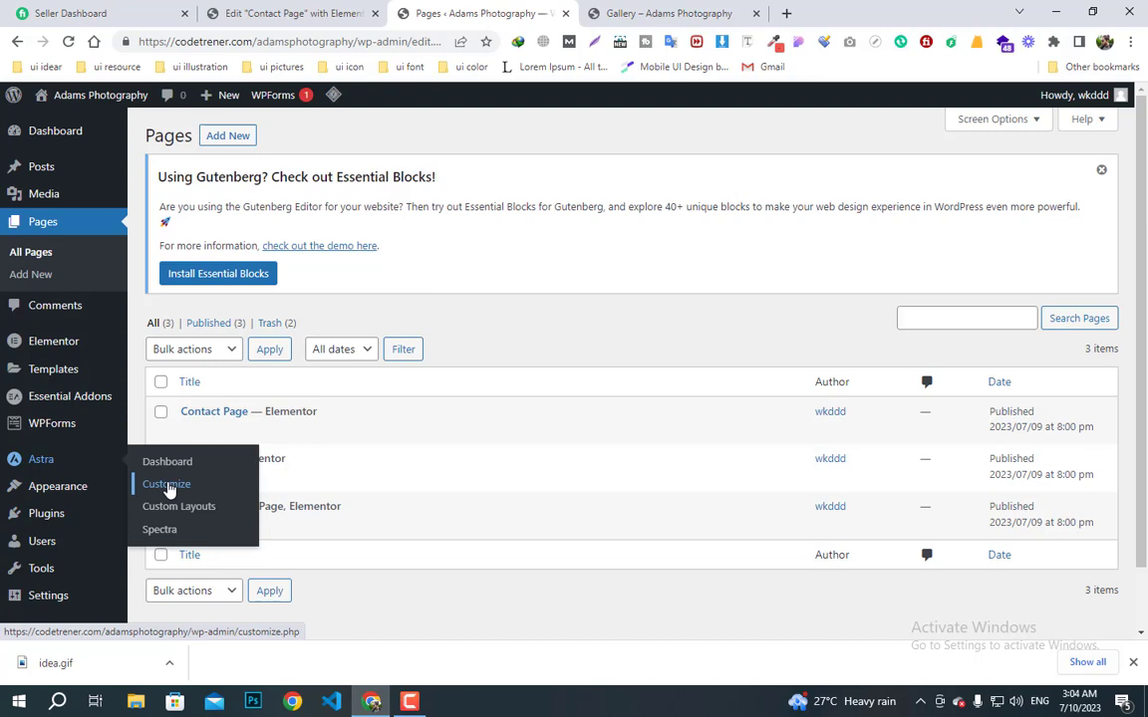
left_click(195, 464)
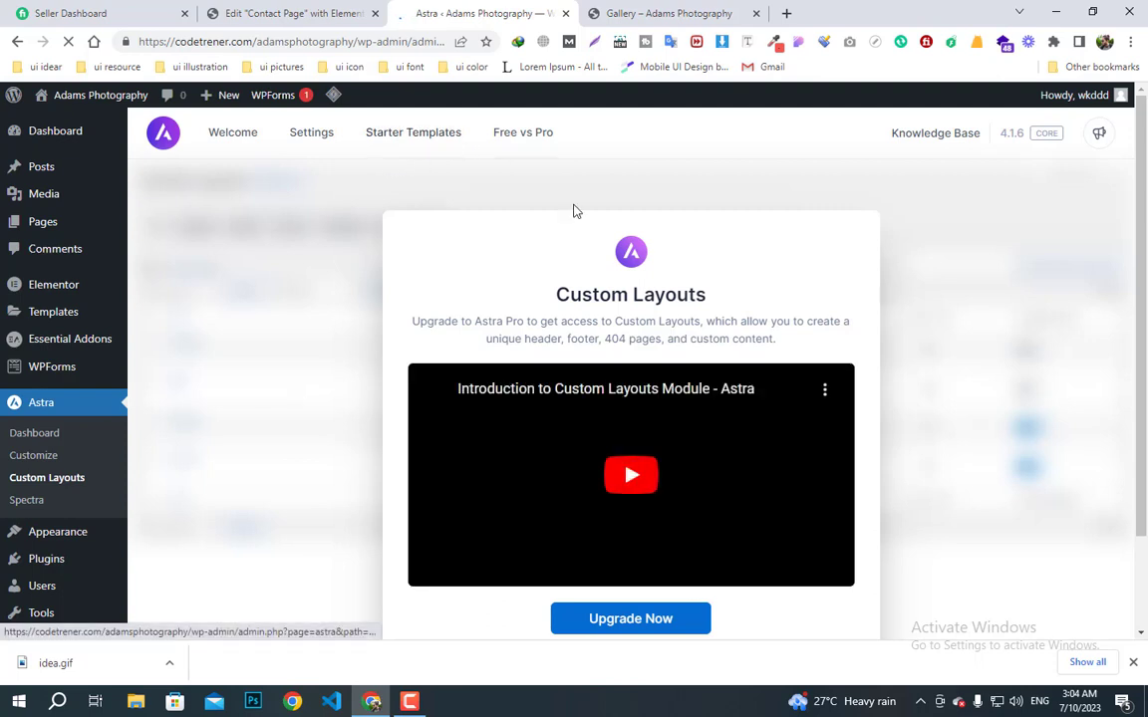
scroll(637, 479, "down", 1)
scroll(675, 512, "up", 1)
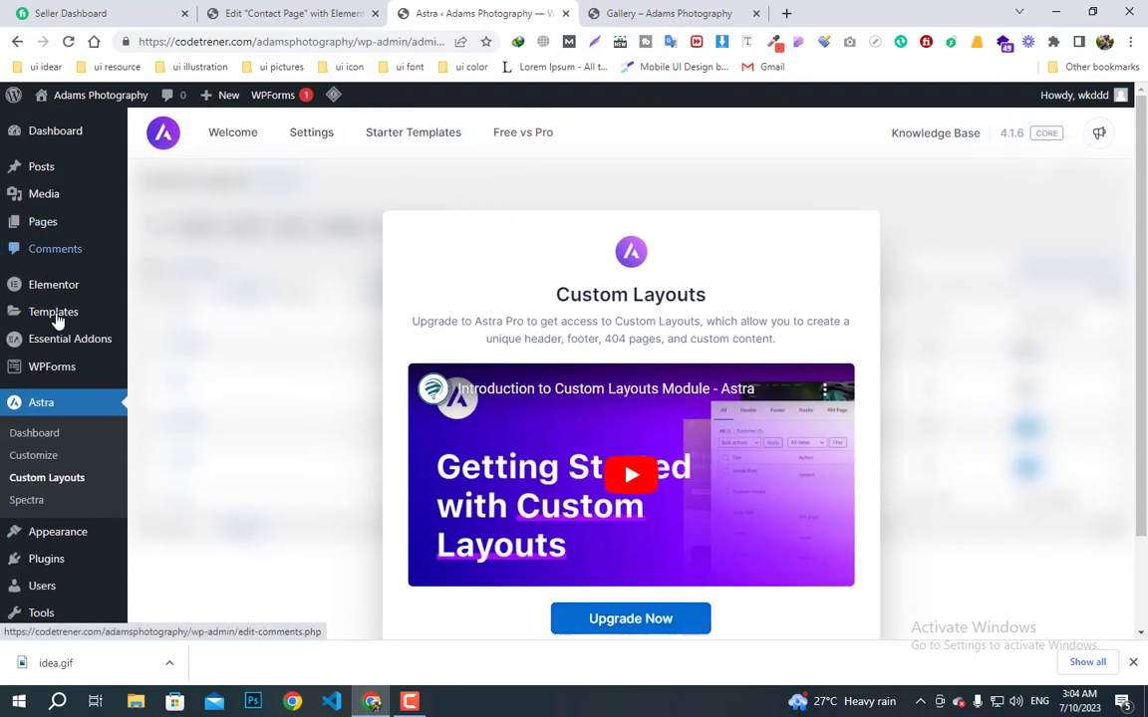
- In the Customizer Header Builder, open the Primary Menu element and review its Design and General settings
left_click(315, 141)
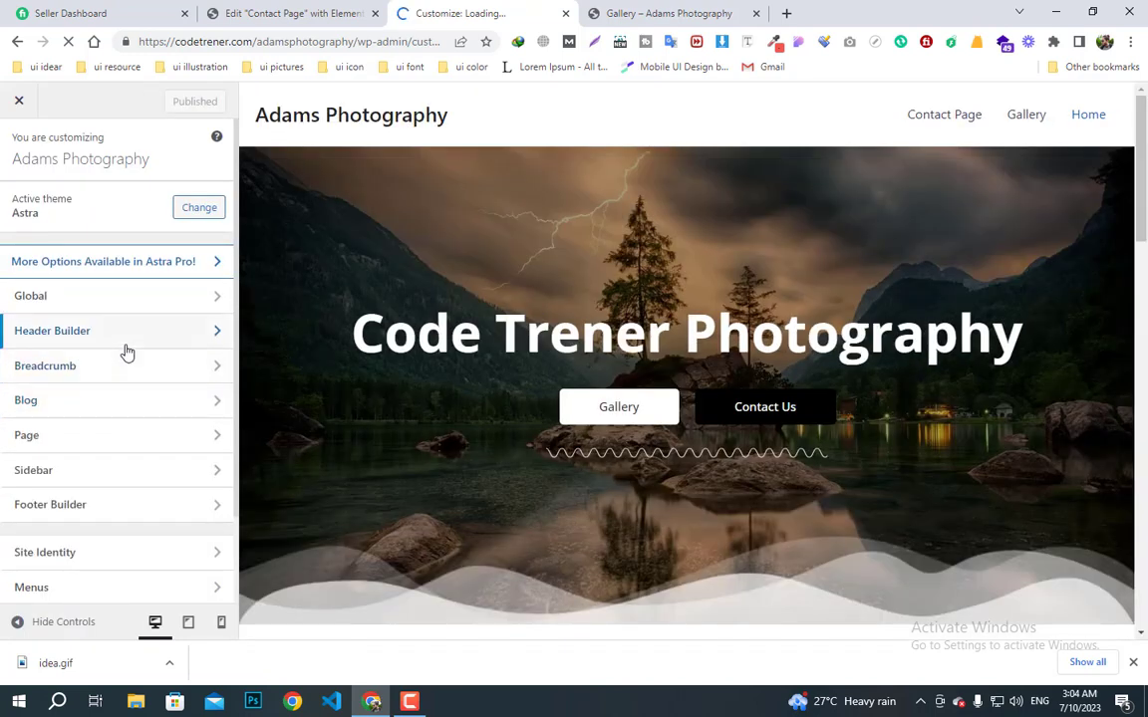
left_click(158, 340)
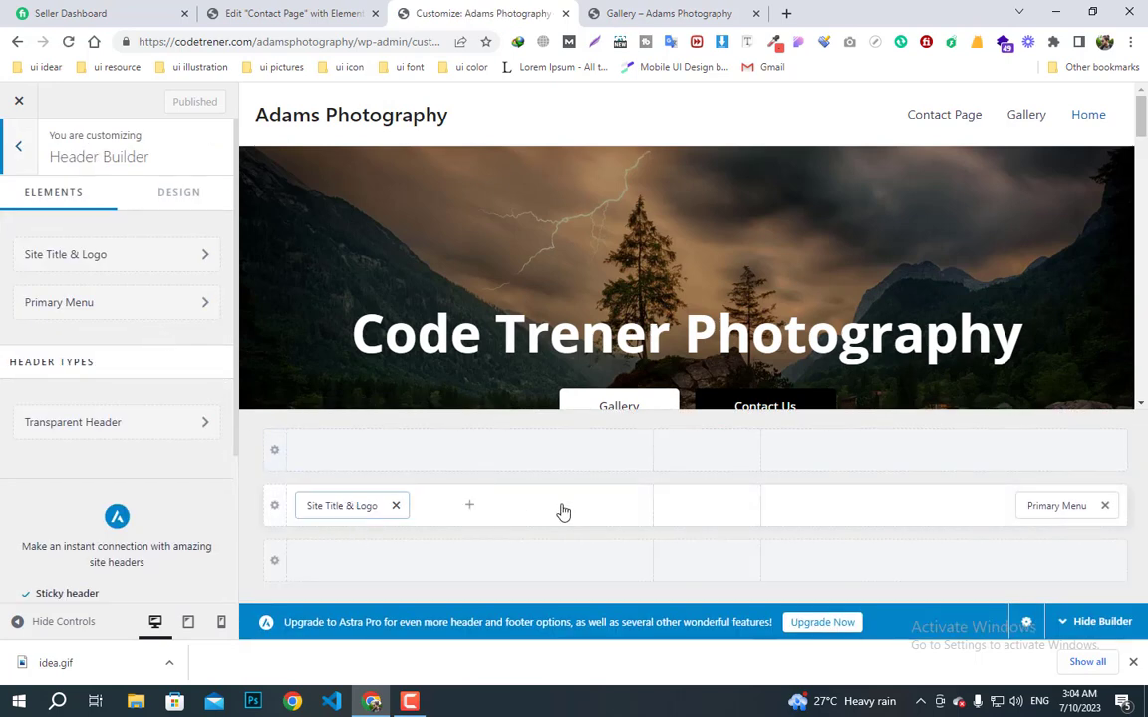
left_click(1063, 508)
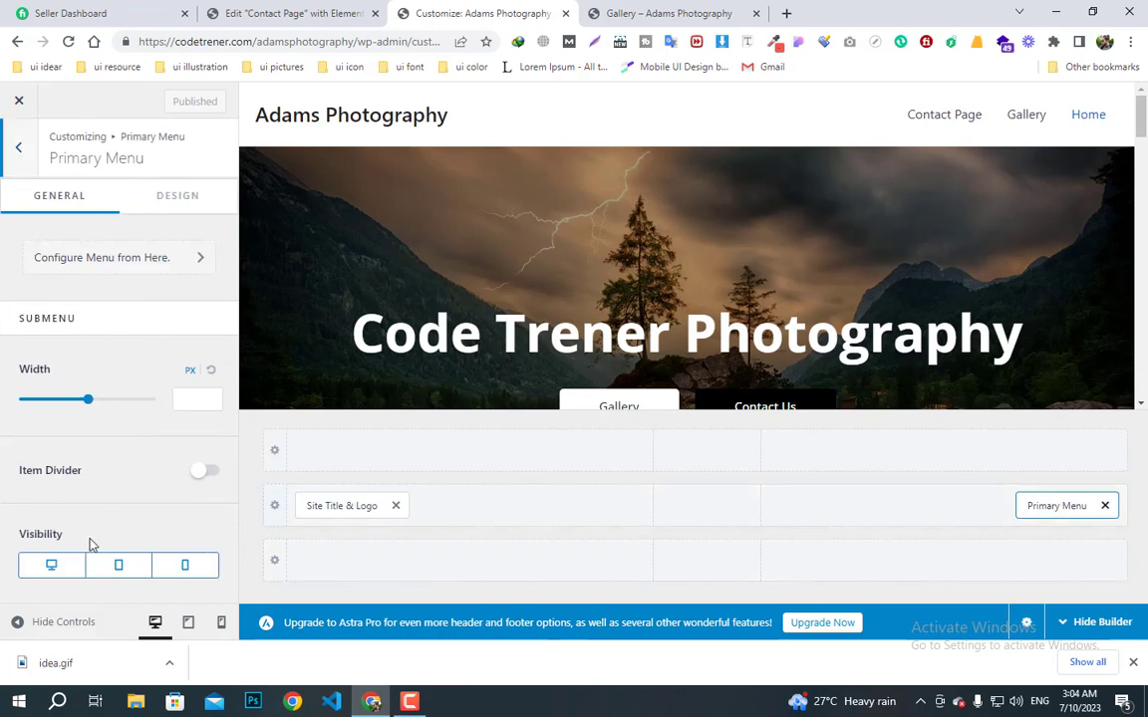
left_click(170, 203)
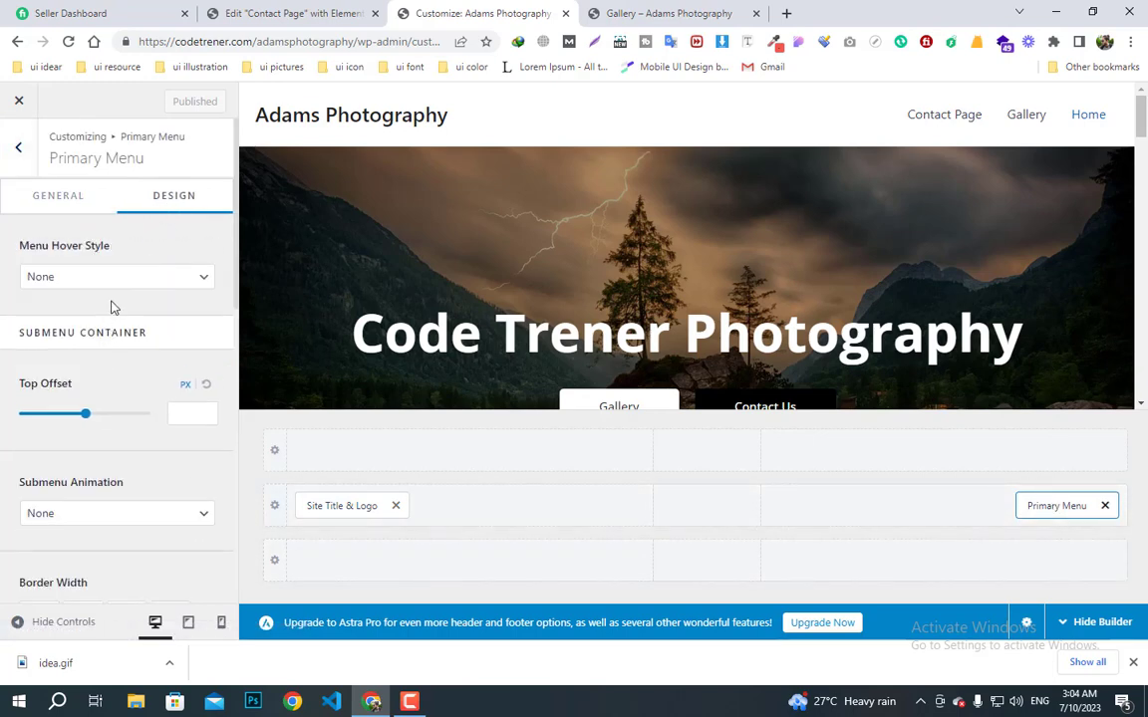
scroll(114, 419, "down", 2)
scroll(110, 430, "up", 2)
left_click(18, 150)
left_click(97, 309)
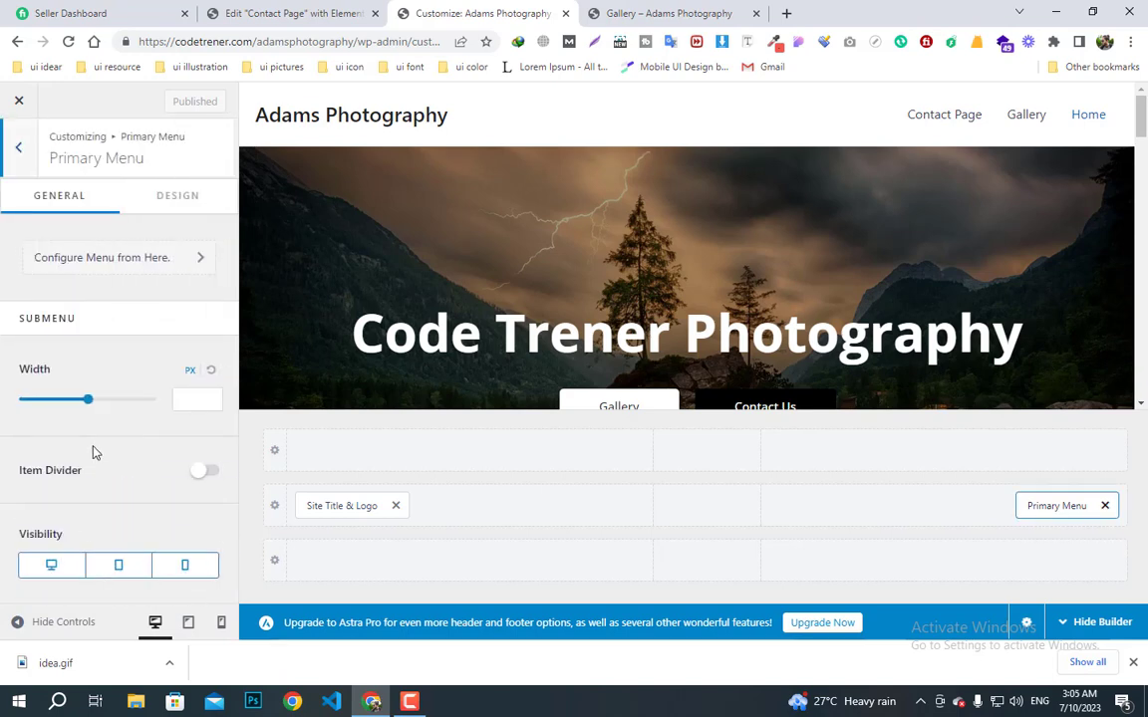
- Create a menu named 'main menu' with the Primary Menu location ticked
left_click(125, 261)
scroll(196, 410, "down", 1)
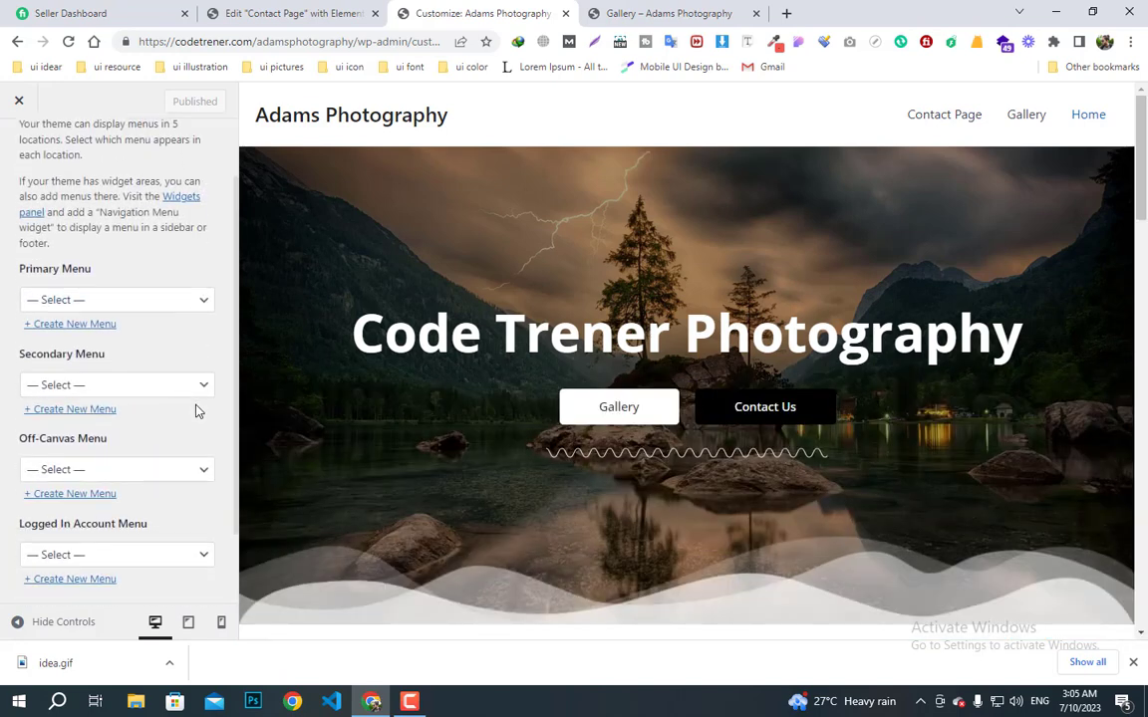
scroll(117, 455, "down", 1)
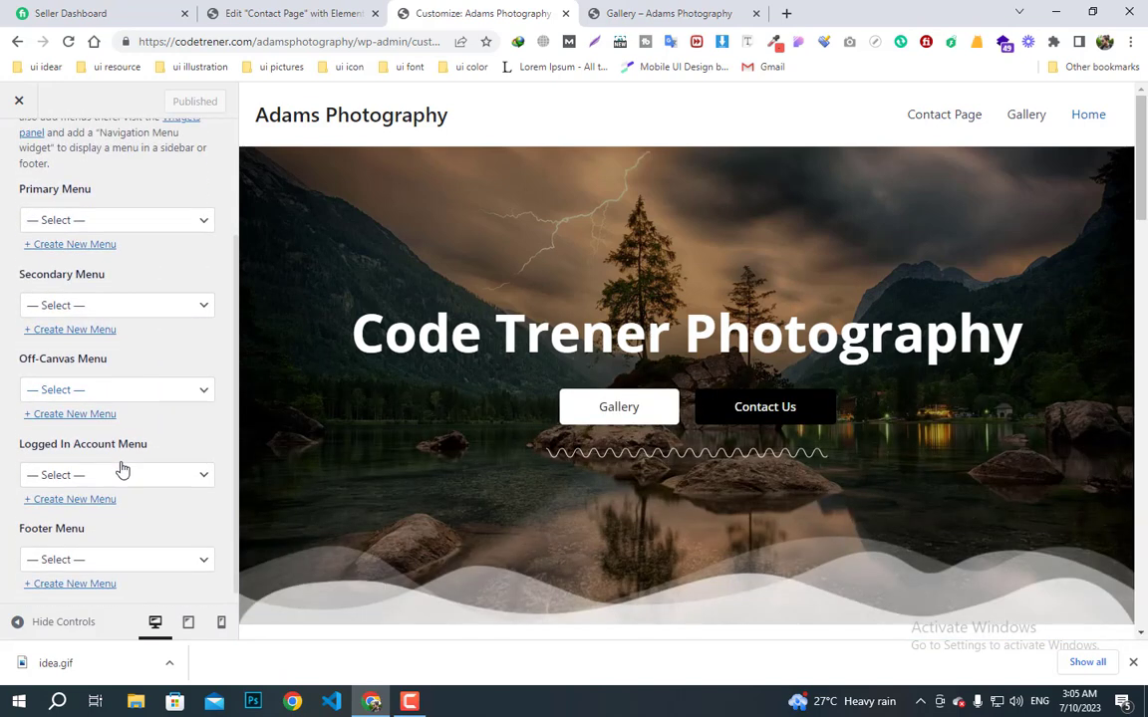
scroll(115, 419, "up", 2)
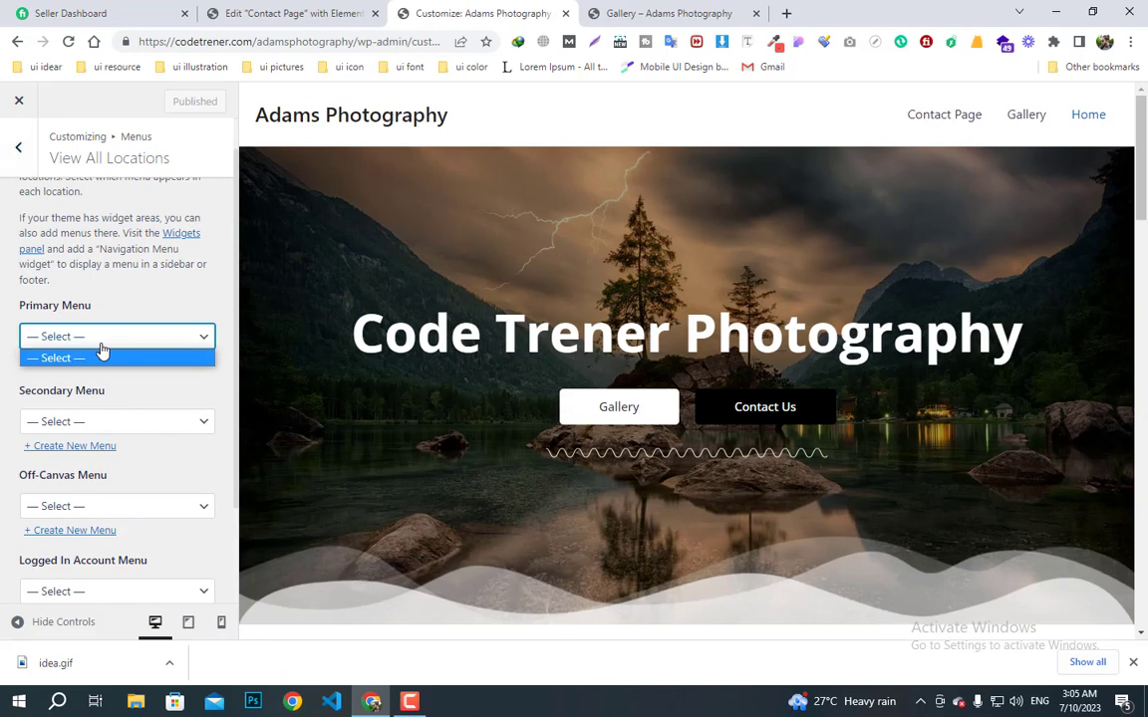
left_click(103, 355)
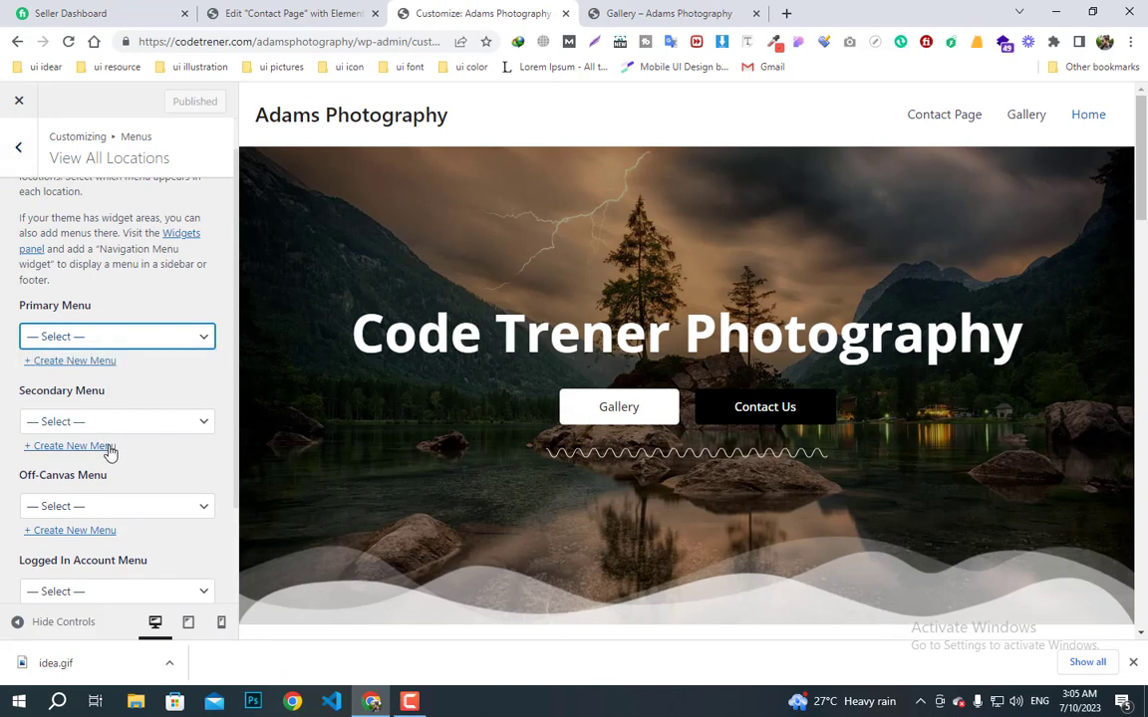
left_click(86, 362)
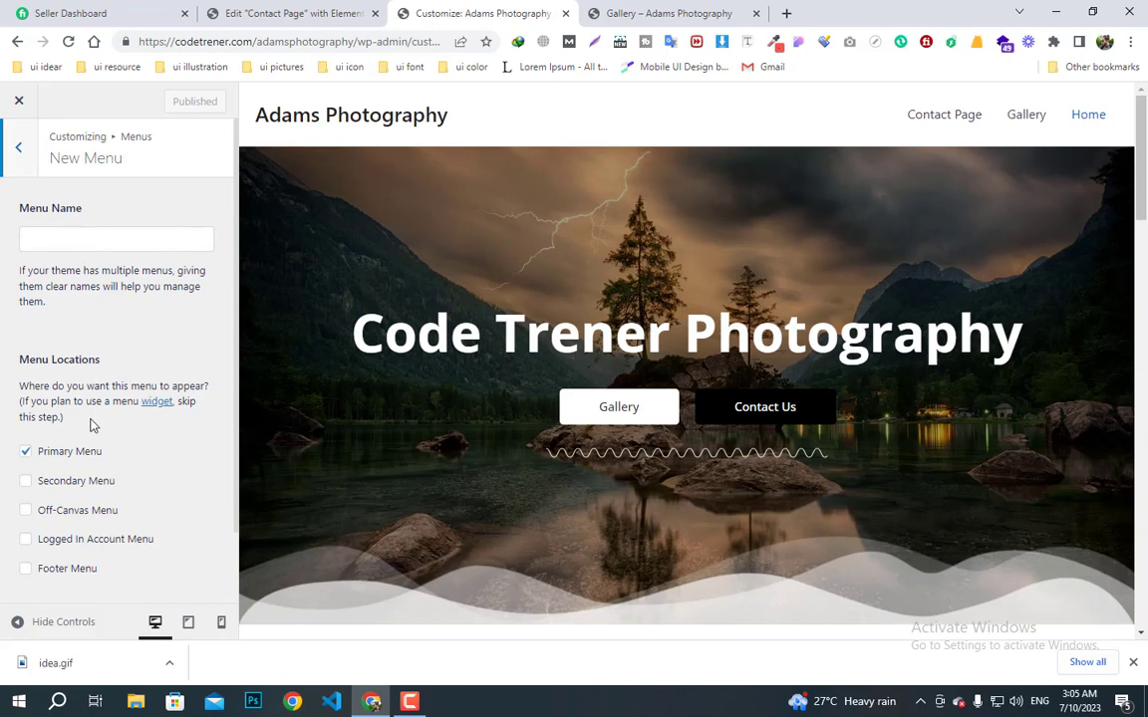
scroll(98, 470, "down", 1)
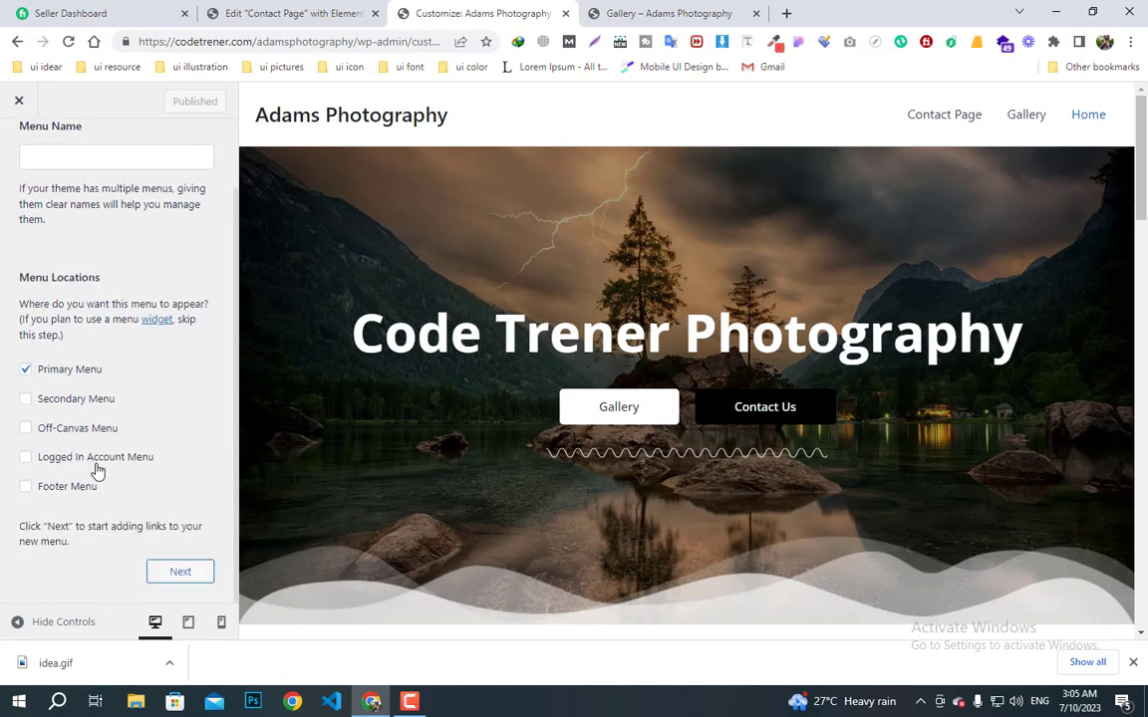
left_click(173, 574)
scroll(110, 380, "up", 1)
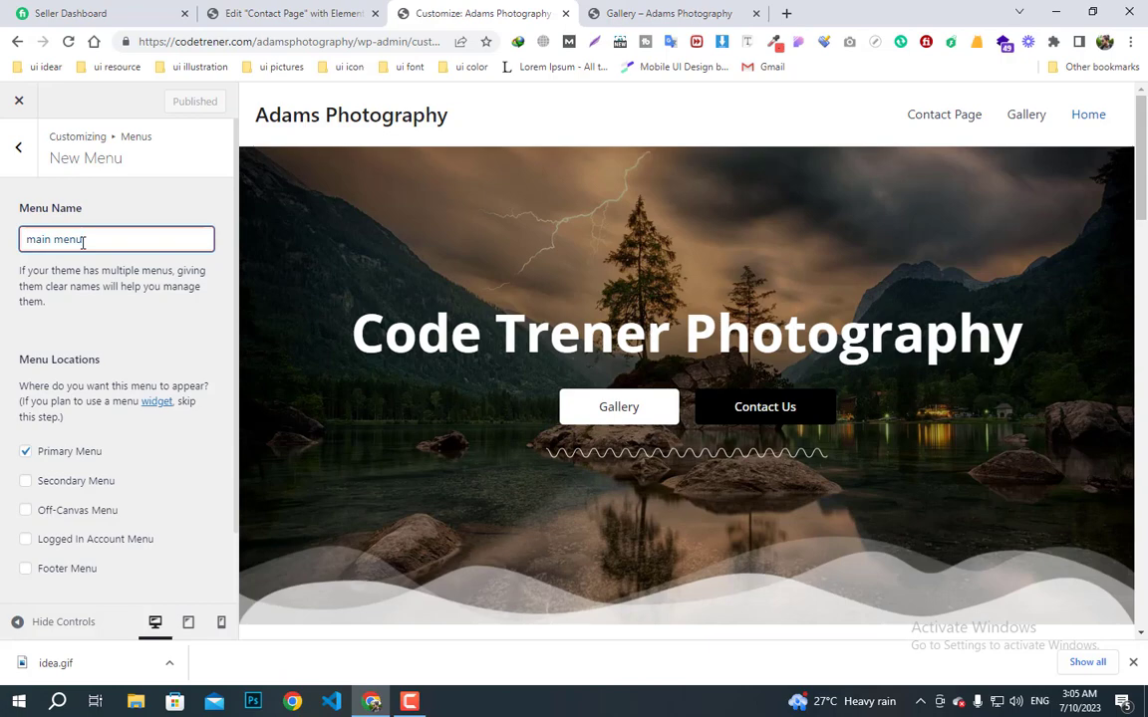
scroll(138, 430, "down", 1)
left_click(181, 567)
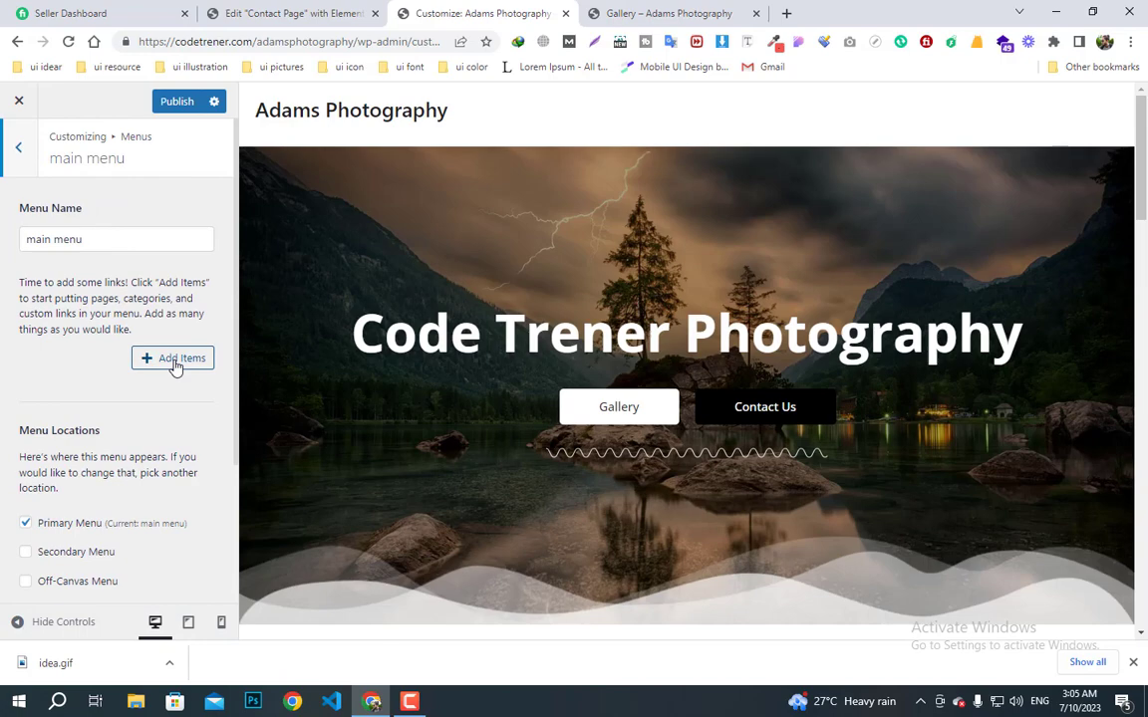
- Add the Home, Contact Page (twice) and Gallery pages to the main menu
left_click(175, 361)
left_click(312, 236)
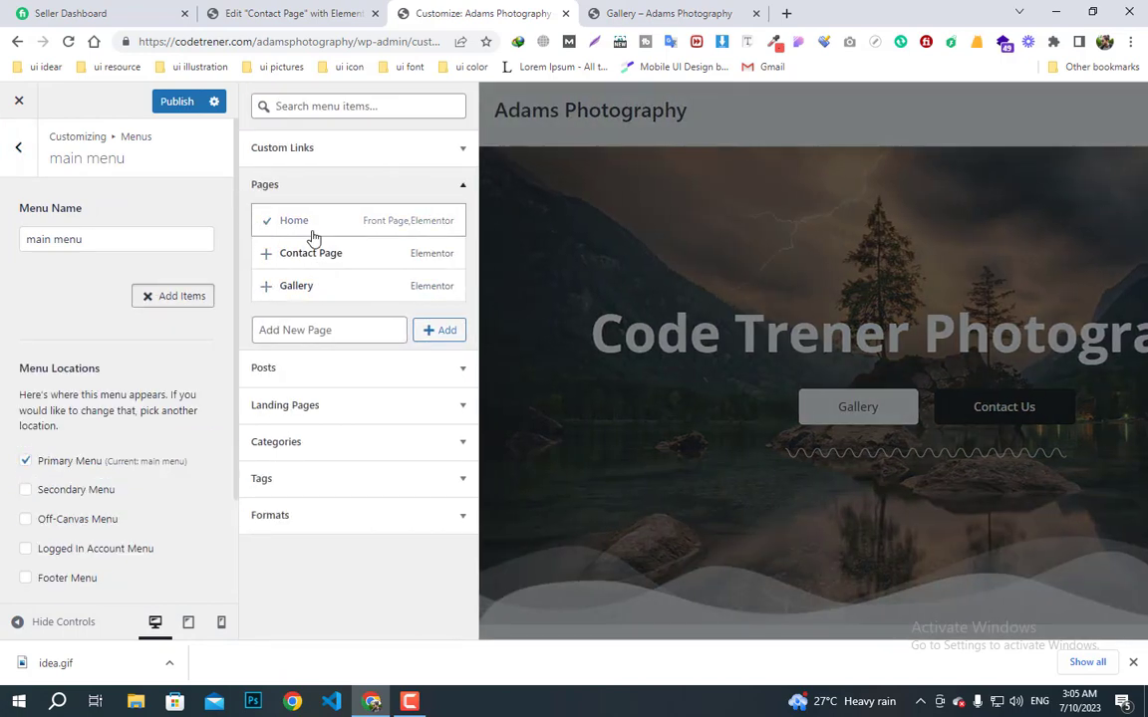
left_click(312, 257)
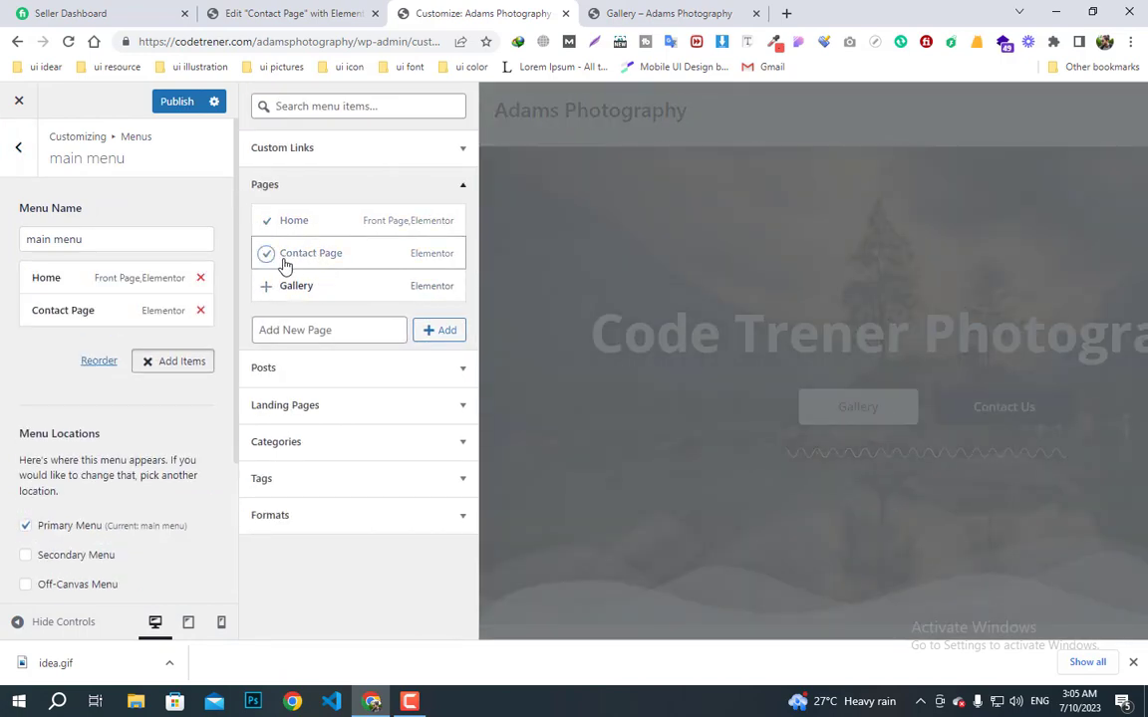
left_click(284, 257)
left_click(287, 297)
left_click_drag(295, 291, 312, 255)
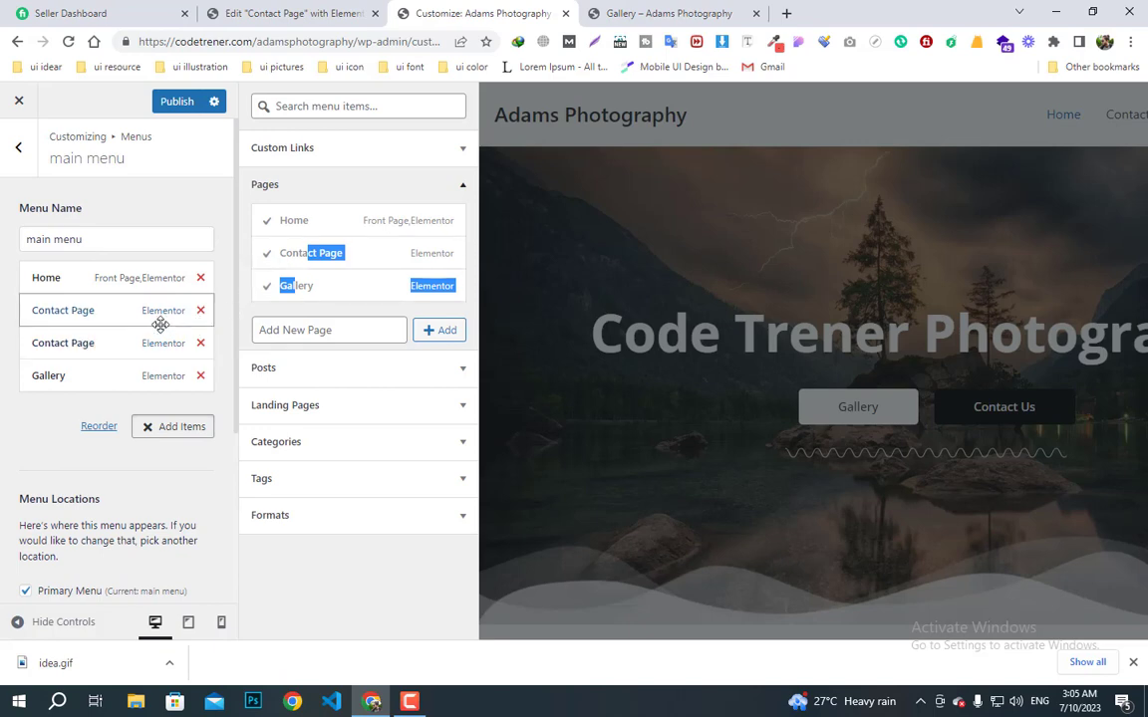
- Remove the duplicate Contact Page entries and re-add Contact Page after Gallery
left_click(196, 344)
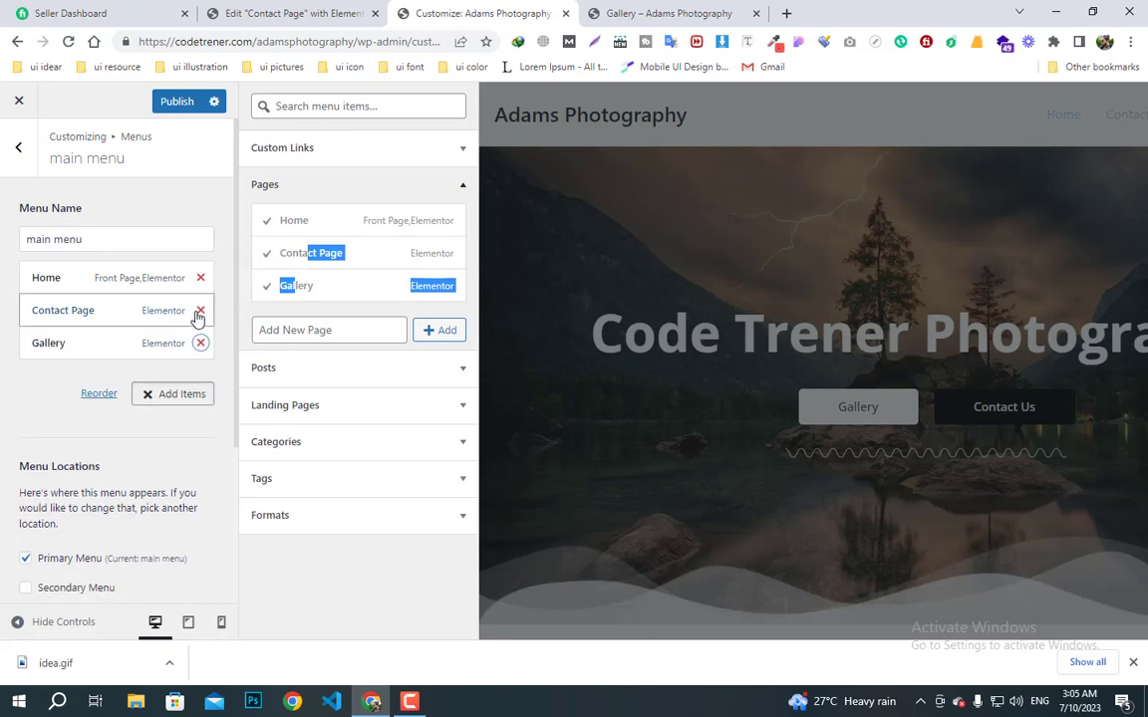
left_click(200, 311)
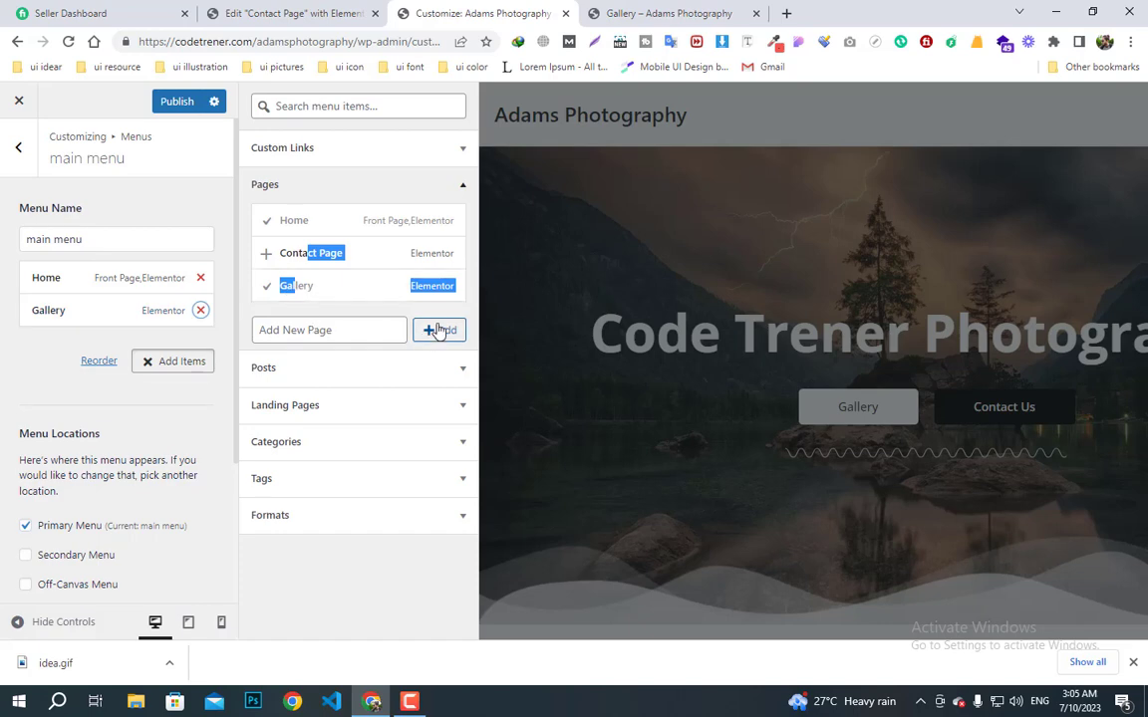
left_click(353, 326)
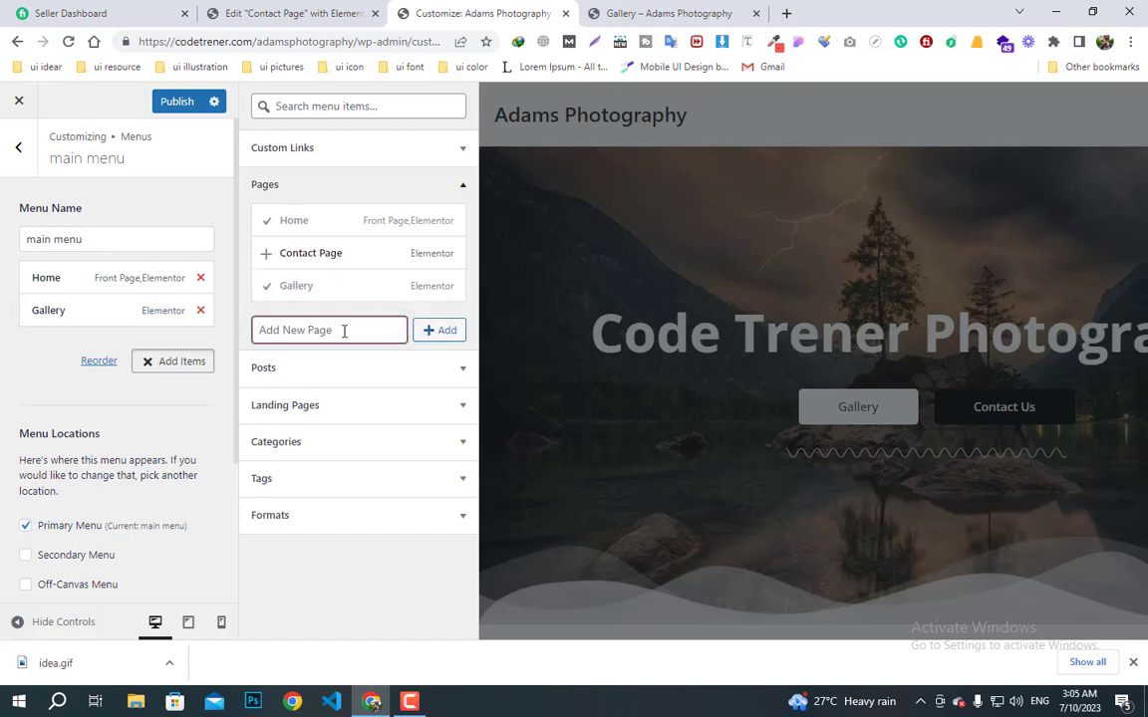
left_click_drag(304, 282, 307, 266)
left_click(288, 255)
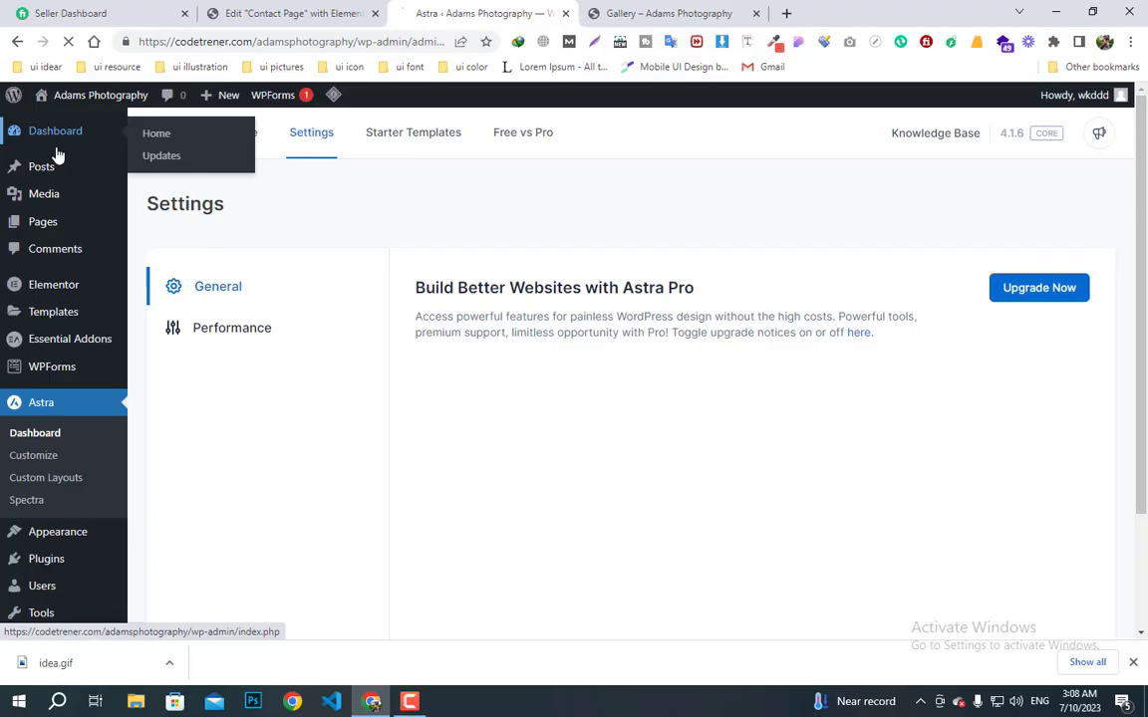
- From the Dashboard, open the live Adams Photography site in a new browser tab
left_click(57, 154)
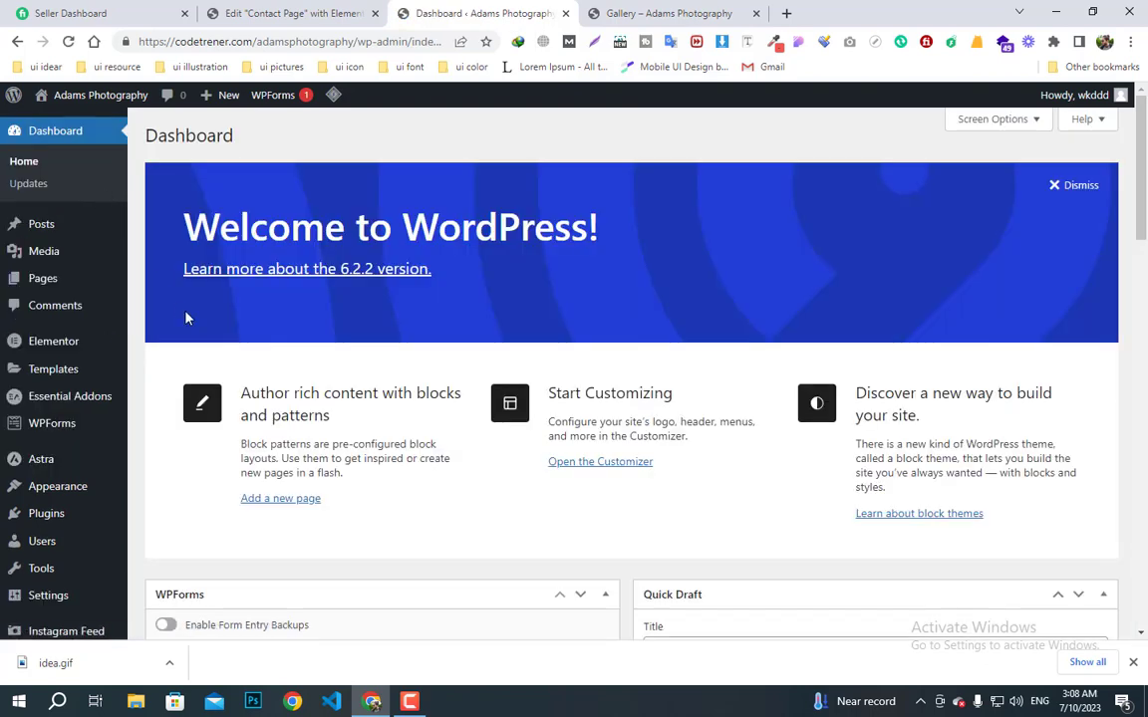
right_click(60, 121)
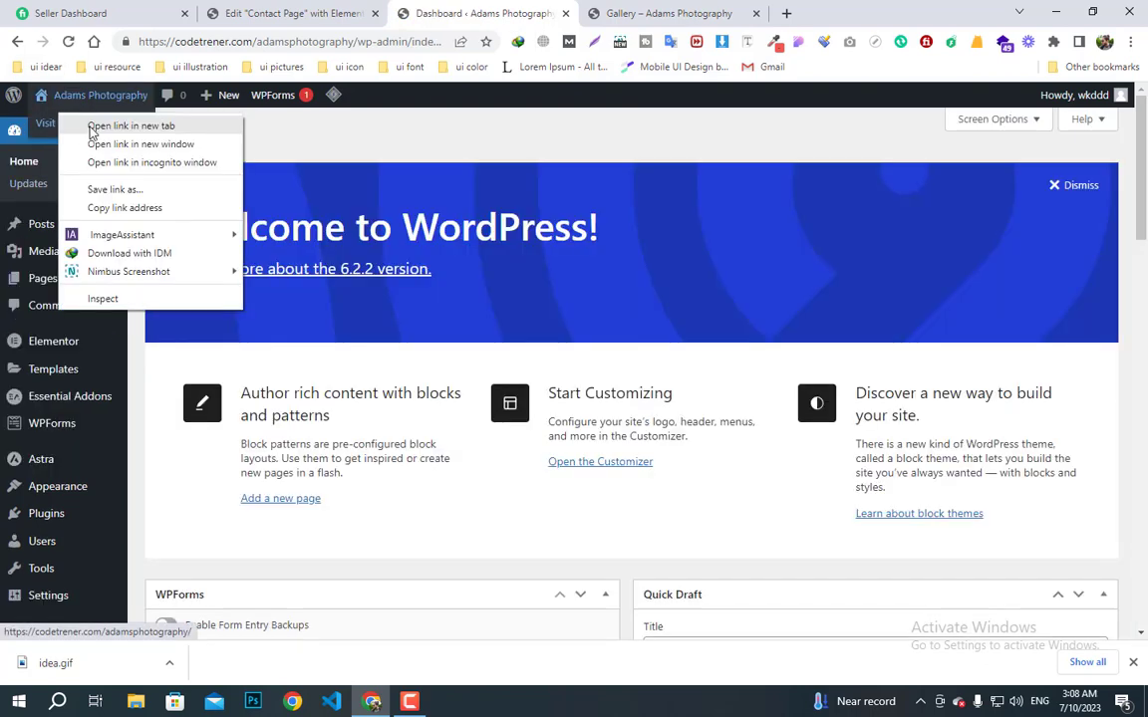
left_click(94, 124)
left_click(640, 12)
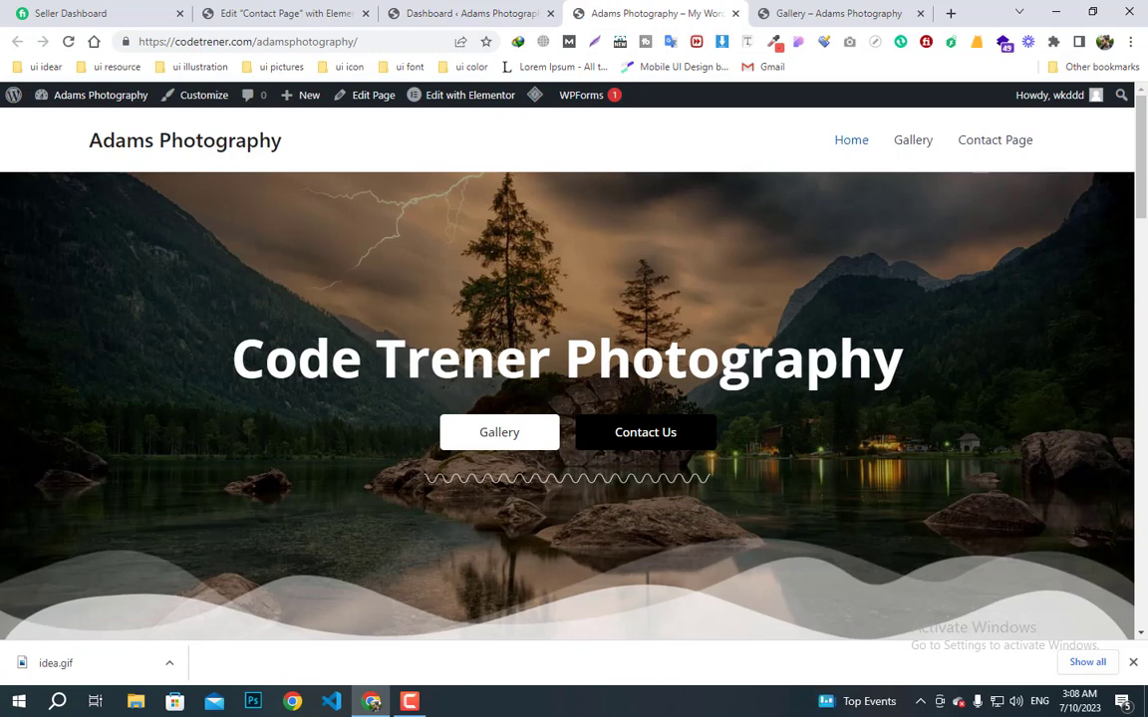
- Look over the live home page, then follow the header's Gallery link
scroll(626, 401, "down", 1)
scroll(626, 402, "down", 10)
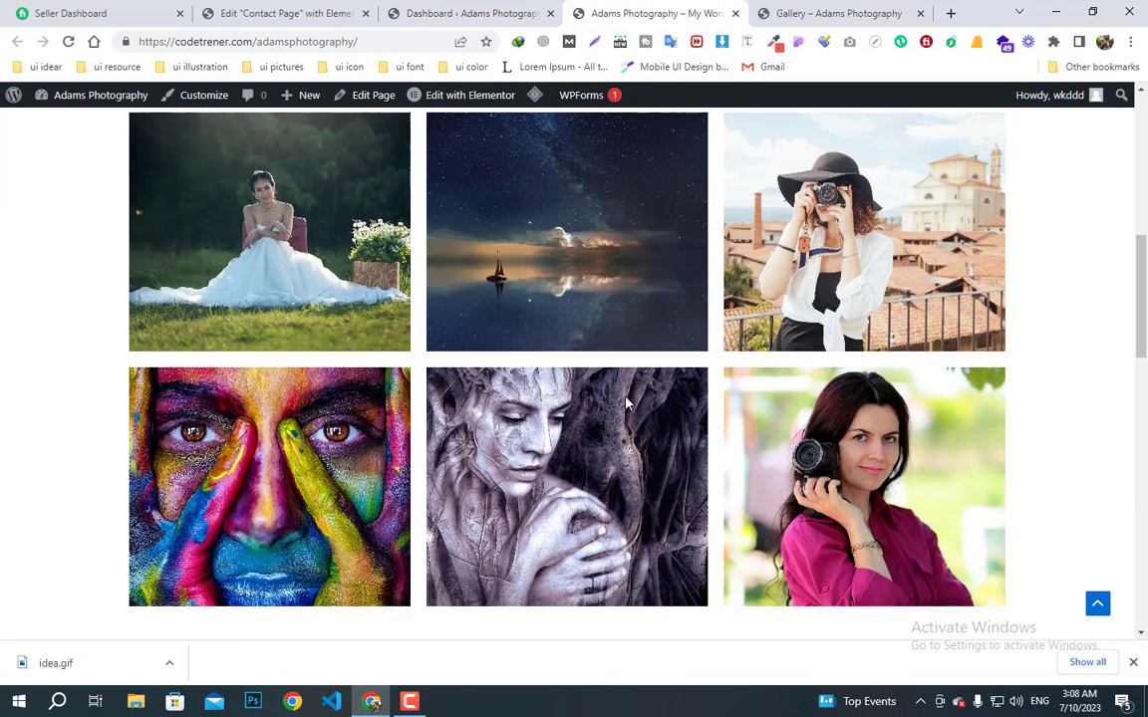
scroll(625, 402, "down", 9)
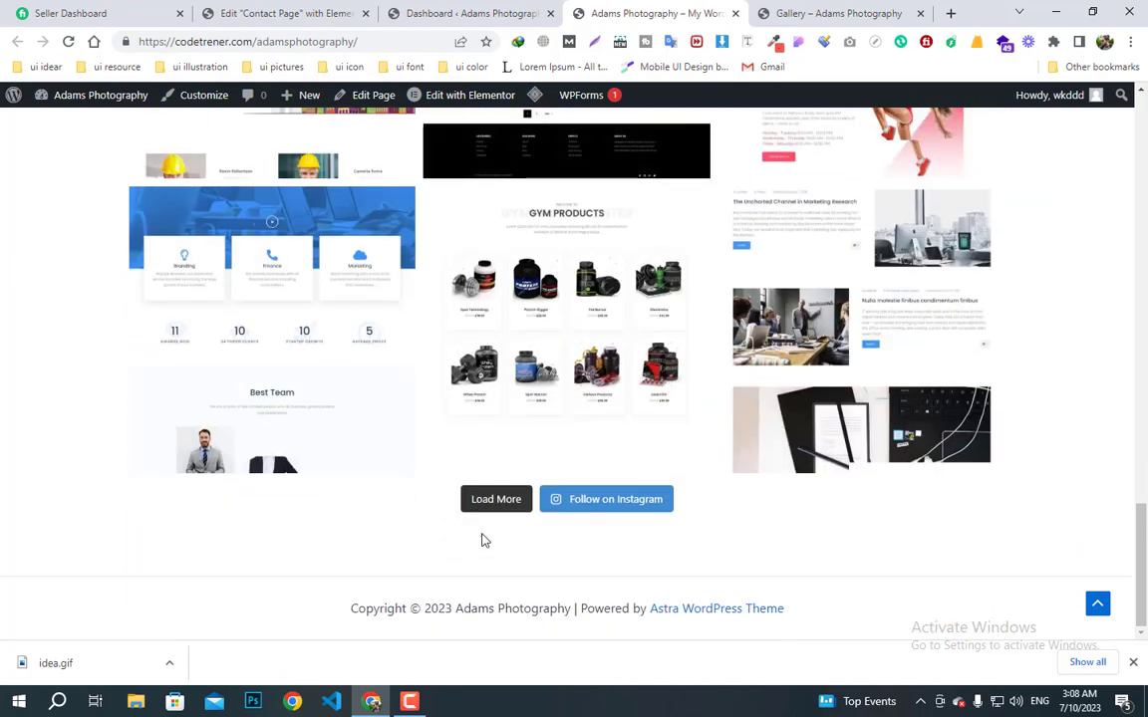
scroll(484, 540, "up", 20)
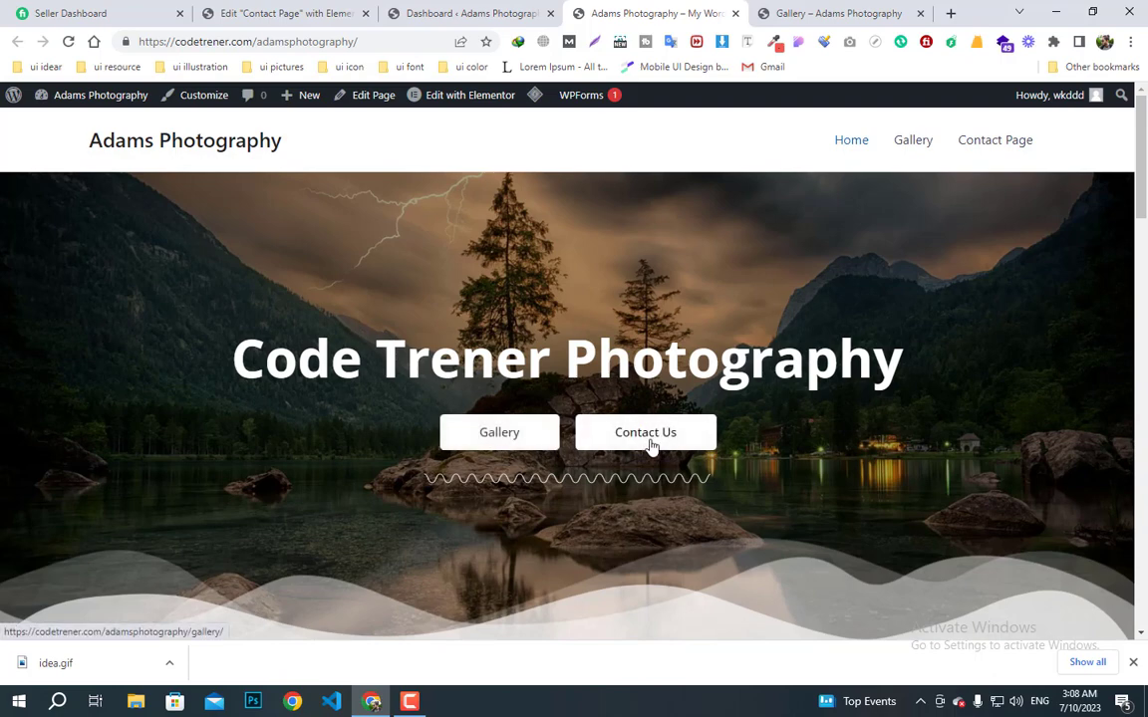
scroll(561, 598, "down", 2)
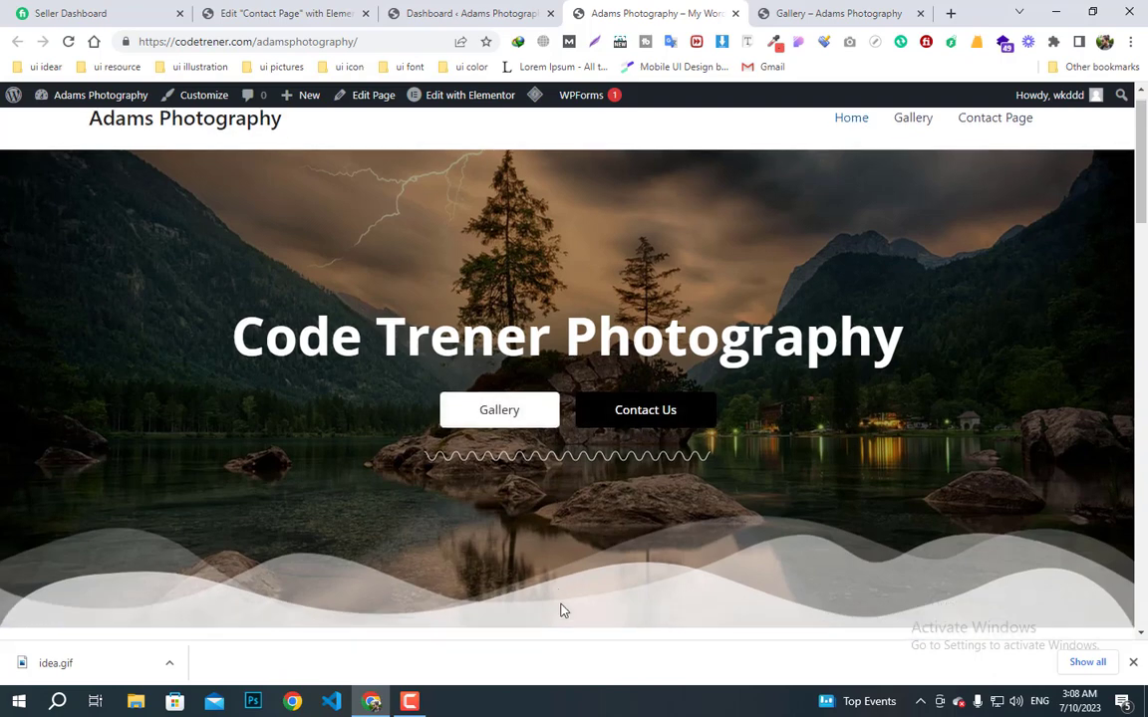
scroll(393, 508, "up", 2)
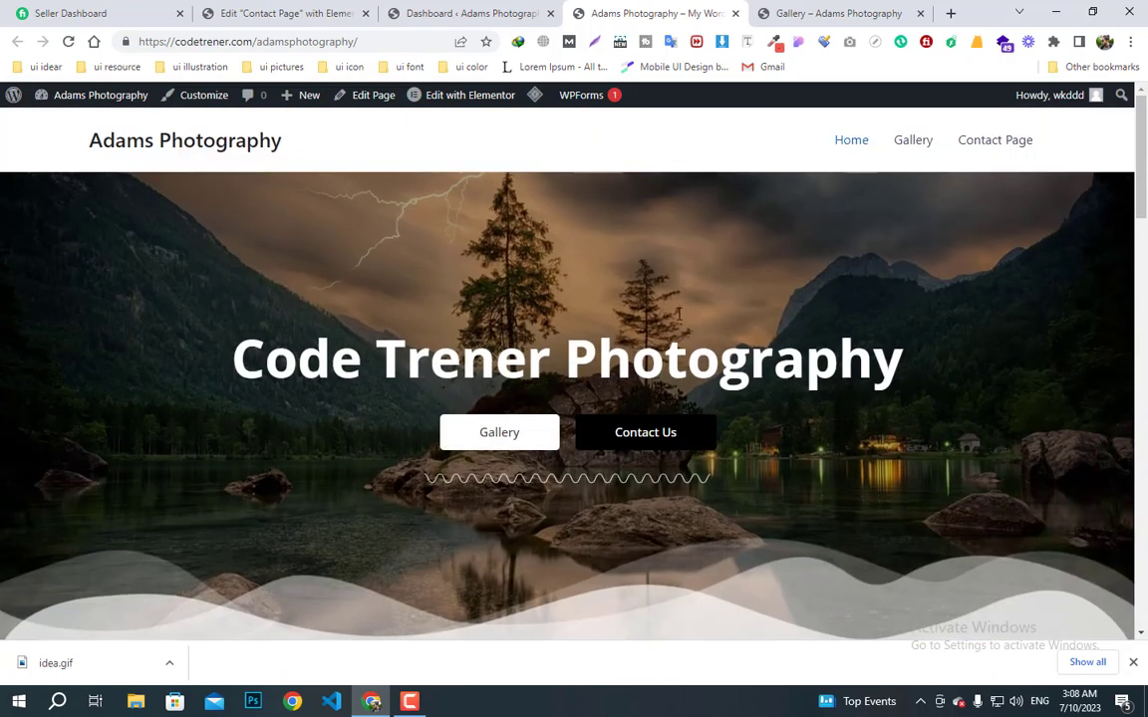
left_click(916, 160)
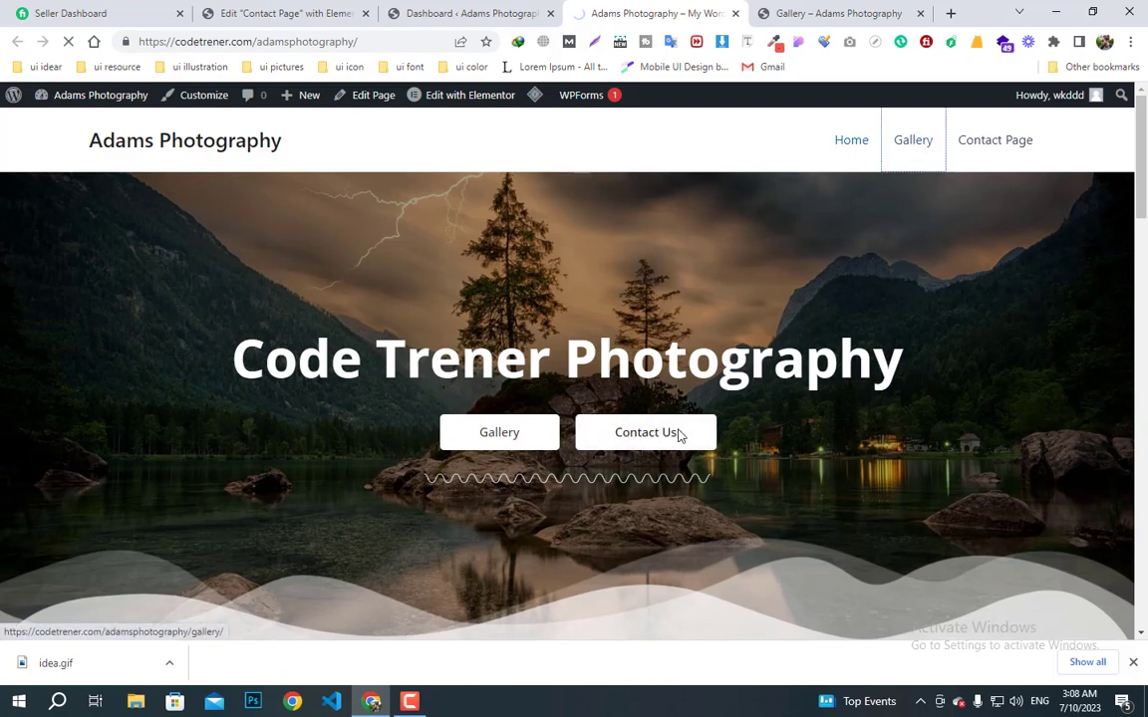
- Browse the Gallery page, then go to Contact Page and view its contact form and London Eye map
scroll(669, 464, "down", 2)
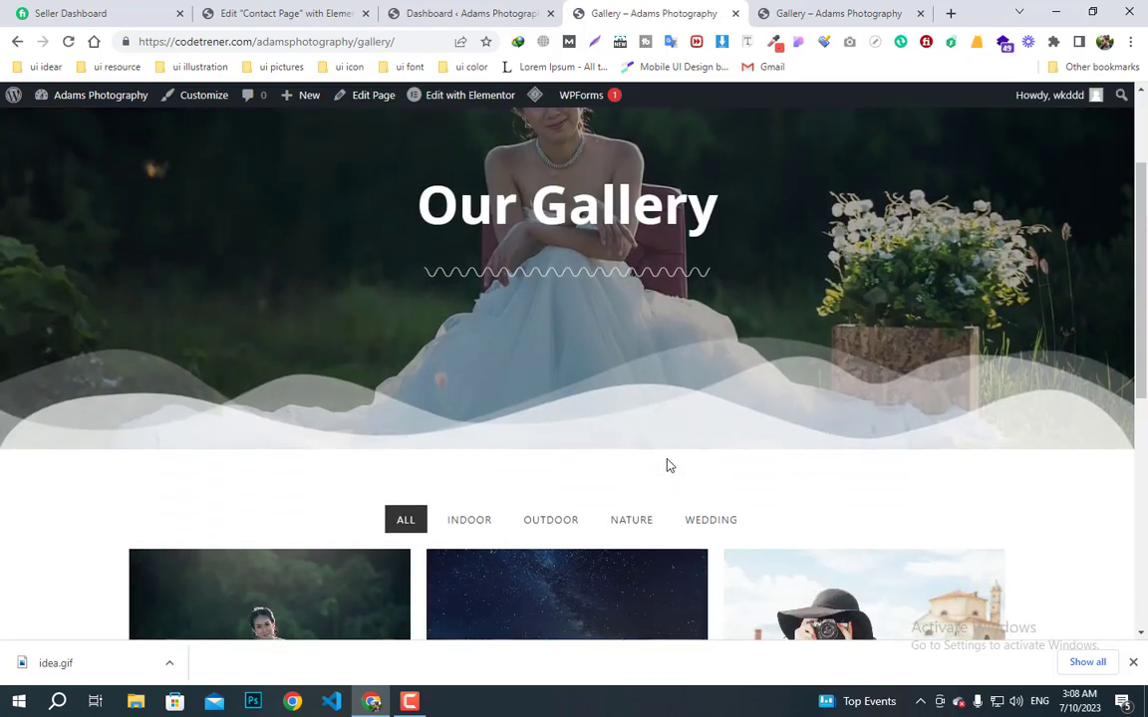
scroll(668, 465, "down", 1)
scroll(668, 465, "up", 3)
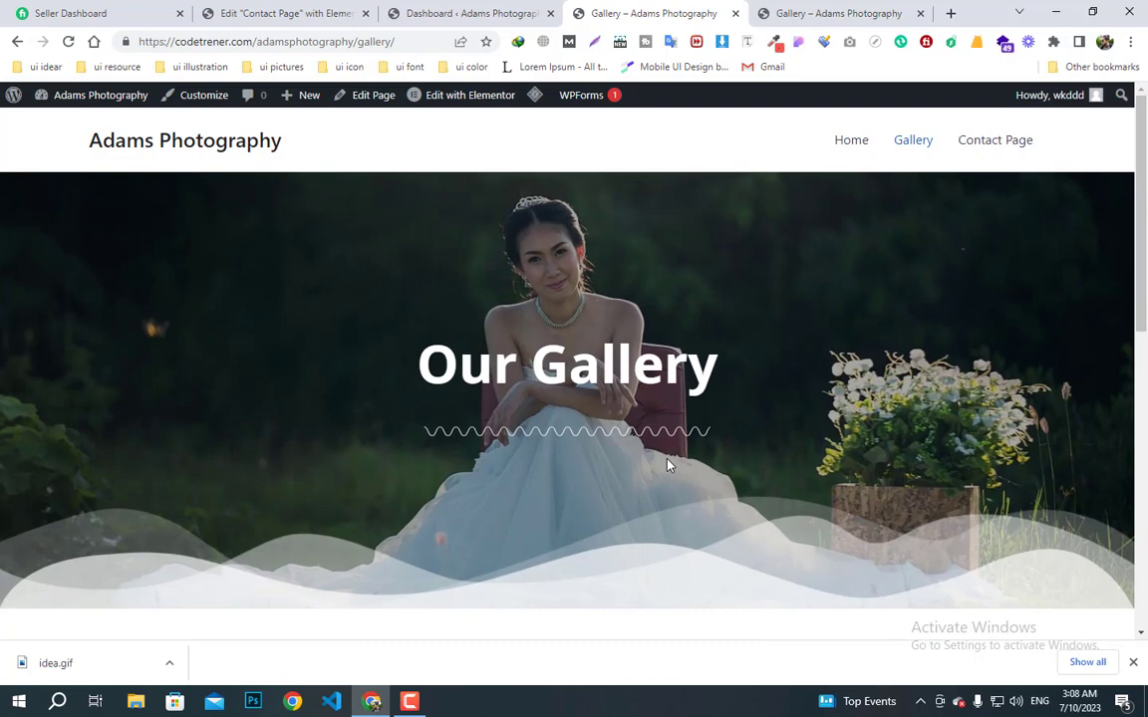
scroll(669, 465, "down", 5)
scroll(668, 465, "down", 3)
scroll(669, 465, "up", 6)
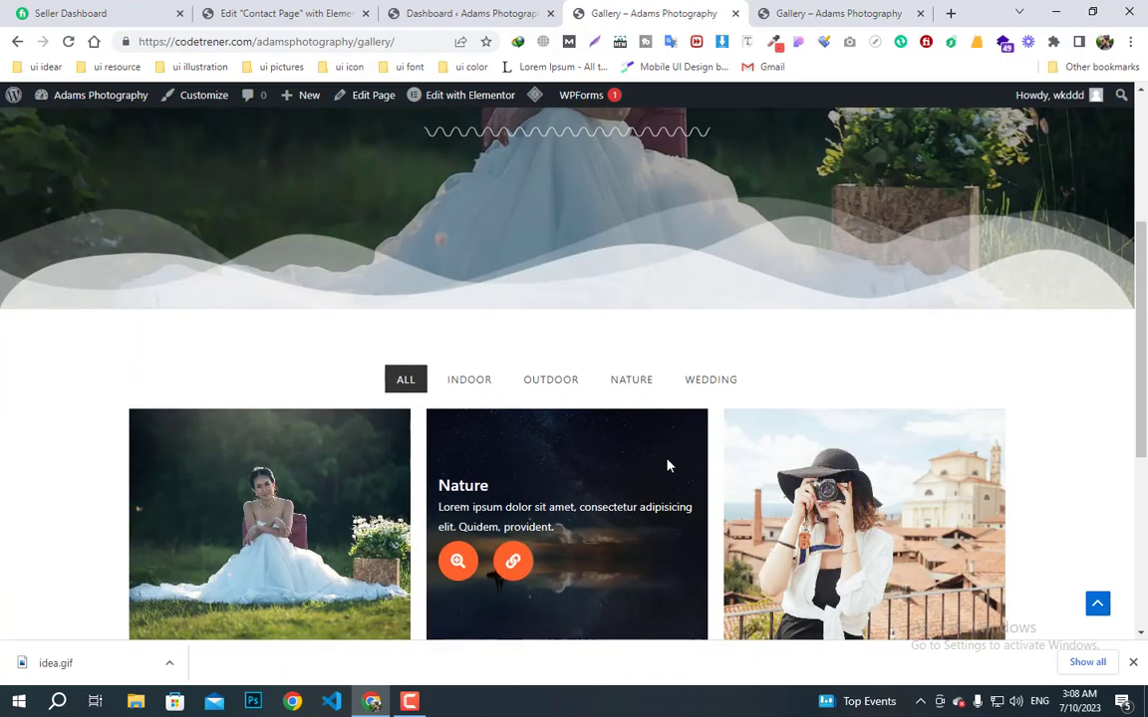
scroll(669, 465, "up", 1)
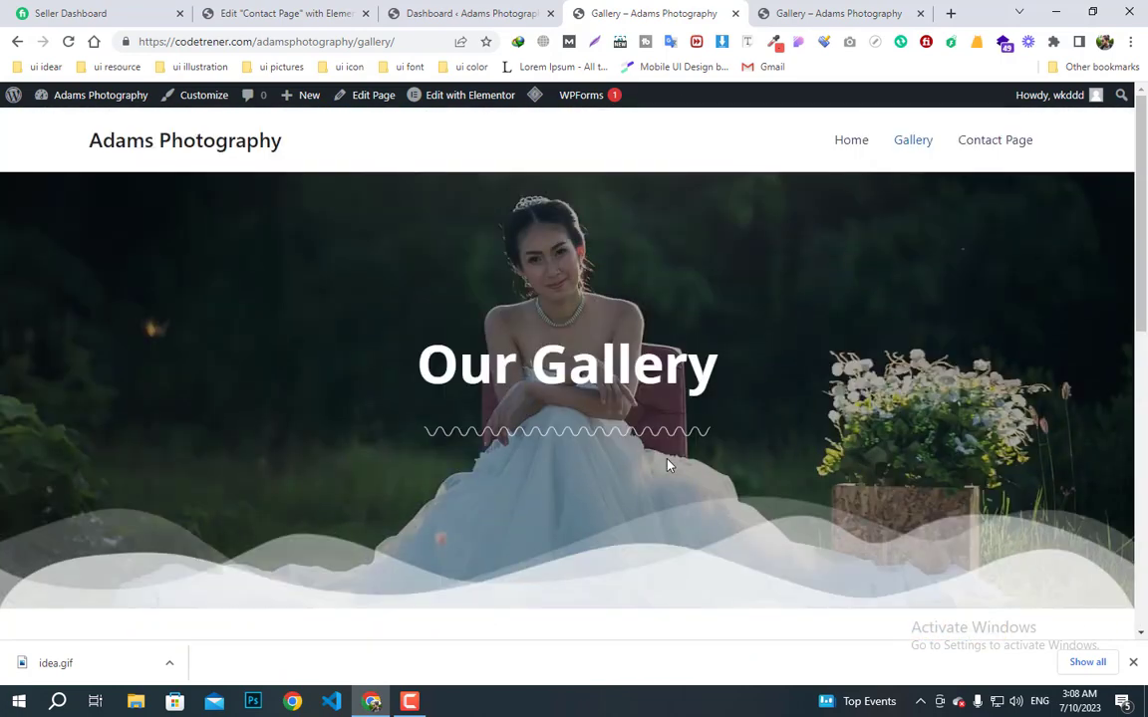
left_click(977, 148)
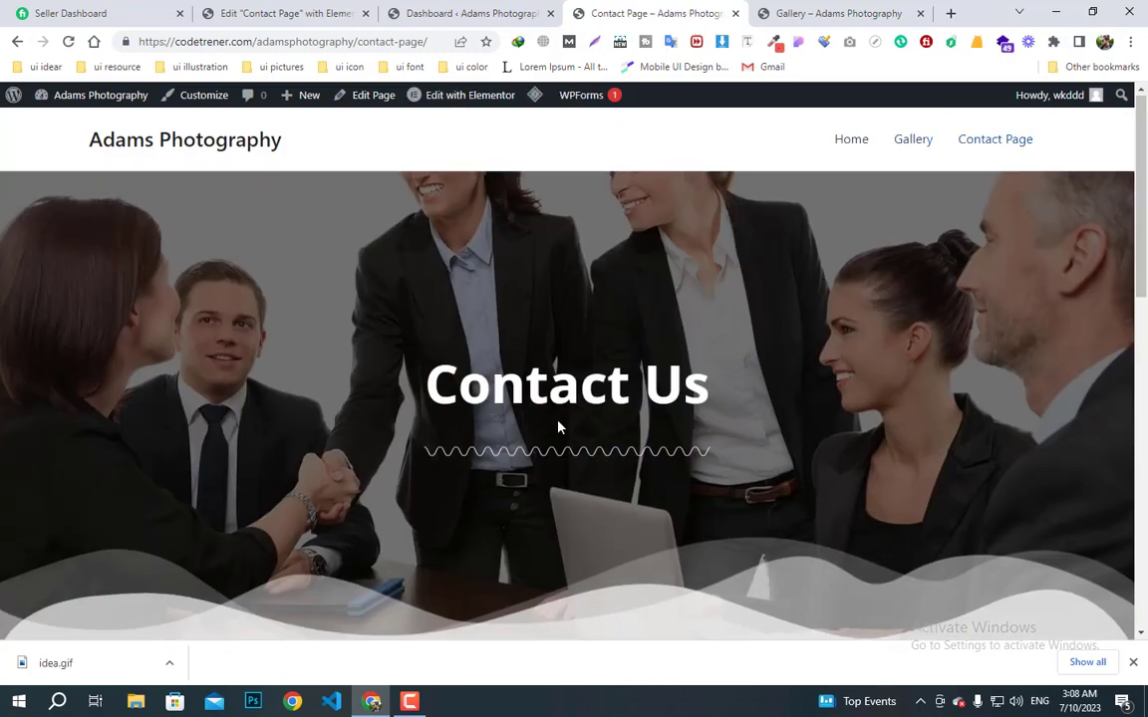
scroll(558, 426, "down", 6)
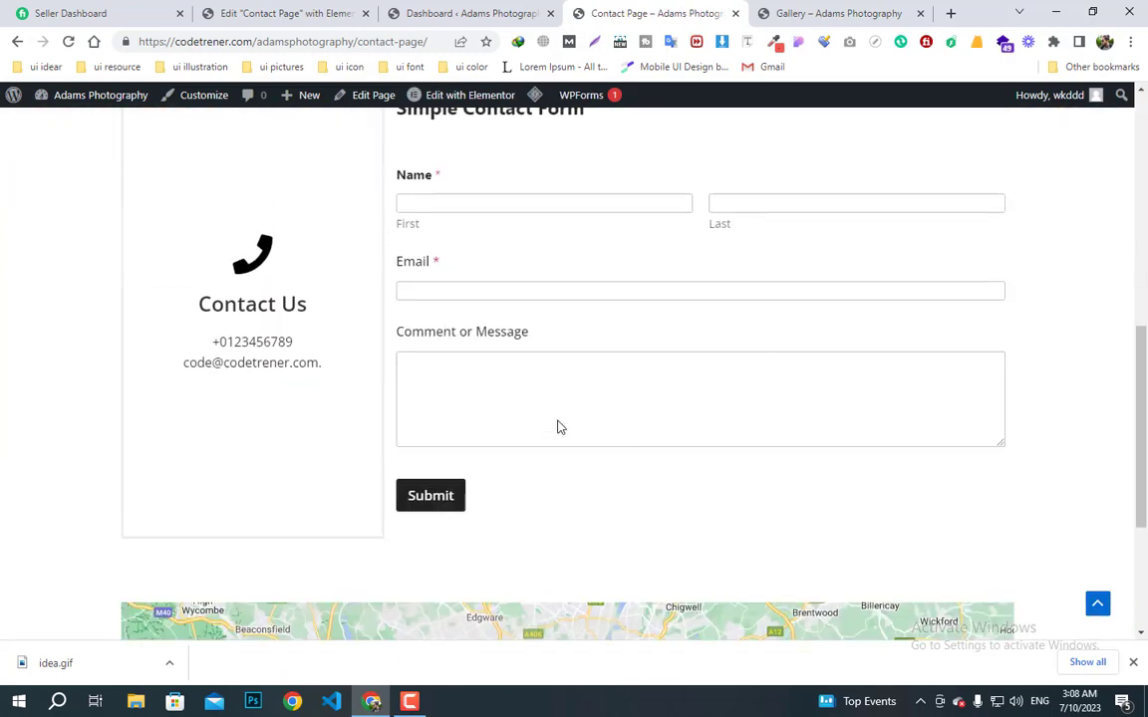
scroll(558, 423, "down", 3)
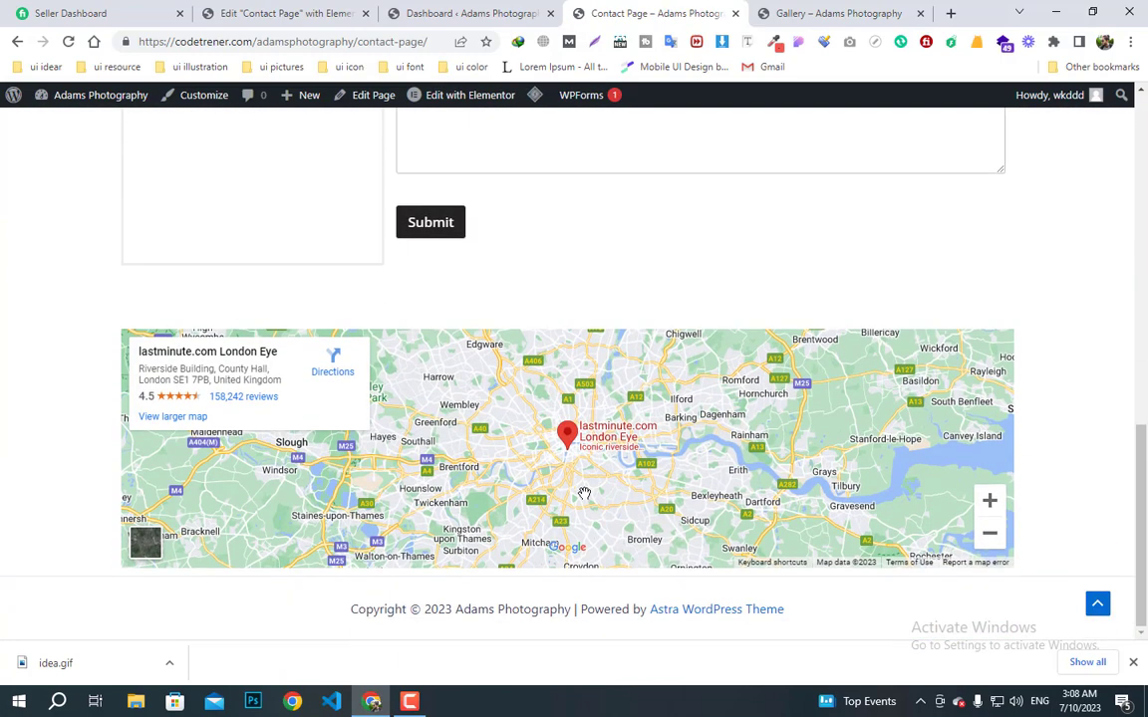